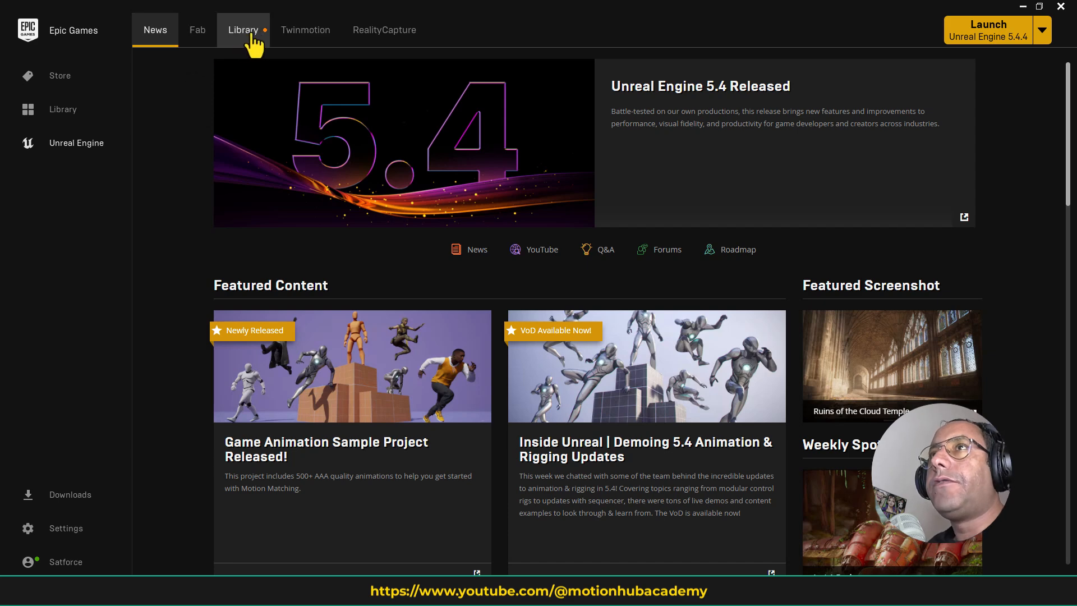
- Create a blank Games project named MotionhubMaterials in D:\Unreal Projects with Starter Content enabled
click(254, 39)
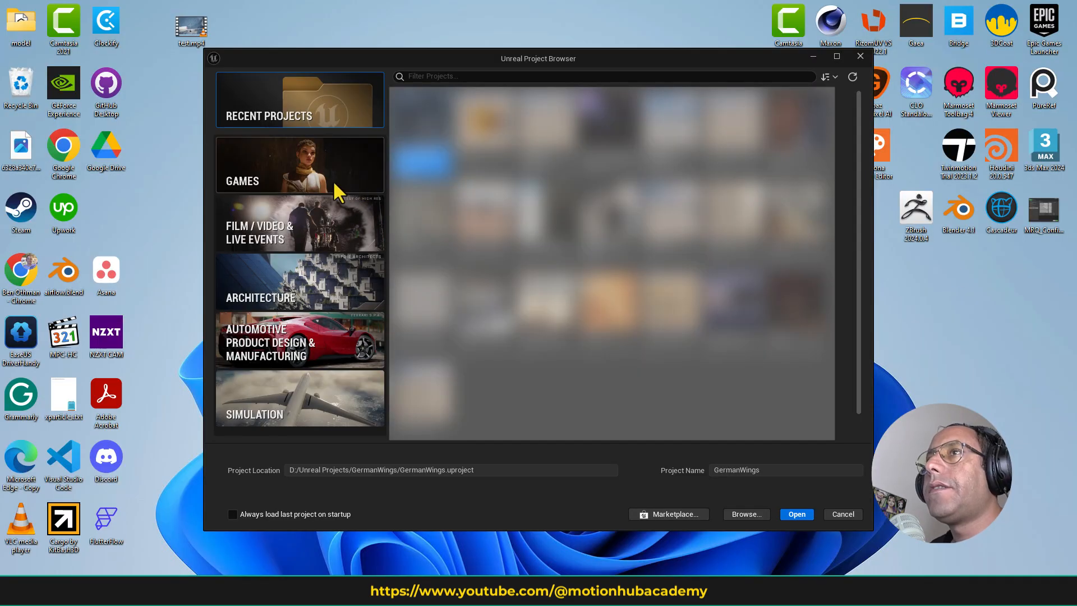
click(325, 162)
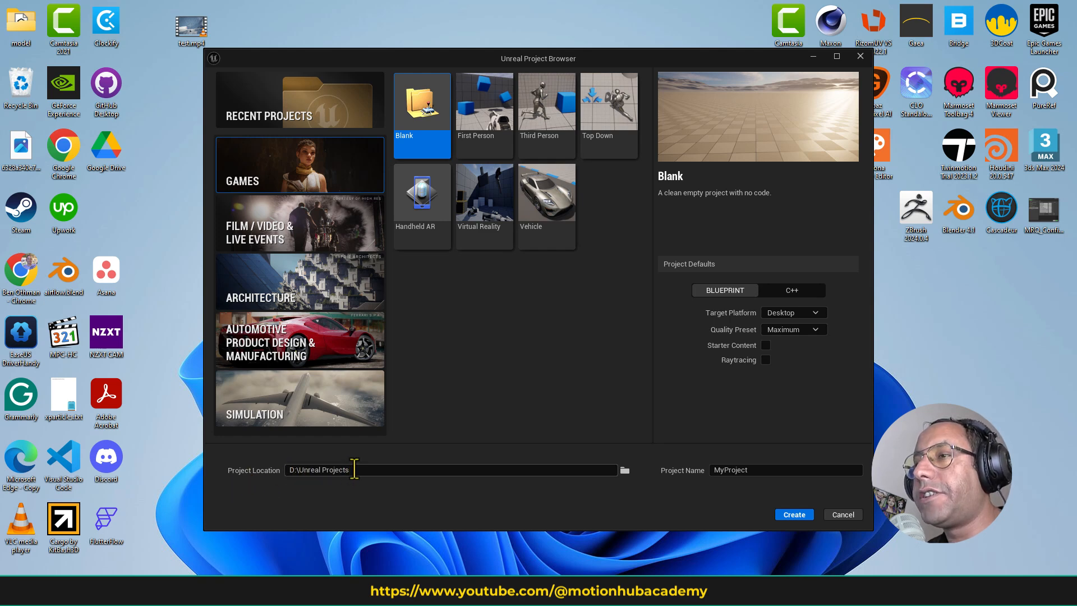
double_click(742, 475)
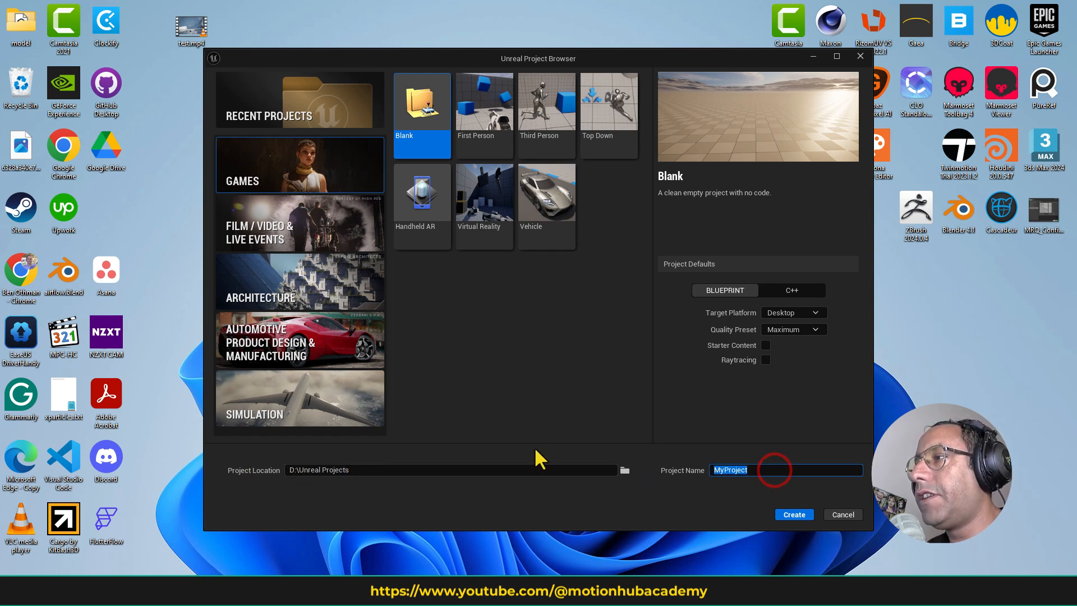
text(Motion)
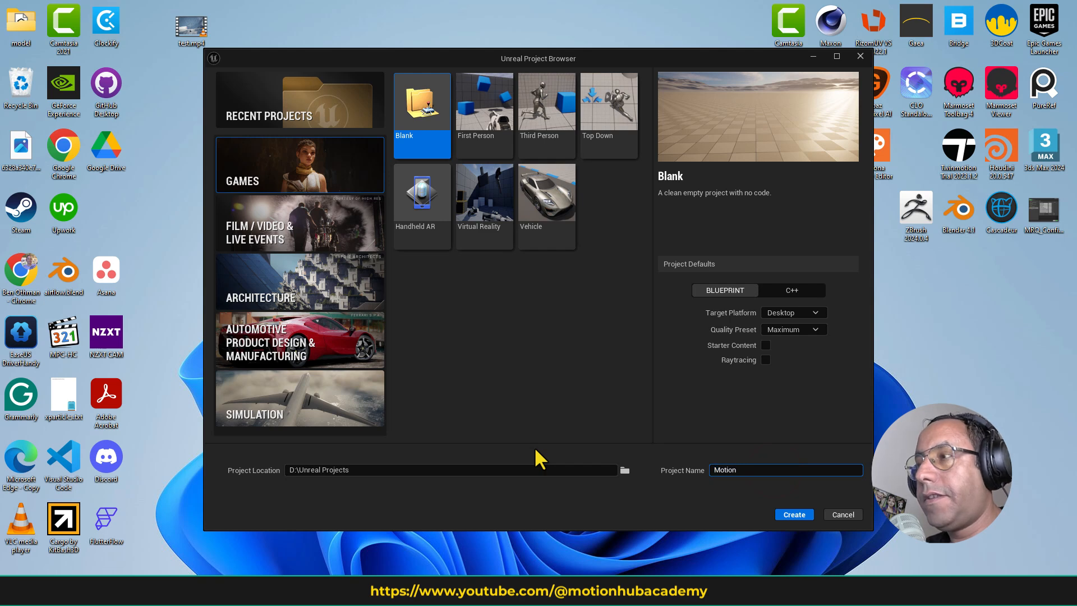
text(hub)
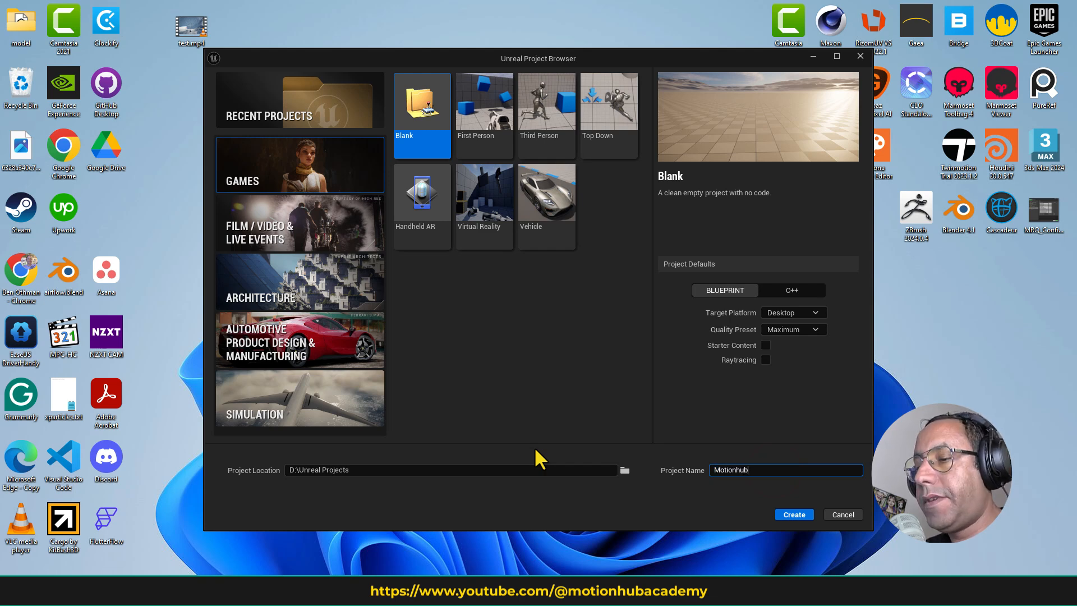
text(Materials)
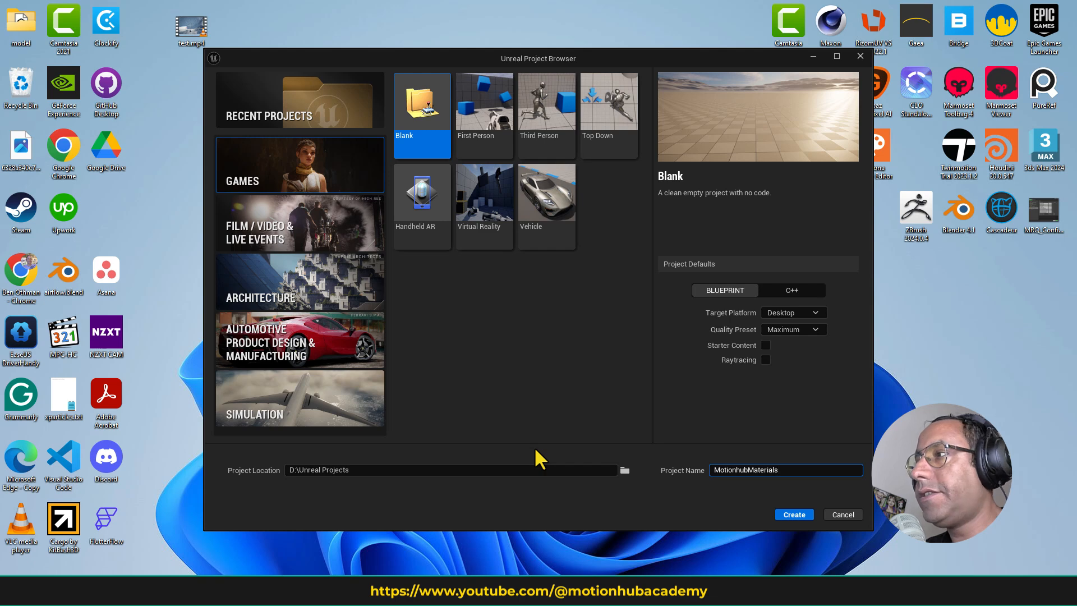
click(765, 345)
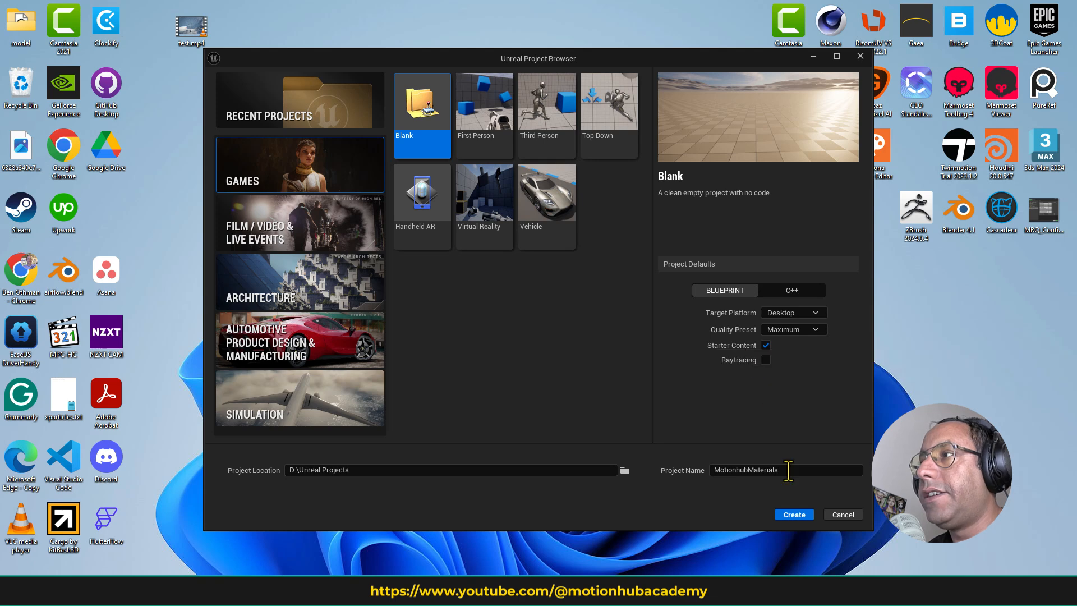
click(793, 515)
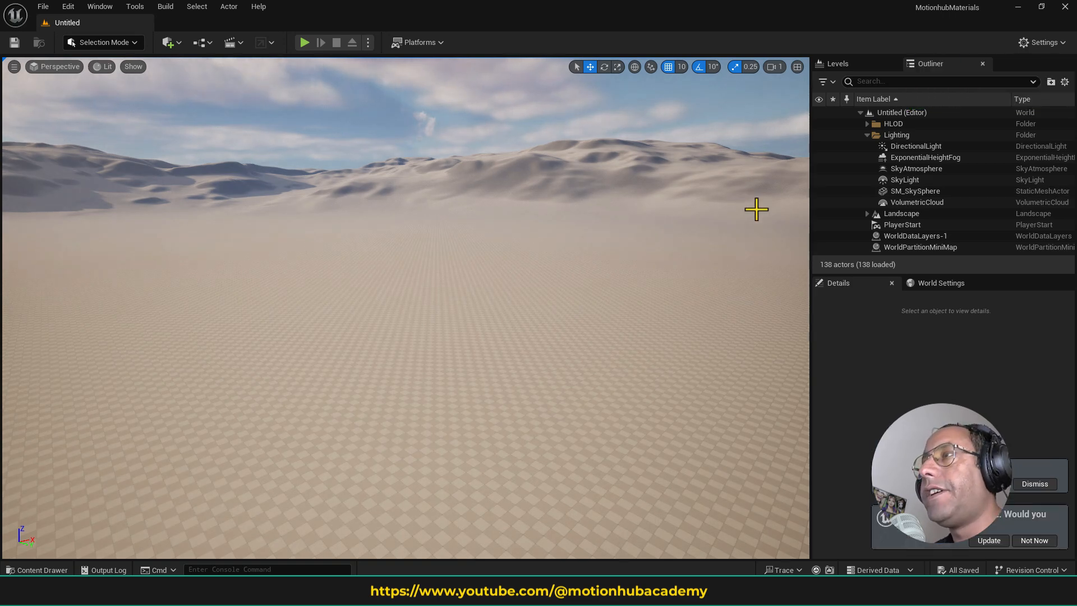
- Dismiss the startup notification and accept the offered project update
click(1035, 484)
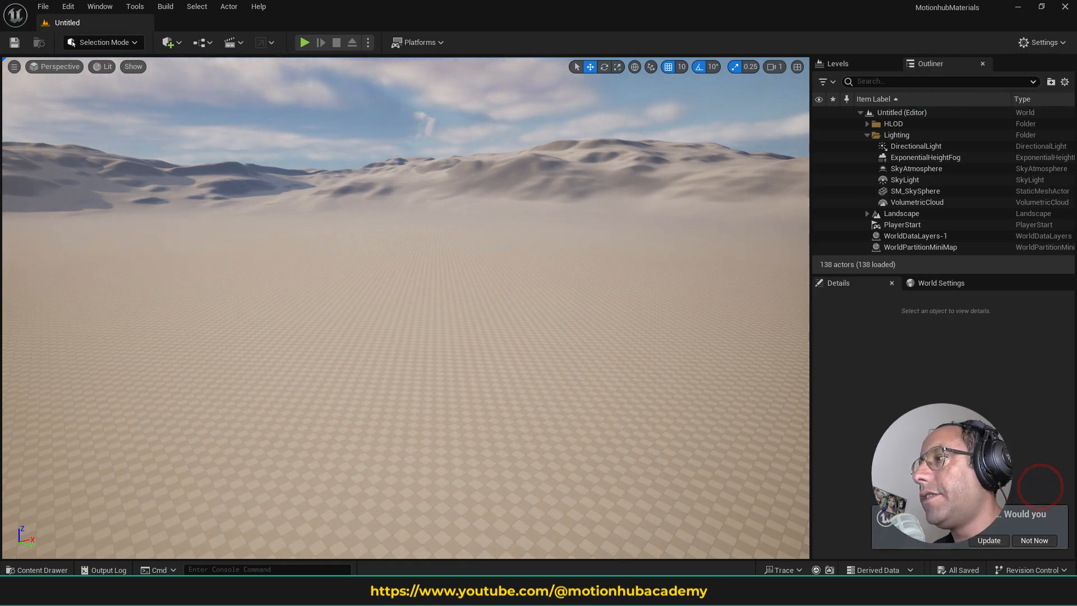
click(990, 540)
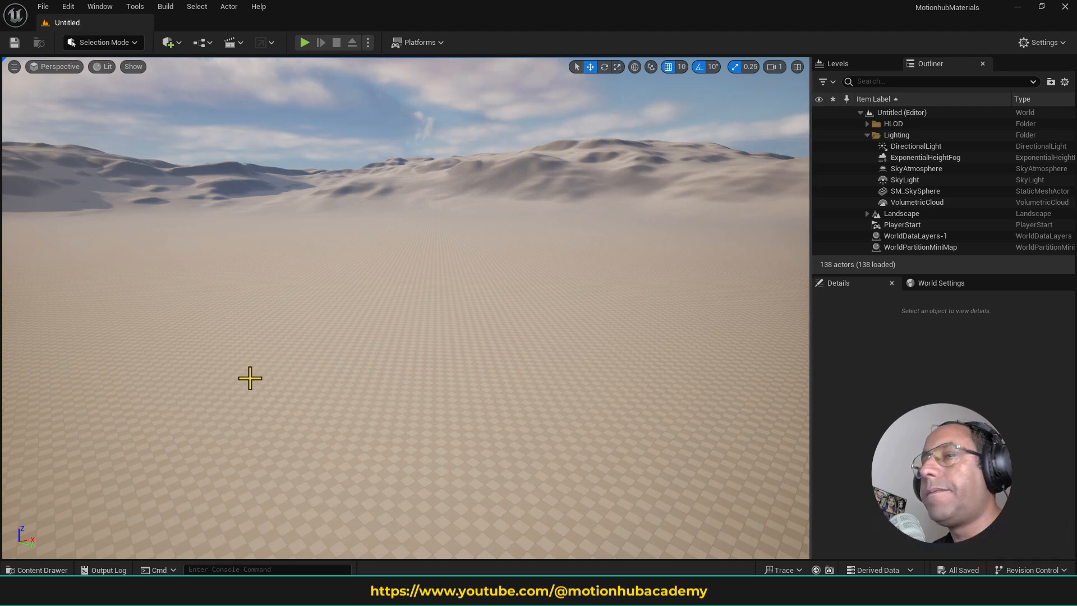
- Examine the folder structure inside the project's StarterContent folder
click(45, 570)
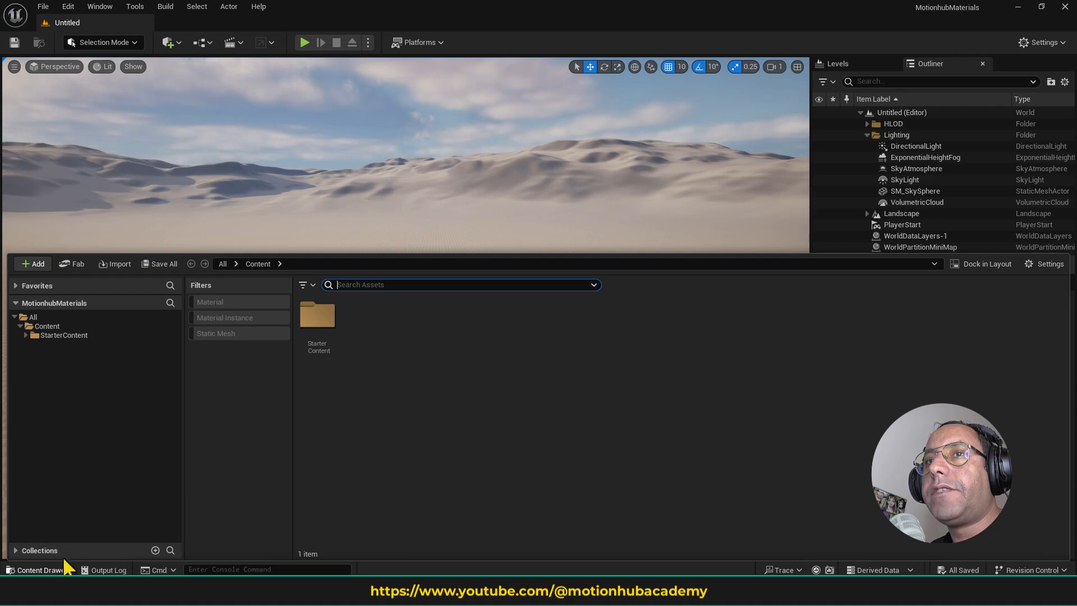
click(67, 335)
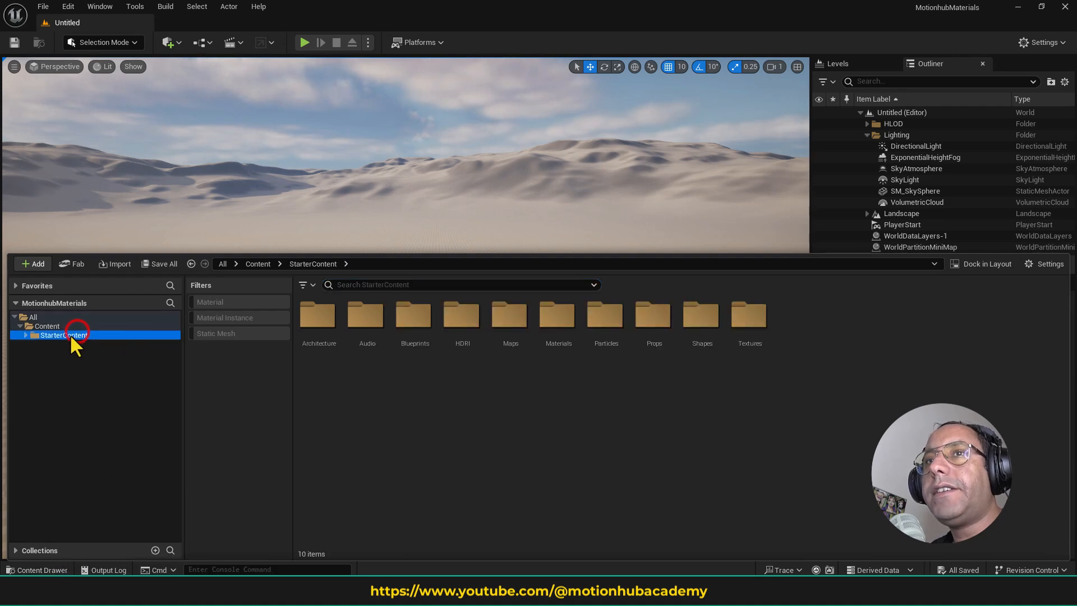
click(26, 335)
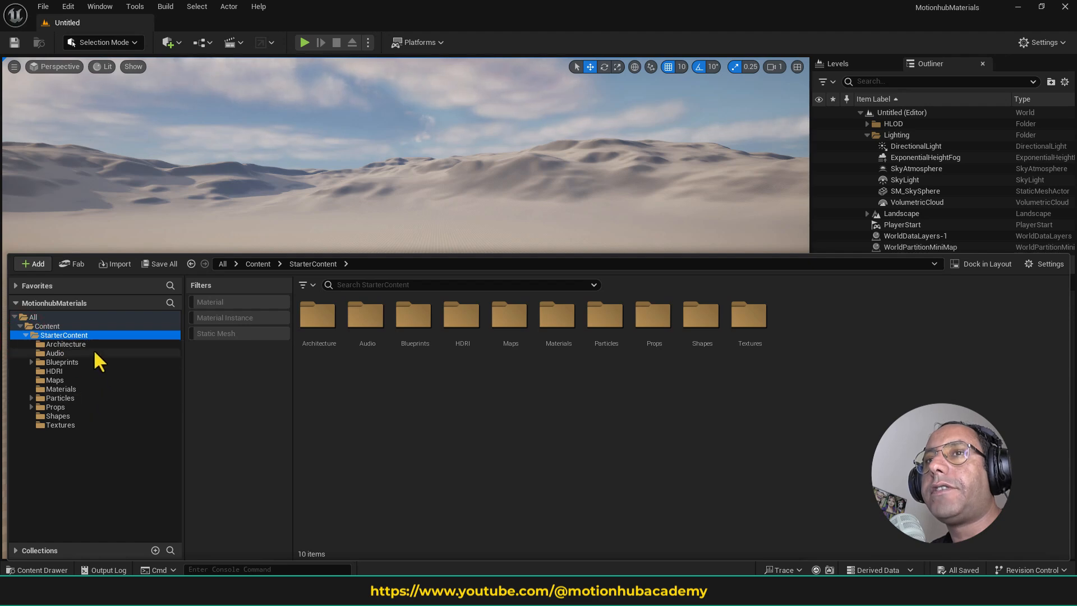
click(25, 334)
- View the Starter Content pack among the content packs that can be added, and close the dialog without adding it
click(36, 265)
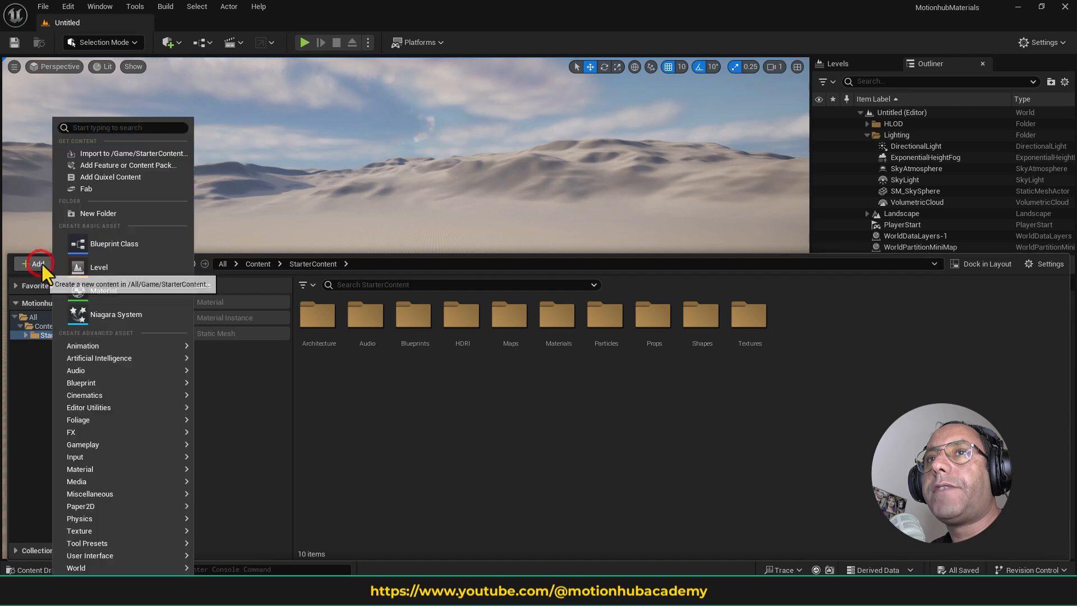
click(143, 165)
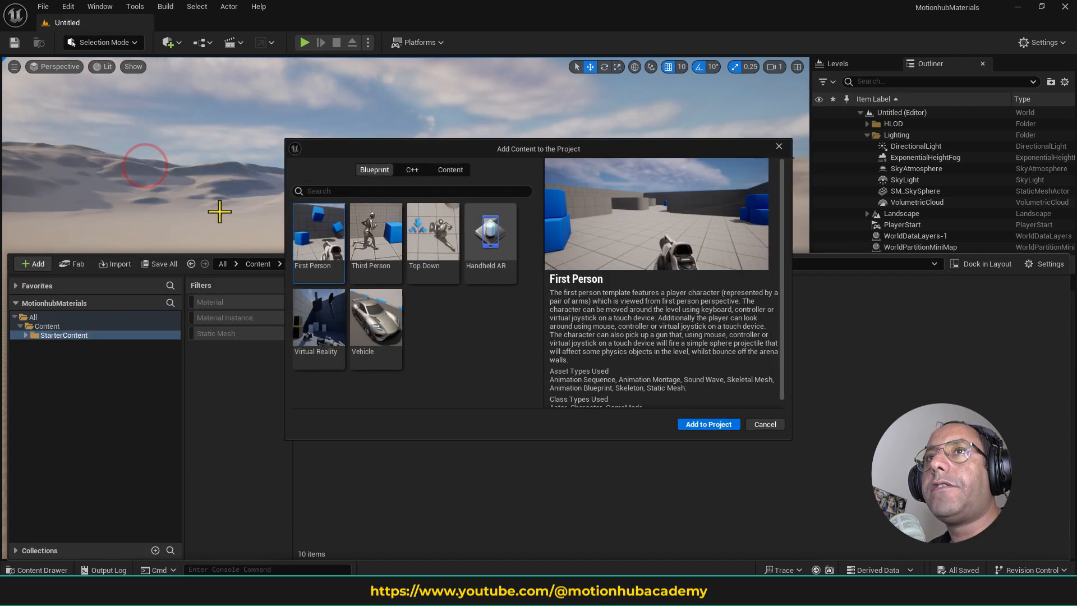
click(451, 170)
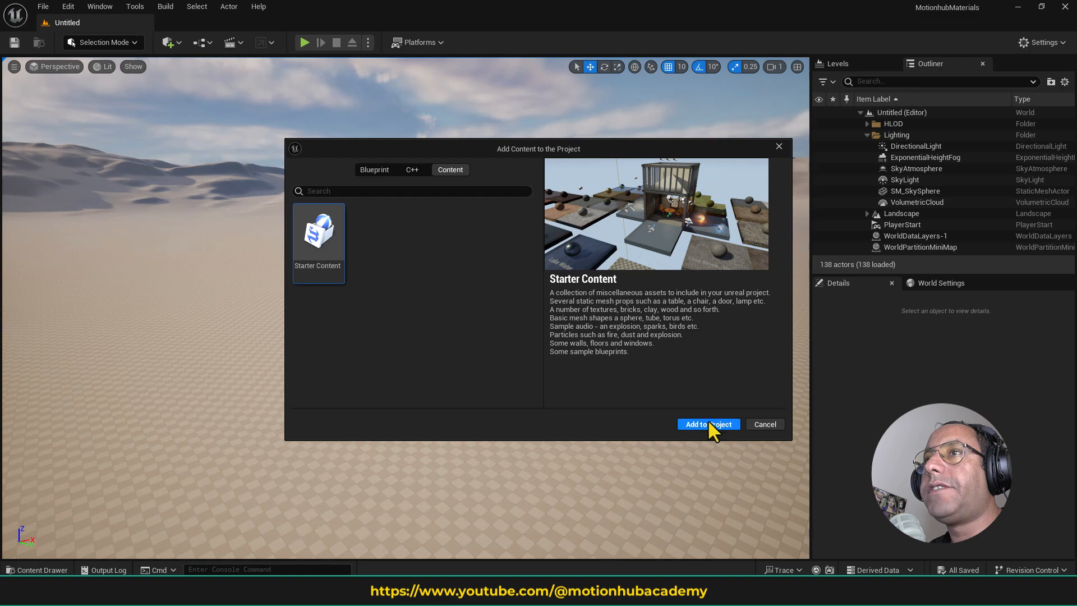
click(779, 146)
- Browse the Materials, Particles, Maps and HDRI folders of StarterContent and return to the main Content folder
click(59, 569)
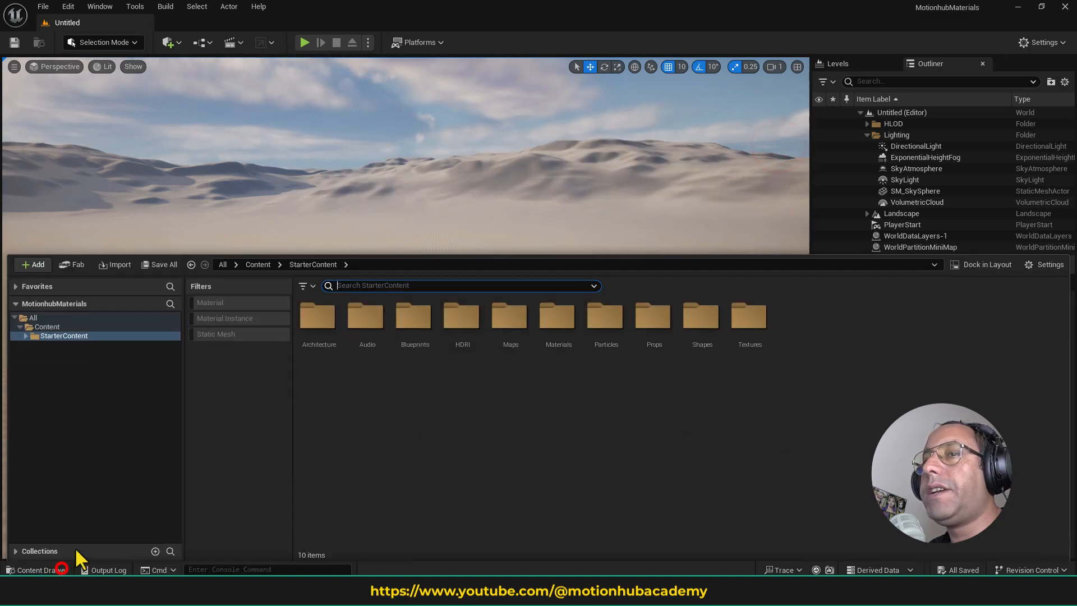
click(83, 335)
click(25, 335)
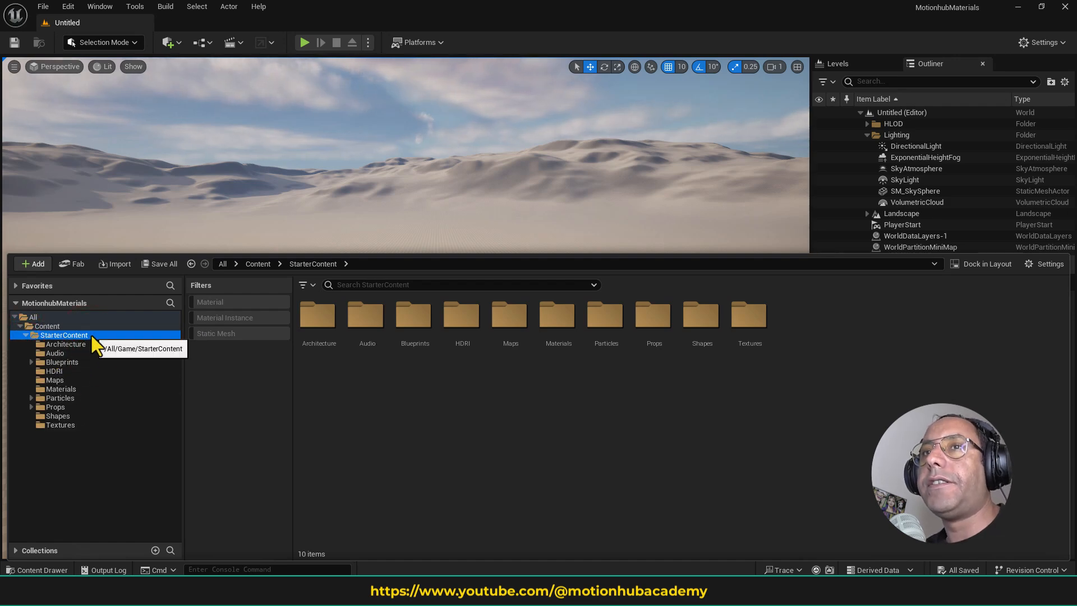
click(69, 389)
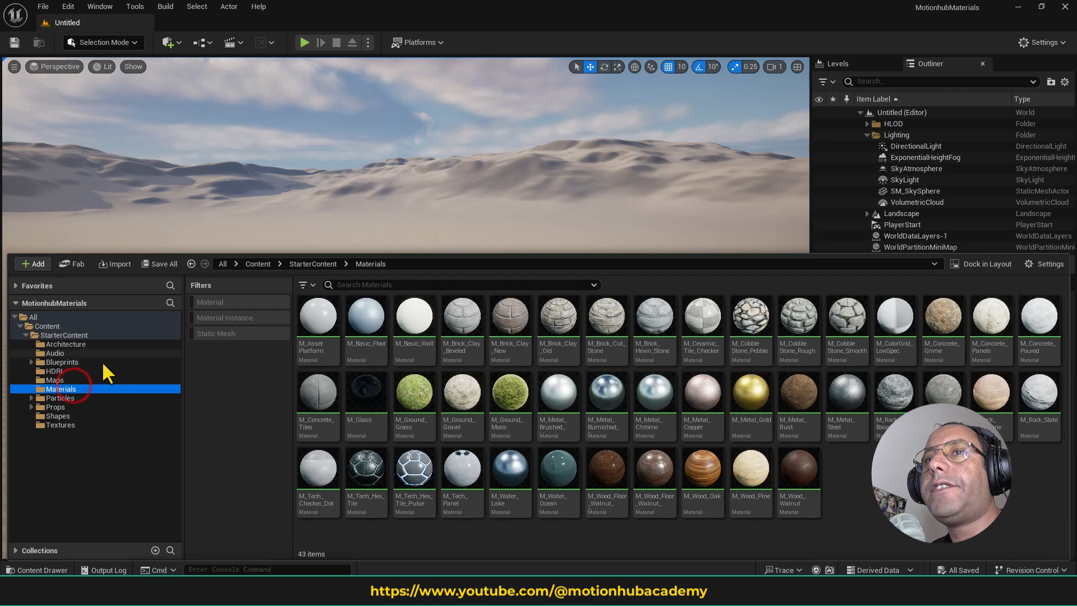
click(84, 397)
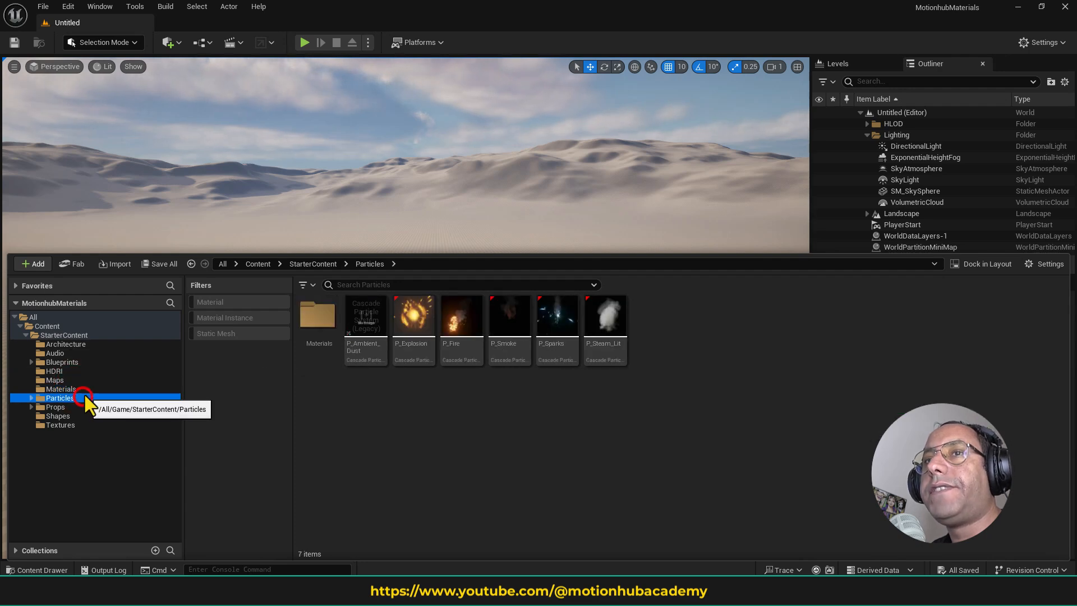
click(75, 380)
click(74, 370)
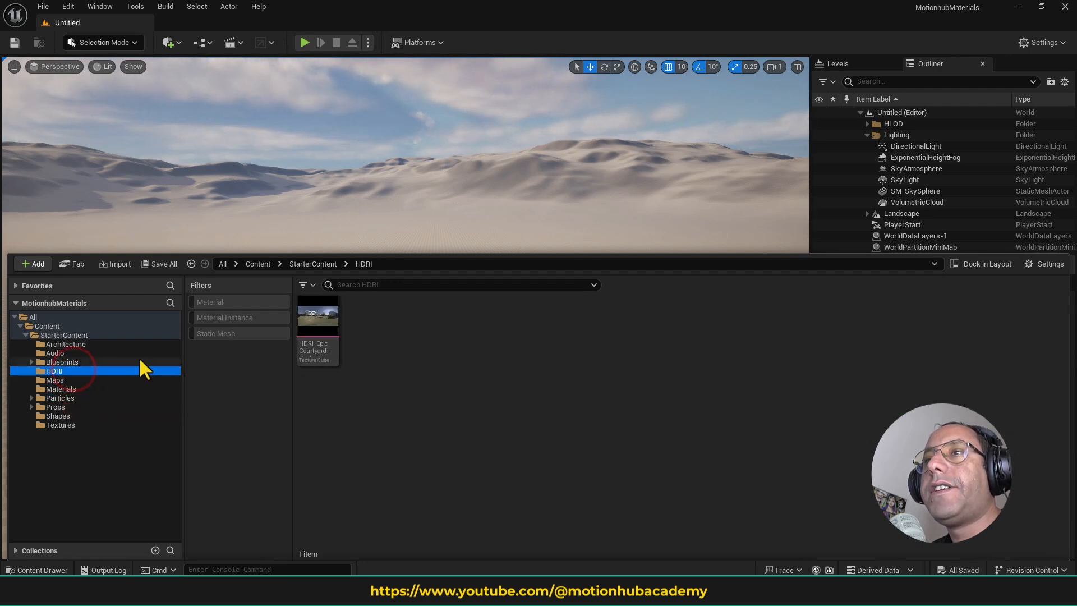
click(74, 361)
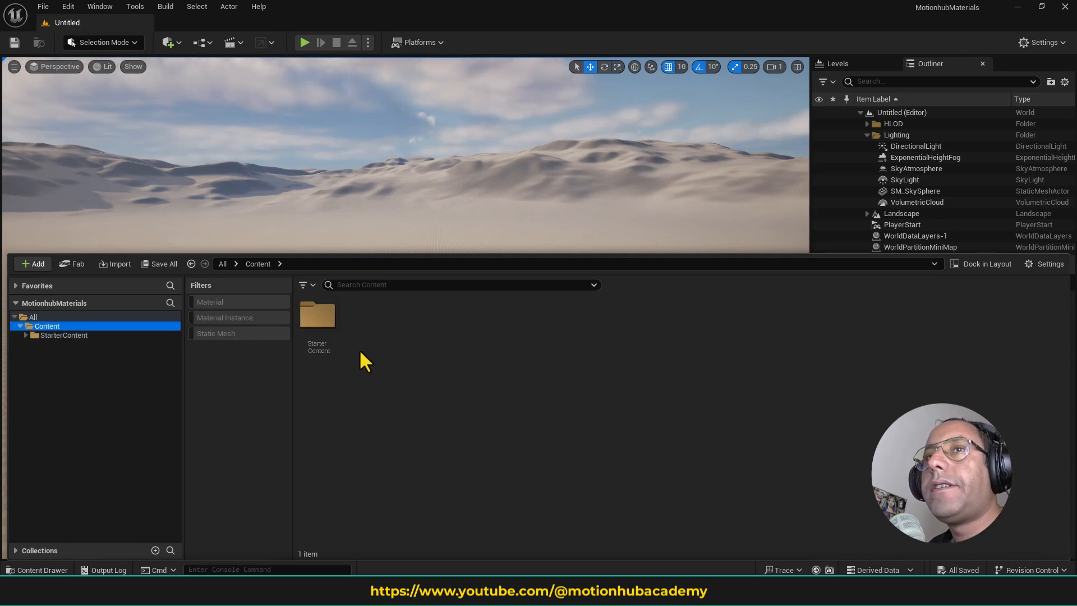
- Create a folder named Materials in the Content folder and open it
right_click(423, 343)
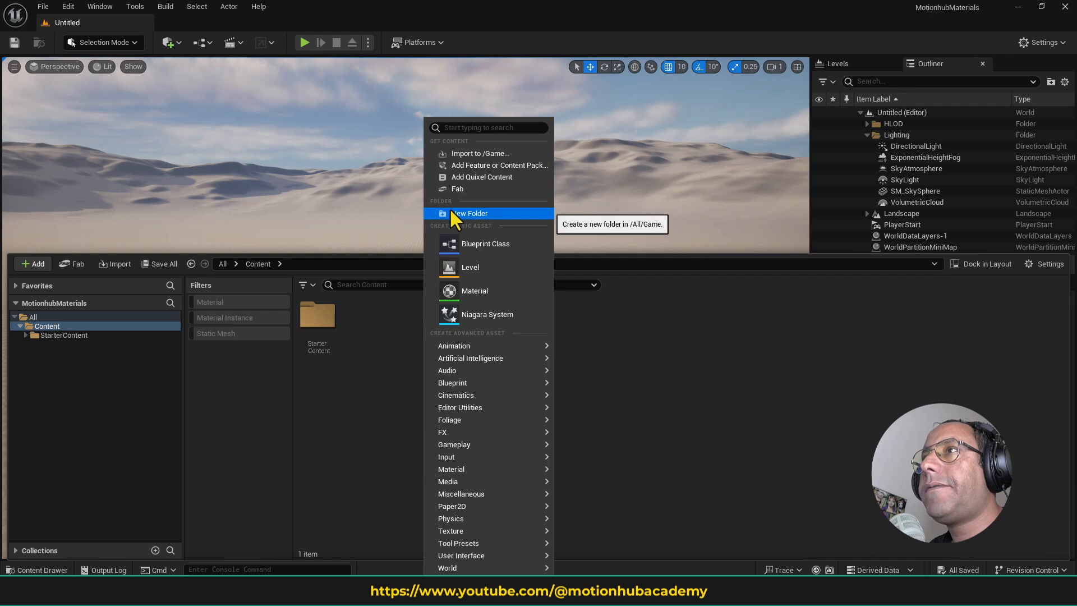
click(485, 213)
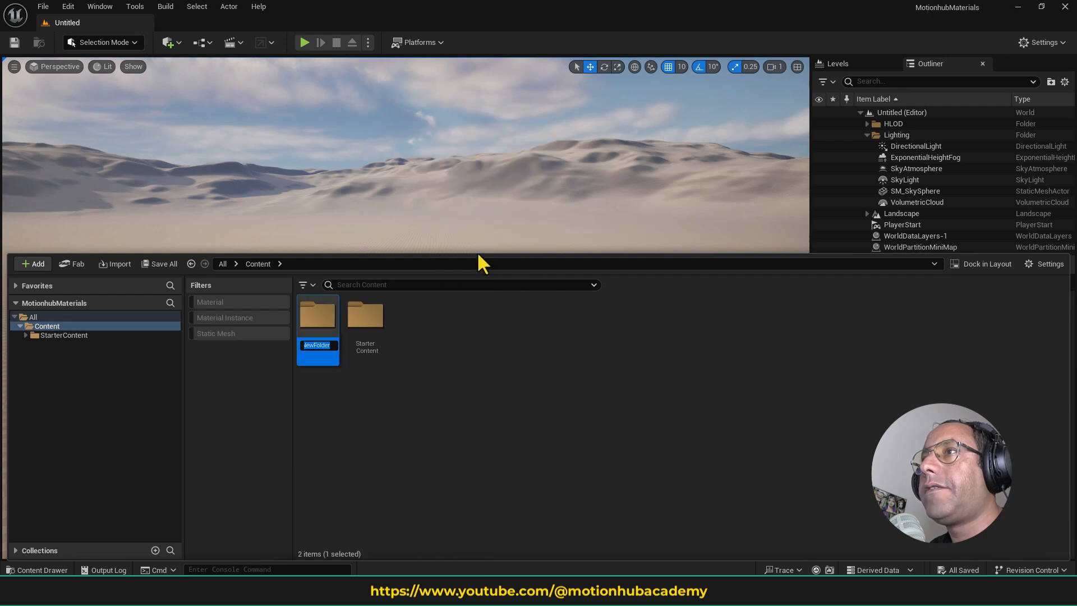
text(Met)
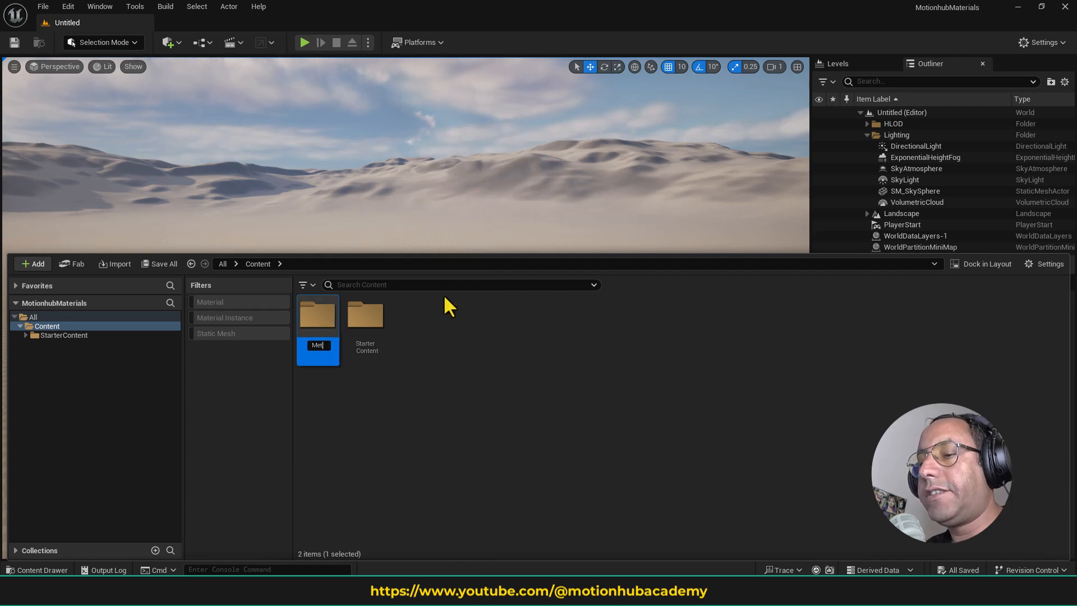
key(BackSpace)
key(BackSpace)
text(aterials)
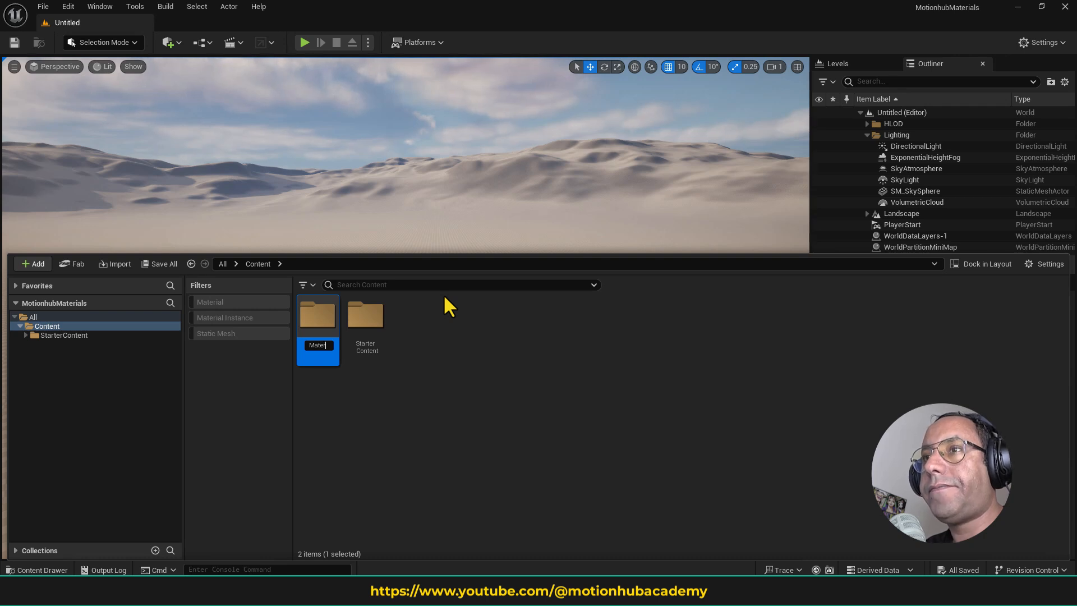
key(Return)
key(Return)
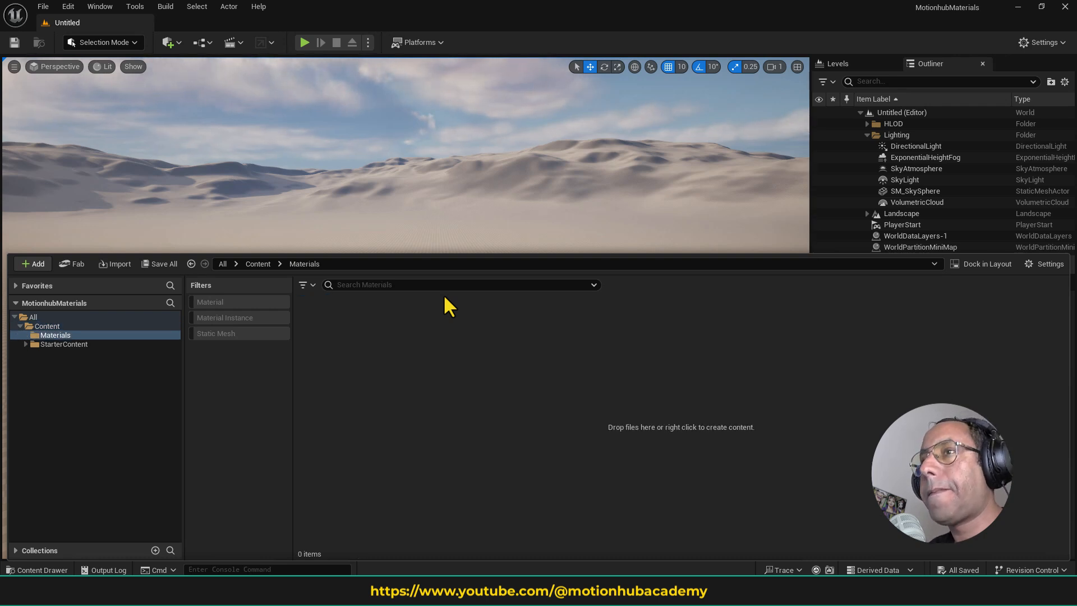
- Create a new level from the Basic template
click(168, 145)
click(43, 6)
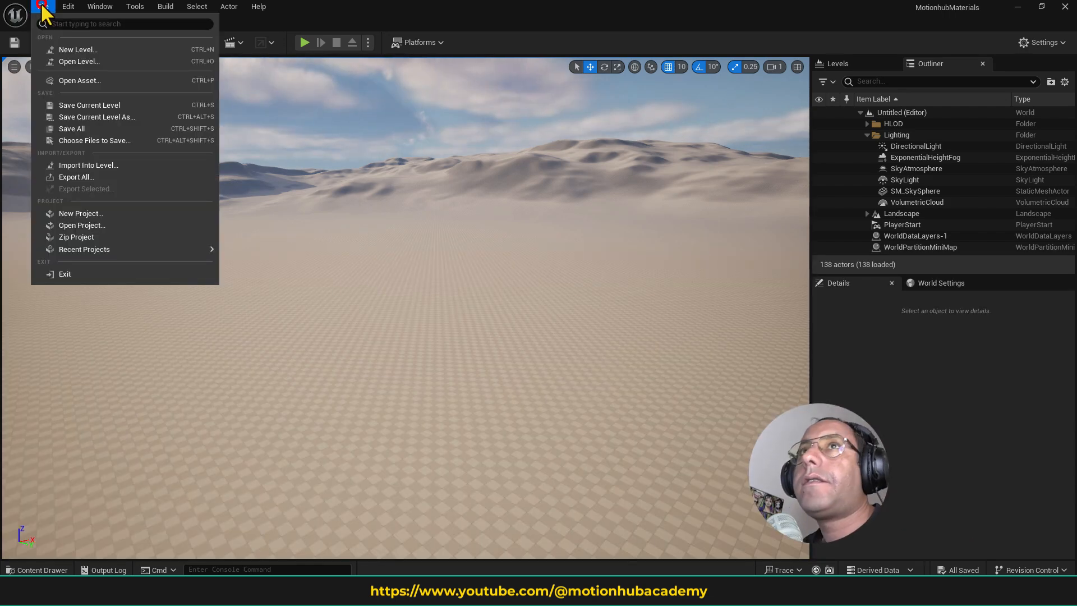
click(99, 49)
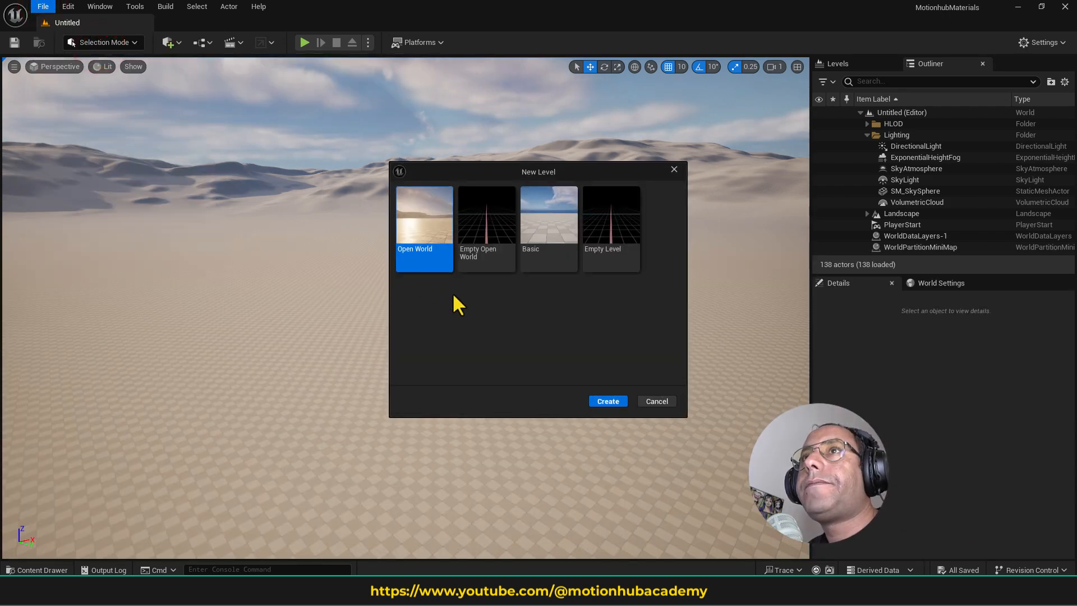
click(548, 224)
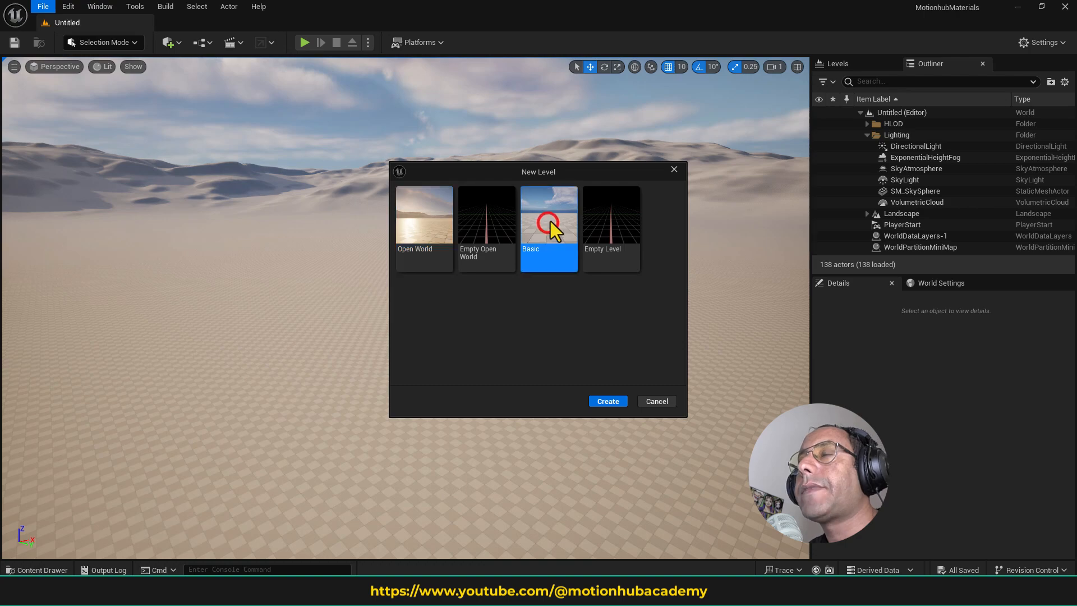
click(608, 401)
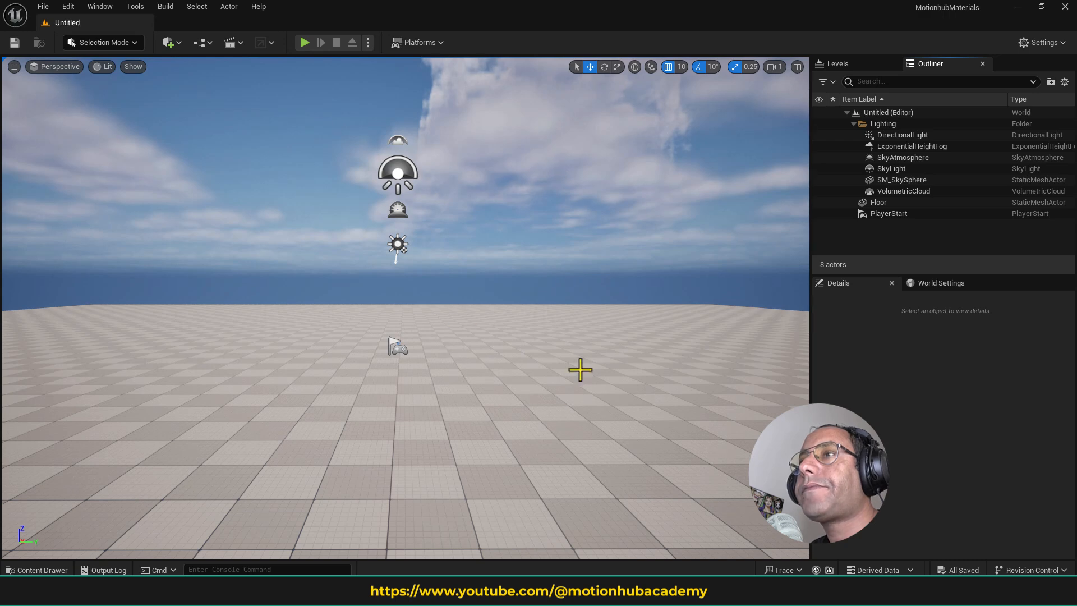
- Save the current level as MaterialsTutorial in the Content folder
click(42, 7)
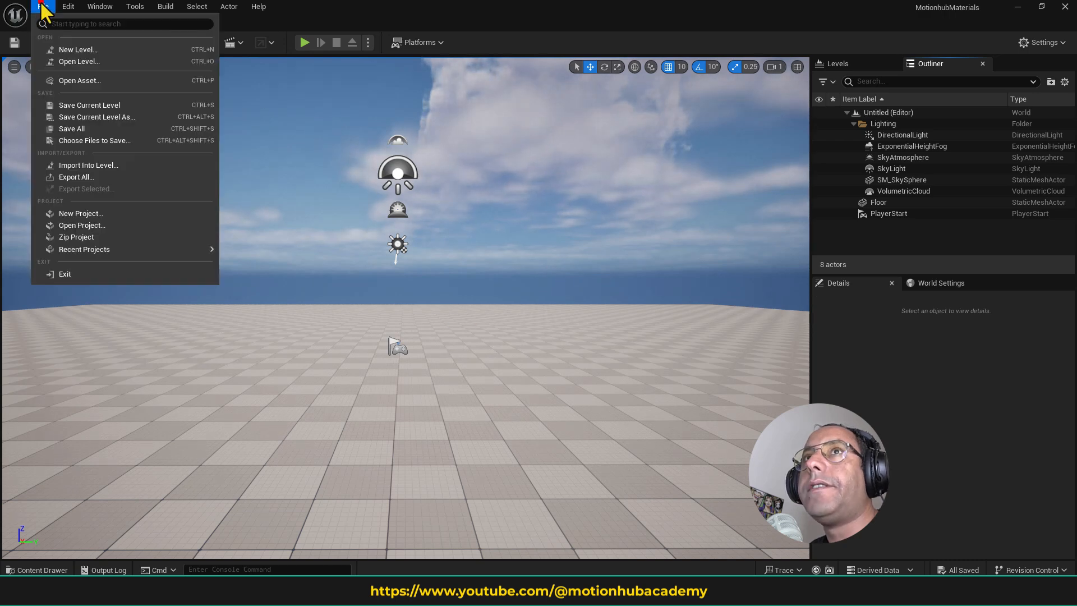
click(135, 115)
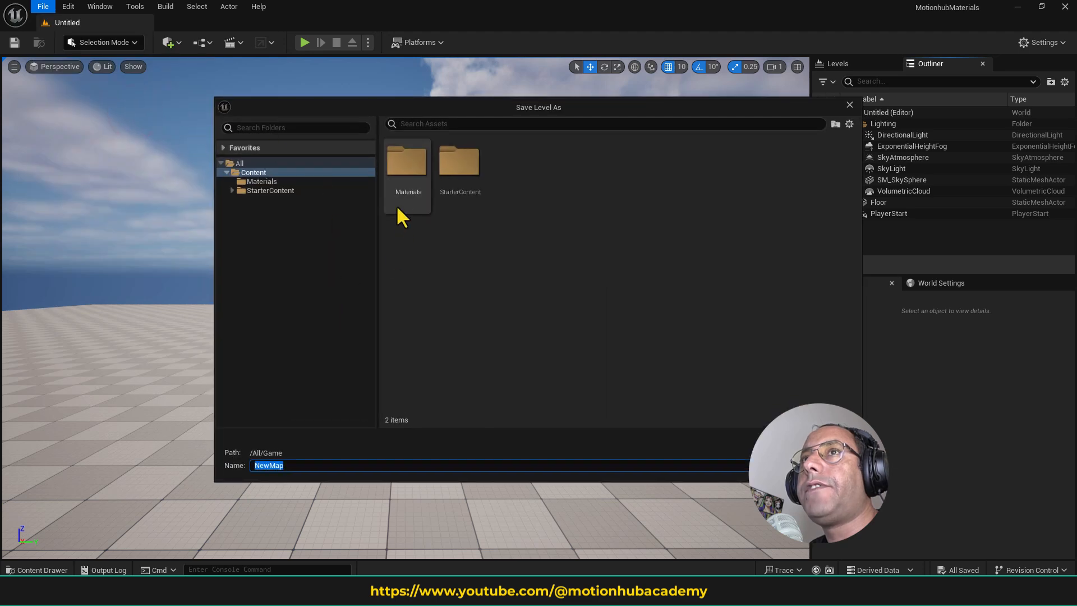
text(MaterialsTutorial)
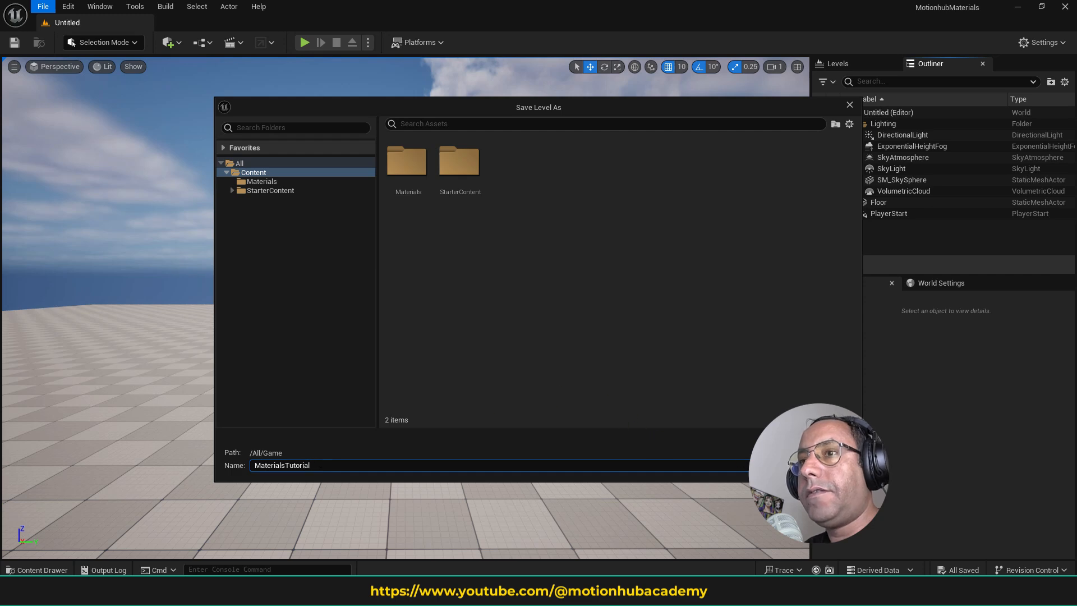
key(Return)
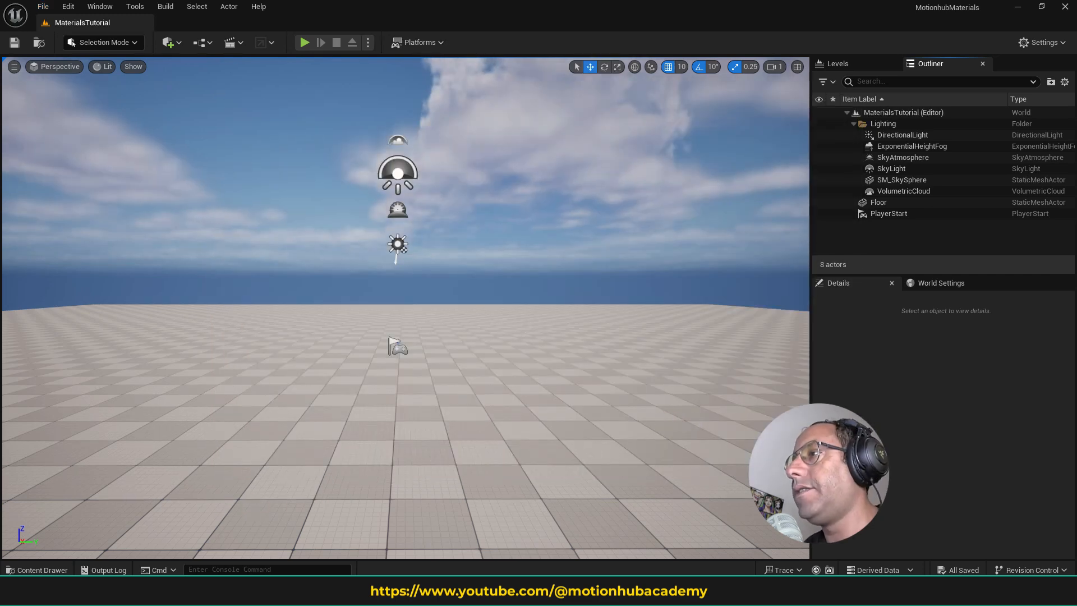
- Enable Show Engine Content in the content drawer and open the Engine folder
click(58, 569)
click(59, 569)
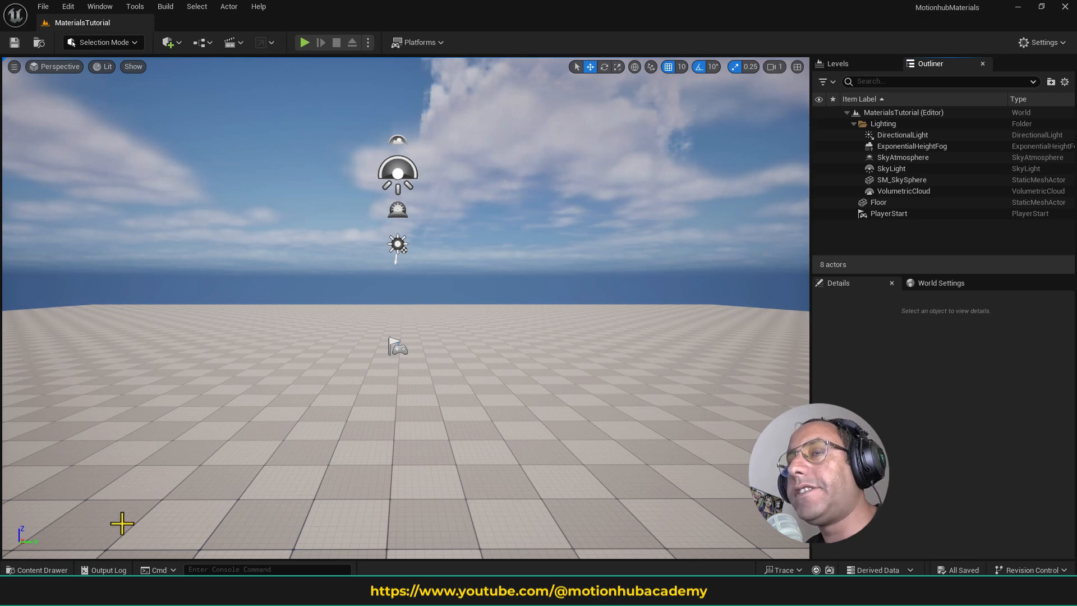
click(56, 570)
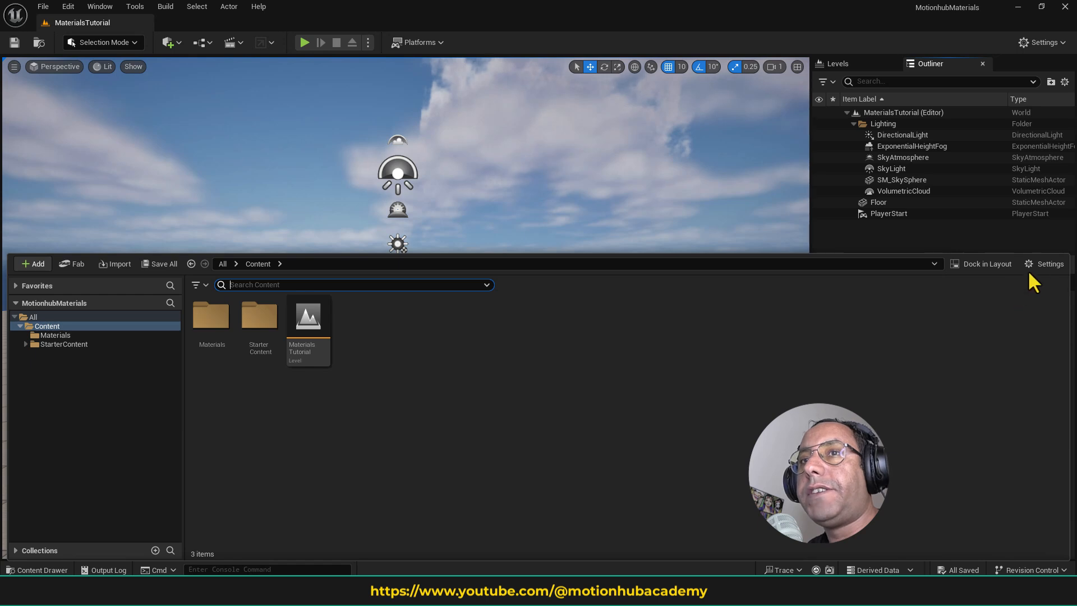
click(1042, 263)
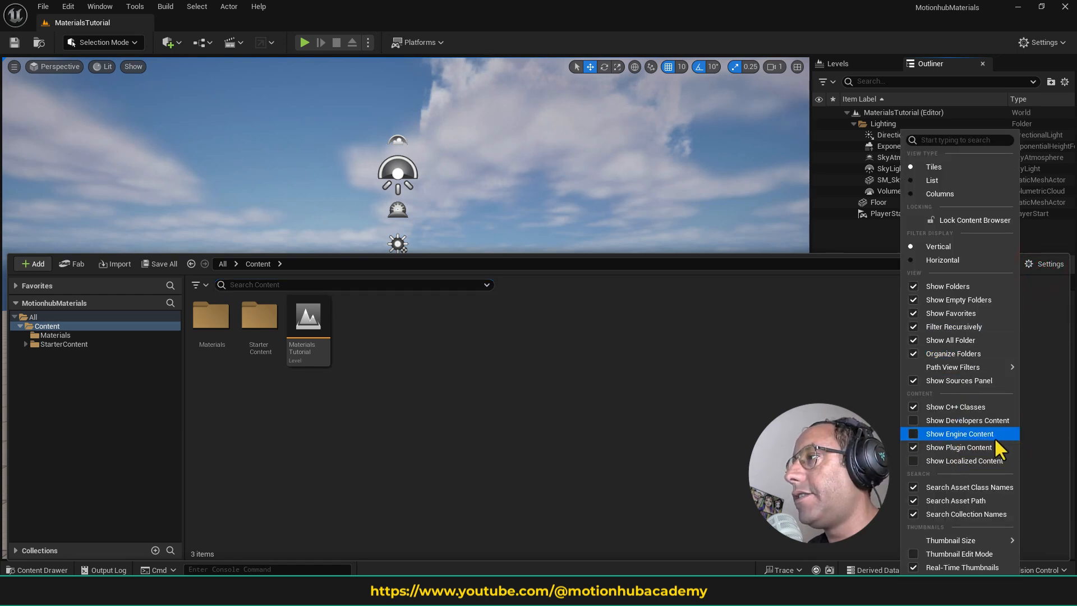
click(914, 435)
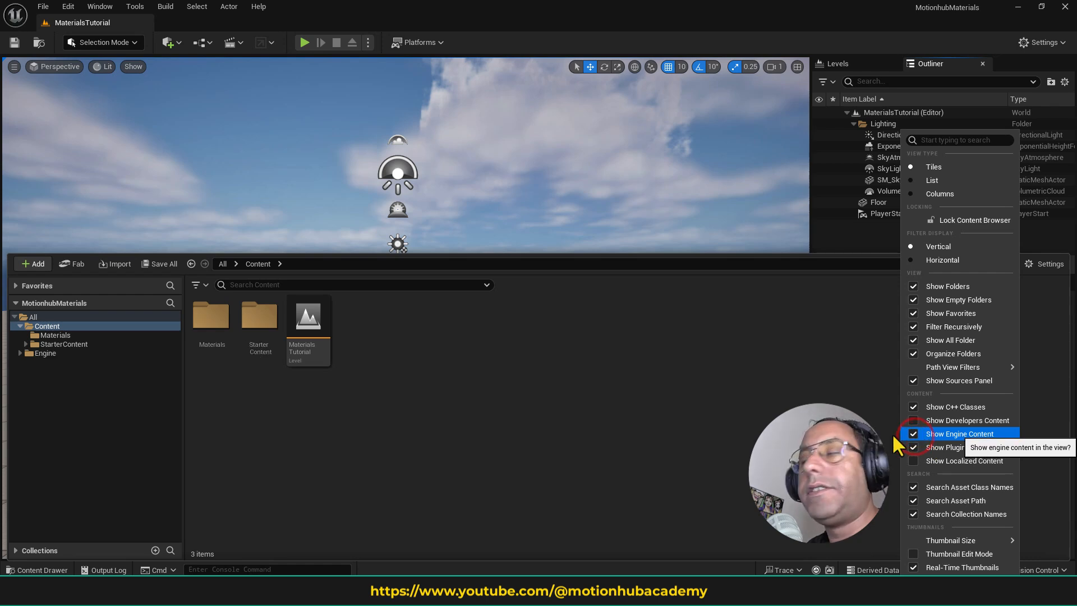
click(72, 352)
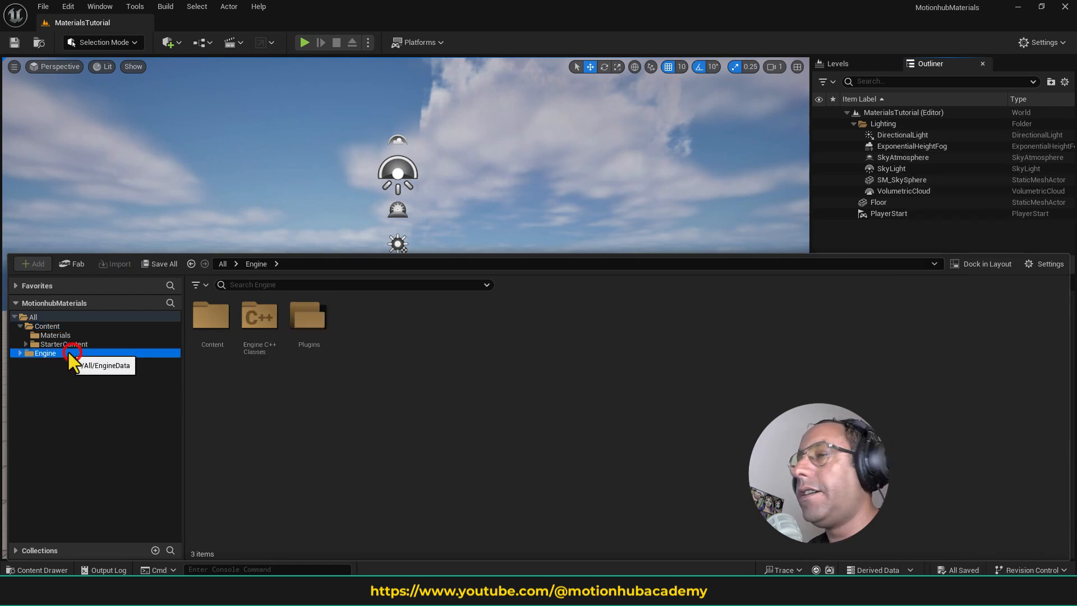
- Filter the Engine content by Static Mesh and place the SM_MatPreviewMesh_01 mesh on the floor of the level
click(200, 284)
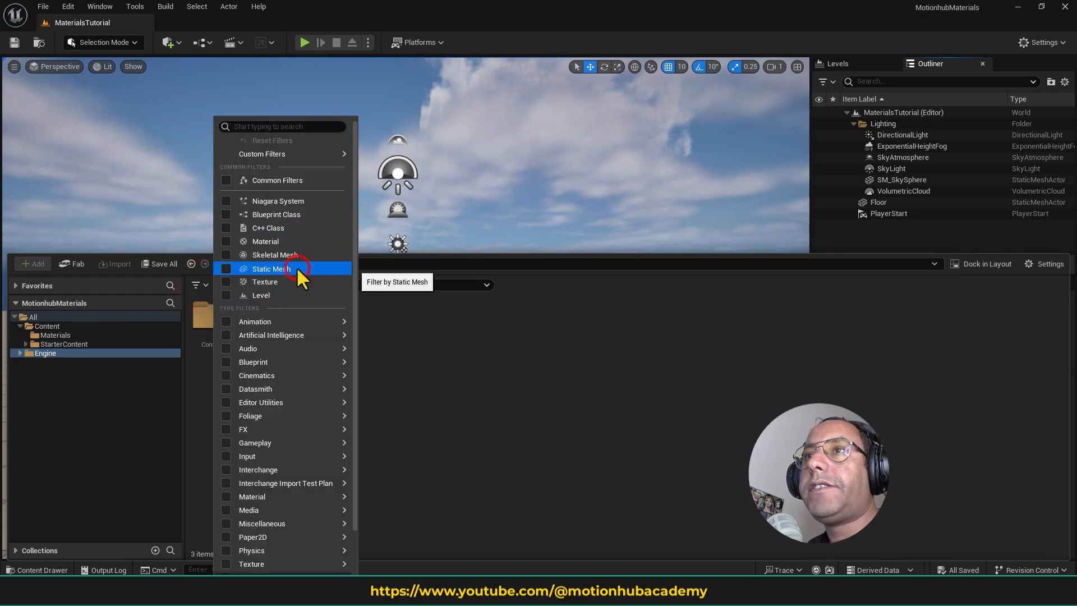
click(272, 269)
scroll(698, 375, down, 1)
scroll(697, 375, down, 10)
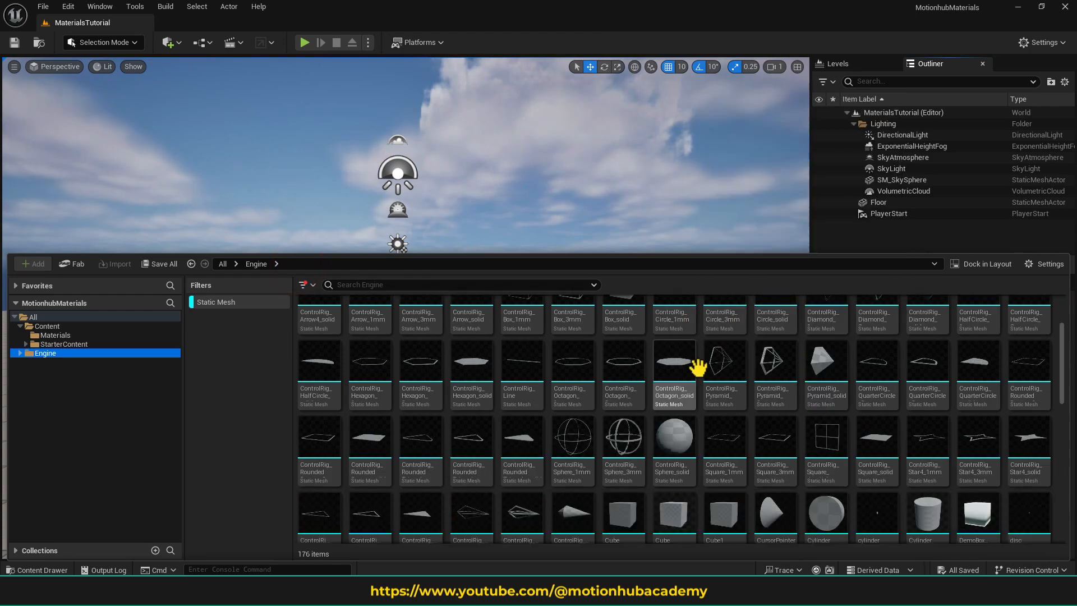
scroll(827, 372, down, 6)
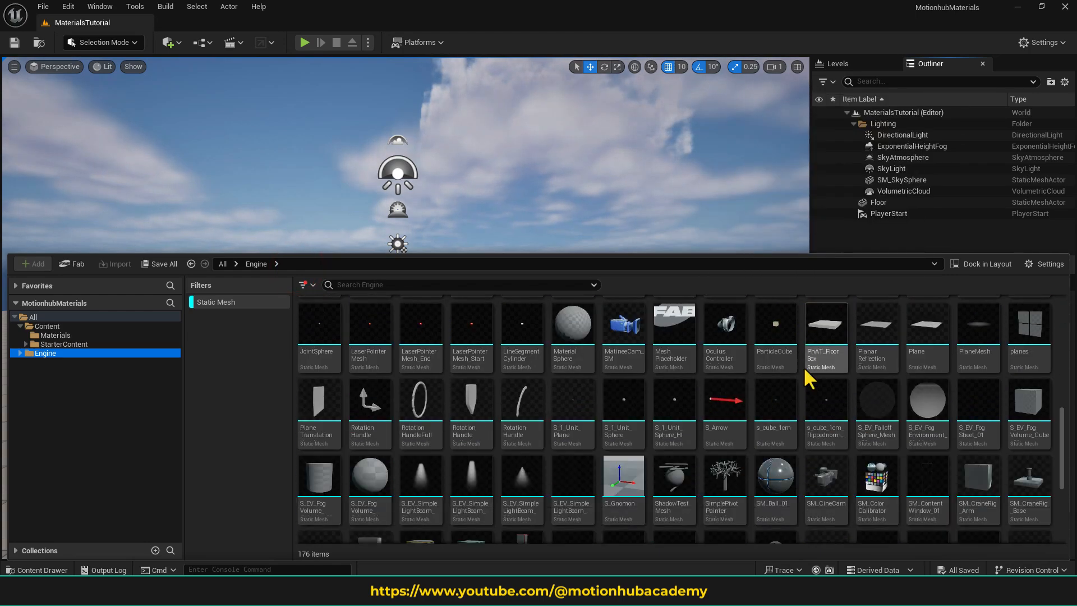
click(776, 445)
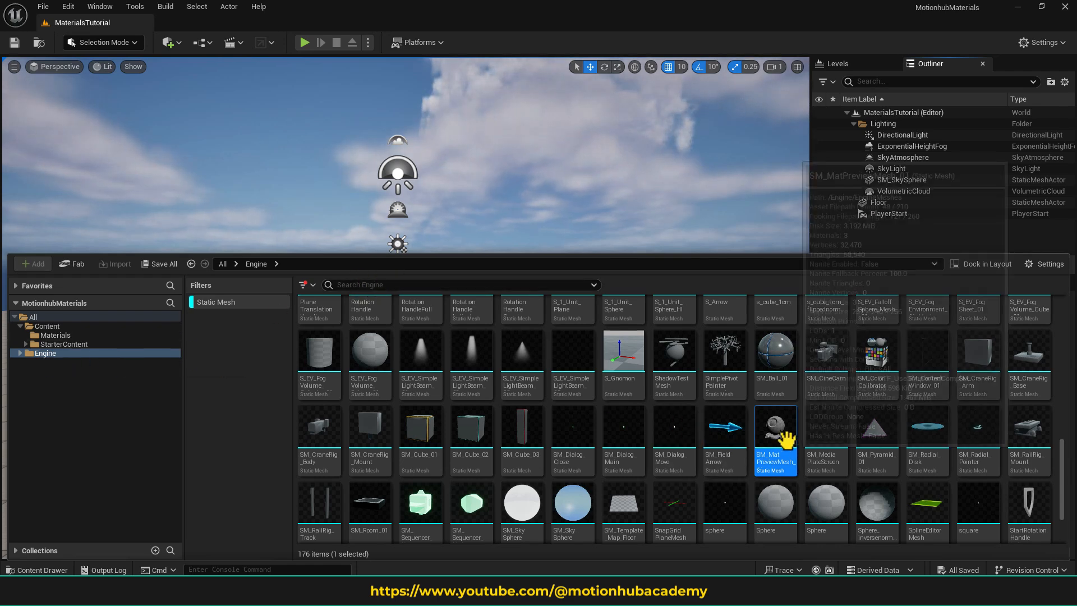
drag(784, 435, 476, 369)
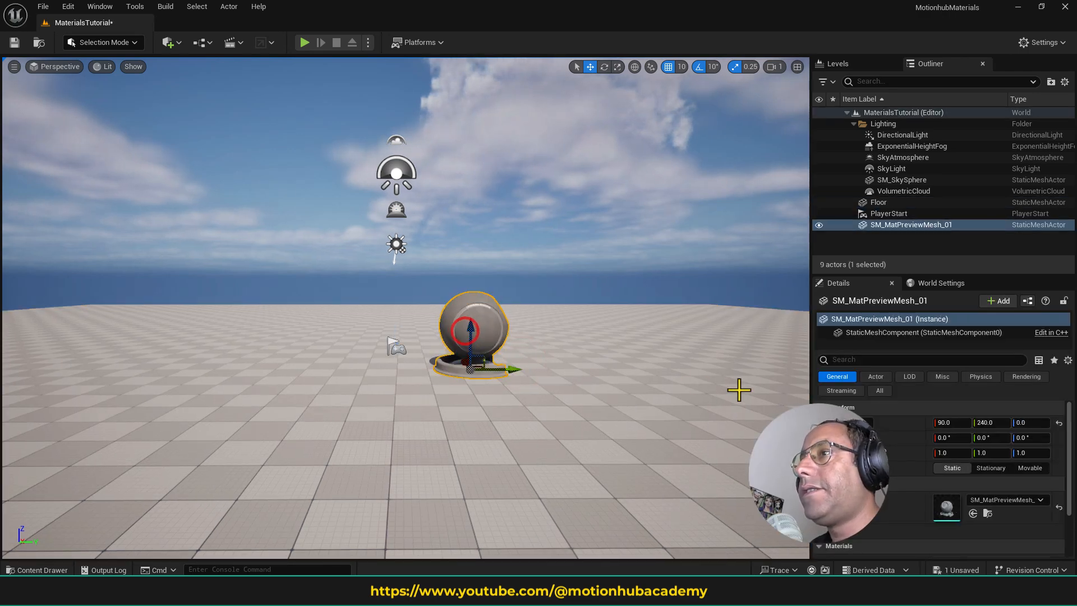
- Reset the preview mesh's location to the world origin and rotate it about 80° around Z
click(1059, 423)
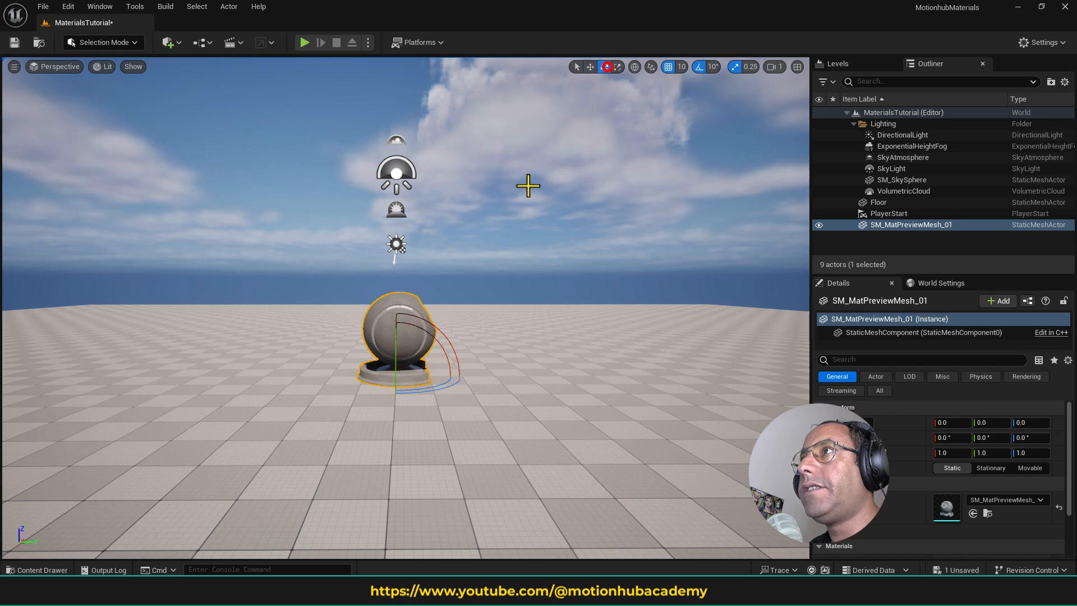
click(604, 67)
drag(432, 389, 432, 391)
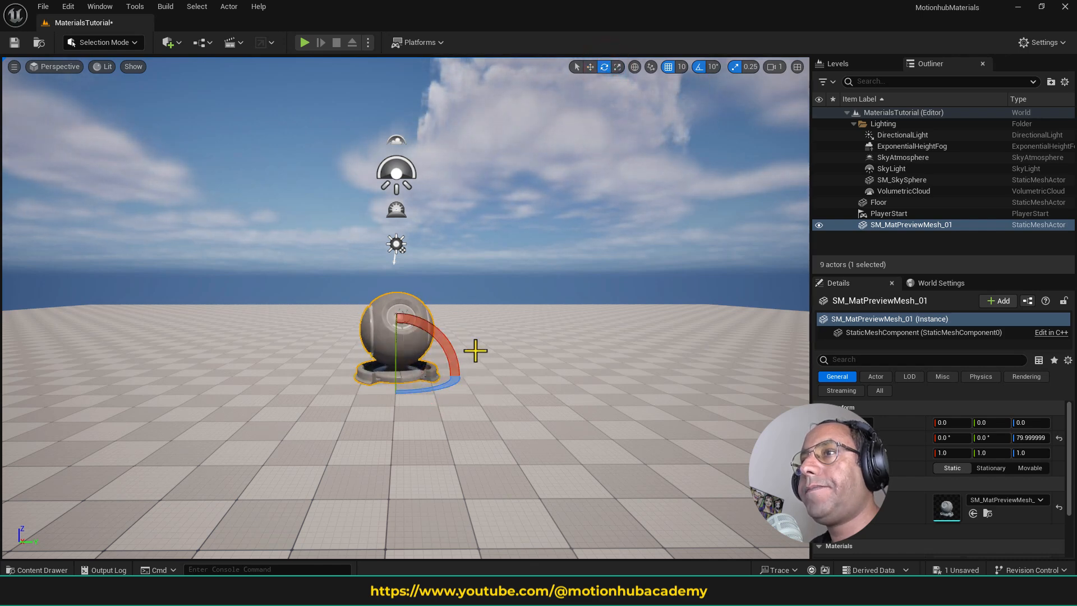
click(577, 307)
click(570, 332)
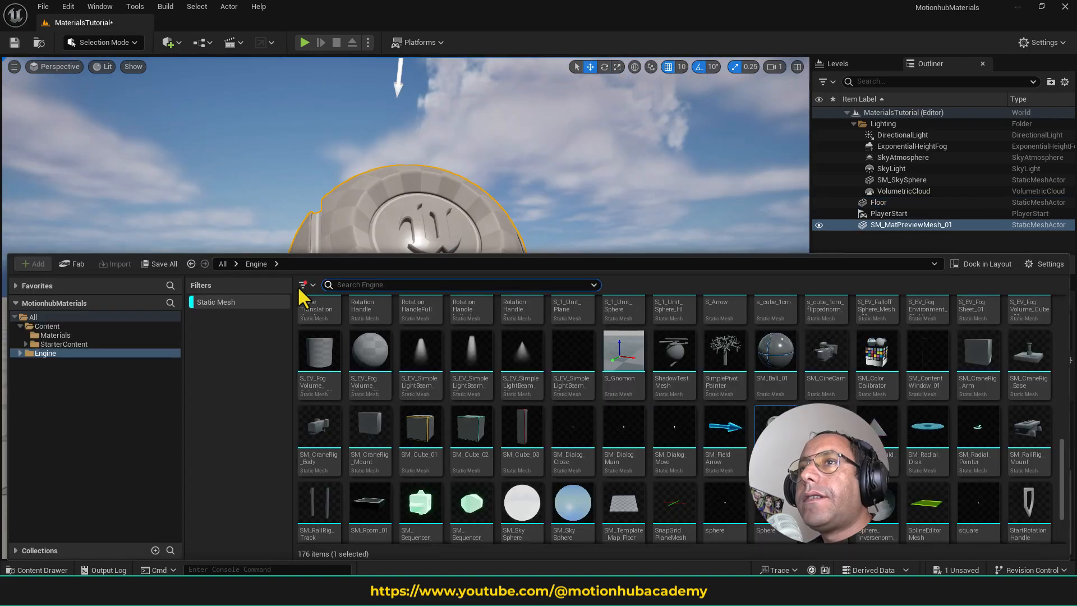
click(251, 362)
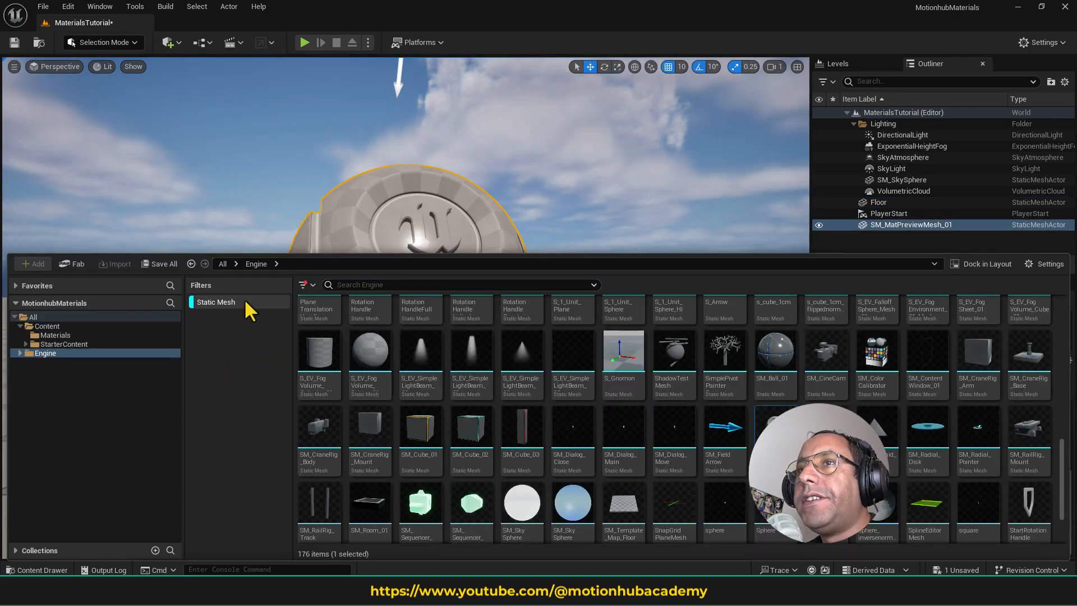
- Turn off the Static Mesh filter and create a material named MM_MotionhubFirstMat in the Materials folder
click(231, 304)
click(73, 334)
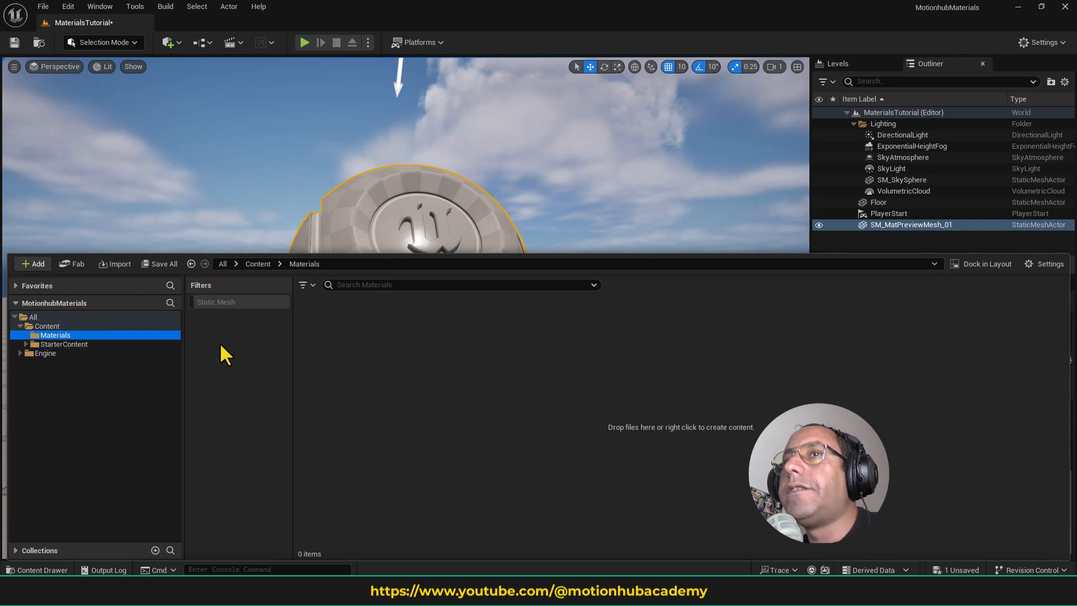
right_click(404, 344)
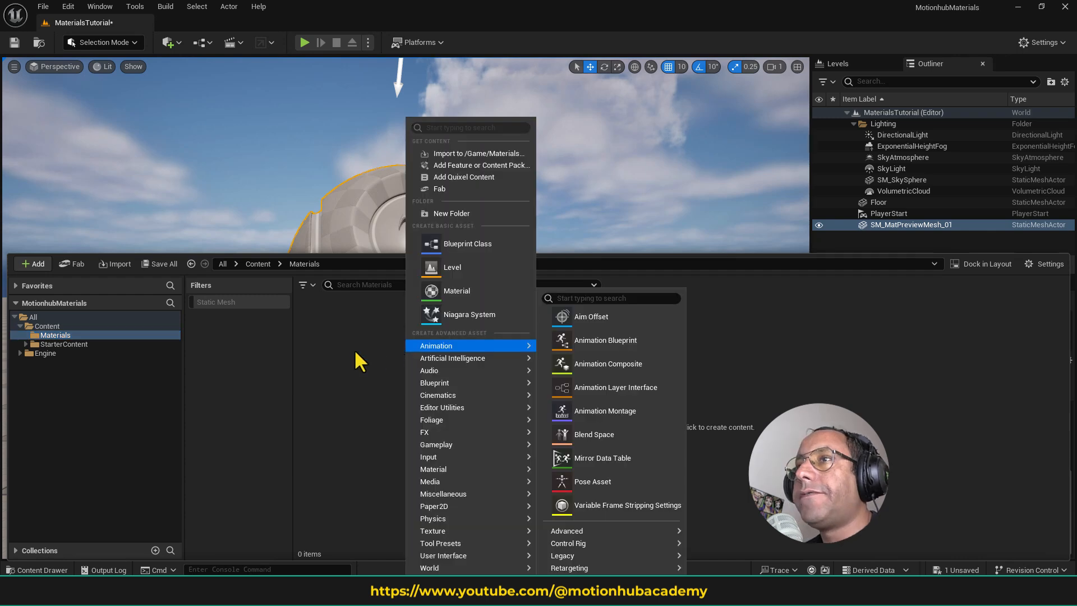
click(354, 350)
right_click(400, 348)
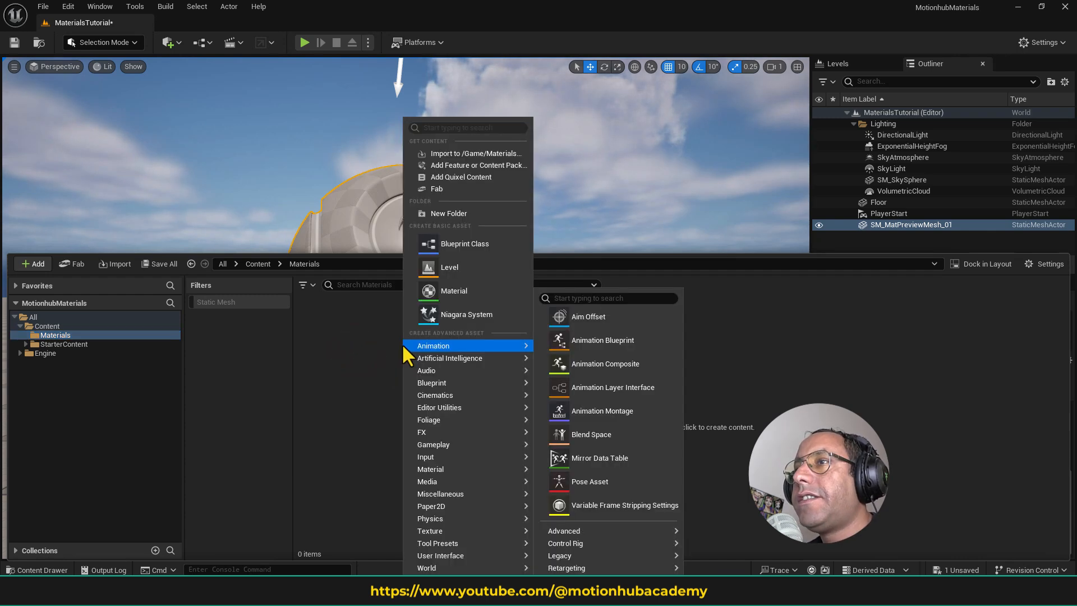
click(468, 290)
text(MM)
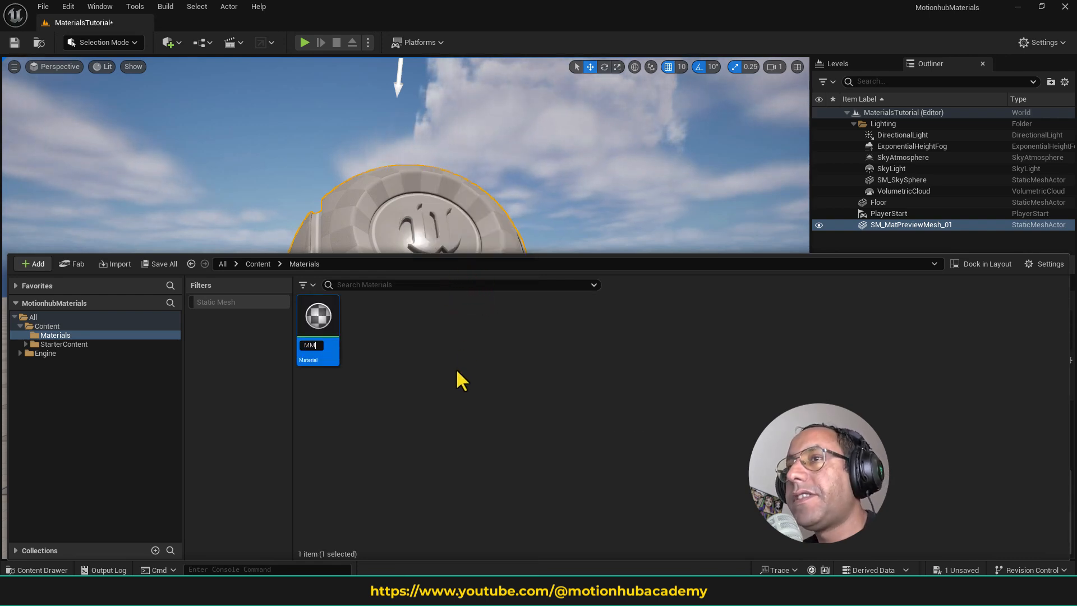
text(_)
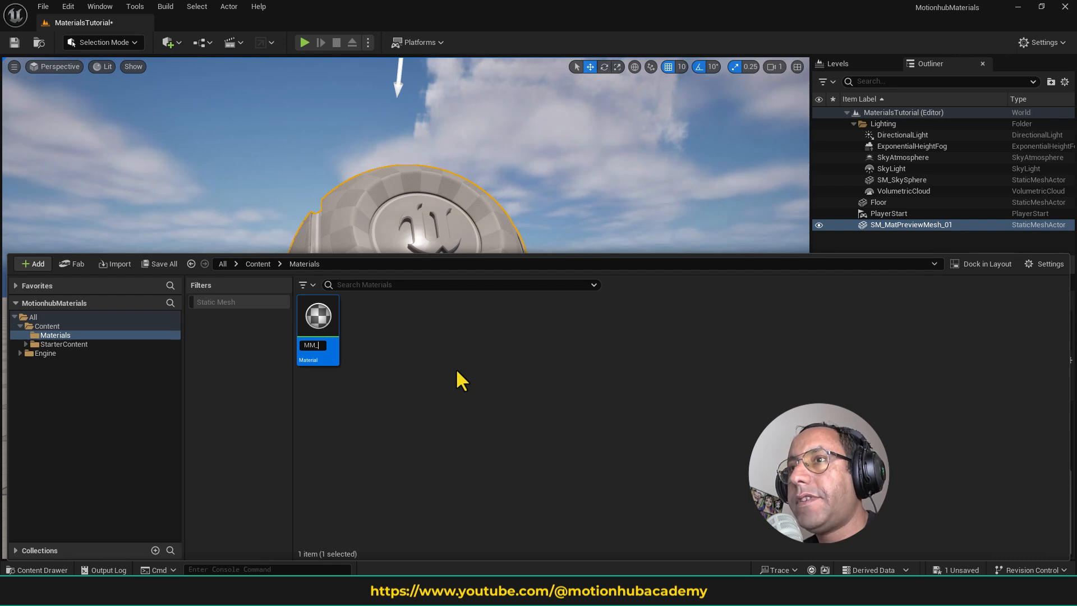
text(Motionhub)
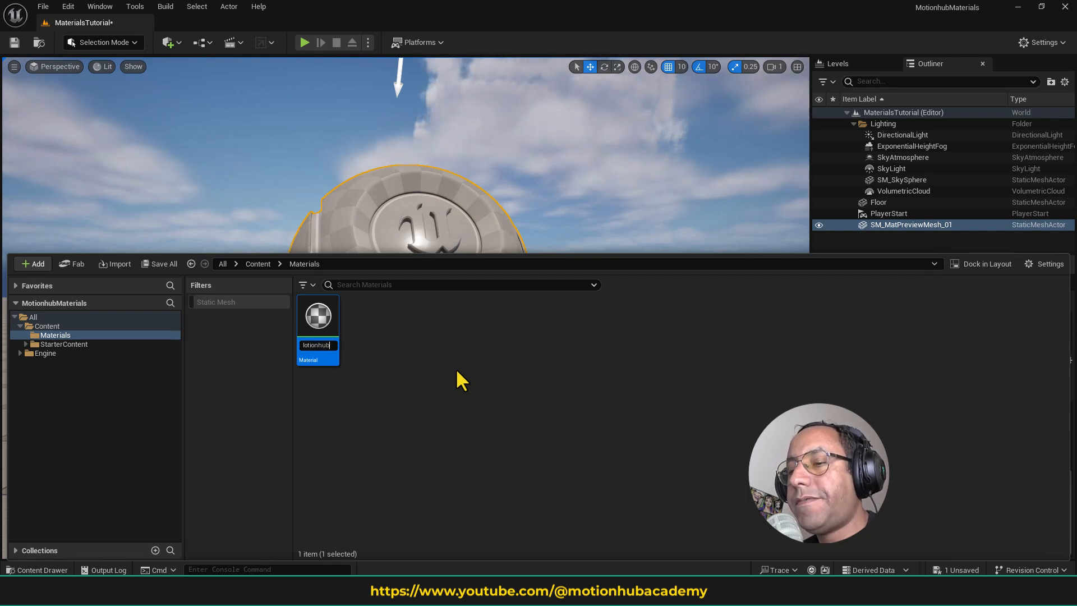
text(FirstMat)
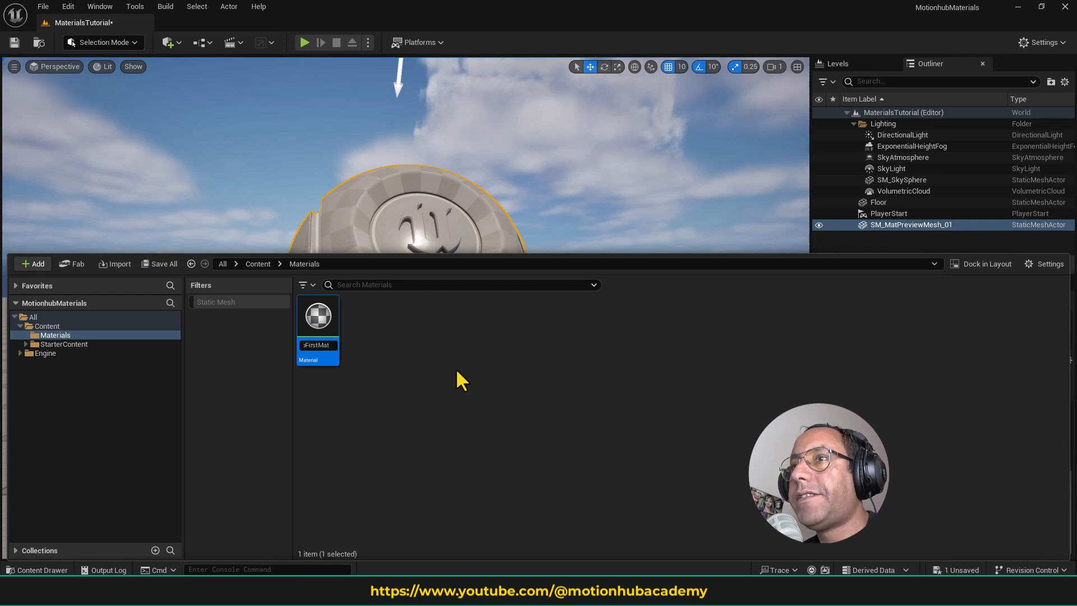
key(Return)
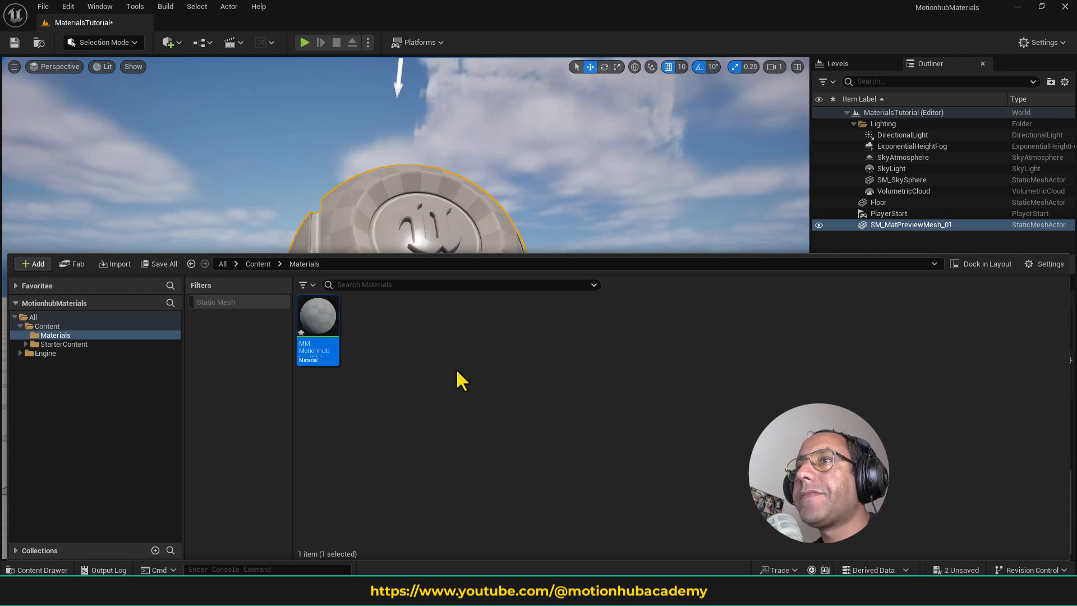
- Open the MM_MotionhubFirstMat material and dock its editor beside the MaterialsTutorial level
double_click(324, 324)
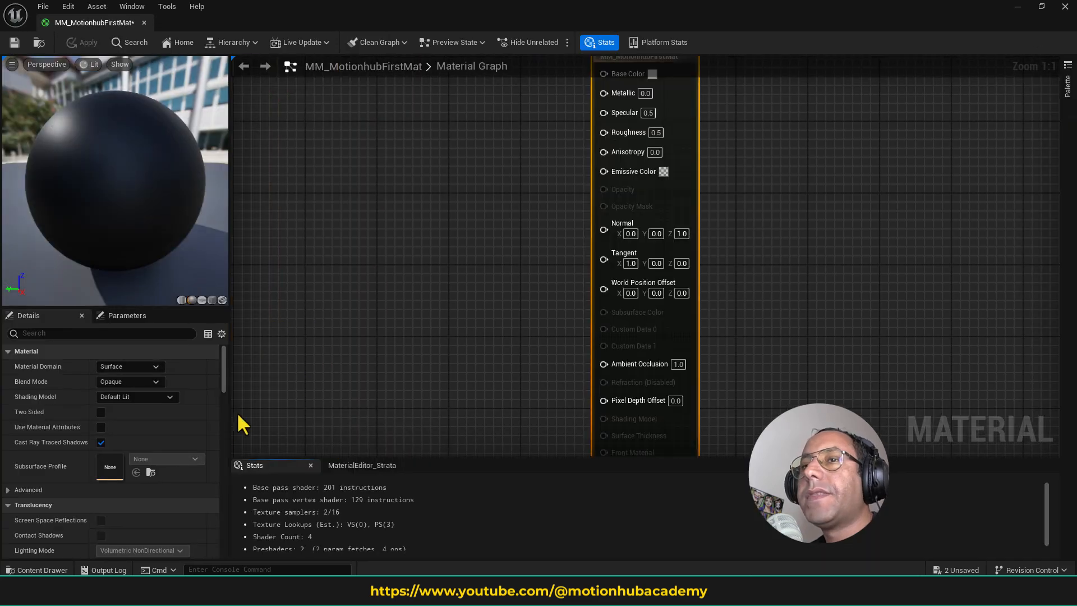
drag(345, 7, 421, 151)
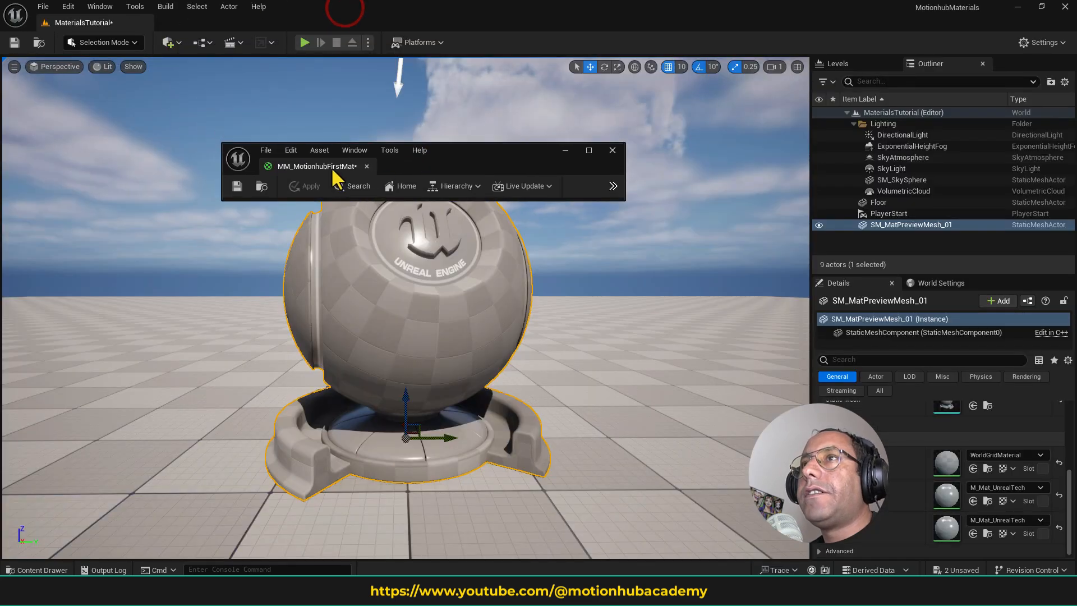
drag(330, 166, 217, 23)
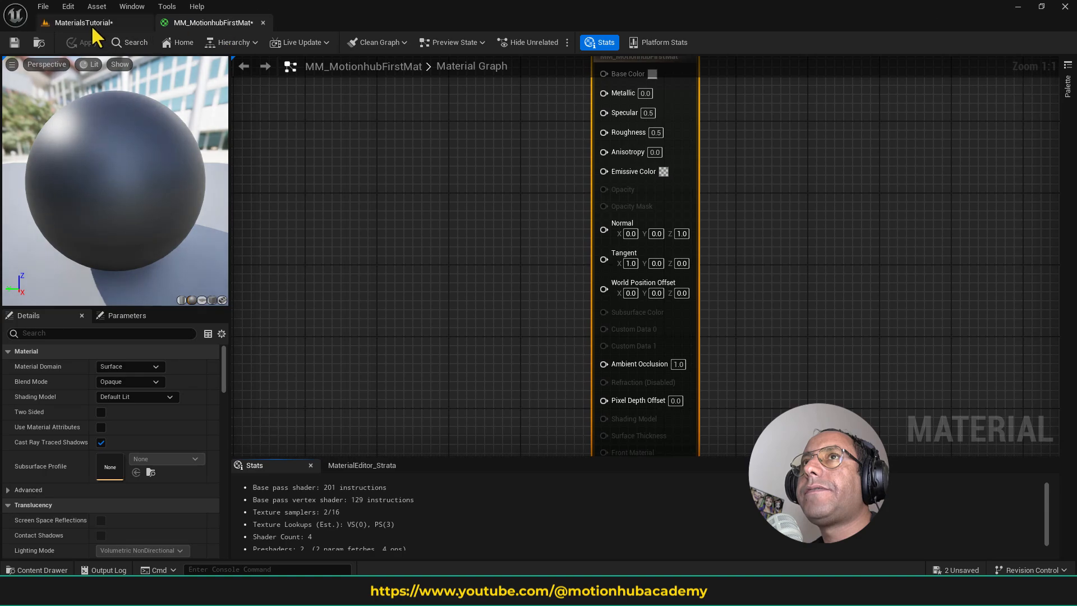
- Switch back and forth between the MaterialsTutorial level and the MM_MotionhubFirstMat editor, ending on the material
click(91, 25)
click(208, 22)
click(99, 20)
click(222, 18)
click(112, 20)
click(208, 19)
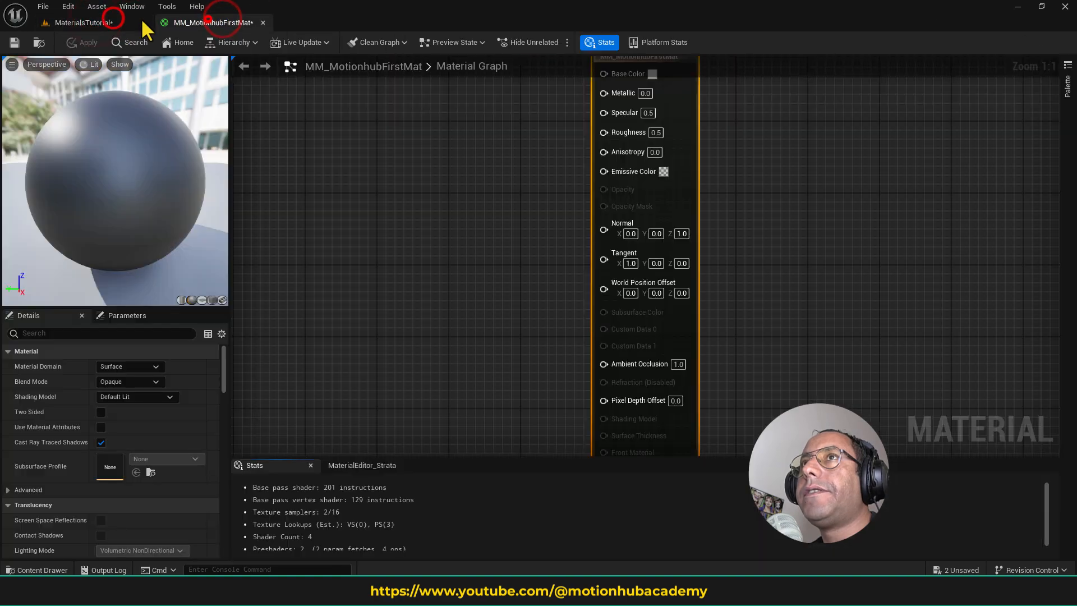
click(112, 23)
click(214, 23)
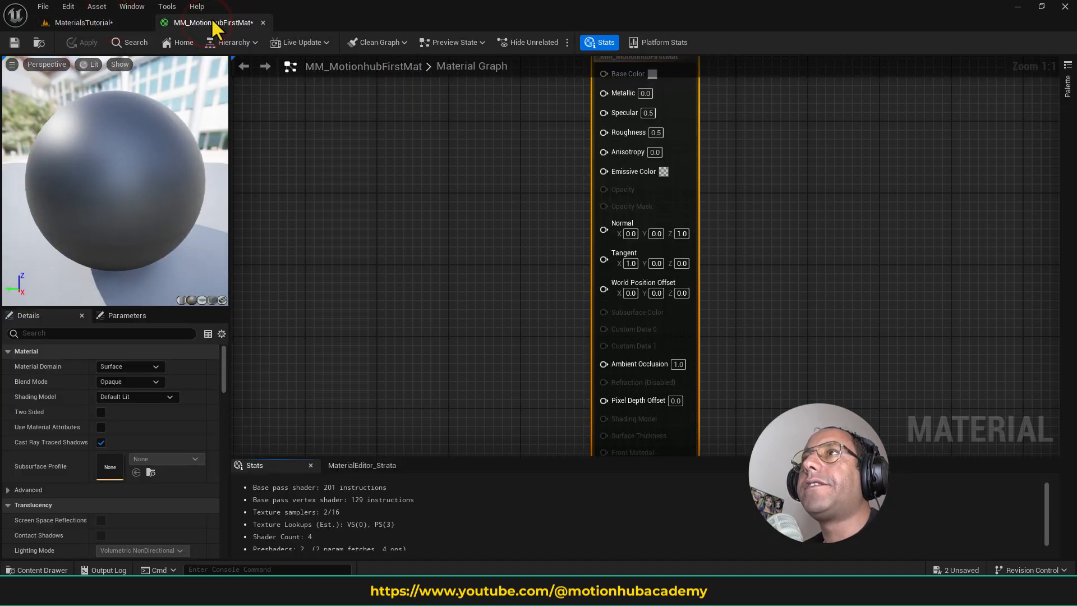
- Examine the material graph around the main MM_MotionhubFirstMat node at different zoom levels
click(404, 156)
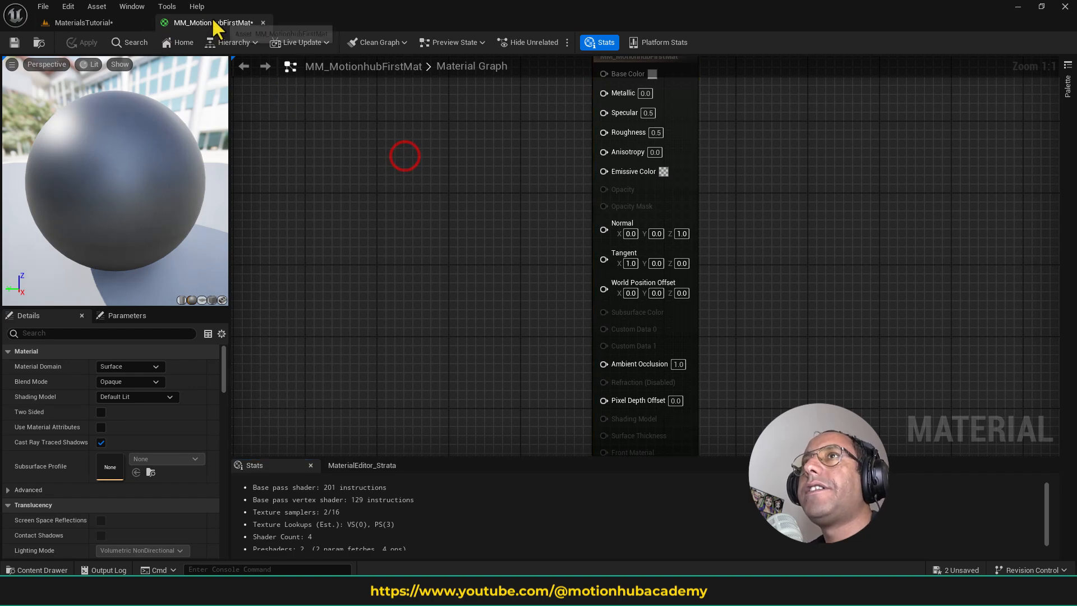
click(365, 185)
scroll(525, 192, down, 2)
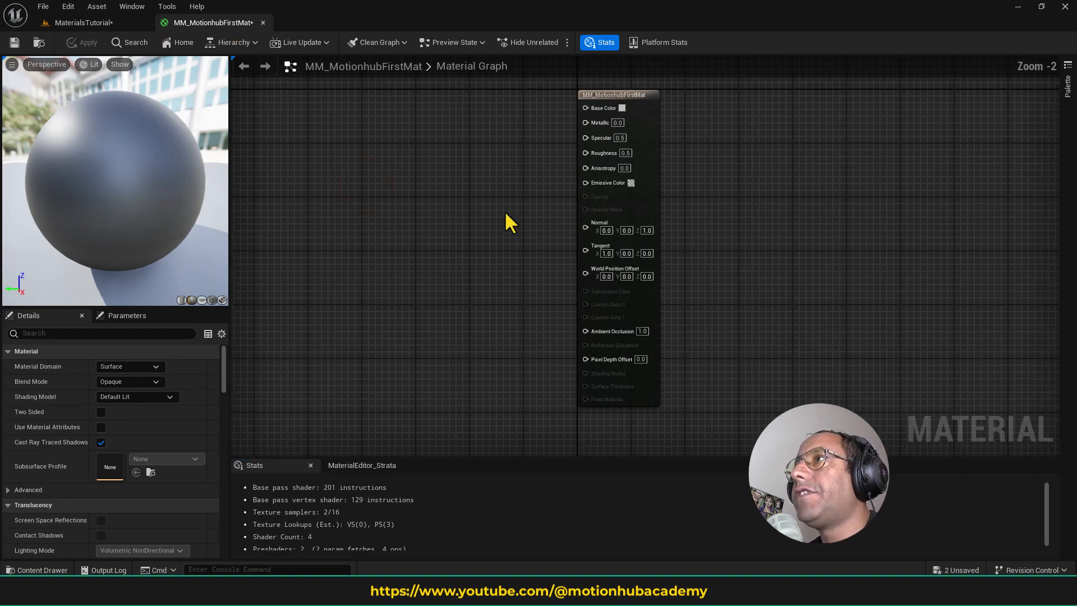
scroll(512, 275, up, 1)
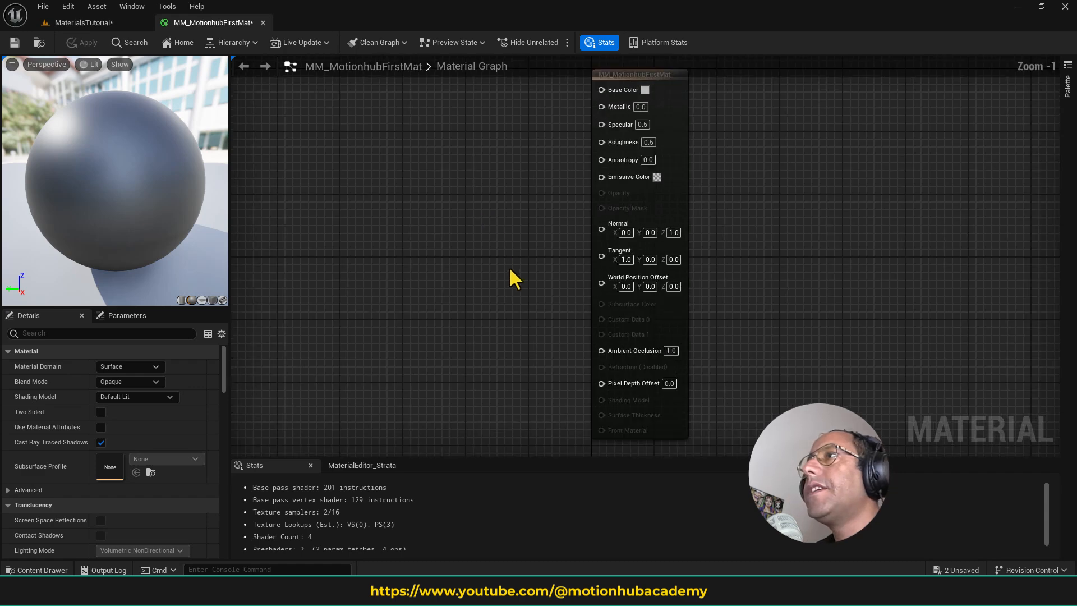
right_drag(506, 212, 605, 346)
scroll(536, 200, down, 3)
scroll(525, 247, up, 3)
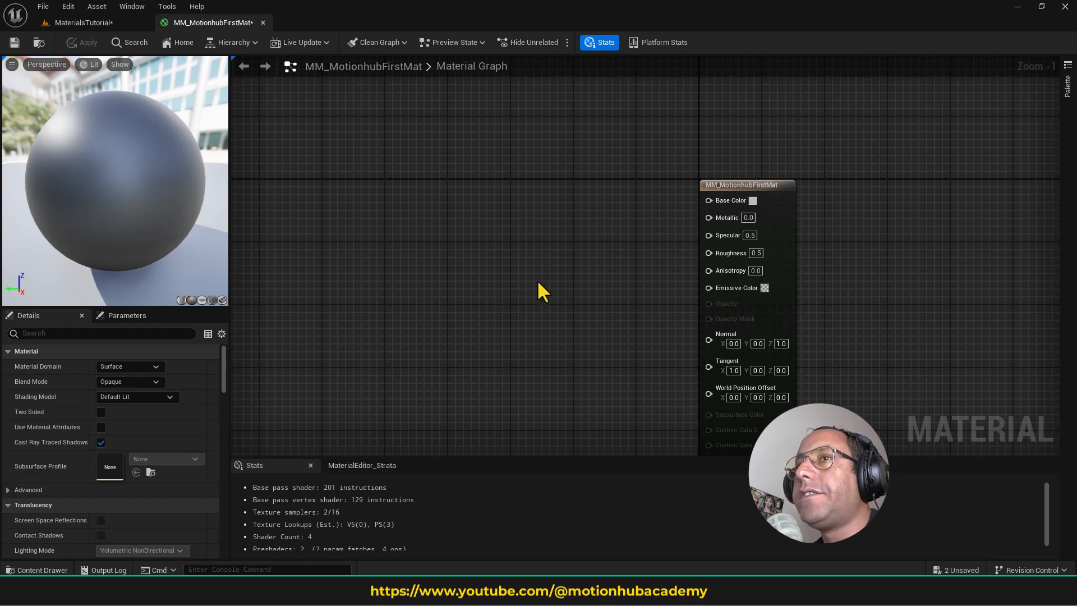
scroll(537, 279, up, 1)
- Move the main MM_MotionhubFirstMat node slightly up and to the left within the material graph
click(741, 169)
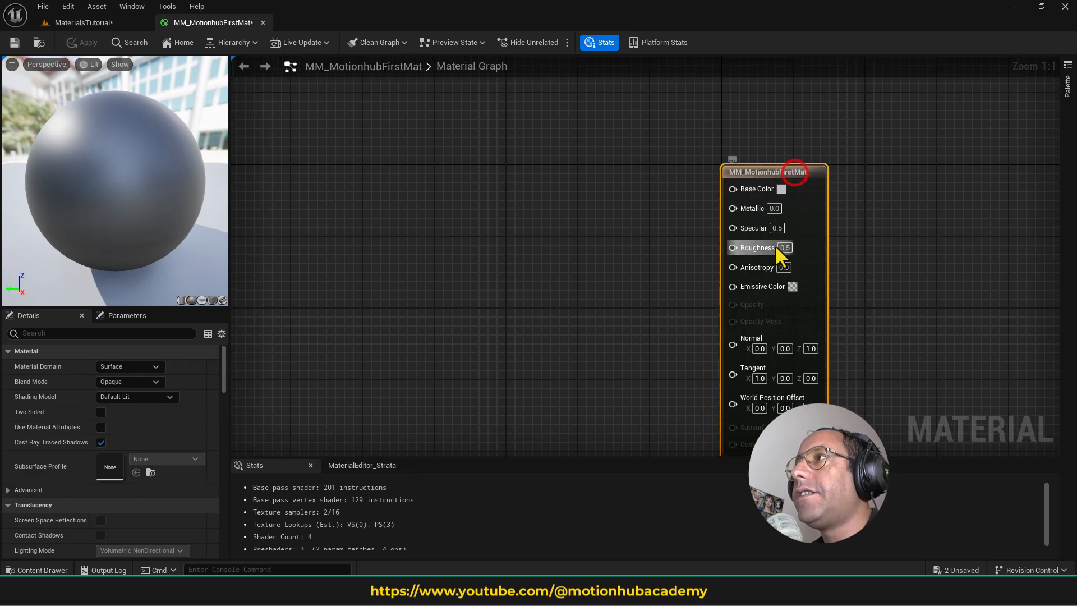
drag(760, 153, 689, 108)
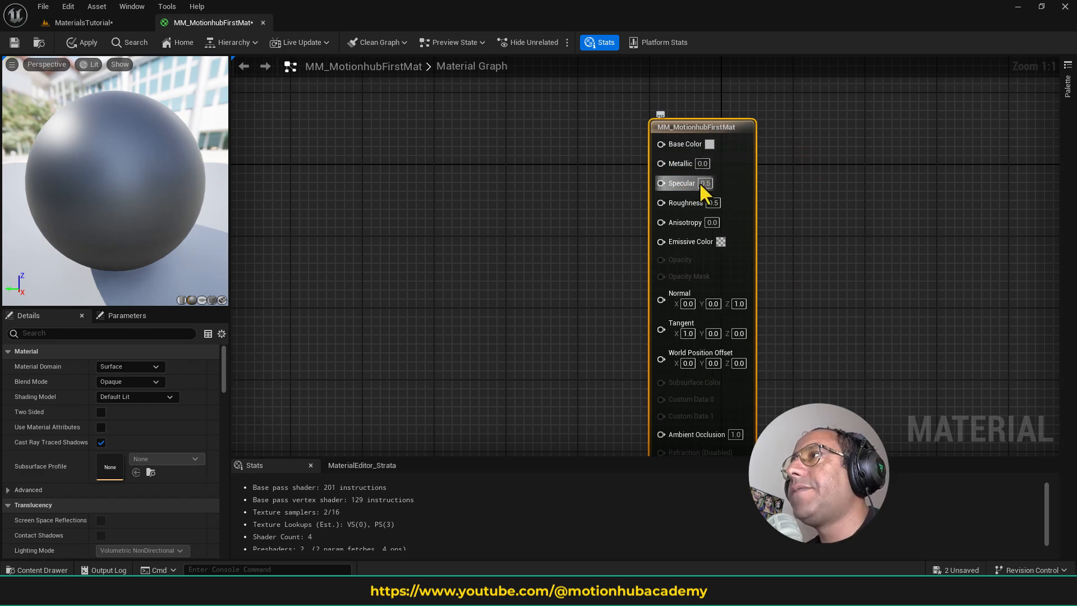
scroll(709, 286, down, 2)
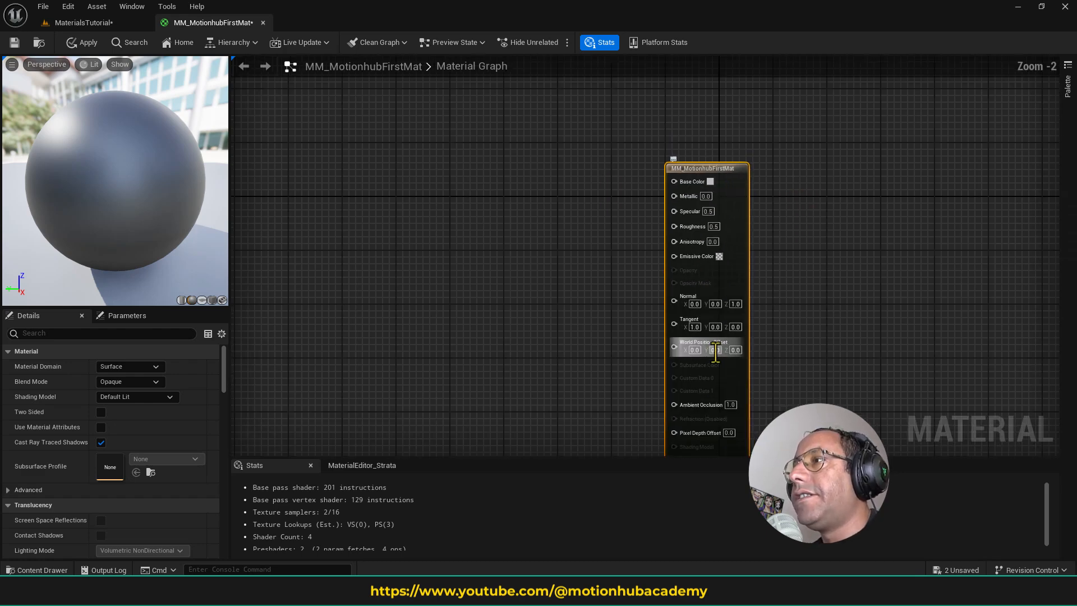
right_drag(721, 276, 729, 239)
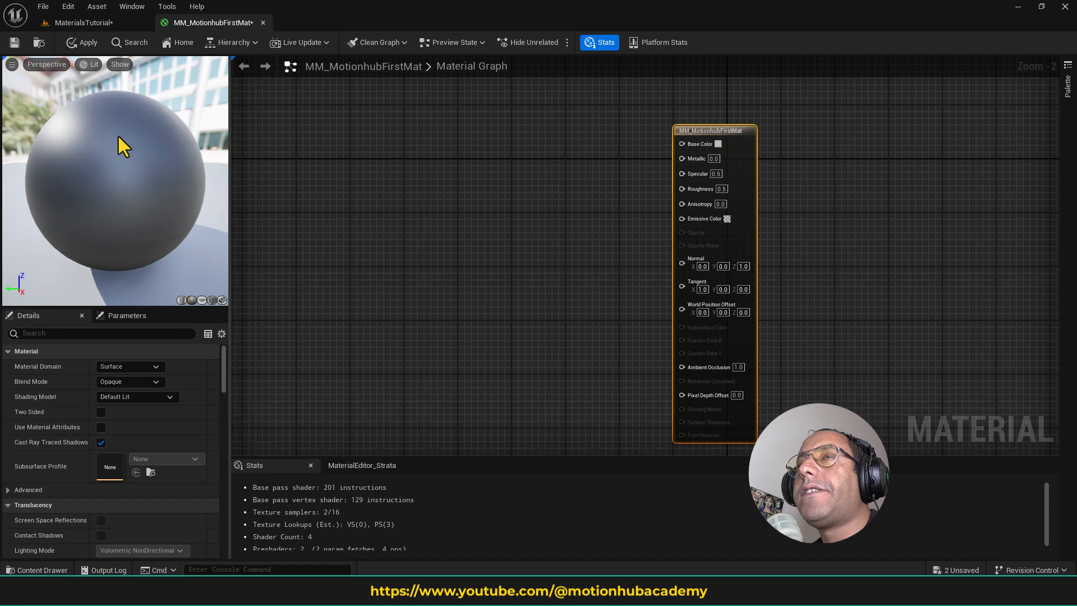
- Show the preview sphere in Unlit and Wireframe view modes, and return it to Lit
click(93, 64)
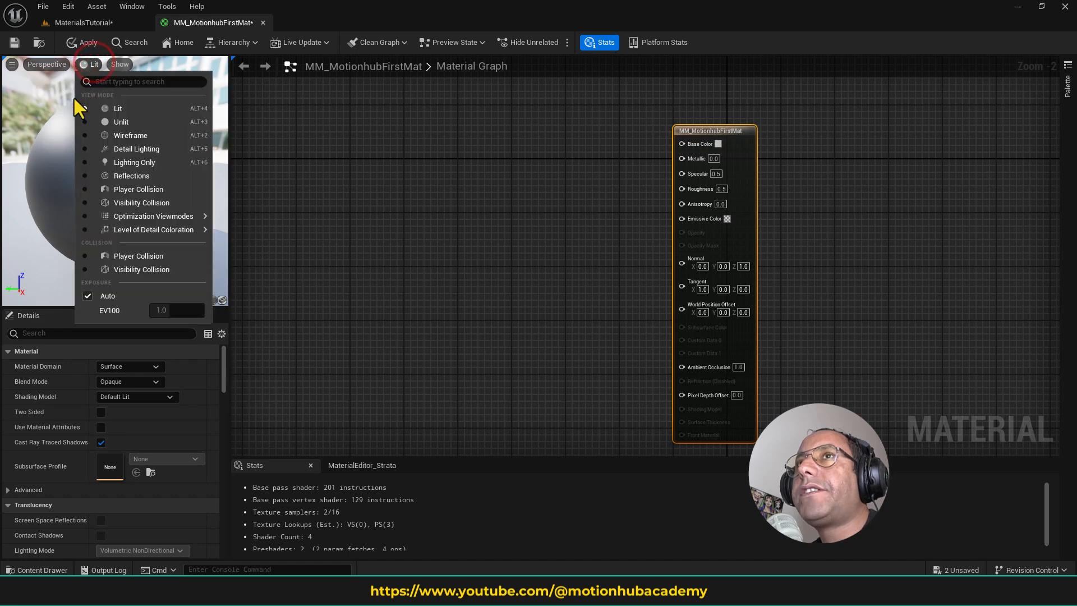
click(123, 122)
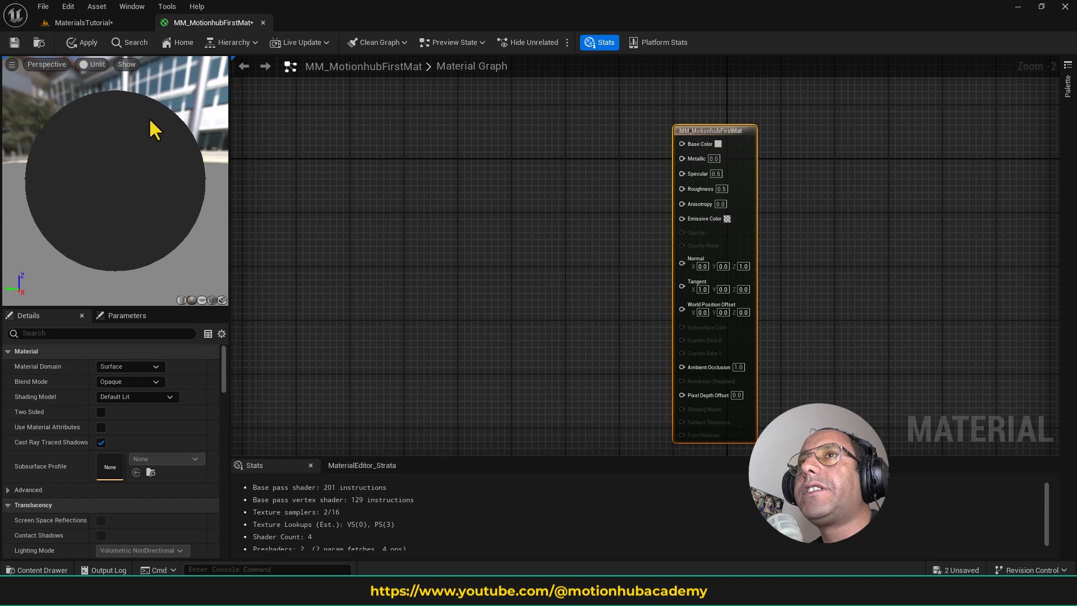
click(96, 65)
click(134, 133)
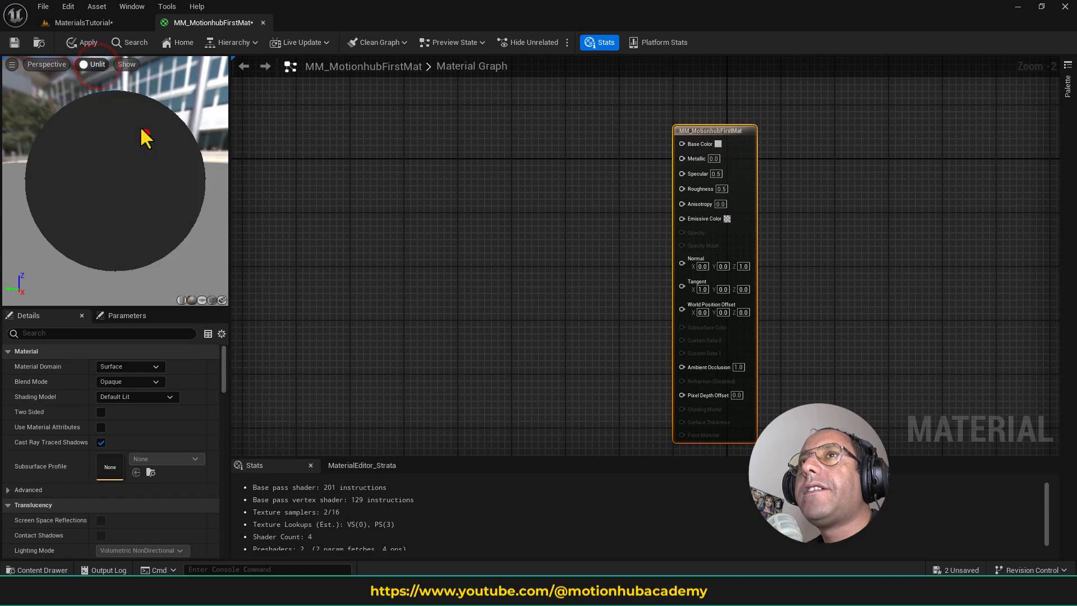
click(106, 63)
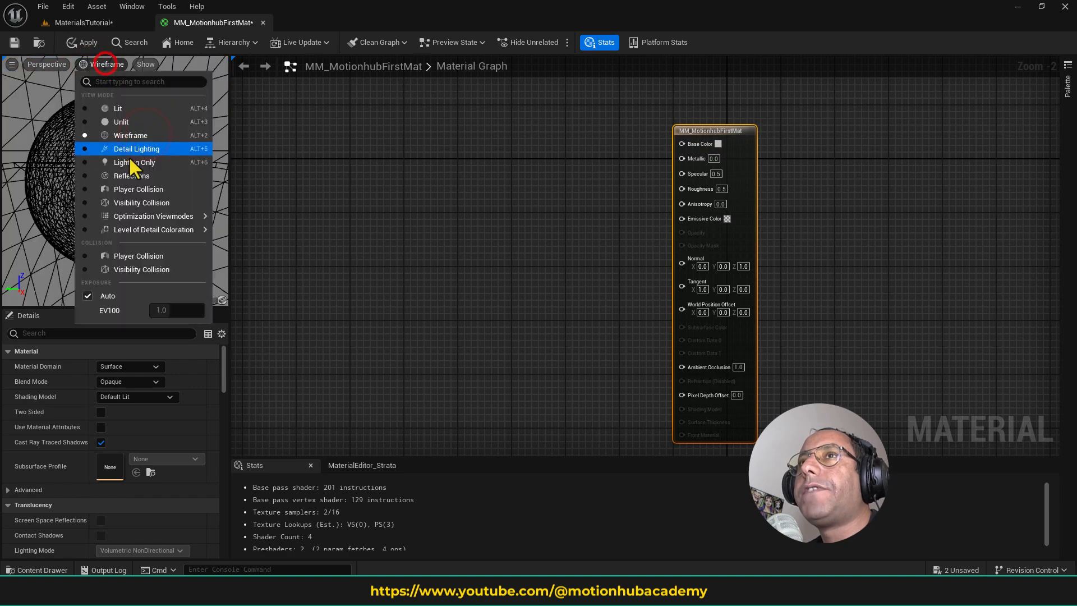
click(152, 110)
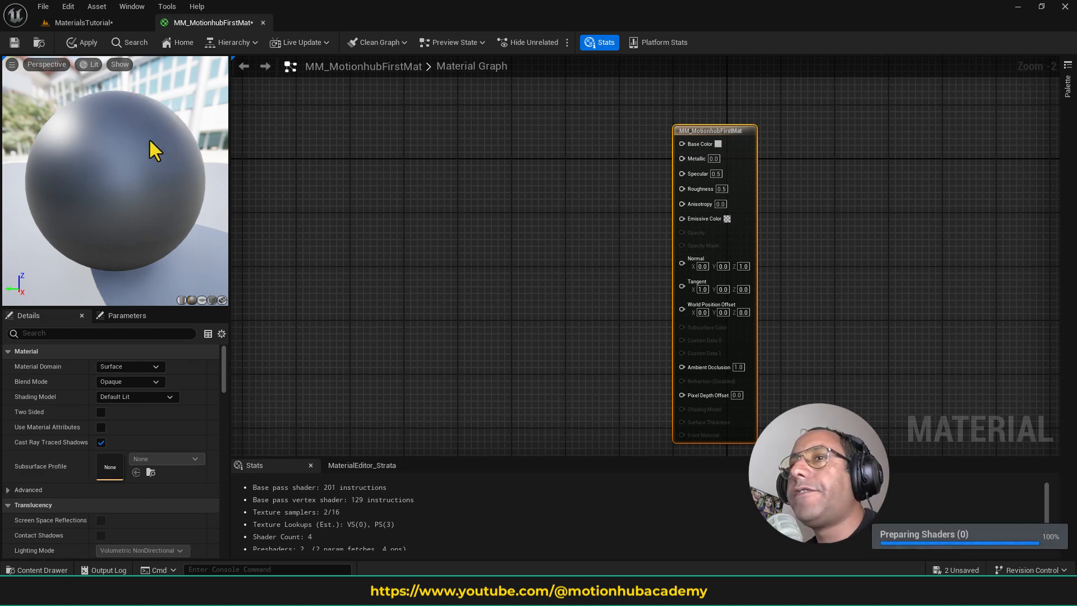
- Set the Base Color of the main MM_MotionhubFirstMat node to blue
click(400, 211)
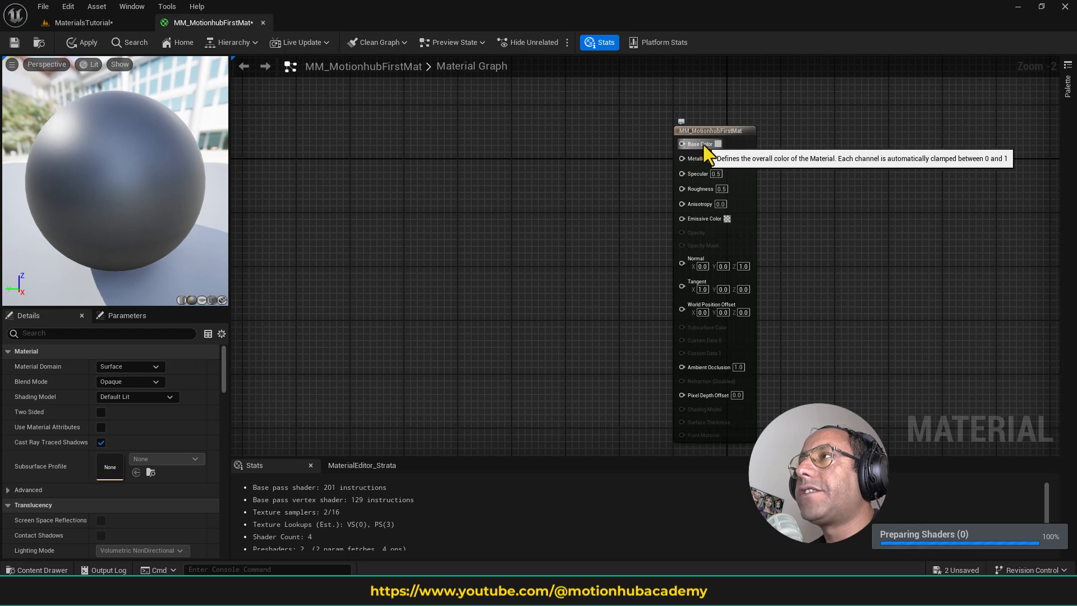
click(715, 131)
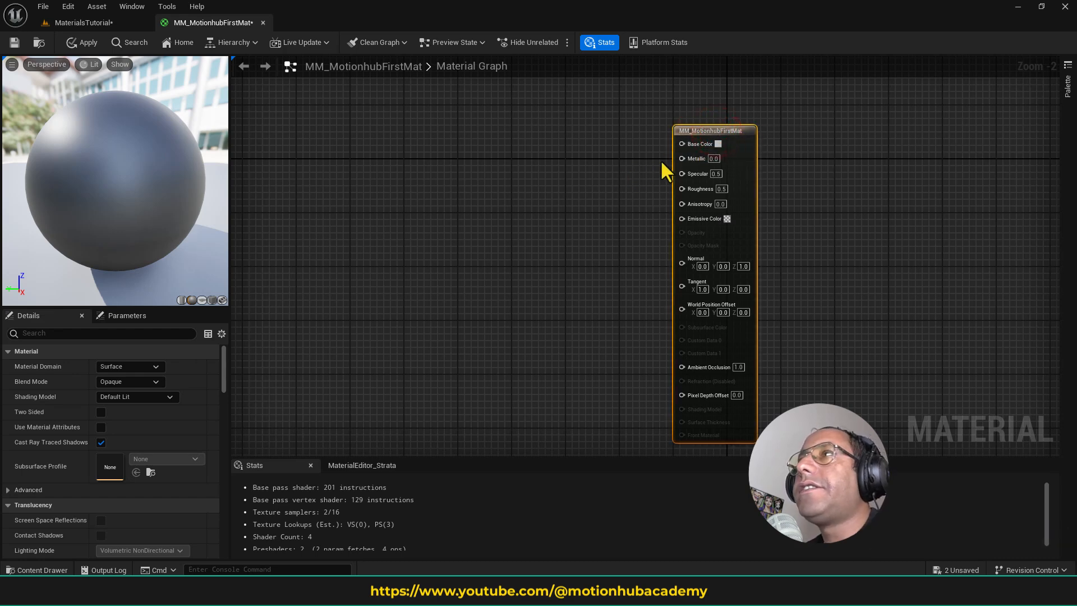
click(718, 144)
drag(775, 211, 763, 200)
click(883, 422)
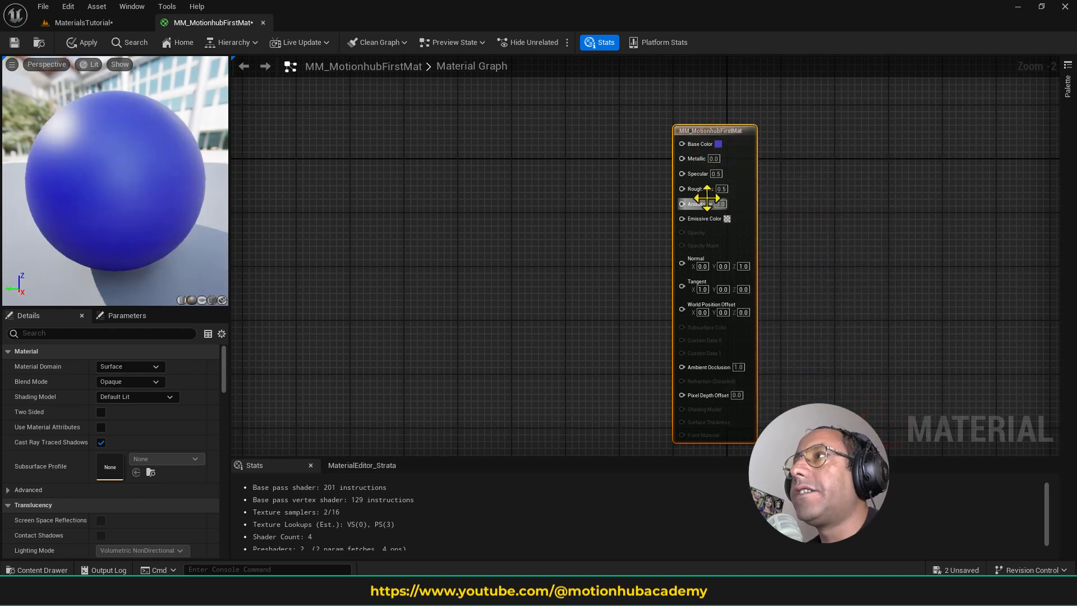
click(521, 181)
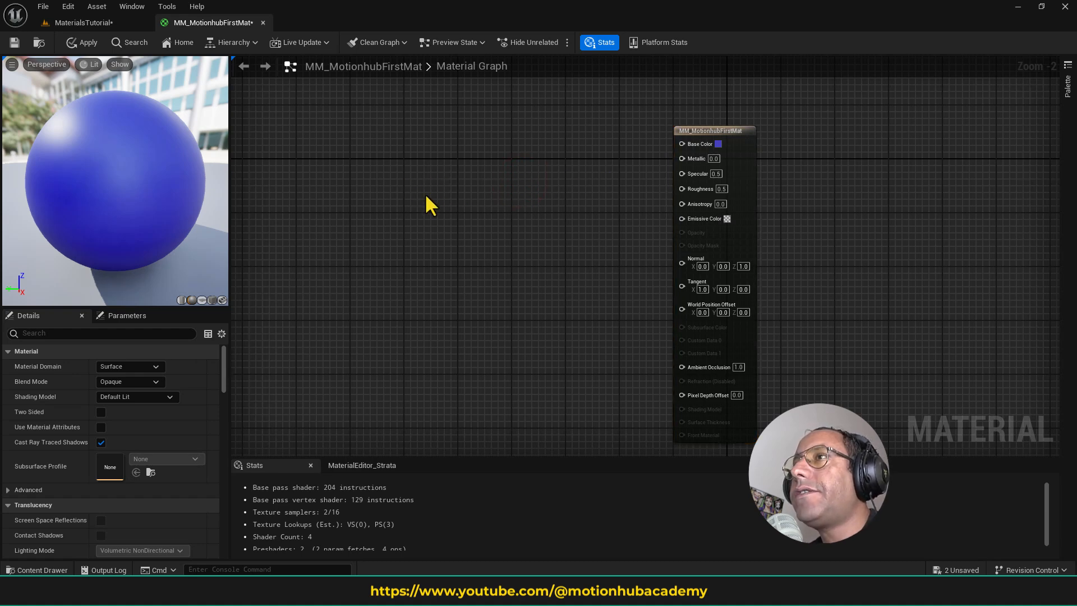
- Add a Constant3Vector node to the graph and place it beside the main material node, level with its upper inputs
right_click(438, 164)
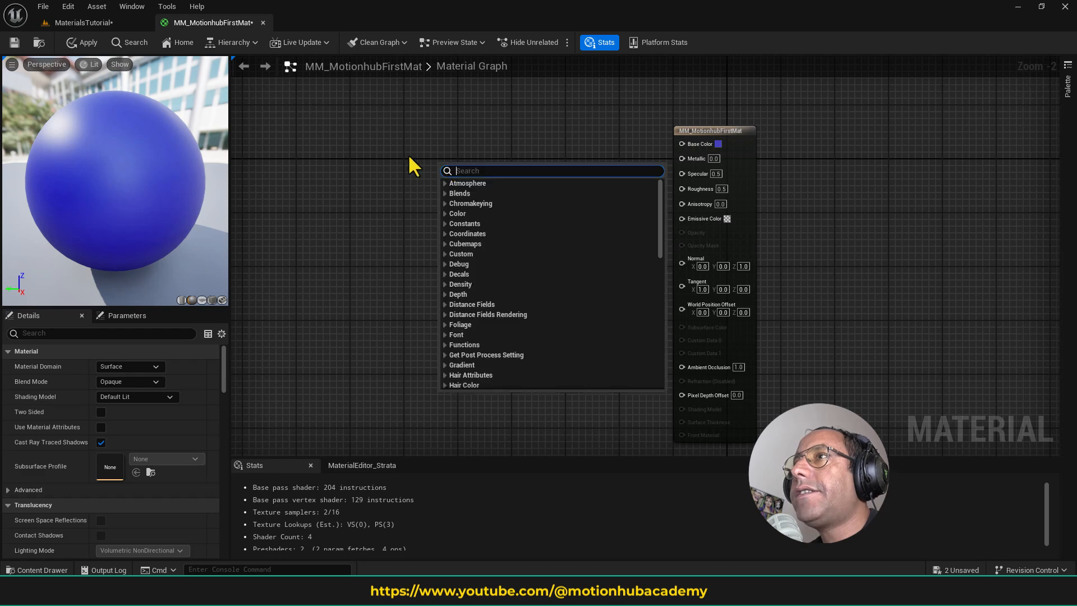
click(486, 130)
right_click(469, 168)
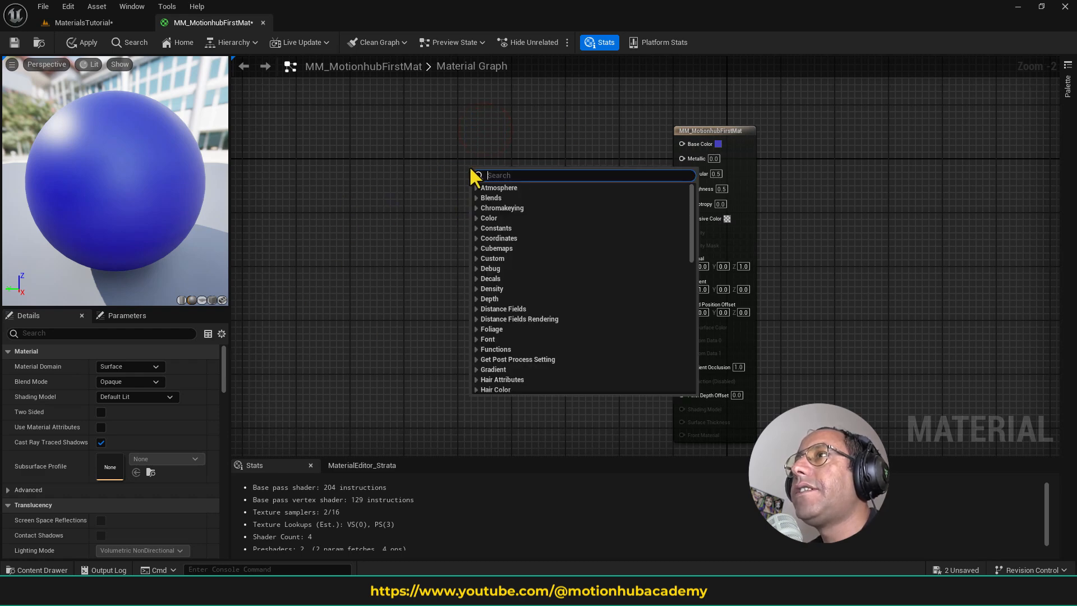
mouse_move(691, 209)
mouse_down()
mouse_move(691, 366)
mouse_move(684, 217)
mouse_move(695, 191)
mouse_up()
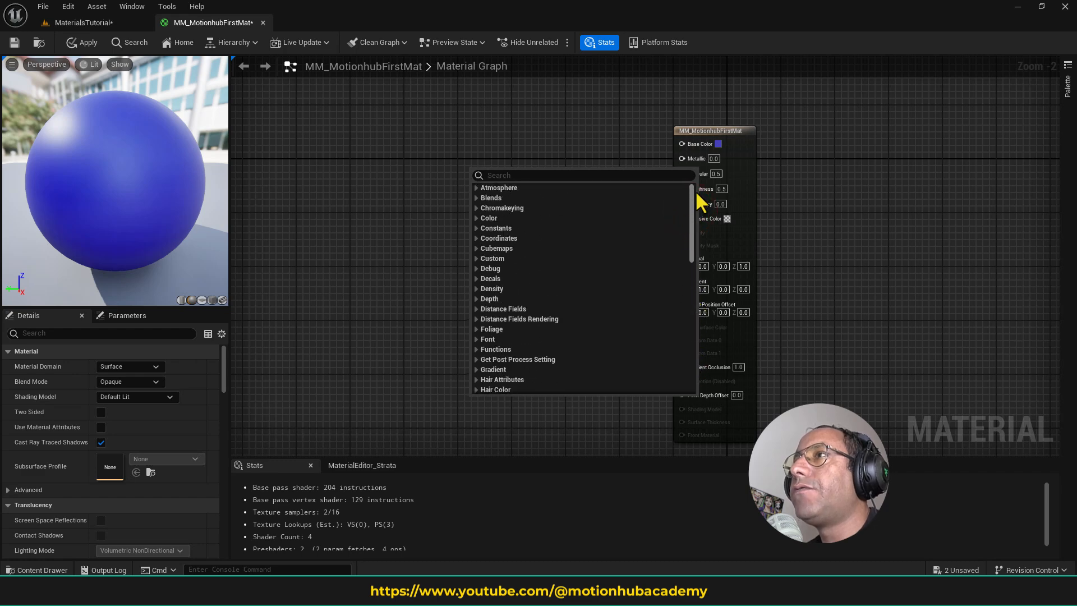
click(475, 228)
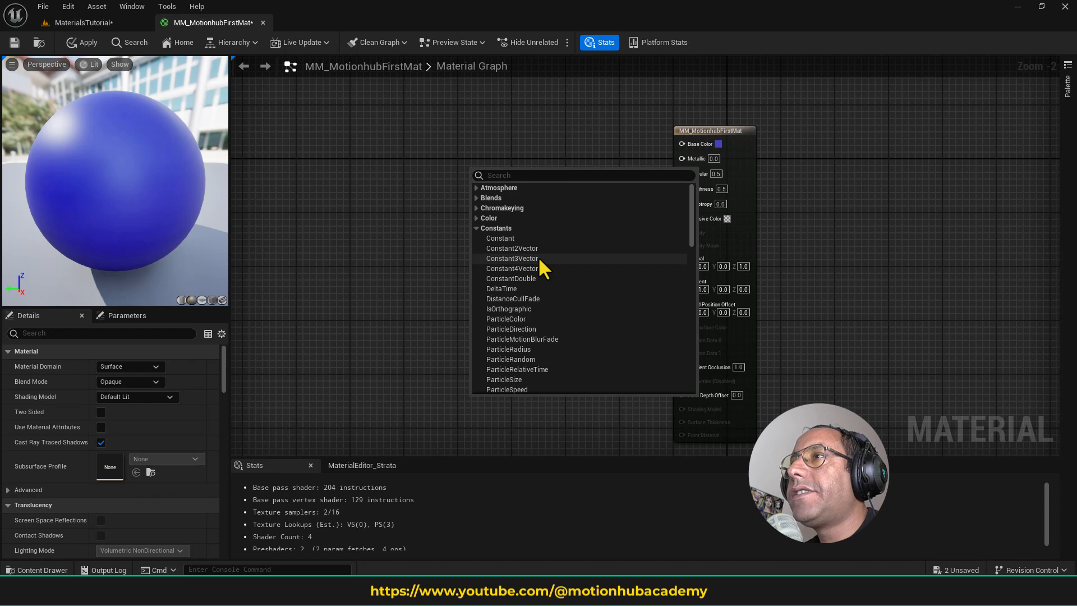
click(540, 258)
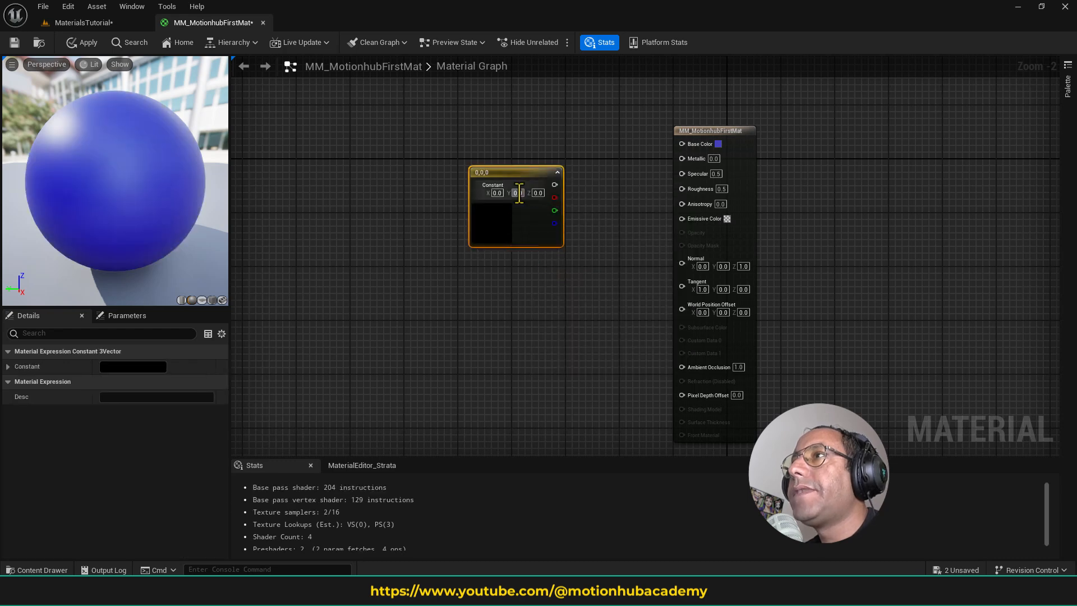
drag(523, 168, 490, 123)
- Add a Constant node directly beneath the Constant3Vector node
right_click(463, 226)
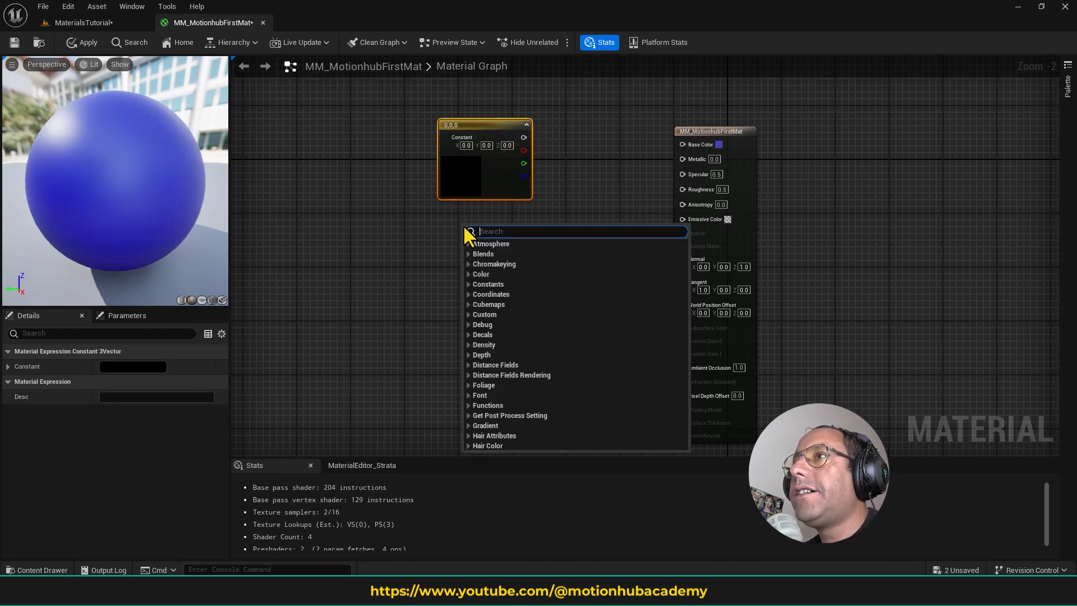
click(469, 284)
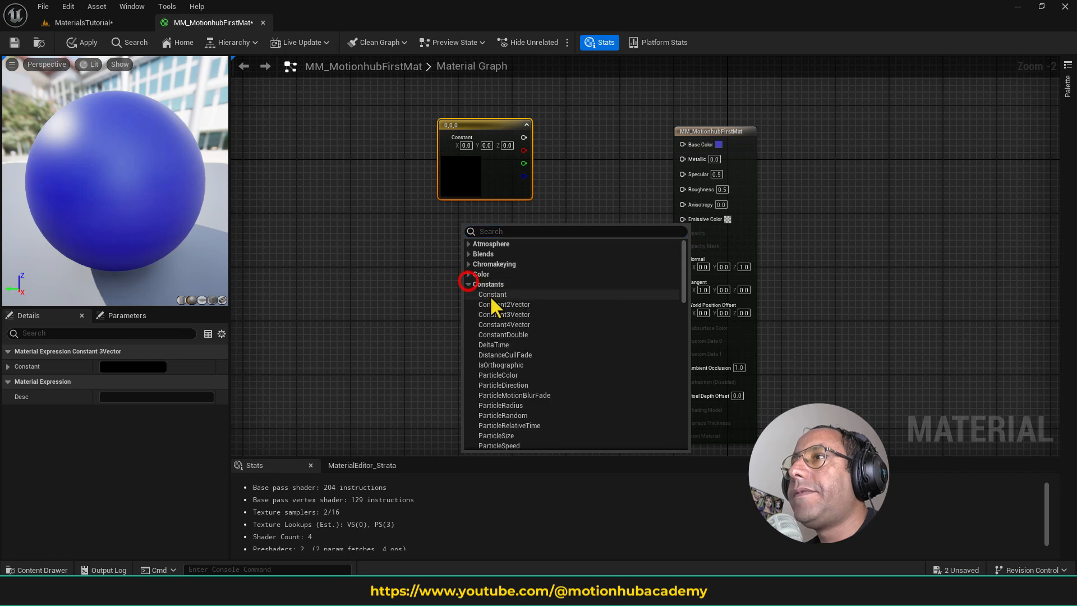
click(491, 294)
drag(498, 230, 503, 214)
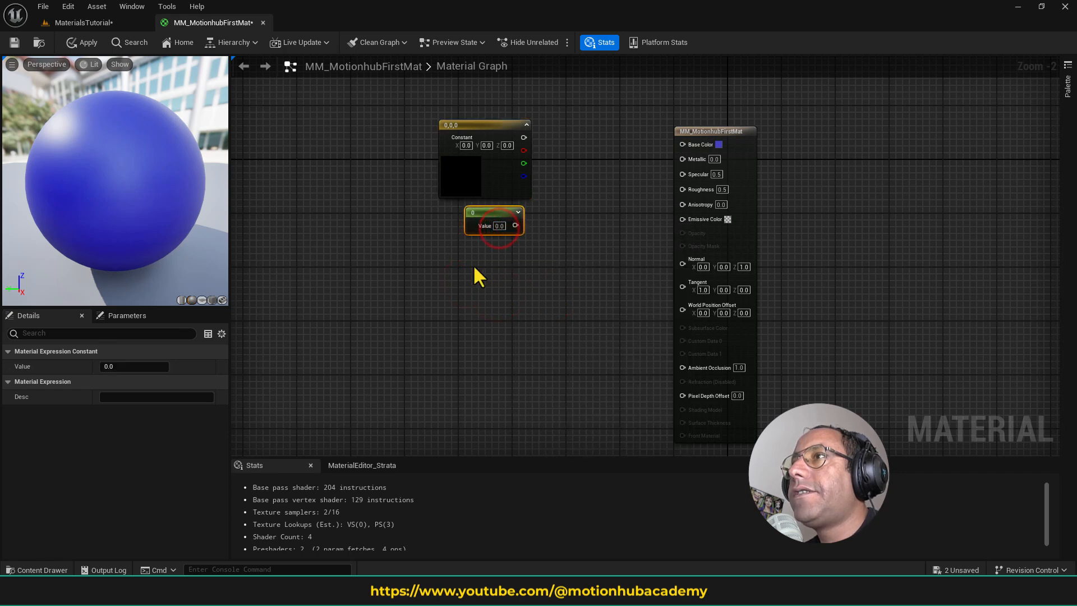
- Add a Constant2Vector node and place it beneath the Constant node
right_click(503, 288)
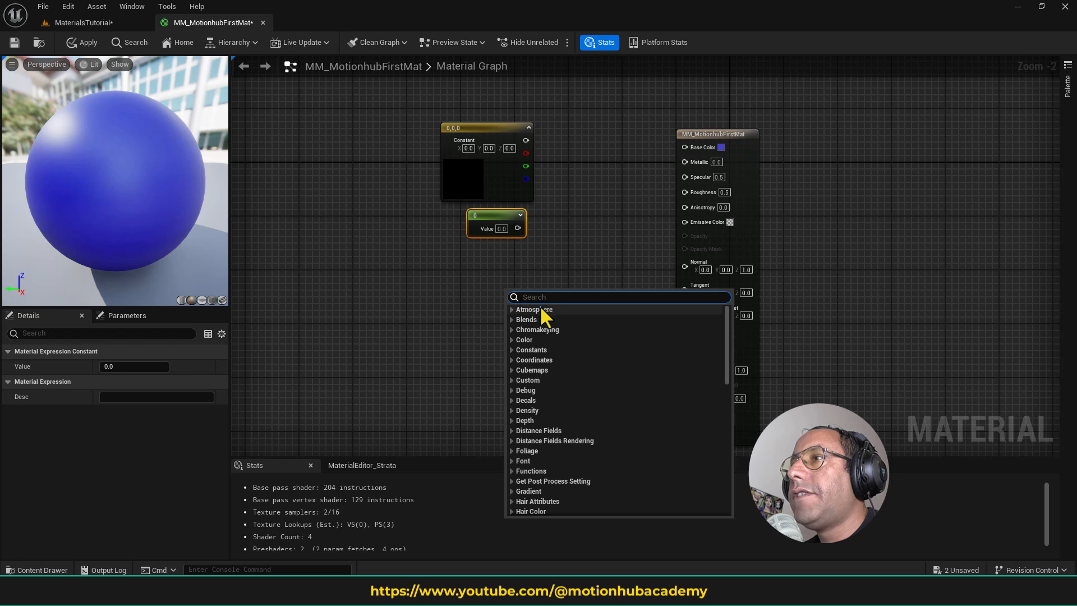
click(512, 349)
click(560, 370)
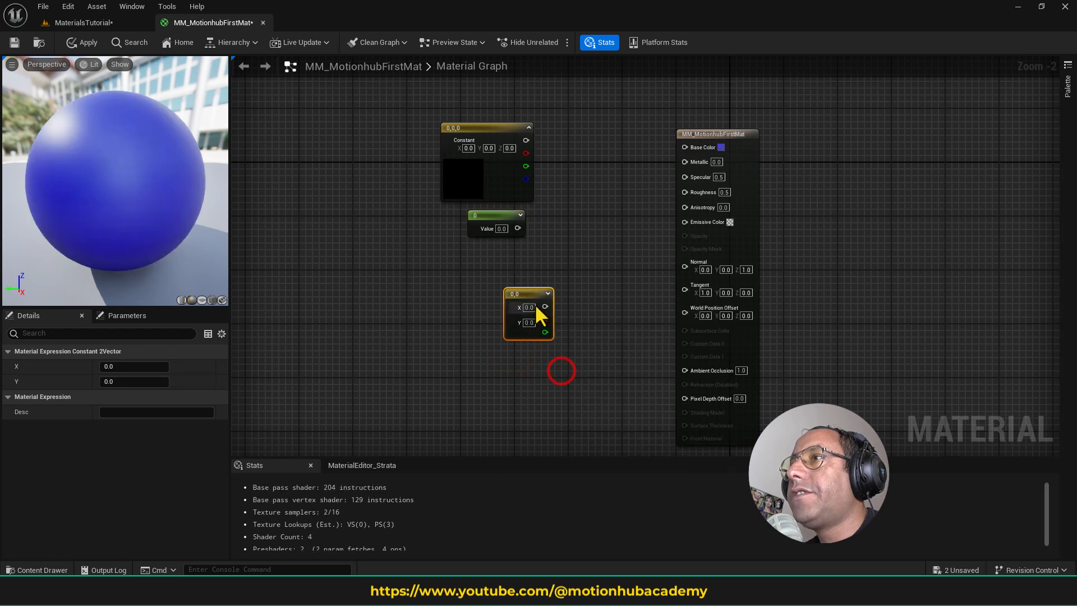
drag(535, 294, 517, 264)
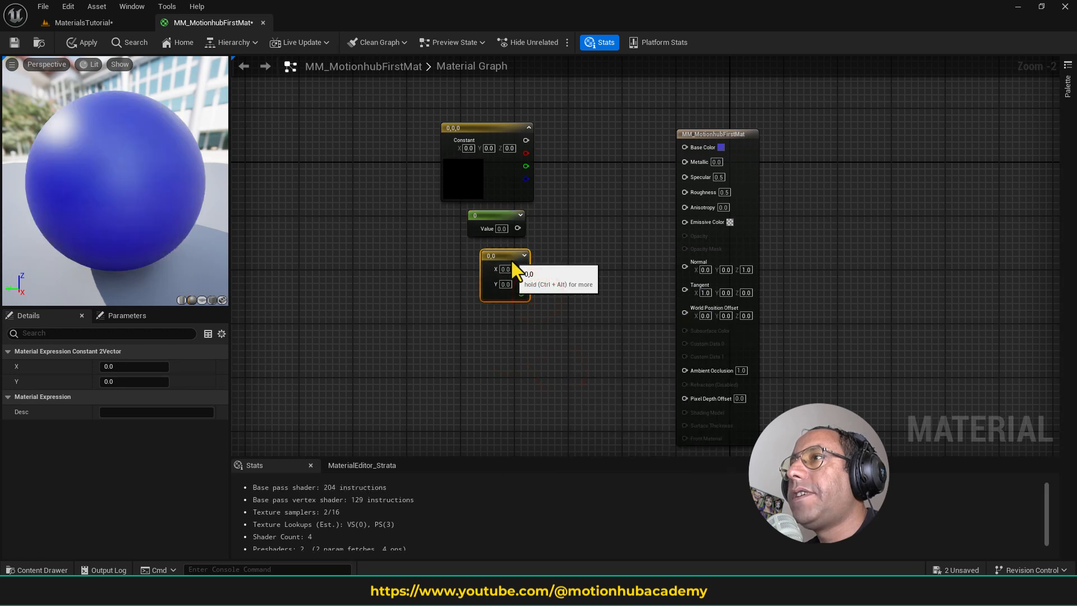
- Add a second Constant3Vector node and place it beneath the Constant2Vector node
right_click(475, 338)
click(478, 397)
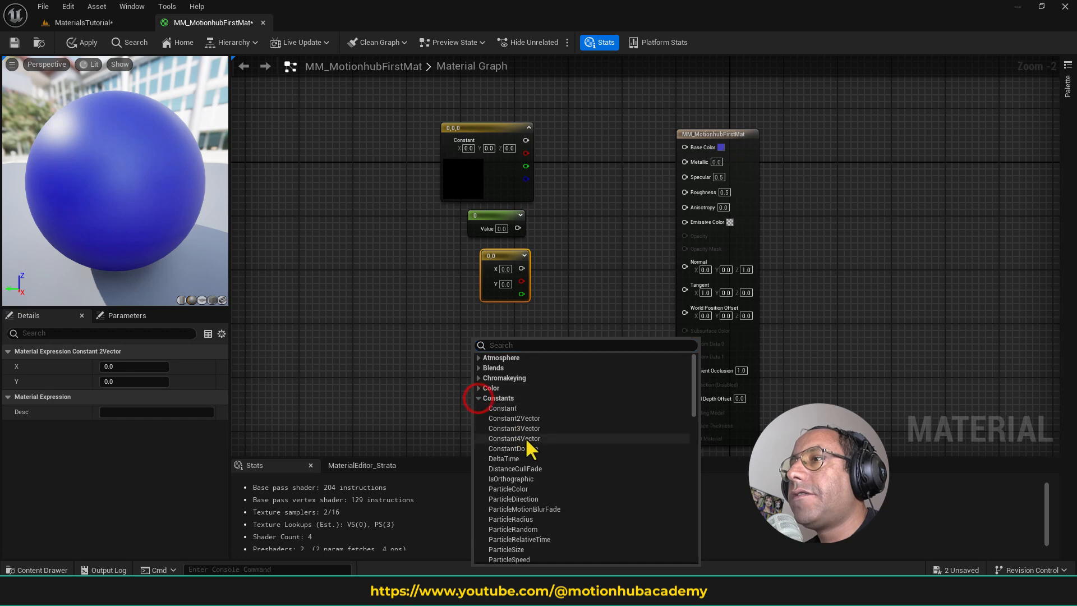
click(540, 429)
drag(539, 343, 509, 317)
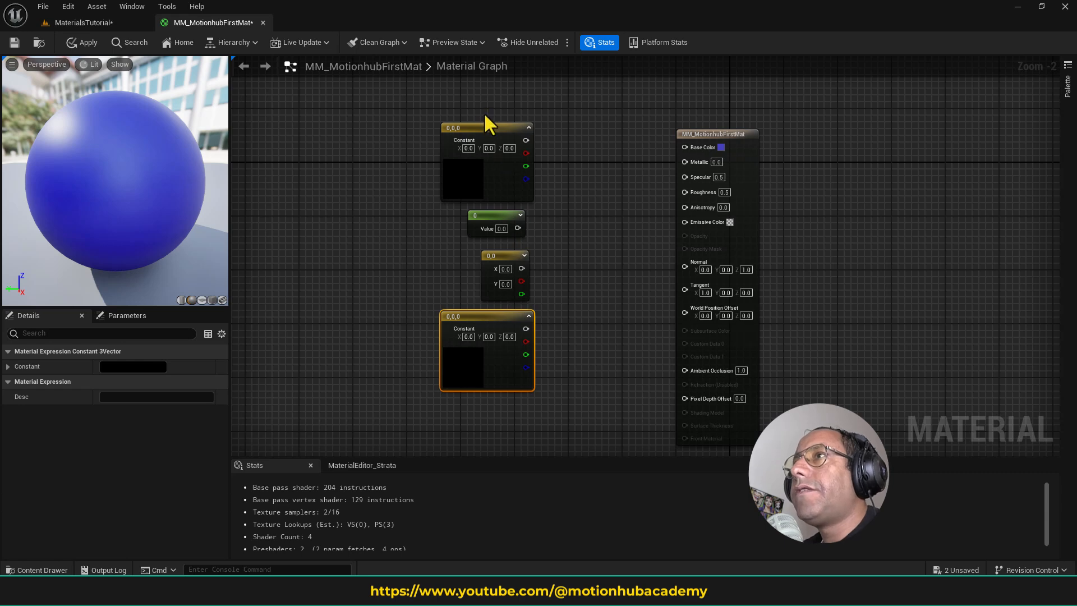
drag(383, 104, 425, 221)
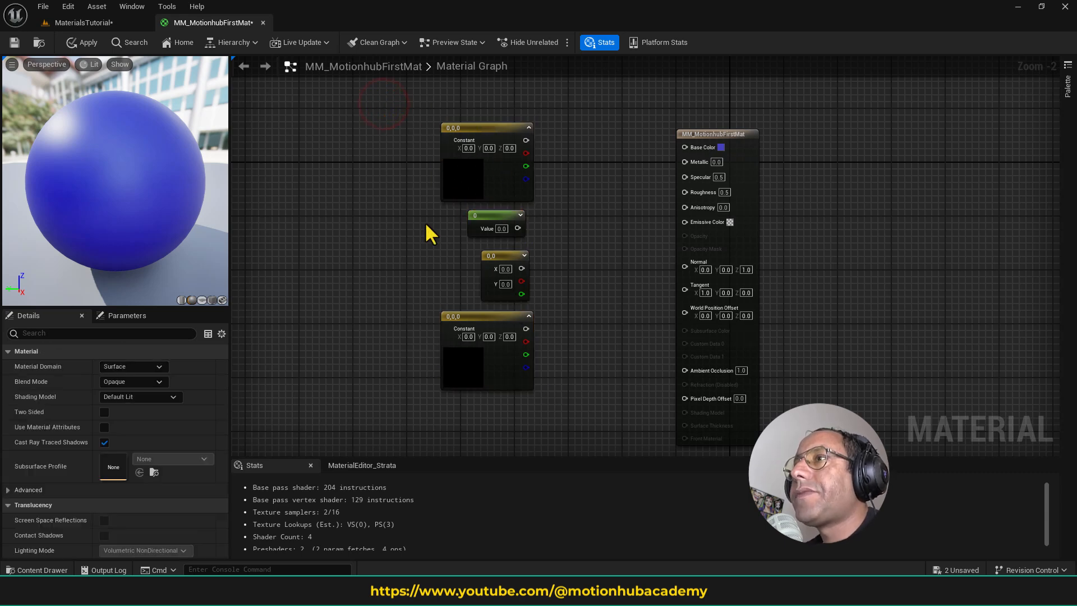
click(484, 324)
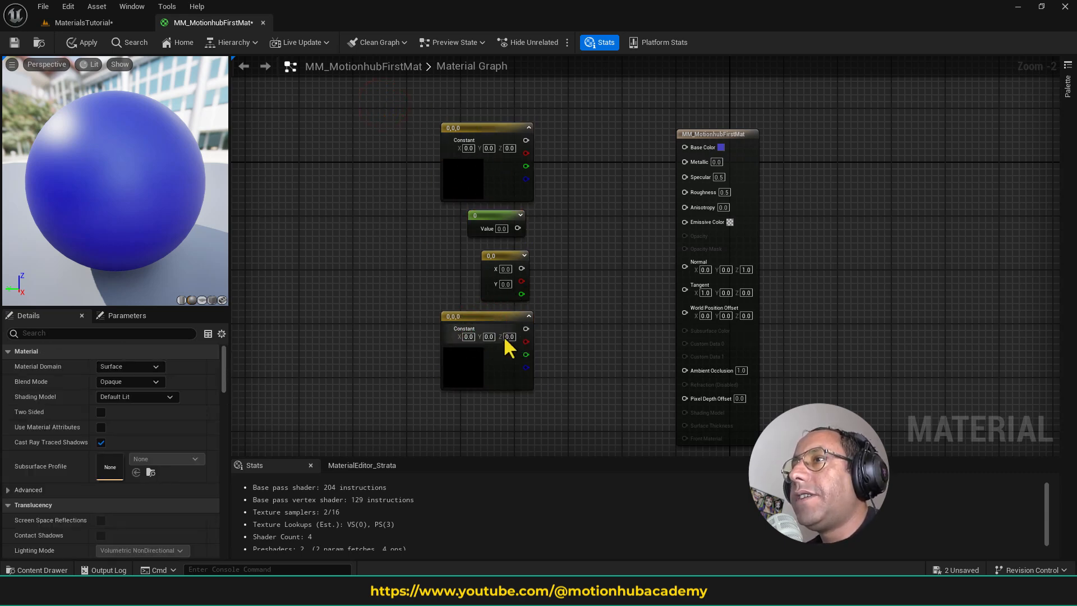
- Expand the upper Constant3Vector's channels and pick an orange color for it, with R 1.0 and G 0.079394
click(496, 170)
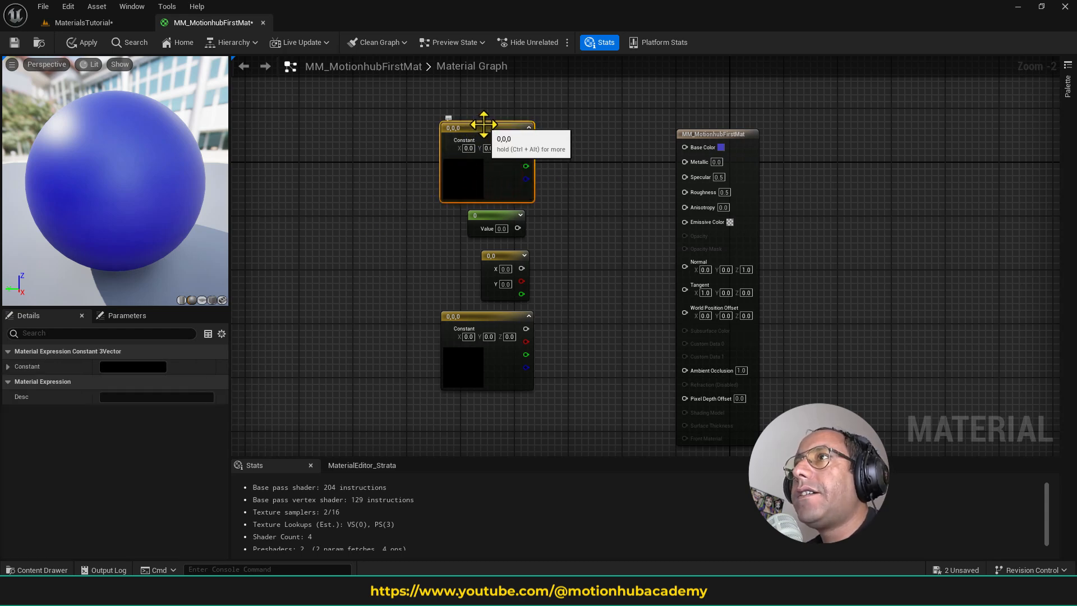
right_click(546, 151)
click(494, 133)
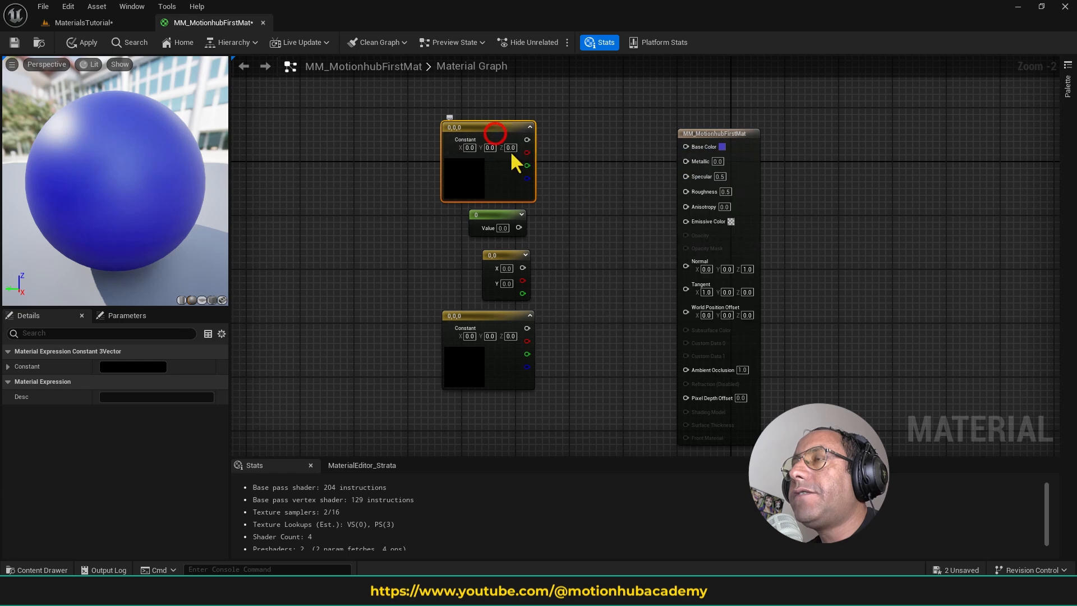
click(8, 366)
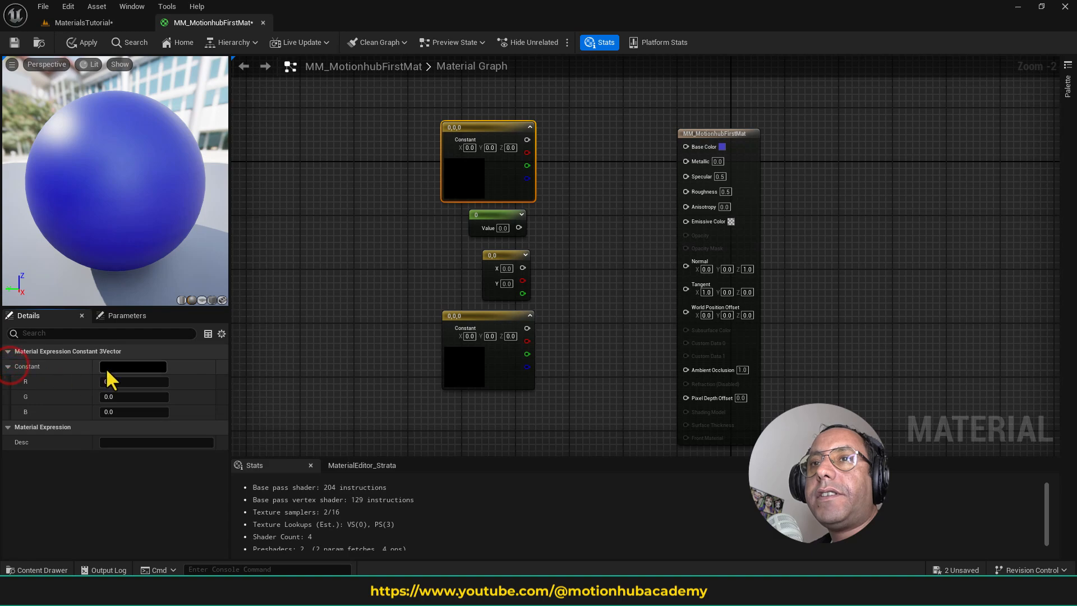
click(133, 367)
drag(220, 375, 259, 377)
click(303, 554)
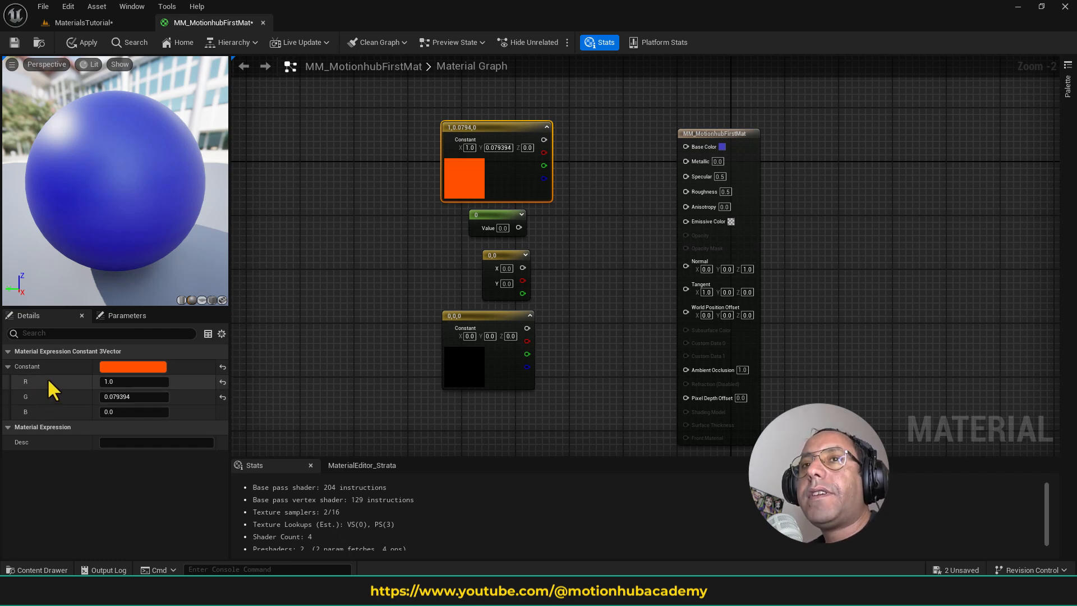
- Set the upper Constant3Vector's G channel to 0 for pure red
click(118, 383)
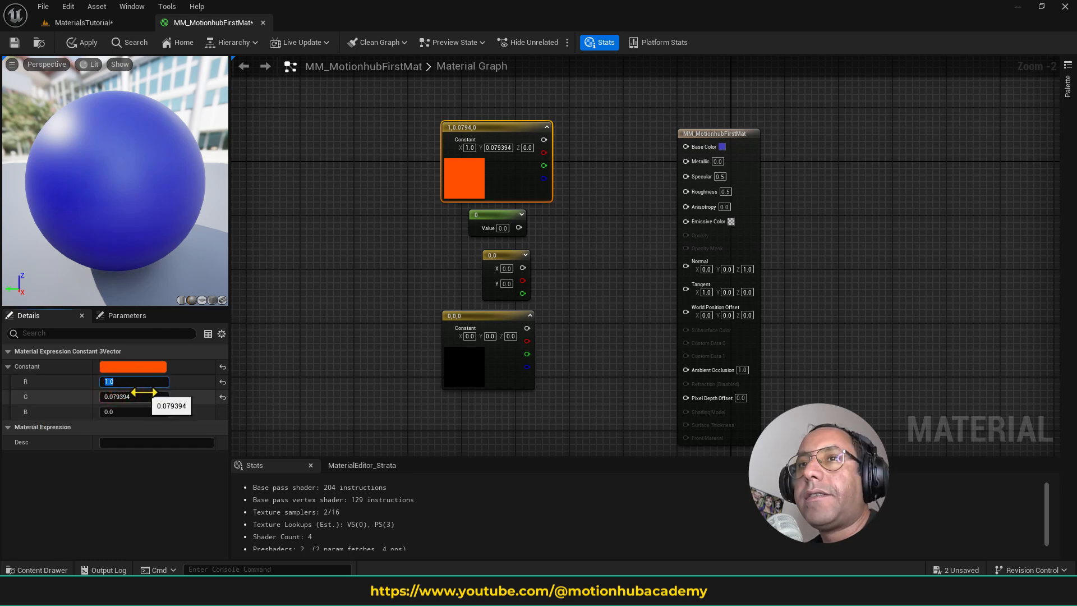
click(138, 399)
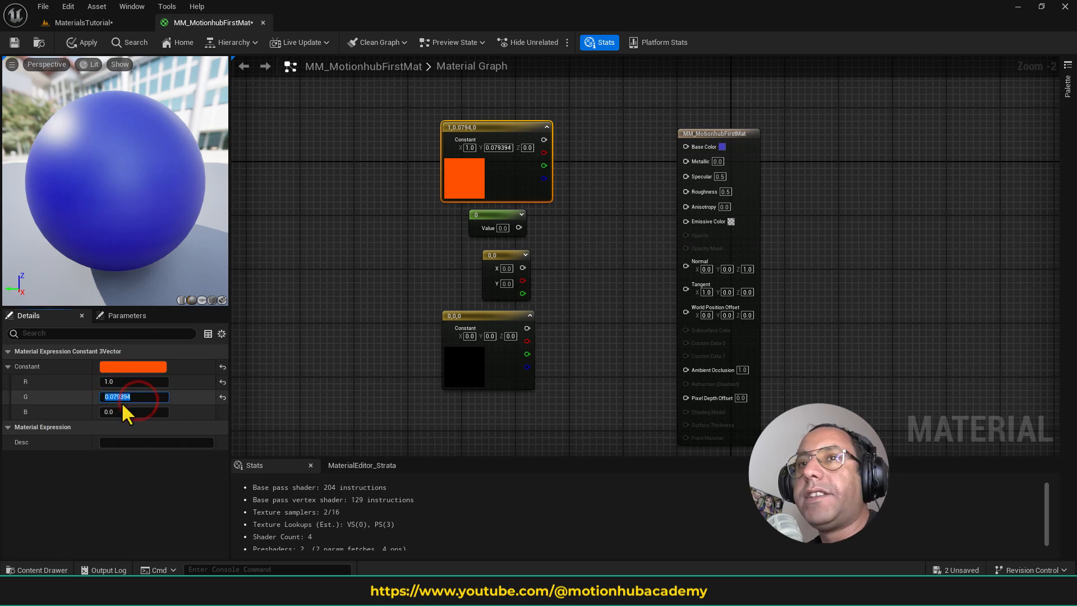
text(0)
key(Return)
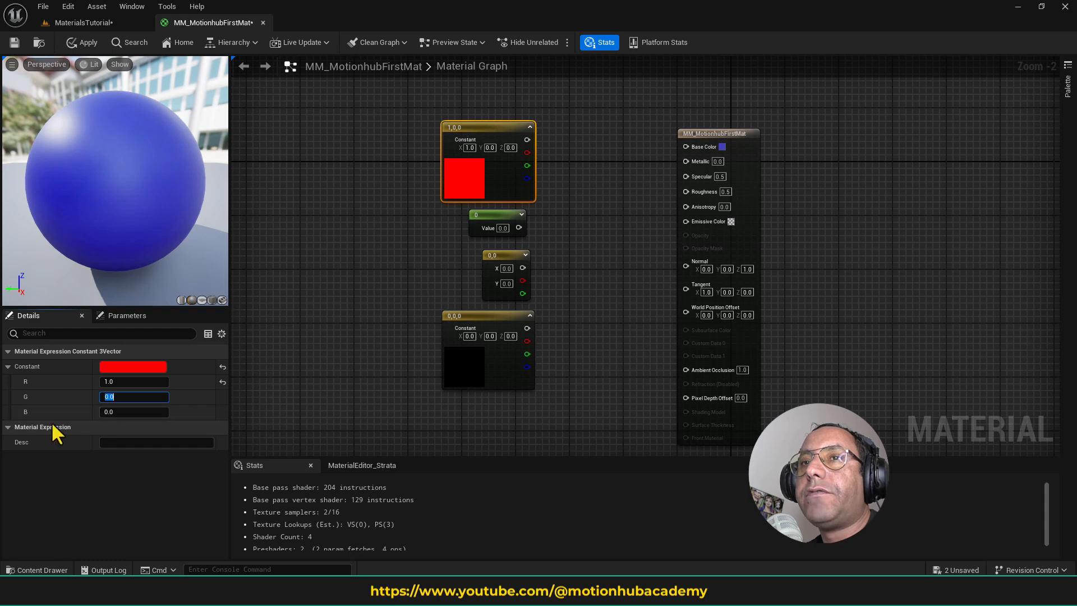
- Connect the red Constant3Vector's combined output to the material's Base Color input
click(343, 360)
click(463, 179)
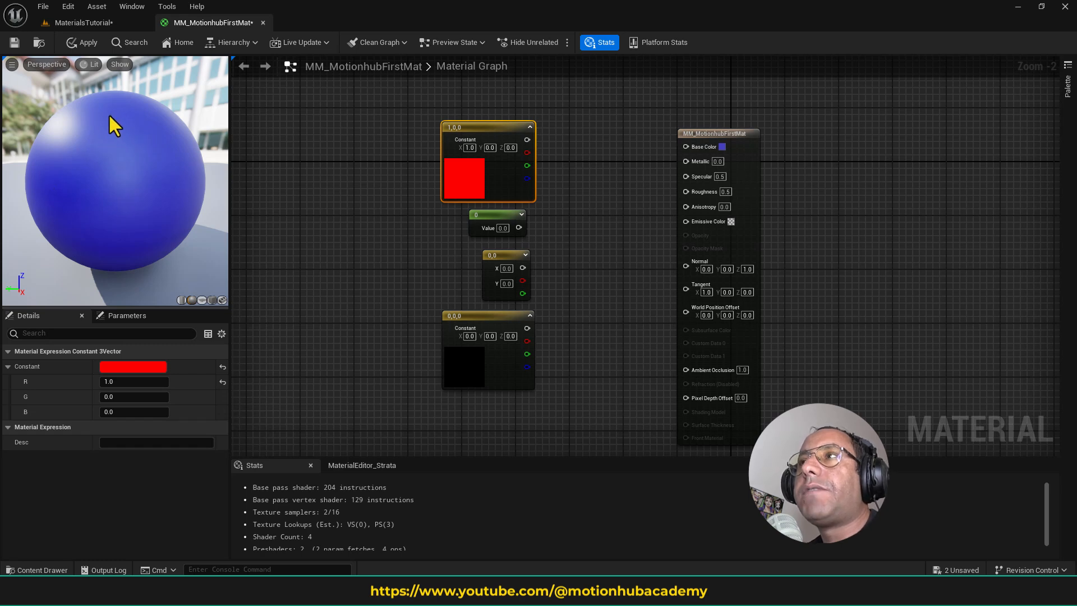
drag(527, 140, 694, 147)
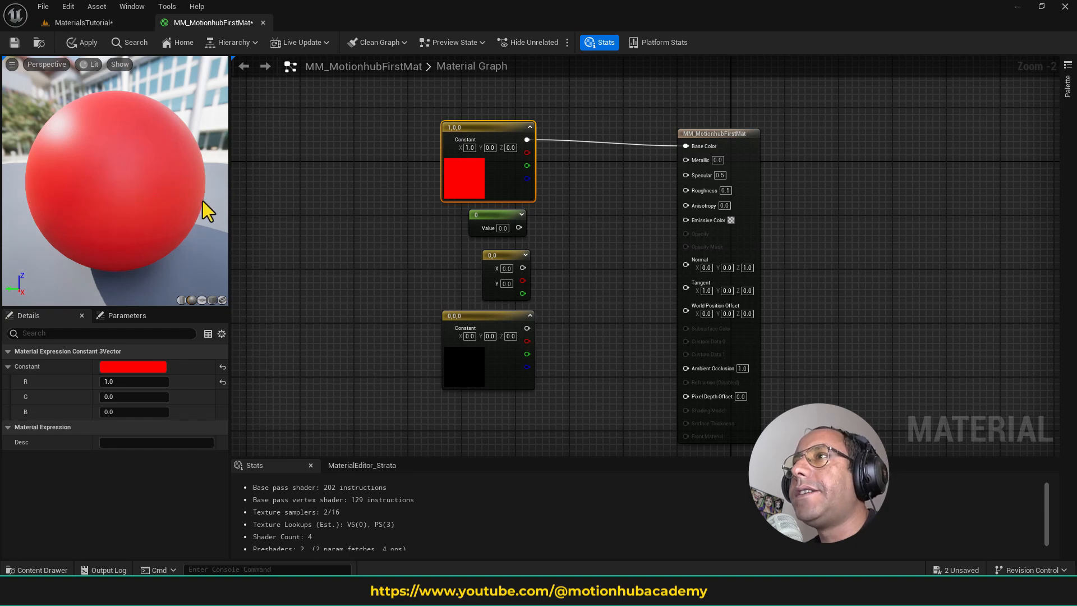
- Change the connected Constant3Vector's color to yellow, with R 1.0 and G 0.826939, and move the node slightly up
click(140, 368)
drag(225, 365, 273, 473)
click(317, 554)
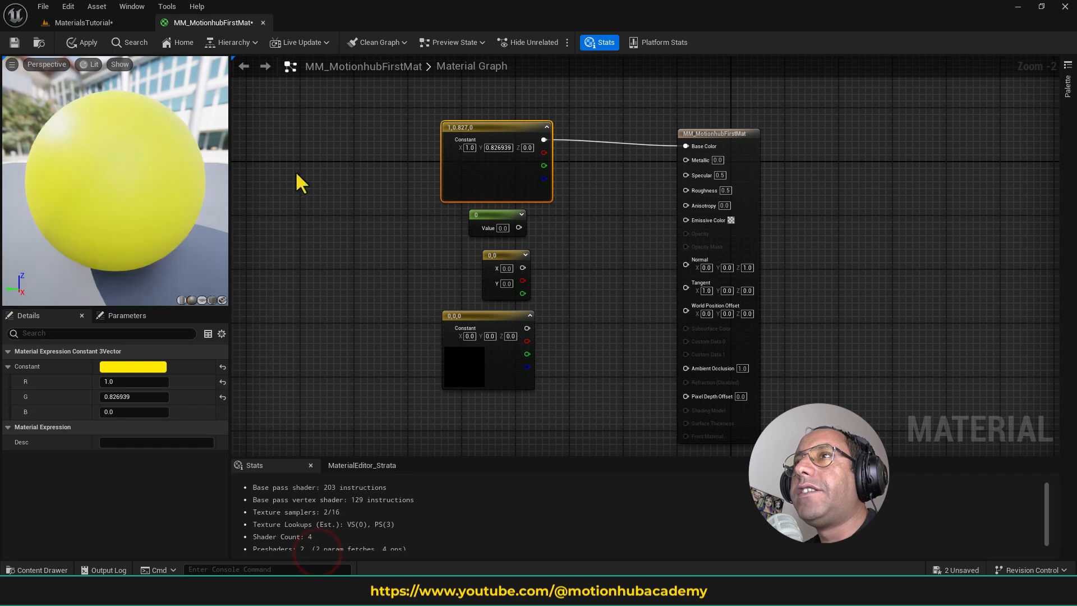
mouse_move(505, 127)
mouse_down()
mouse_move(524, 117)
mouse_move(501, 123)
mouse_up()
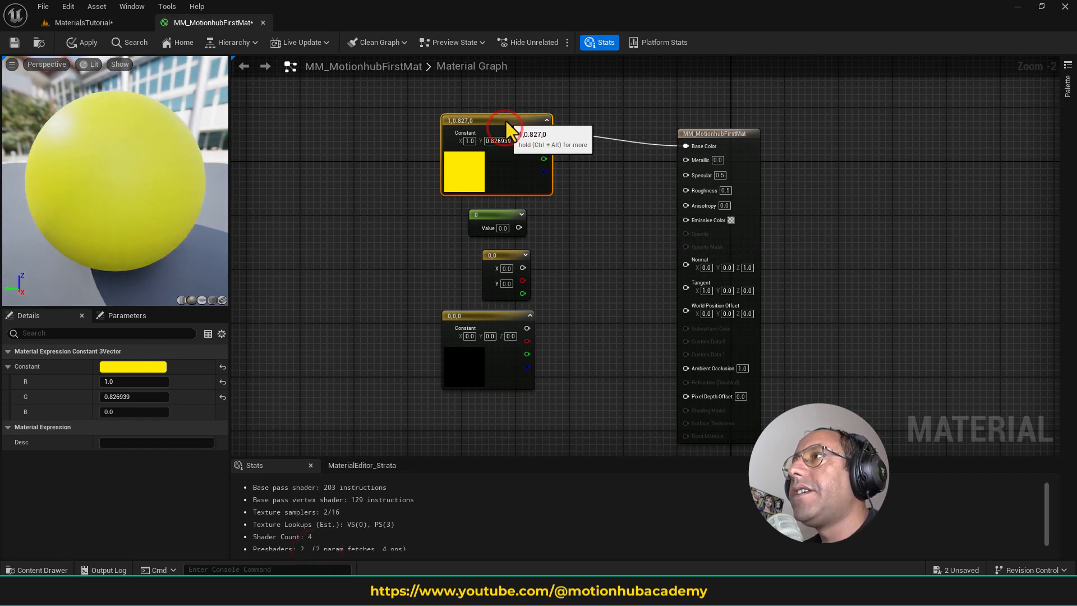
- Move the single-value Constant node slightly to the right and display its Value property
drag(506, 219, 528, 219)
right_click(573, 234)
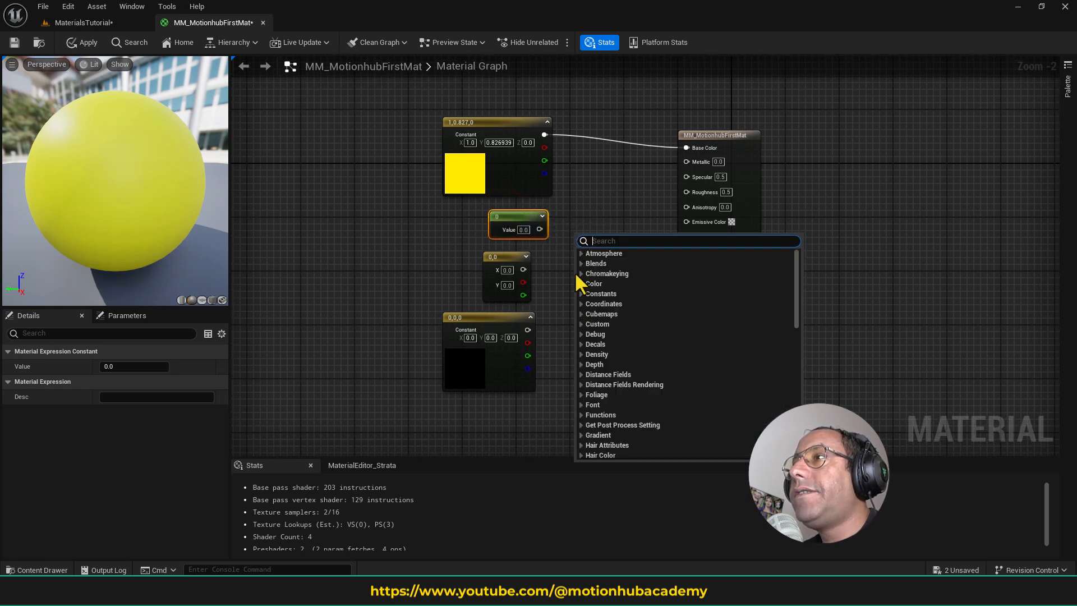
click(584, 293)
click(582, 208)
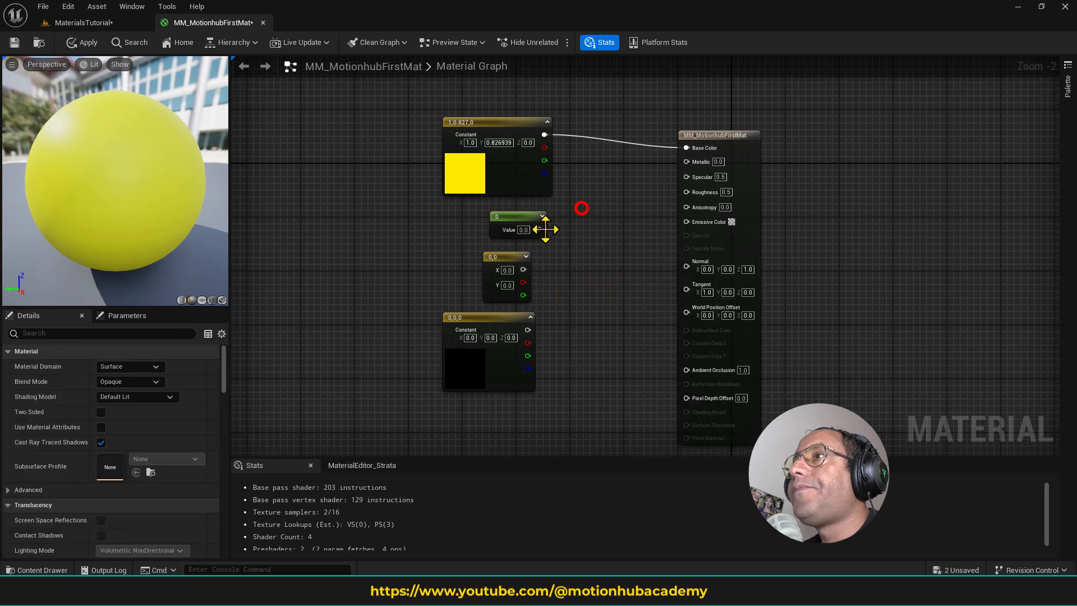
click(513, 215)
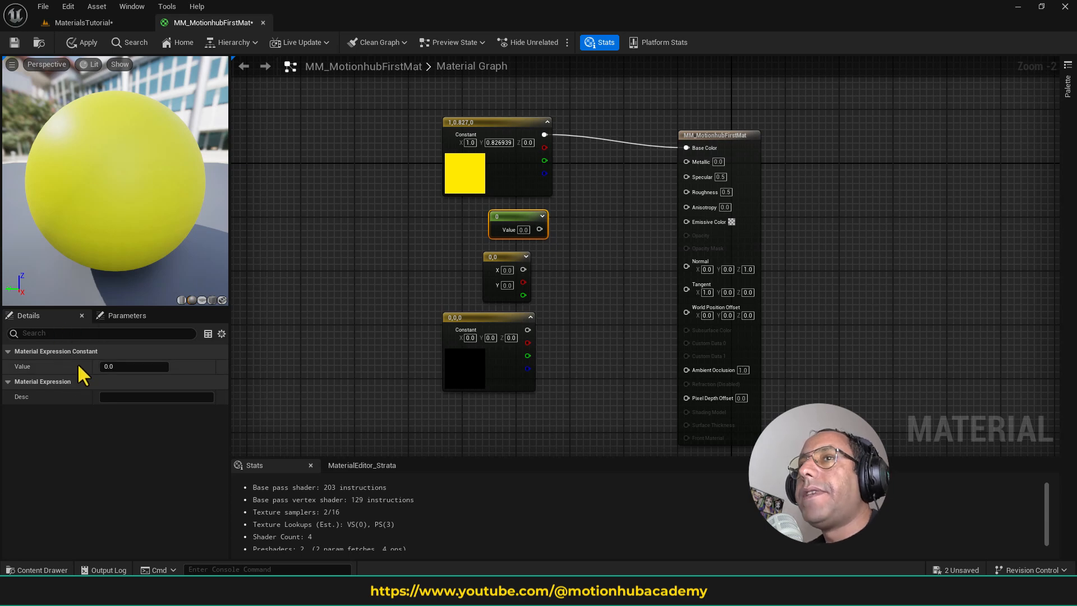
click(136, 367)
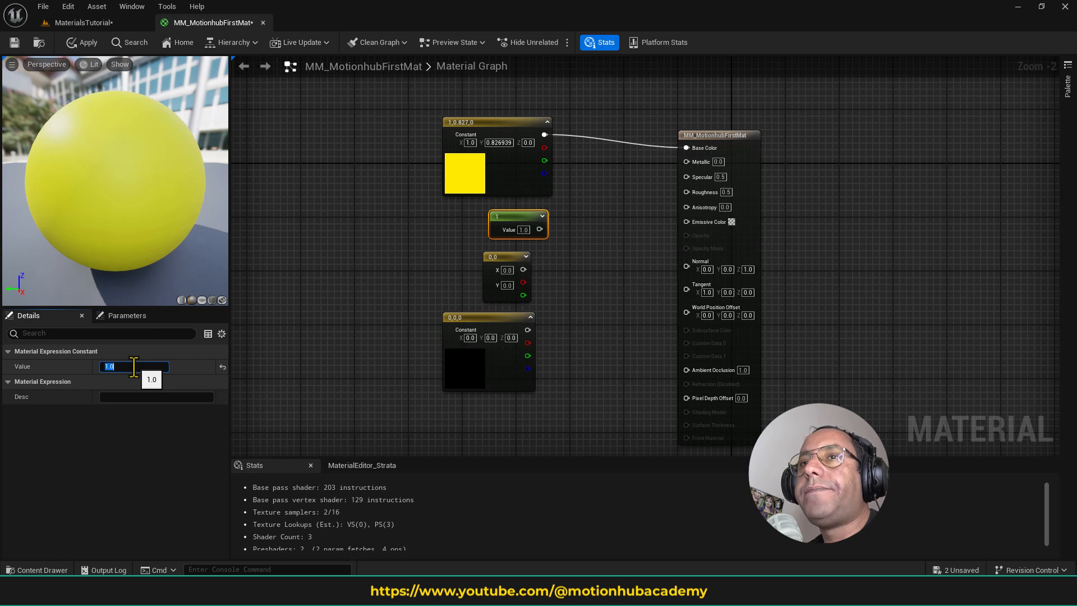
click(606, 236)
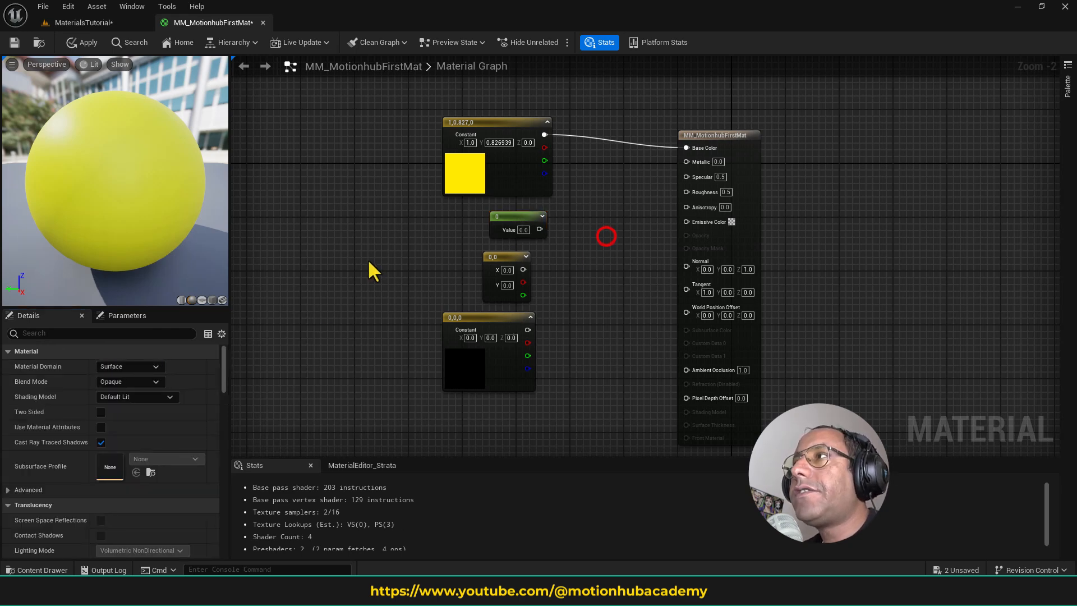
- Connect the single-value Constant to the material's Base Color input and set its value to 1
click(508, 221)
drag(540, 229, 696, 146)
click(520, 211)
click(130, 365)
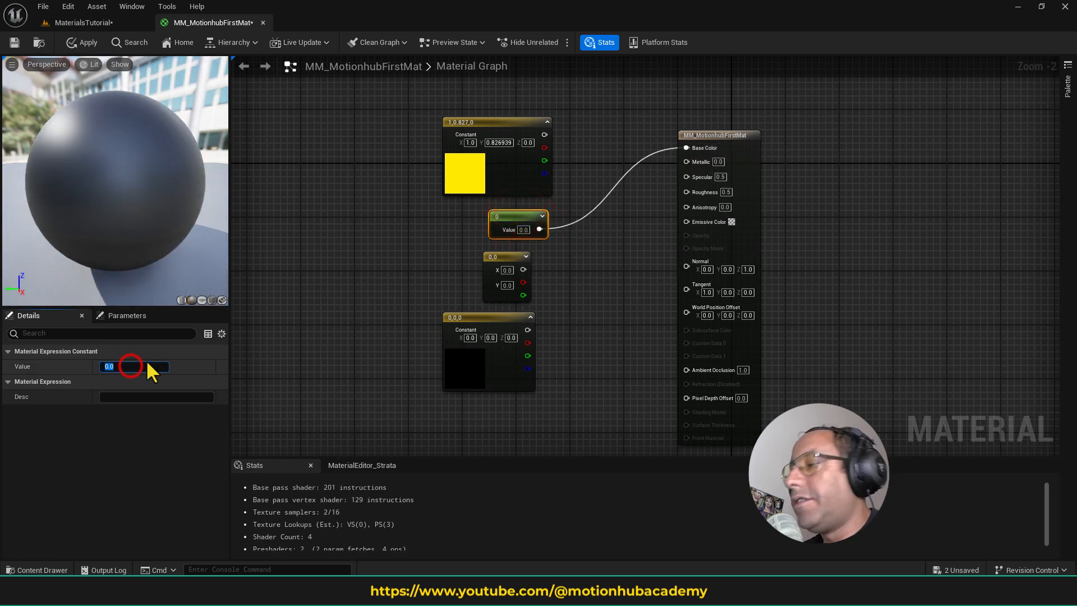
key(Return)
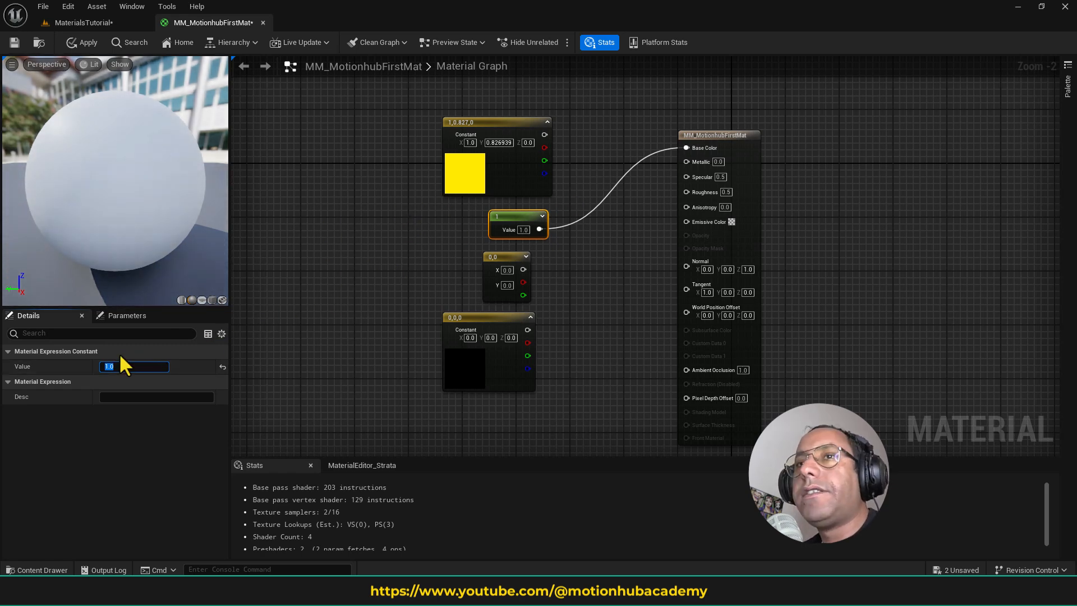
- Switch the Base Color Constant's value to 0 and back to 1 to compare black and white
text(0)
key(Return)
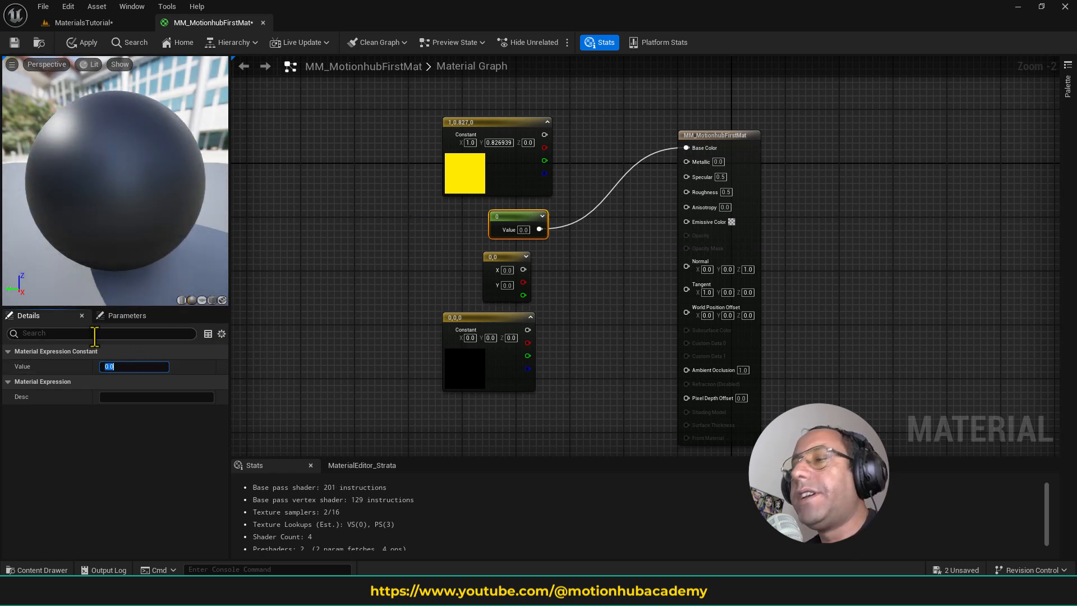
text(1)
key(Return)
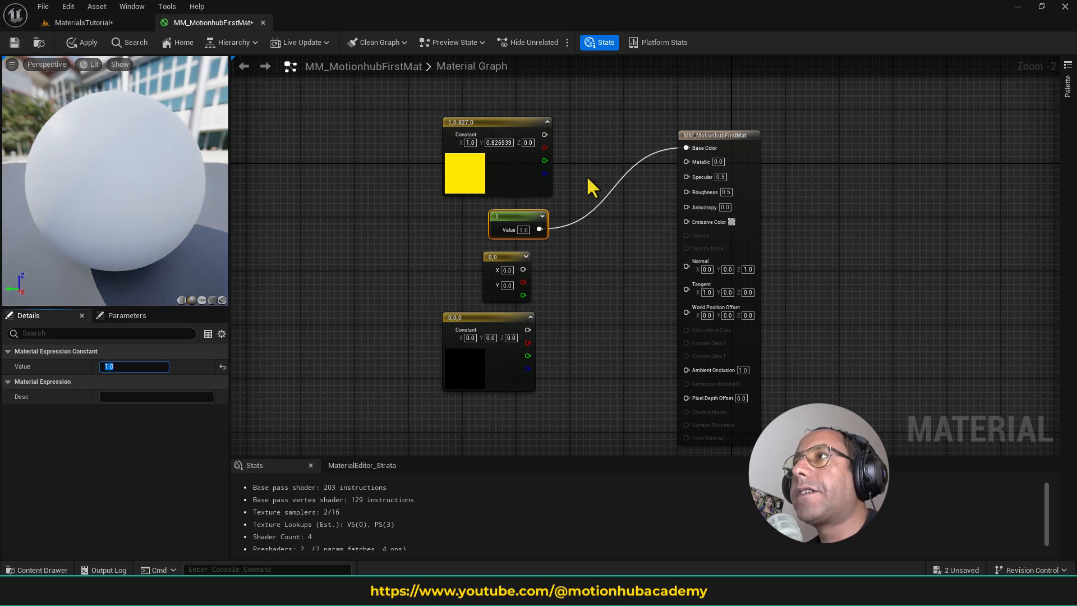
- Reconnect the yellow Constant3Vector to Base Color and change its color to blue, with R 0.0, G 0.183792 and B 1.0
drag(544, 135, 690, 148)
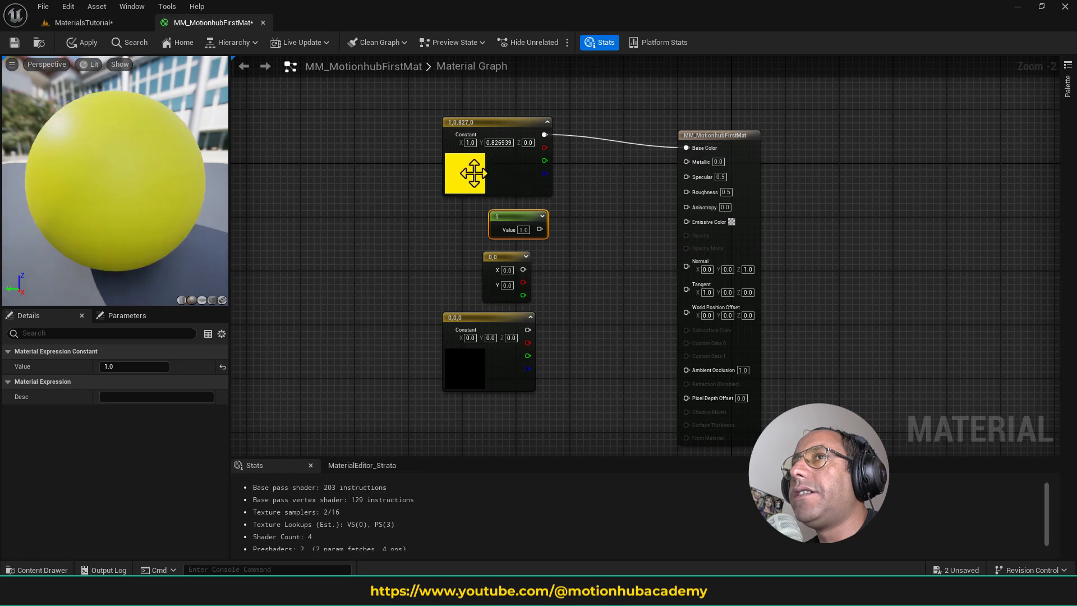
click(473, 173)
click(130, 368)
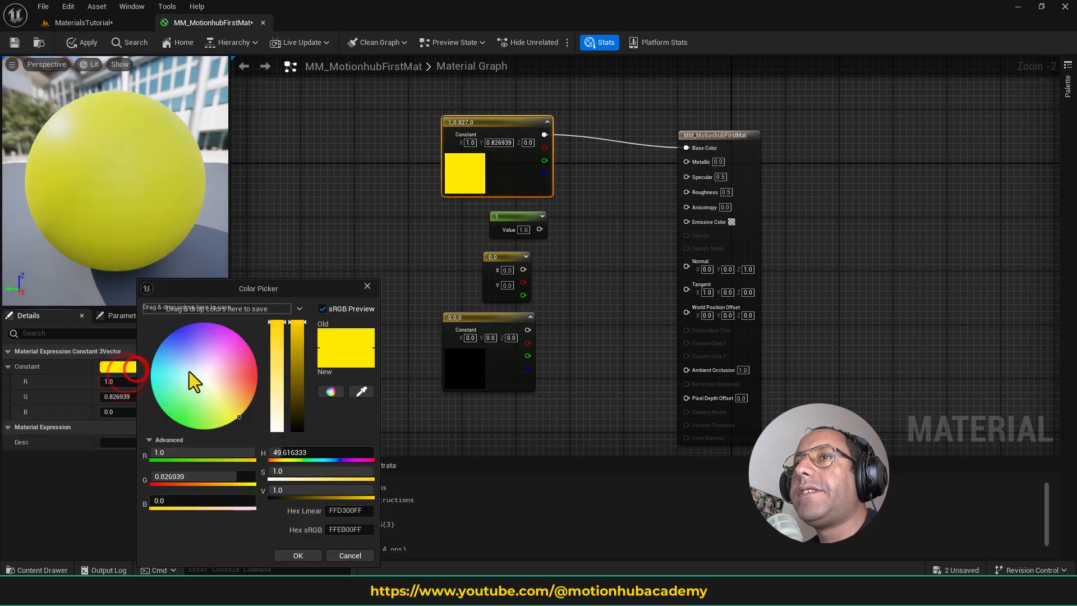
drag(179, 359, 168, 335)
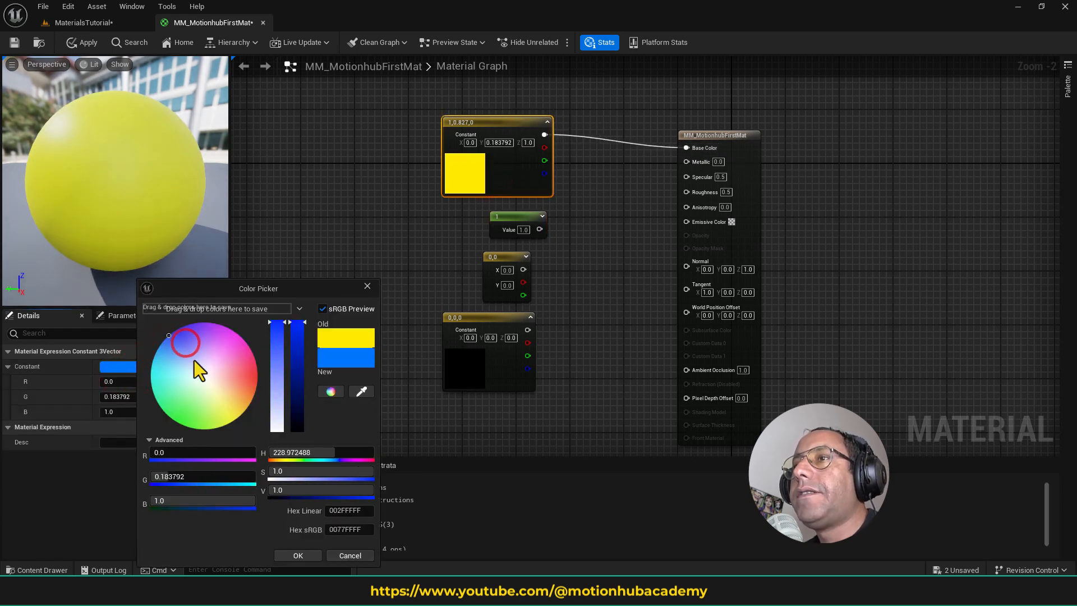
click(292, 555)
click(585, 234)
- Set the Metallic value directly on the material's result node to 1
click(517, 218)
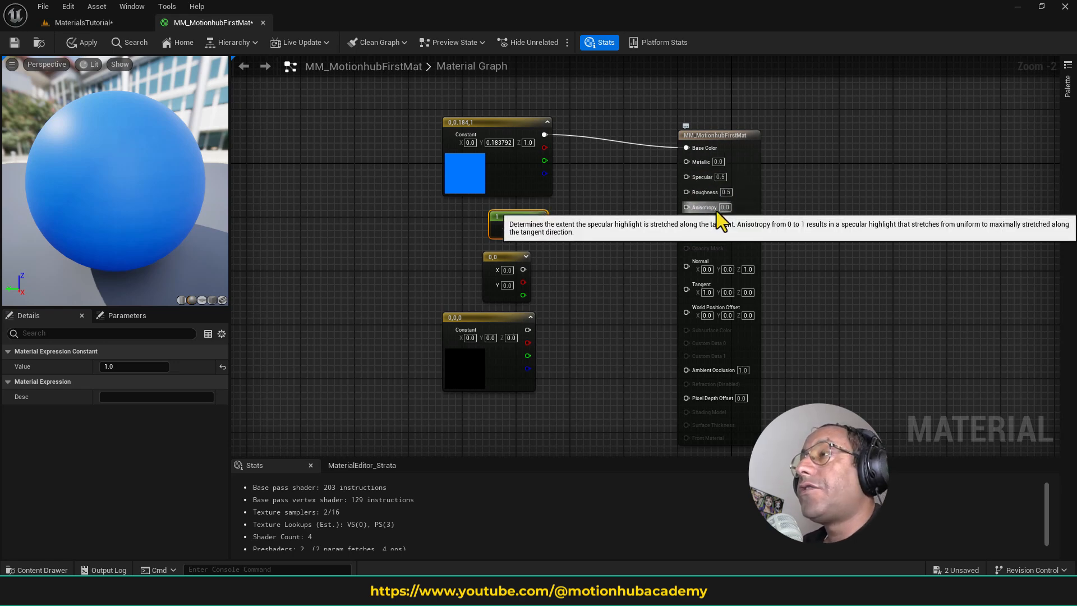
click(589, 198)
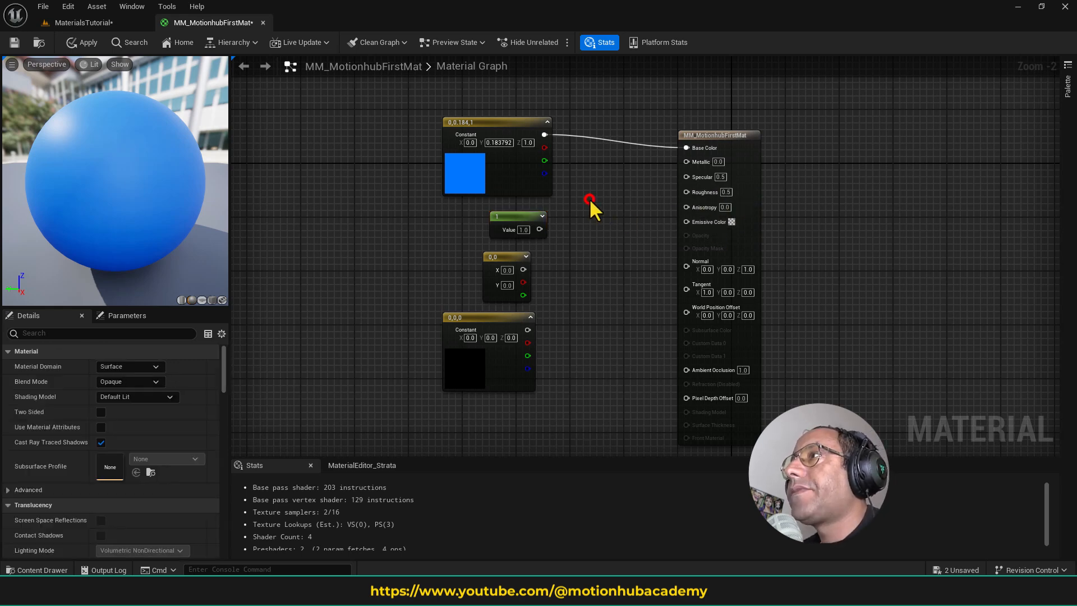
click(715, 134)
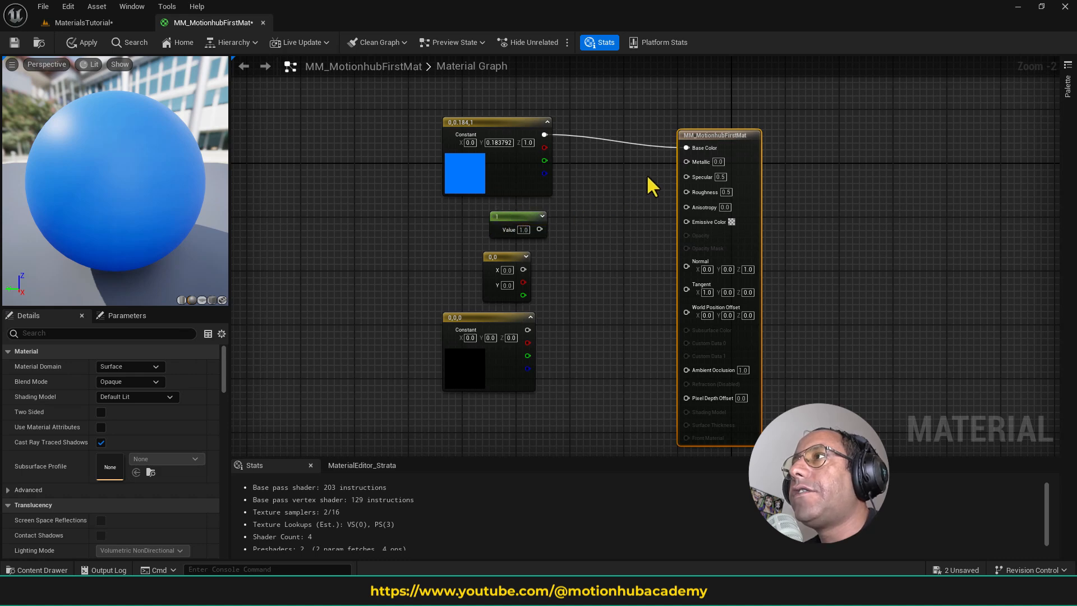
click(721, 162)
text(1)
key(Return)
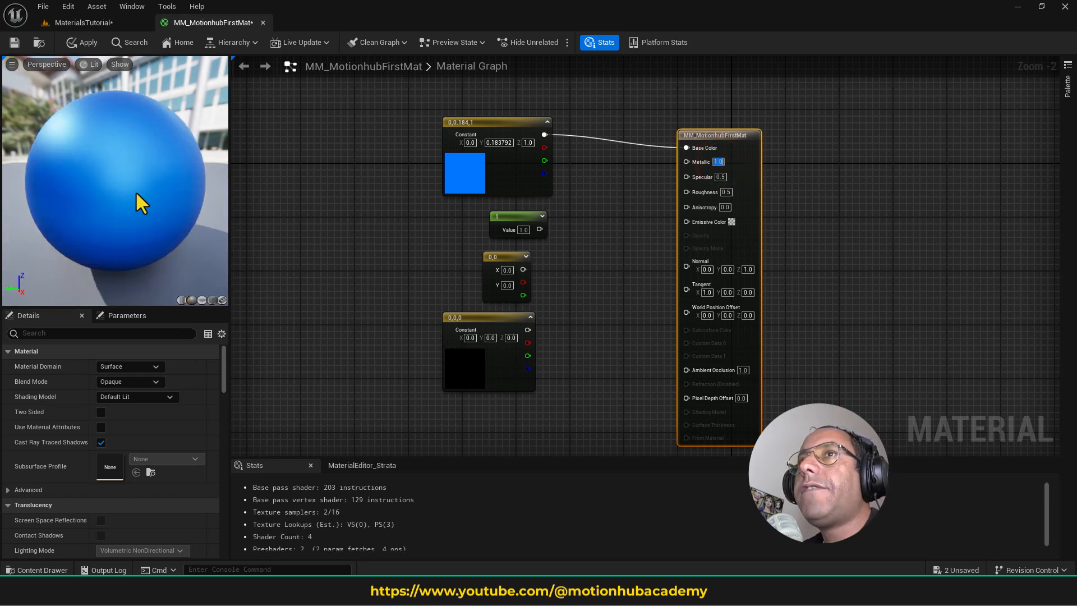
- Connect the single-value Constant to the material's Metallic input
scroll(134, 202, down, 3)
drag(130, 196, 193, 190)
click(541, 211)
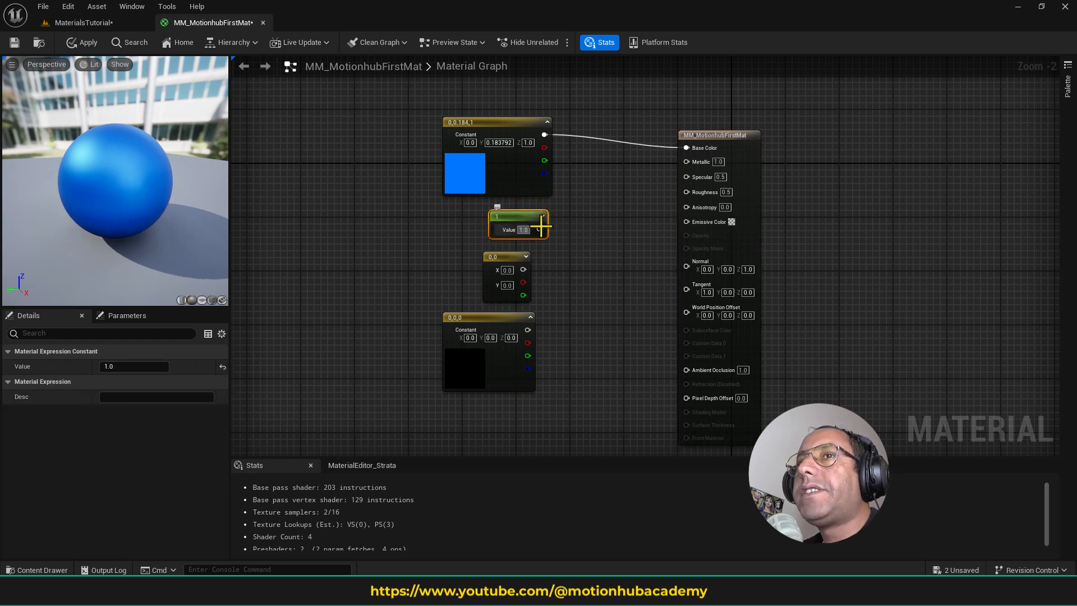
drag(539, 229, 688, 163)
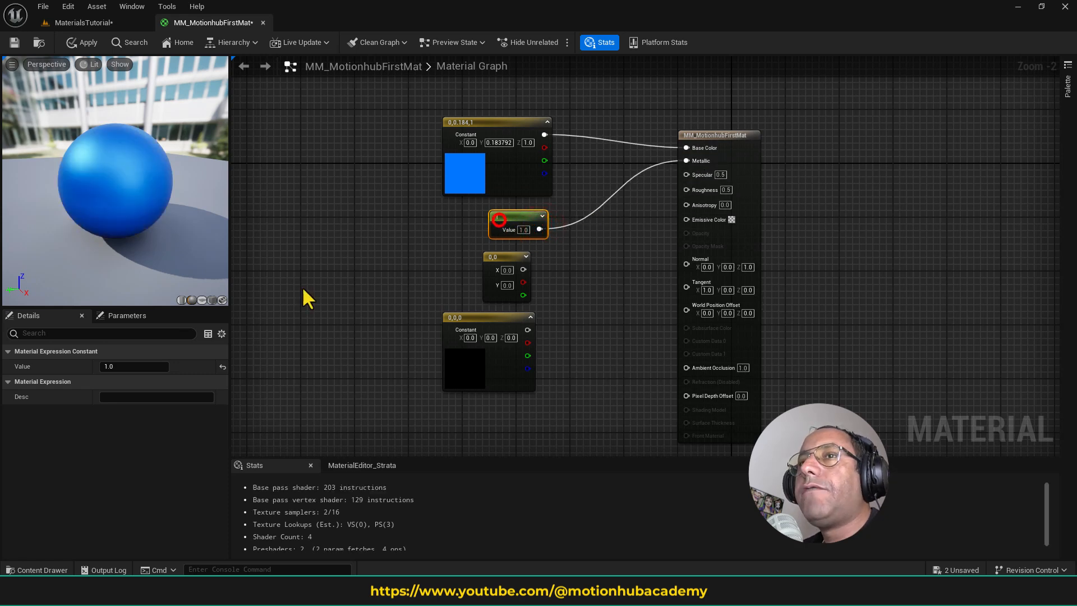
- Set the Constant feeding Metallic to 0 and back to 1 to compare the preview
click(126, 367)
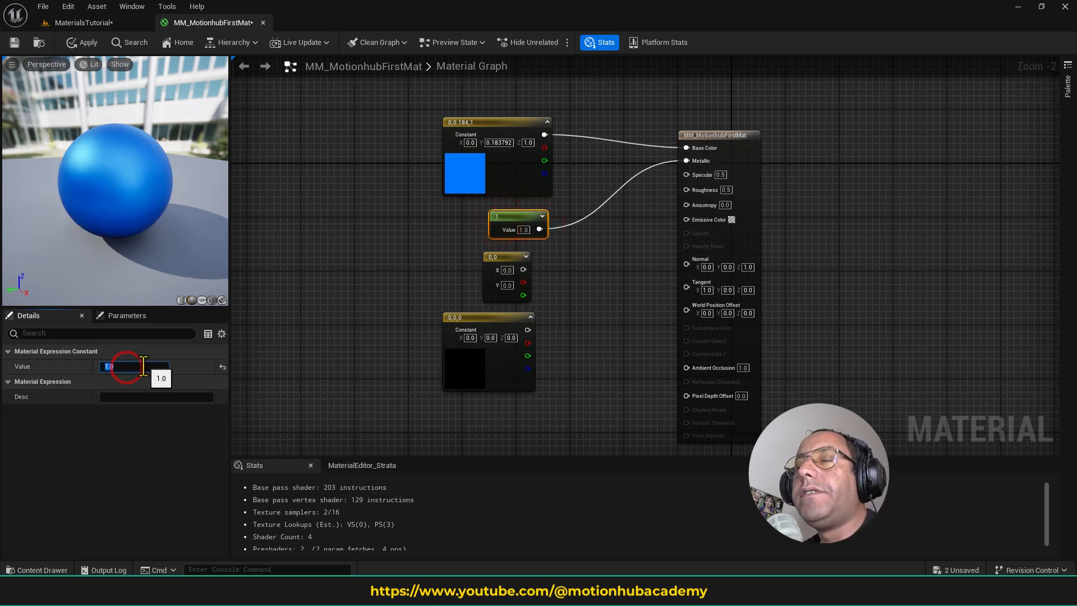
text(0)
key(Return)
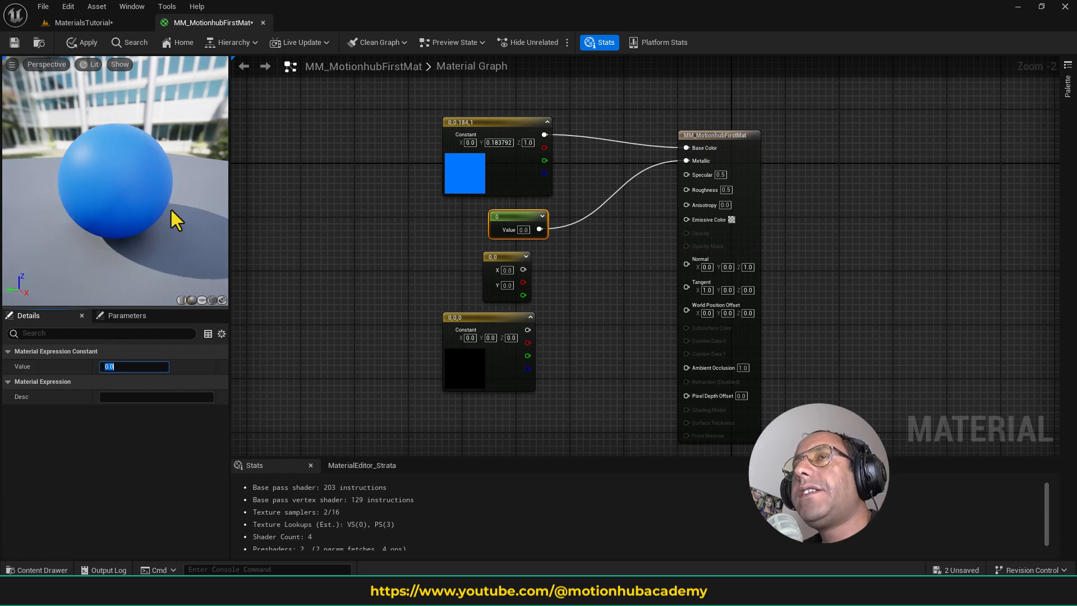
click(124, 366)
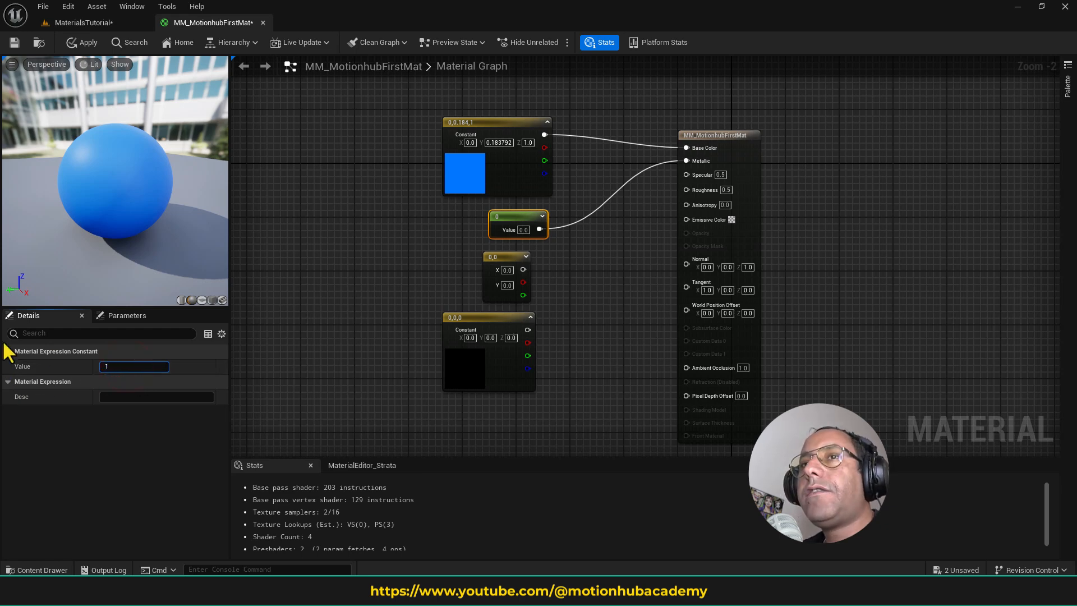
text(1)
key(Return)
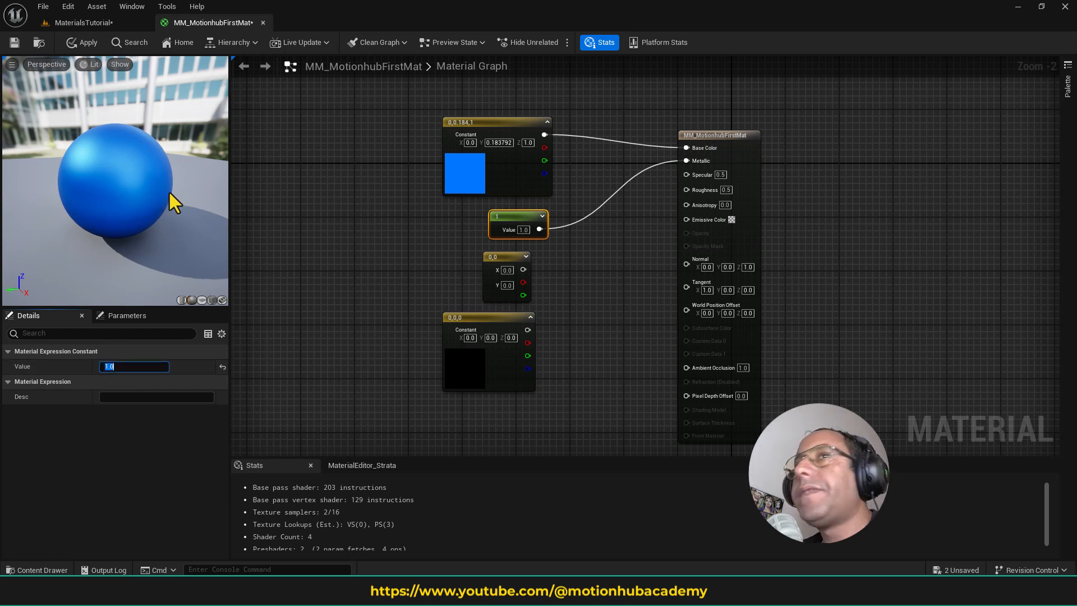
- Try 0.5 for the Metallic Constant, set it to 0, and nudge the node slightly up and right
text(.5)
key(Return)
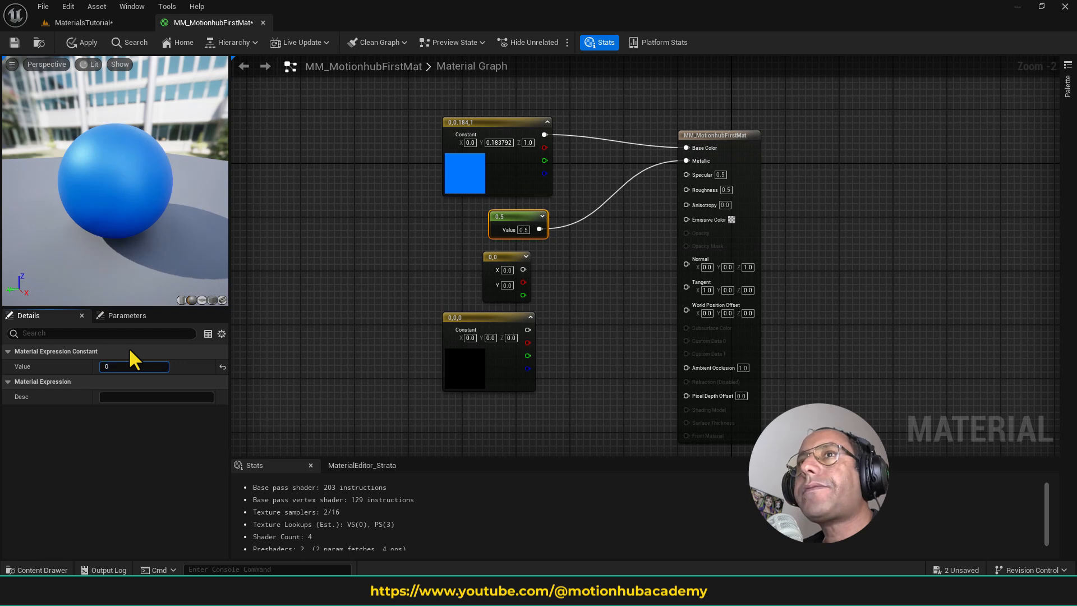
text(0)
key(Return)
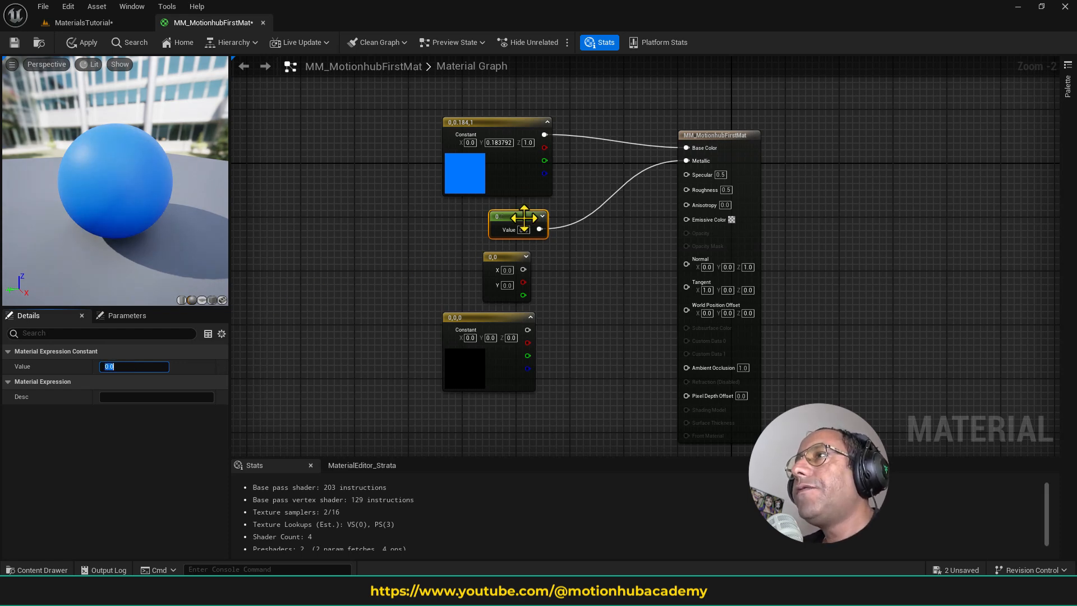
drag(527, 220, 534, 213)
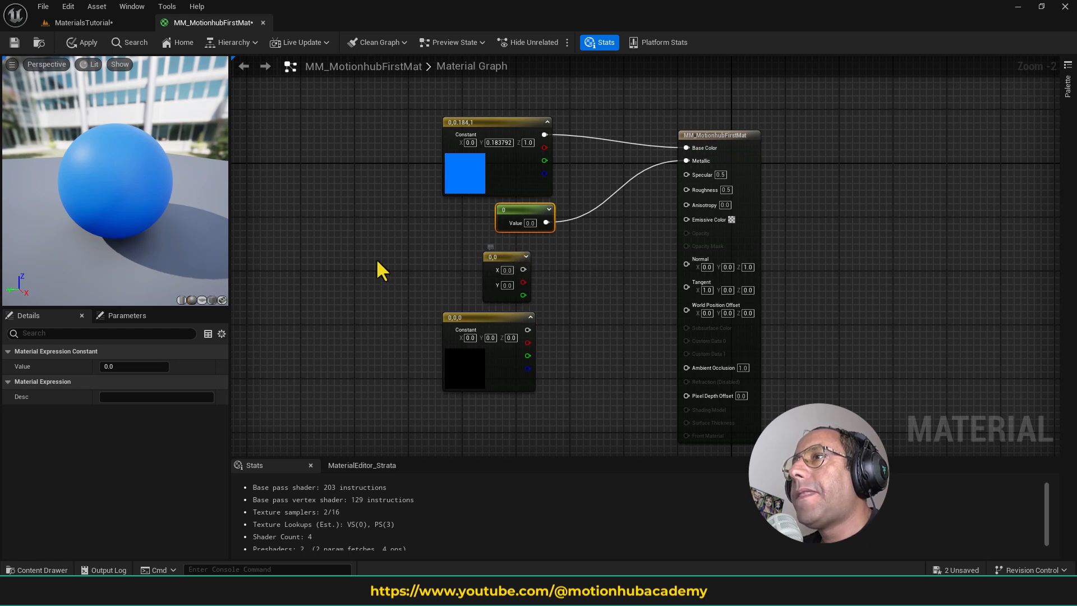
- Move the unused Constant2Vector and black Constant3Vector together to the left, away from the connected nodes
drag(370, 253, 534, 385)
drag(509, 256, 287, 290)
right_drag(474, 284, 492, 309)
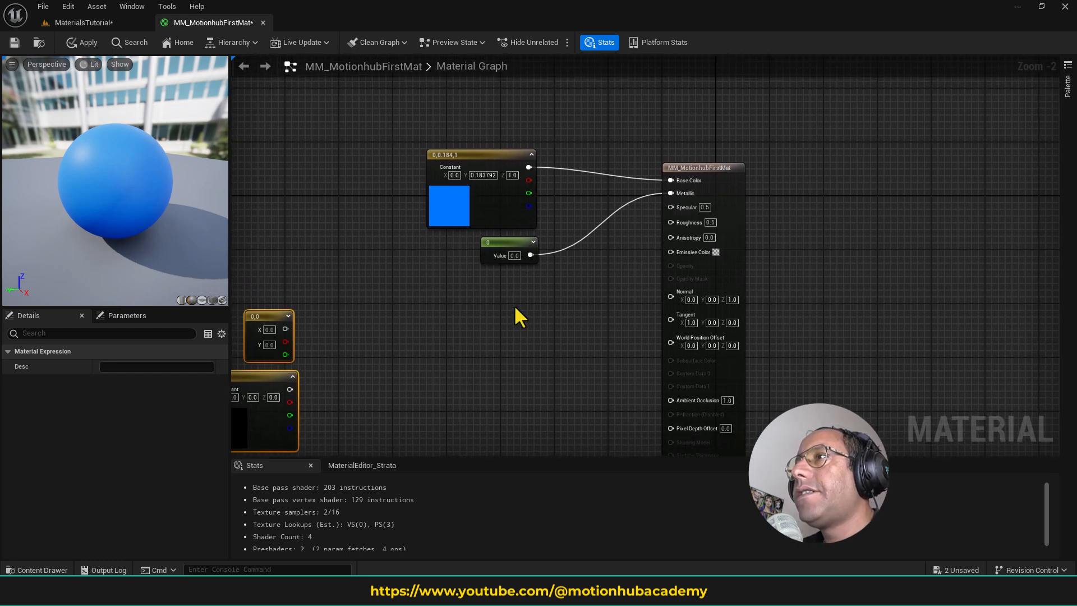
- Add a new Constant node with value 0.5 below the Metallic Constant and connect it to the Specular input
right_click(492, 305)
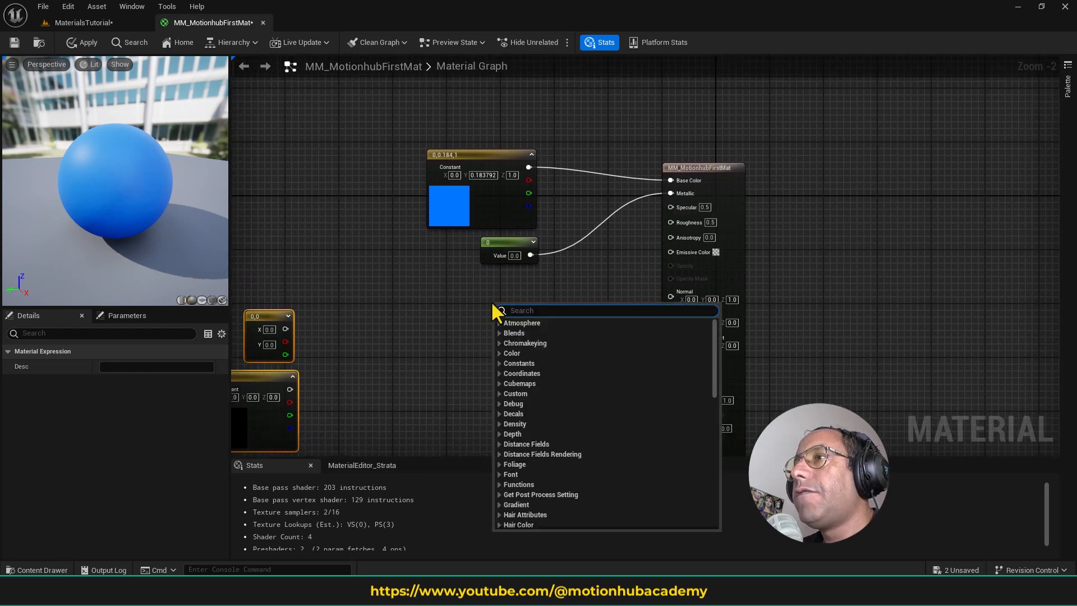
click(499, 364)
click(532, 370)
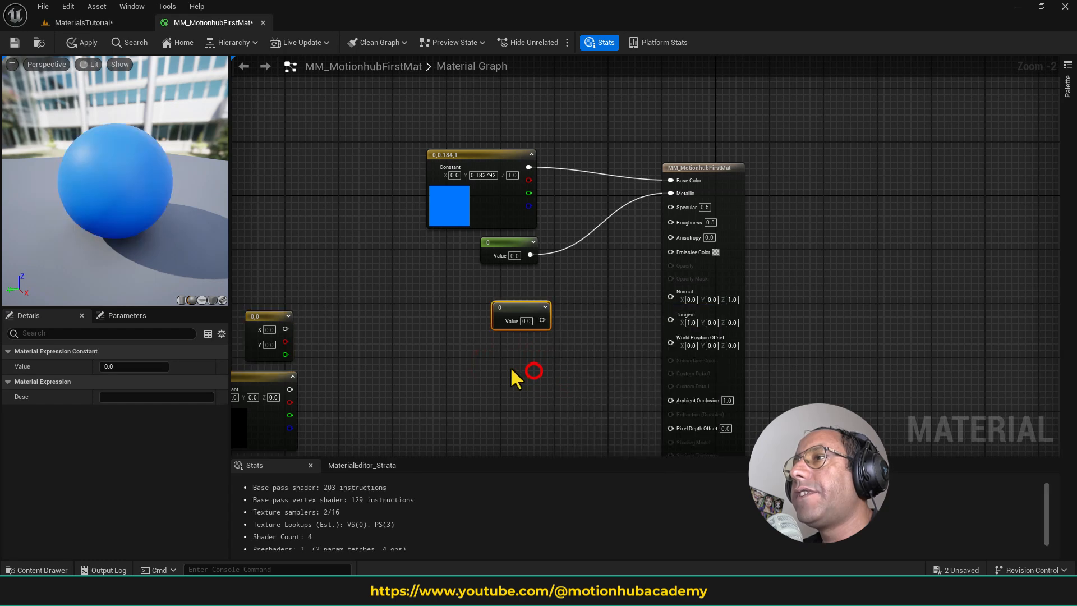
drag(519, 312, 672, 207)
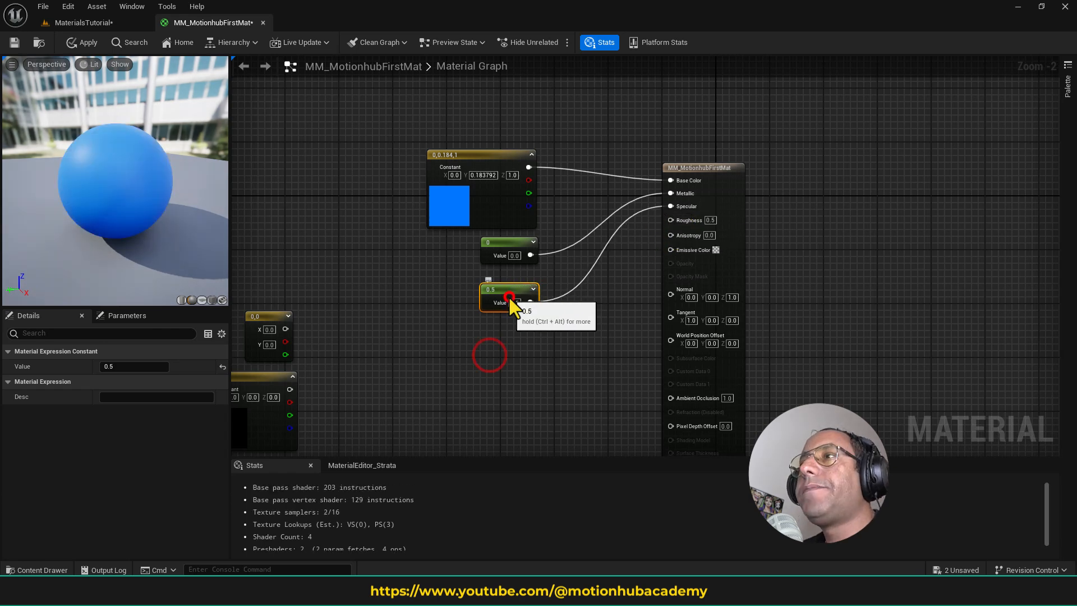
- Set the Constant feeding Specular to 1
drag(106, 367, 118, 369)
click(123, 366)
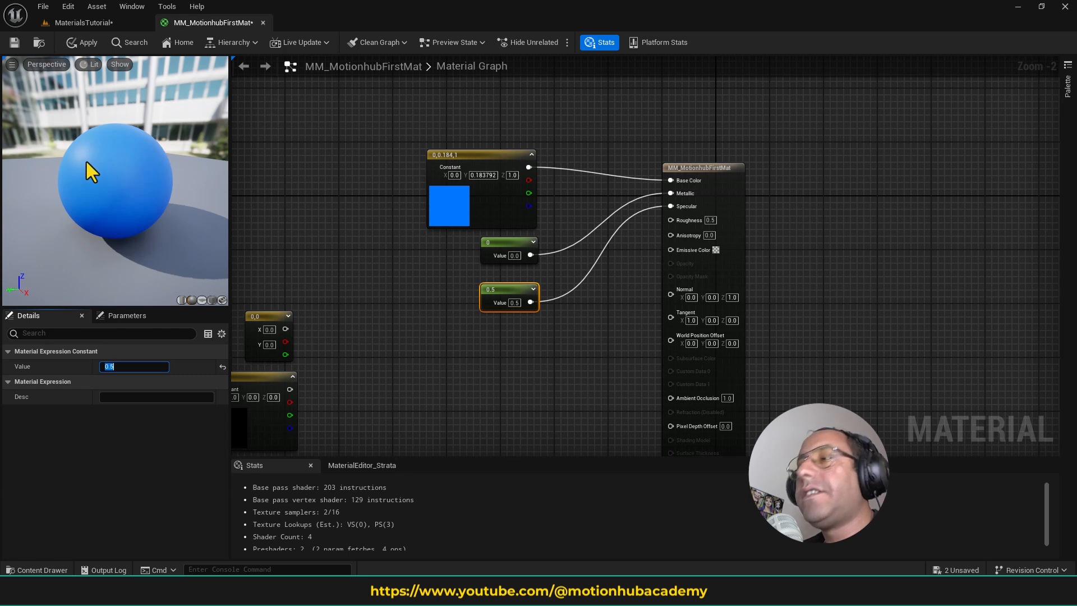
text(1)
key(Return)
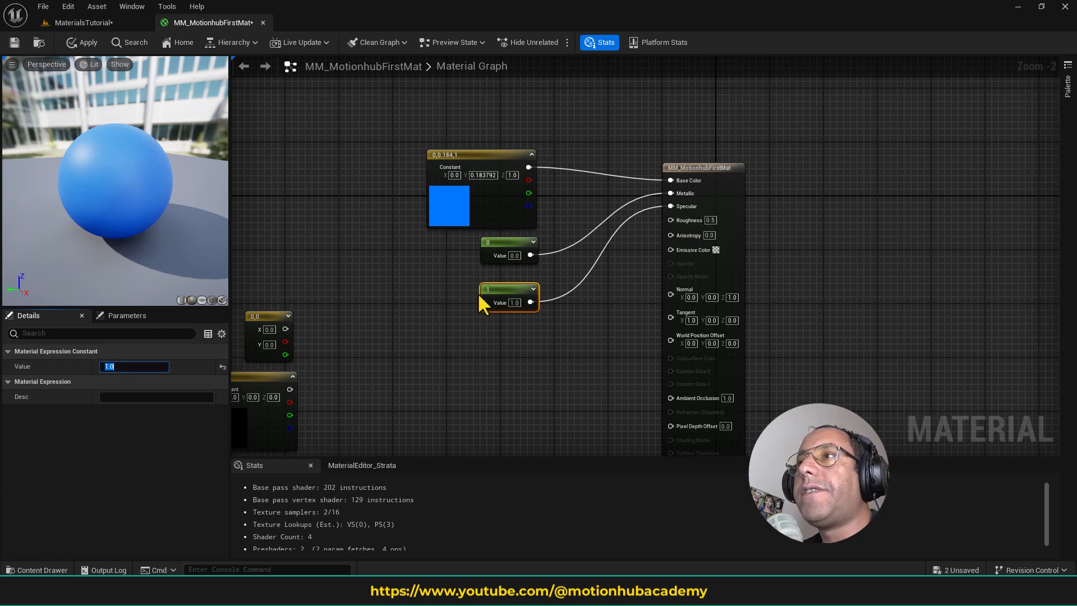
- Set the Specular Constant's value to 0.5 and move the node up, closer to the Metallic Constant
click(119, 366)
text(0.)
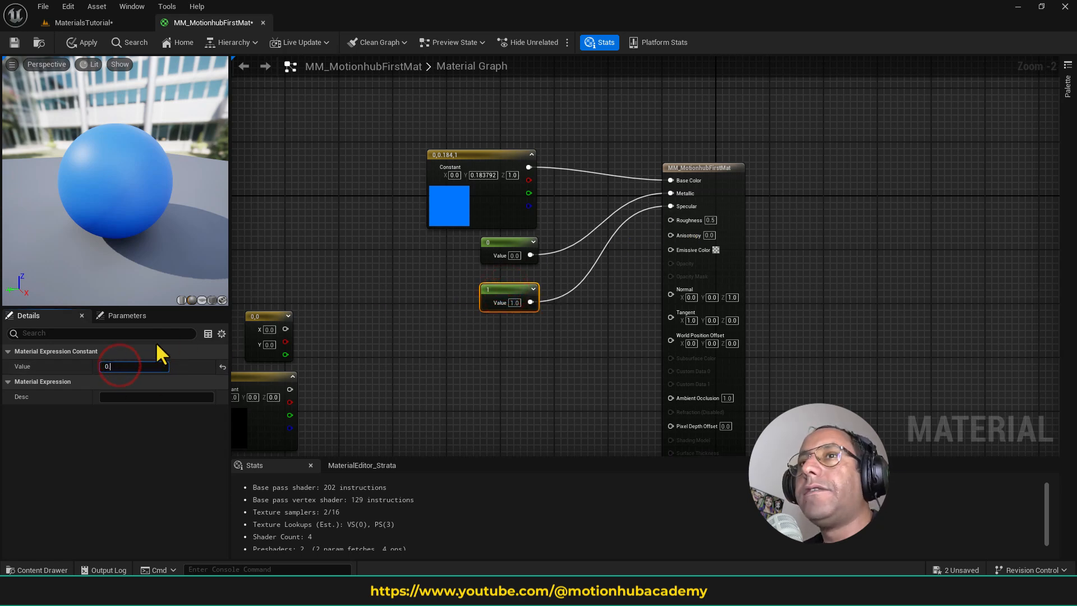
text(5)
key(Return)
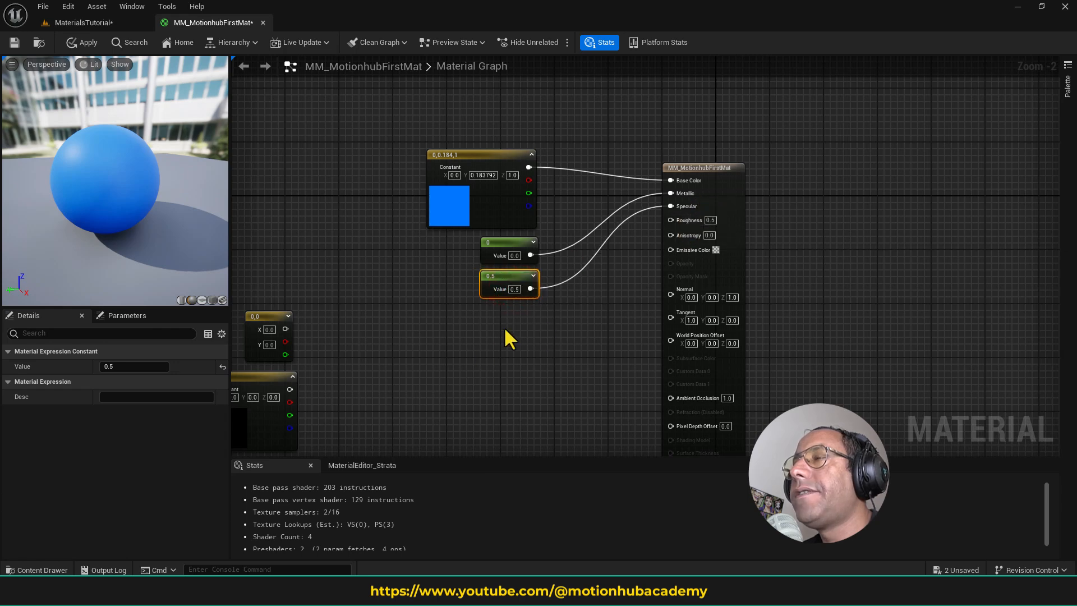
click(505, 325)
right_click(505, 328)
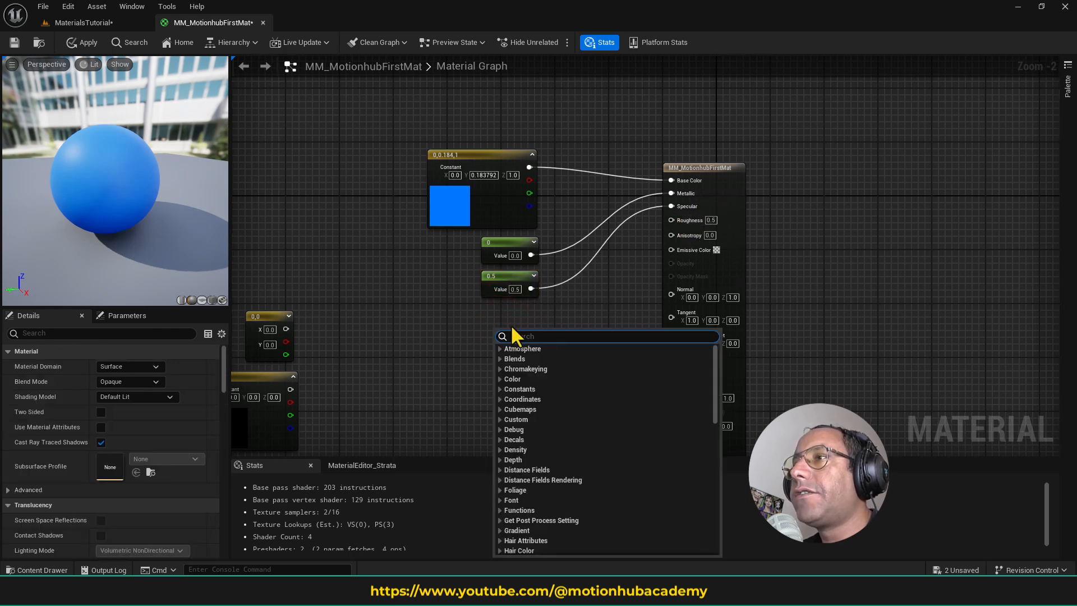
click(595, 291)
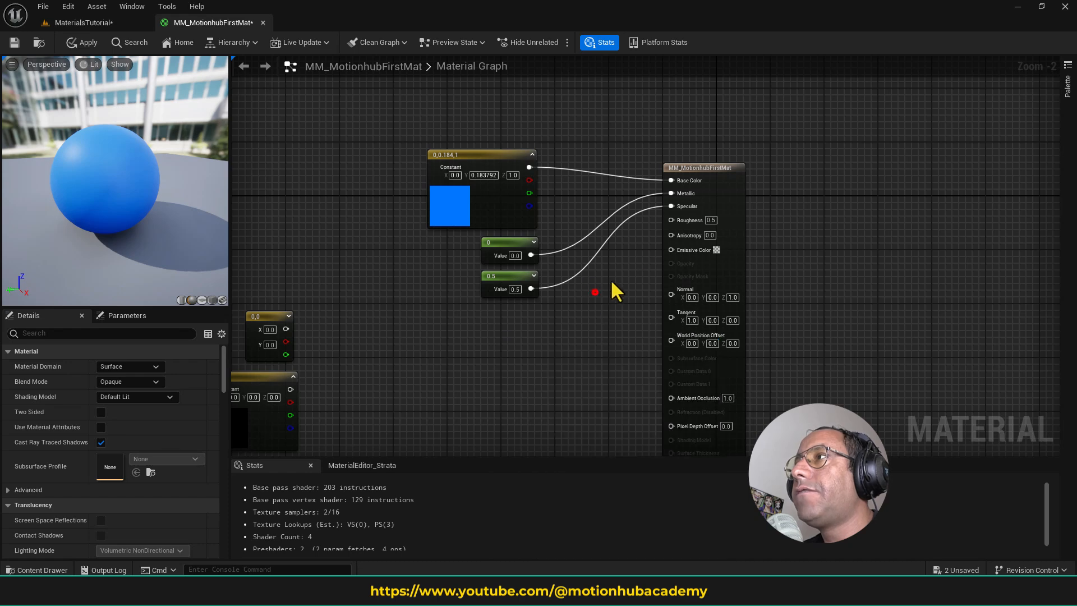
- Promote the material's Roughness input to a parameter and place its node directly below the Specular Constant
right_click(681, 217)
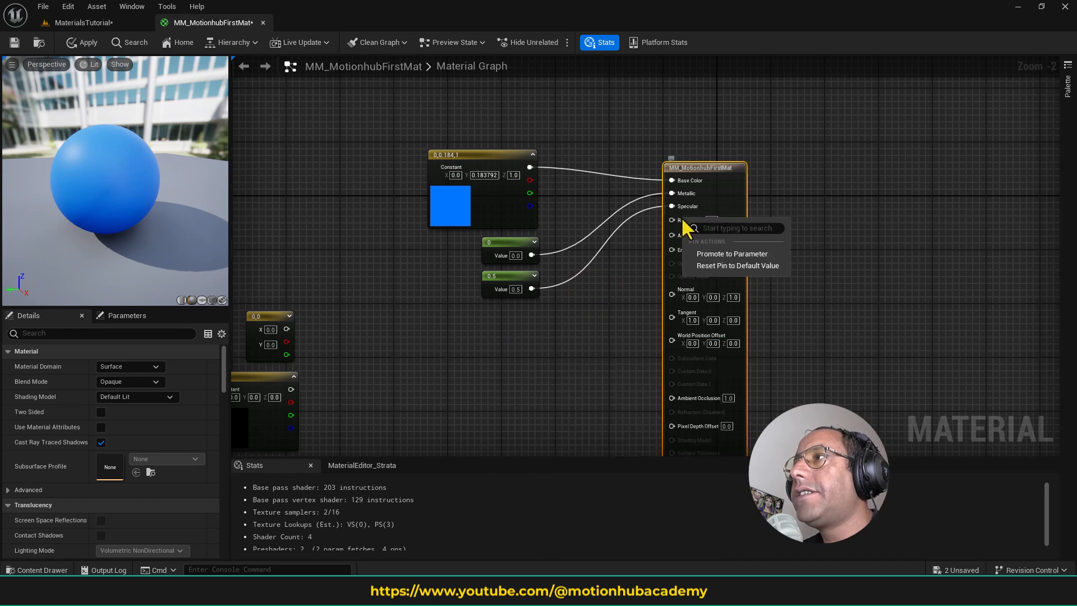
click(728, 255)
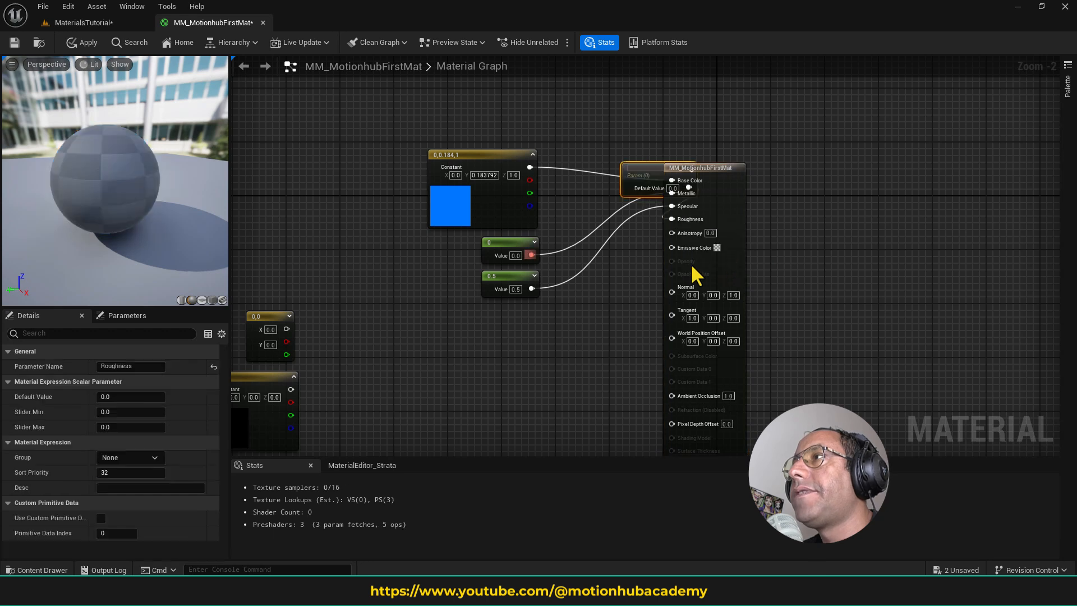
drag(640, 181, 521, 327)
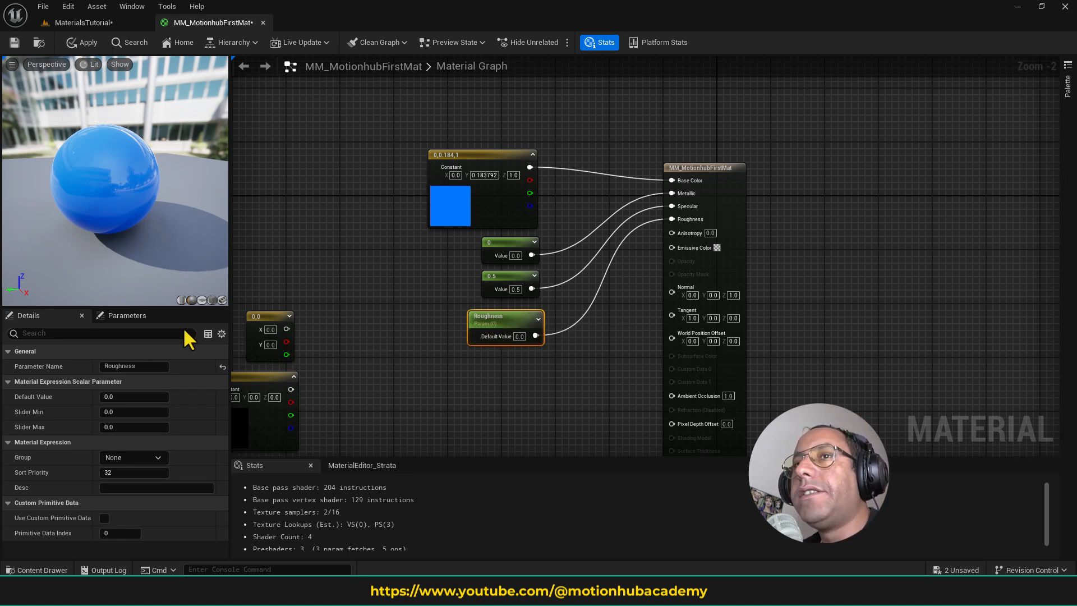
drag(501, 310, 493, 311)
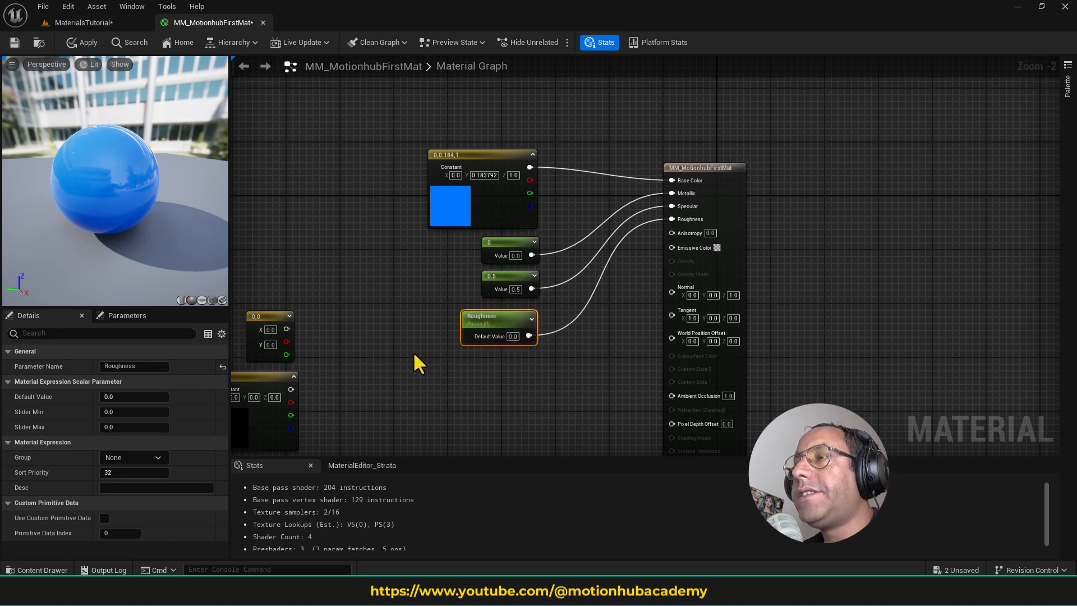
click(514, 322)
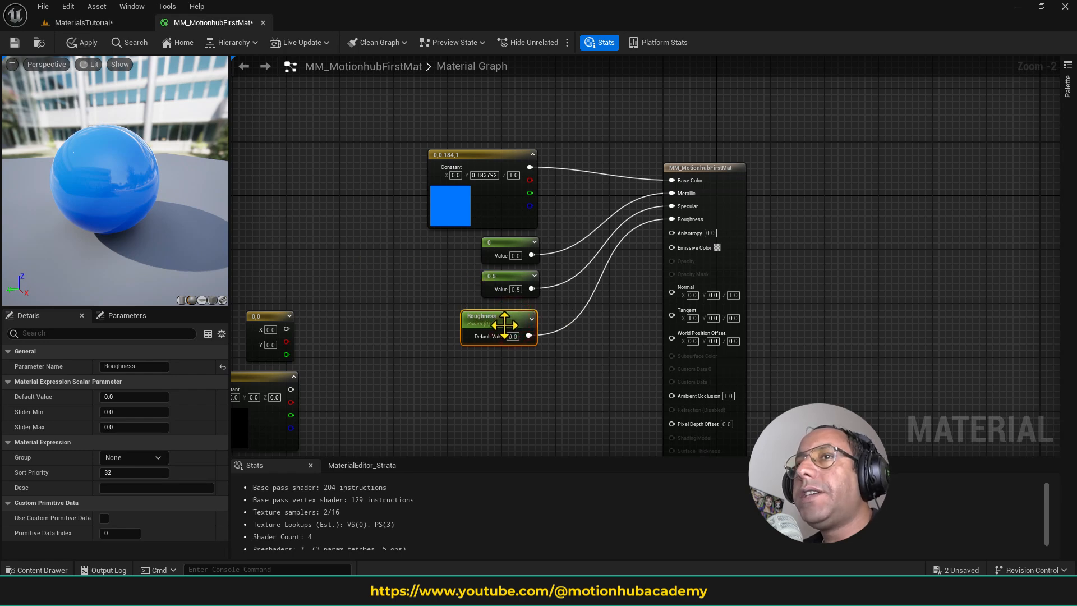
- Set the Roughness parameter's default value to 1 and inspect the surface of the preview sphere up close
scroll(118, 207, up, 4)
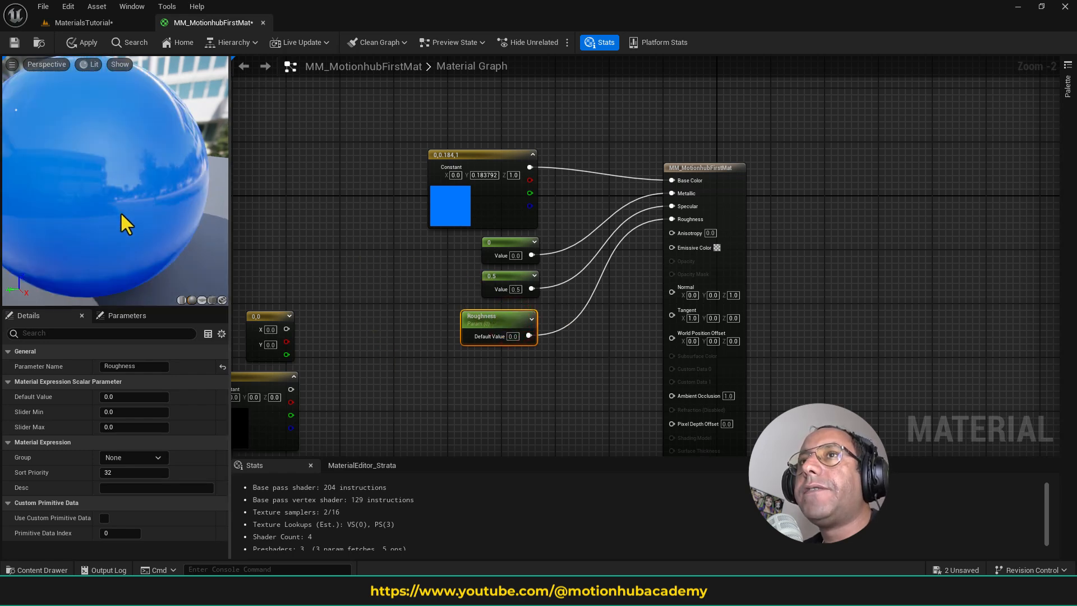
scroll(120, 212, down, 3)
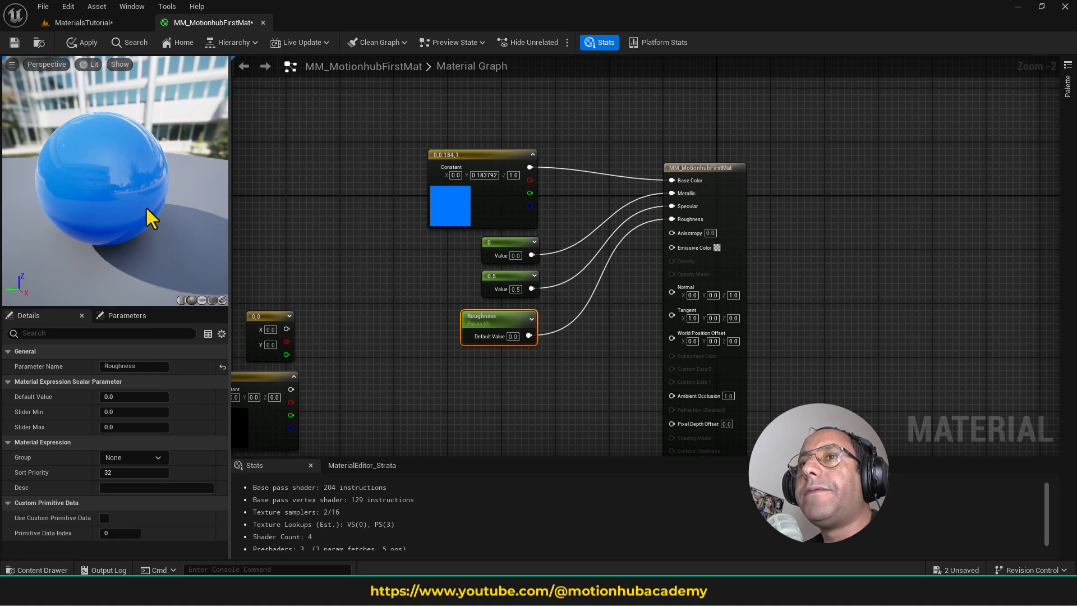
click(507, 321)
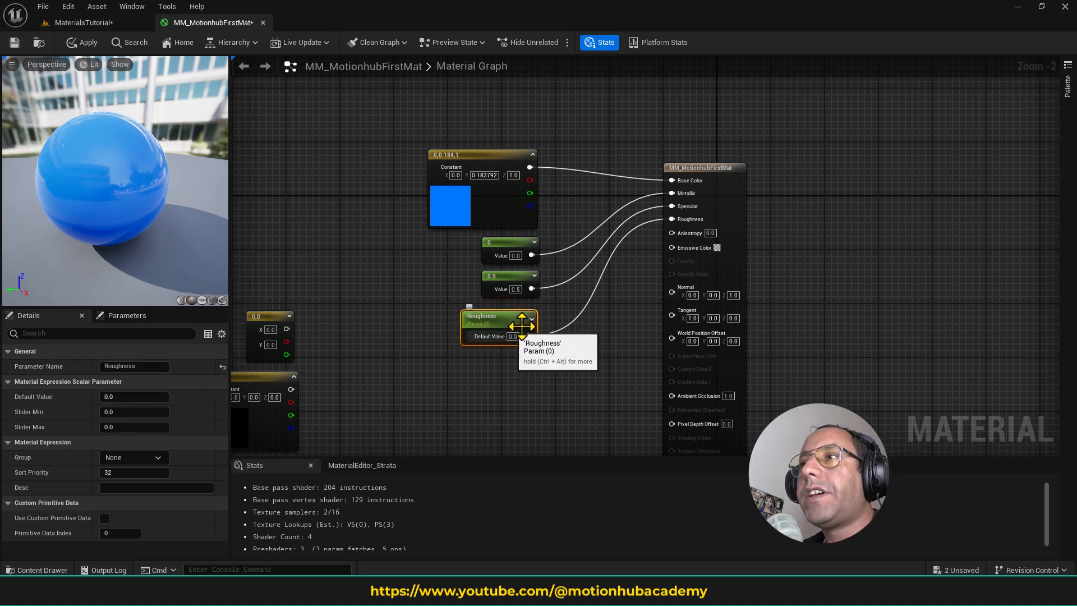
click(137, 397)
text(1)
key(Return)
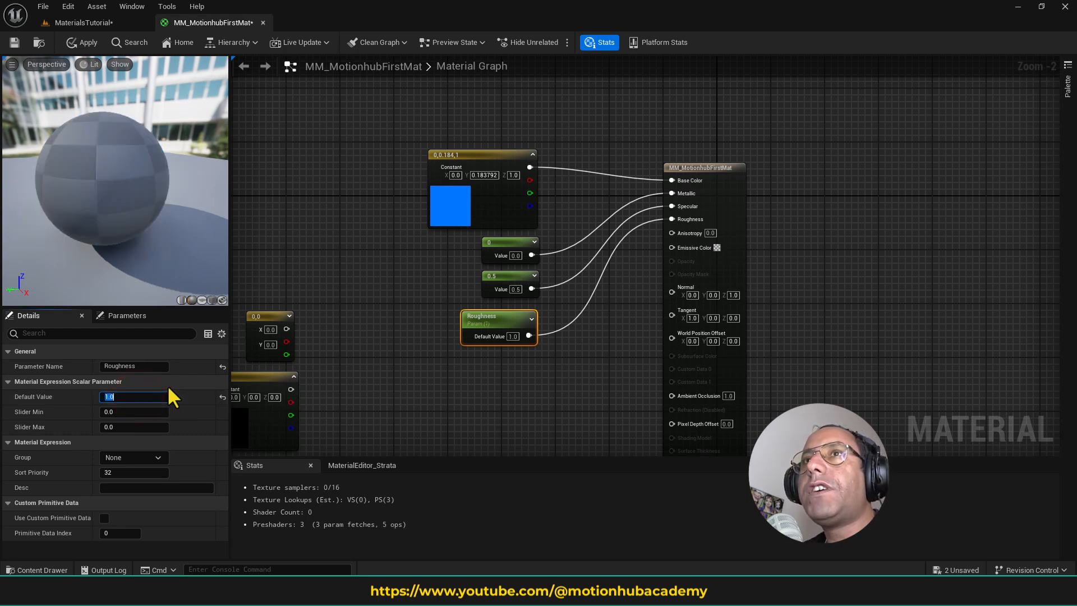
right_drag(126, 185, 127, 202)
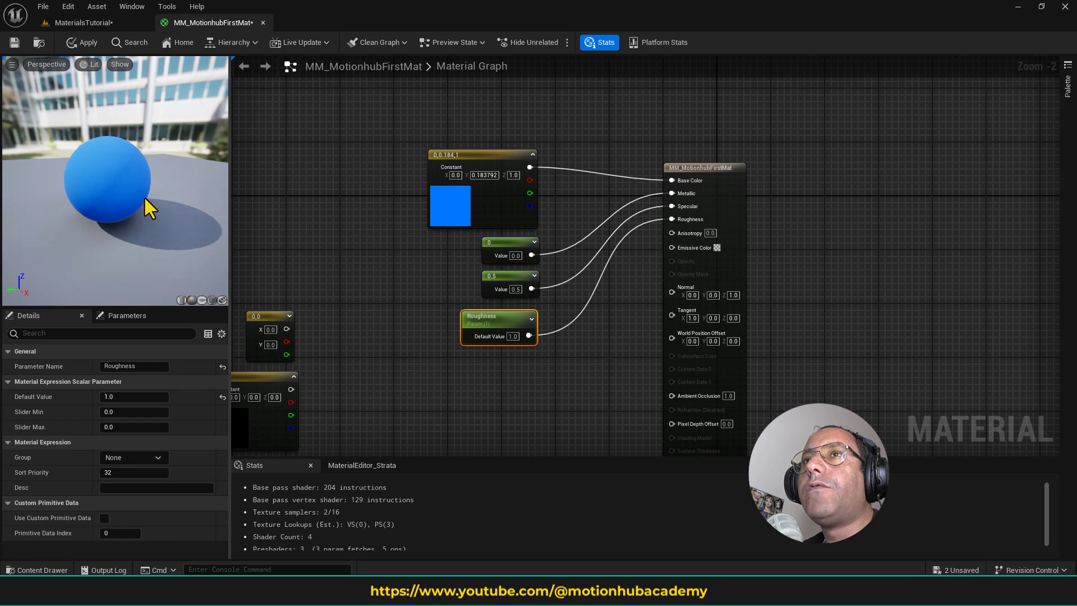
scroll(144, 198, up, 3)
scroll(148, 208, down, 2)
scroll(152, 216, up, 2)
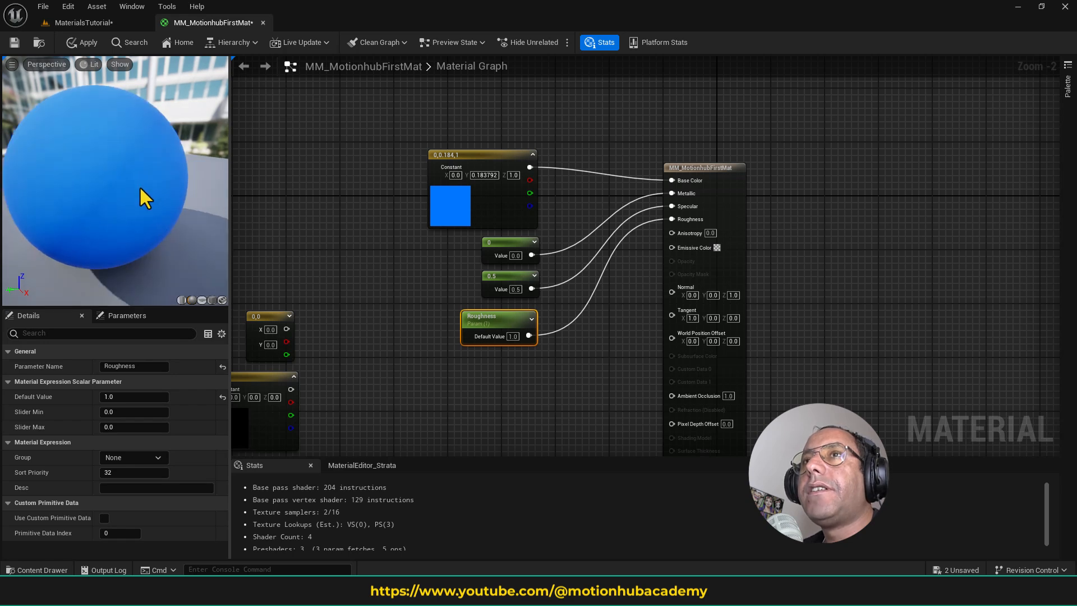
scroll(140, 189, down, 3)
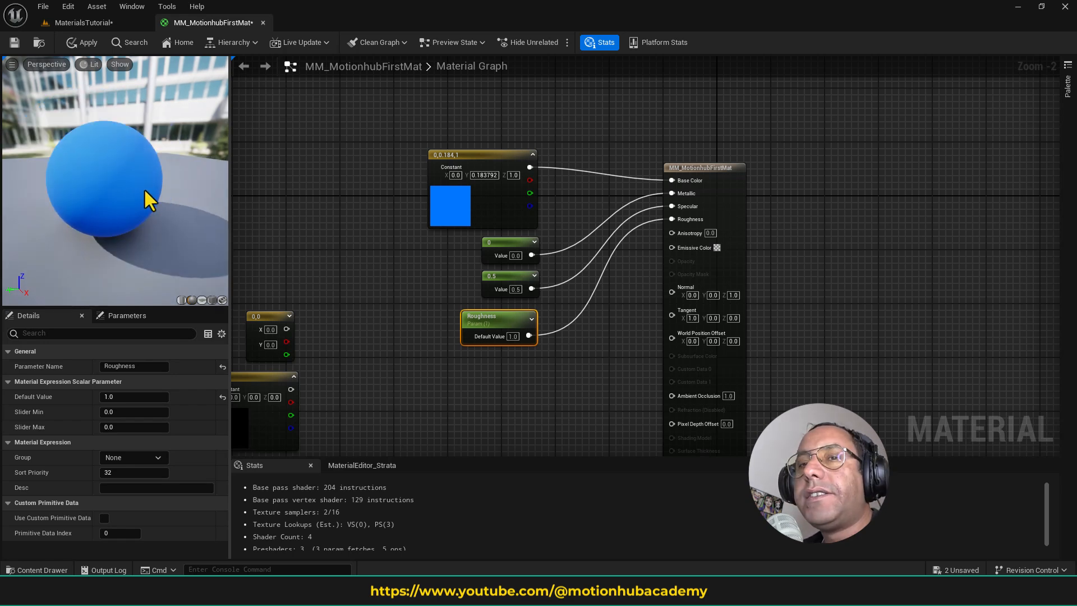
- Try Roughness default values of 0.6, 1 and 0.8, and finish with 0.2
click(134, 396)
text(.6)
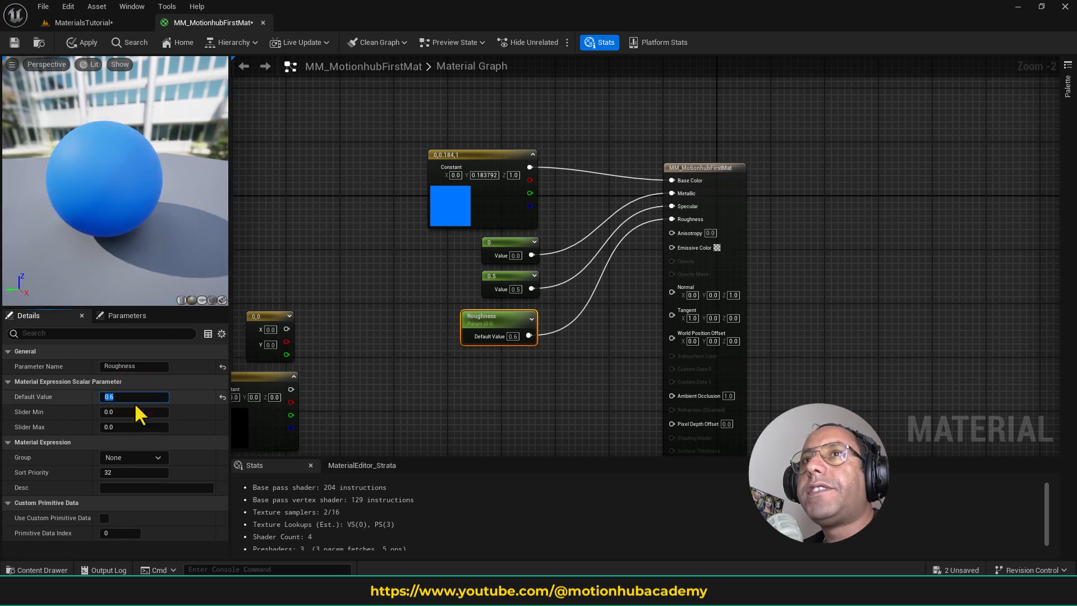
key(Return)
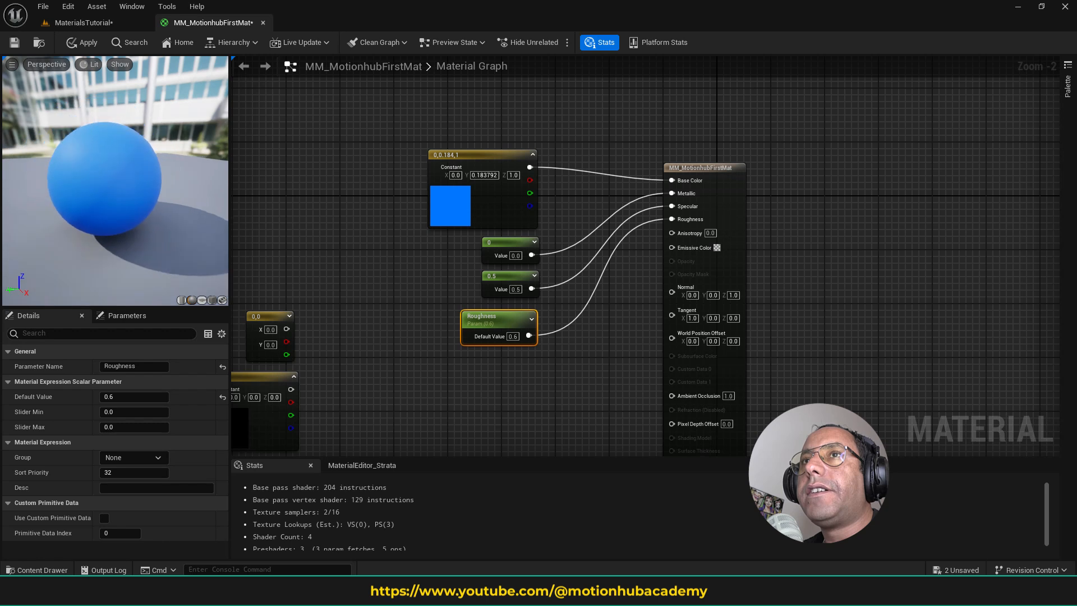
click(115, 396)
text(1)
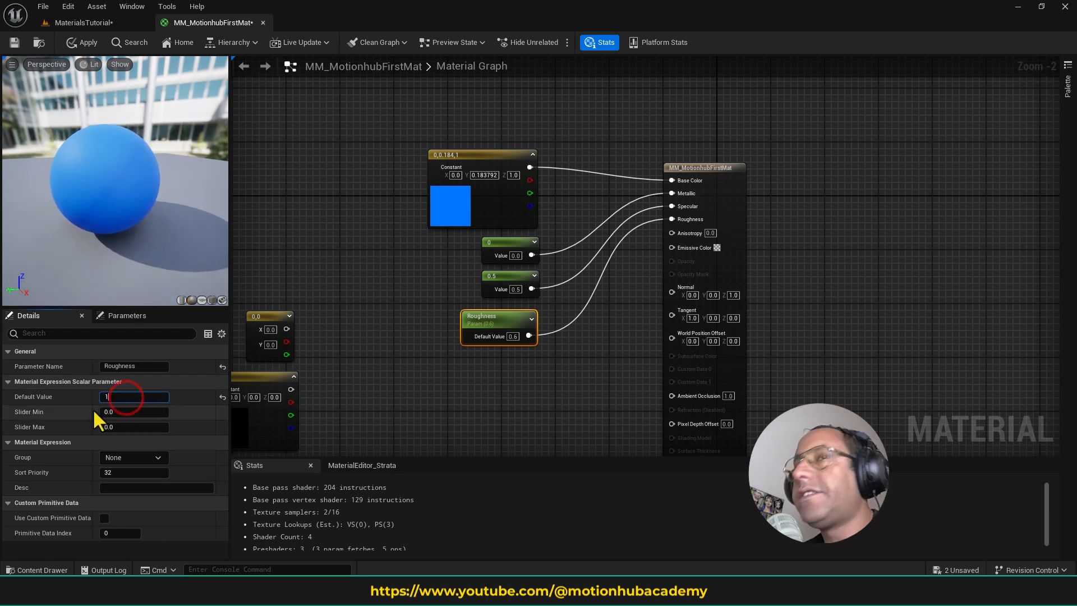
key(Return)
click(156, 402)
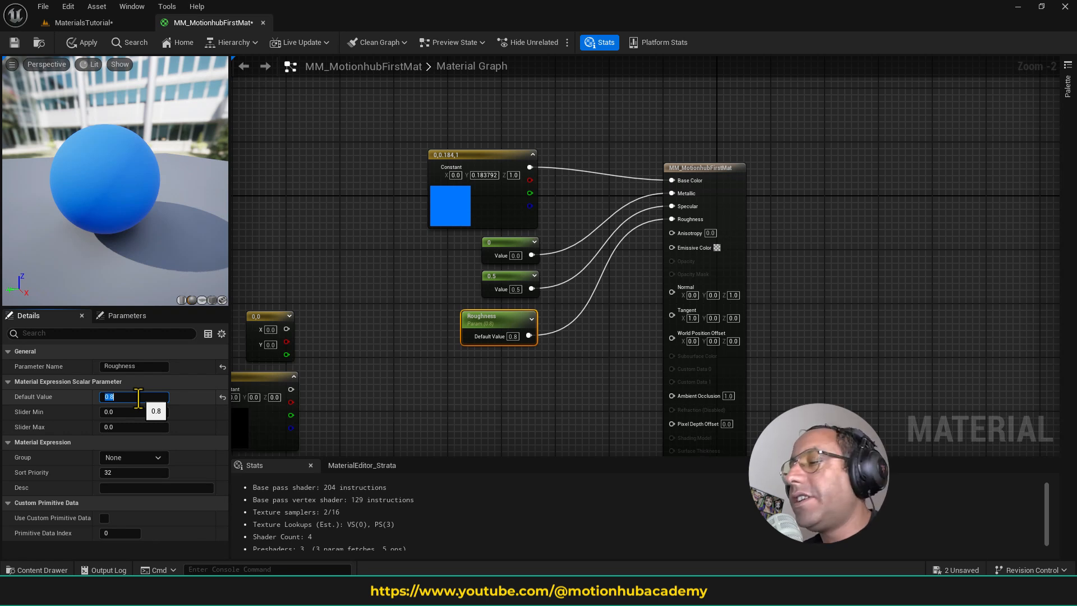
key(Return)
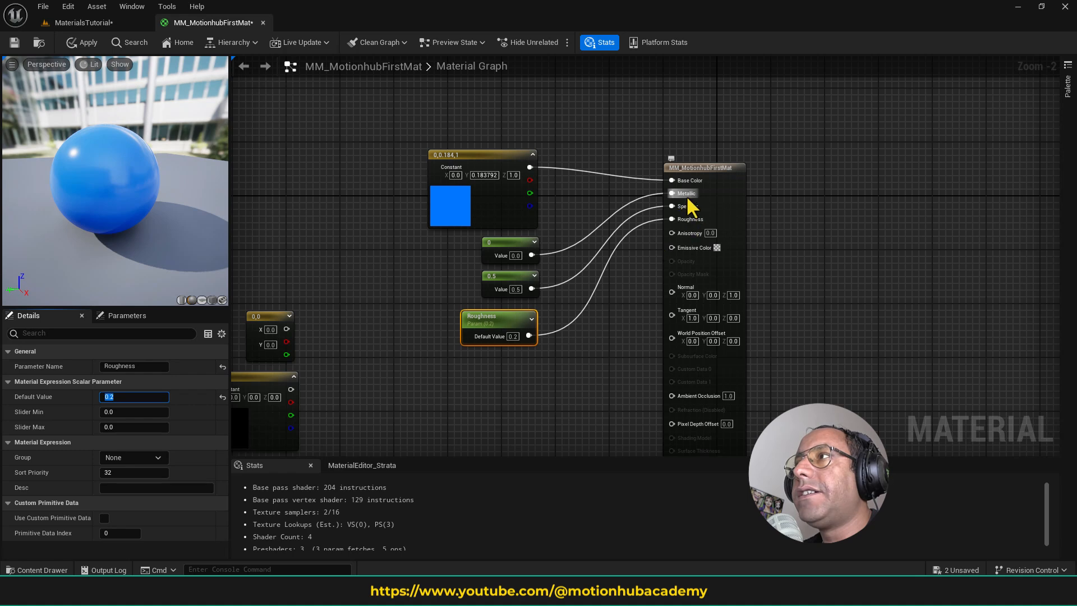
- Set the Constant feeding Metallic to 0.5 and save the material
click(502, 249)
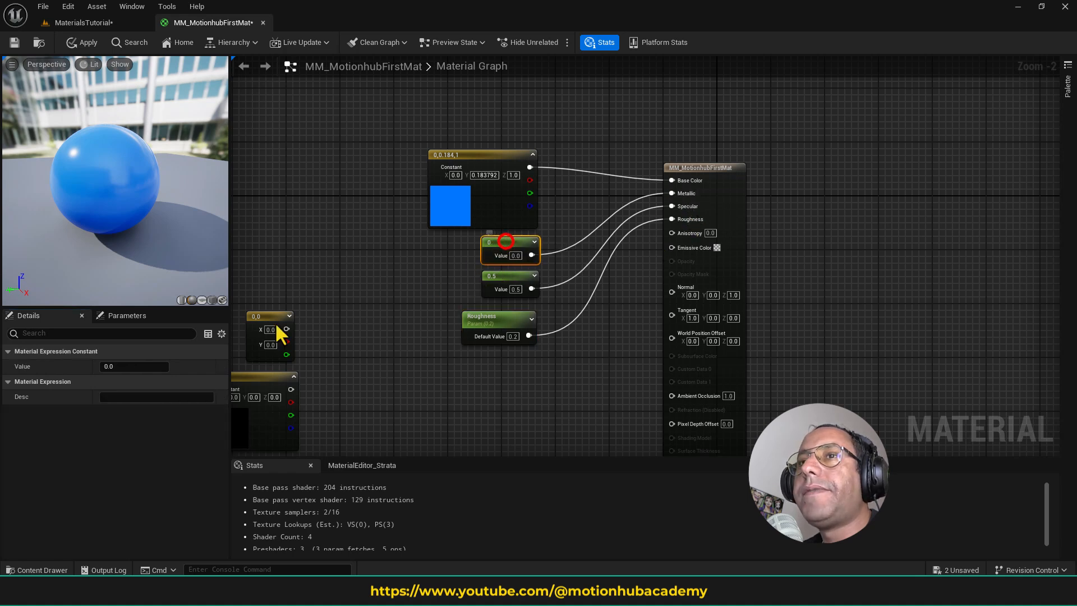
click(115, 366)
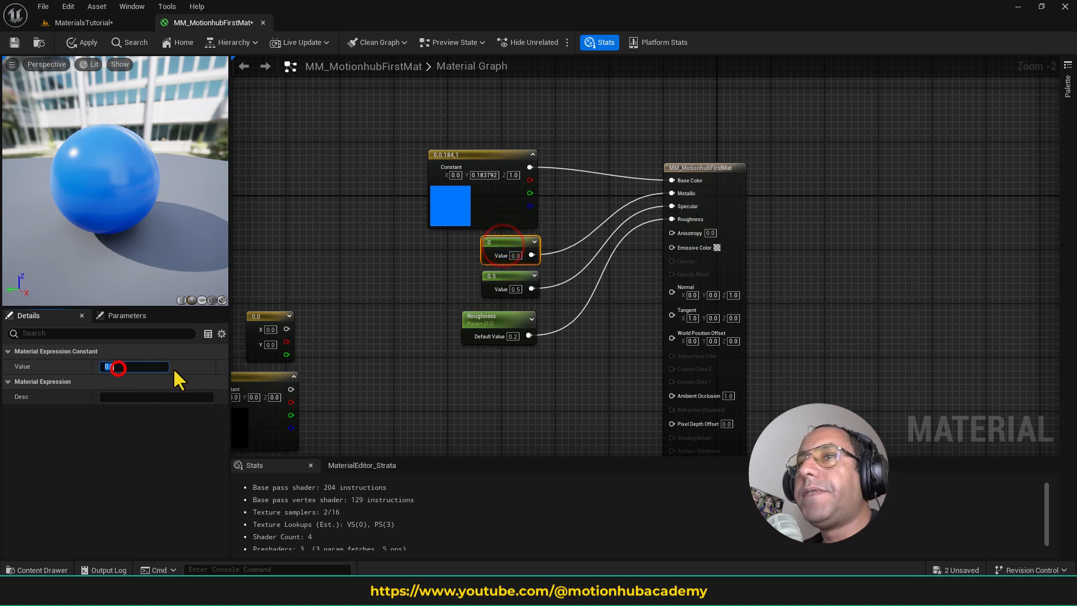
text(0.5)
key(Return)
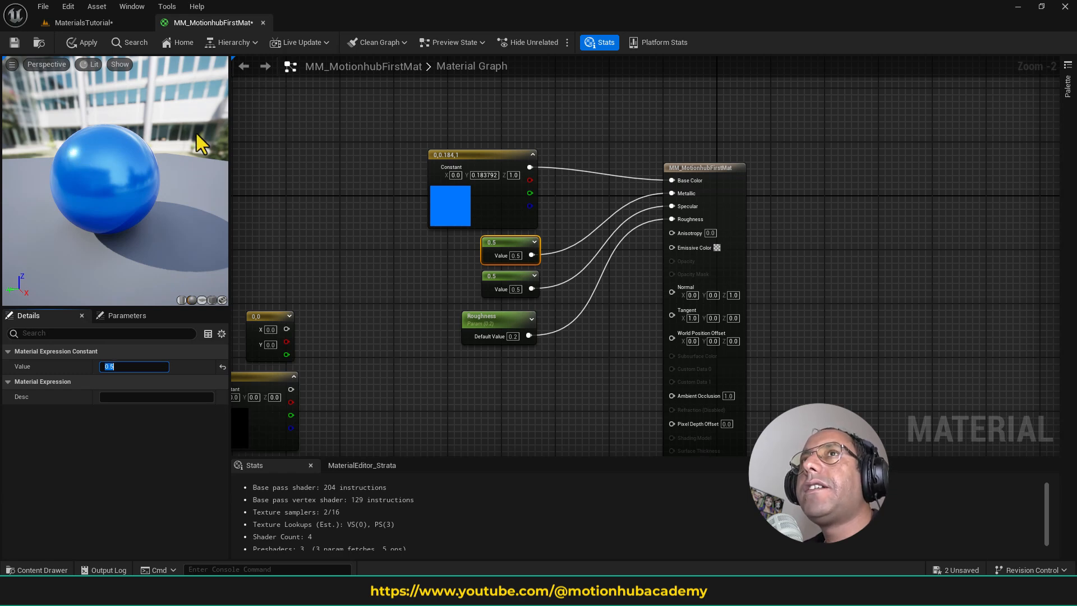
click(14, 43)
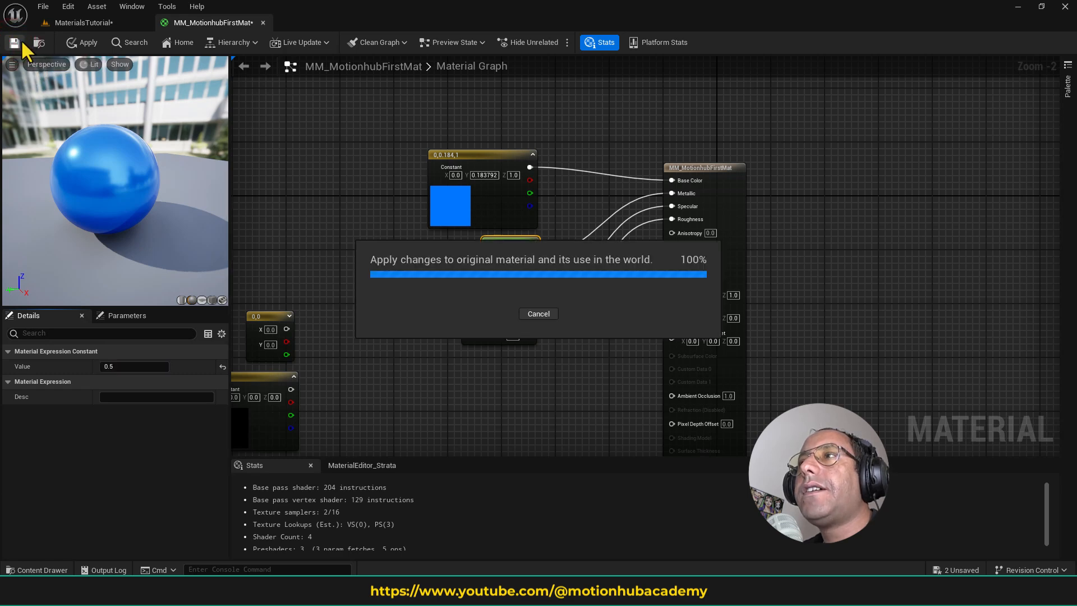
- Switch to the MaterialsTutorial level, select MM_MotionhubFirstMat in the Materials content folder and try to place it on the preview mesh
click(100, 24)
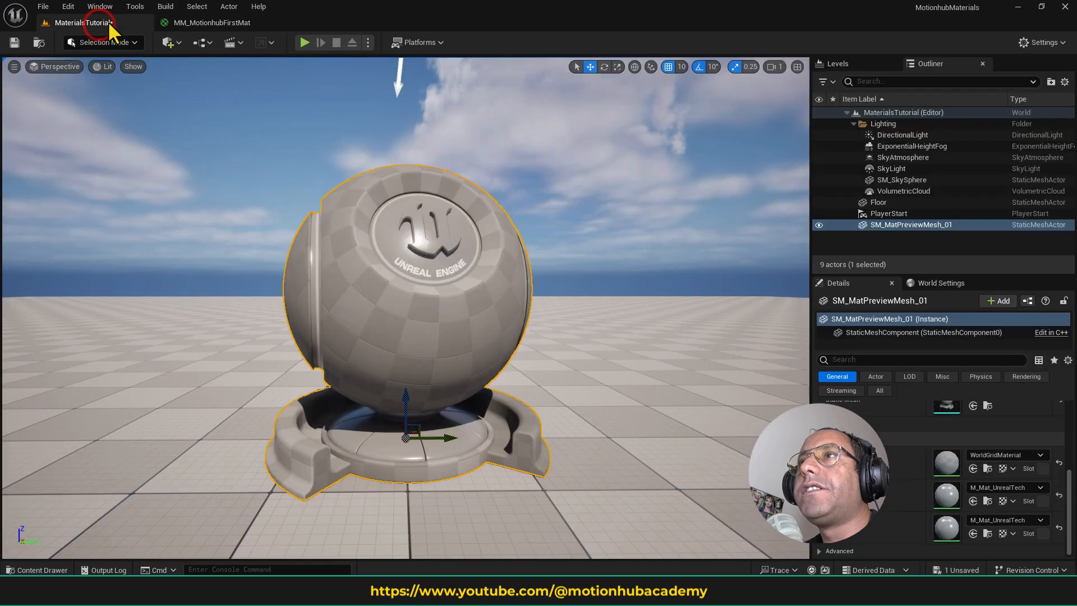
mouse_move(413, 387)
right_down()
mouse_move(413, 404)
mouse_move(414, 387)
right_up()
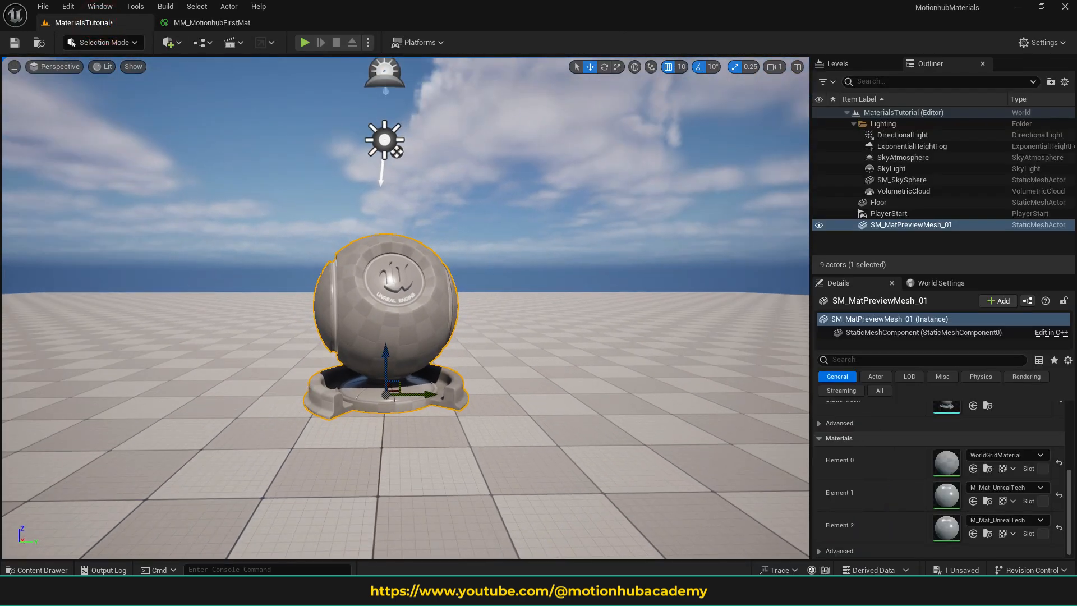
click(49, 570)
click(315, 316)
drag(314, 316, 398, 244)
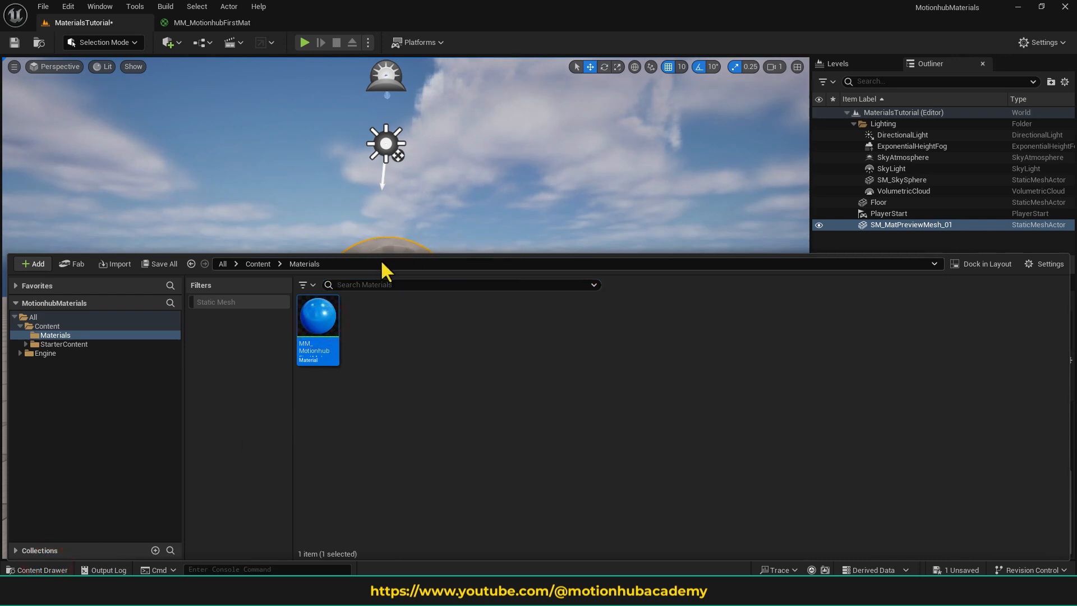
drag(328, 317, 408, 259)
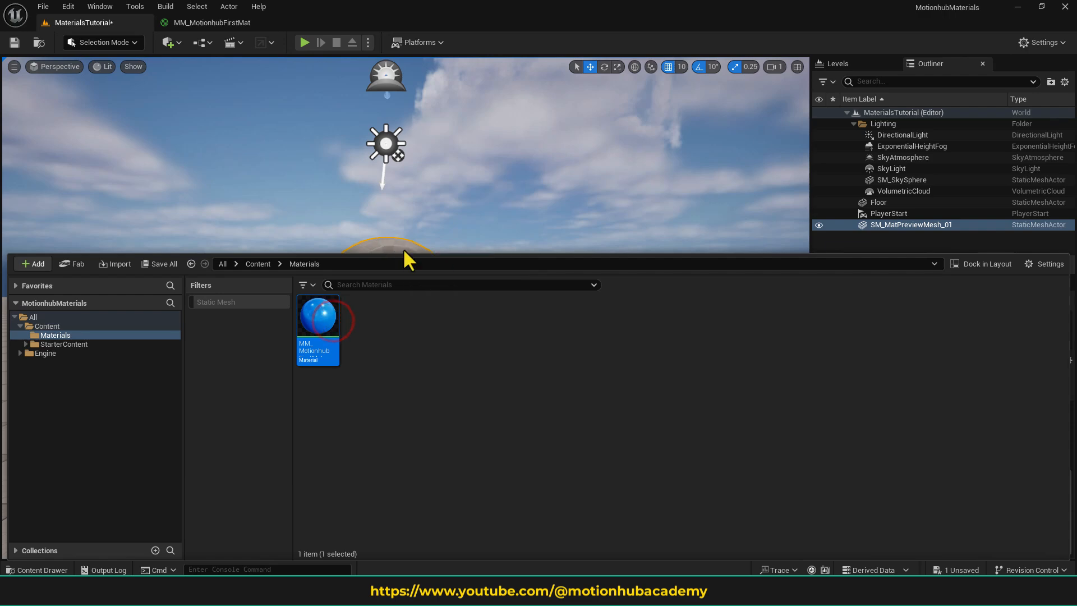
click(51, 570)
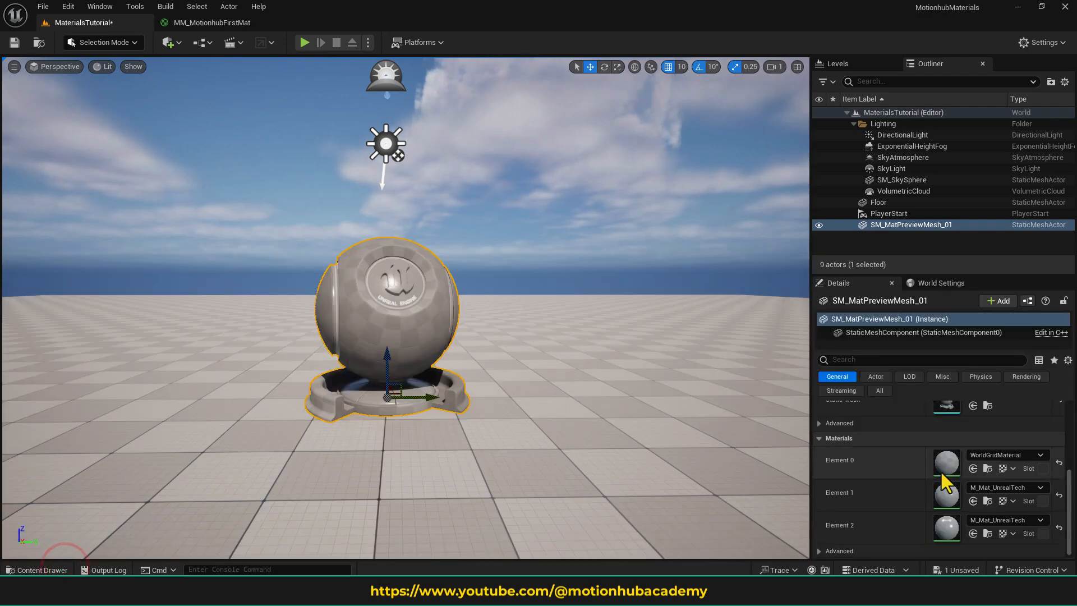
- Assign the selected MM_MotionhubFirstMat asset to material Element 0 of SM_MatPreviewMesh_01
click(49, 570)
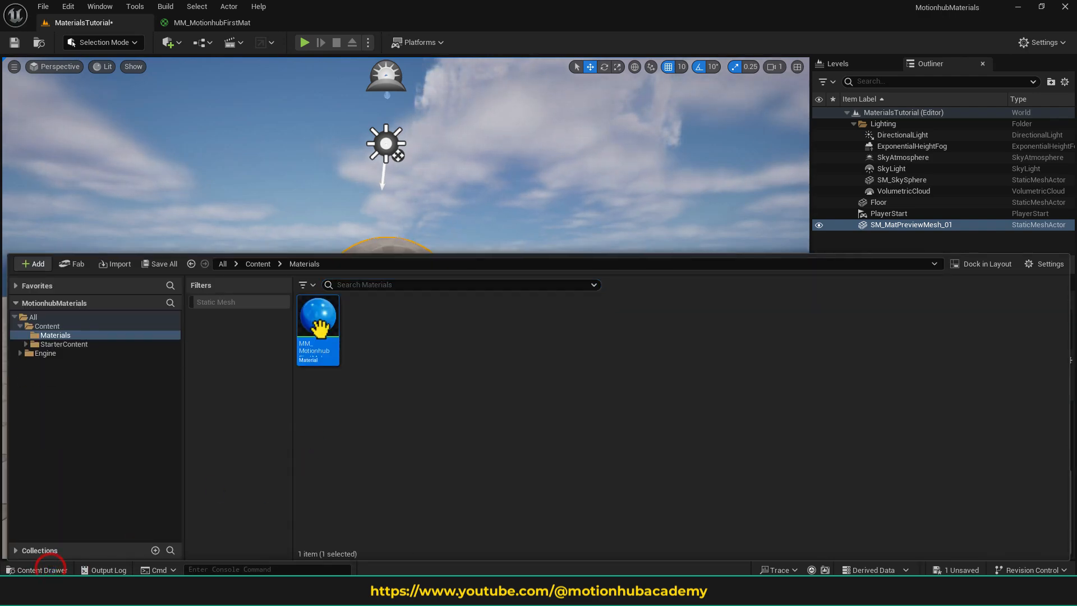
click(56, 569)
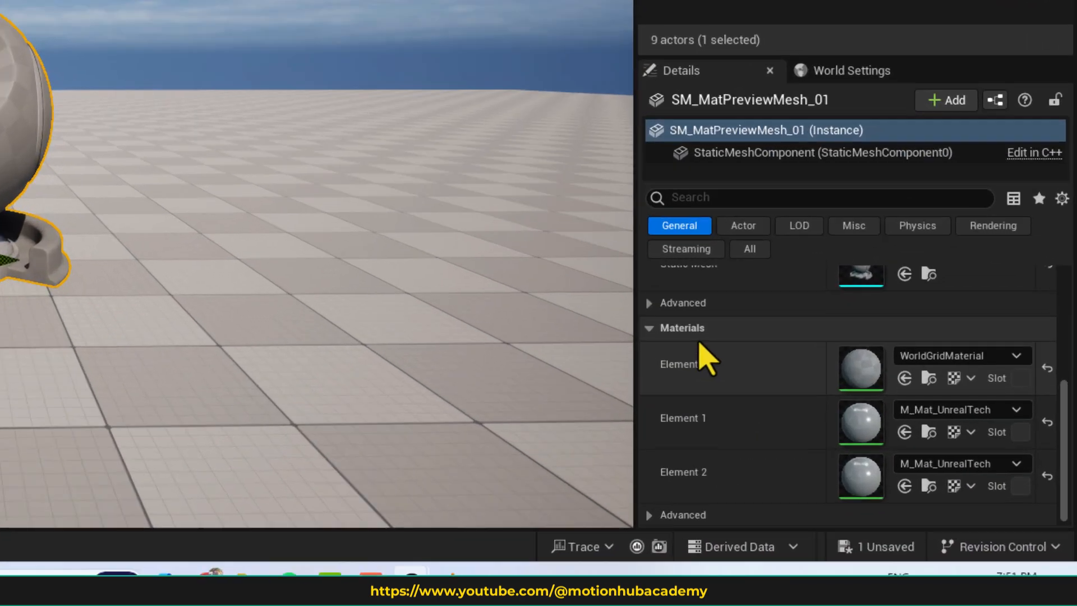
scroll(621, 256, down, 3)
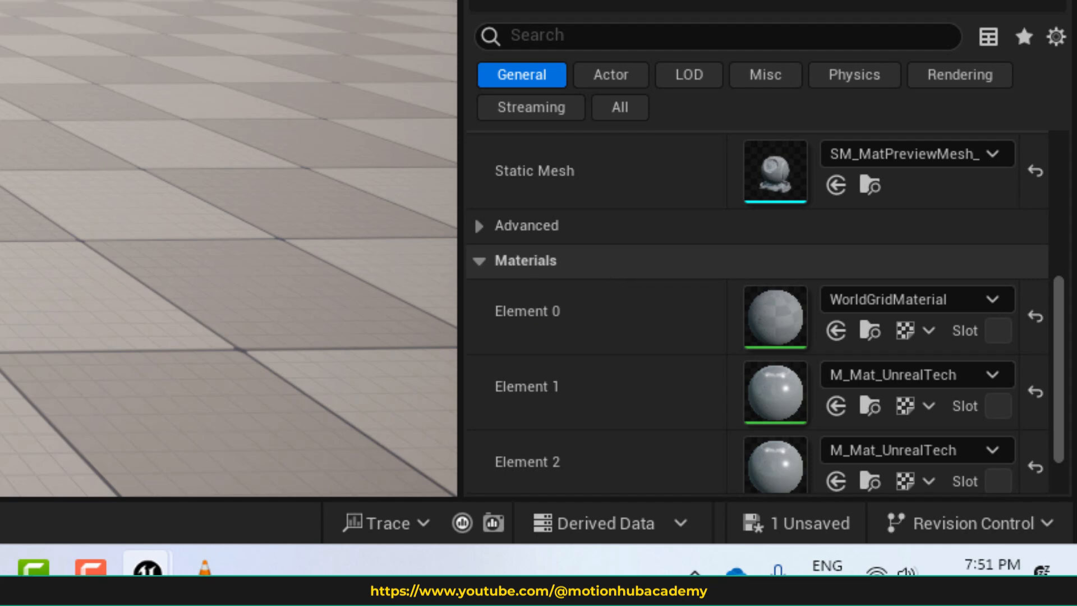
scroll(707, 350, down, 2)
scroll(673, 368, up, 2)
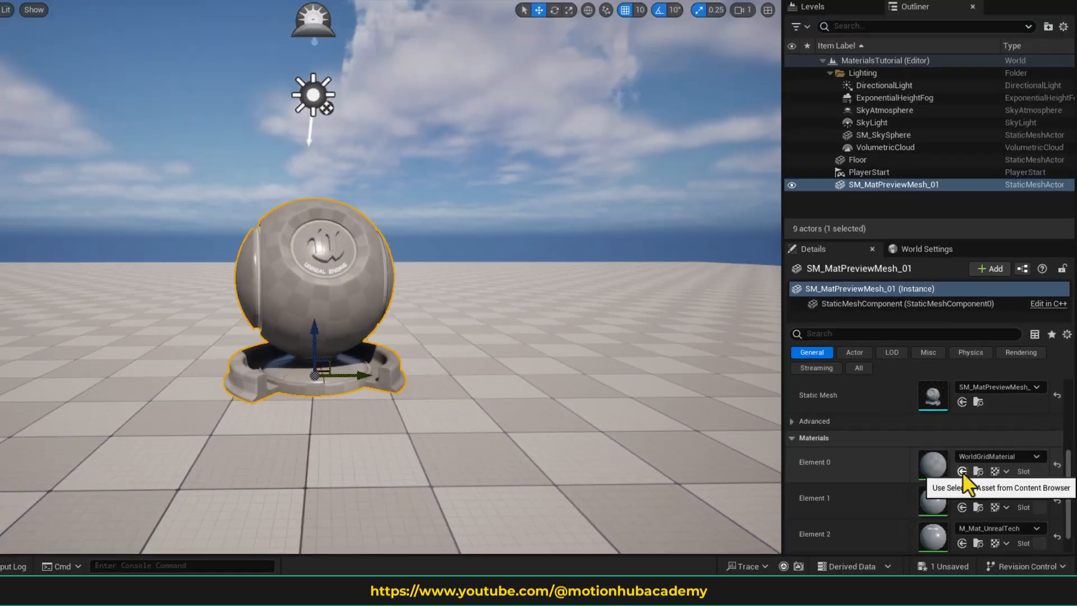
click(962, 471)
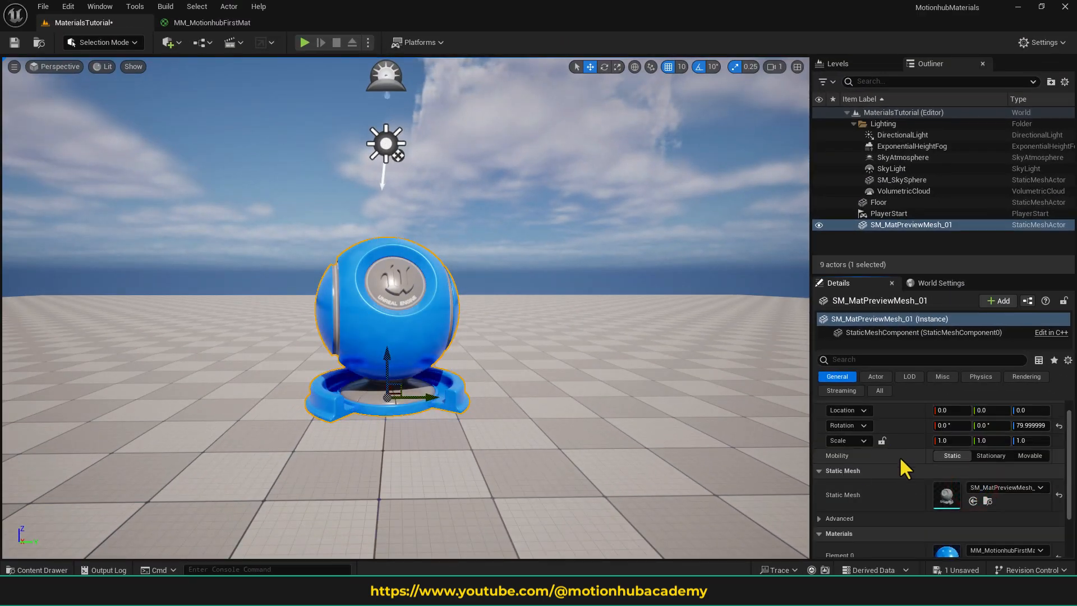
- Assign the selected MM_MotionhubFirstMat asset to material Element 1 of SM_MatPreviewMesh_01
scroll(875, 494, down, 2)
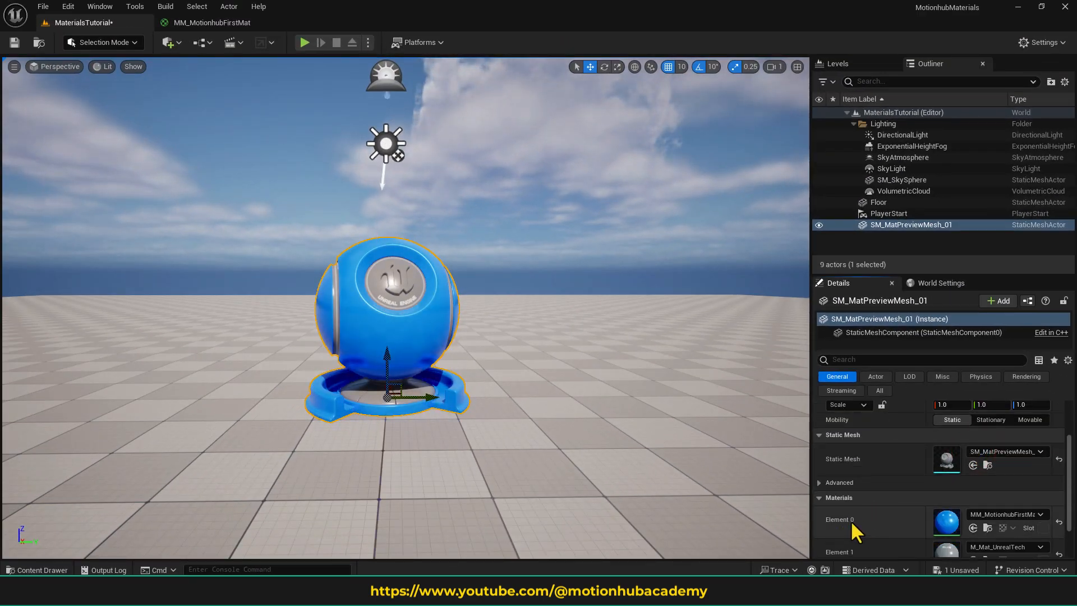
scroll(914, 511, down, 3)
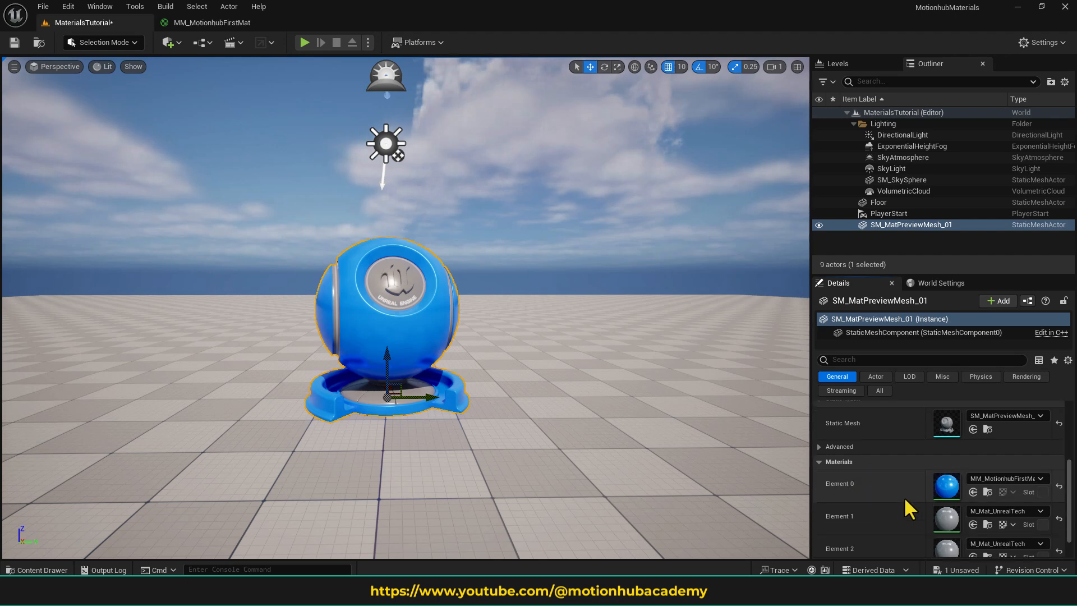
scroll(907, 493, down, 1)
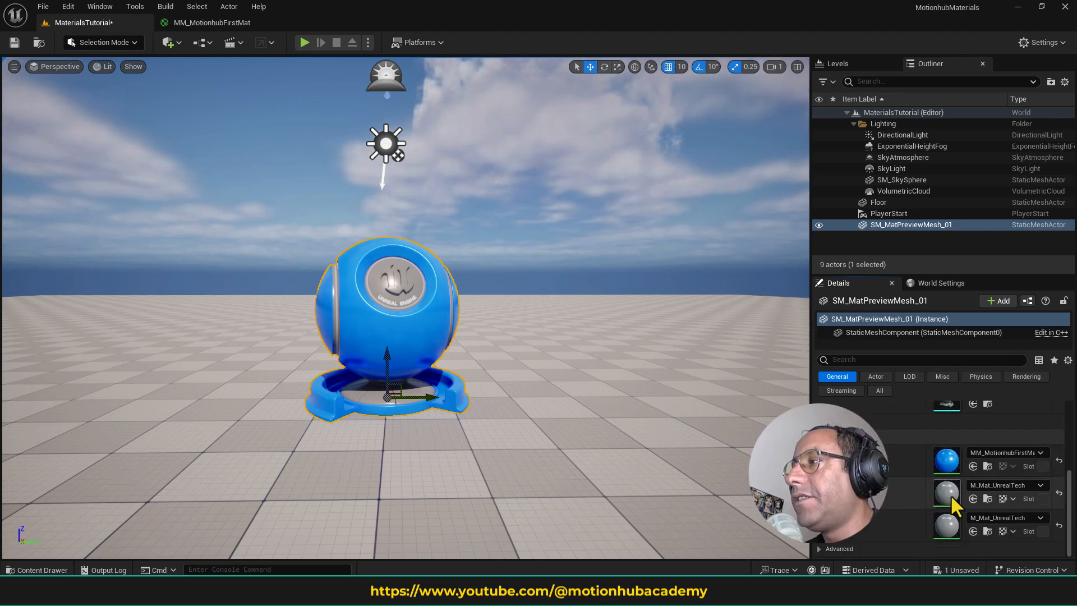
click(969, 499)
scroll(924, 519, up, 2)
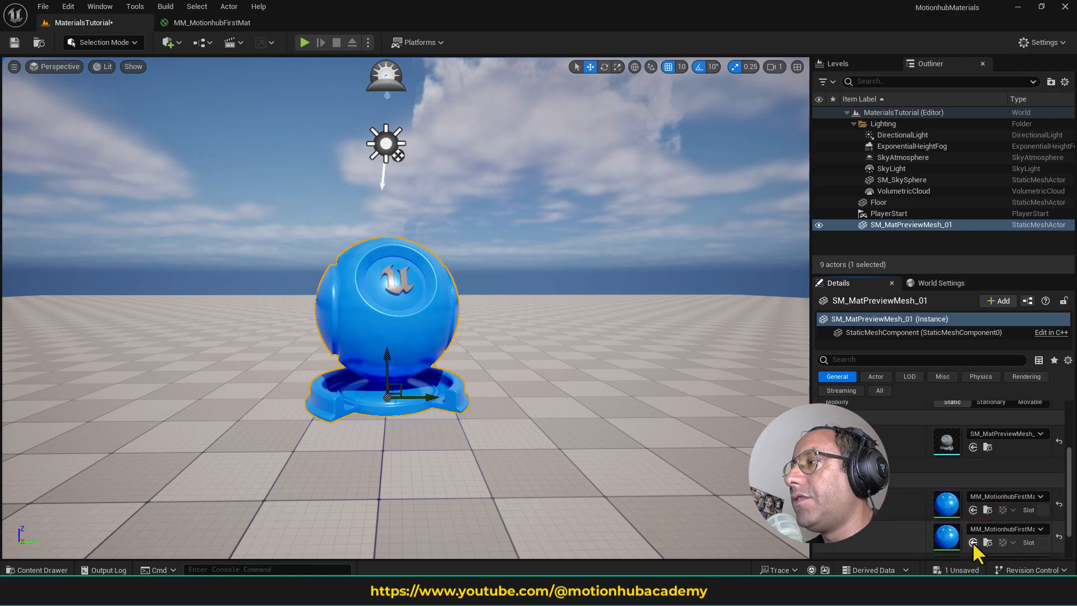
- Assign the selected MM_MotionhubFirstMat asset to material Element 2 of SM_MatPreviewMesh_01
scroll(916, 524, down, 2)
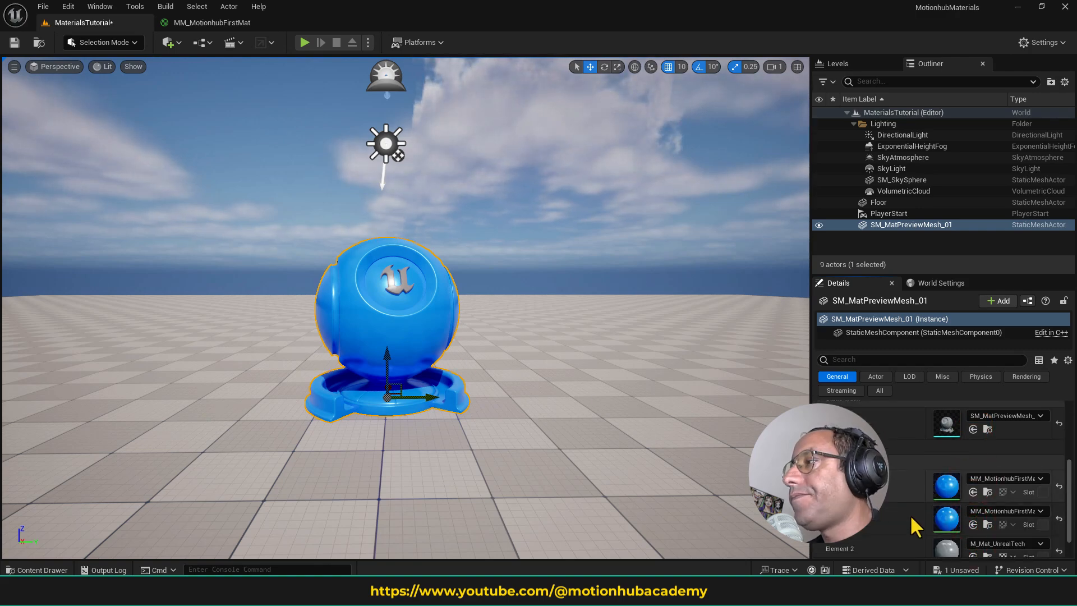
click(974, 531)
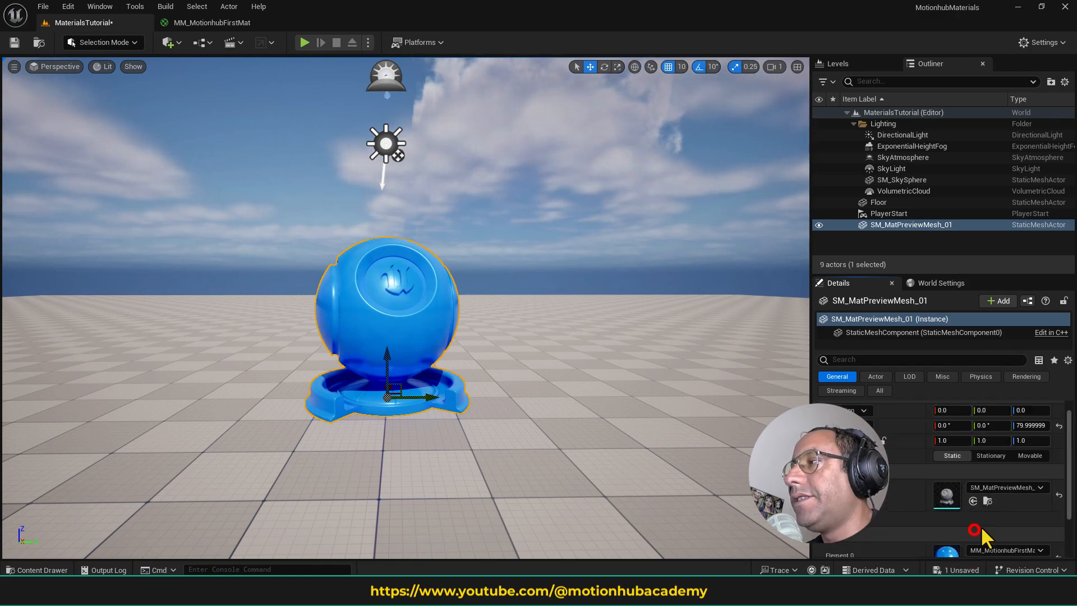
- Reduce the Content Drawer's height so the mesh is uncovered and place MM_MotionhubFirstMat on the preview mesh's base
click(47, 567)
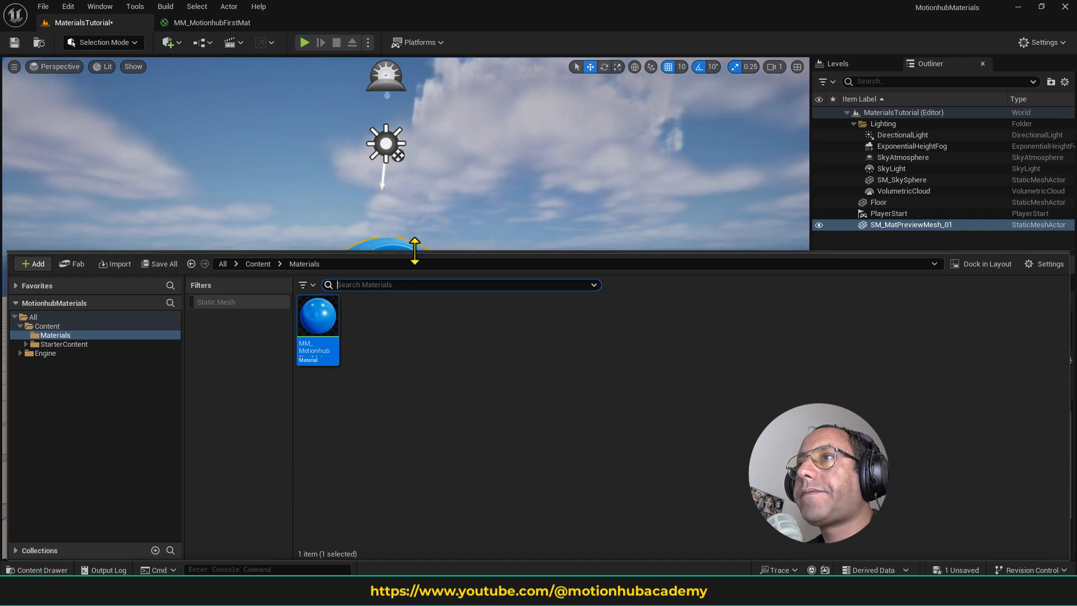
drag(415, 252, 416, 440)
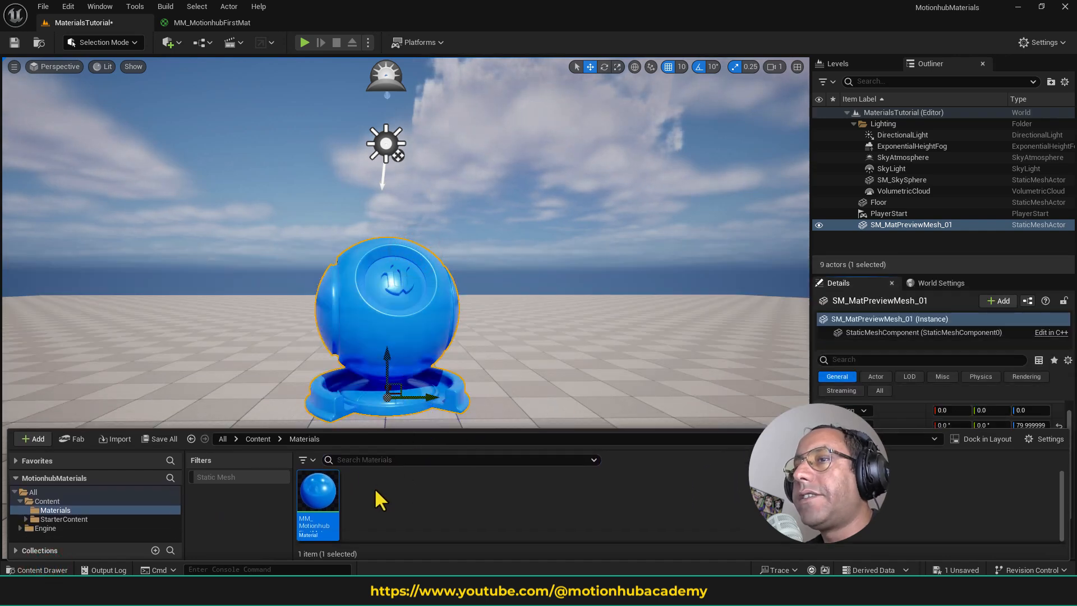
drag(317, 496, 359, 387)
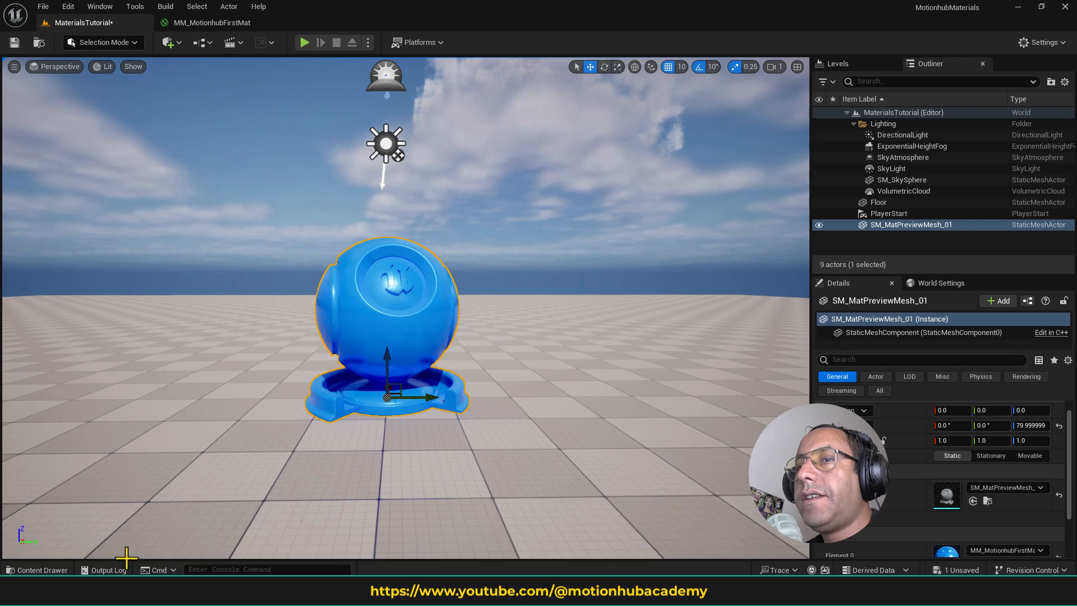
- Duplicate MM_MotionhubFirstMat in the Materials folder and open the copy in the material editor
click(65, 570)
click(363, 503)
click(318, 494)
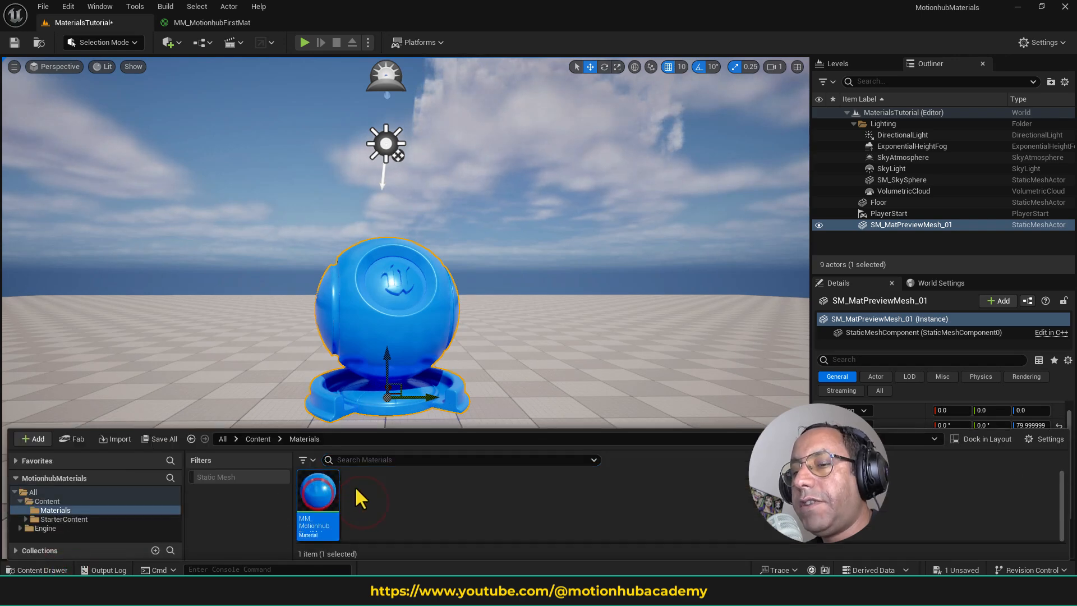
key(ctrl+d)
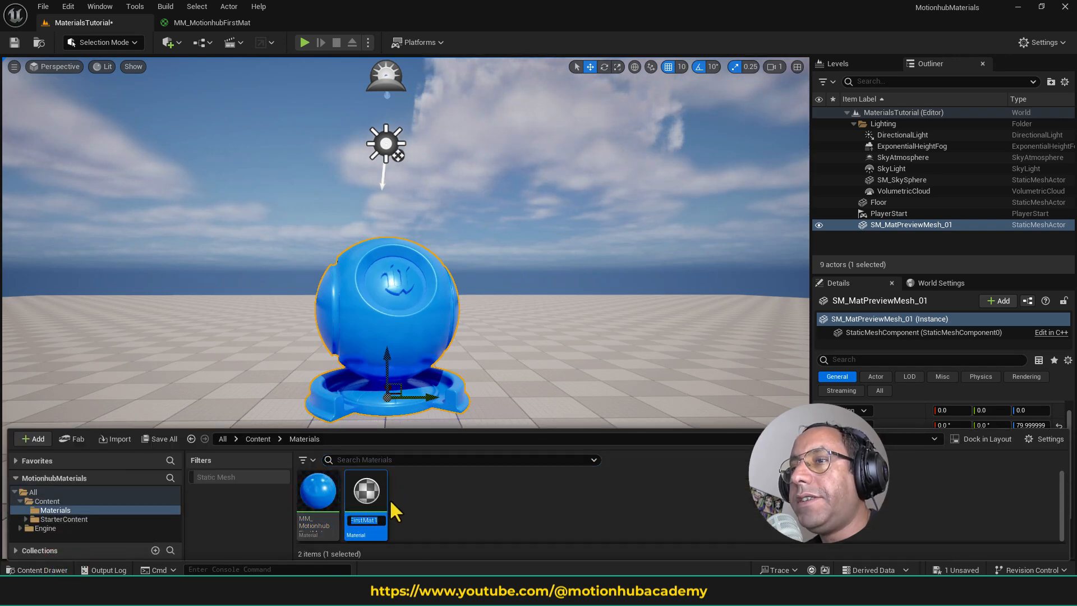
click(368, 493)
double_click(368, 492)
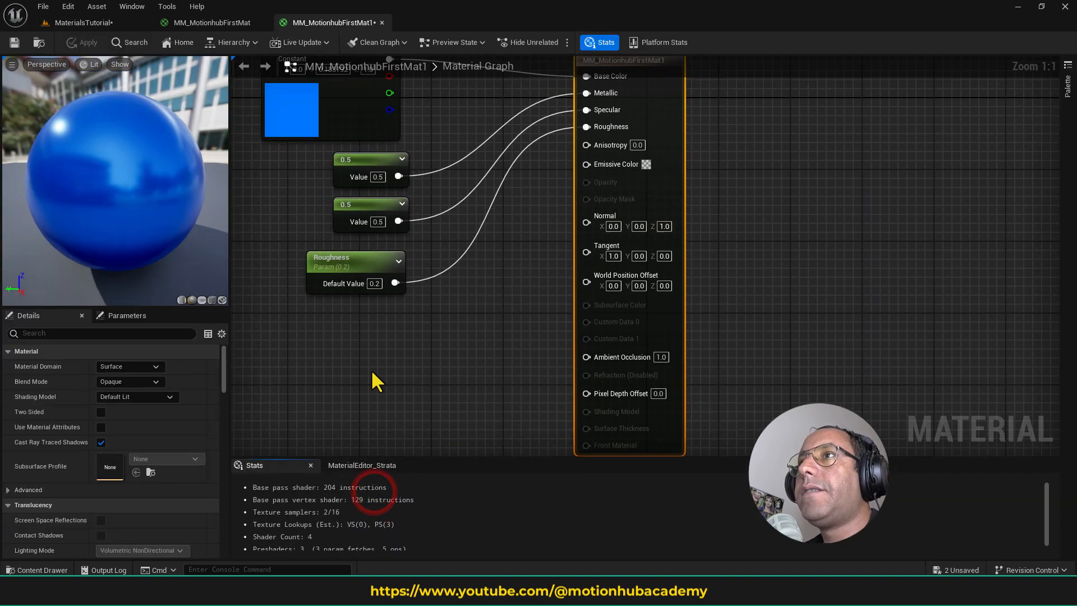
- Set the Base Color constant of MM_MotionhubFirstMat1 to orange (R 1.0, G 0.119809, B 0.0) and save the material
click(321, 275)
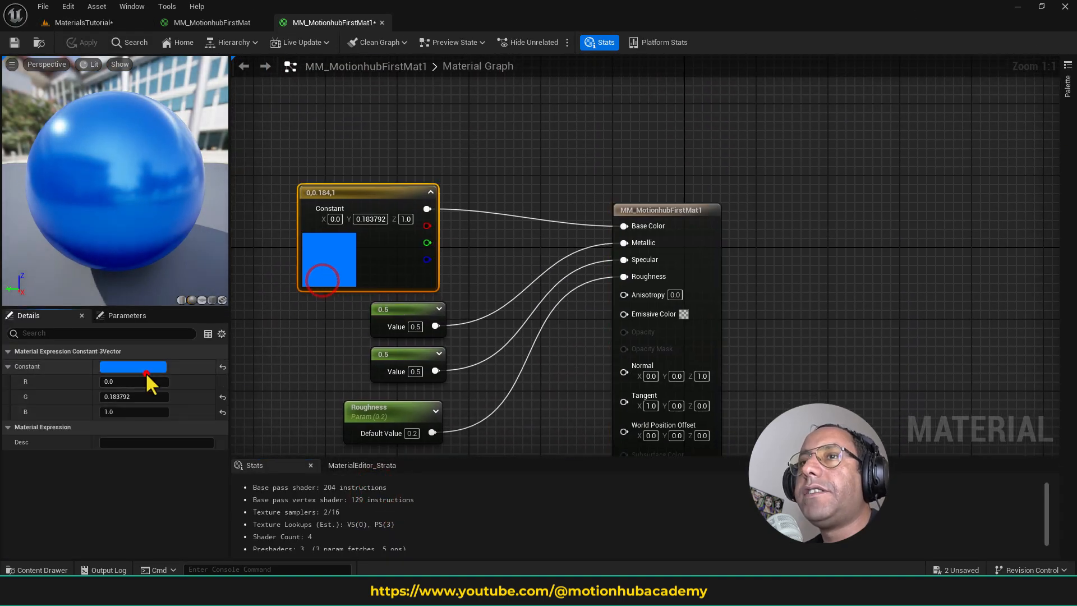
click(147, 369)
drag(234, 375, 278, 385)
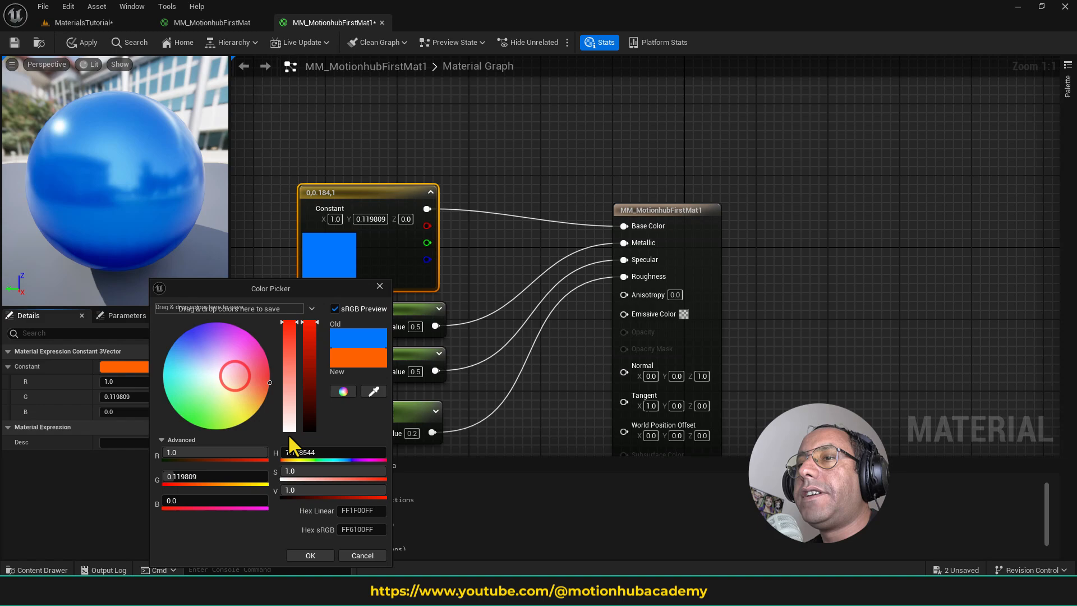
click(315, 554)
click(16, 43)
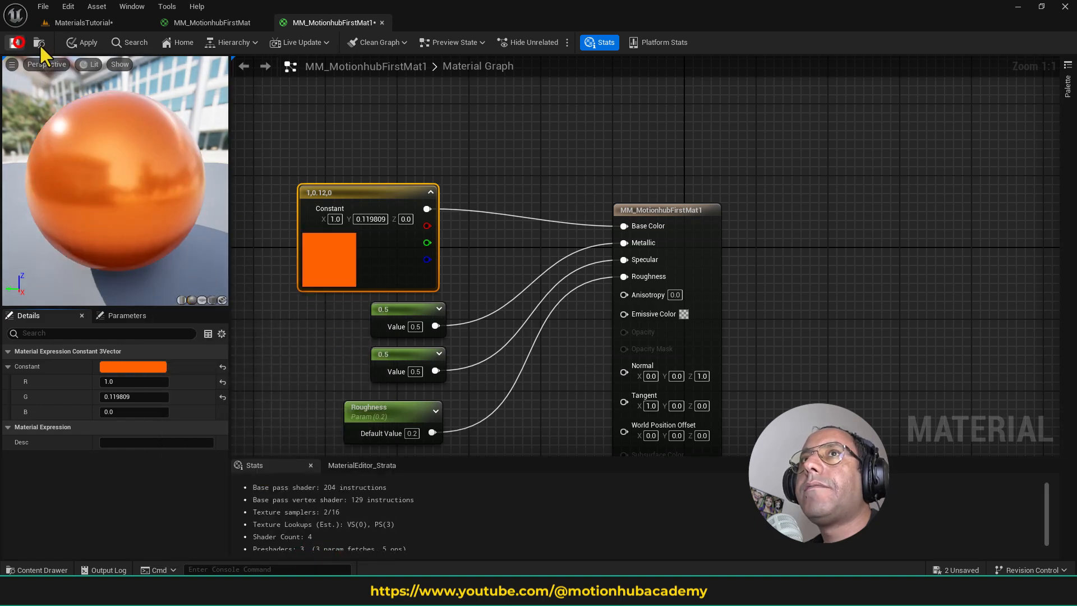
- Switch to the MaterialsTutorial level and apply the orange MM_MotionhubFirstMat1 to the inner surface of the preview mesh
click(103, 19)
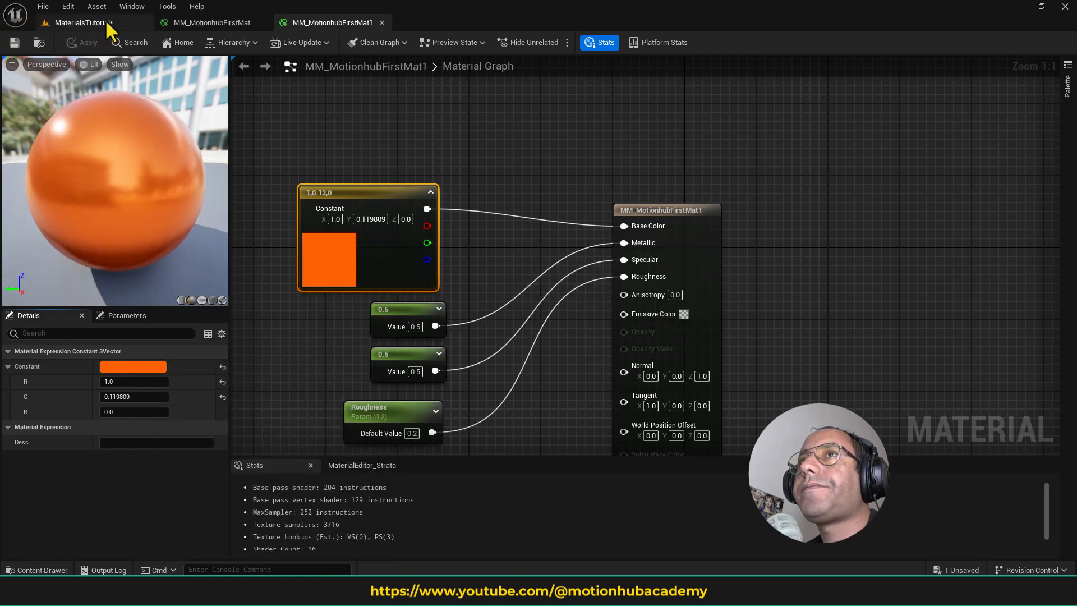
click(57, 568)
drag(366, 491, 407, 315)
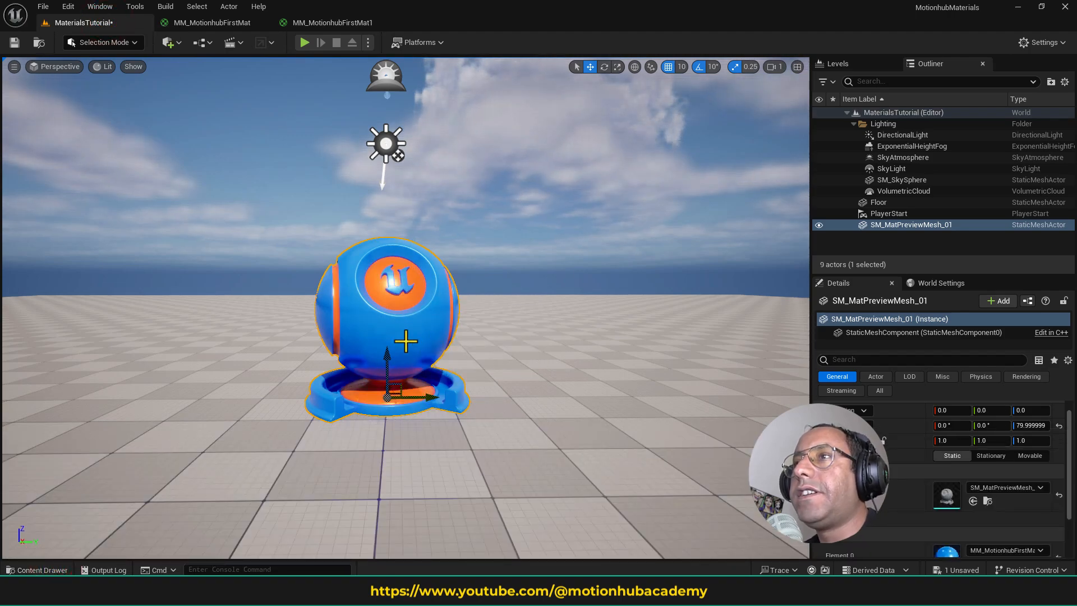
mouse_move(460, 321)
right_down()
mouse_move(469, 331)
mouse_move(458, 320)
right_up()
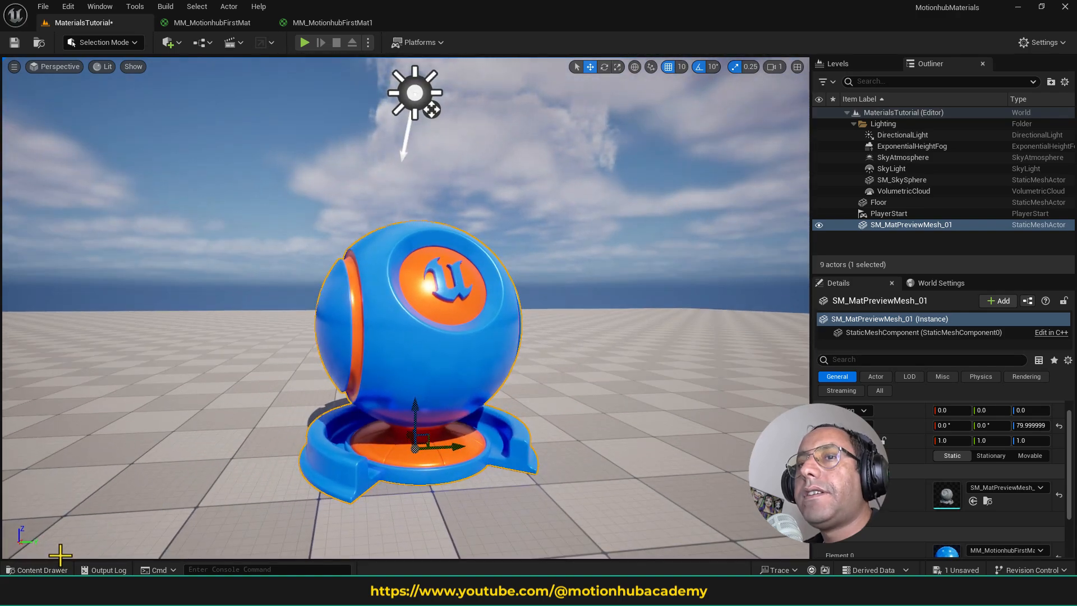
- Duplicate the orange MM_MotionhubFirstMat1 in the Materials folder and open the copy in the material editor
click(50, 569)
click(440, 491)
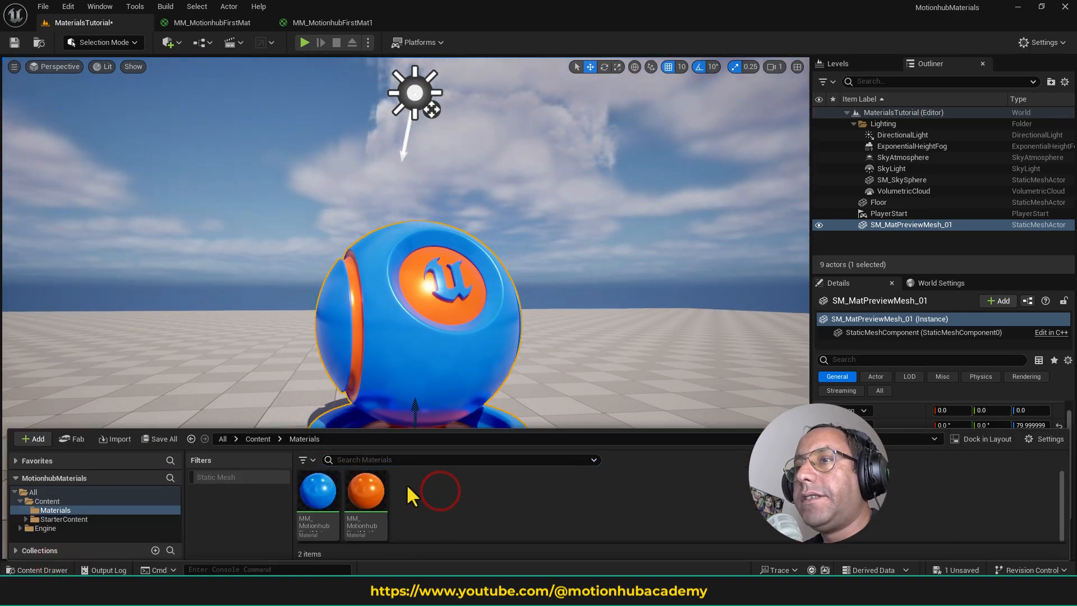
click(383, 482)
key(ctrl+d)
click(419, 498)
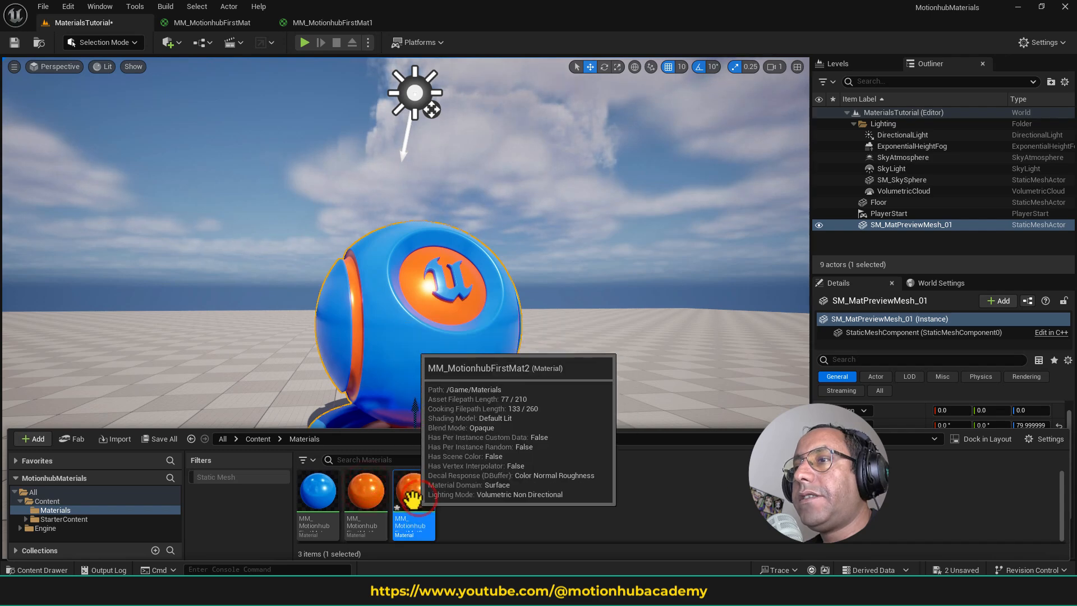
double_click(413, 498)
- Set the Base Color constant of MM_MotionhubFirstMat2 to near-white (R 0.901729, G 1.0, B 0.905014) and save the material
click(303, 121)
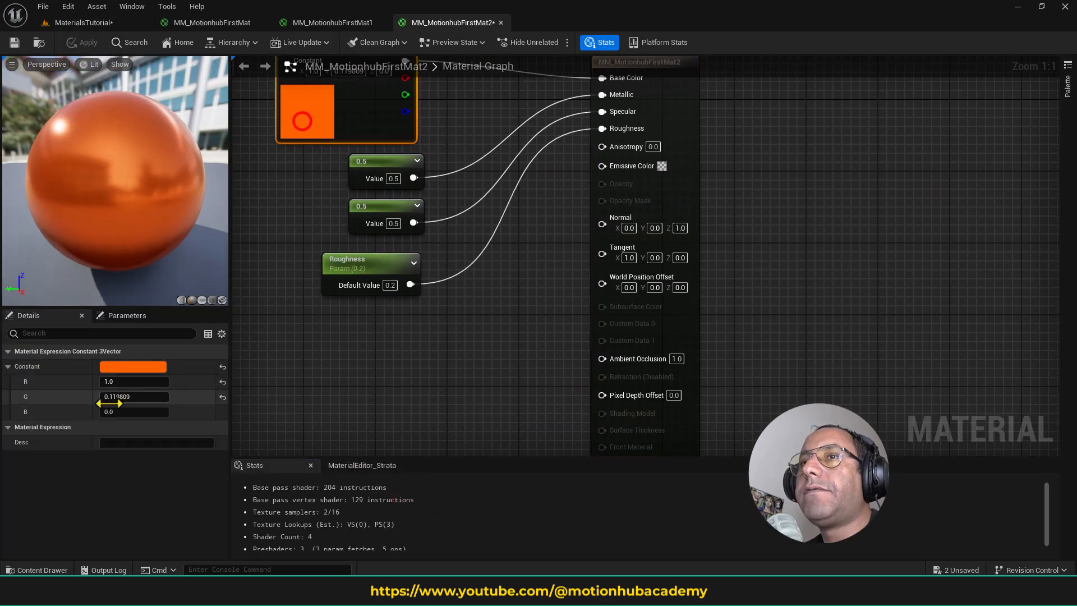
click(144, 369)
drag(230, 384, 208, 381)
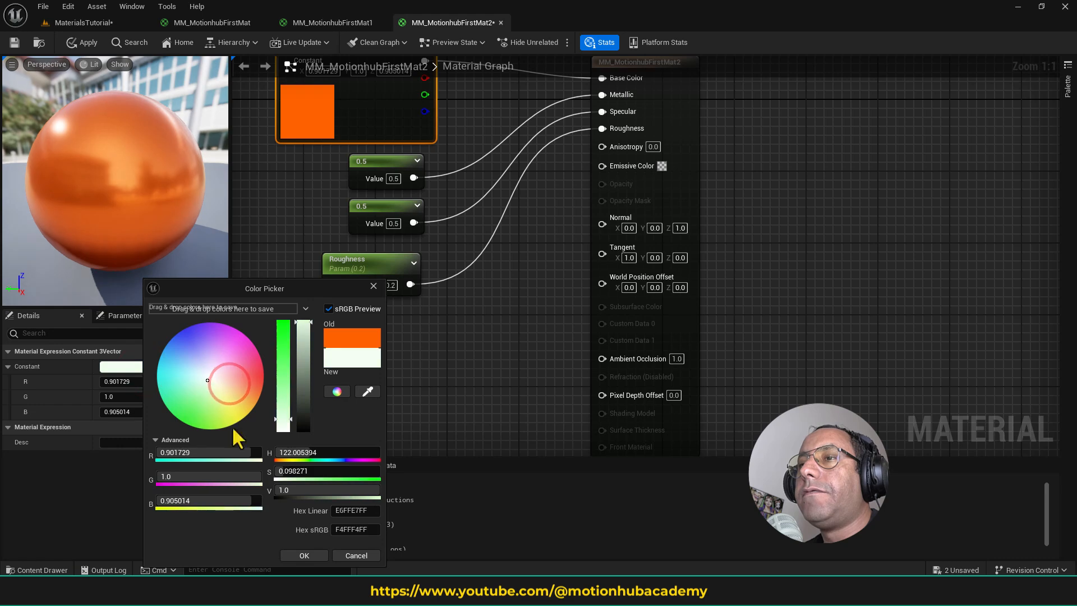
click(305, 555)
click(15, 43)
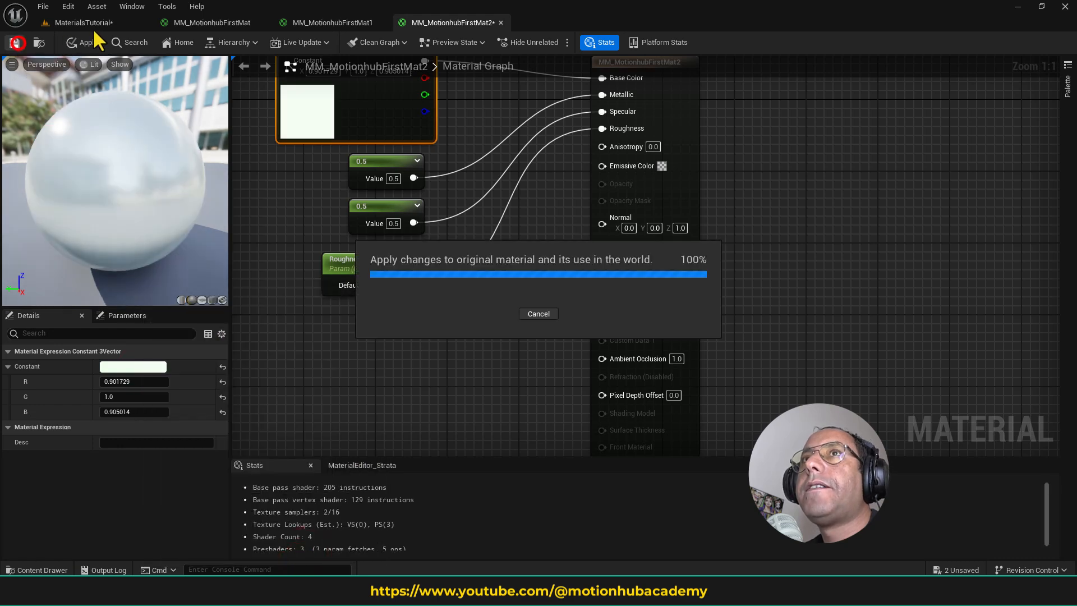
- Return to the MaterialsTutorial level, apply the white MM_MotionhubFirstMat2 to the preview mesh's Unreal logo and deselect the mesh
click(83, 22)
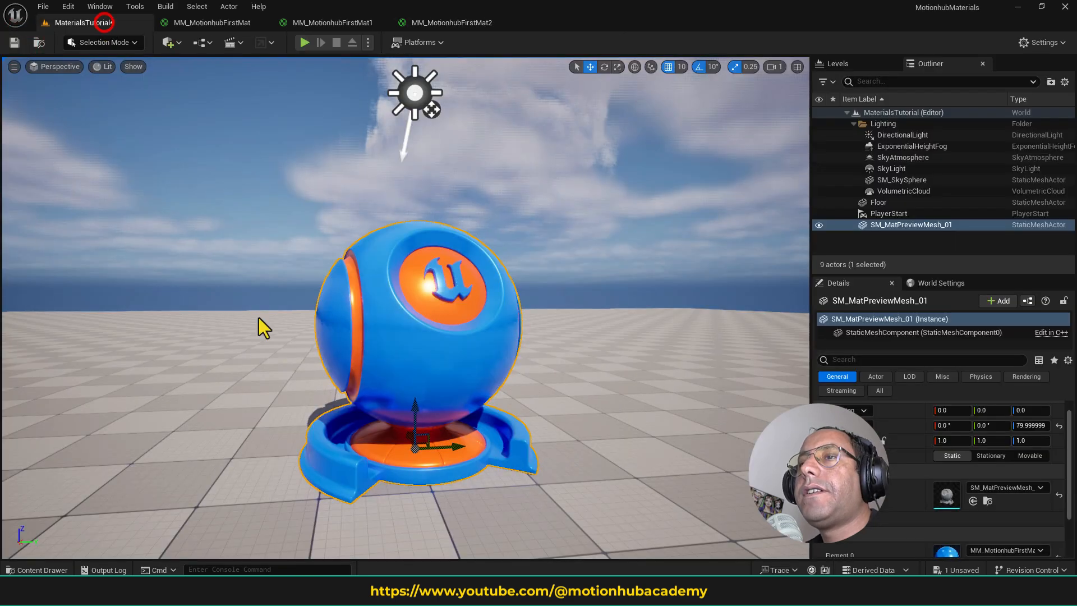
click(51, 569)
drag(413, 530, 468, 296)
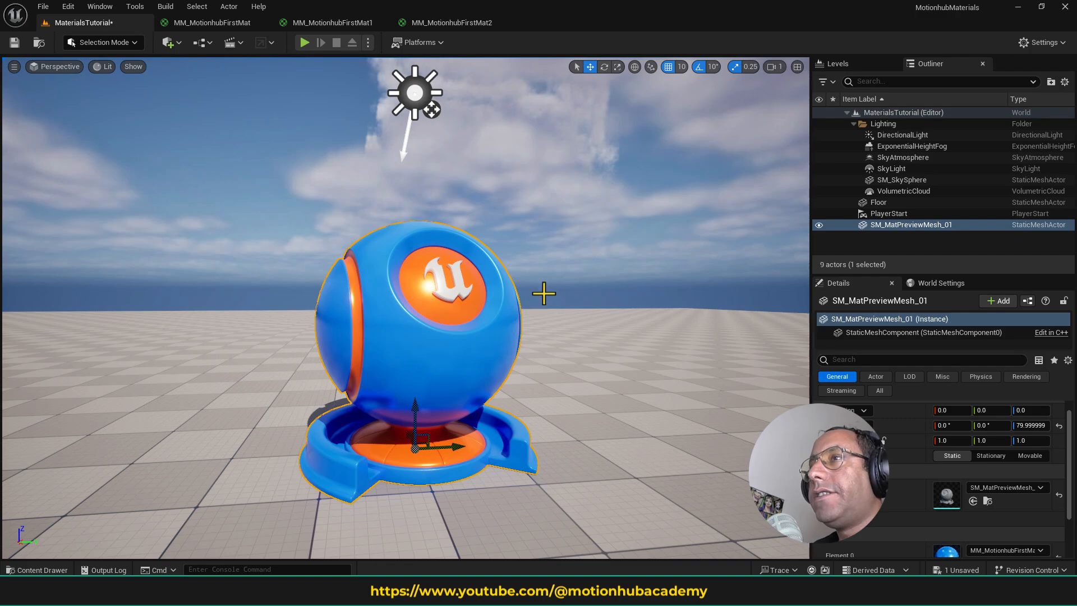
click(563, 273)
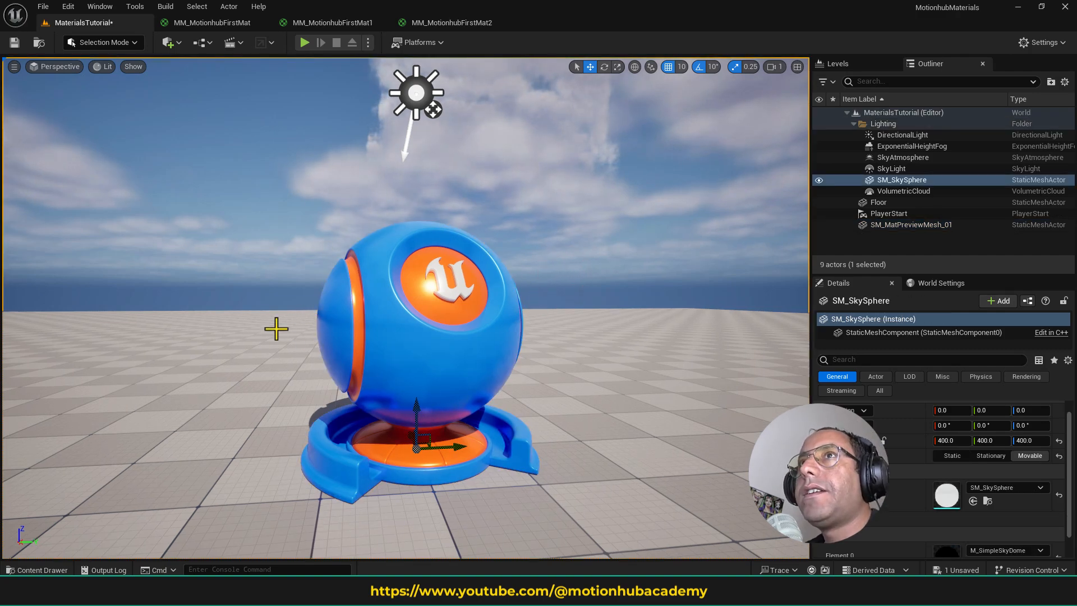
- Close the MM_MotionhubFirstMat2 and MM_MotionhubFirstMat1 editors and return to the MM_MotionhubFirstMat graph
click(480, 22)
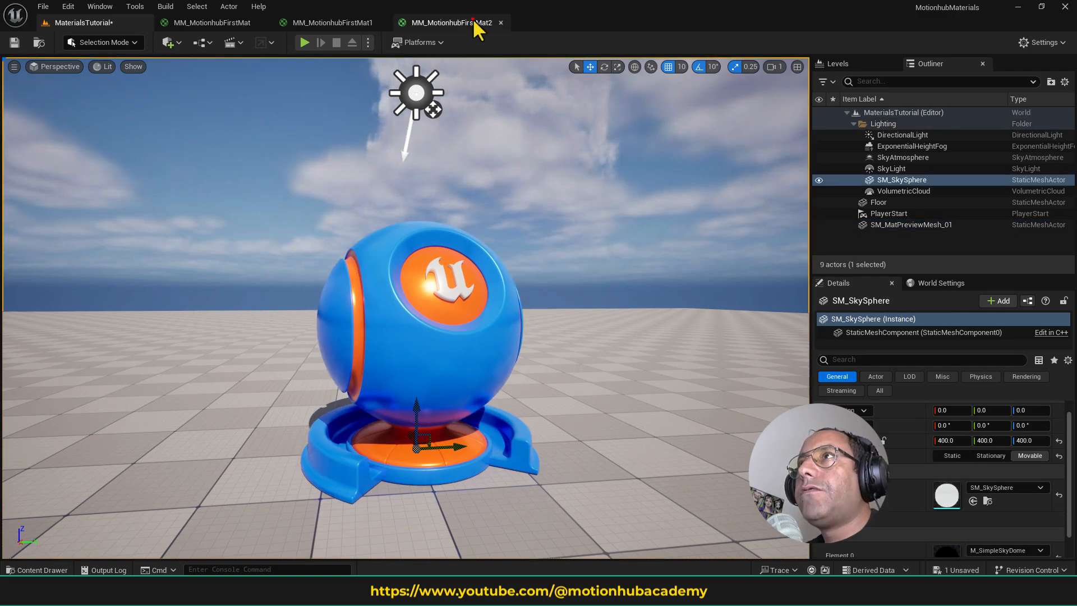
click(498, 22)
click(380, 22)
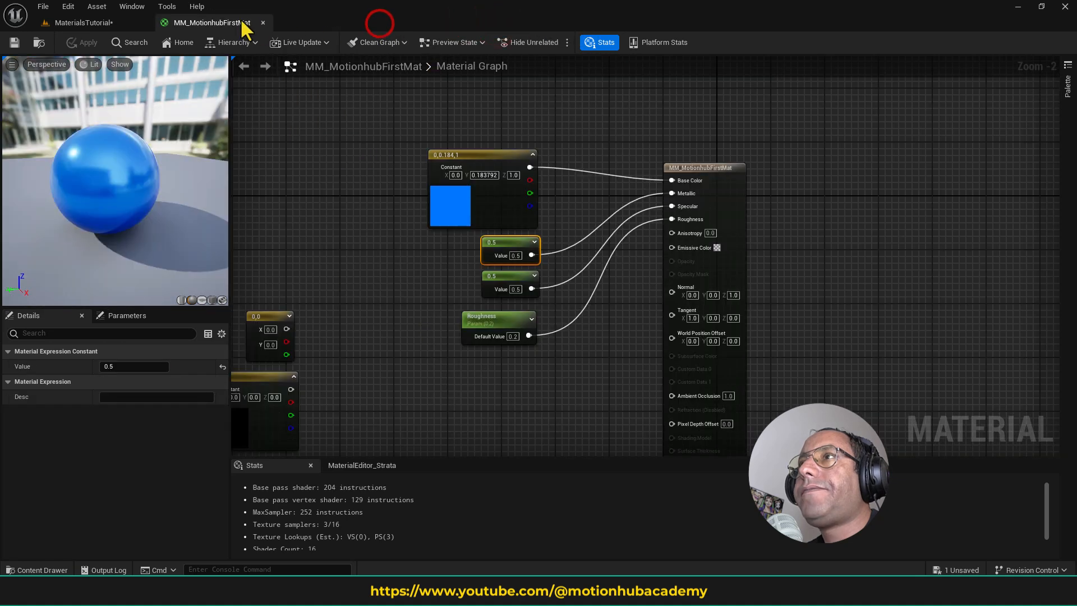
- Move the four nodes feeding Base Color, Metallic, Specular and Roughness upward together to free space below them
scroll(330, 181, down, 2)
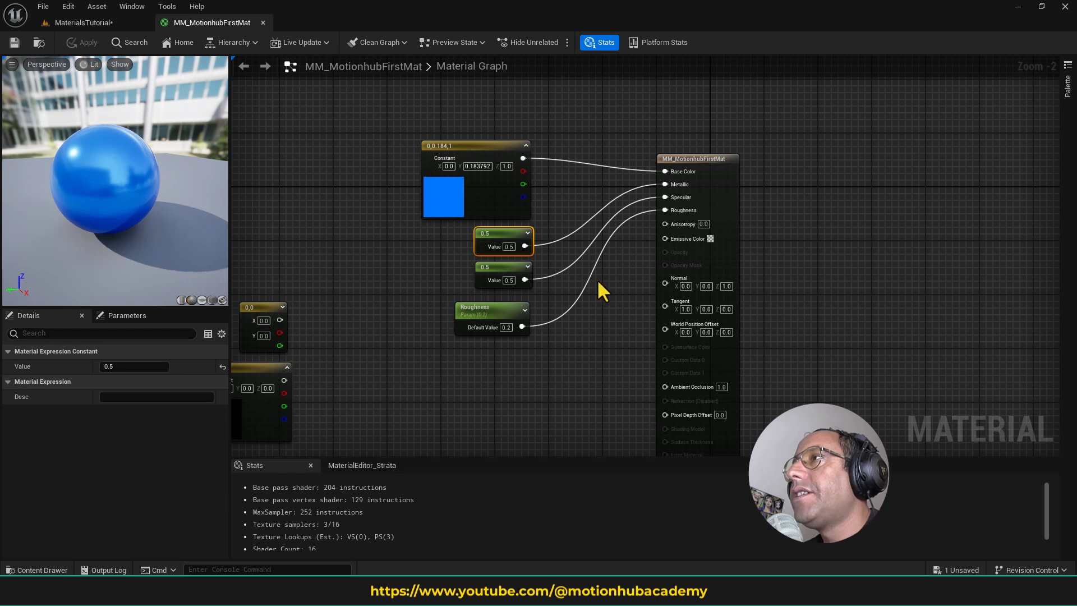
mouse_move(620, 281)
right_down()
mouse_move(630, 262)
mouse_move(644, 275)
mouse_move(615, 283)
right_up()
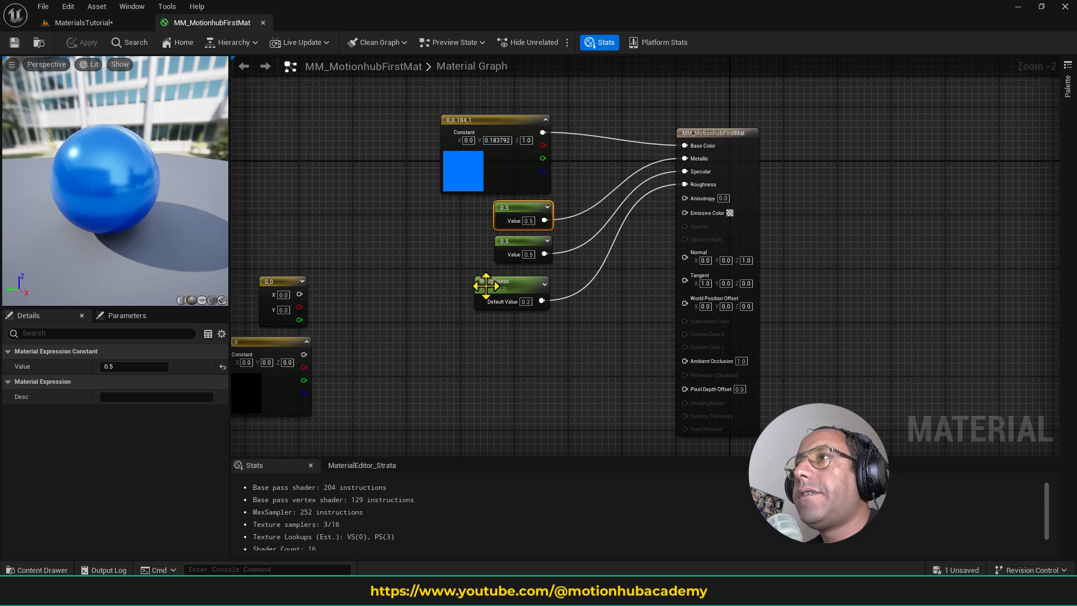
drag(424, 129, 543, 302)
drag(514, 166, 515, 128)
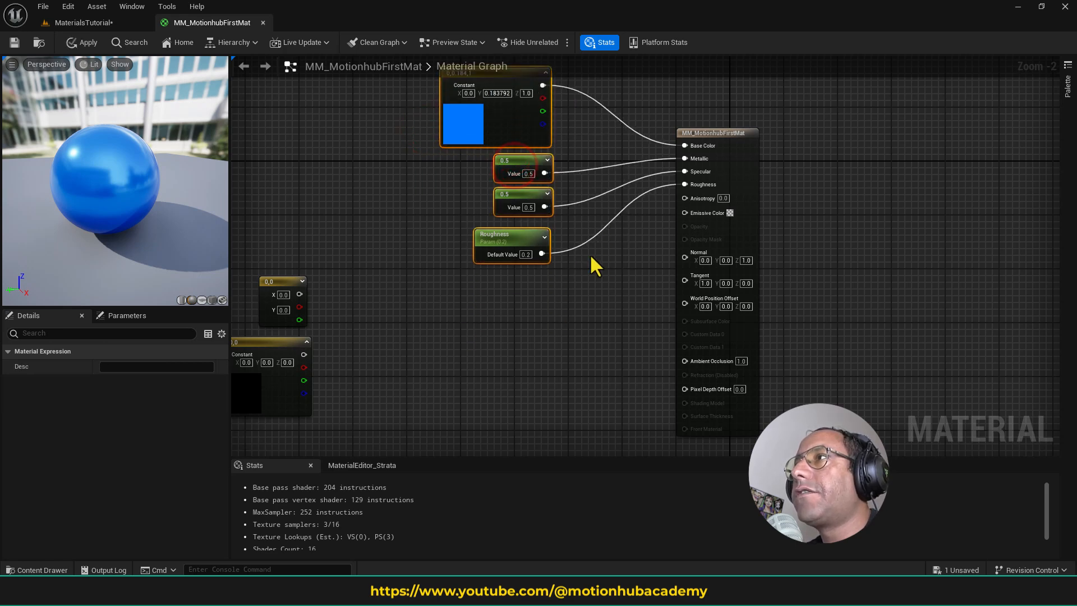
right_drag(590, 254, 580, 301)
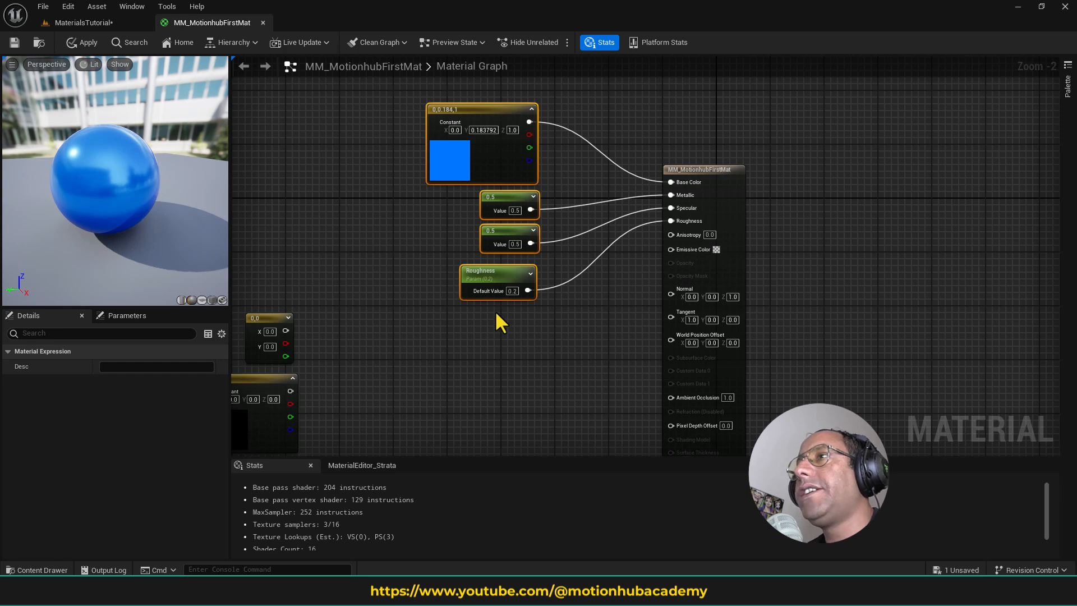
- Add a Constant3Vector node below the Roughness parameter and select it
right_click(456, 328)
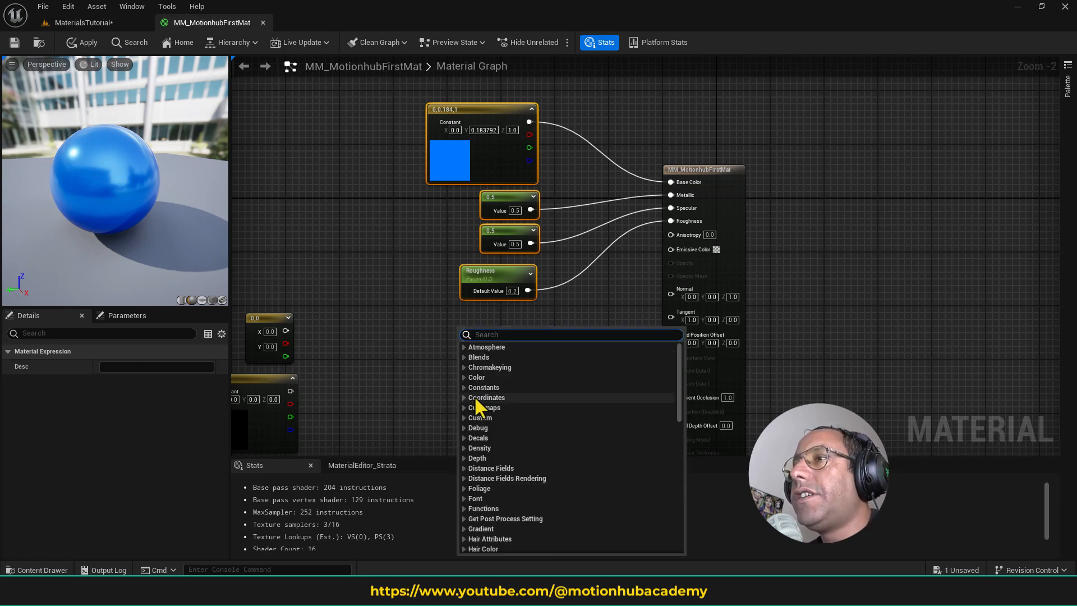
click(463, 387)
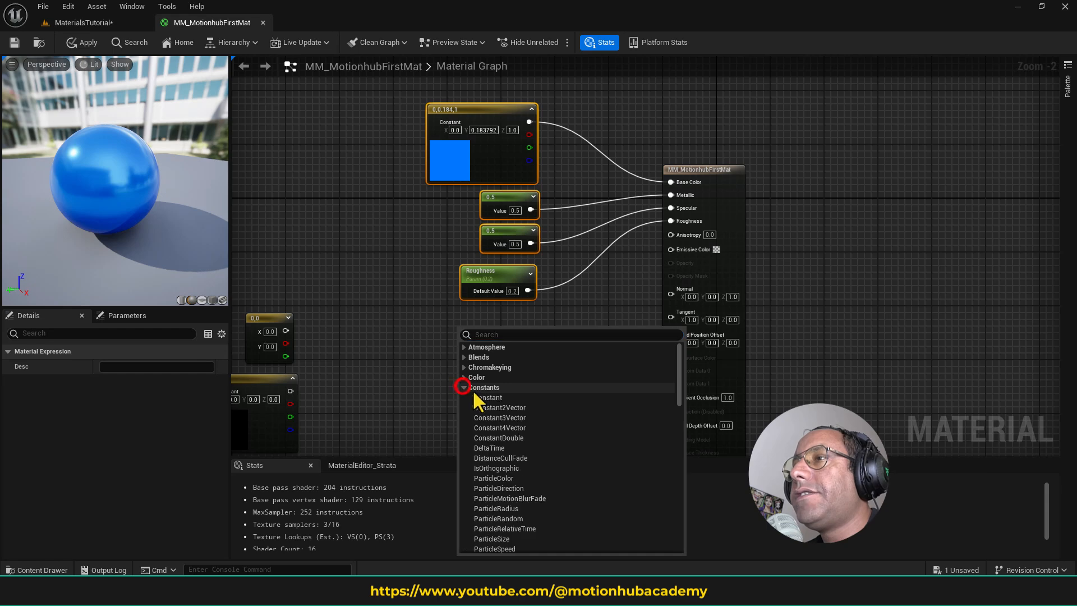
click(514, 417)
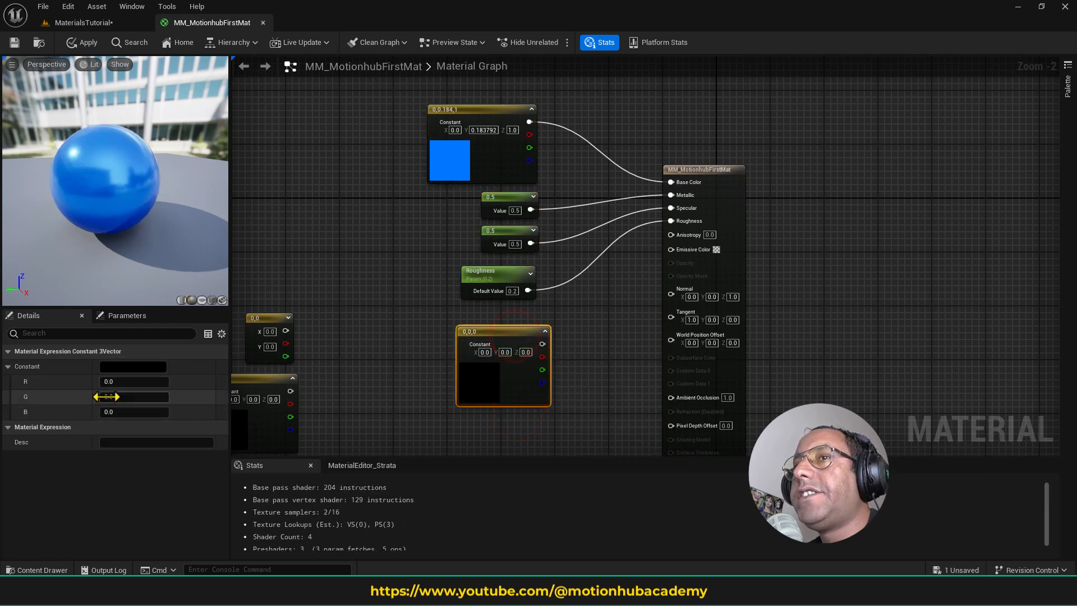
click(497, 382)
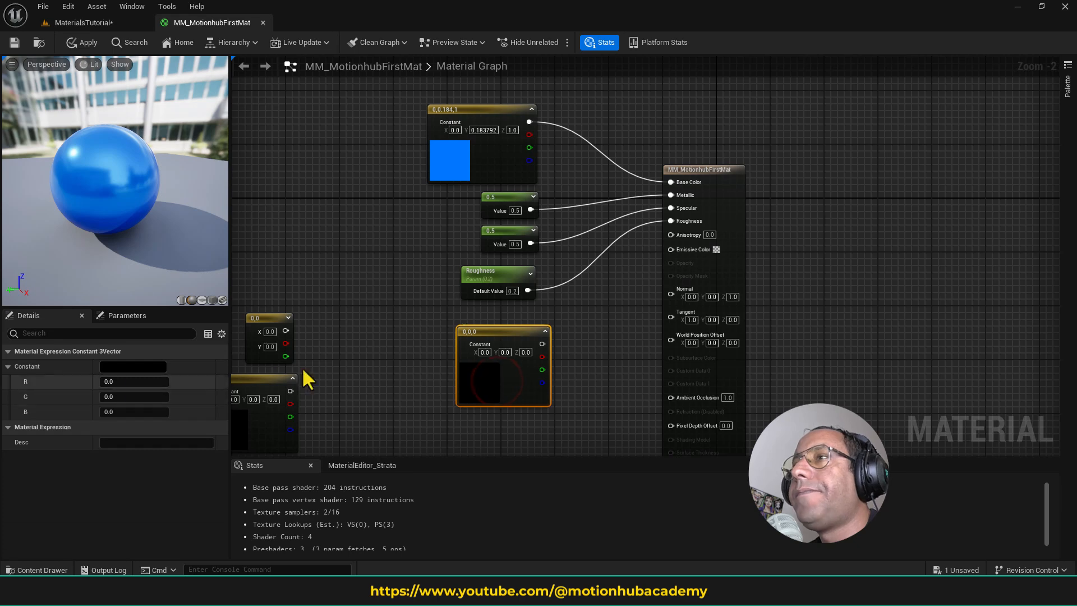
- Set the new Constant3Vector to yellow (R 1.0, G 0.941159, B 0.0) and connect its output to Emissive Color
double_click(478, 388)
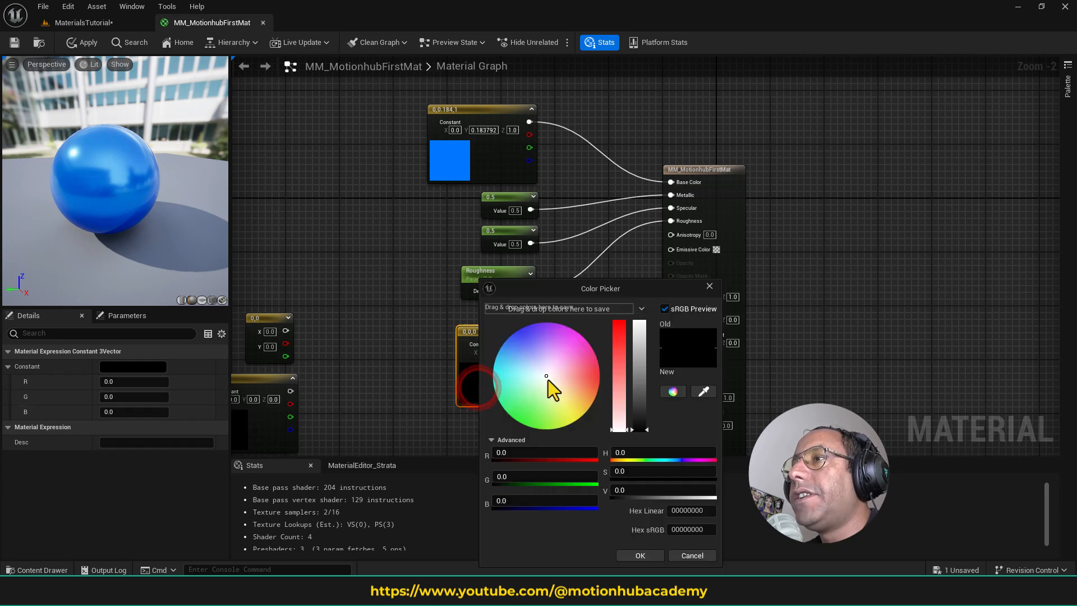
drag(548, 379, 578, 422)
click(654, 554)
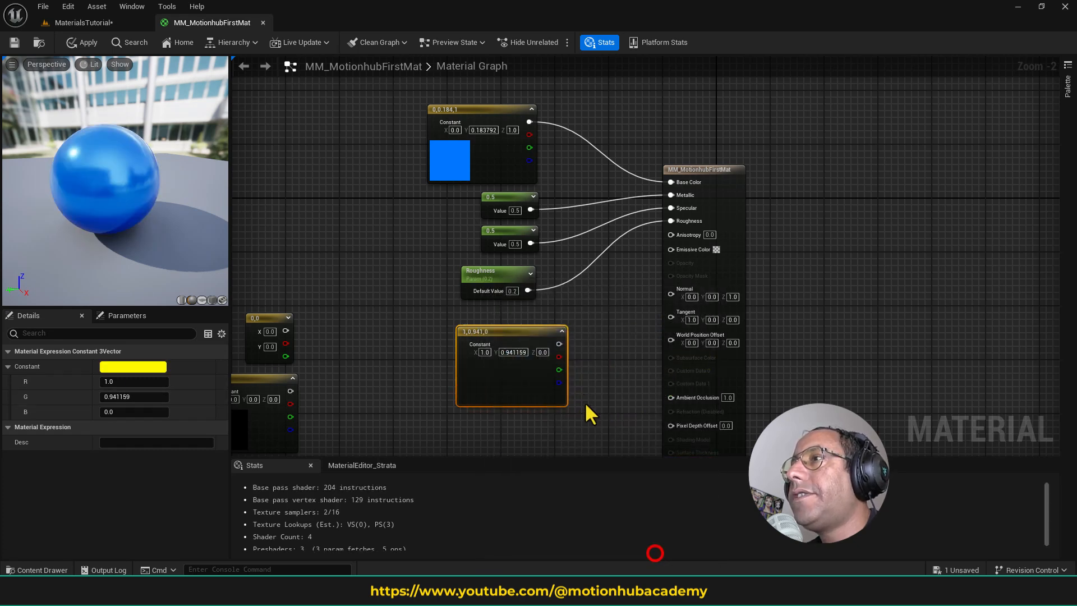
drag(559, 344, 696, 251)
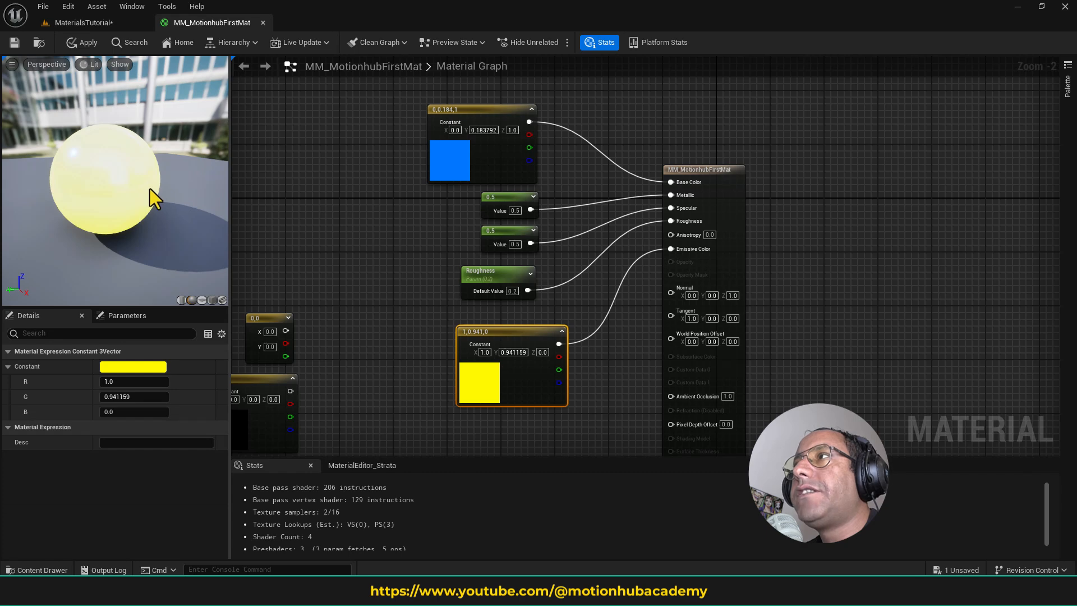
- Move the yellow Constant3Vector node up beneath the Roughness parameter to line it up with the other input nodes, and deselect it
drag(530, 331, 501, 317)
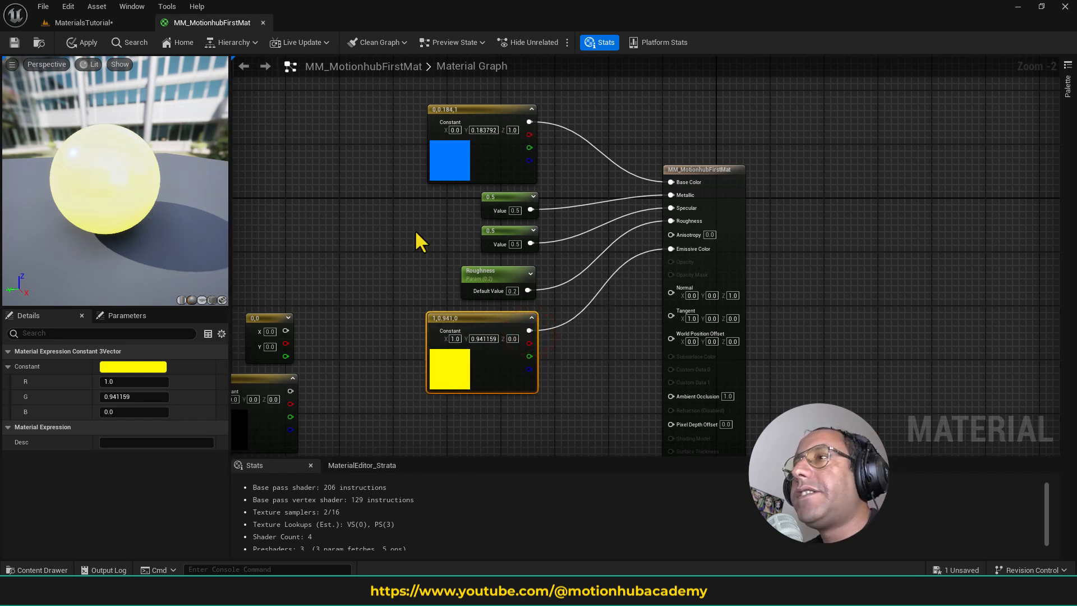
right_drag(623, 349, 666, 307)
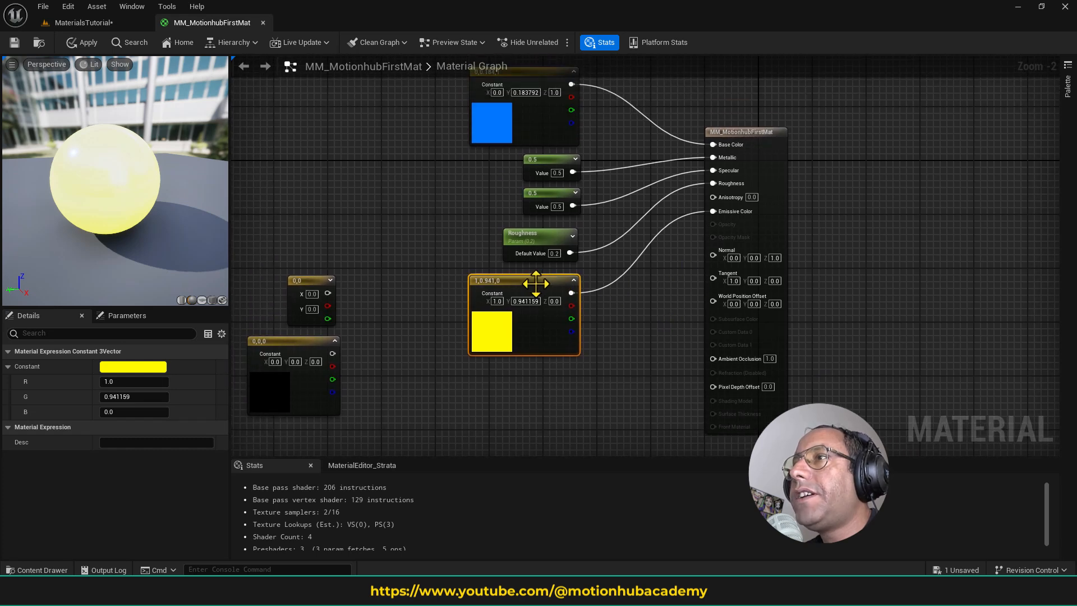
click(512, 387)
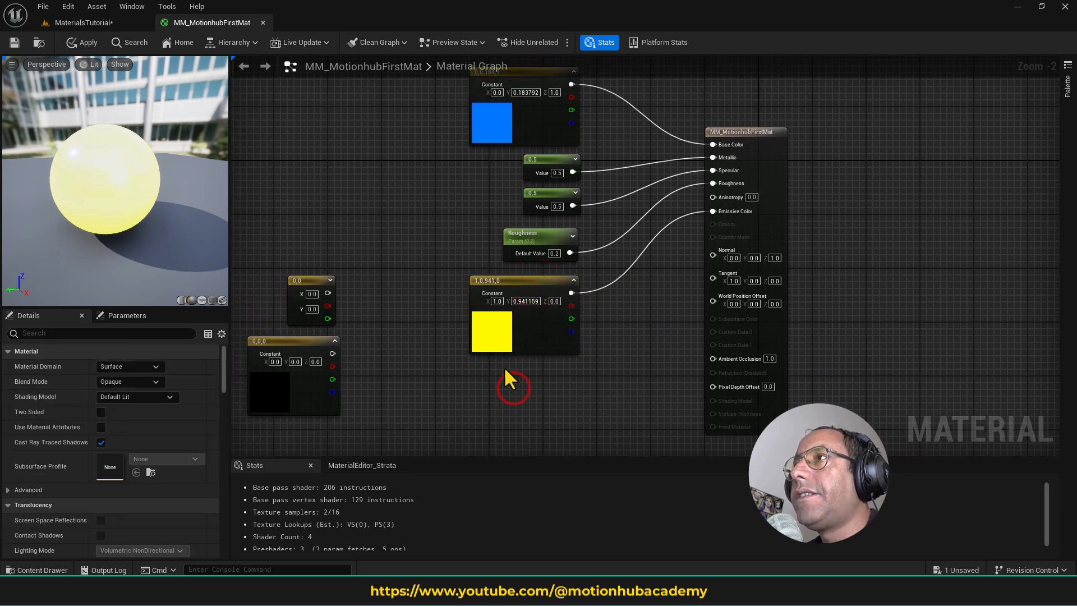
- Add a Constant node and place it directly below the yellow Constant3Vector
right_click(477, 393)
click(486, 222)
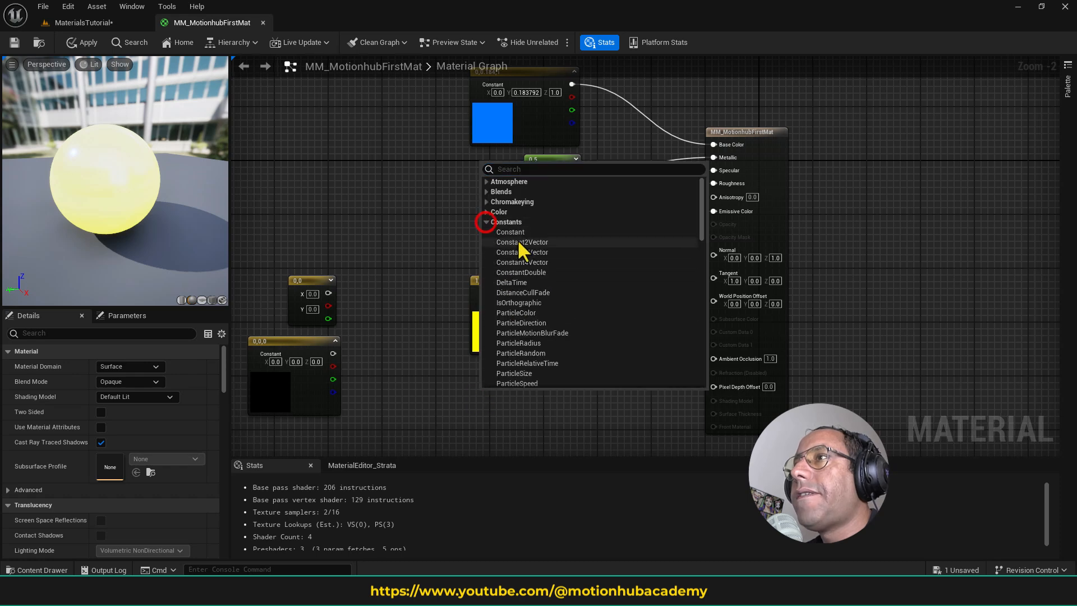
click(511, 232)
drag(516, 402, 563, 379)
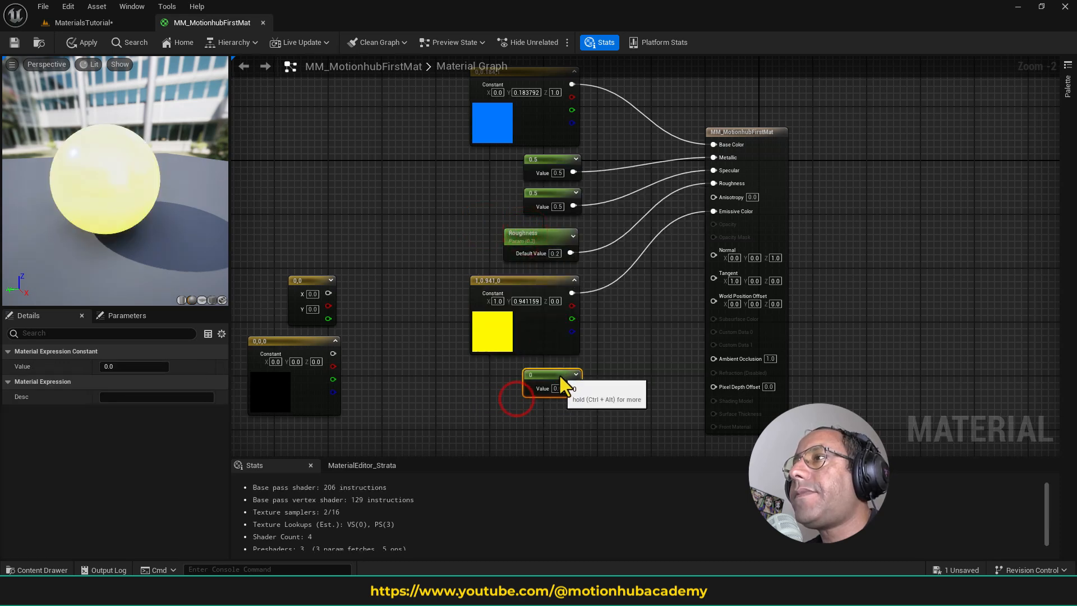
click(601, 329)
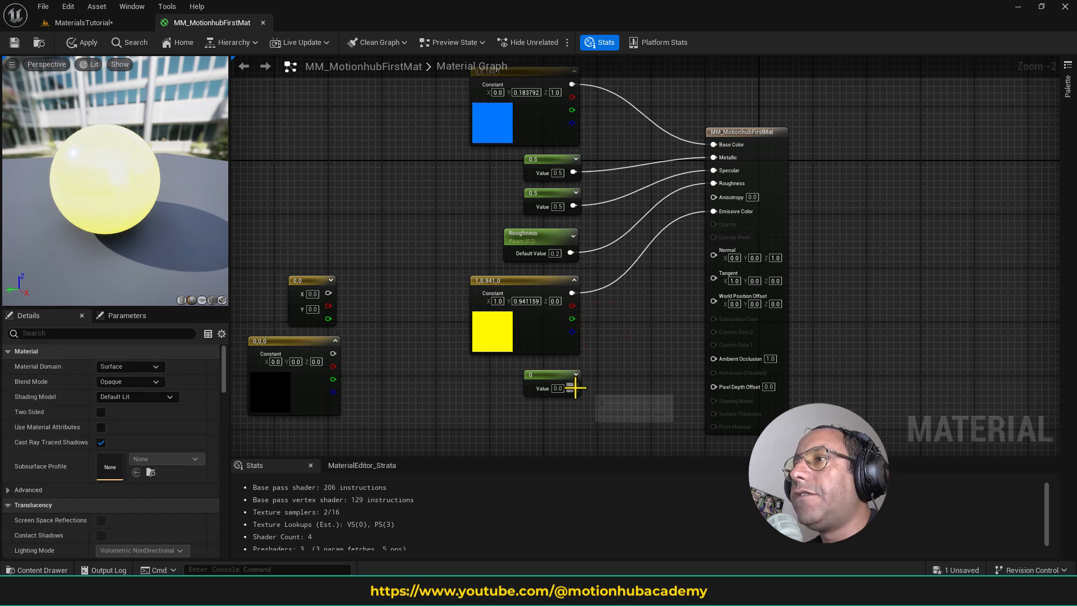
- Add a Multiply node with the yellow Constant3Vector in A and the new Constant in B, and connect its result to Emissive Color
drag(573, 387, 630, 315)
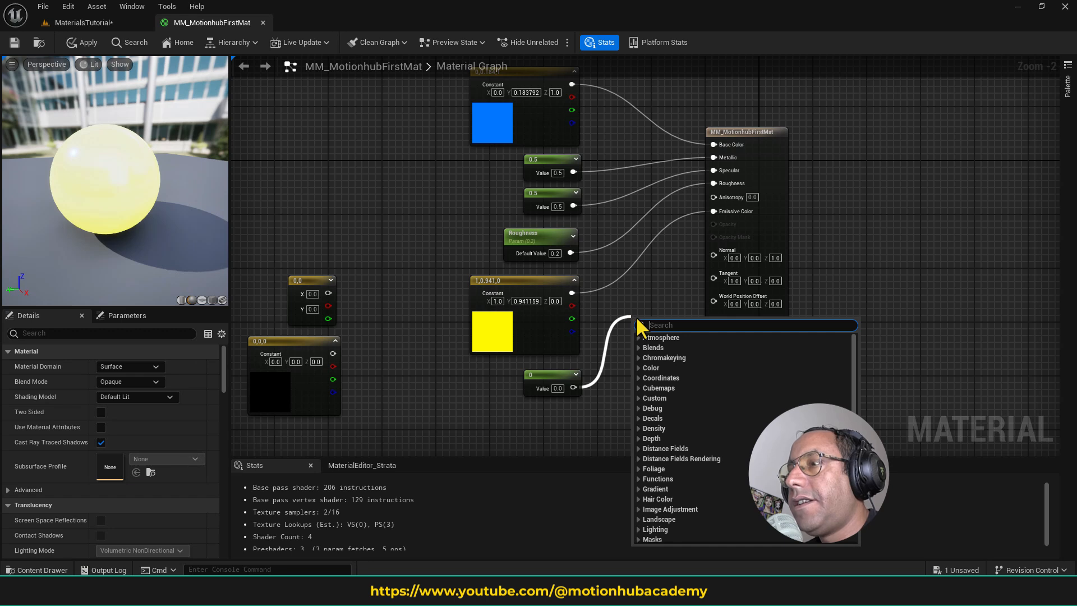
text(mul)
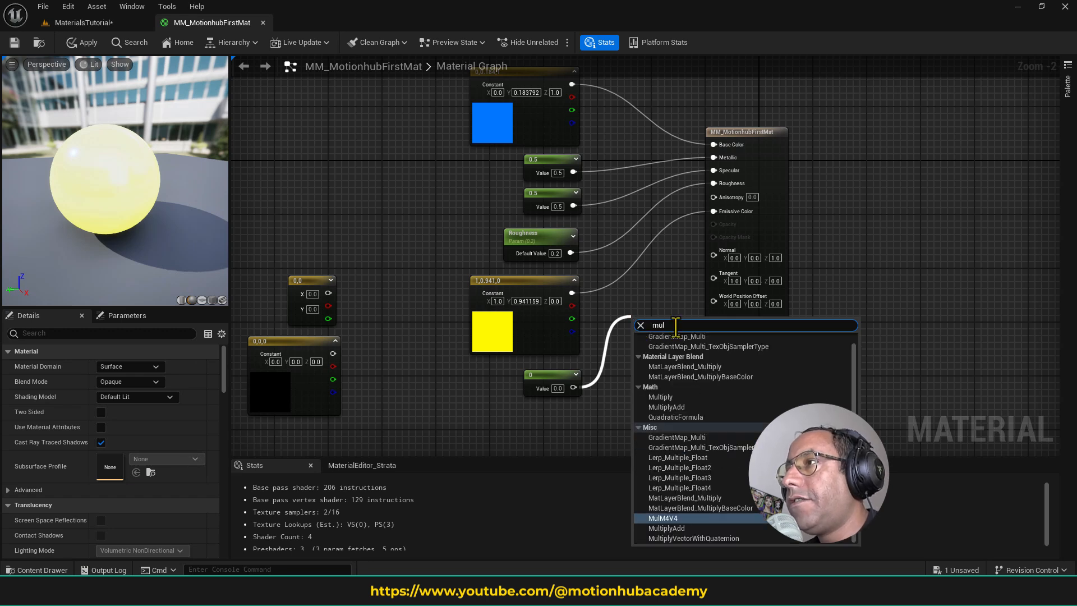
text(*)
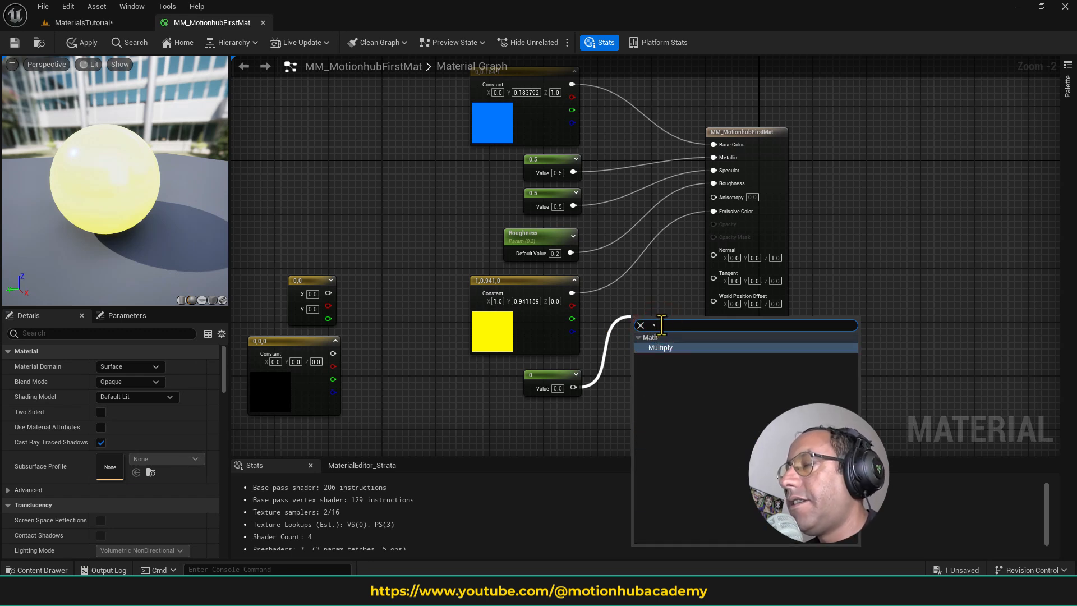
click(676, 349)
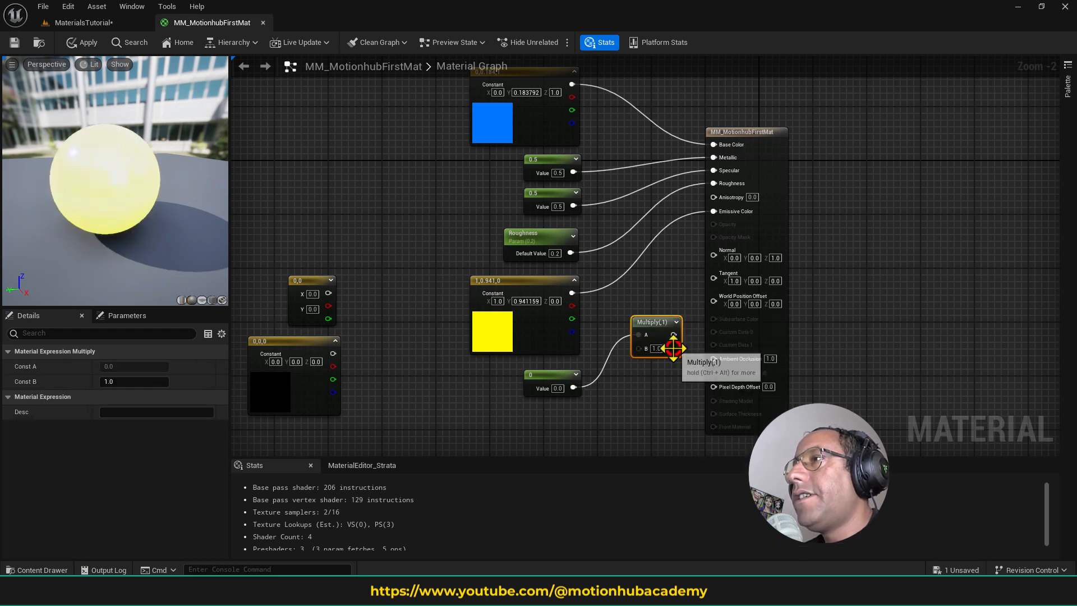
drag(574, 387, 625, 333)
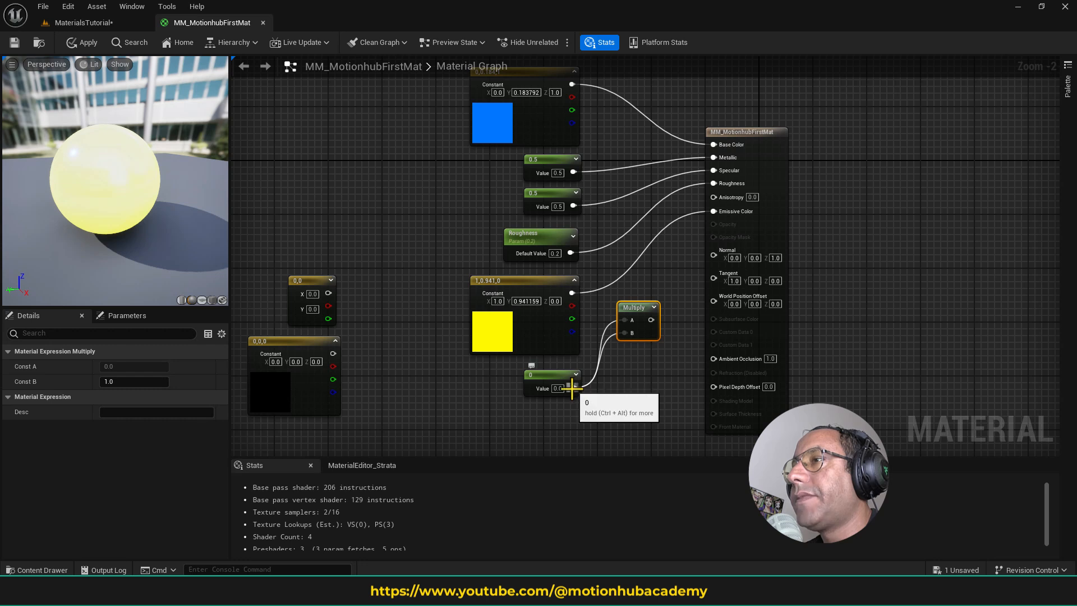
click(544, 375)
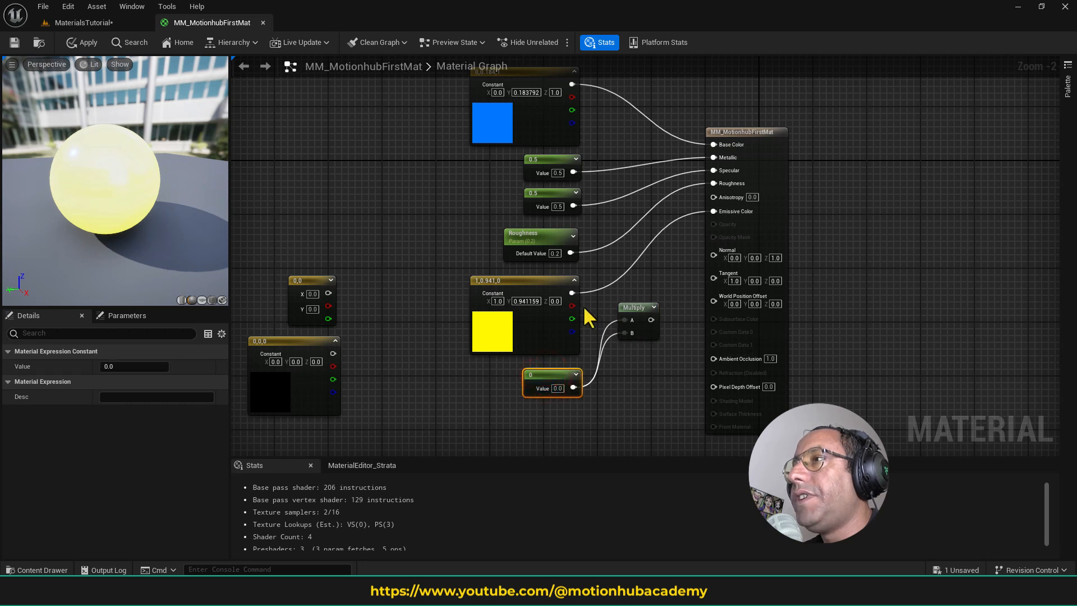
drag(571, 293, 721, 219)
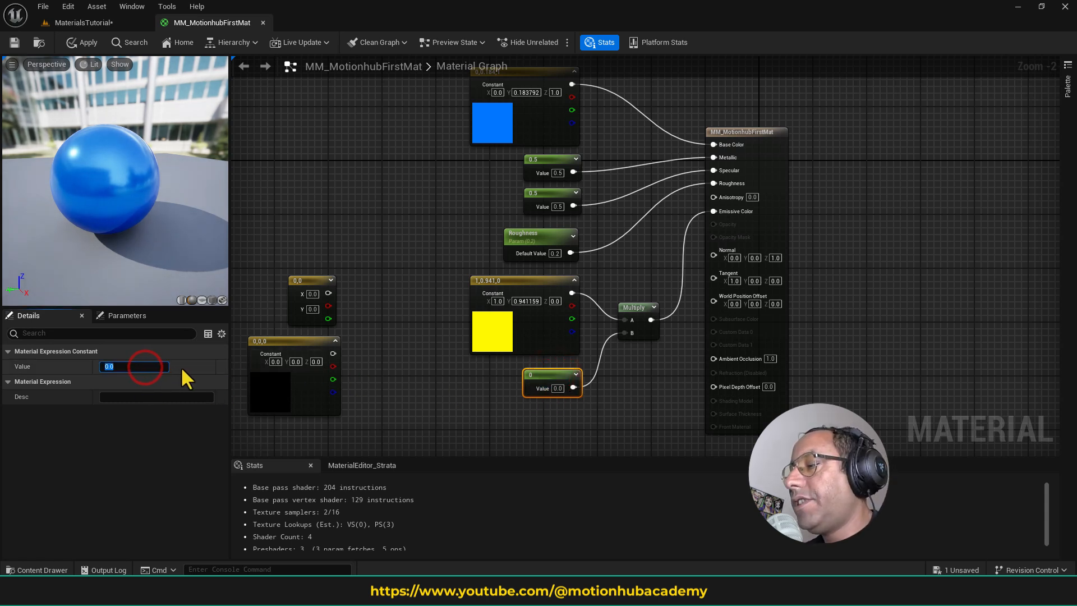
- Try a value of 5.0 for the Constant feeding the Multiply node, raise it to 50.0, and save the material
text(5)
key(Return)
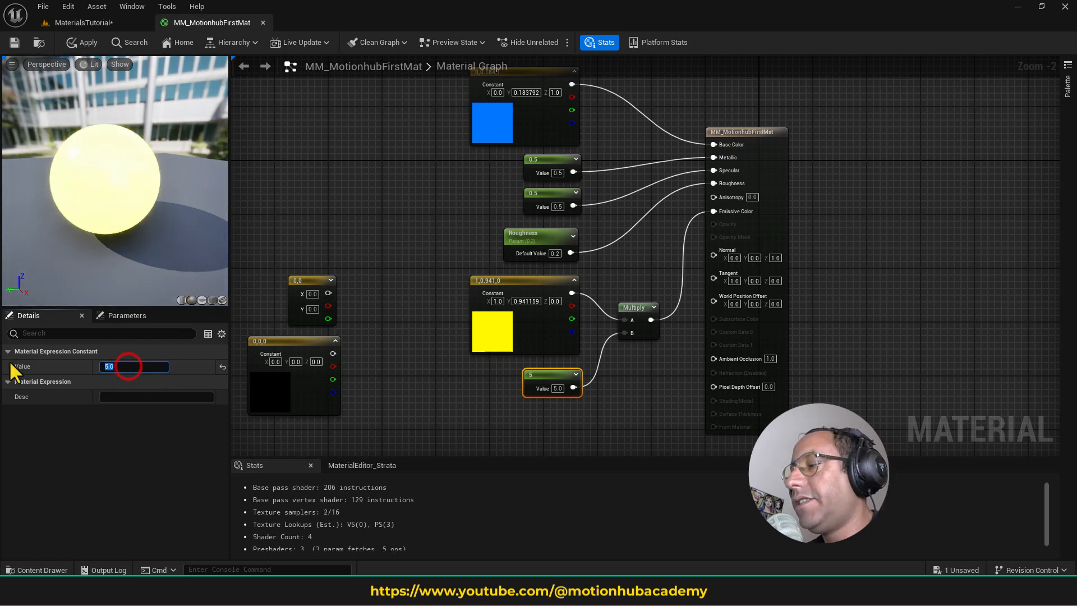
key(Return)
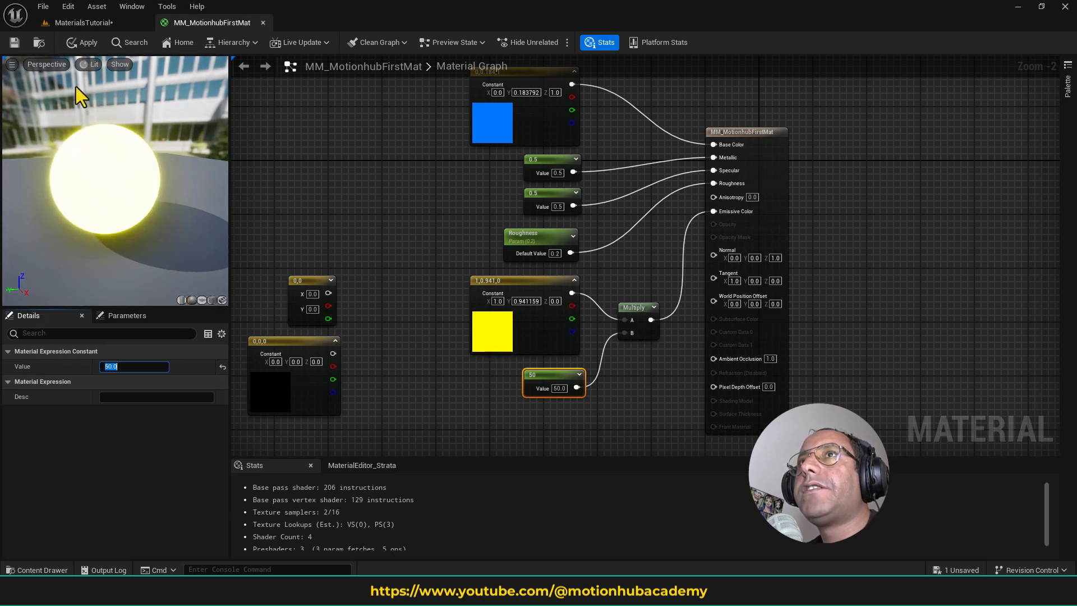
click(17, 43)
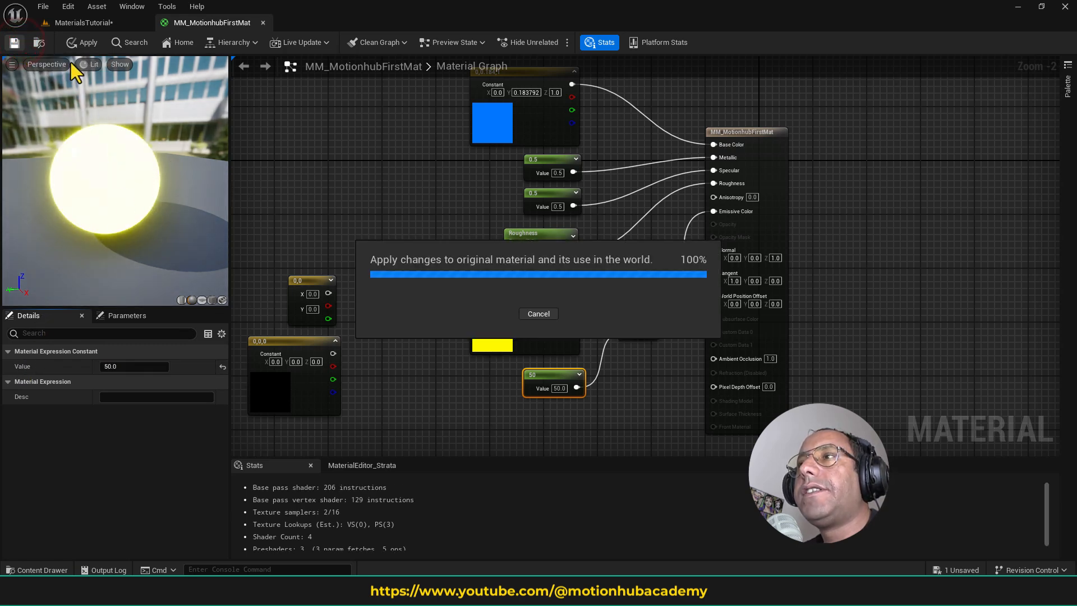
- In the MaterialsTutorial level, rotate the atmosphere light until the sky is dark to check the glow, and undo the rotation
click(100, 22)
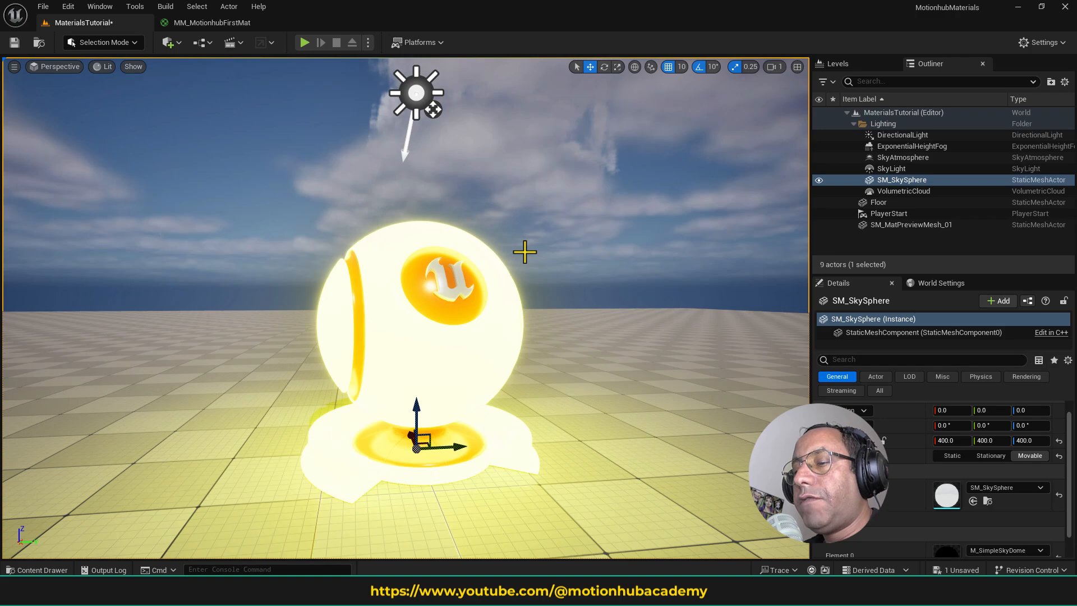
key(ctrl+l)
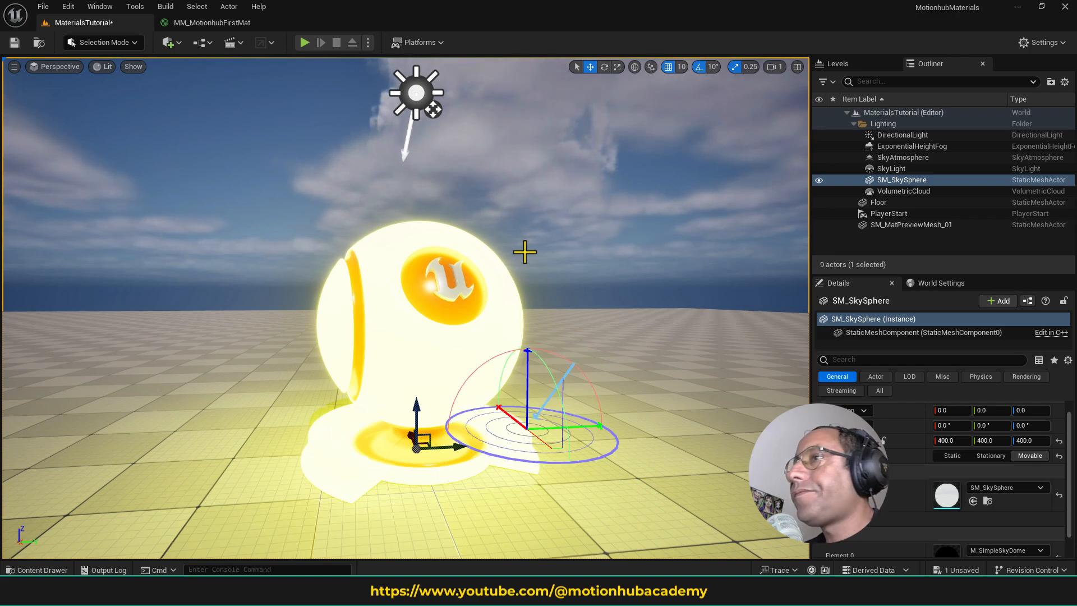
ctrl+drag(525, 252, 530, 390)
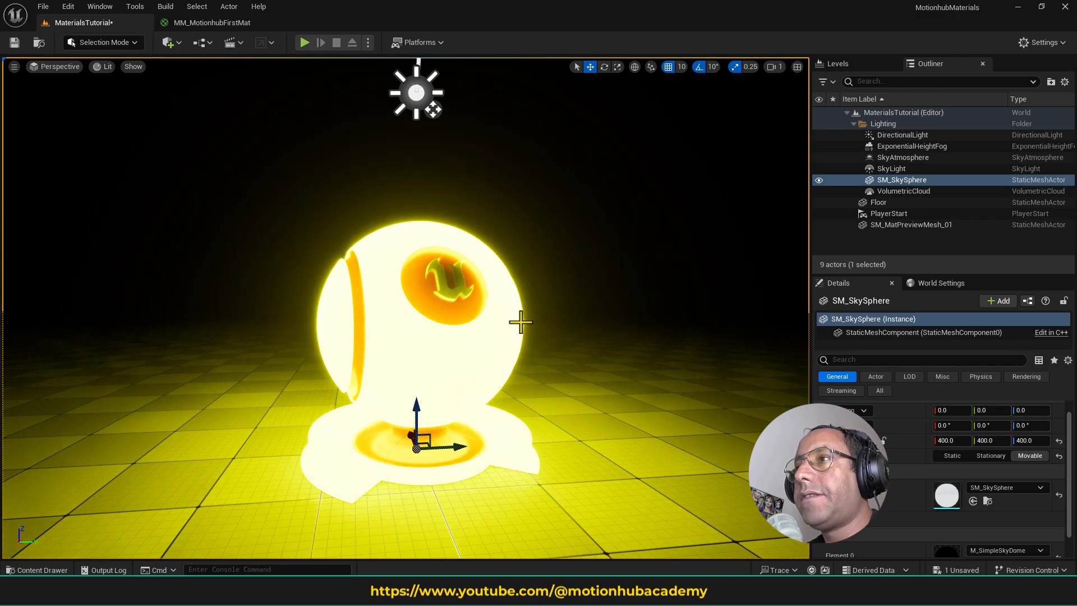
key(ctrl+z)
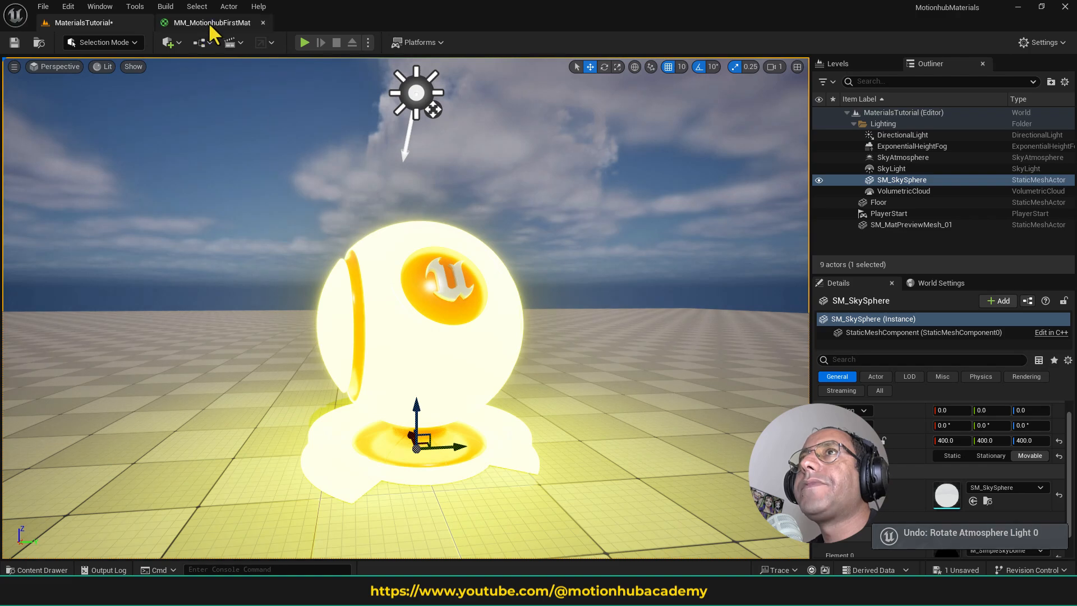
- Return to the MM_MotionhubFirstMat graph and delete the yellow Constant3Vector, its Constant and the Multiply node feeding Emissive Color
click(211, 25)
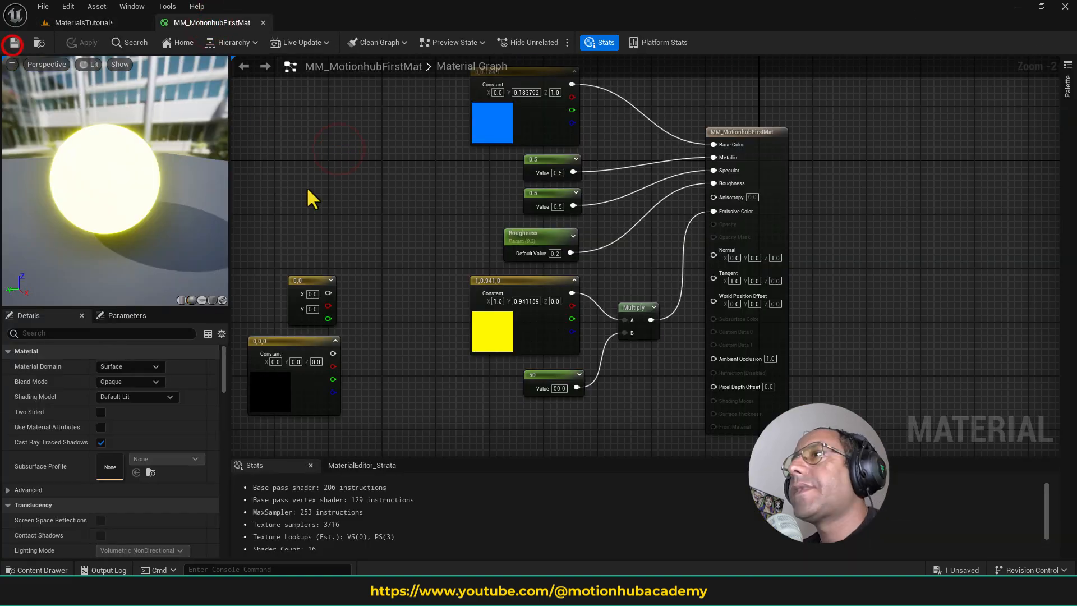
drag(452, 302, 644, 403)
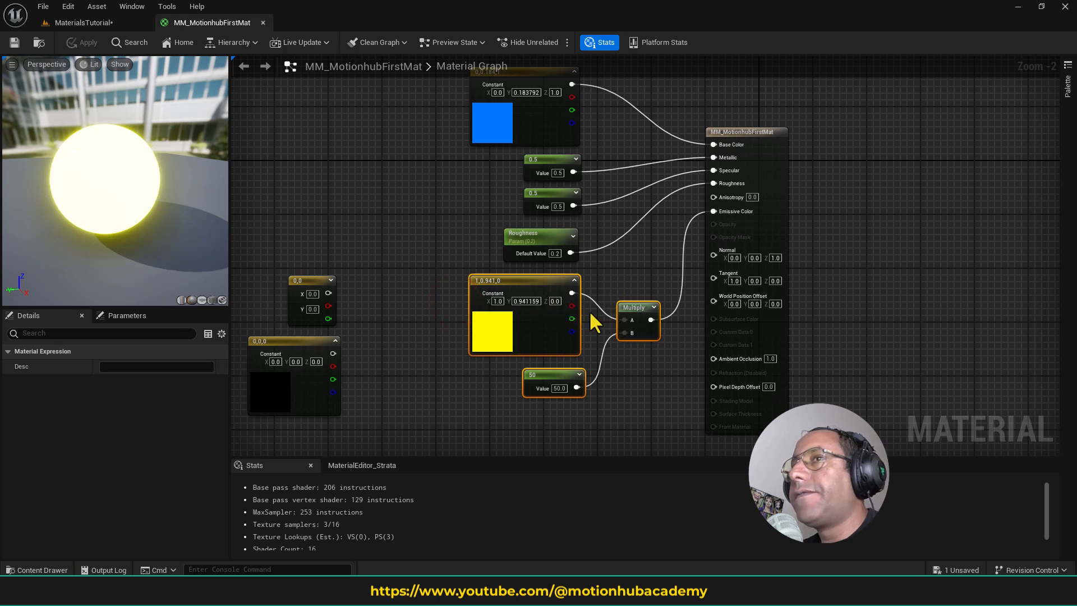
key(Delete)
right_drag(486, 333, 521, 357)
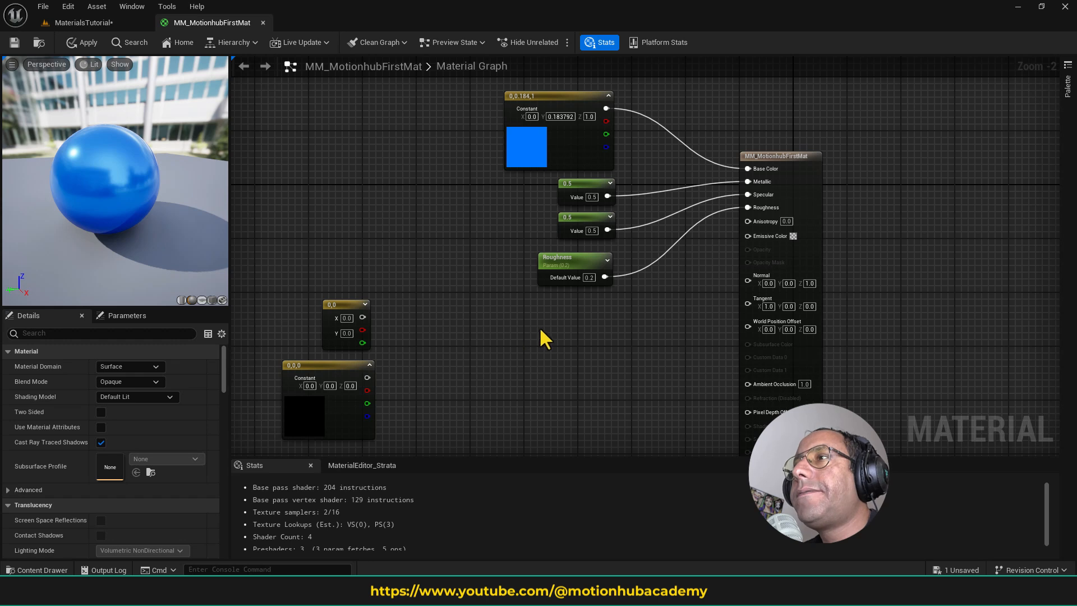
- Add a Texture Sample node and place it below the Roughness parameter
right_click(556, 340)
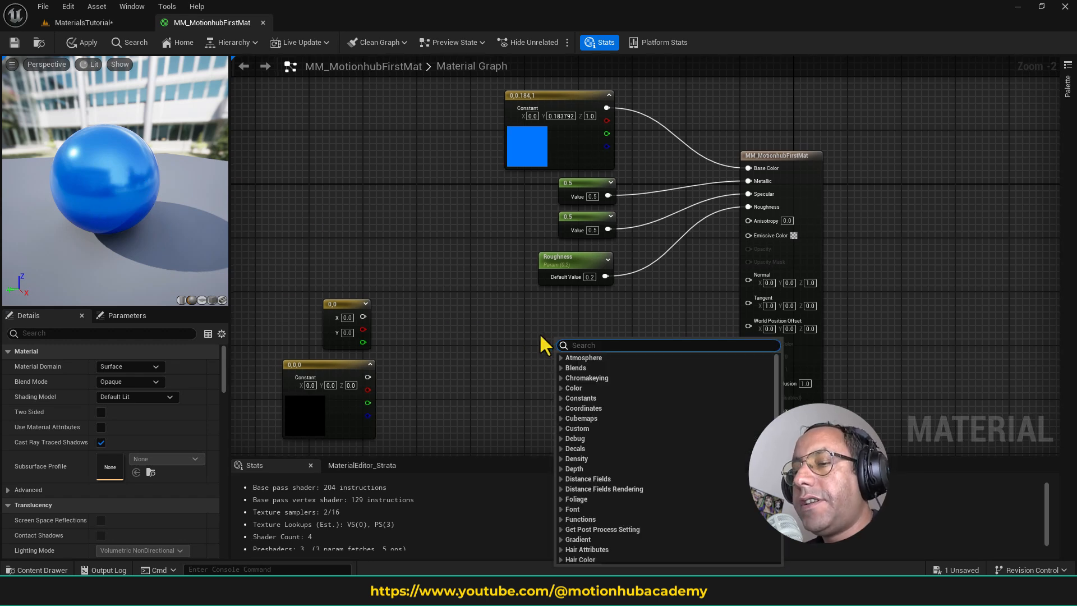
text(texture)
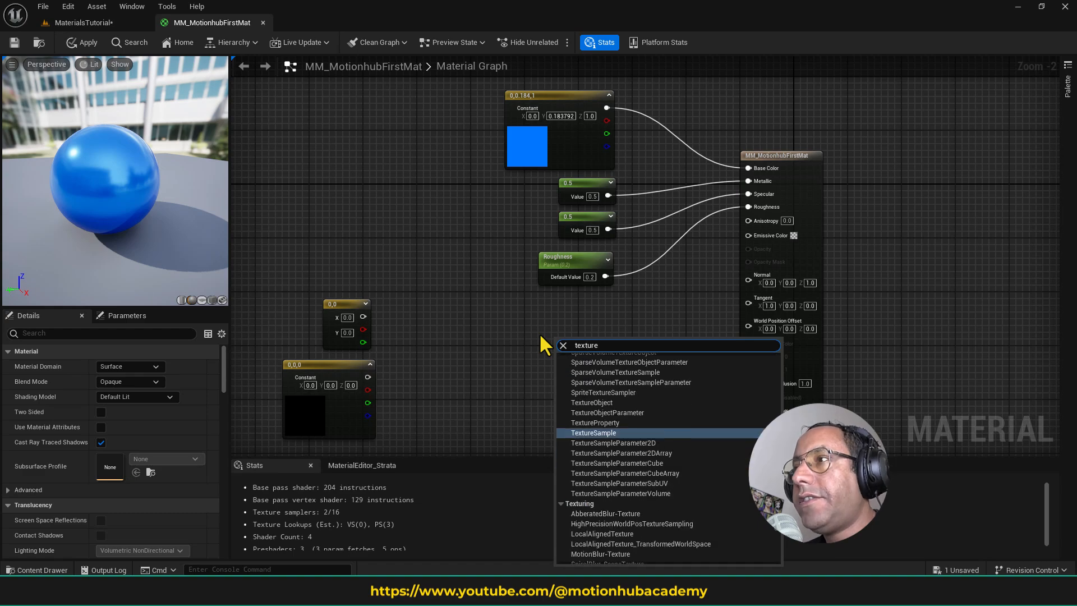
click(619, 433)
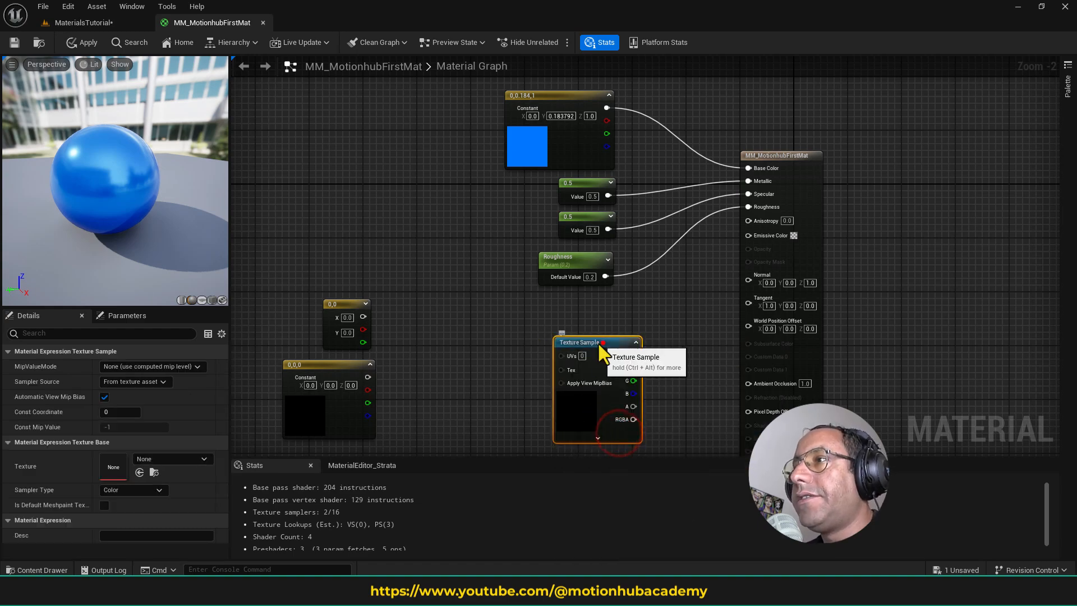
drag(598, 344, 577, 315)
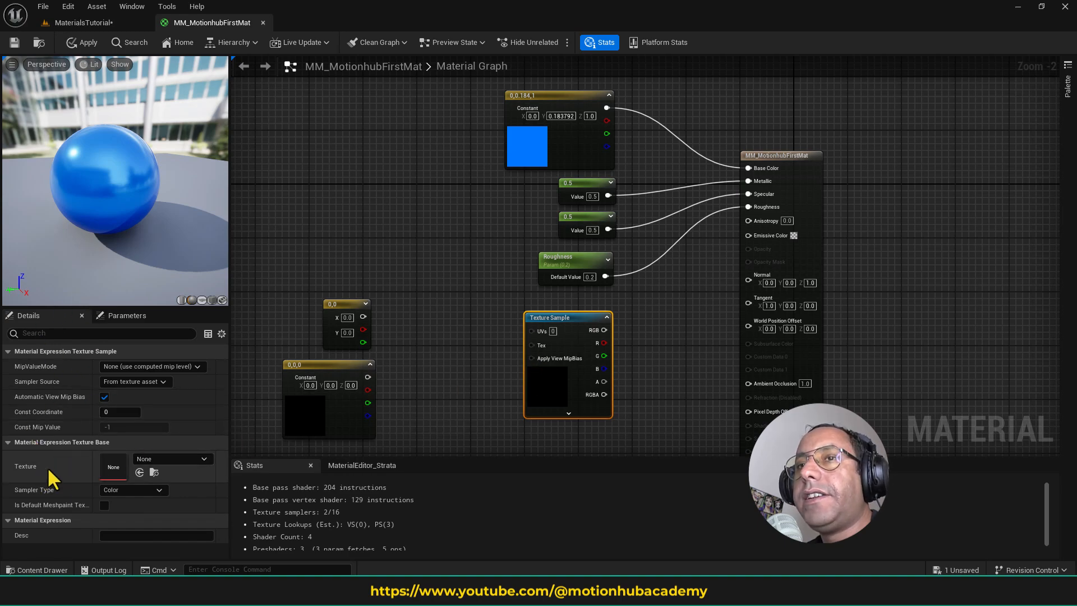
- Browse the texture assets available for the Texture Sample node without assigning one, and delete the node
click(173, 459)
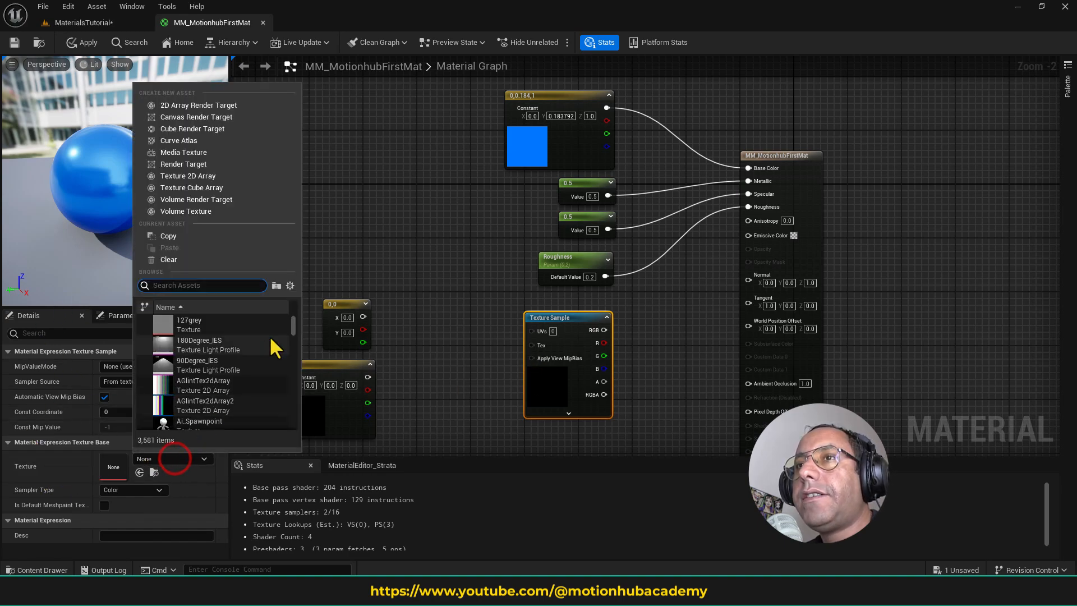
click(201, 462)
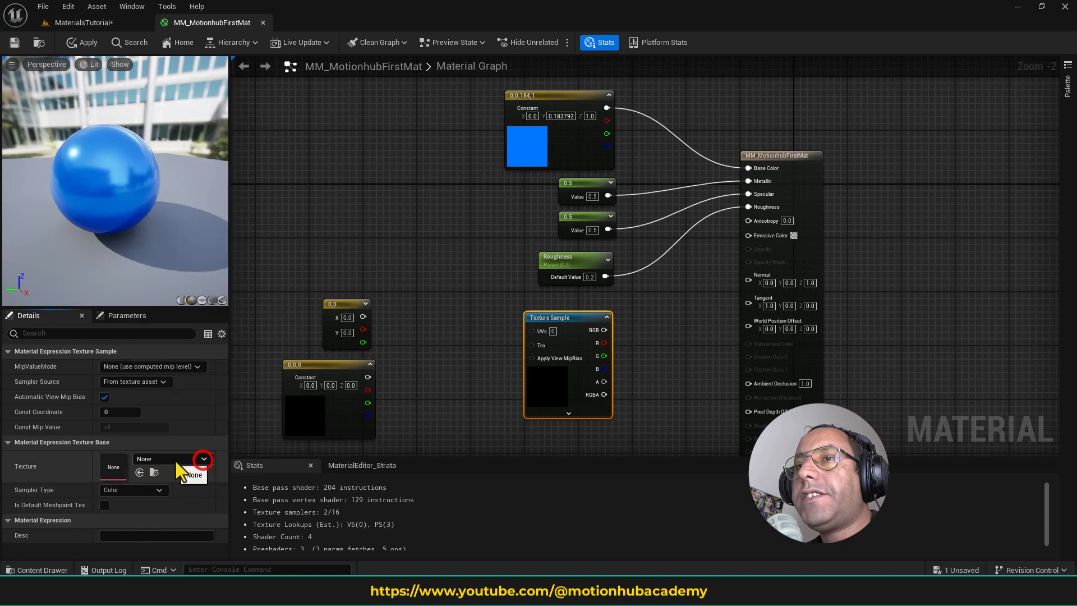
click(194, 455)
mouse_move(294, 324)
mouse_down()
mouse_move(292, 420)
mouse_move(293, 312)
mouse_move(305, 362)
mouse_move(306, 312)
mouse_up()
click(459, 285)
click(576, 322)
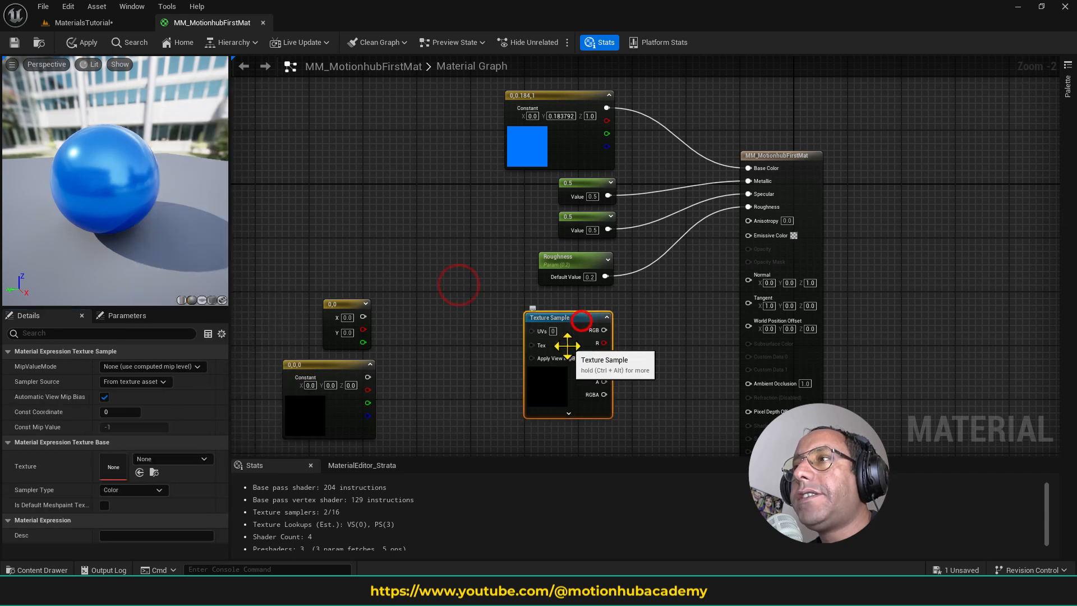
key(Delete)
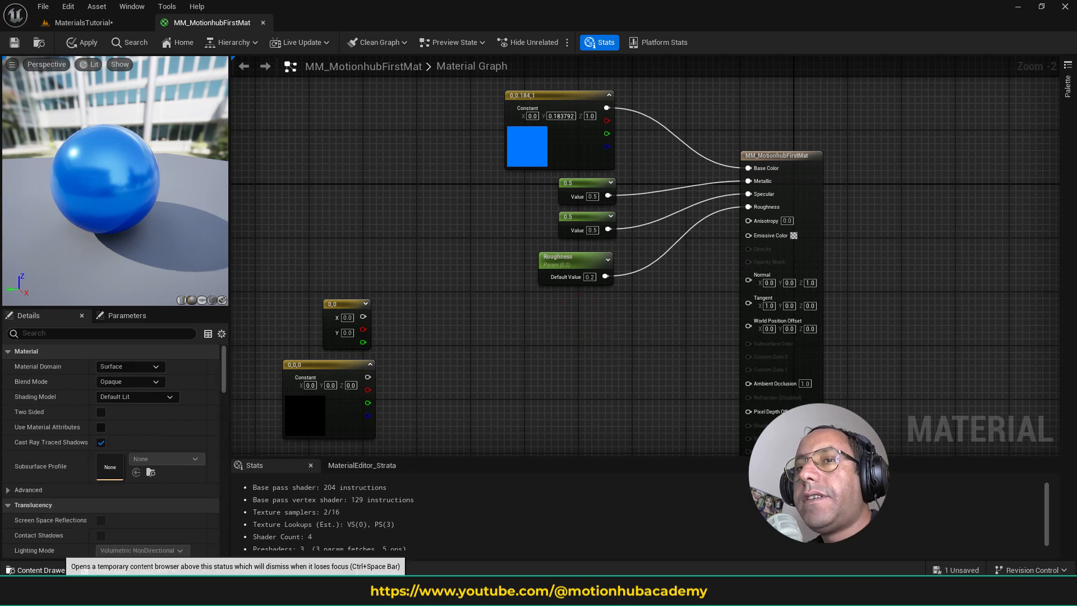
- Show the project's Content folder in the Content Drawer and filter its assets by the Texture type
click(56, 570)
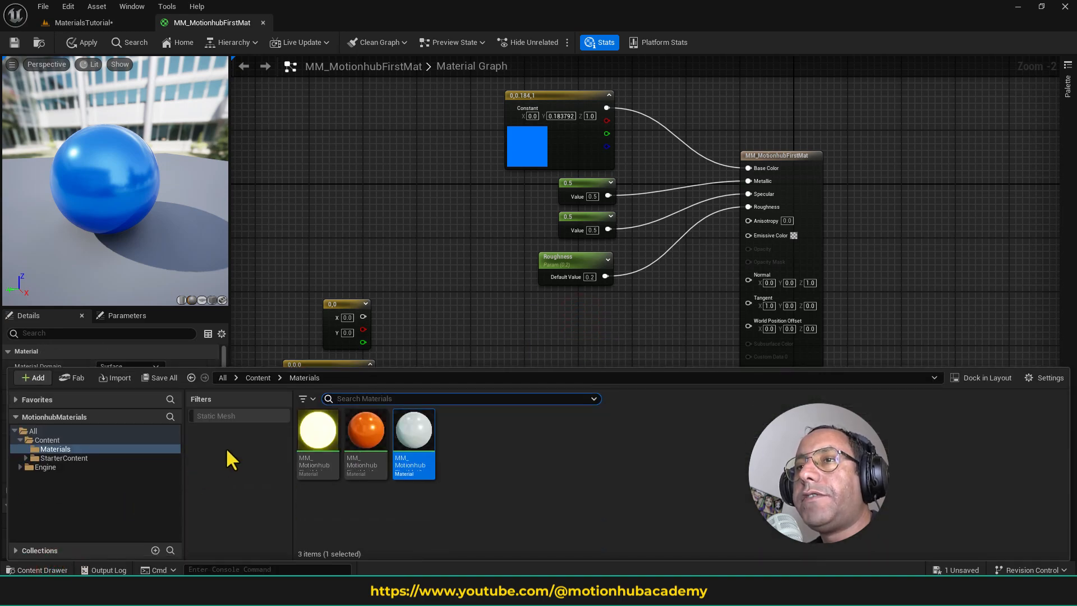
click(72, 440)
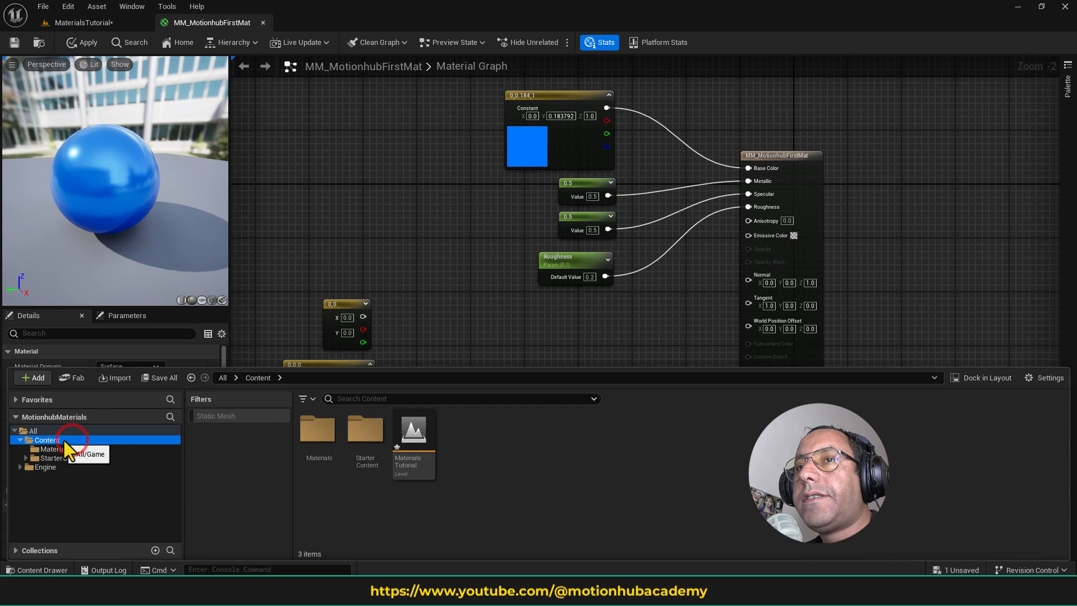
click(306, 399)
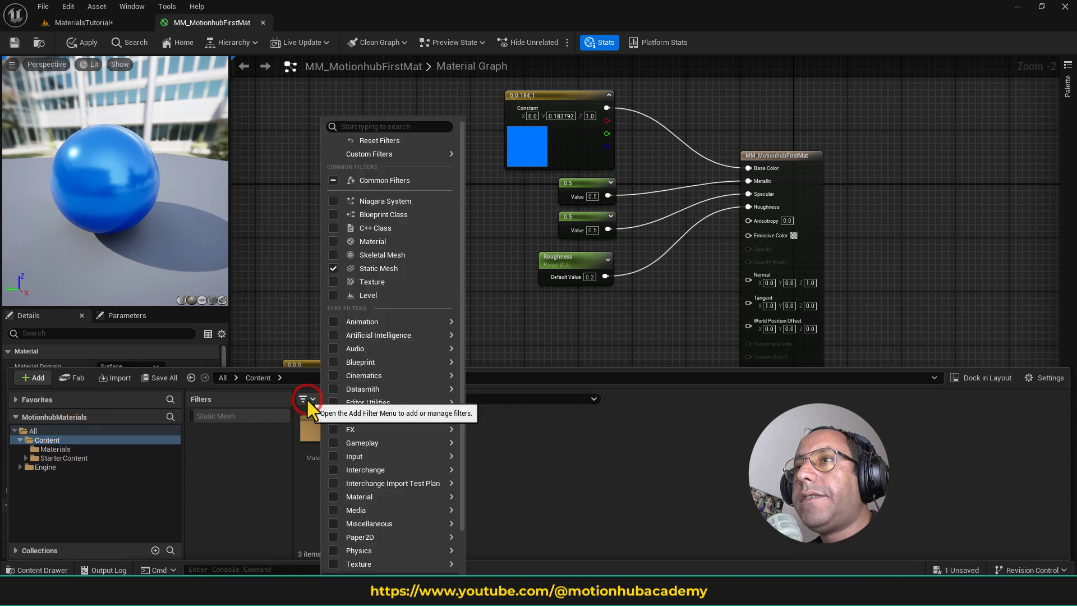
click(387, 282)
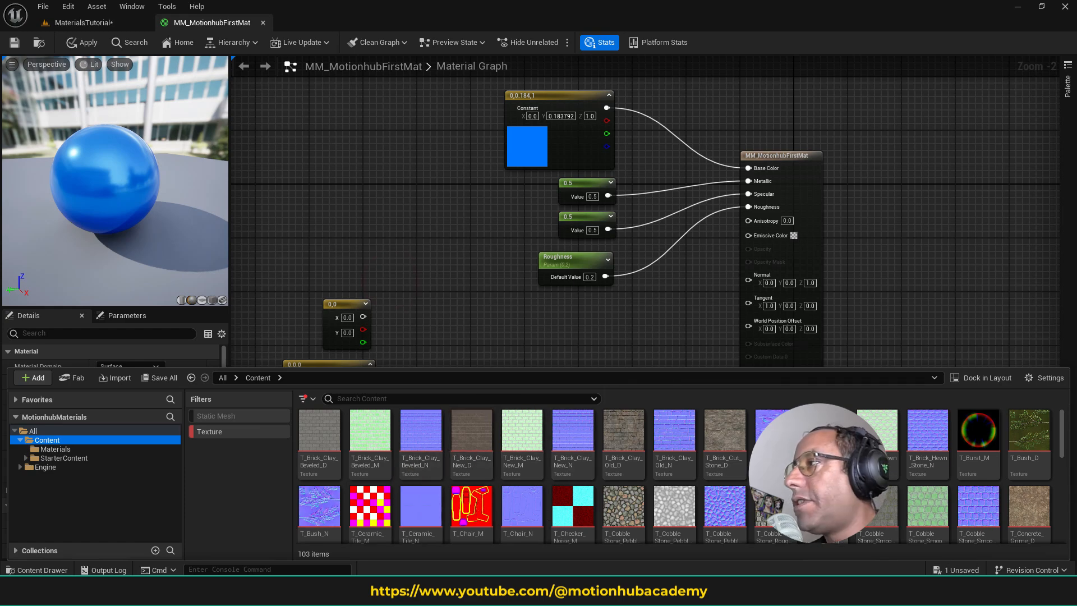
- Set the Content Drawer's thumbnail size to Large
click(1048, 379)
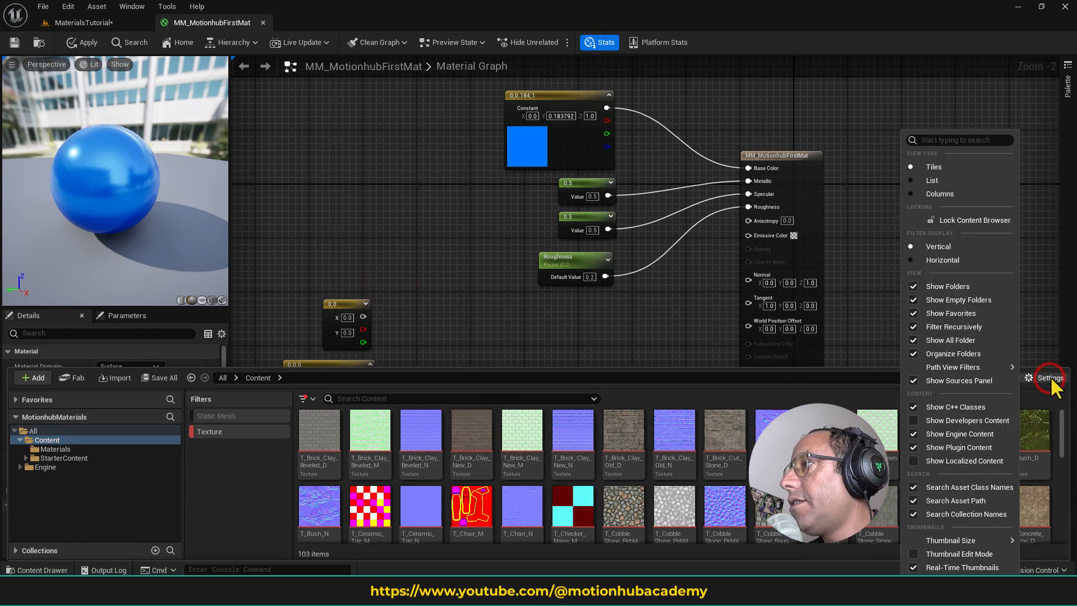
mouse_move(971, 542)
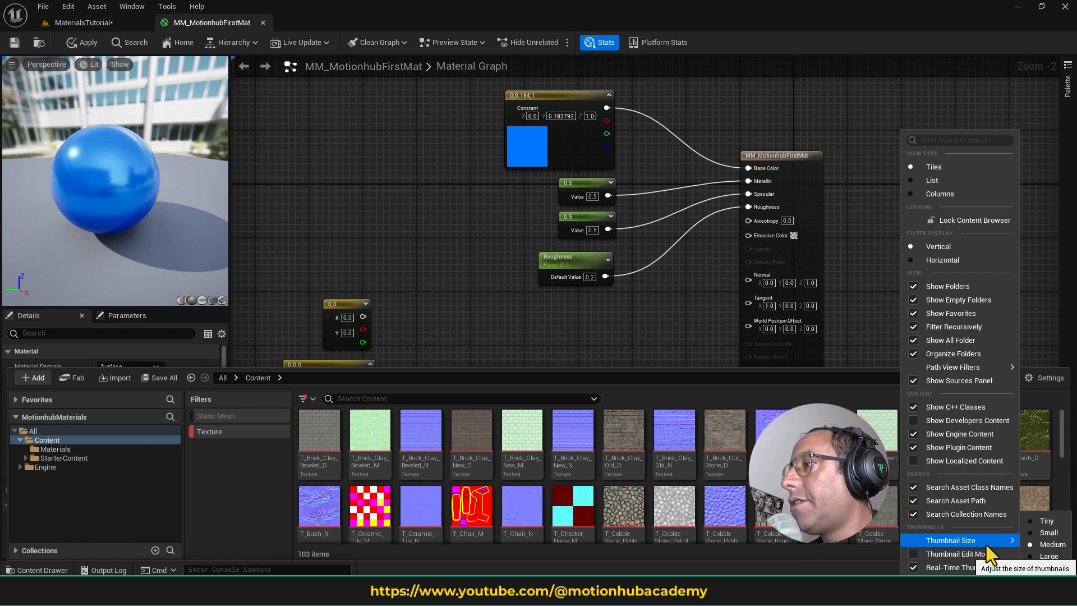
click(1048, 568)
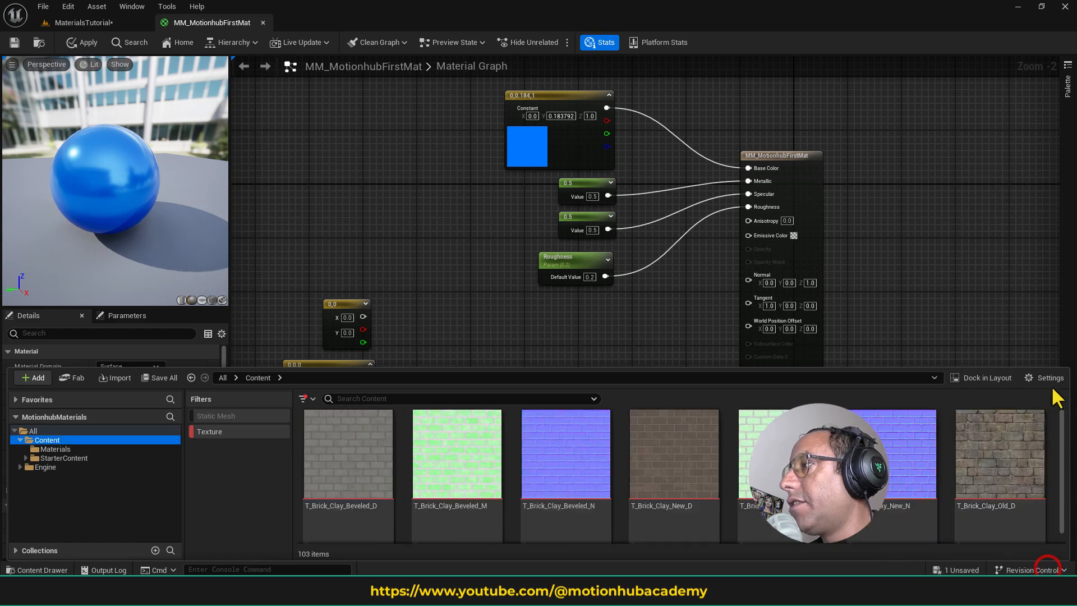
click(1049, 379)
mouse_move(983, 538)
click(1049, 555)
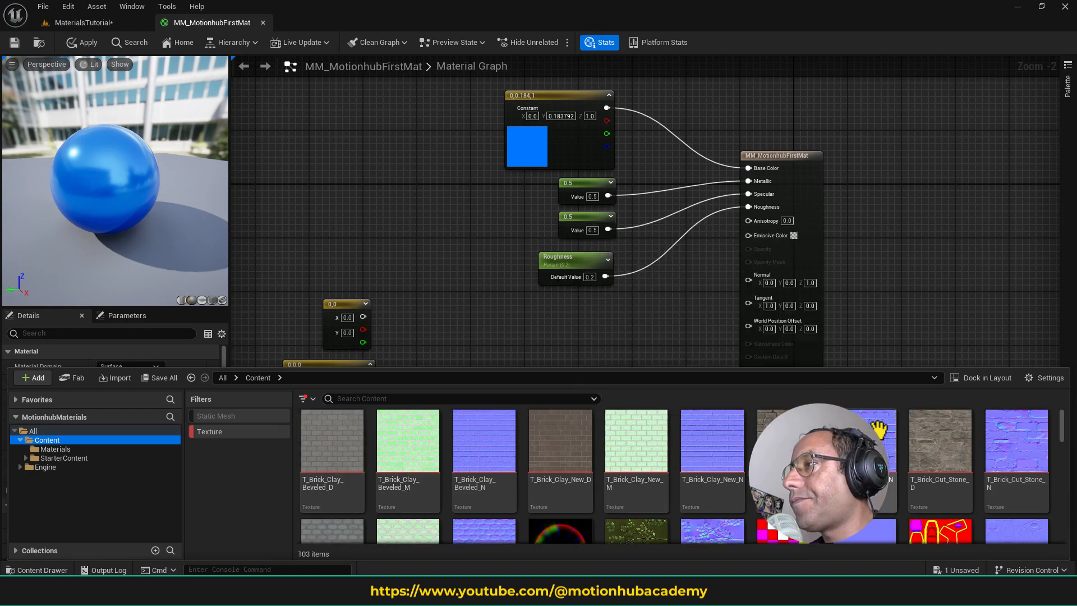
- Add the T_Brick_Clay_Old_D texture to the graph as a Texture Sample and connect its RGB output to Base Color
drag(785, 443, 597, 329)
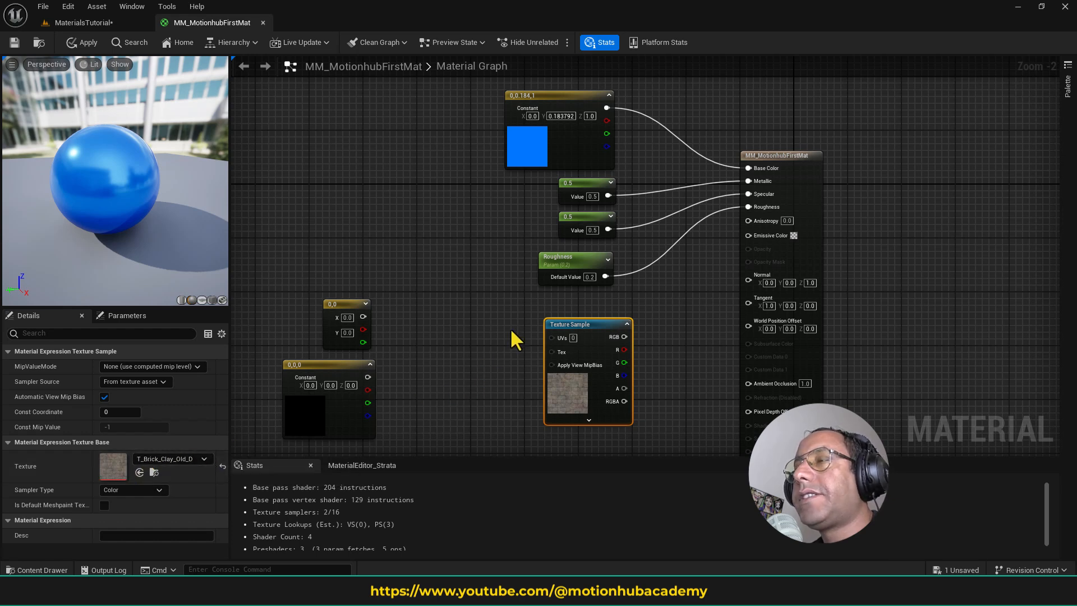
drag(626, 337, 755, 167)
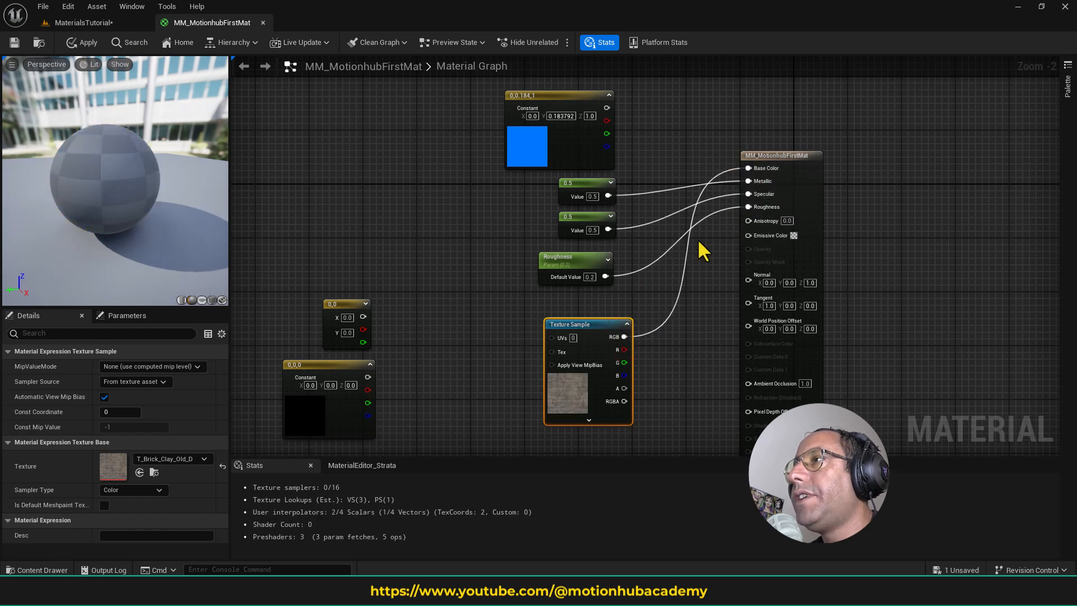
- Delete the unconnected blue Constant3Vector node and move the Texture Sample into its place above the other input nodes
click(561, 99)
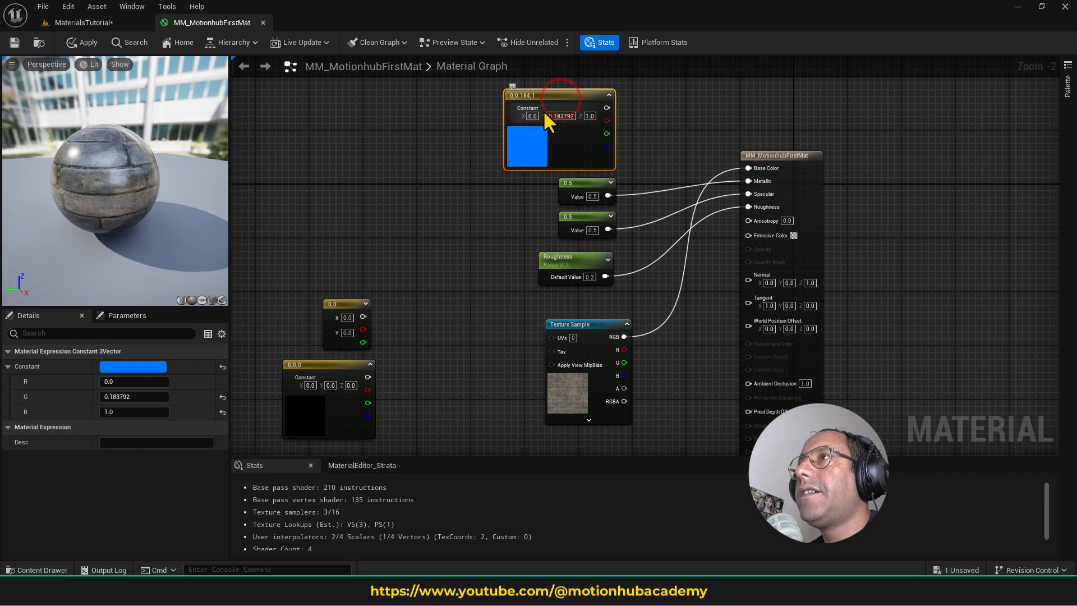
key(Delete)
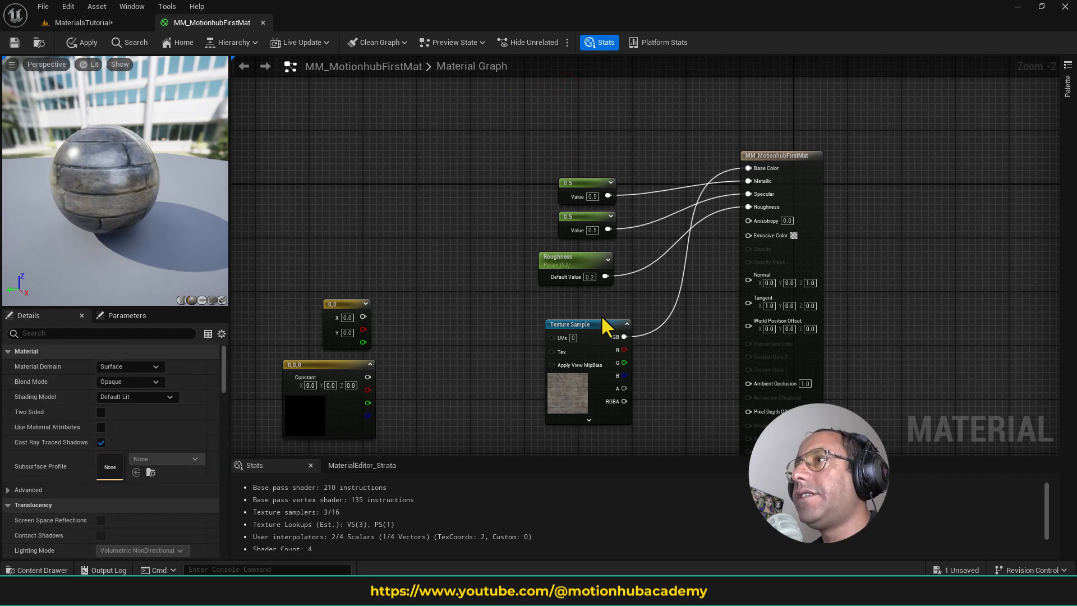
drag(604, 326, 579, 77)
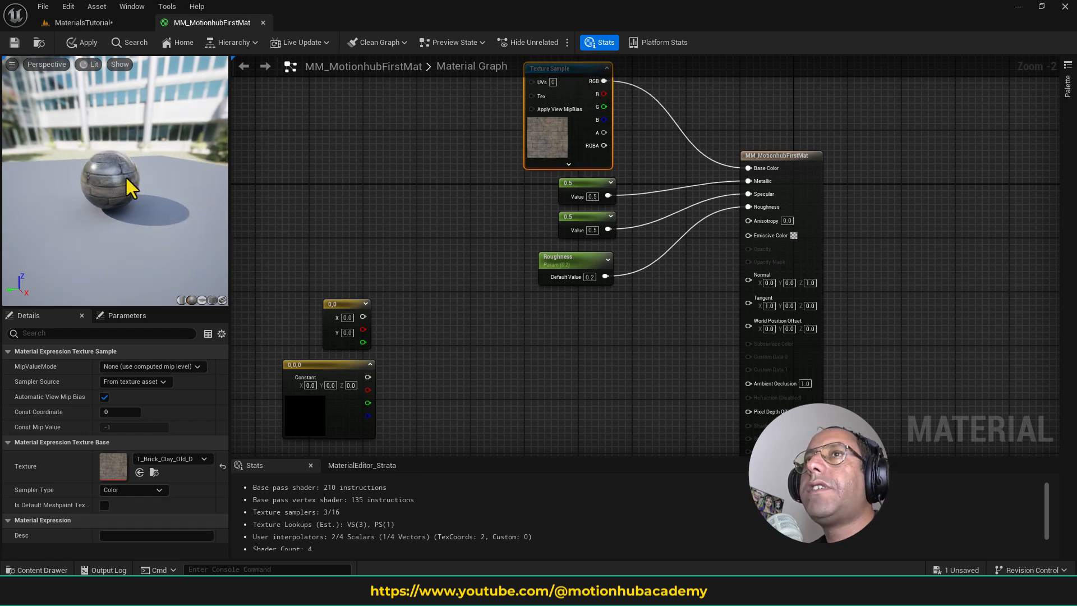
drag(117, 201, 118, 223)
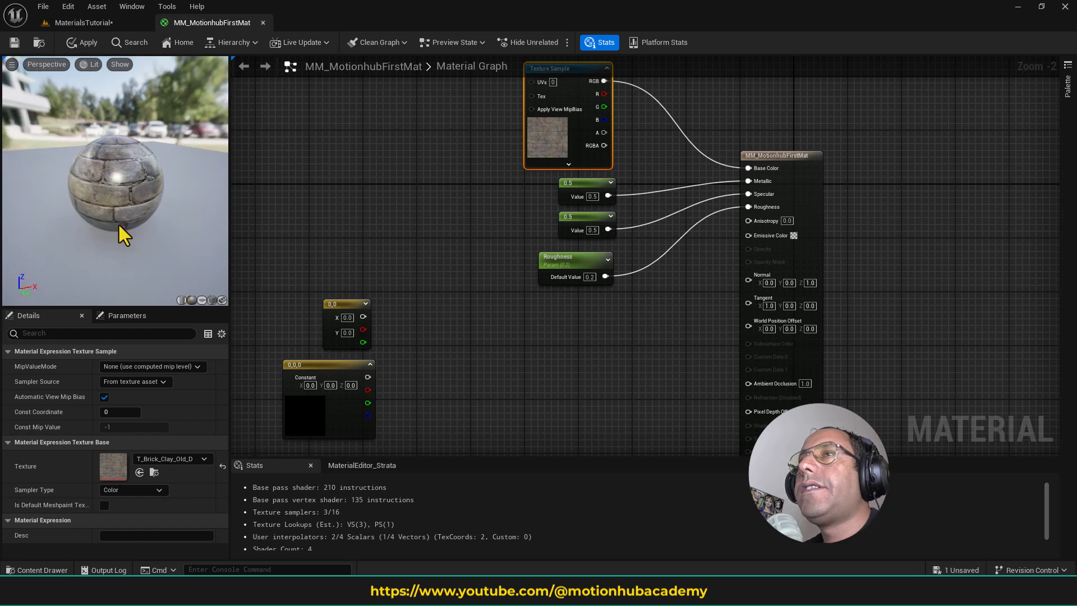
scroll(119, 223, up, 4)
scroll(136, 211, down, 3)
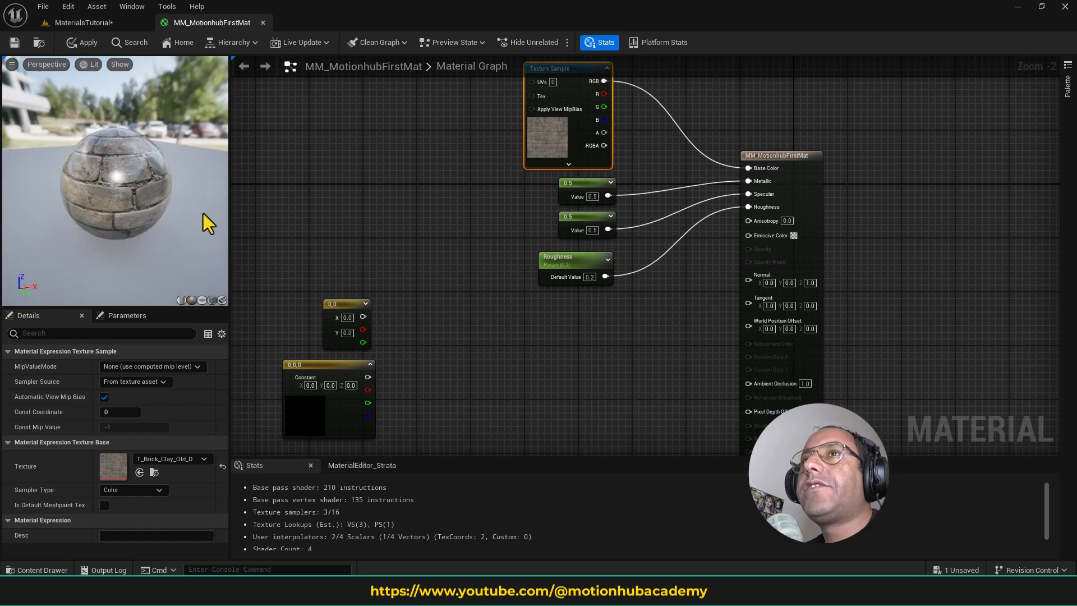
- Delete the two 0.5 Constant nodes feeding the Metallic and Specular inputs
click(587, 201)
key(Delete)
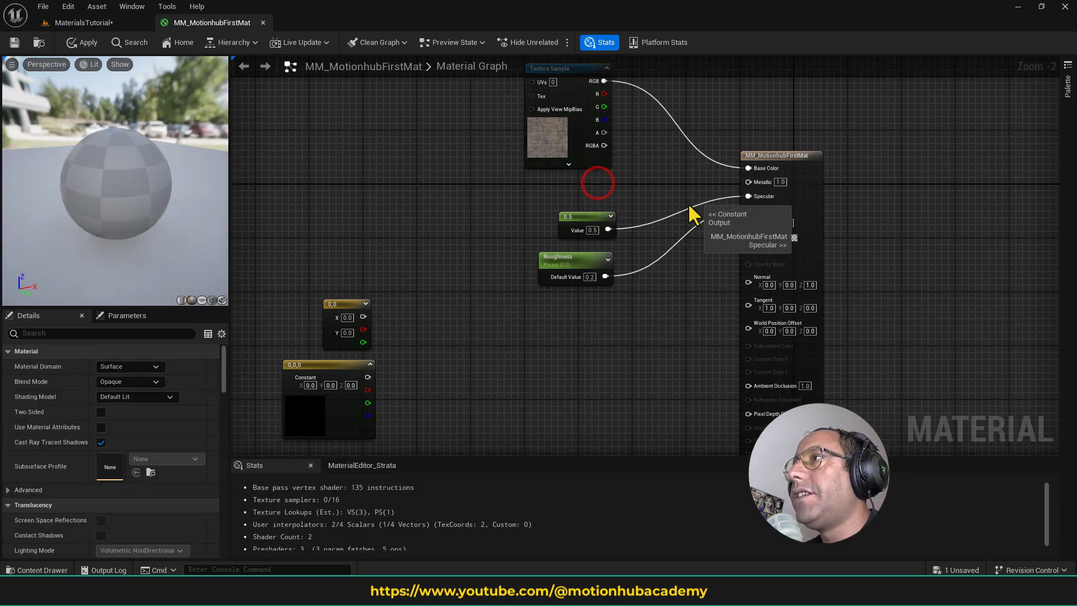
click(586, 217)
key(Delete)
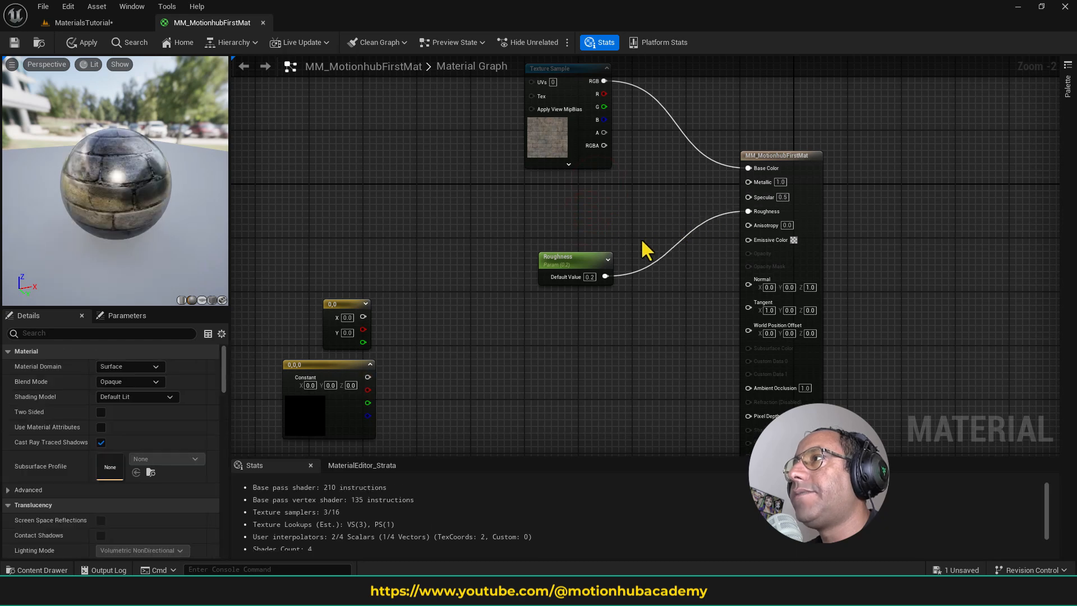
- Set the Roughness parameter's default value to 0.8 and save the material
click(564, 255)
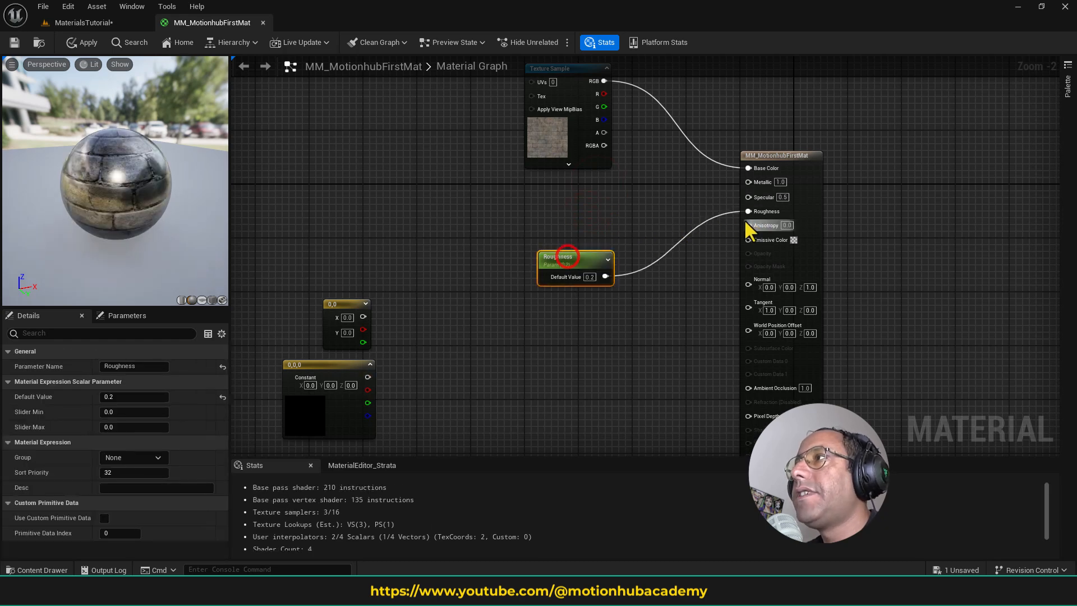
click(122, 399)
text(.6)
key(Return)
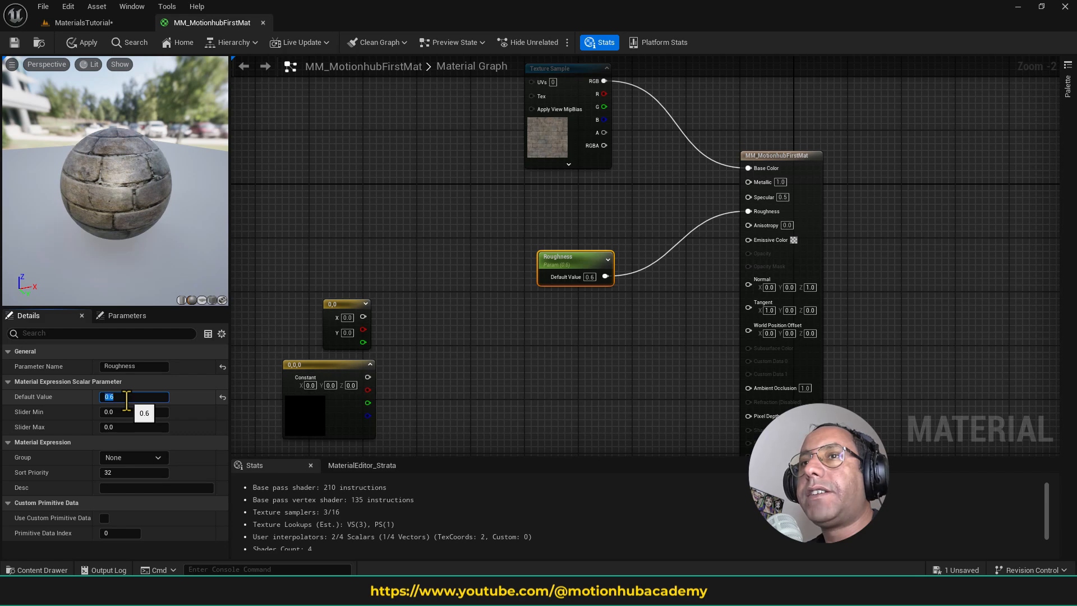
text(.8)
key(Return)
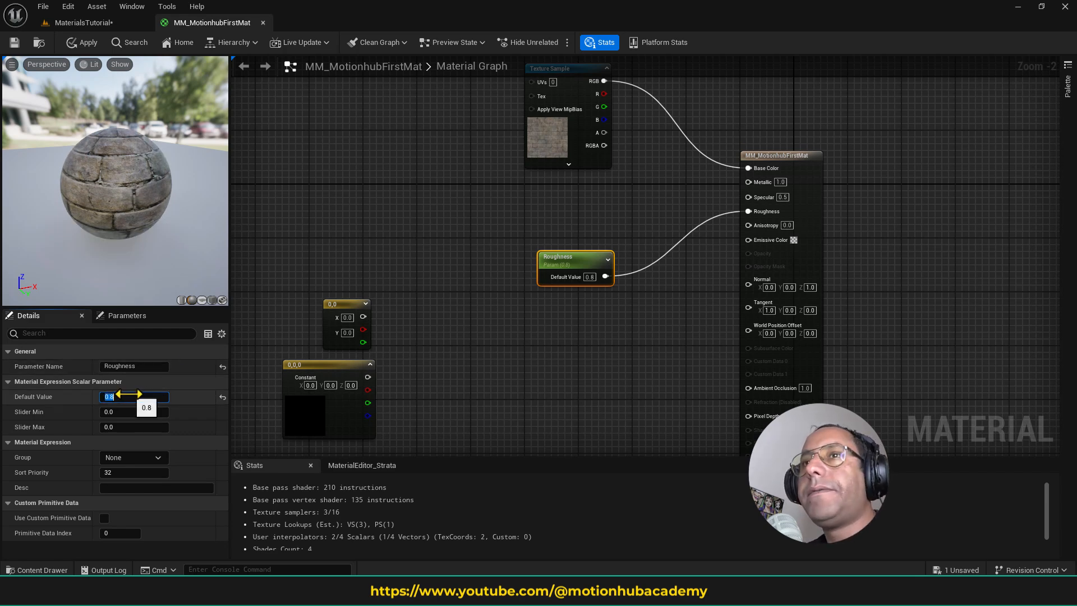
click(63, 42)
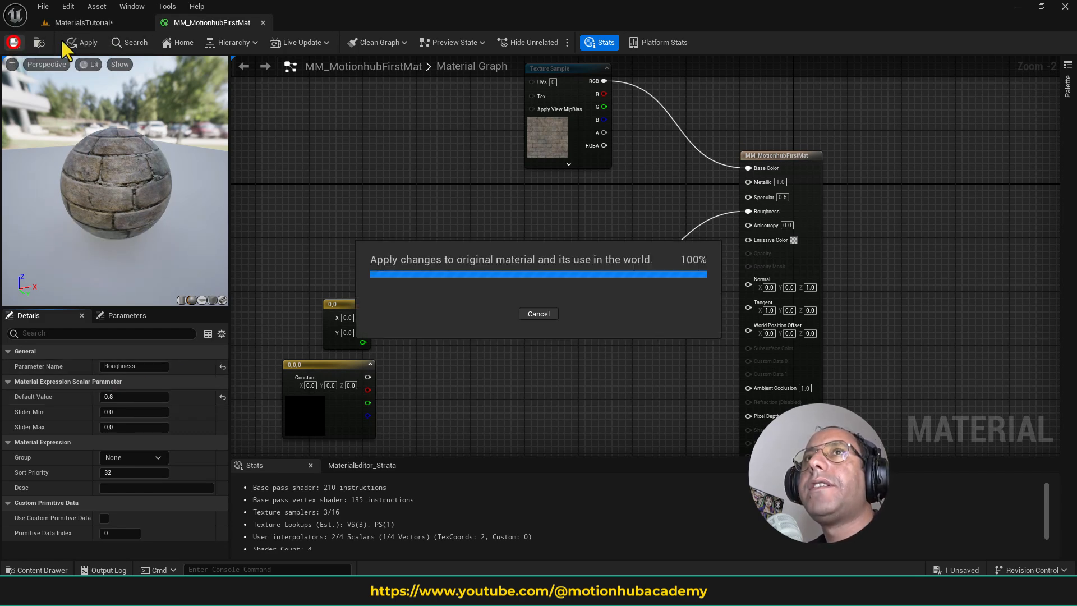
- Switch to the MaterialsTutorial level and examine the brick material on the preview mesh from several angles and distances
click(92, 23)
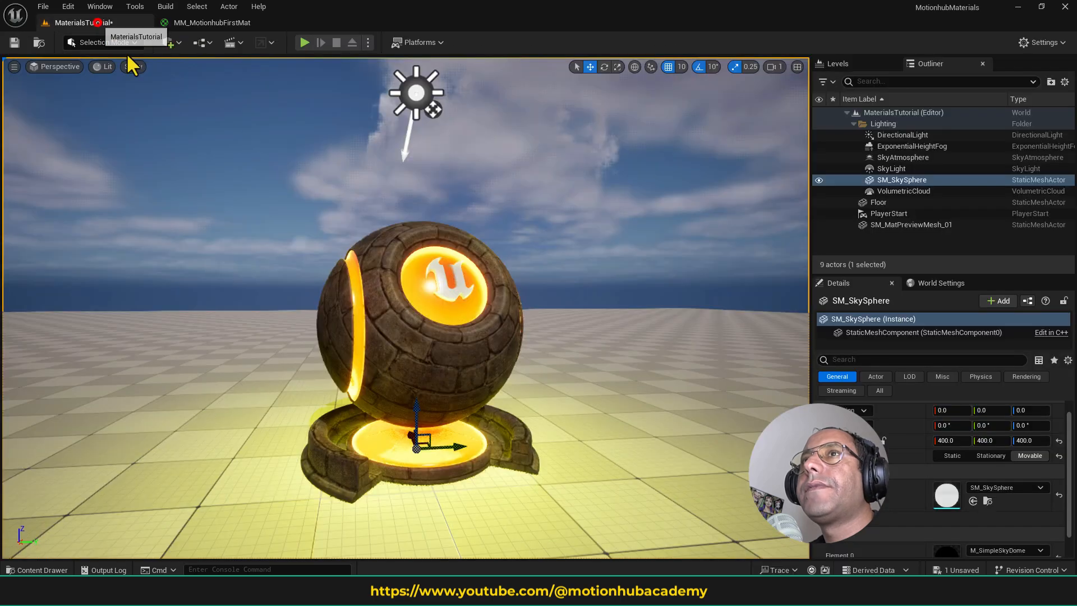
key(a)
right_drag(434, 351, 529, 339)
key(w)
key(s)
key(d)
key(e)
key(a)
key(s)
key(q)
key(s)
key(w)
key(w)
key(s)
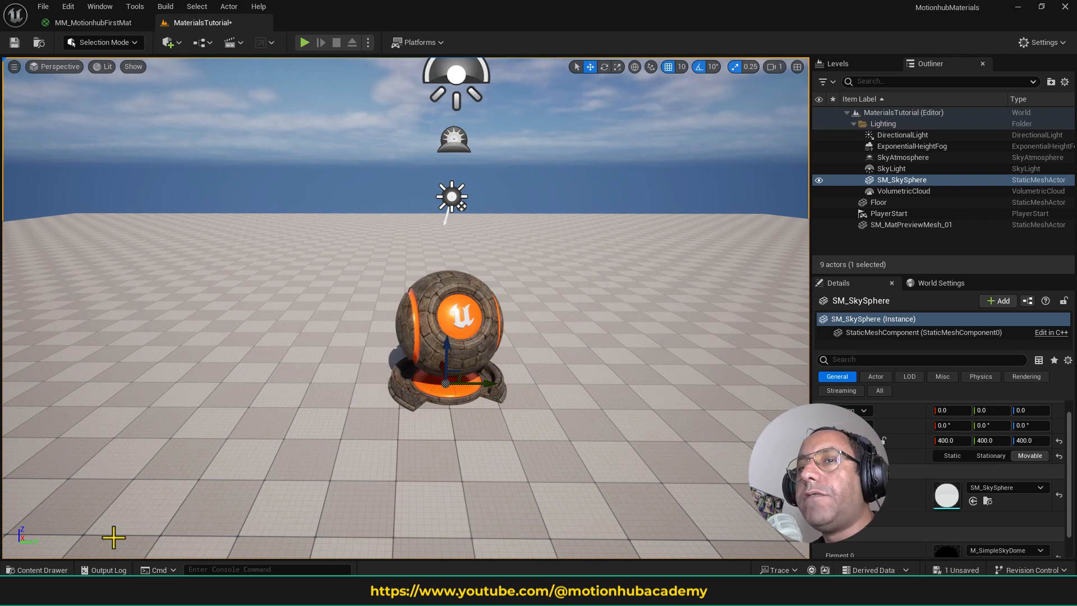
- Show StarterContent's Architecture folder in an enlarged Content Drawer with the Texture filter turned off
click(51, 570)
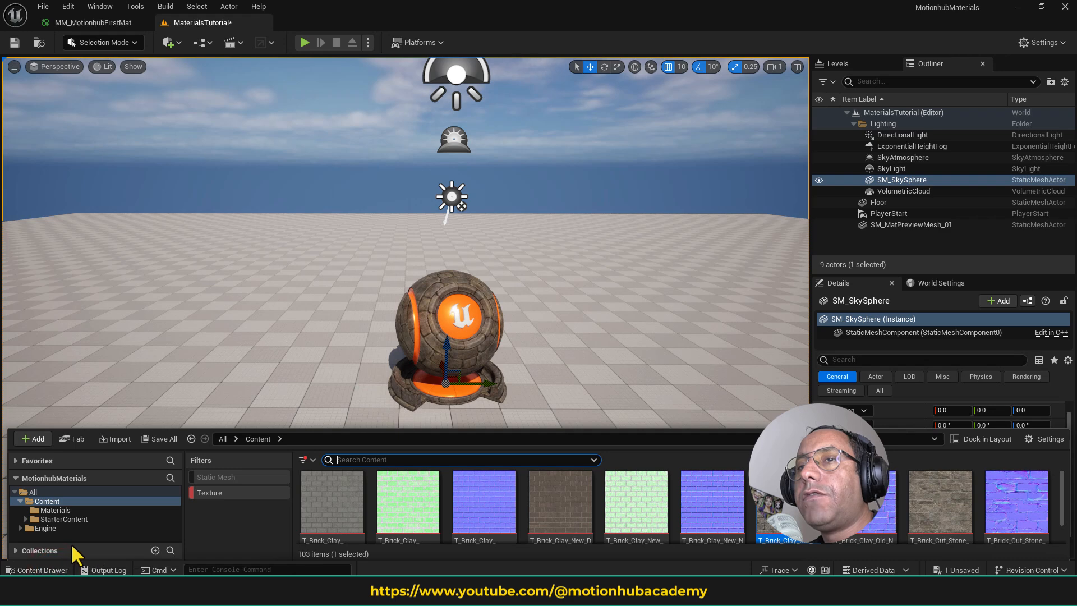
click(98, 515)
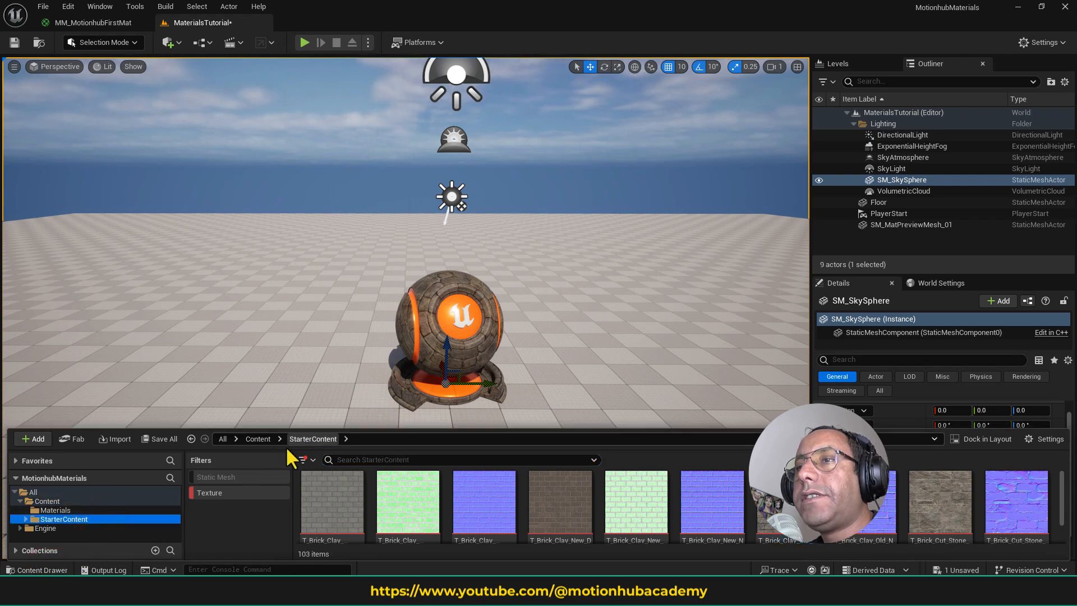
click(213, 492)
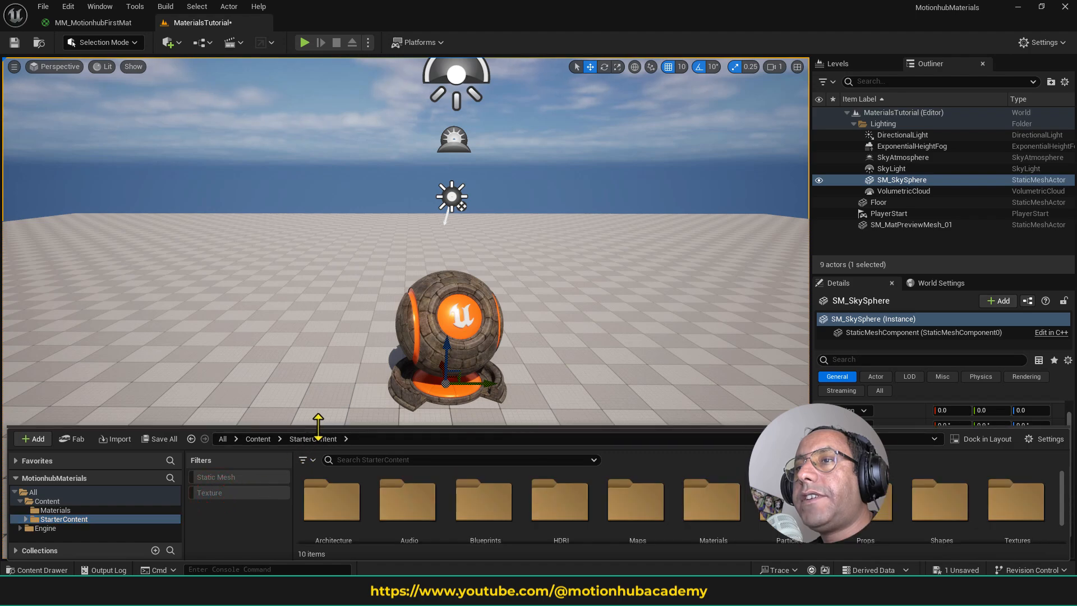
drag(317, 426, 320, 367)
double_click(337, 446)
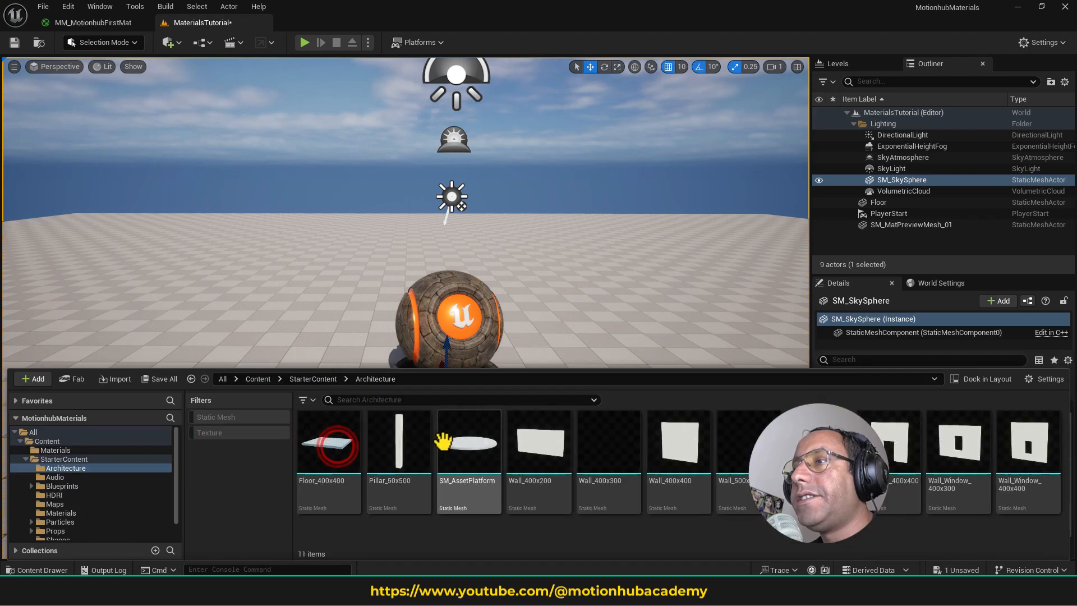
- Place the Wall_400x400 mesh in the level beside the material preview mesh, rotated about -90° around Z
drag(677, 453, 330, 374)
key(e)
key(w)
key(f)
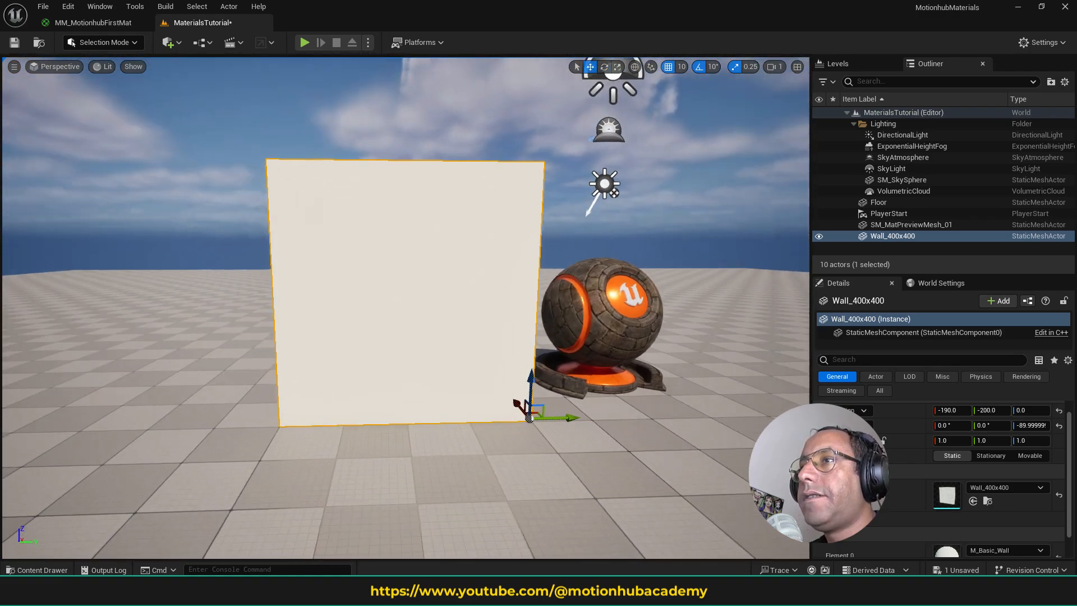
drag(432, 399, 395, 365)
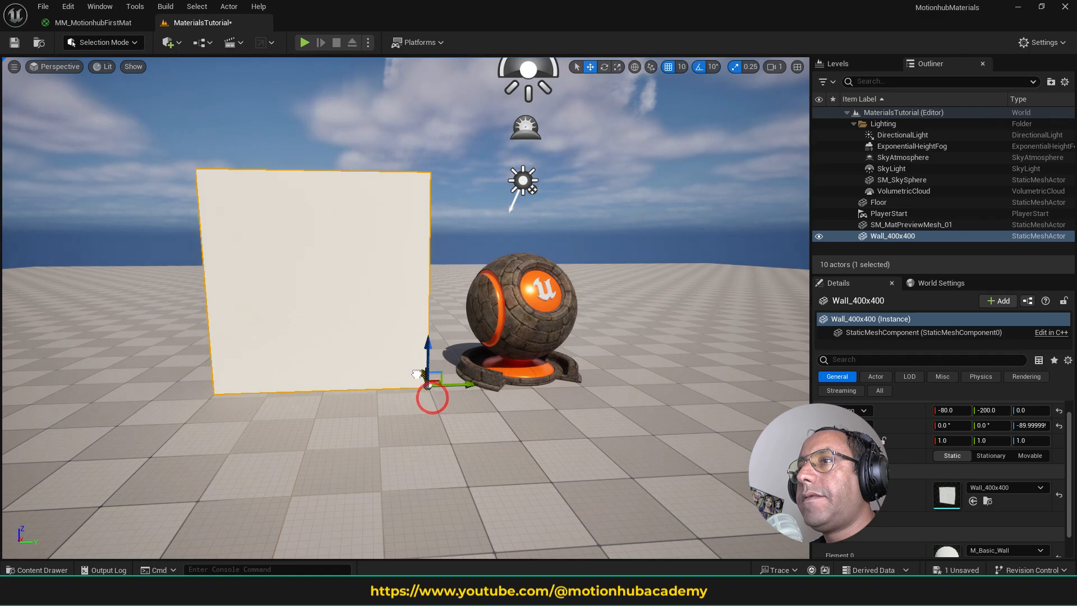
click(456, 416)
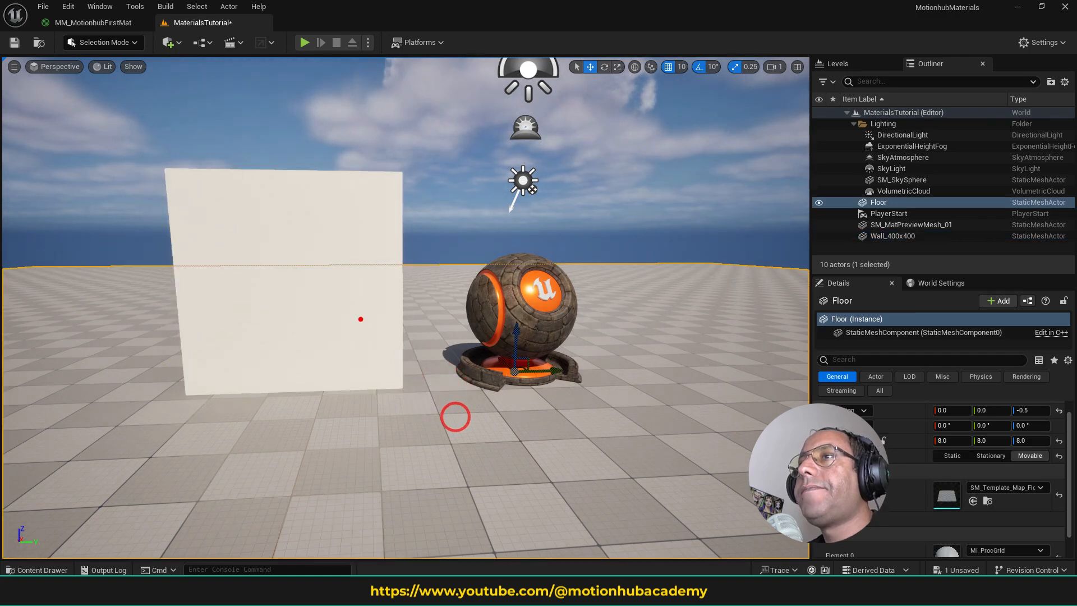
- Apply the MM_MotionhubFirstMat material from the Materials folder to the Wall_400x400 mesh
click(360, 318)
click(39, 570)
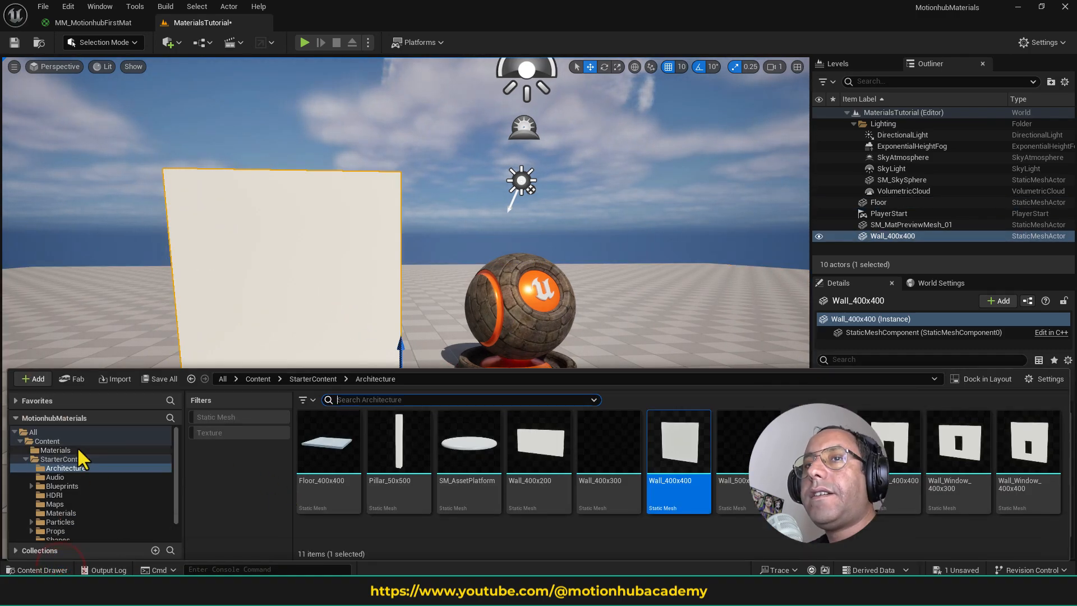
click(78, 458)
click(24, 459)
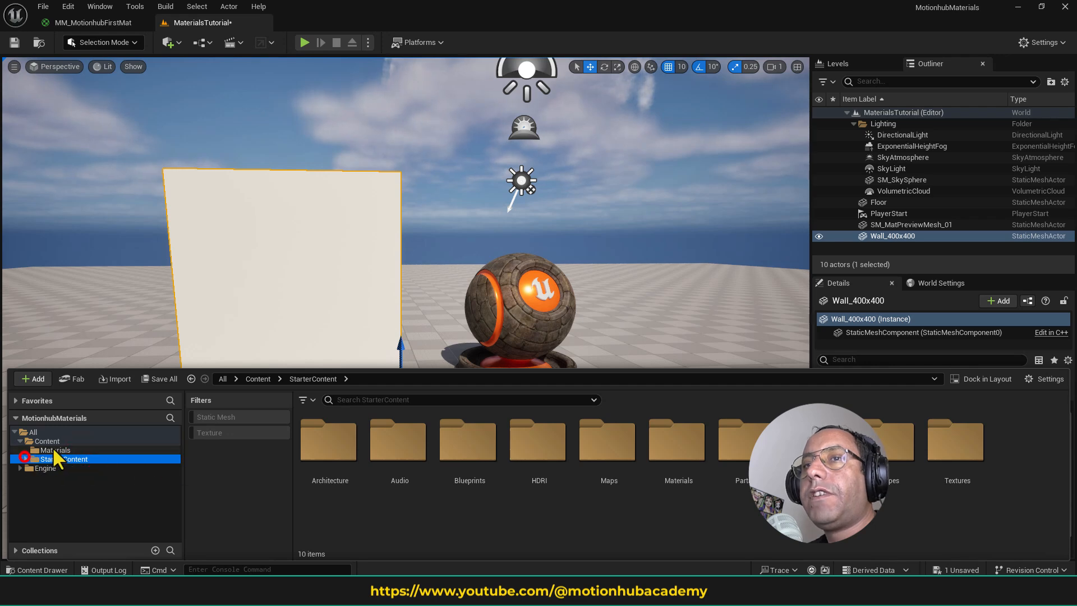
click(55, 450)
drag(315, 439, 326, 297)
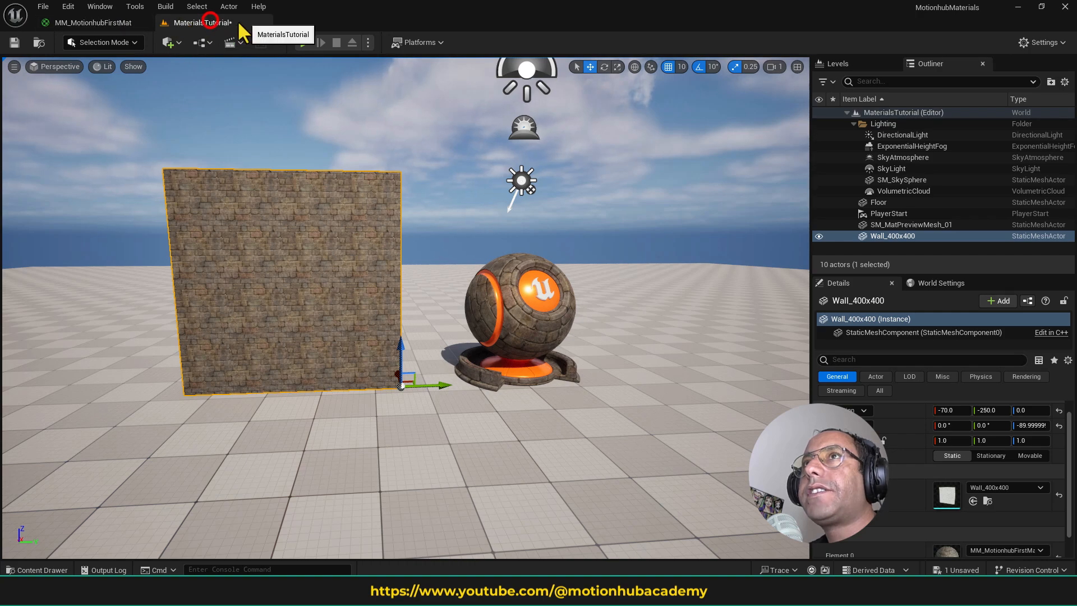
- Check the MM_MotionhubFirstMat graph and examine how the brick texture tiles across the wall in the MaterialsTutorial level
click(210, 26)
click(107, 24)
drag(101, 21, 241, 28)
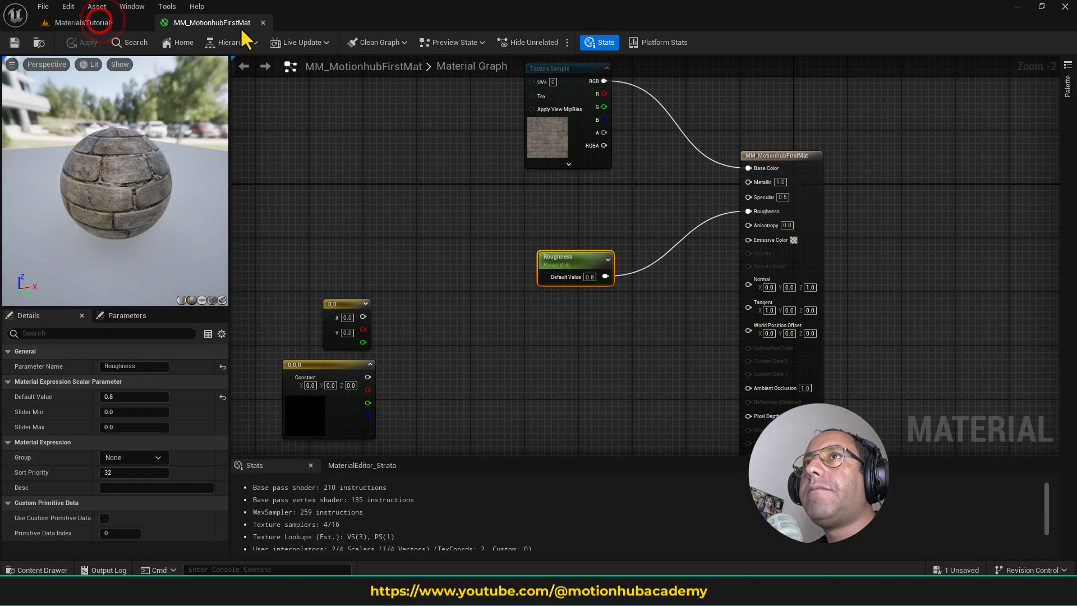
right_drag(448, 212, 473, 293)
click(106, 23)
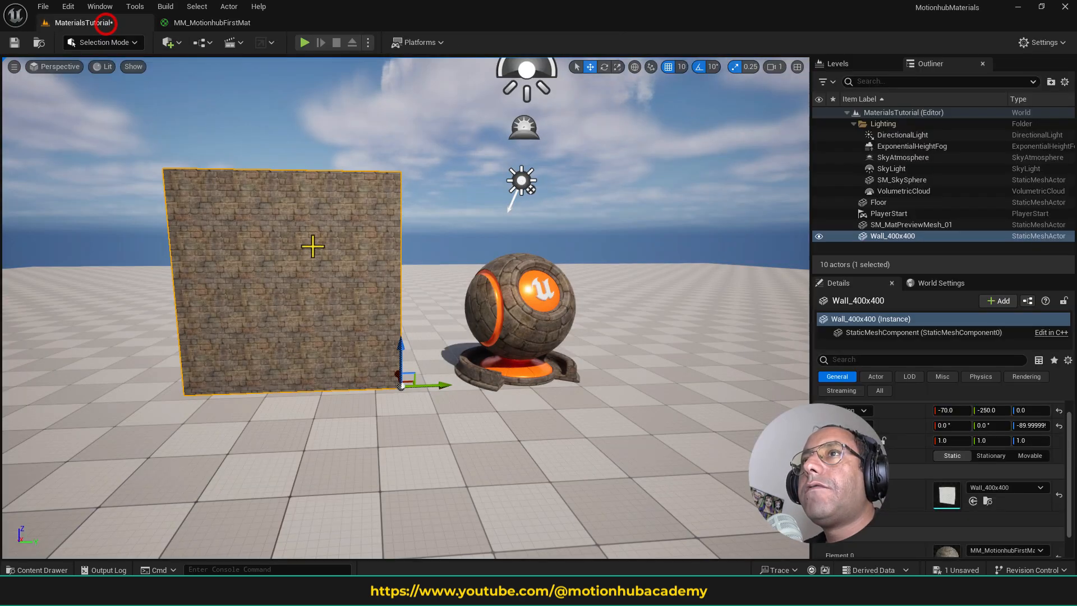
key(f)
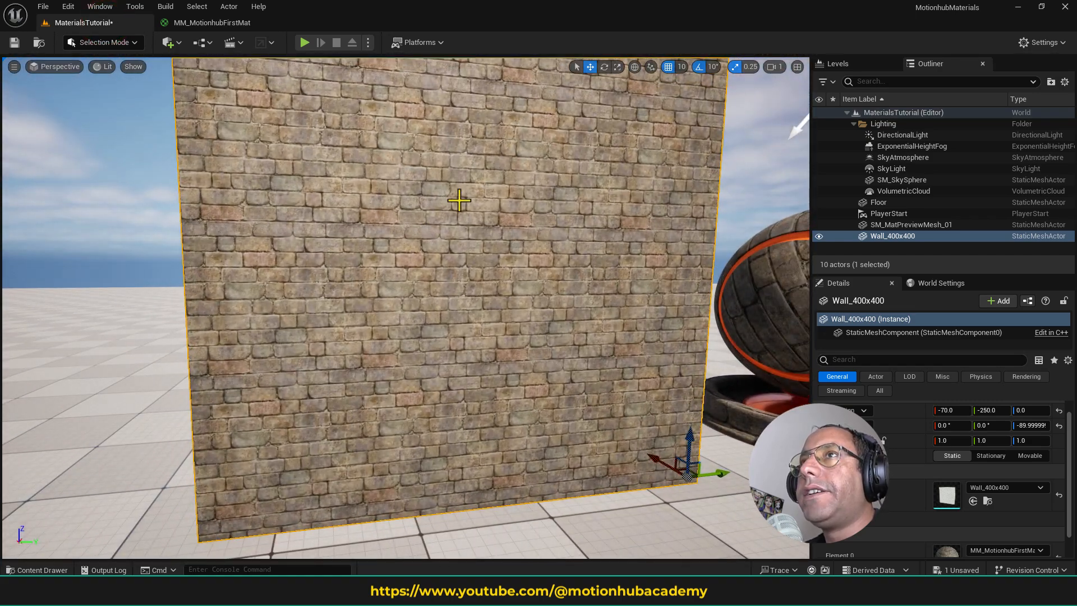
right_drag(488, 231, 333, 81)
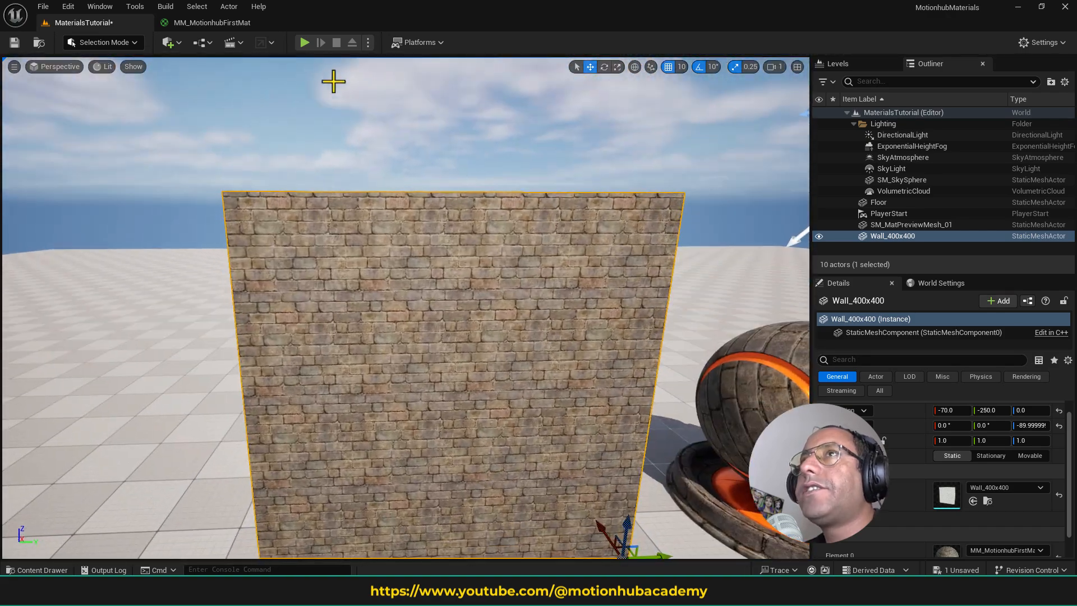
- In the MM_MotionhubFirstMat graph, add a TextureCoordinate node feeding the brick Texture Sample's UVs input and align it beside that node
click(219, 22)
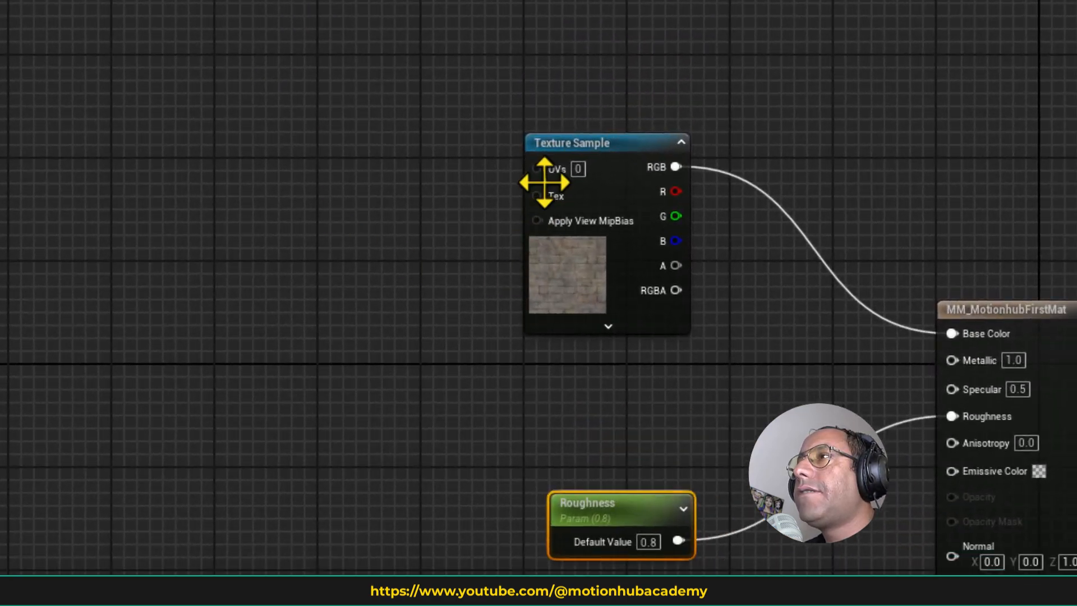
click(596, 142)
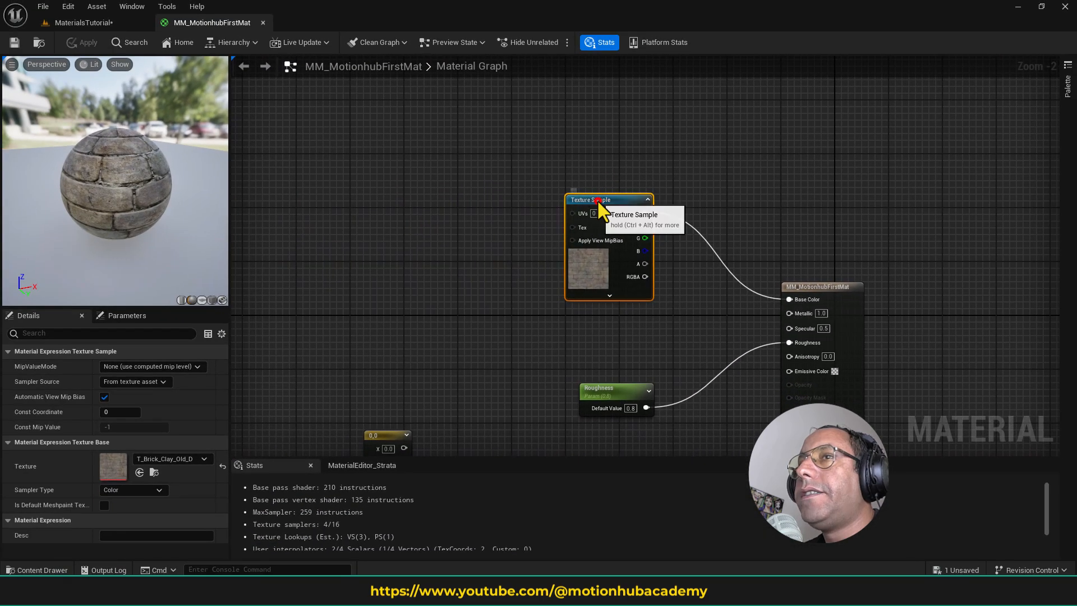
click(598, 200)
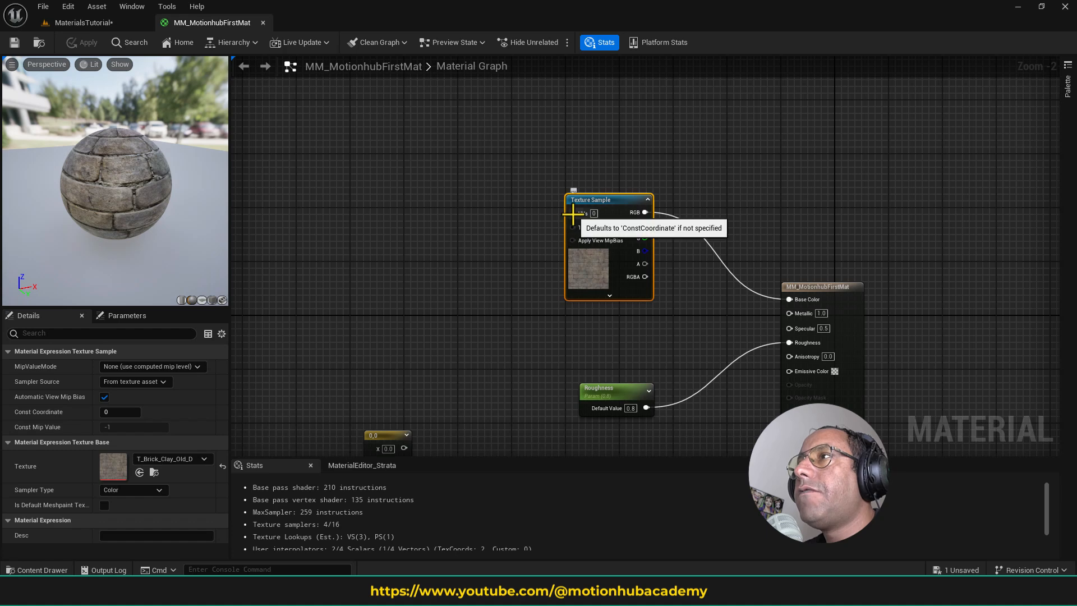
drag(572, 214, 429, 202)
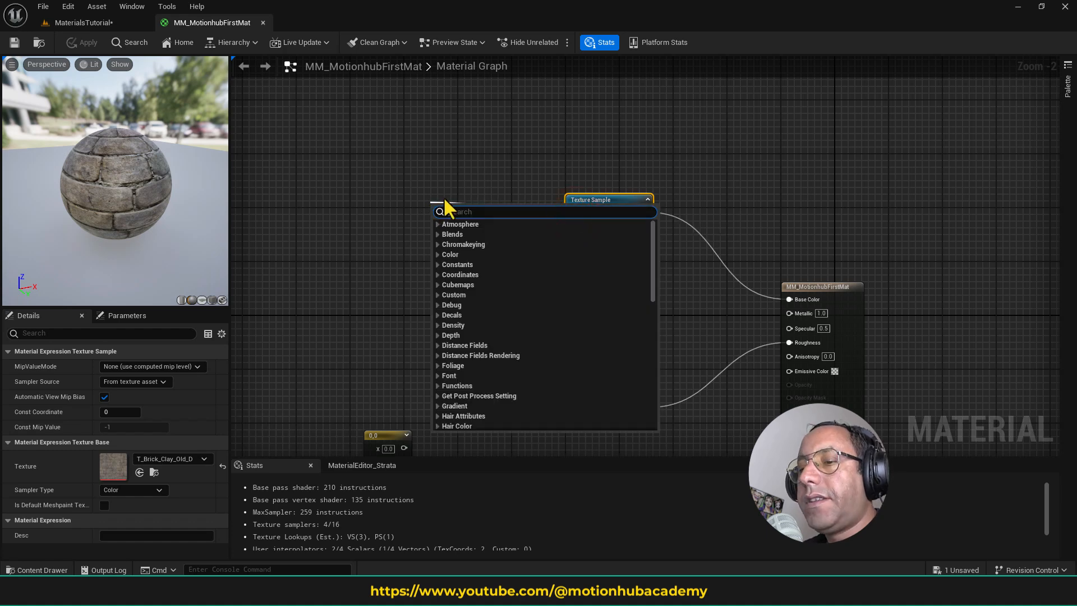
text(texture)
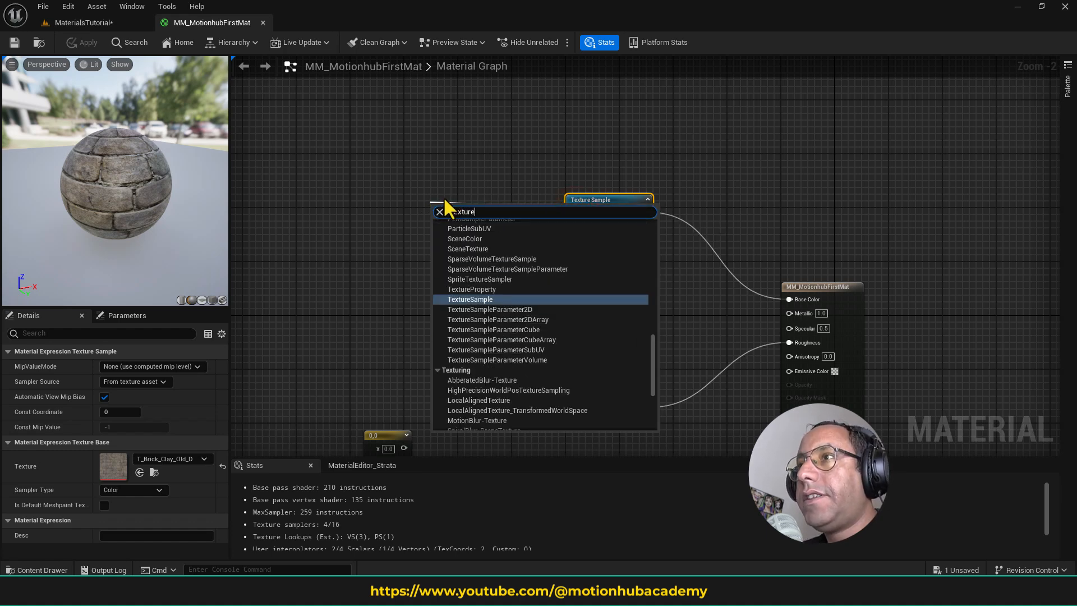
text(c)
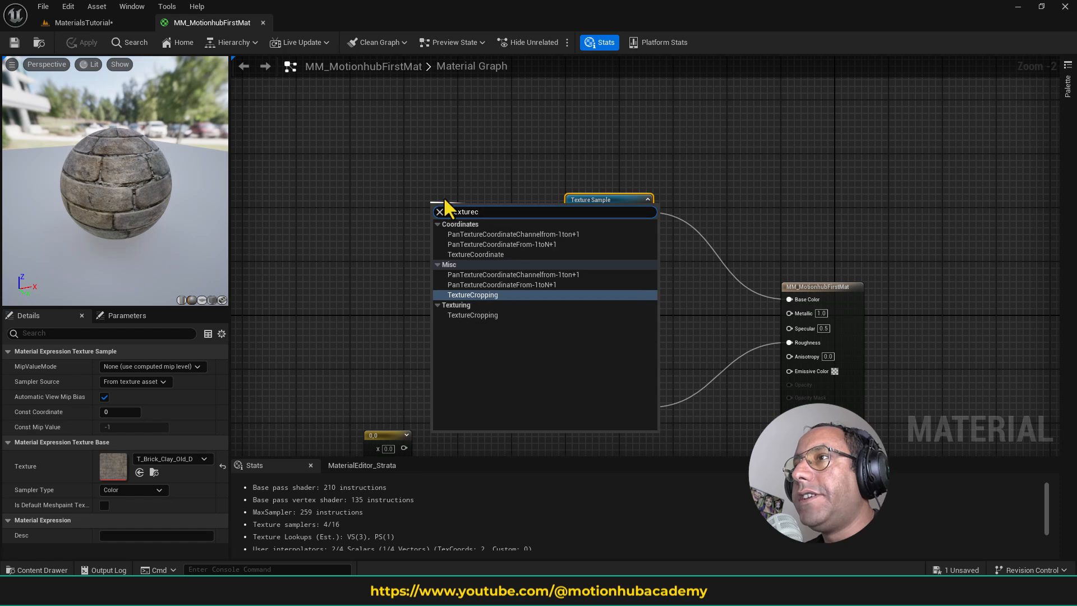
click(515, 255)
drag(476, 210, 437, 198)
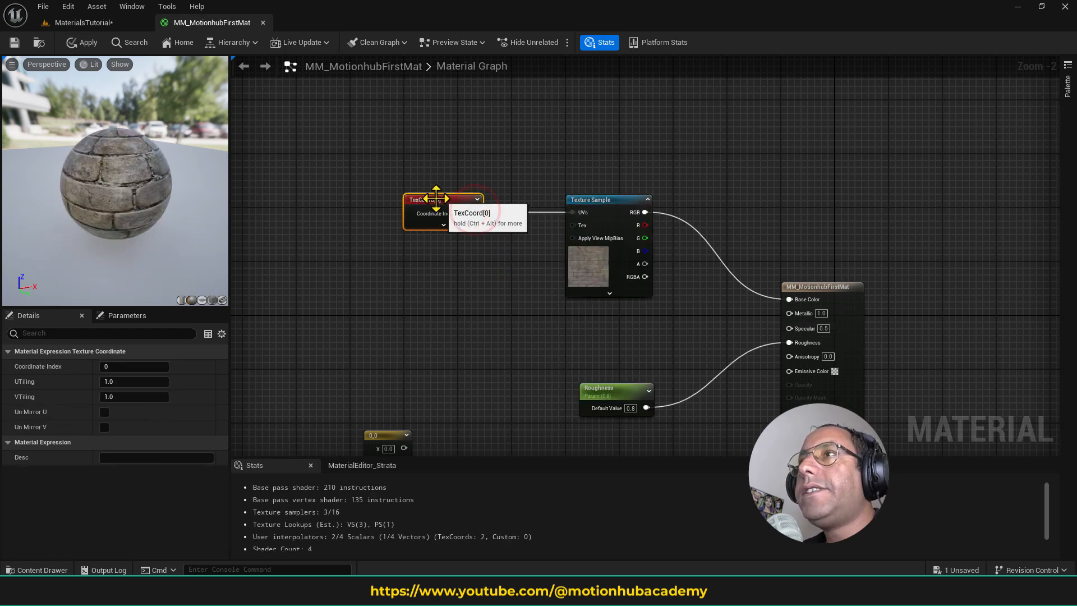
- Try the cylinder, sphere and plane preview shapes for the material, ending on the cube with one face turned to the front
click(193, 300)
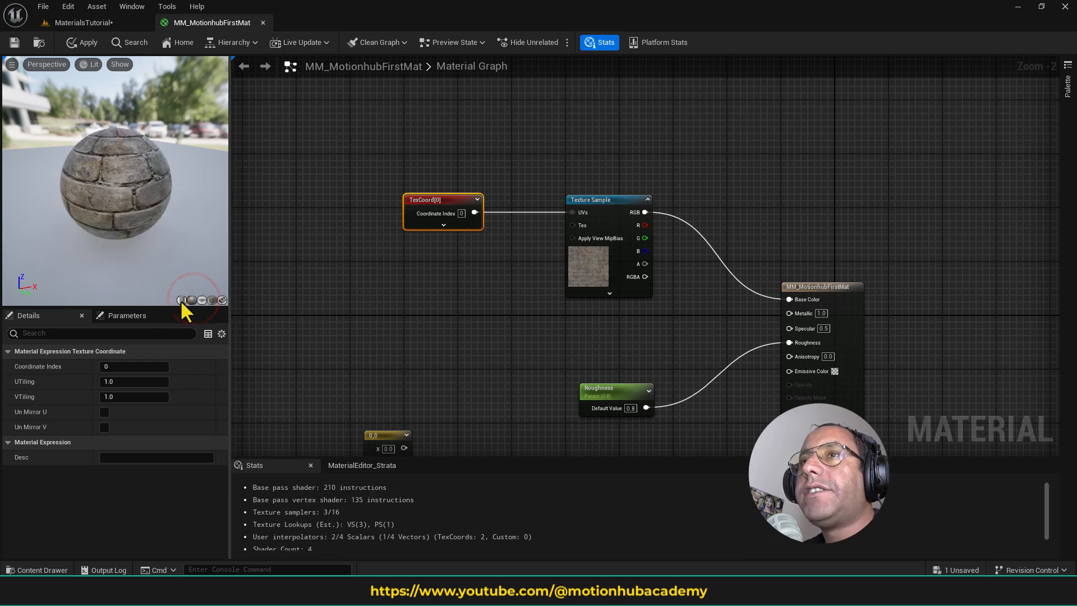
click(180, 299)
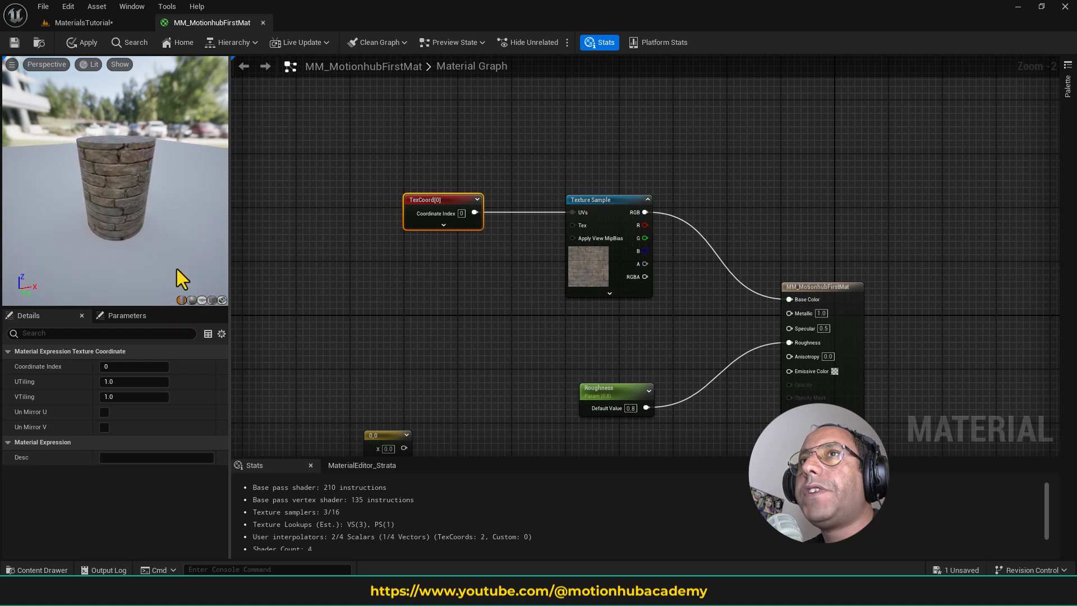
click(193, 300)
click(202, 300)
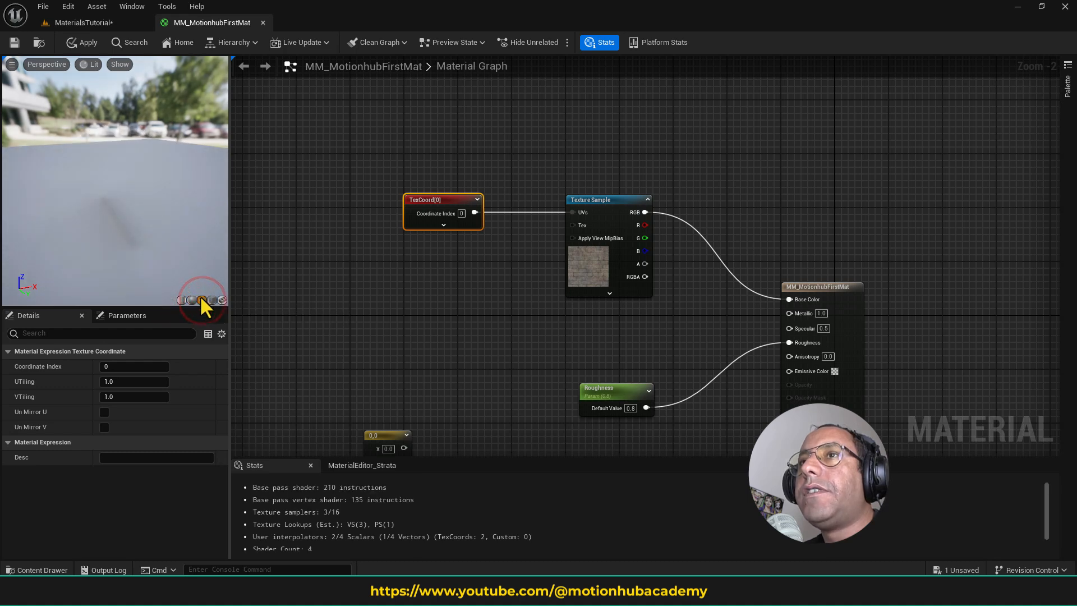
click(211, 300)
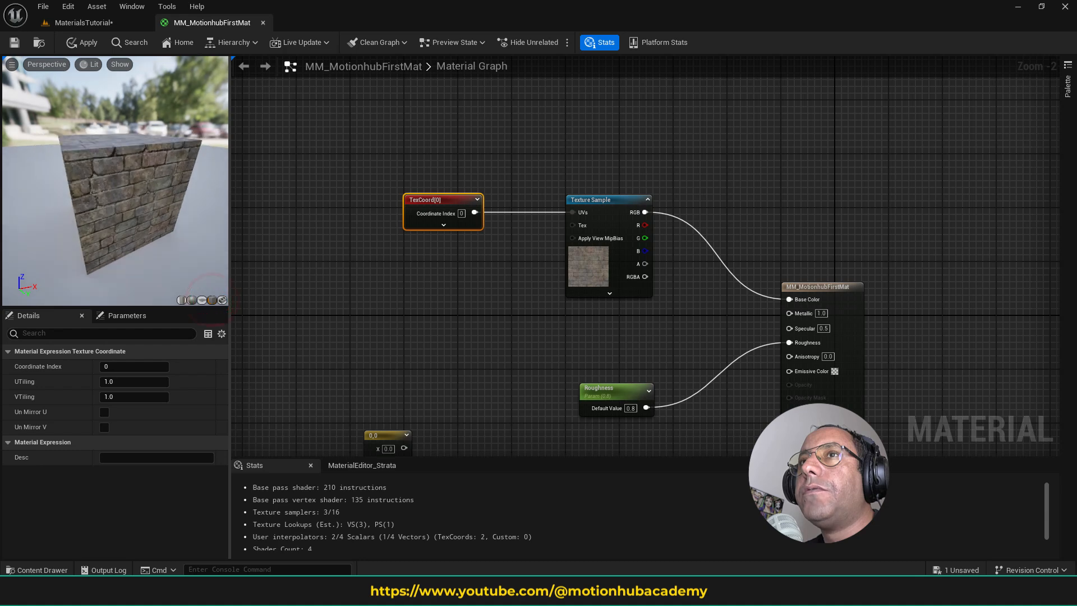
drag(180, 240, 174, 247)
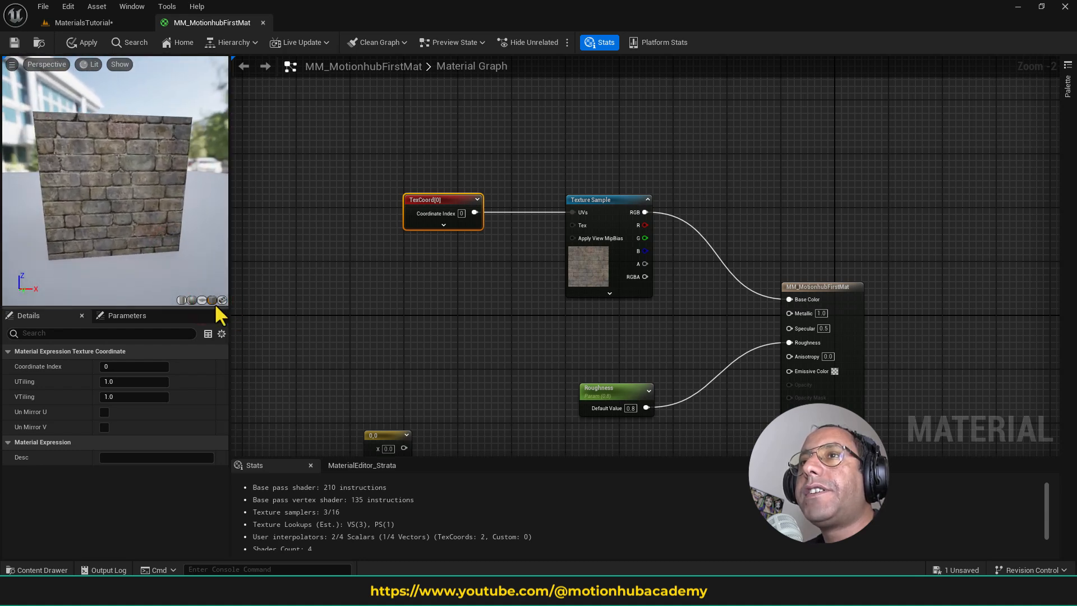
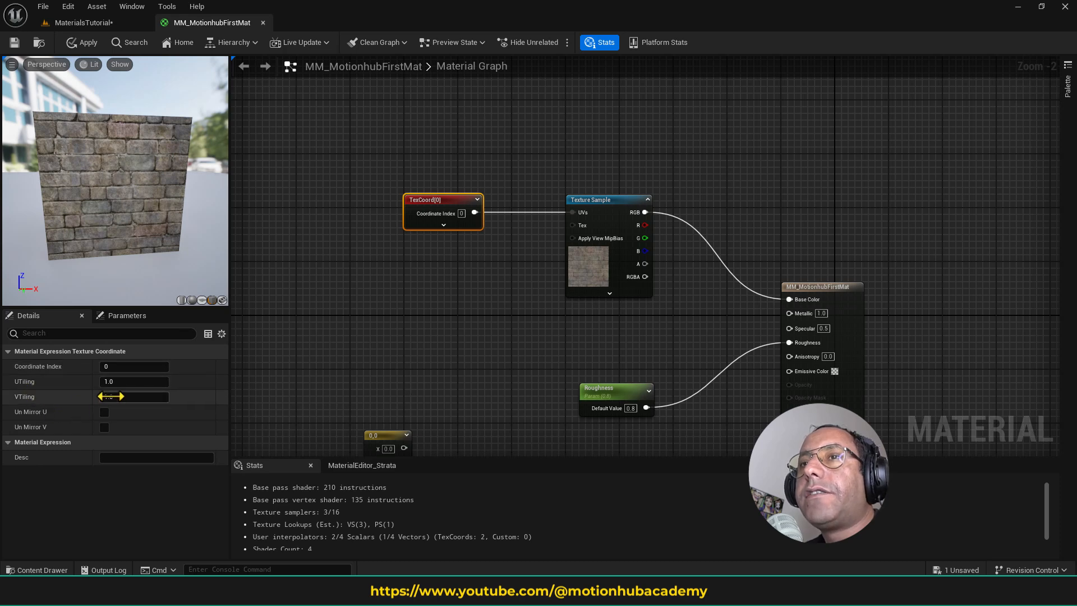
- Set the TextureCoordinate node's UTiling and VTiling both to 5
click(128, 382)
text(5)
key(Tab)
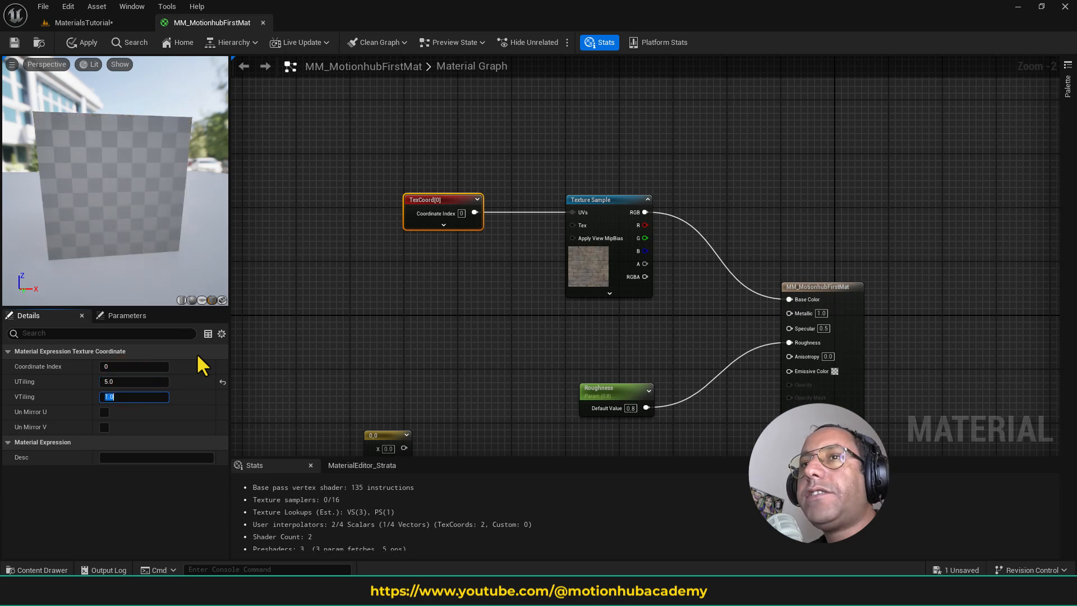
text(5)
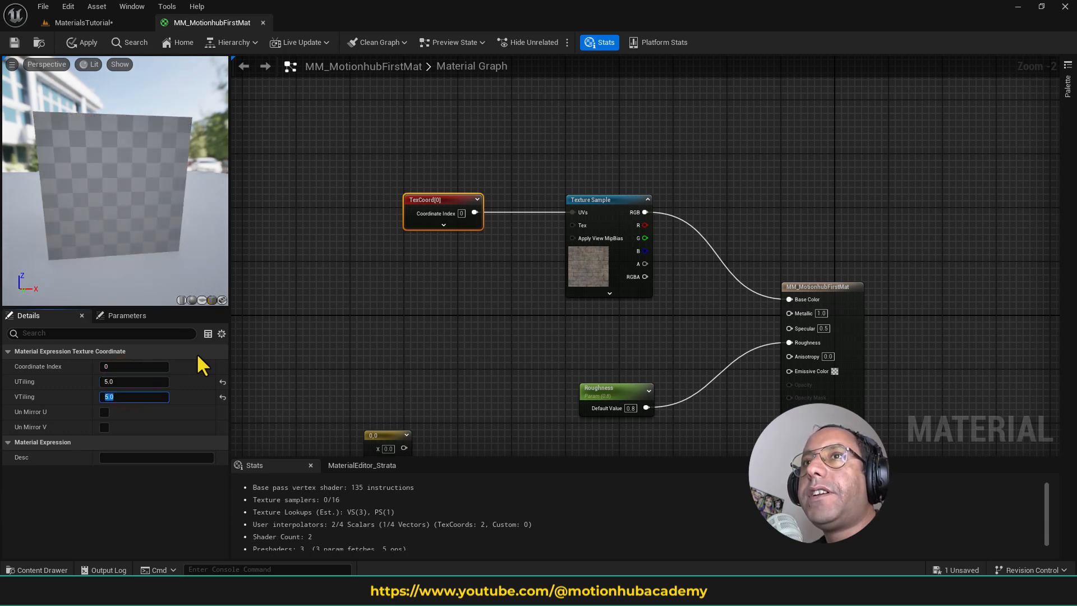
key(Return)
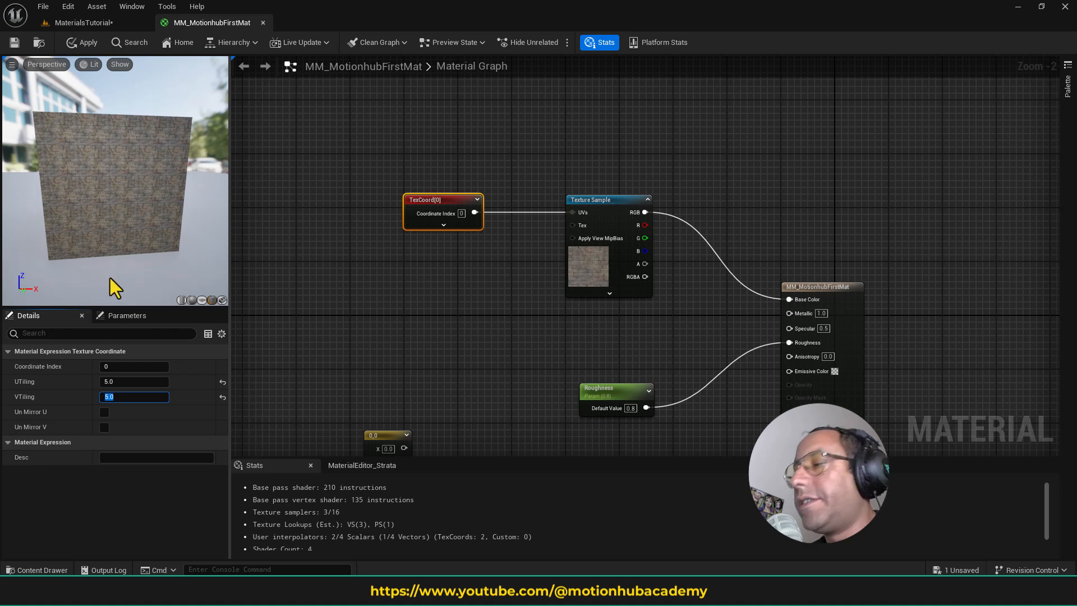
- Set the TextureCoordinate node's VTiling to 1 and raise its UTiling to about 19.18
text(1)
key(Return)
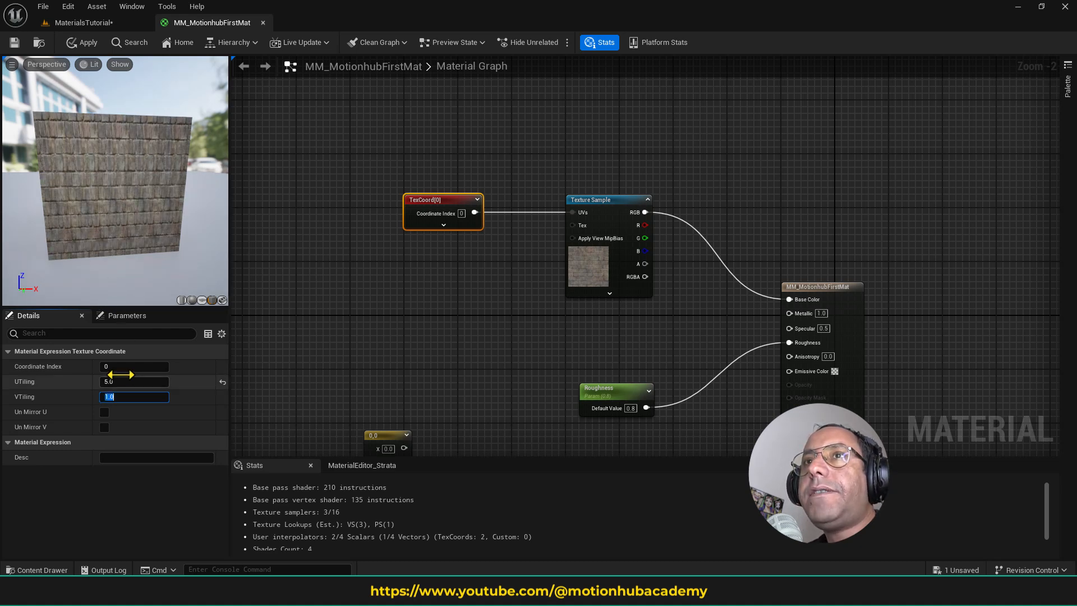
drag(121, 381, 126, 382)
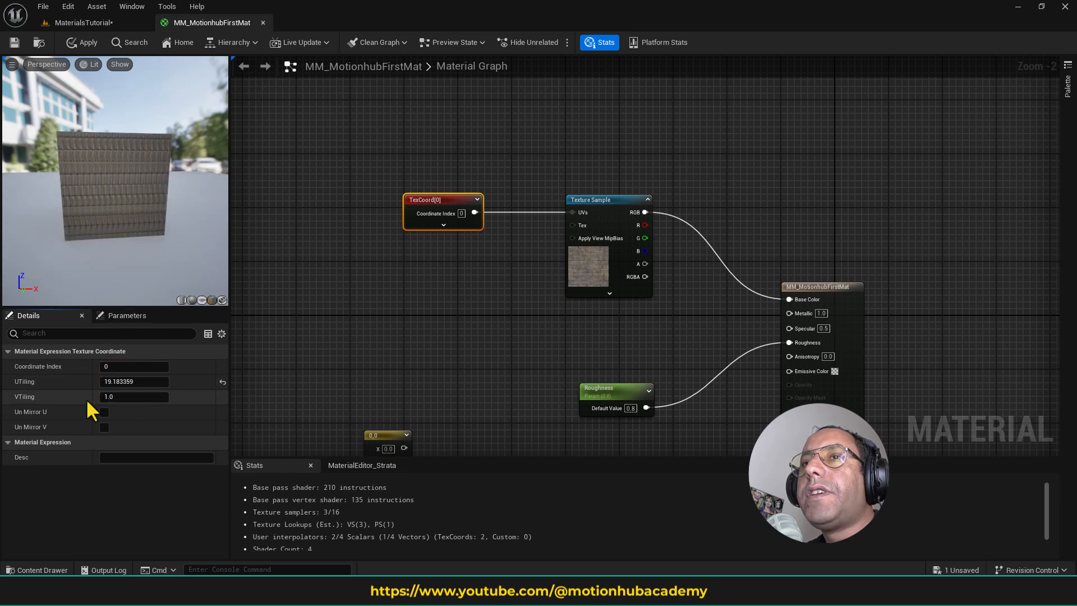
- Set the TextureCoordinate node's UTiling and VTiling to 0.1 and save the material
click(124, 382)
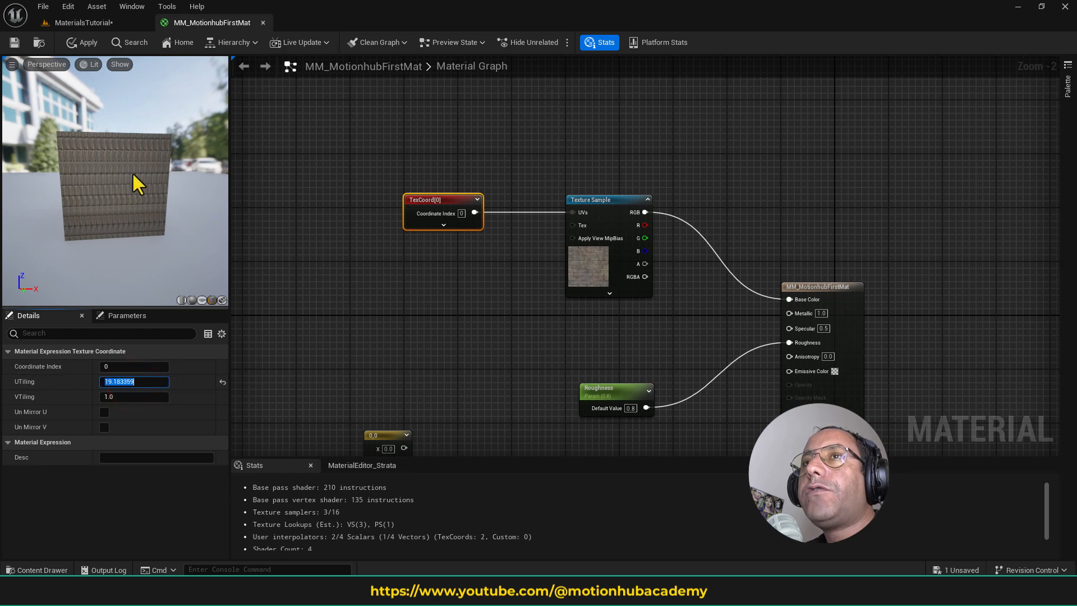
text(0.1)
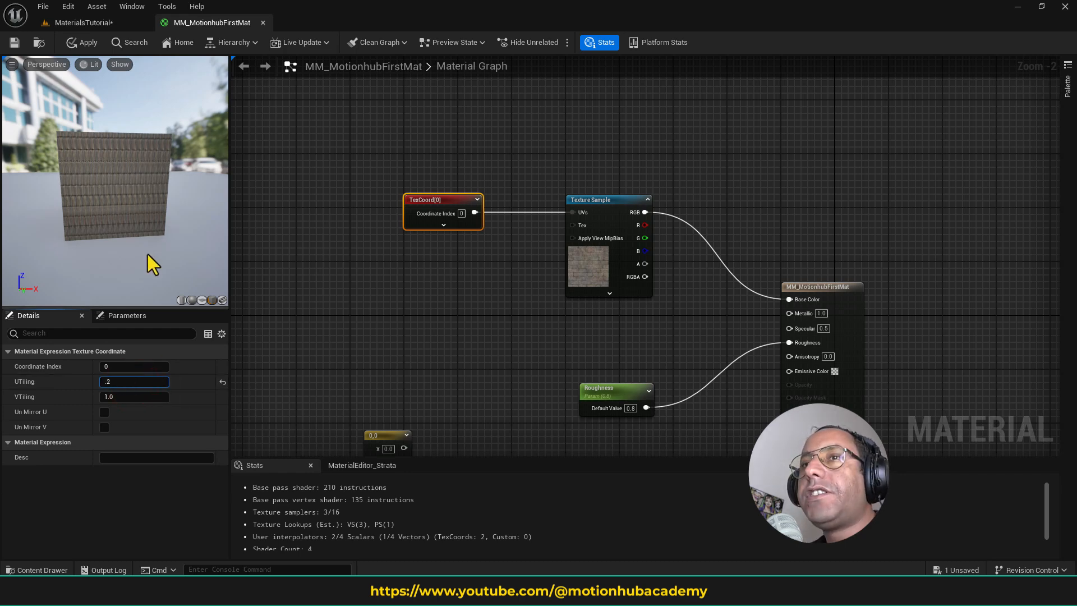
key(Tab)
text(0.1)
key(Return)
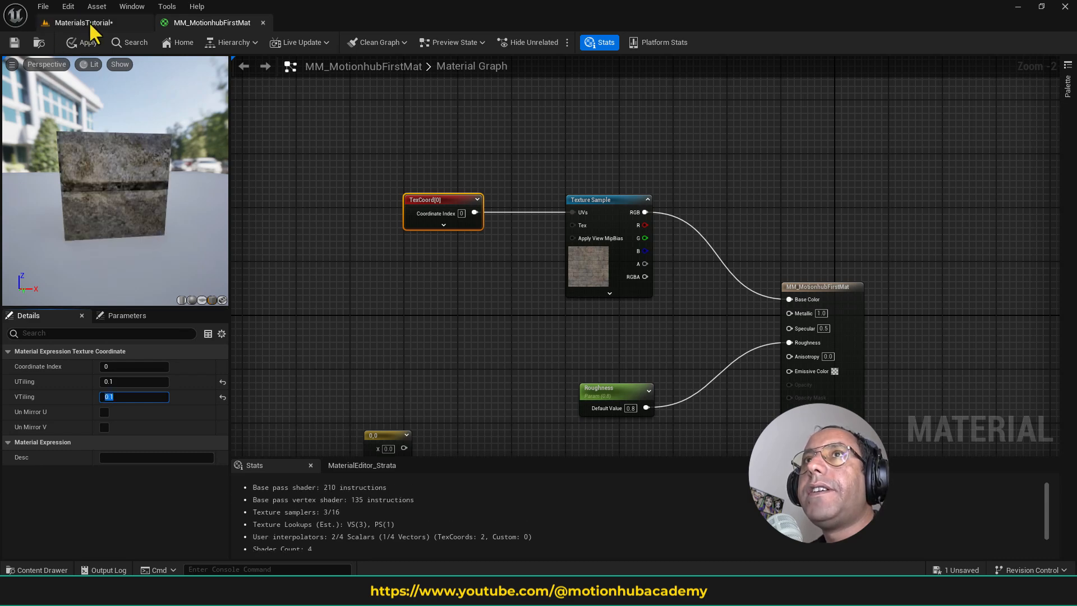
click(14, 43)
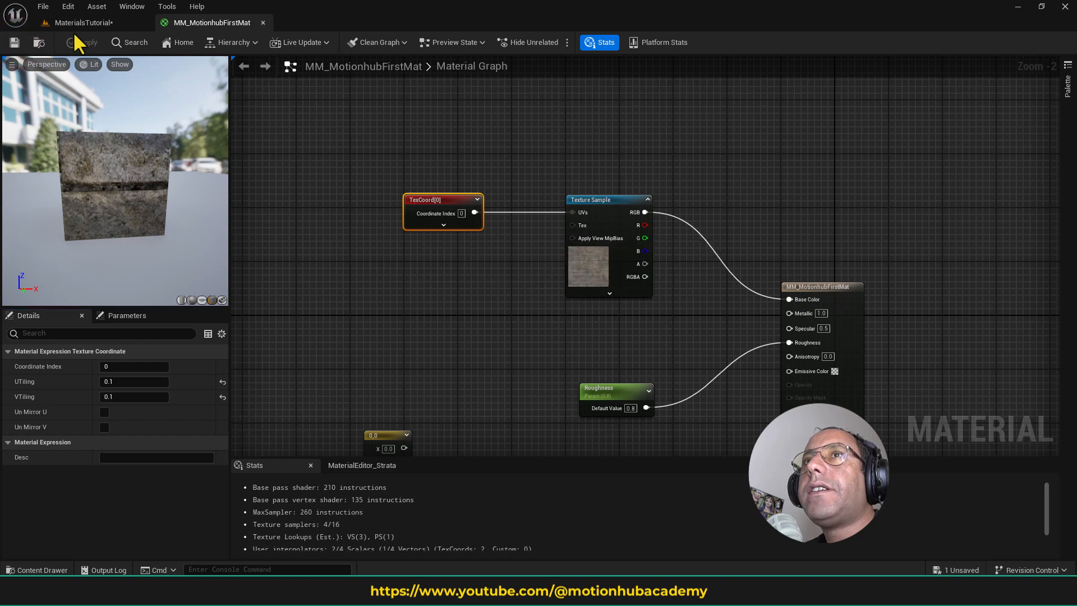
- Examine the brick size on the wall in the MaterialsTutorial level and compare it with the MM_MotionhubFirstMat graph settings
click(90, 19)
key(f)
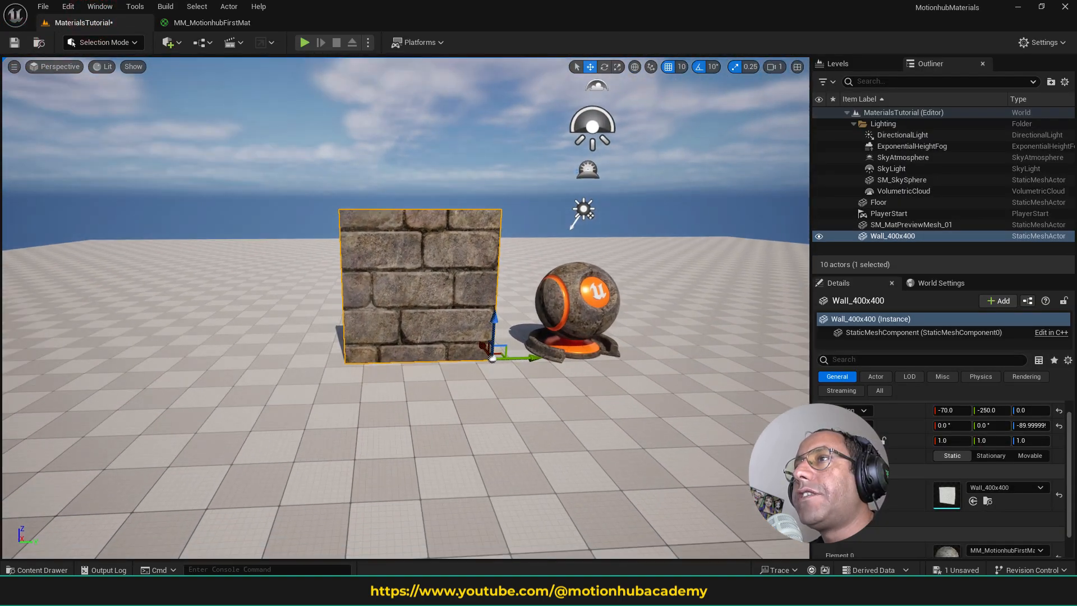
right_drag(491, 258, 456, 263)
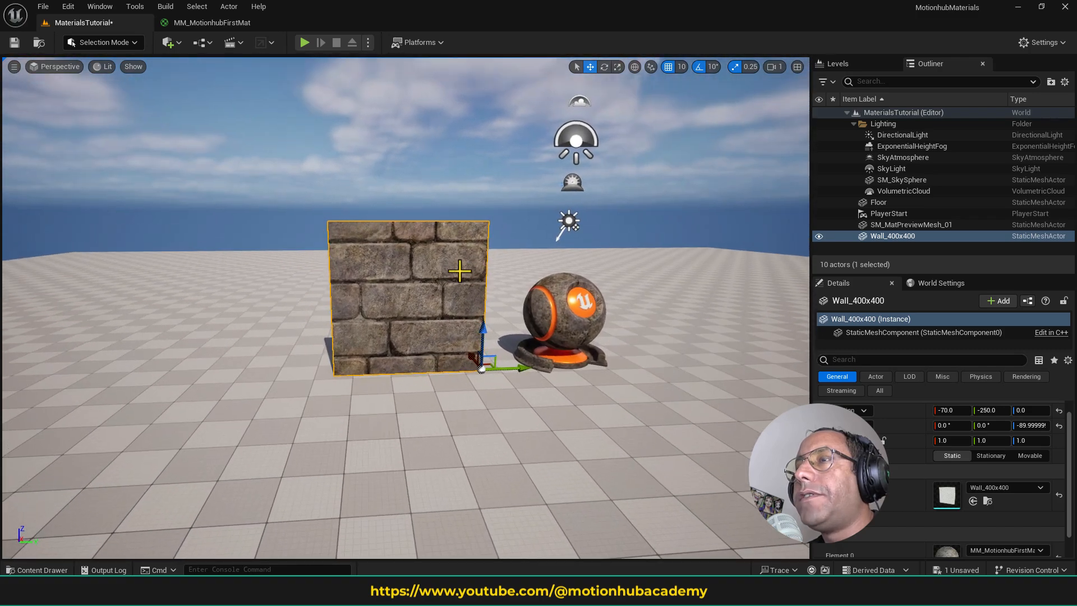
click(218, 19)
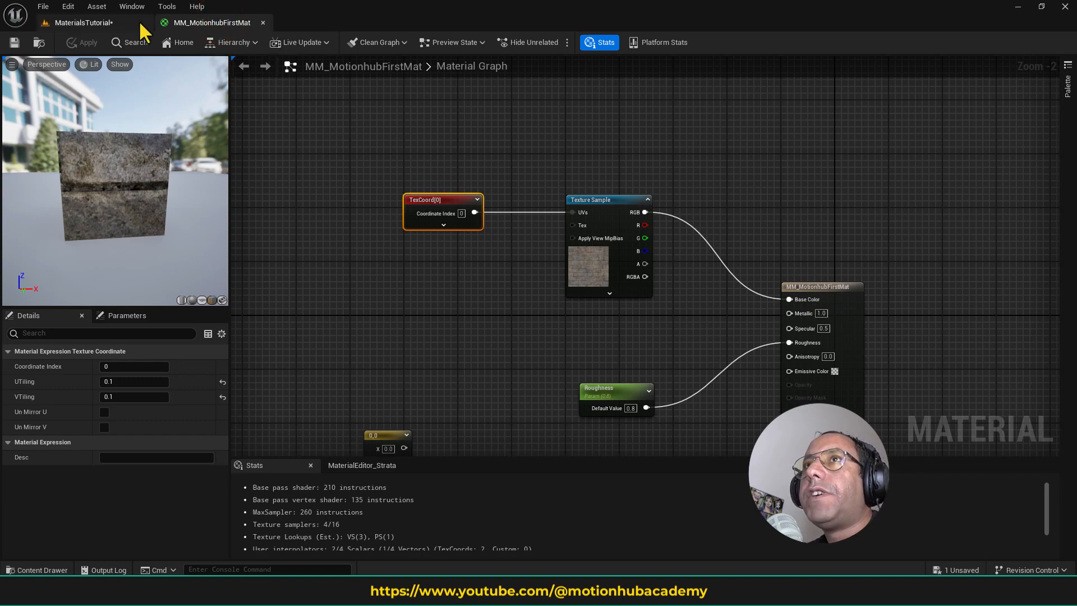
click(119, 17)
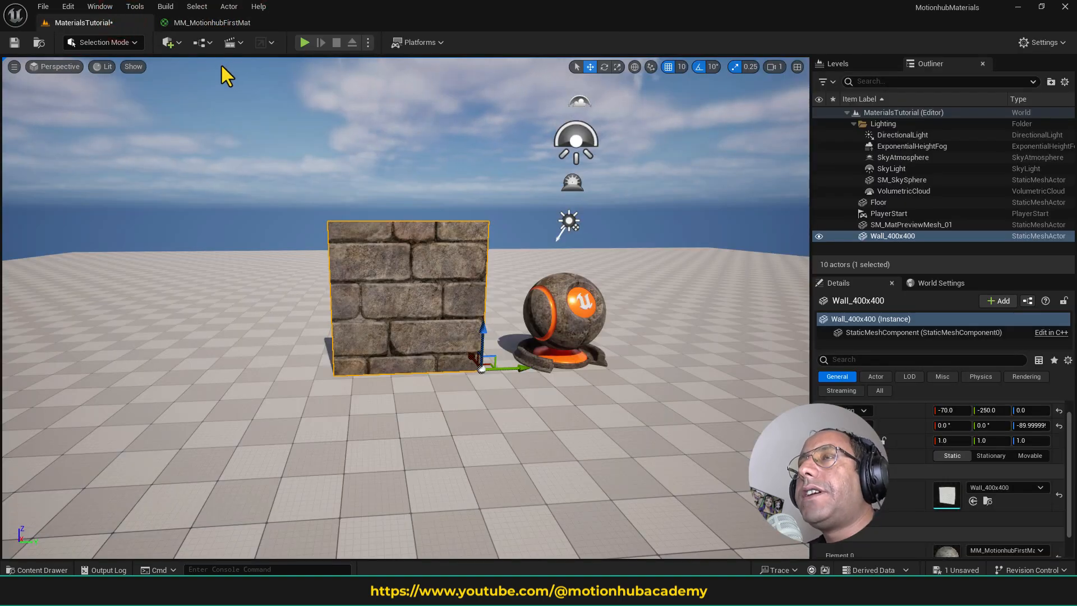
click(227, 22)
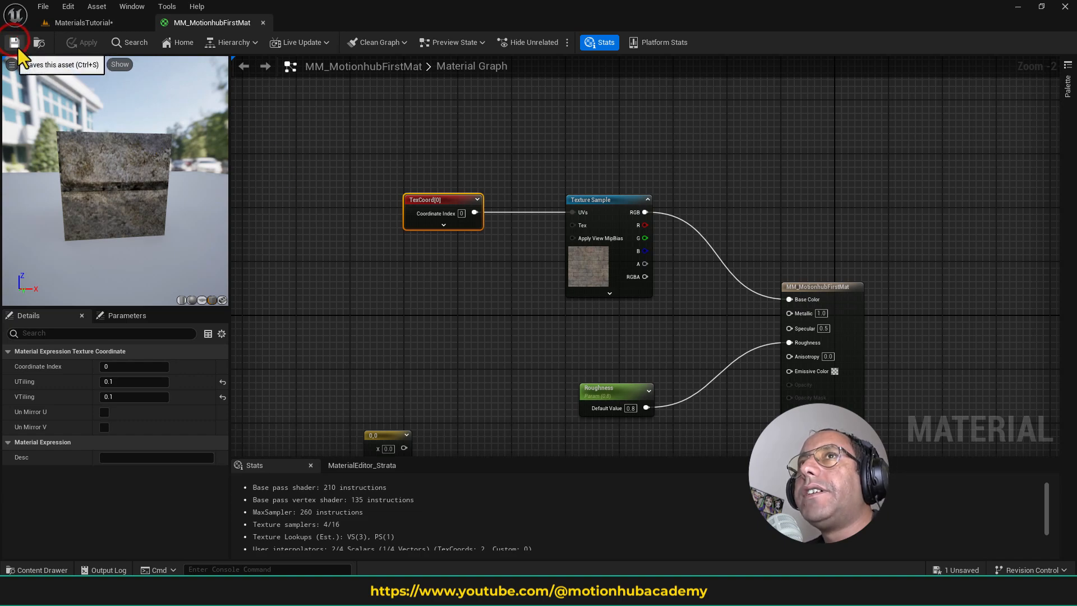
click(93, 16)
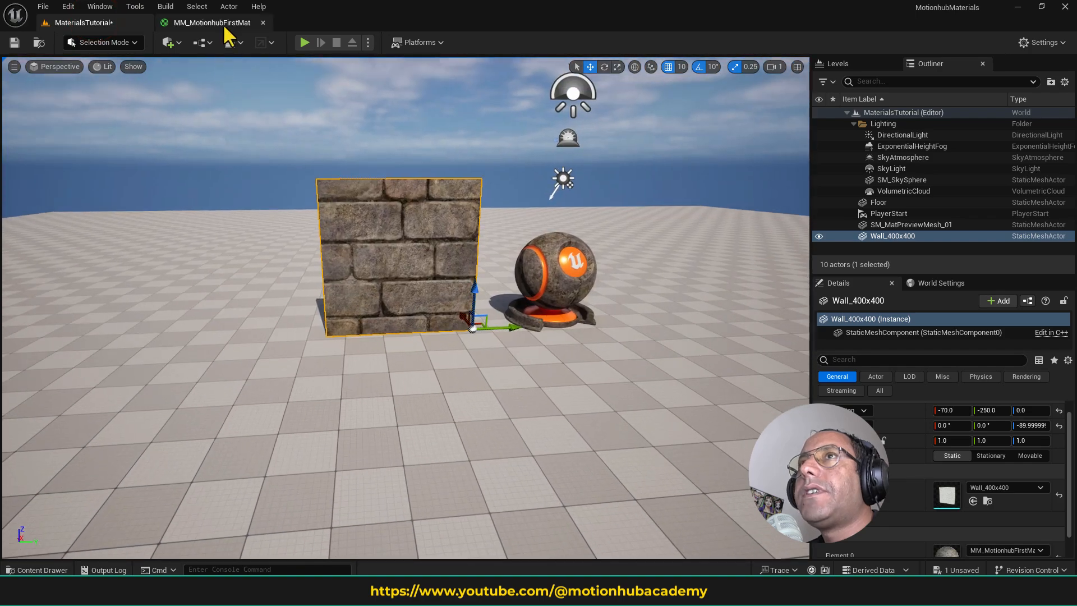
- Undock the MM_MotionhubFirstMat editor into a floating window over the level and set the TextureCoordinate node's UTiling and VTiling to 5
drag(223, 22, 455, 173)
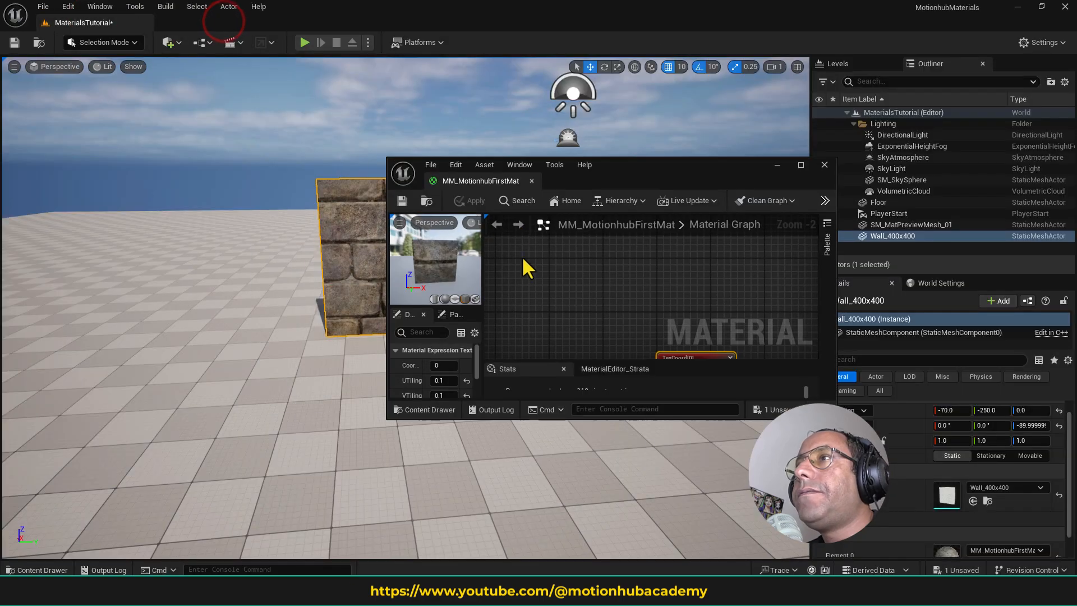
click(444, 381)
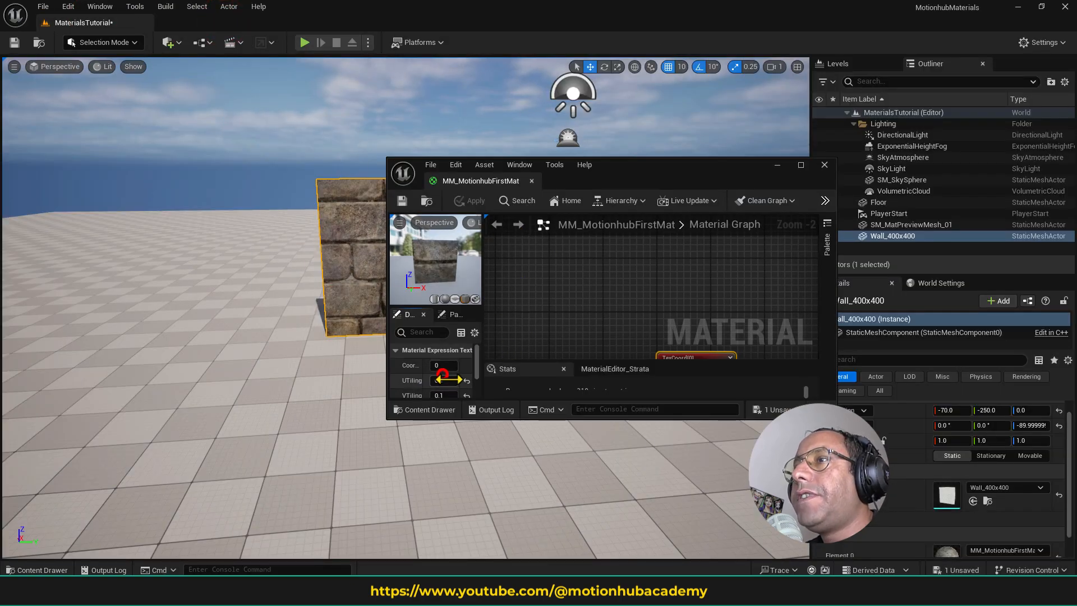
text(5)
key(Tab)
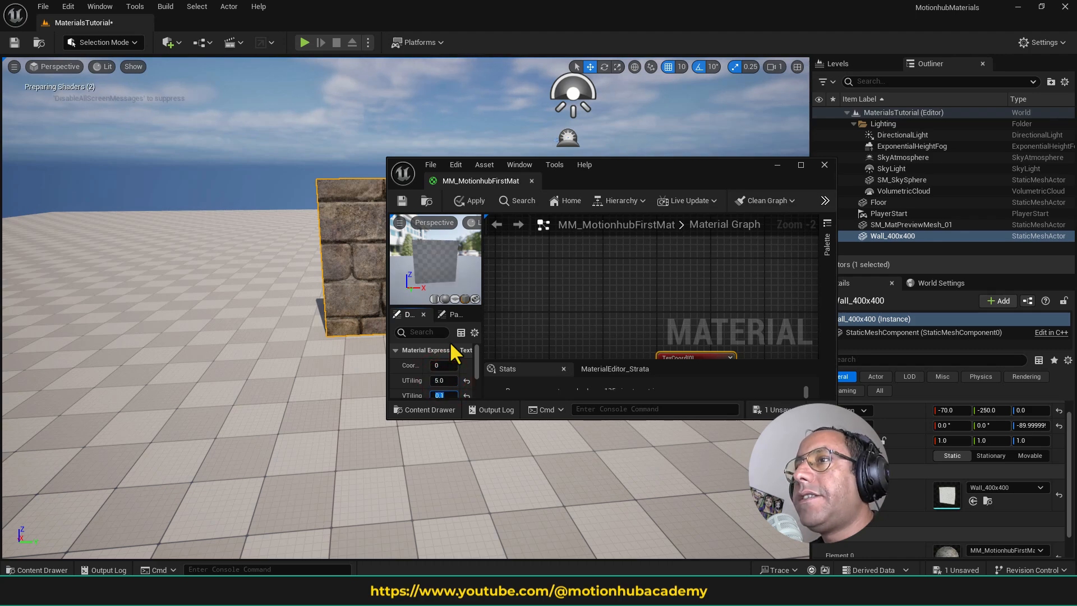
text(5)
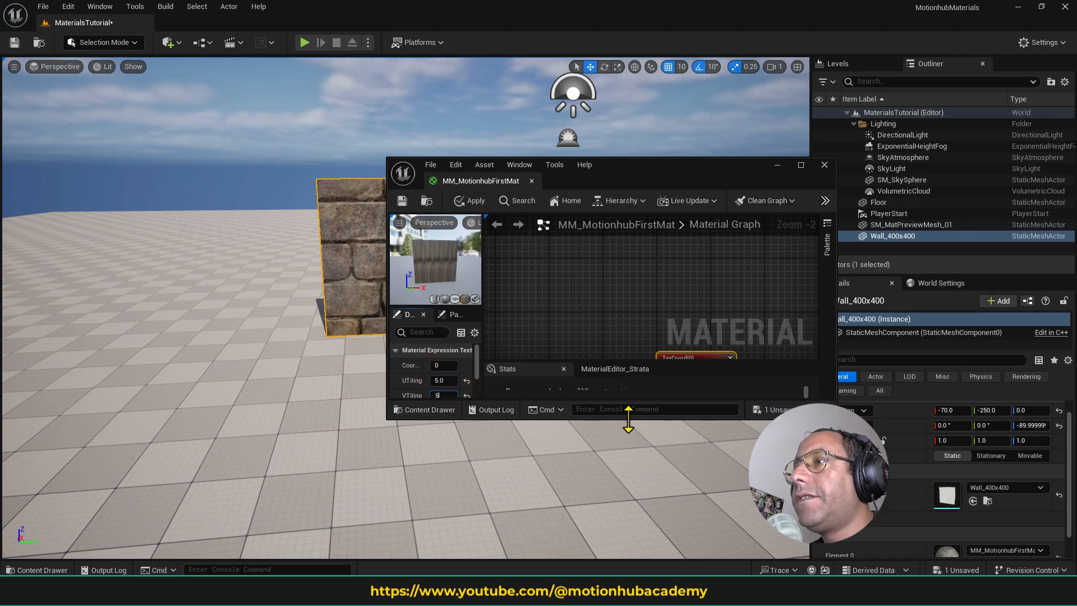
- Enlarge the floating material editor and move it clear of the wall, then close it, applying the changes to the original material
drag(628, 418, 628, 570)
click(553, 315)
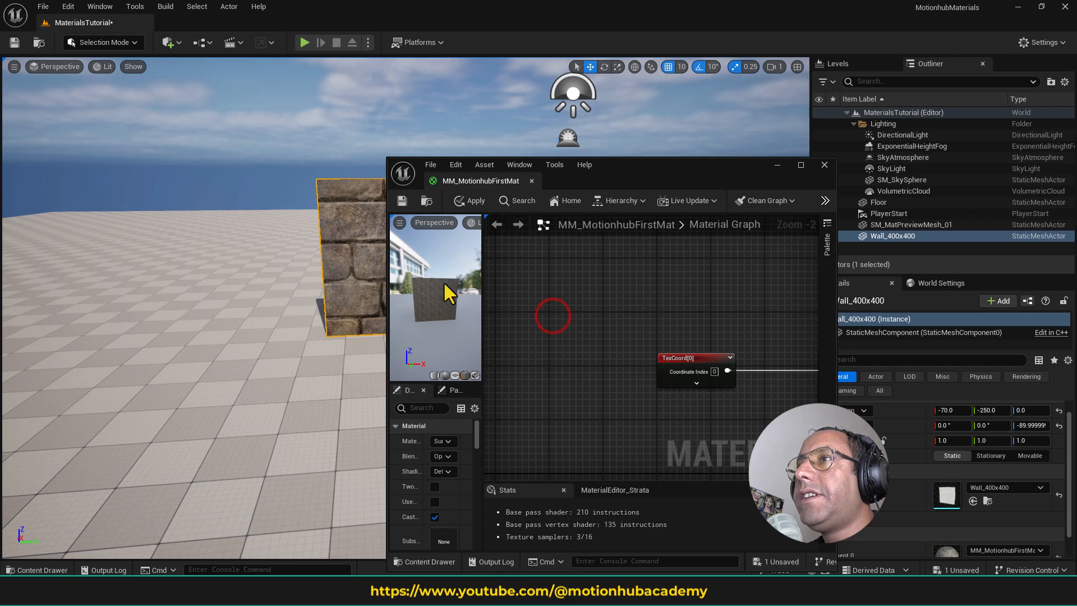
drag(625, 167, 762, 158)
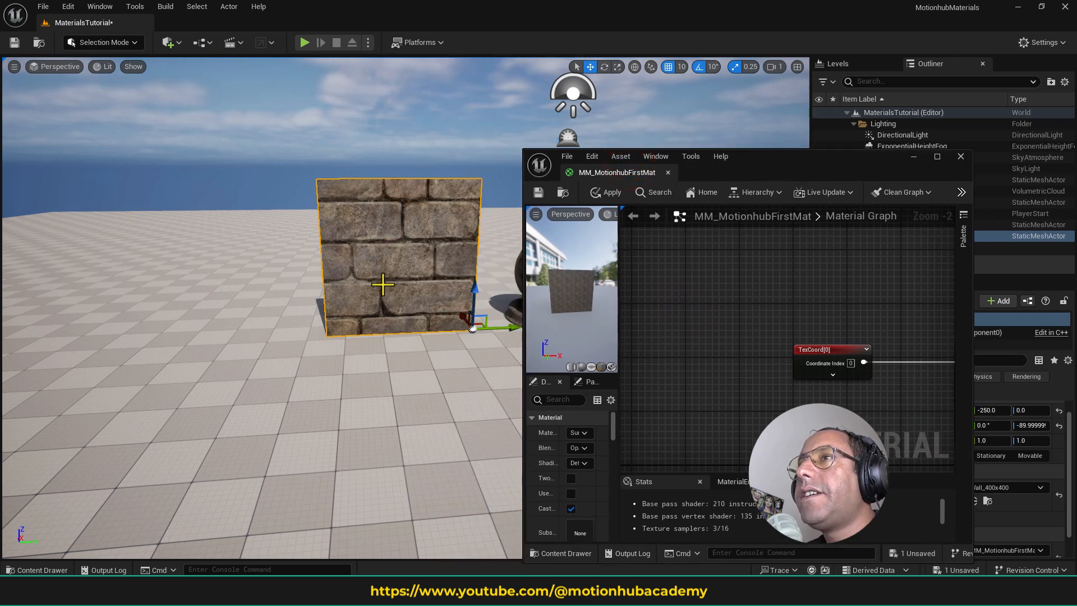
click(960, 157)
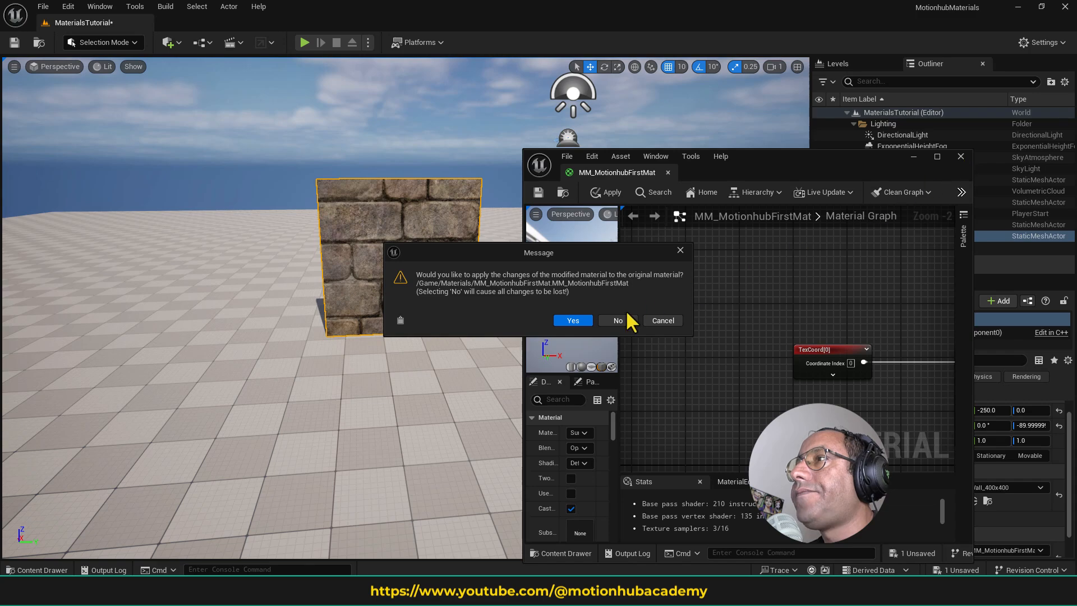
click(578, 321)
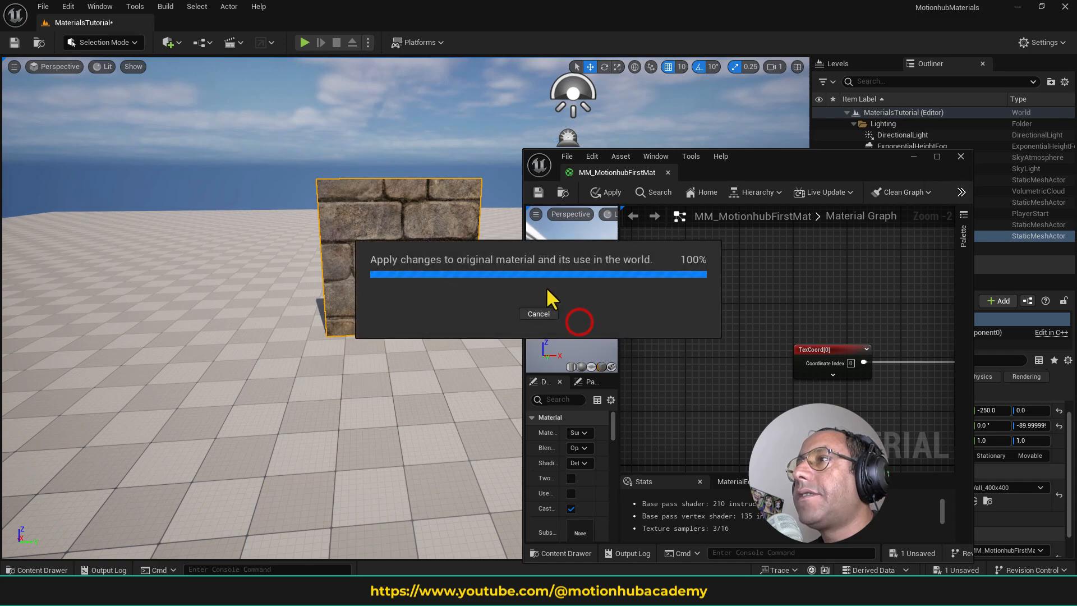
- Create a material instance from MM_MotionhubFirstMat in the Materials folder and name it MI_Wall
key(ctrl+space)
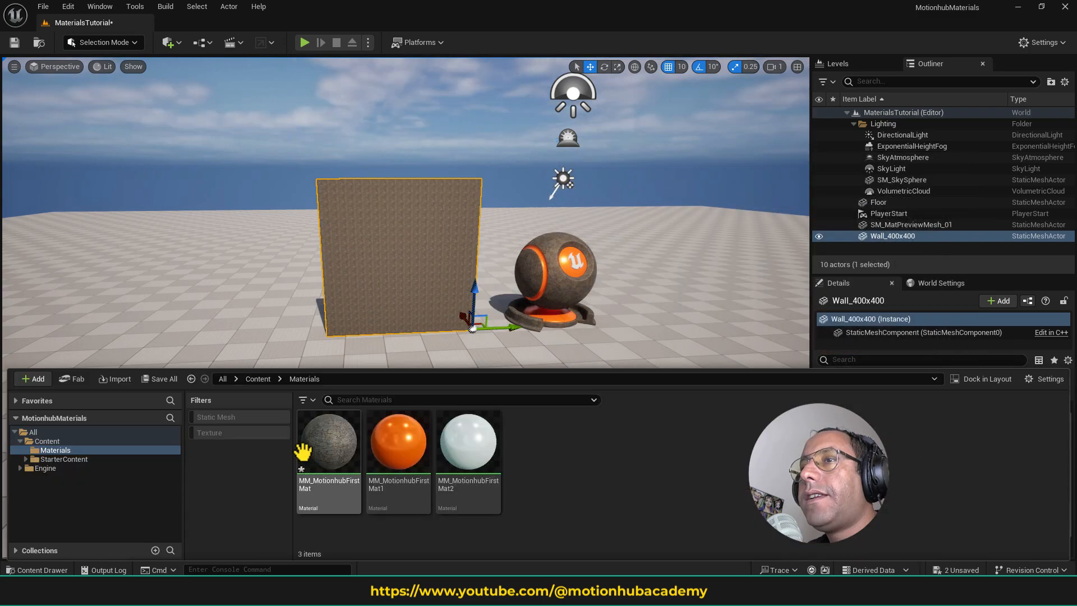
right_click(321, 449)
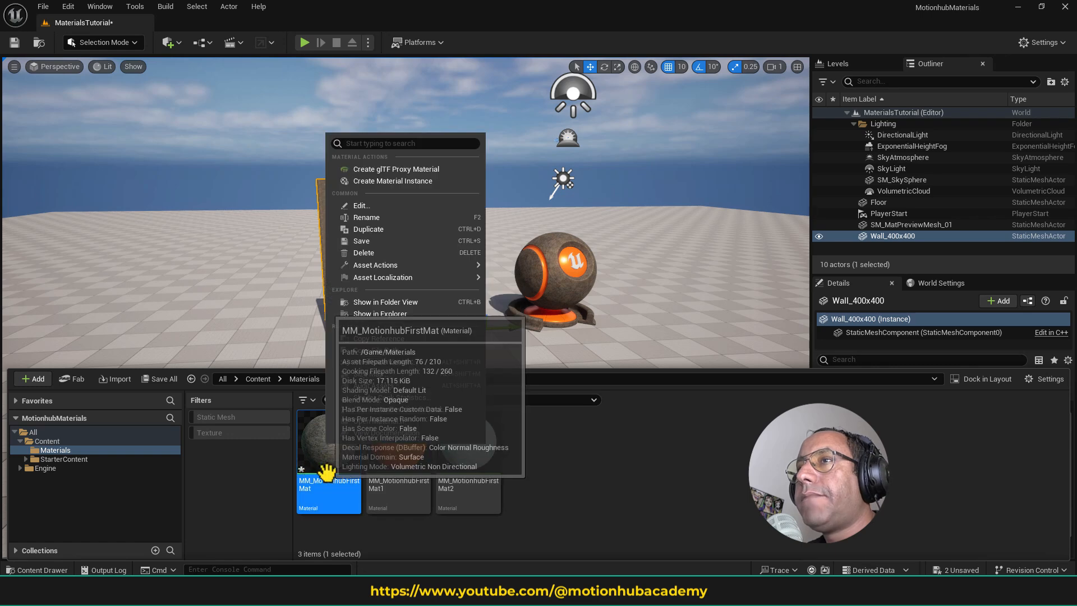
click(423, 181)
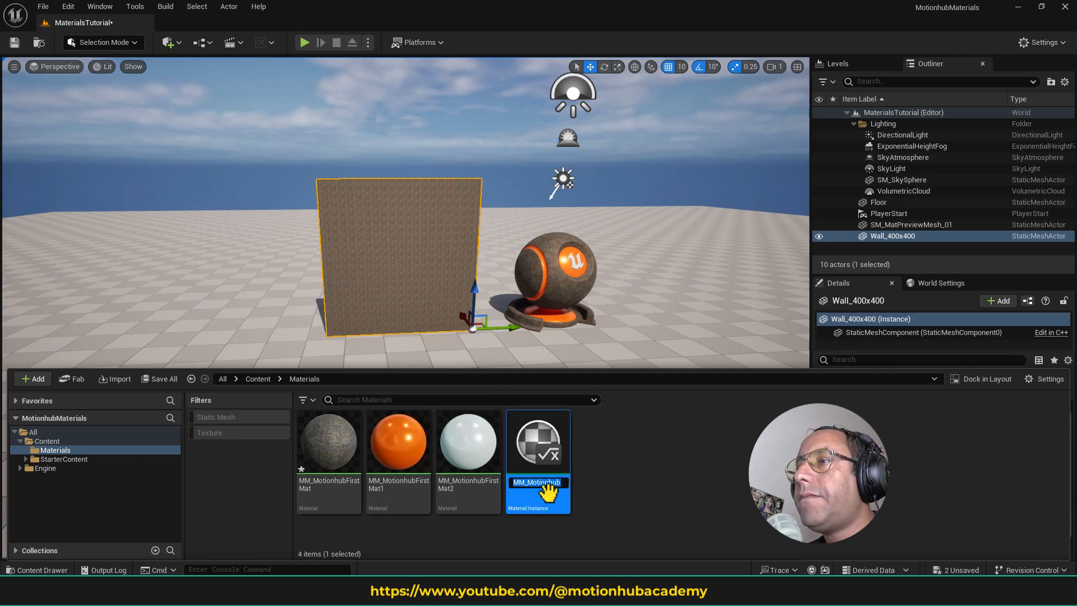
text(MI_Wall)
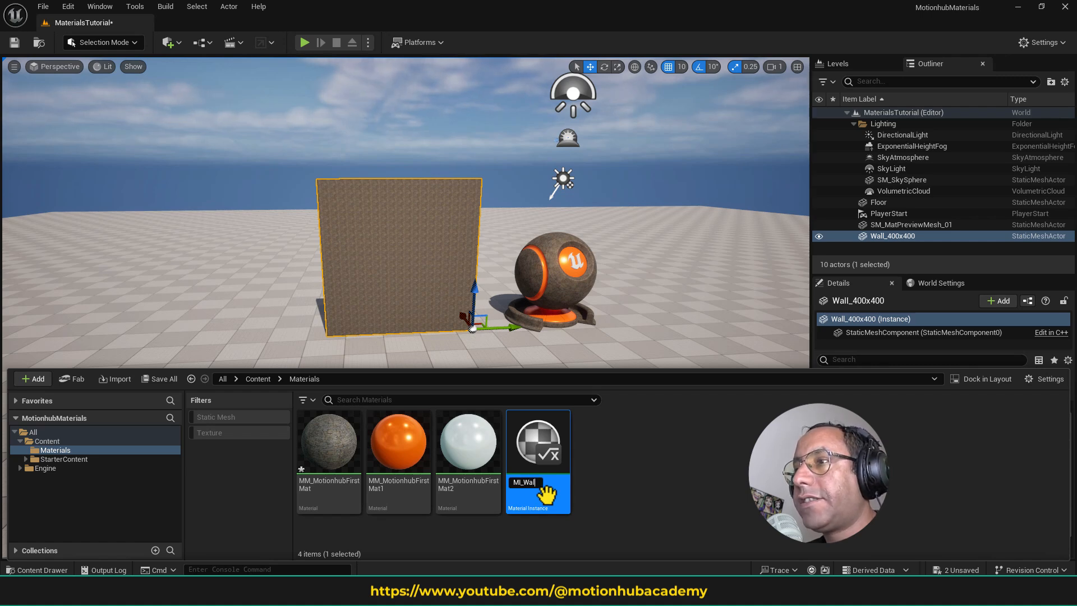
key(Return)
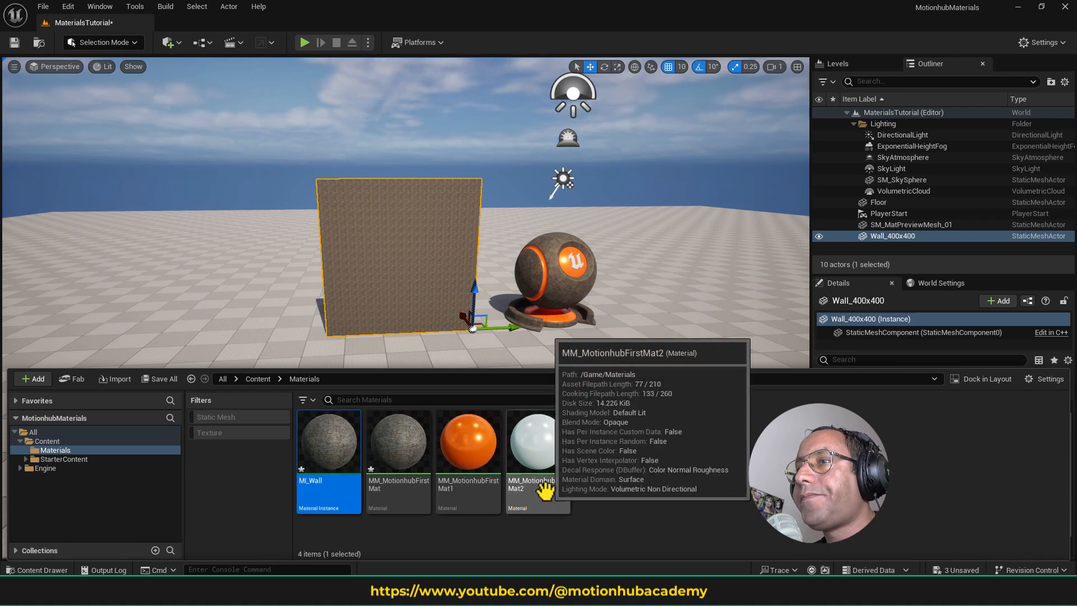
- Open the MI_Wall instance and its parent MM_MotionhubFirstMat, docking the parent's editor in the main window
double_click(339, 456)
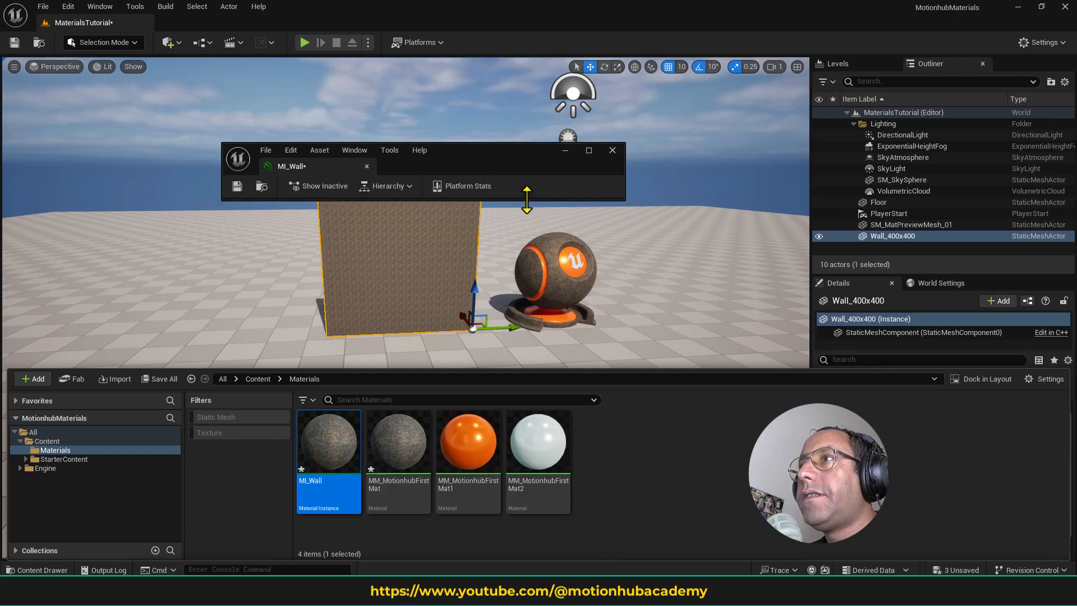
drag(504, 167, 733, 110)
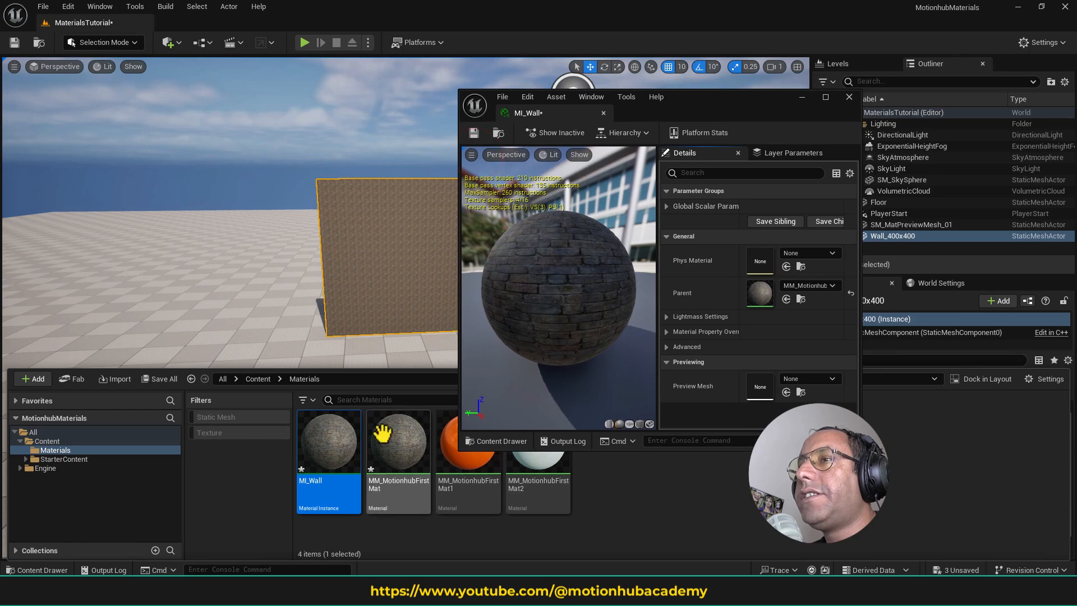
double_click(402, 431)
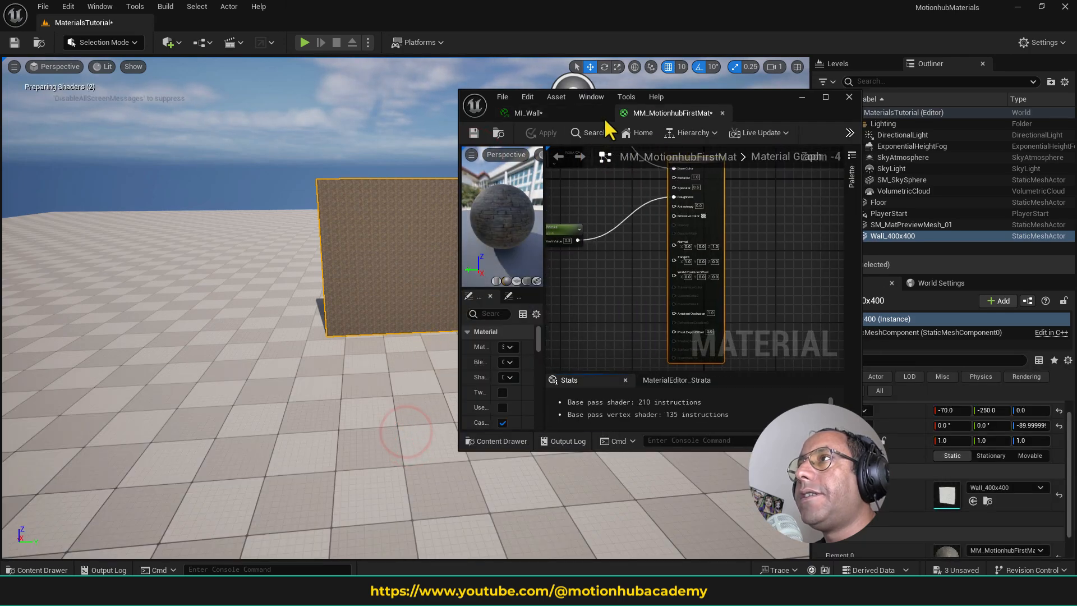
drag(673, 112, 285, 21)
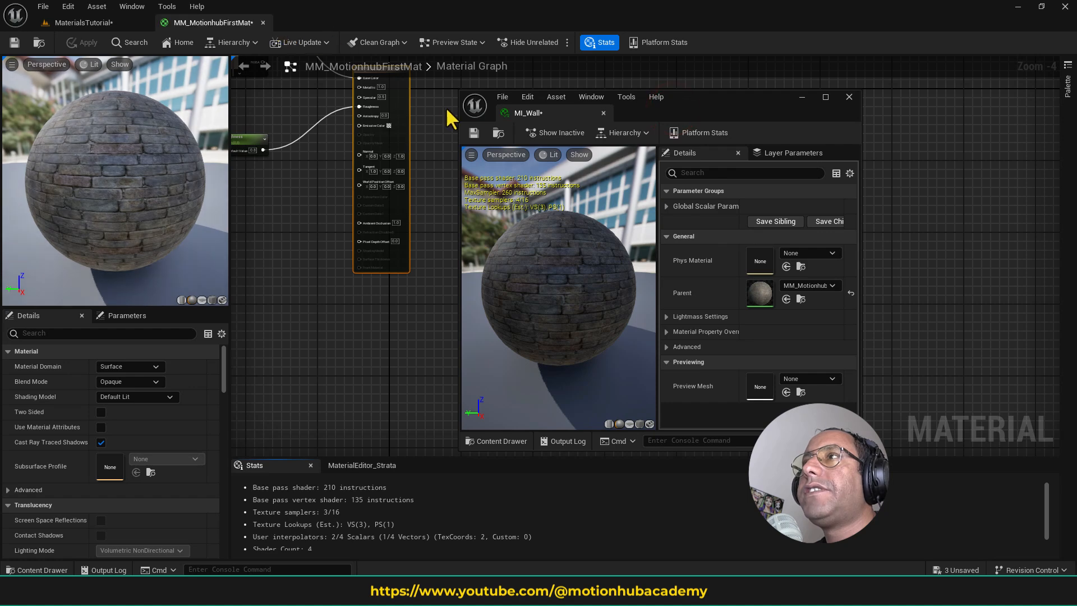
- Place the floating MI_Wall editor over the parent's graph and expand its global scalar parameter group to examine the exposed parameters
drag(707, 98, 952, 235)
right_drag(517, 157, 718, 286)
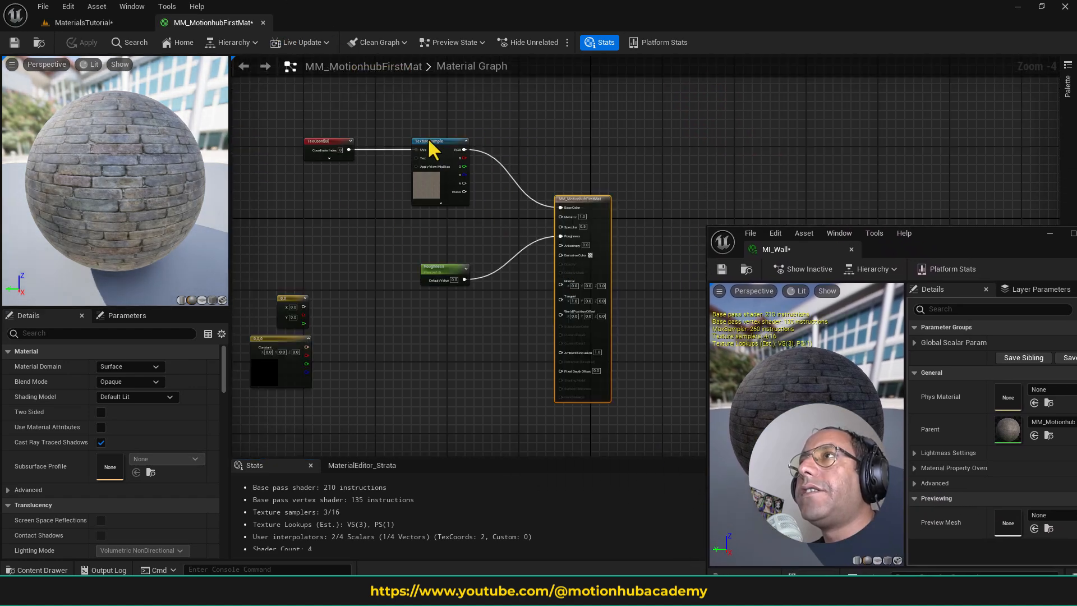
drag(953, 236, 603, 140)
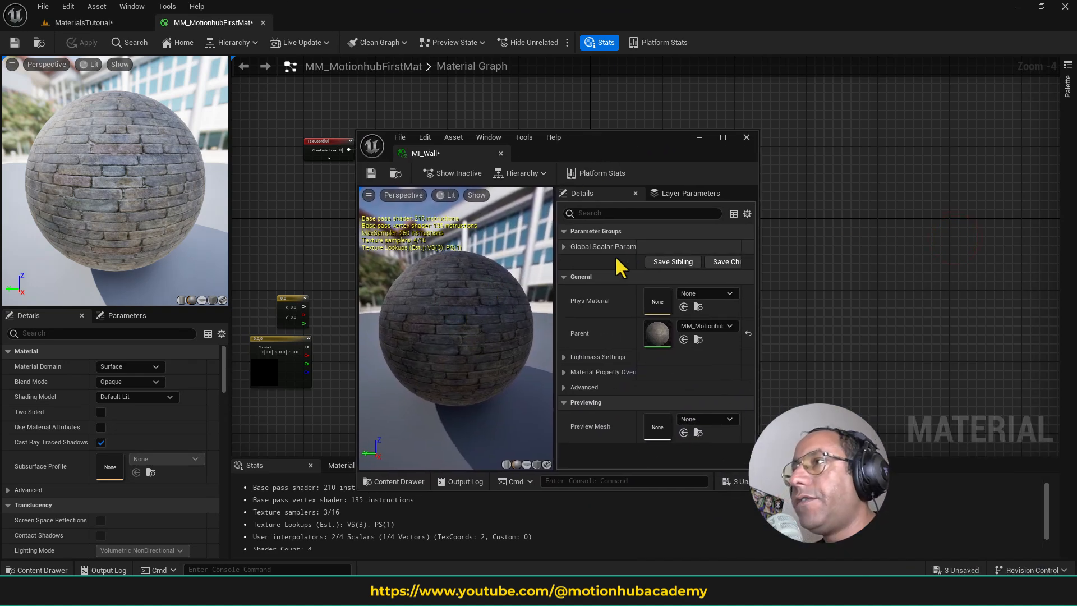
click(563, 247)
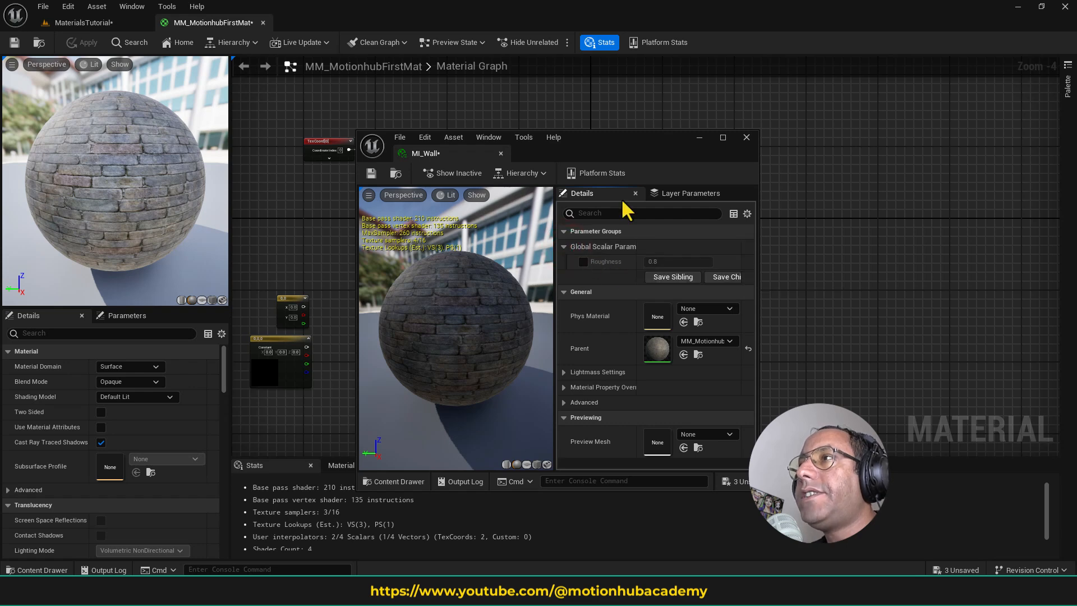
- Collapse MI_Wall's scalar parameter group and dock its editor in the main window beside the parent material's editor
click(563, 246)
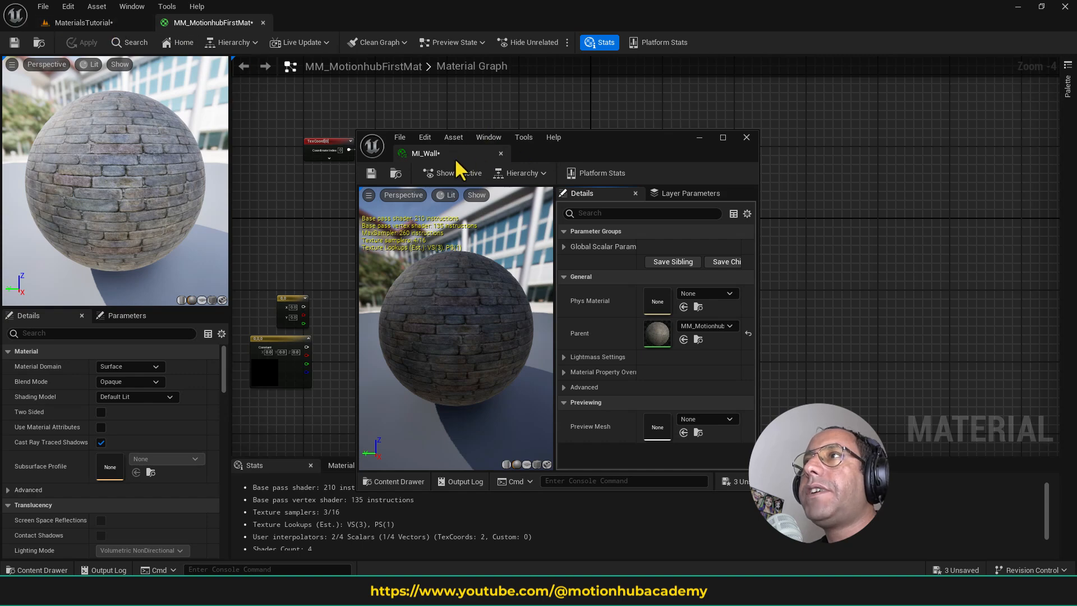
drag(455, 157, 356, 20)
click(239, 26)
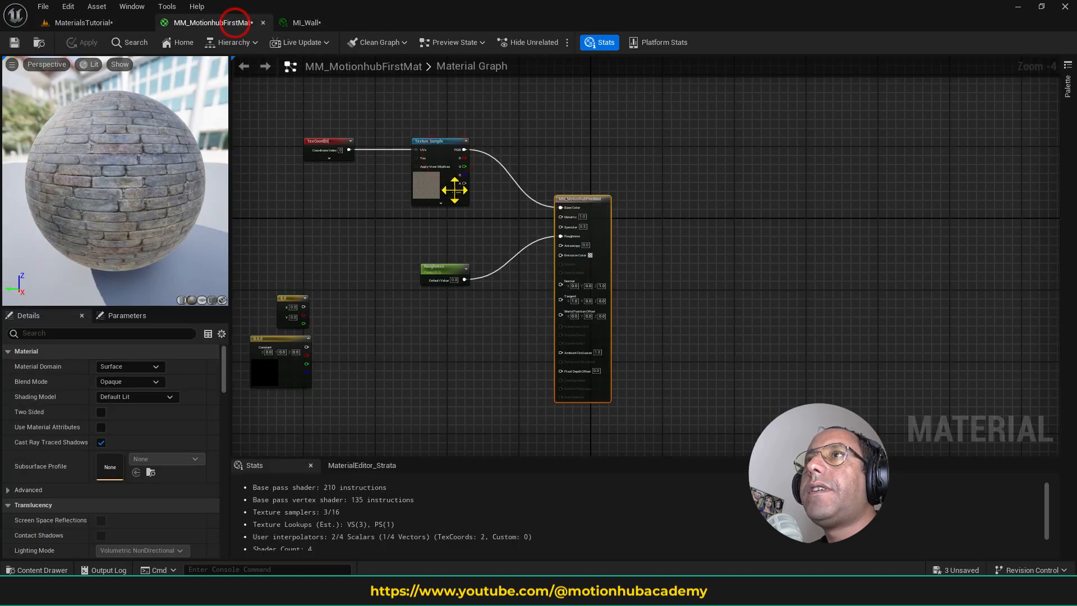
- Delete the Roughness parameter node from MM_MotionhubFirstMat, save the material, and check MI_Wall's parameters
scroll(593, 254, up, 3)
drag(460, 324, 513, 356)
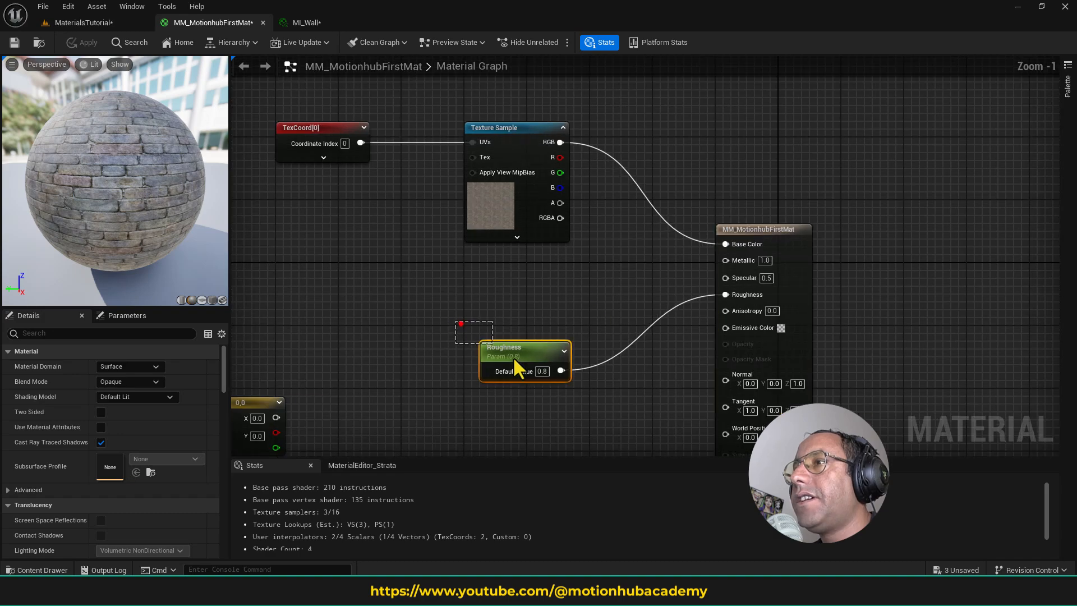
key(Delete)
click(538, 310)
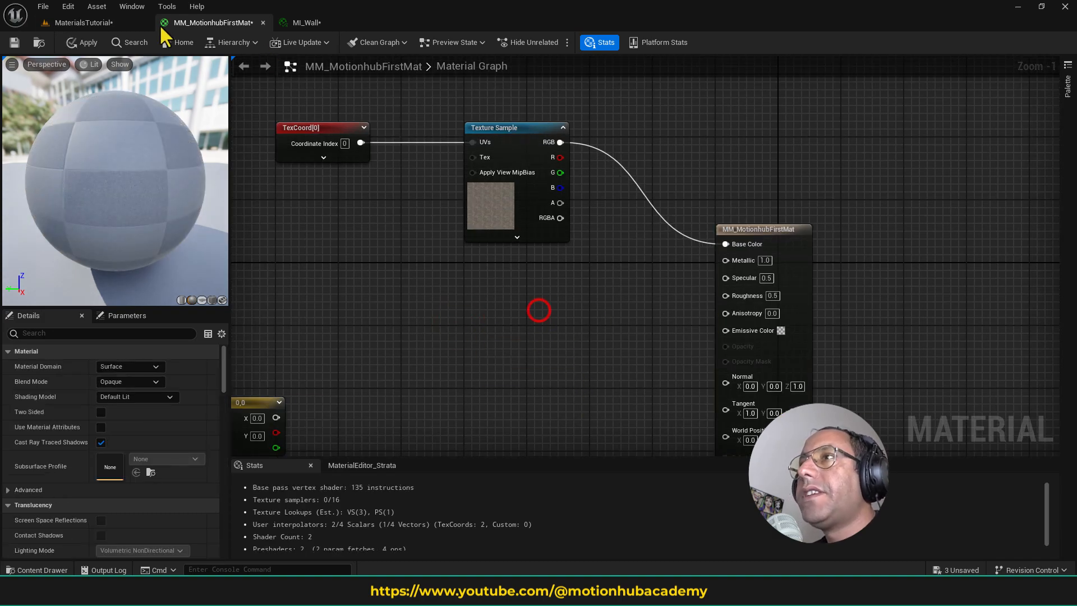
click(298, 22)
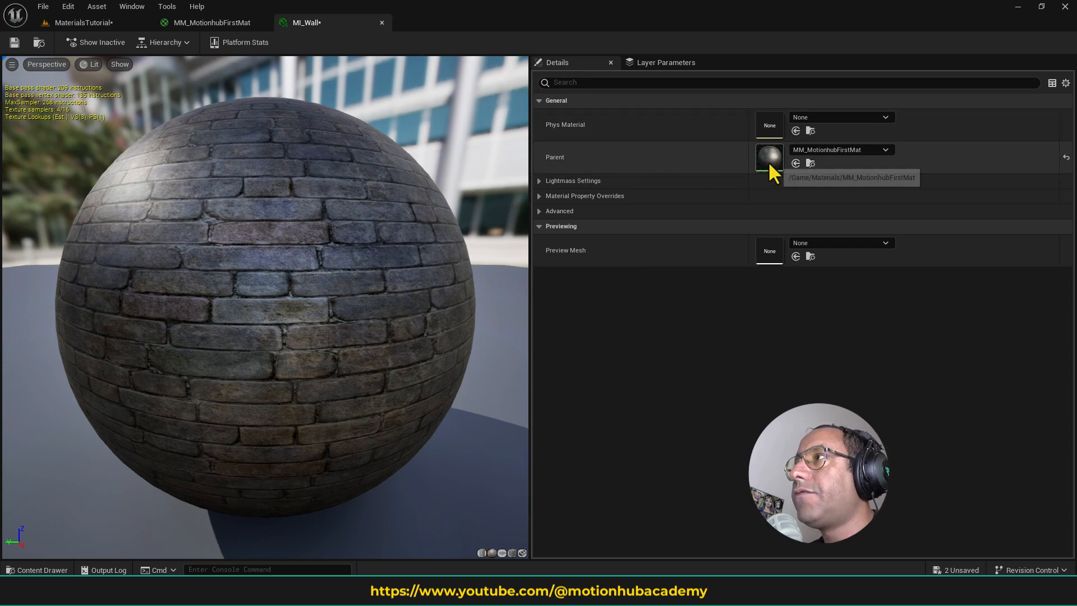
- Convert the Texture Sample node in MM_MotionhubFirstMat to a parameter and name it Texture
click(220, 21)
click(353, 262)
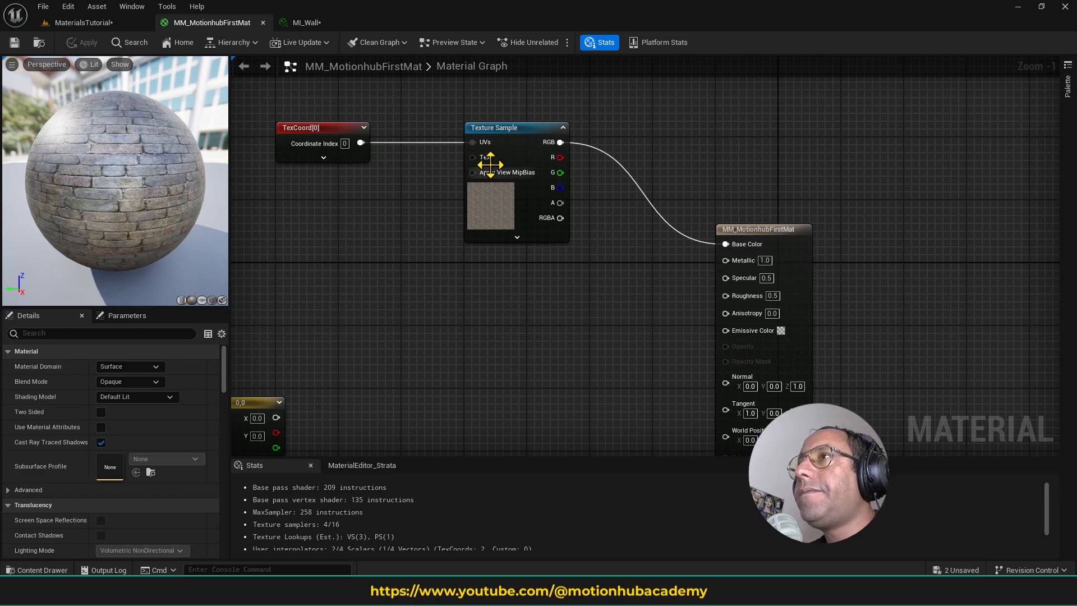
click(516, 133)
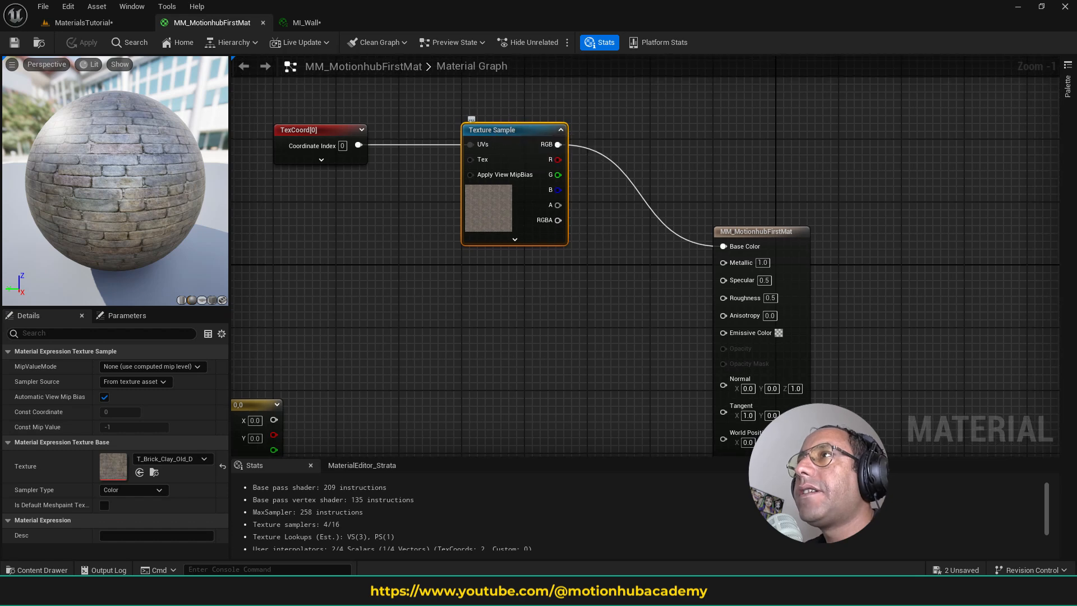
right_click(520, 129)
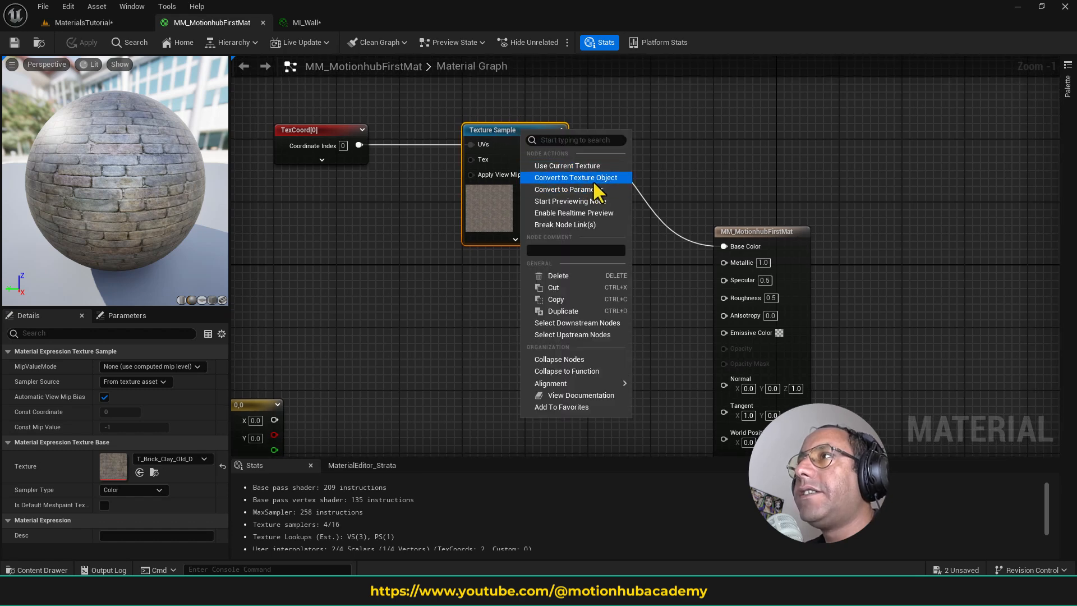
click(612, 189)
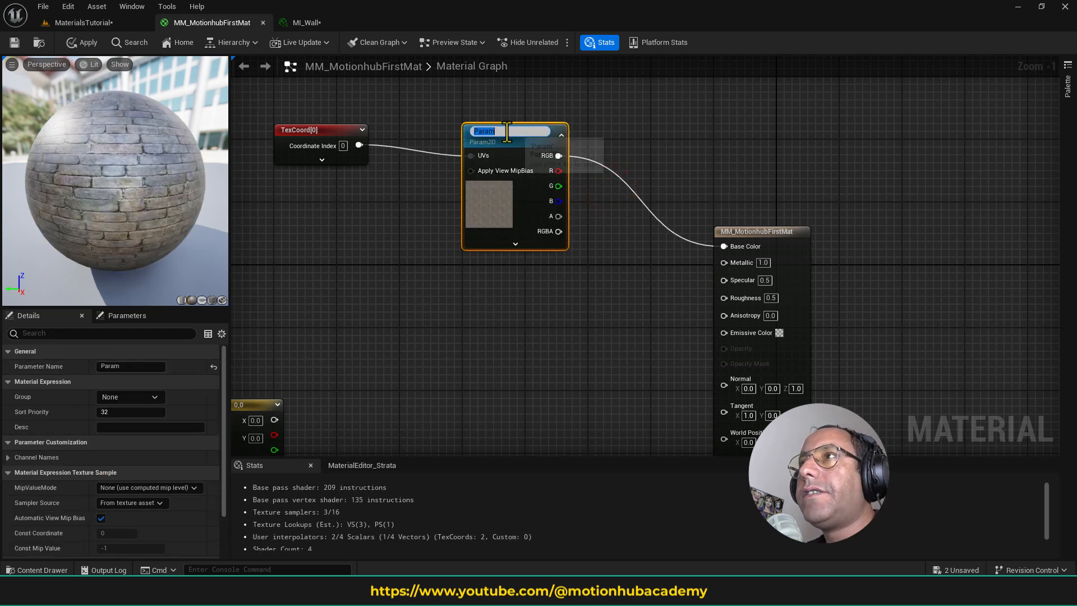
drag(509, 129, 460, 127)
key(BackSpace)
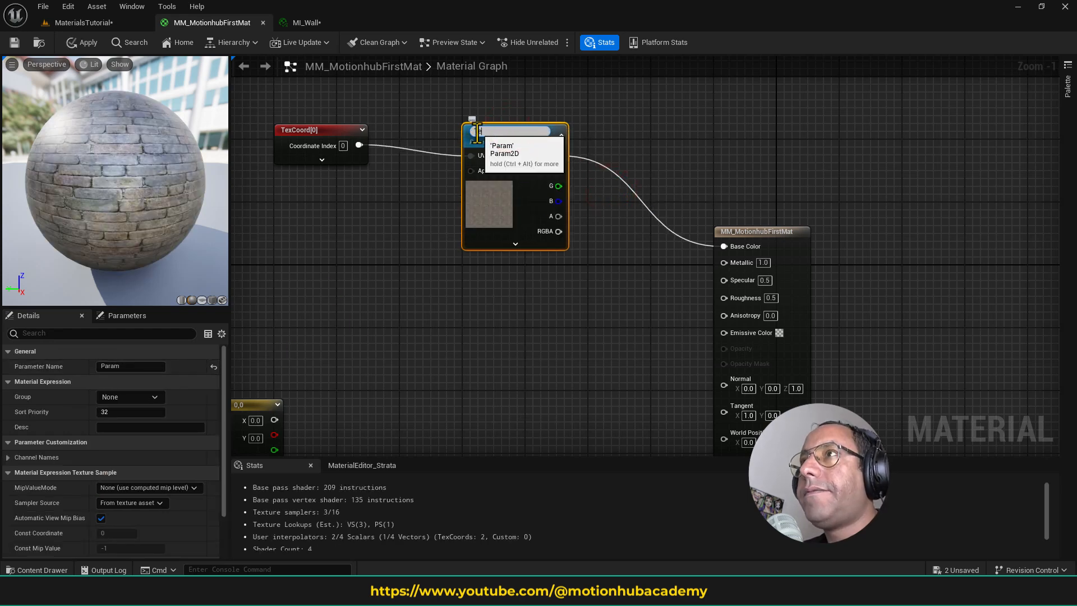
key(Return)
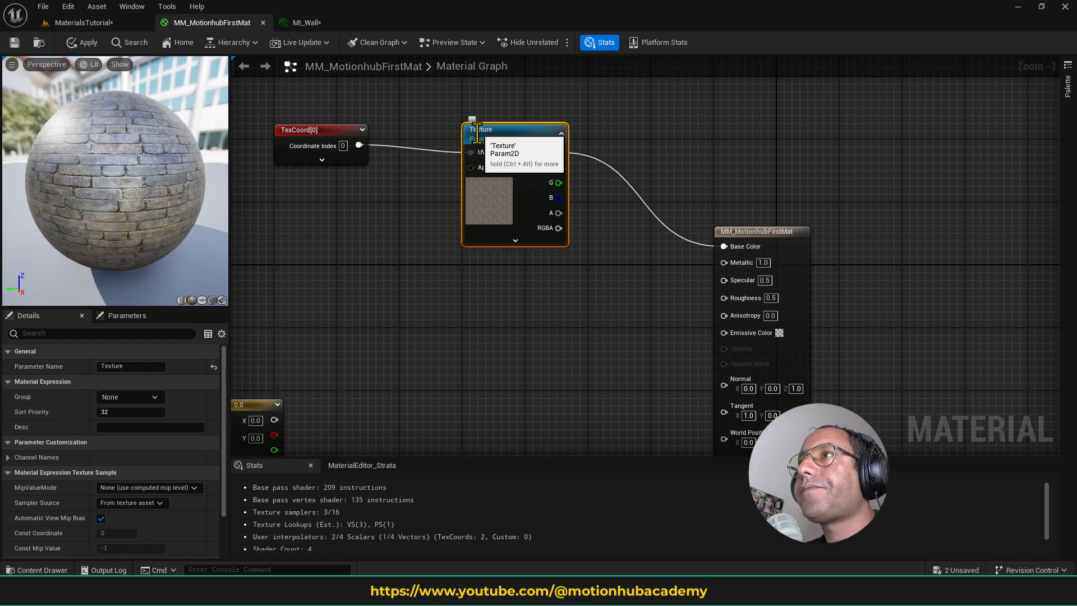
click(497, 293)
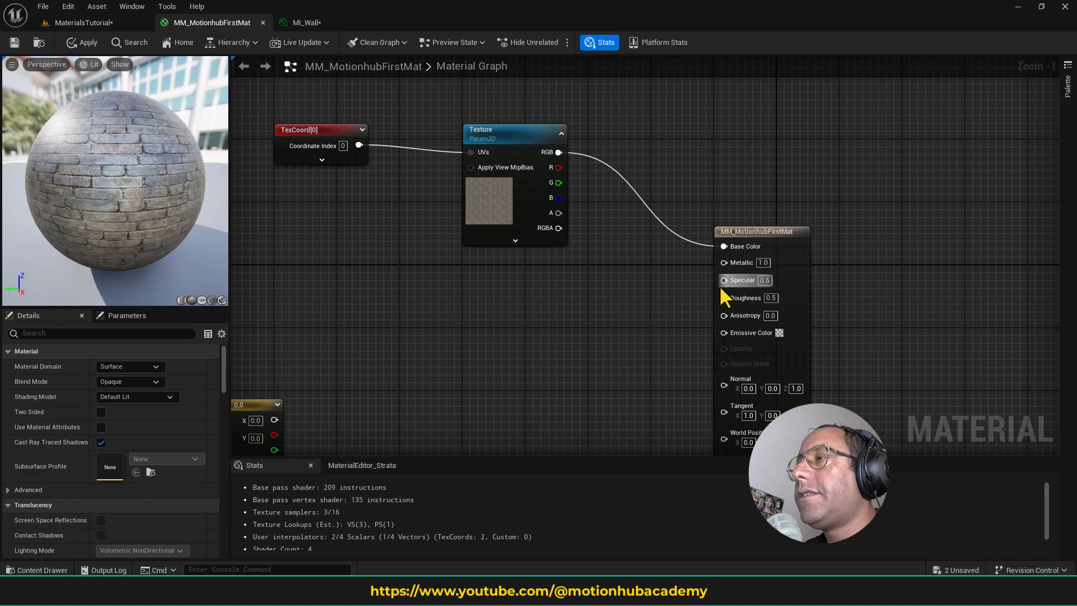
- Add a Constant node below the Texture node and convert it to a parameter
right_drag(495, 289, 497, 291)
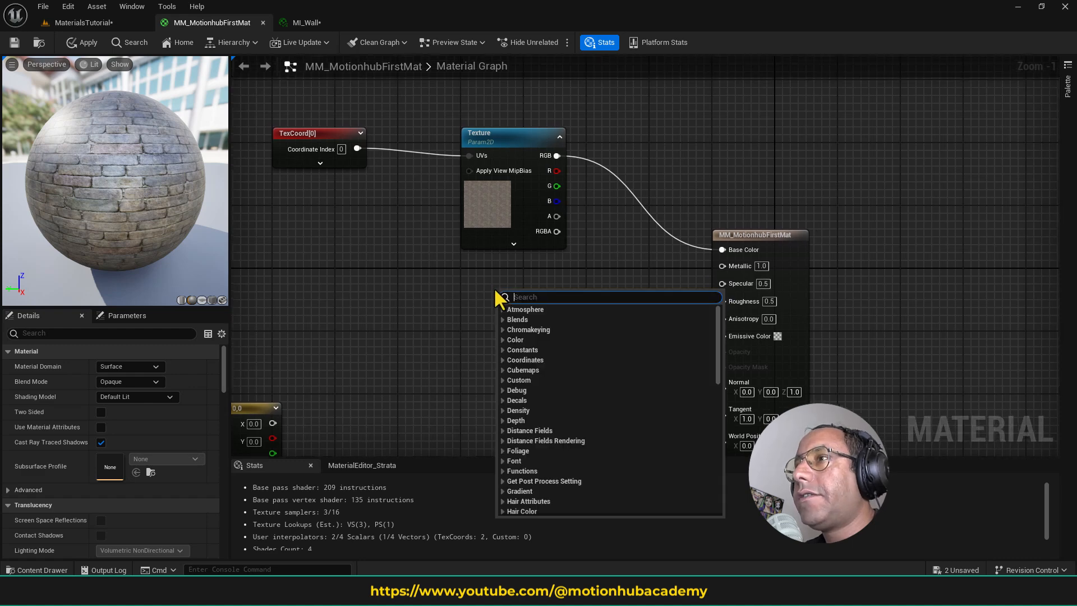
click(502, 349)
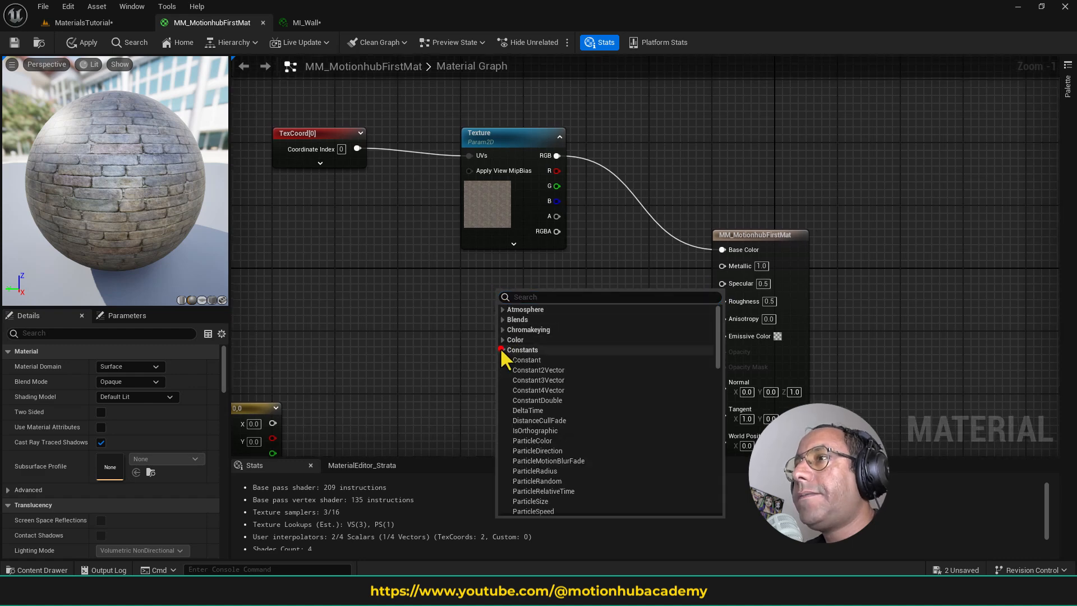
click(536, 360)
right_click(538, 294)
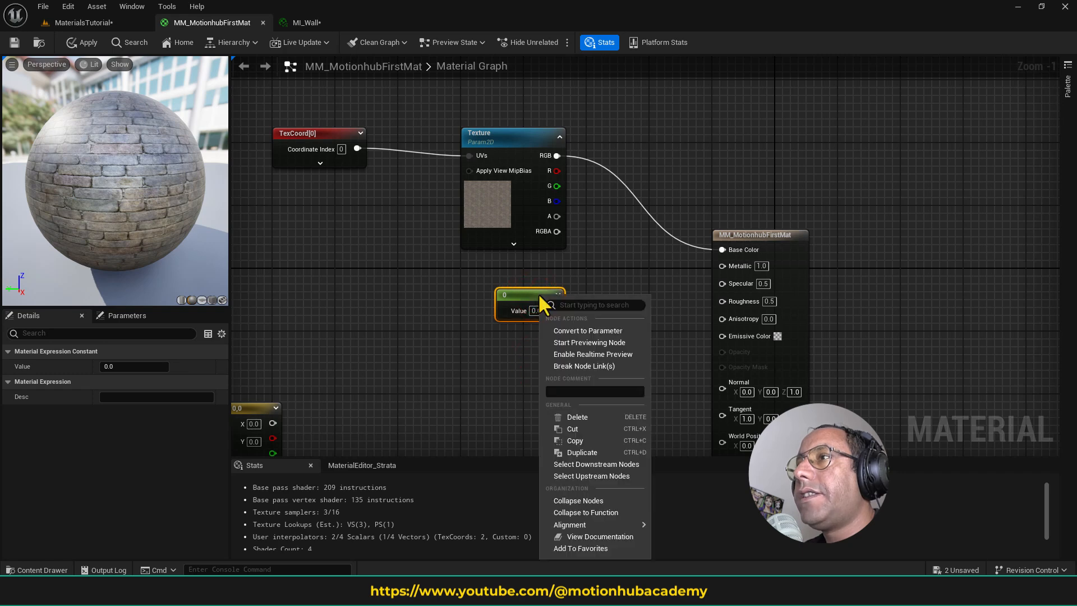
click(594, 330)
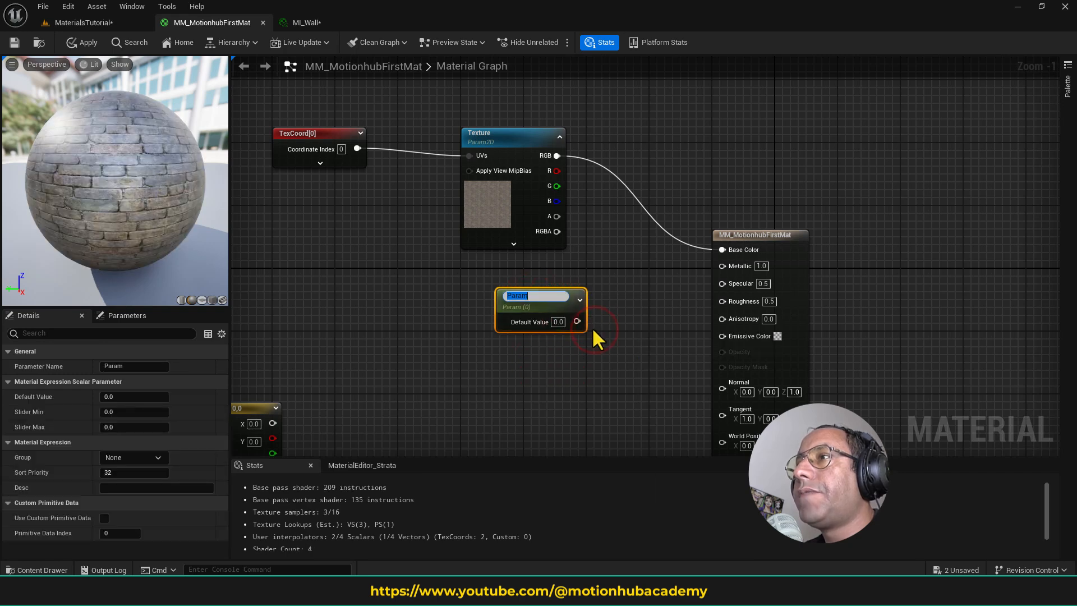
- Name the new scalar parameter Metallic and connect it to the material's Metallic input, saving the material
click(139, 366)
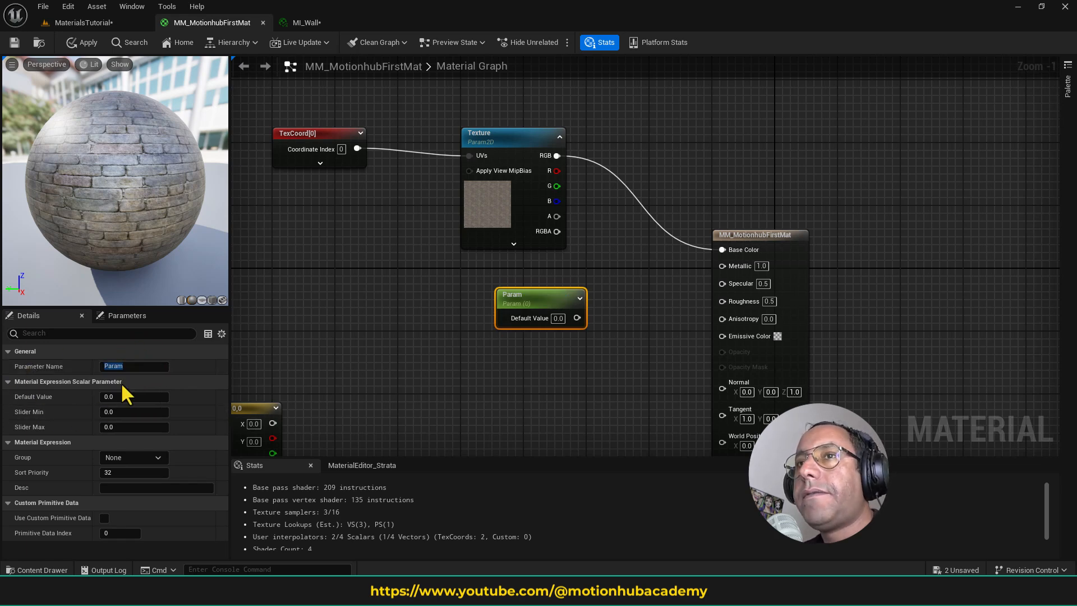
click(138, 365)
drag(123, 360, 1, 362)
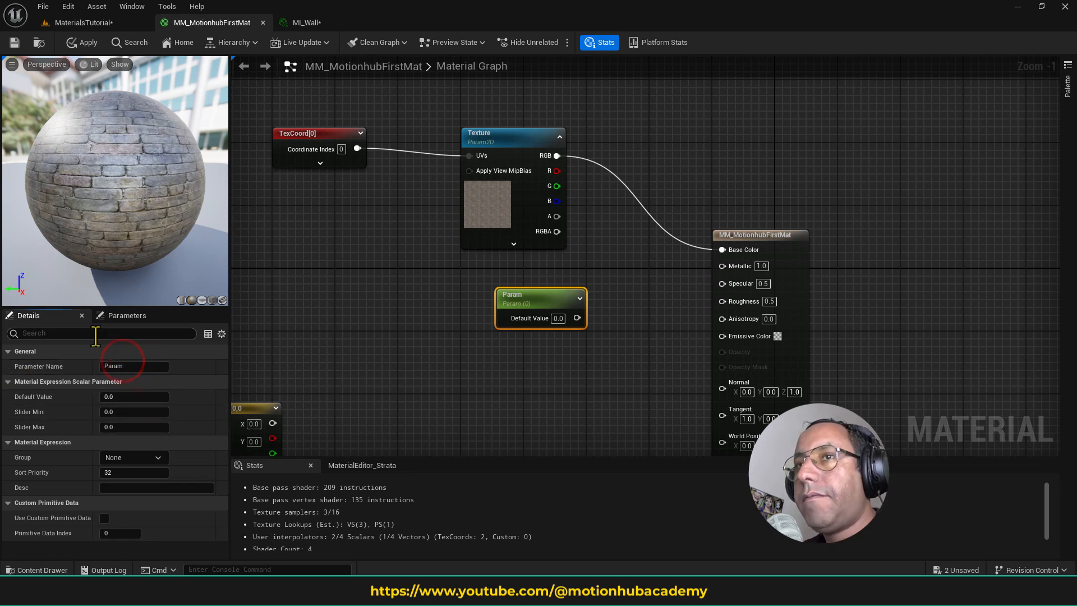
double_click(135, 366)
text(Metal)
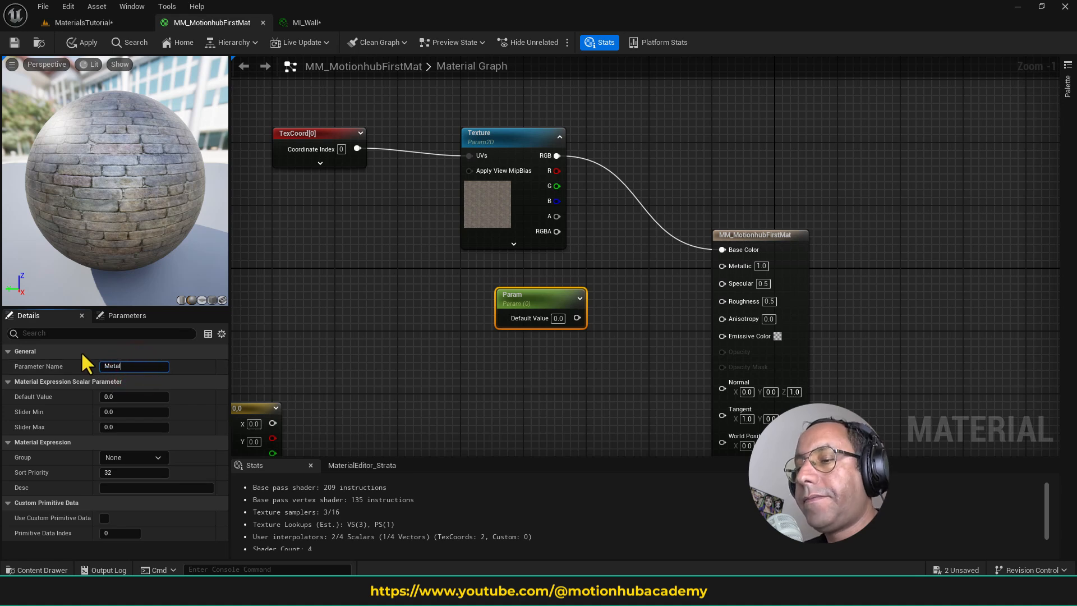
text(l)
text(ic)
key(Return)
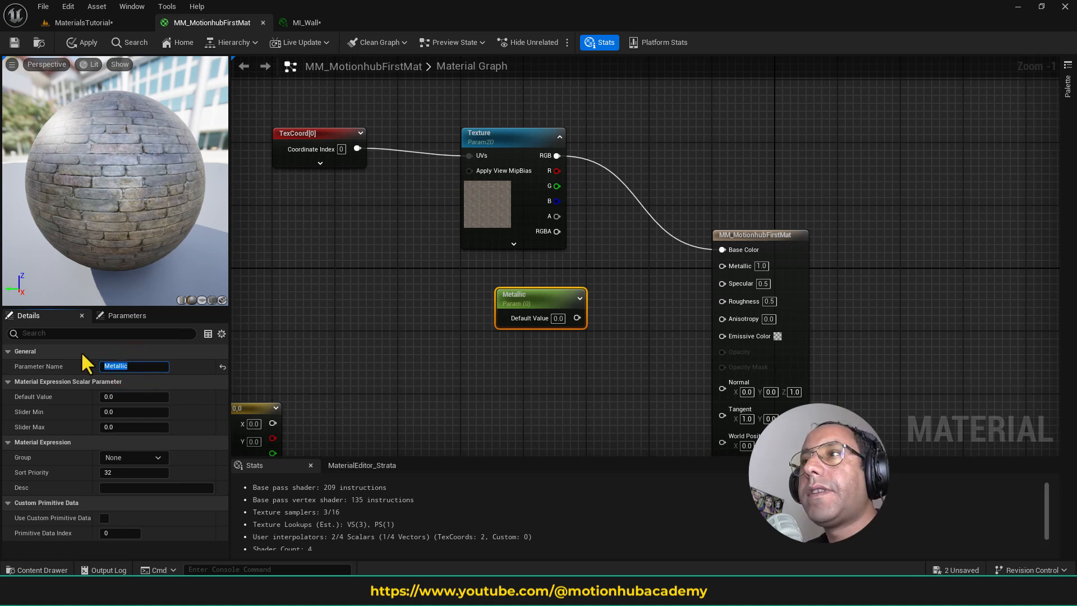
drag(577, 318, 722, 265)
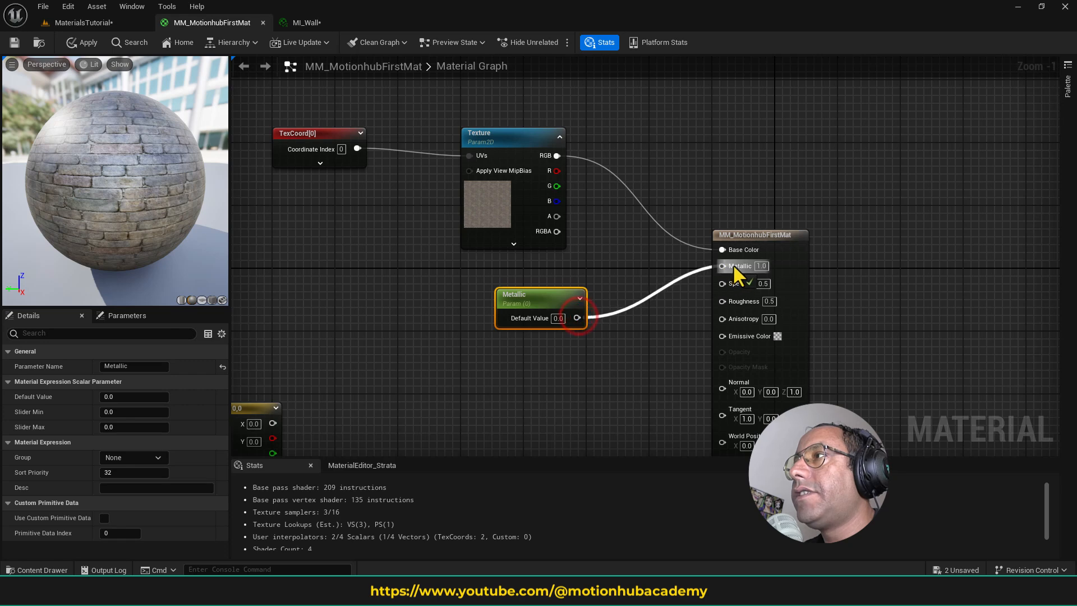
click(14, 42)
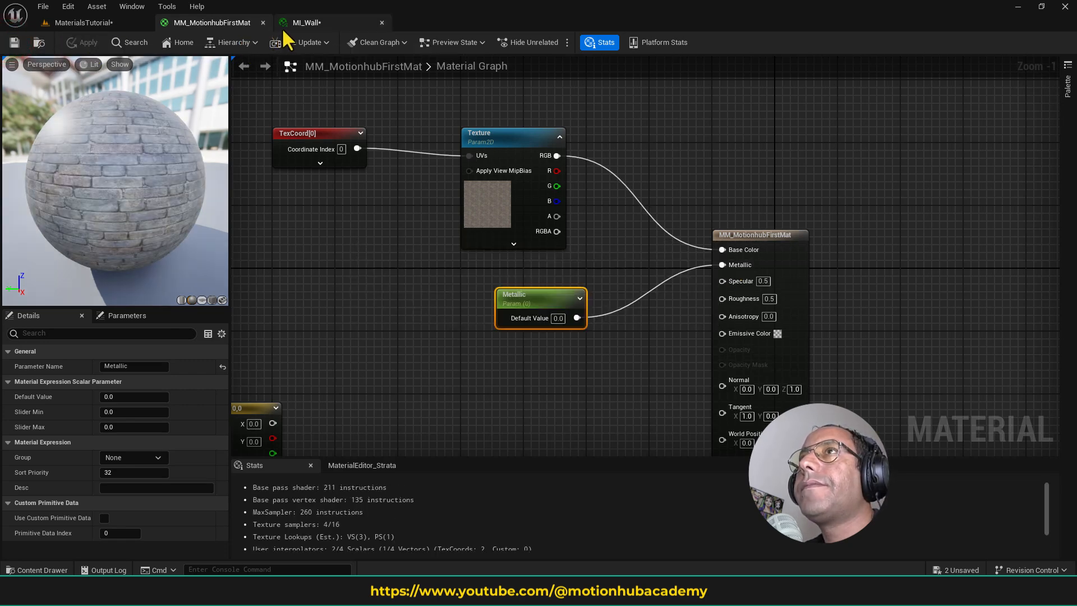
- Expand the global scalar and texture parameter groups in MI_Wall to examine the exposed parameters
click(307, 22)
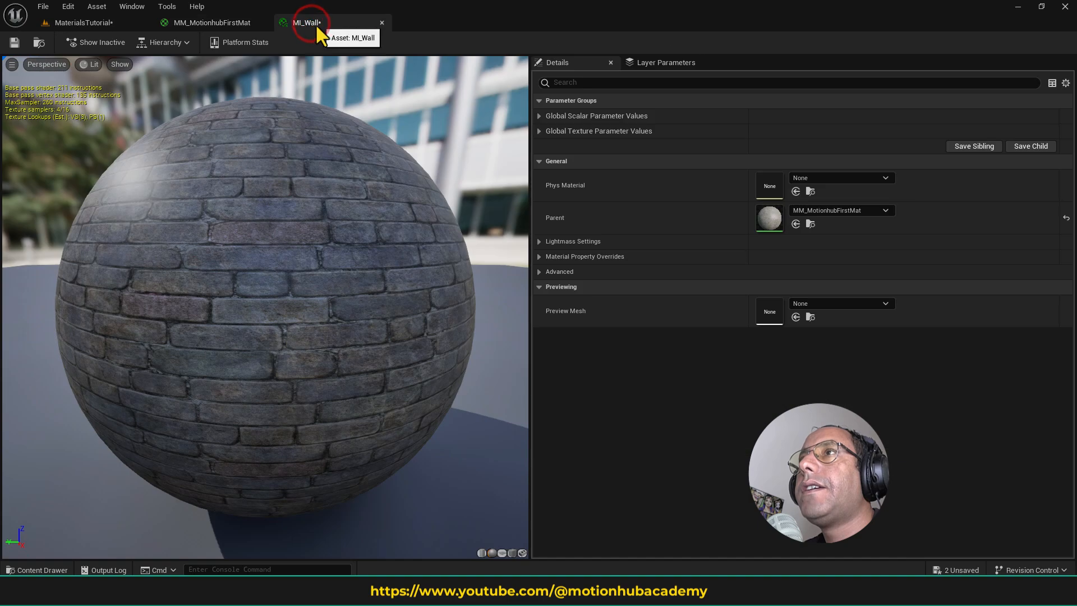
click(538, 116)
click(539, 145)
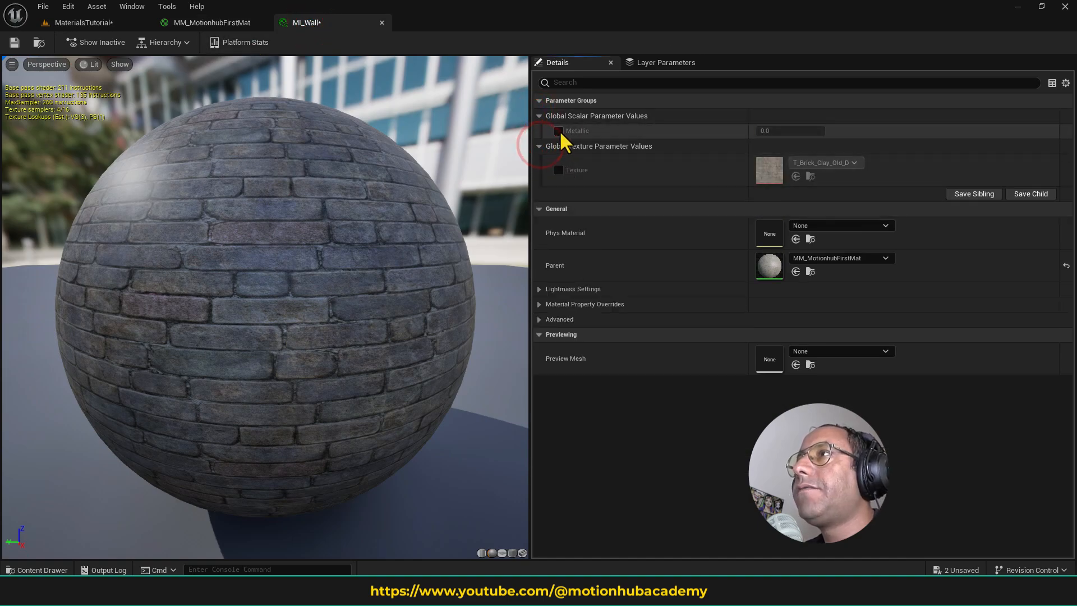
- Undock the MI_Wall editor and place it over the MaterialsTutorial level, clear of the wall
click(106, 22)
drag(315, 23, 395, 149)
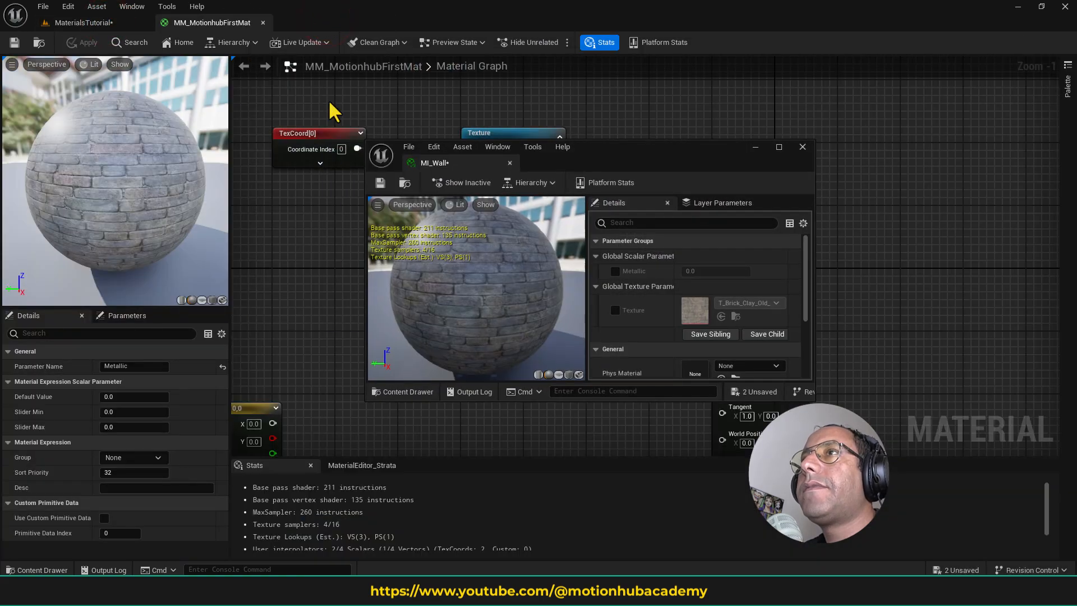
click(103, 26)
drag(617, 158, 826, 197)
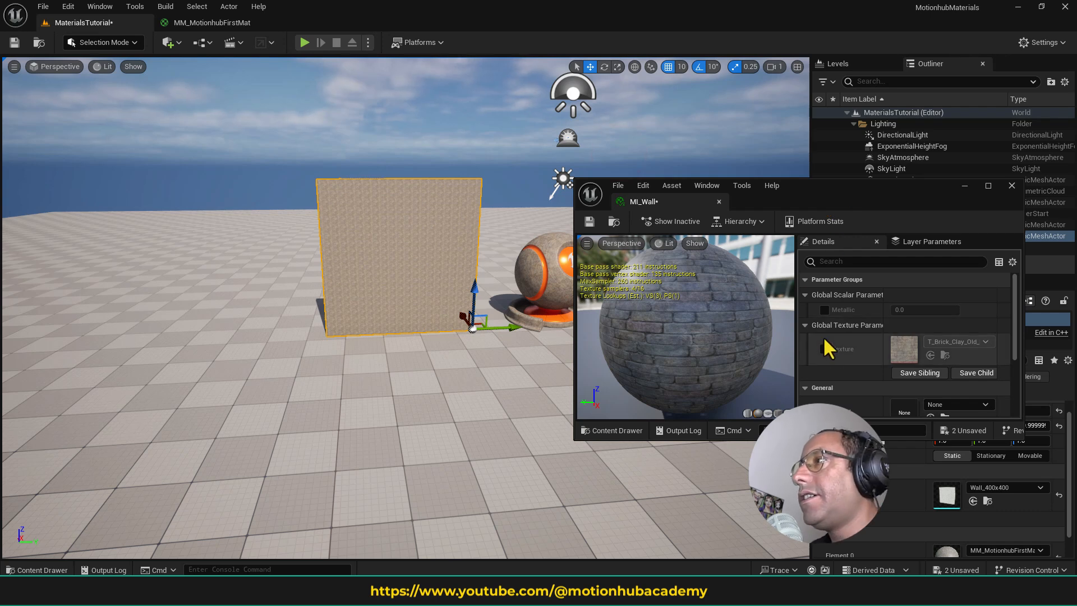
- Enable the Metallic parameter override in MI_Wall and set it to 1
click(825, 311)
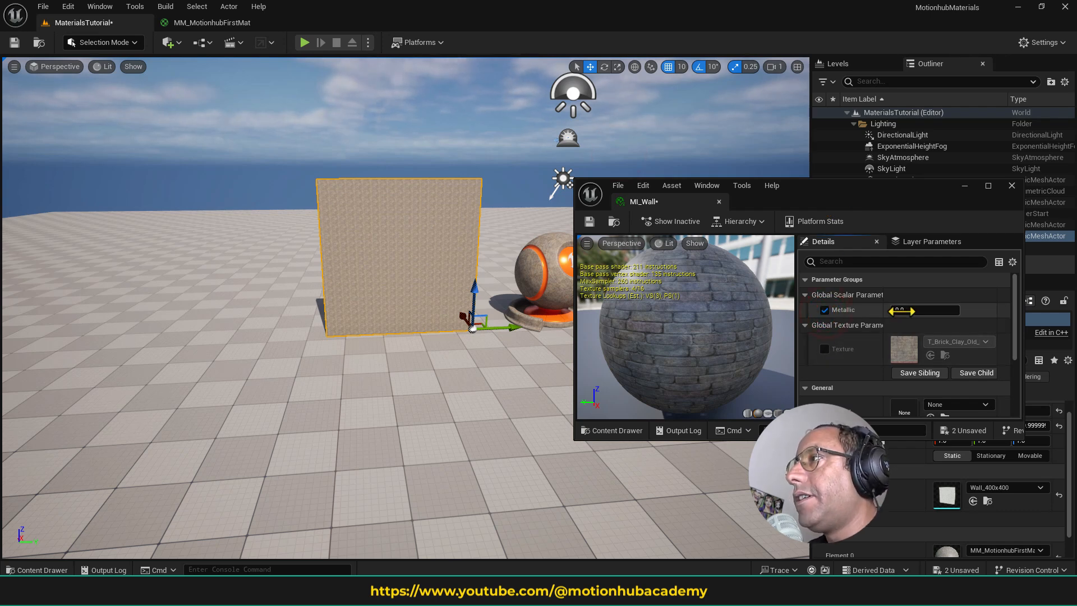
text(1)
key(Return)
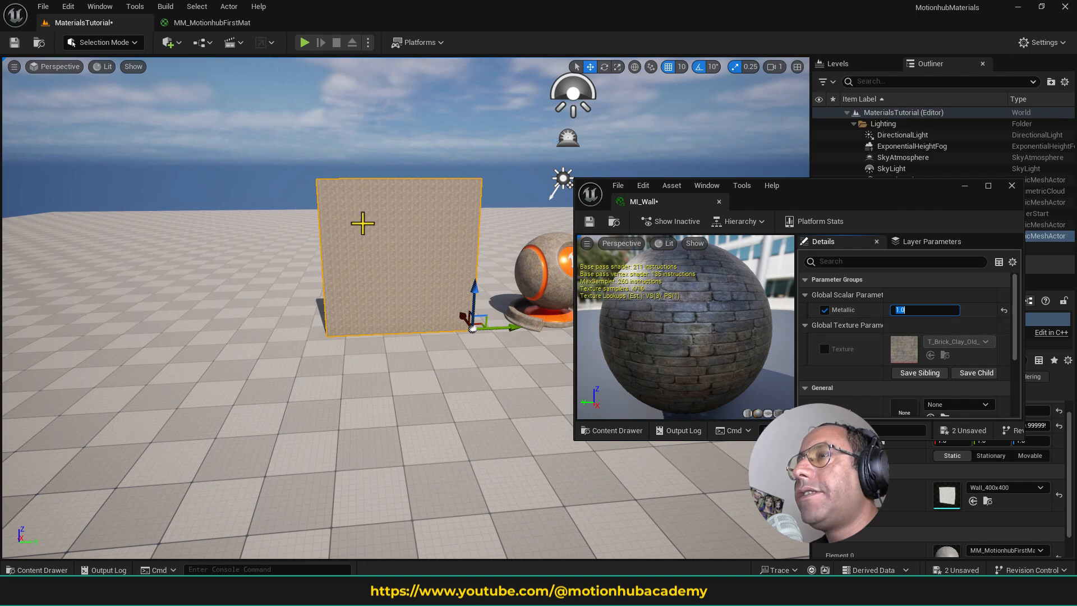
- Apply the MI_Wall instance from the Materials folder to the wall mesh in the level
click(35, 569)
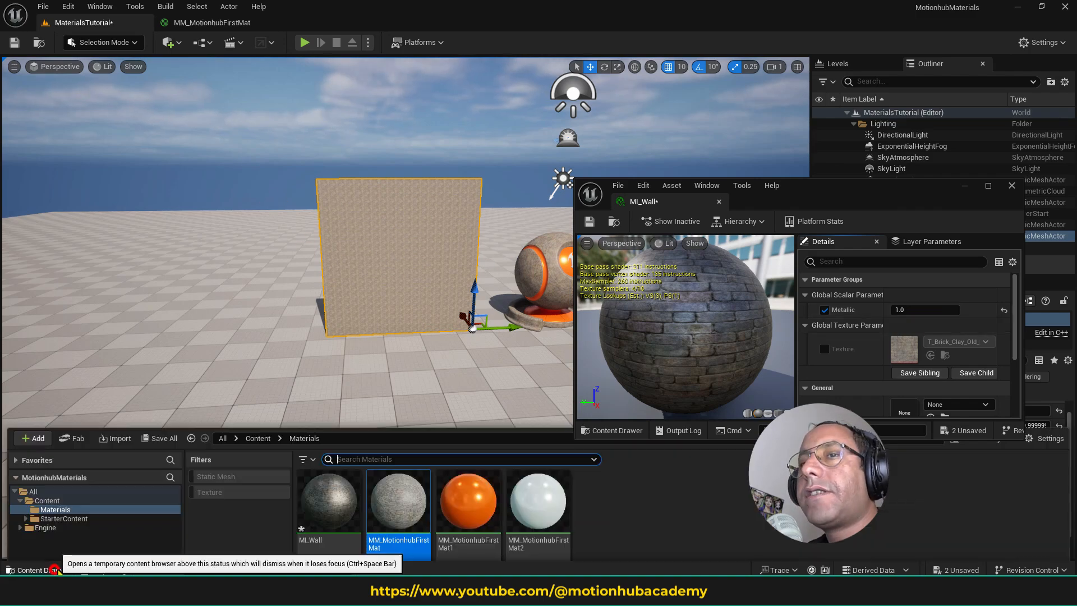
click(339, 446)
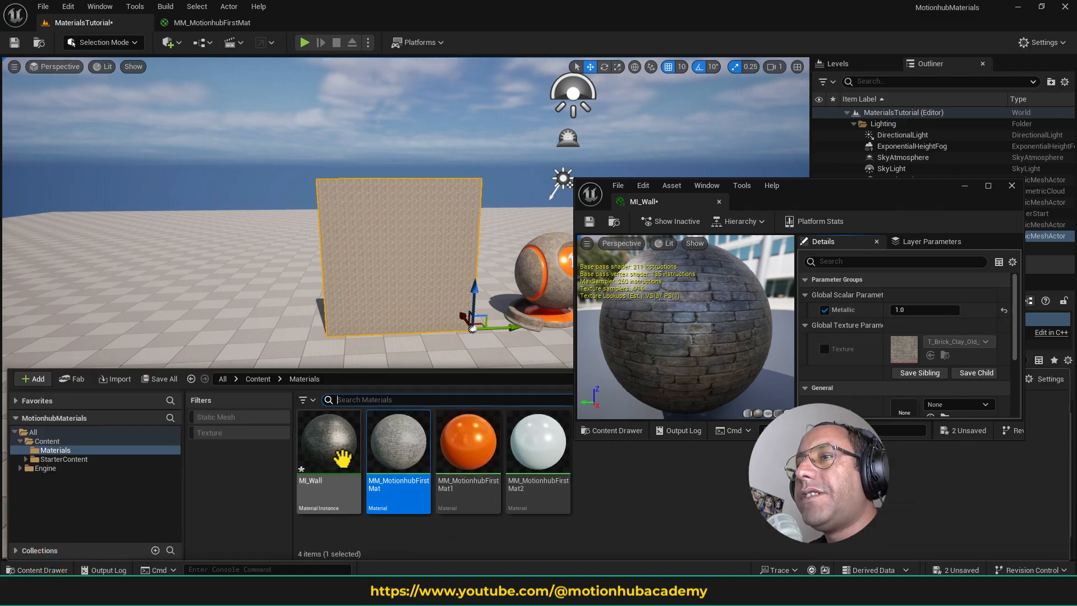
drag(322, 449, 432, 240)
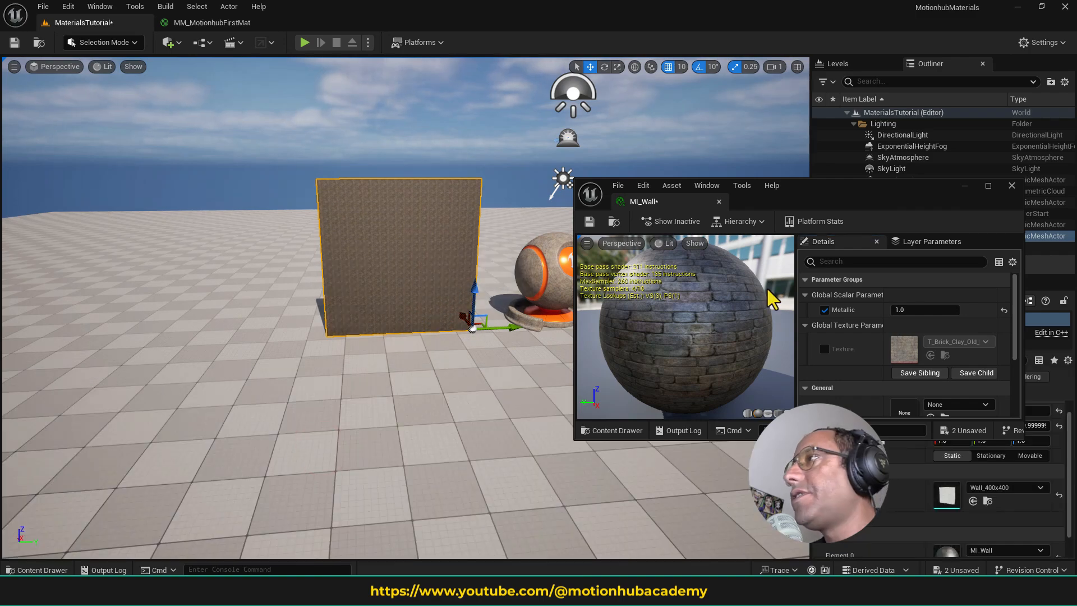
- Switch MI_Wall's Metallic value to 0 and back to 1 to compare the effect on the wall
click(908, 310)
text(0)
key(Return)
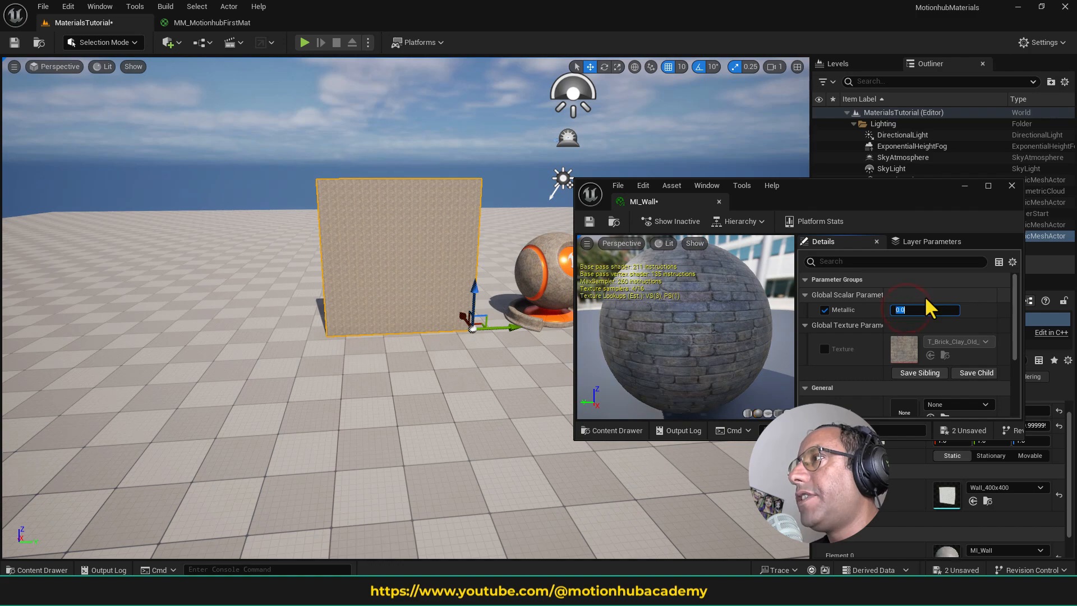
text(1)
key(Return)
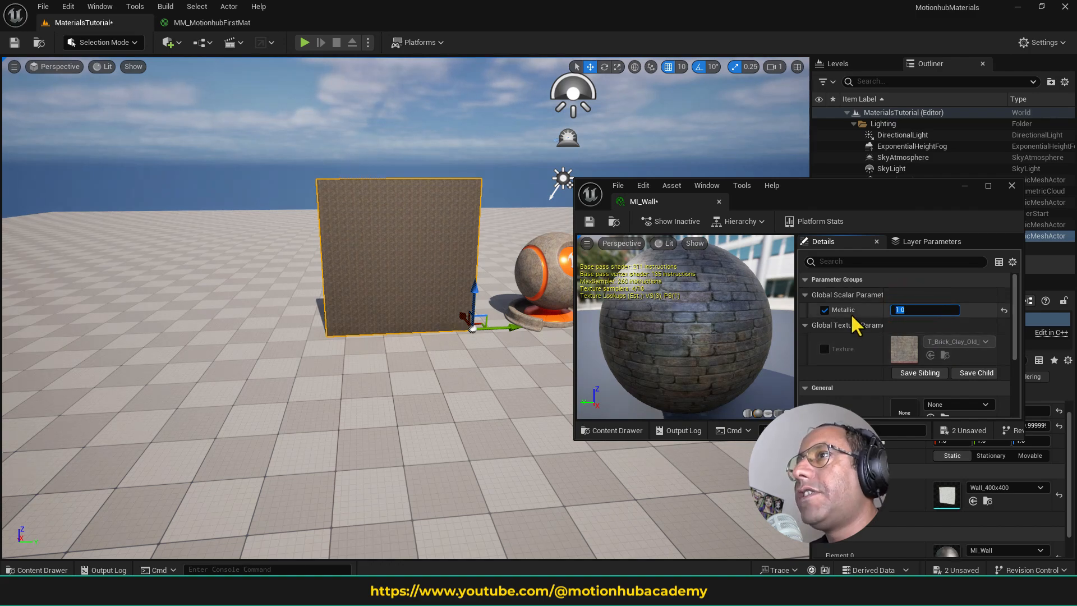
- Frame the wall, enable the Texture parameter override in MI_Wall and assign the T_Brick_Cut_Stone texture
key(f)
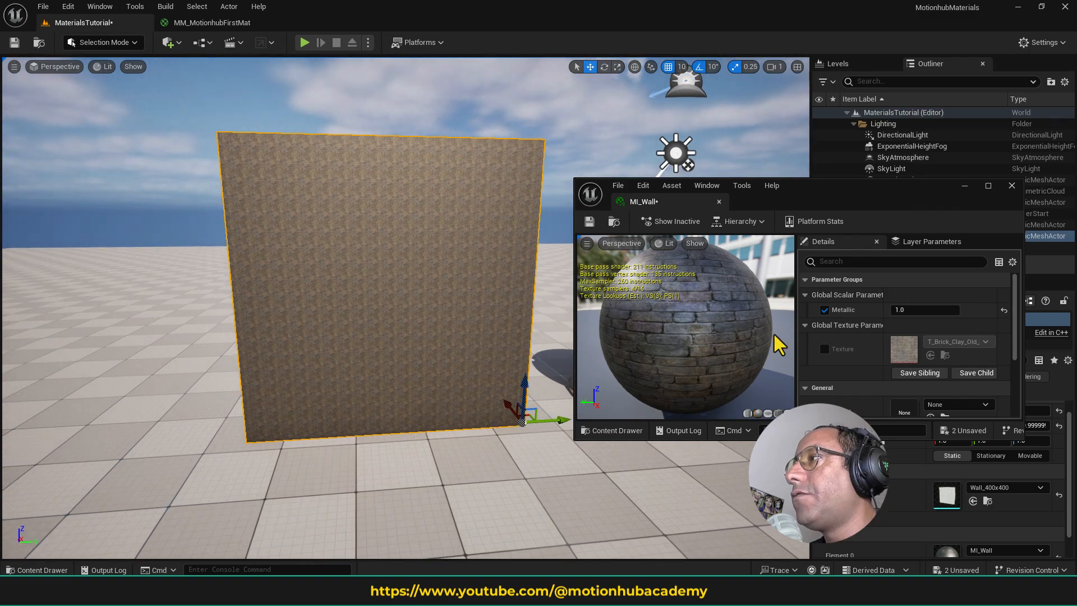
click(824, 349)
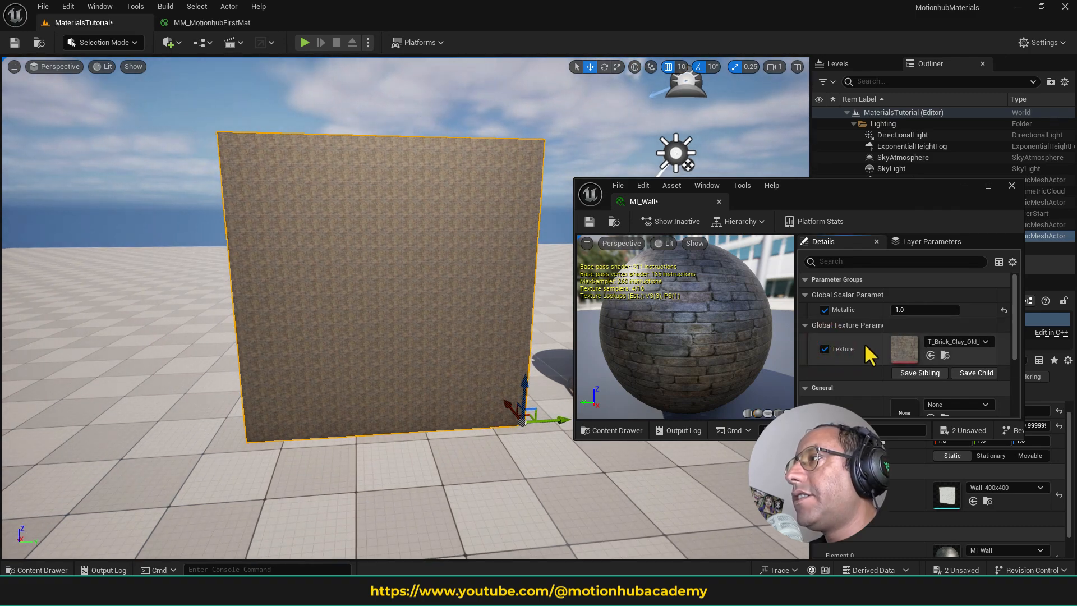
click(961, 339)
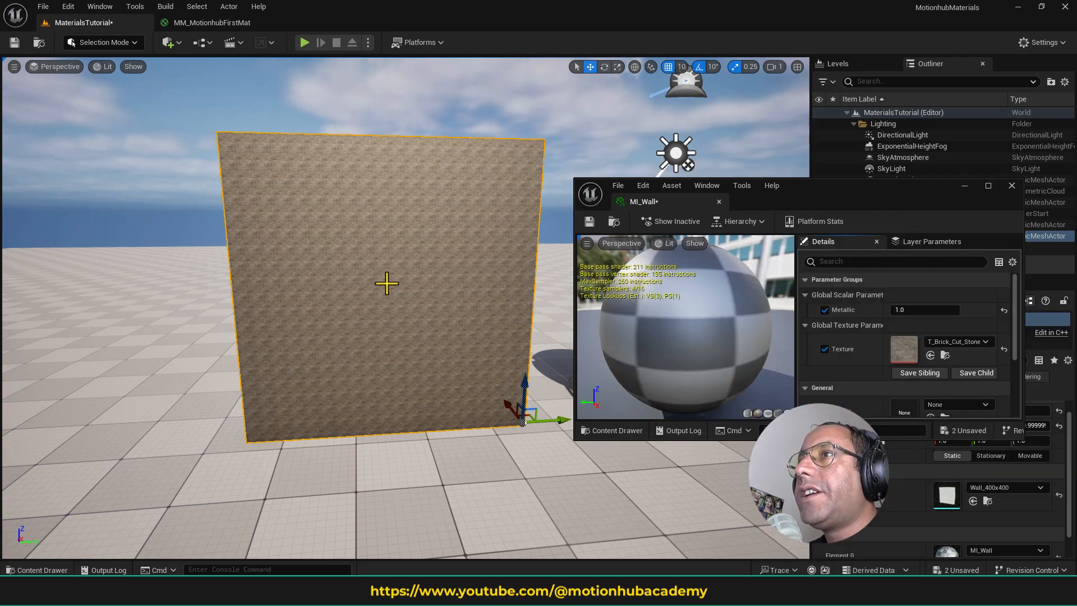
- Open the MM_MotionhubFirstMat graph, inspect the TexCoord node's tiling settings, and dock the MI_Wall editor back into the main window
click(212, 23)
click(360, 202)
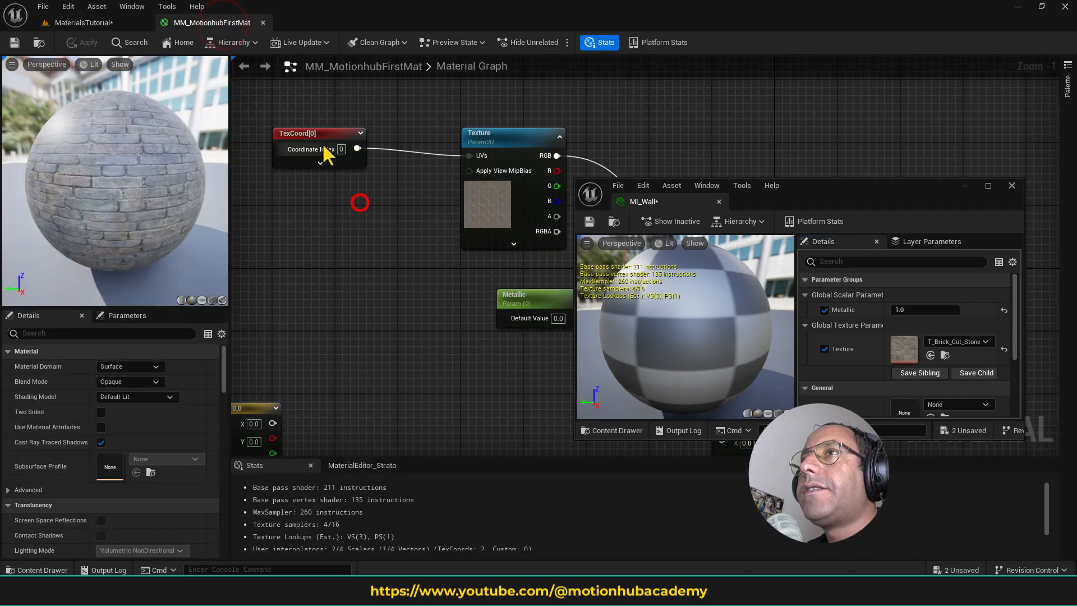
click(328, 134)
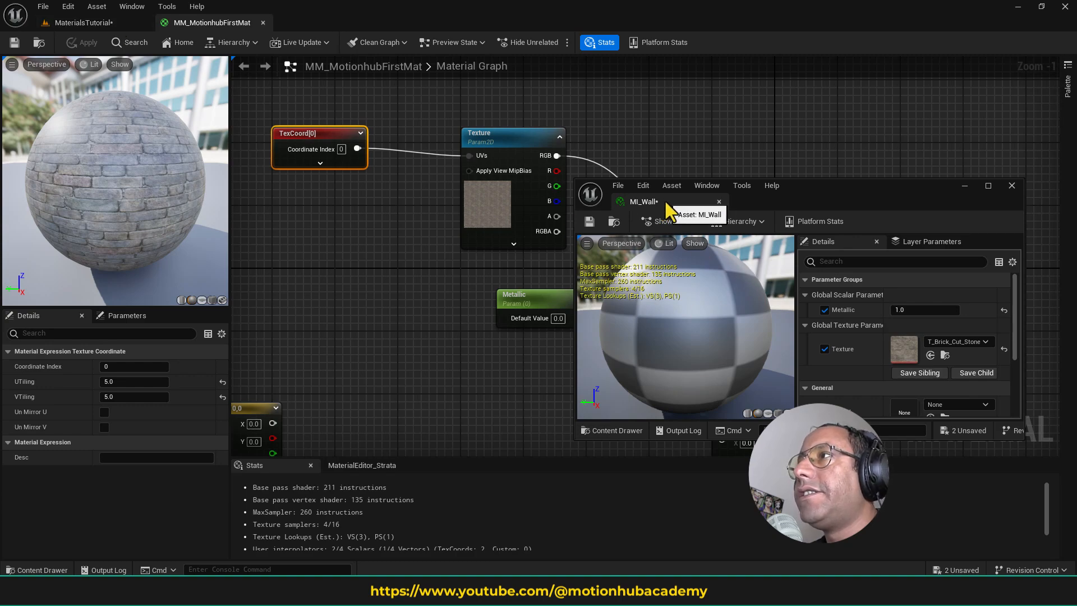
drag(664, 200, 348, 21)
click(236, 22)
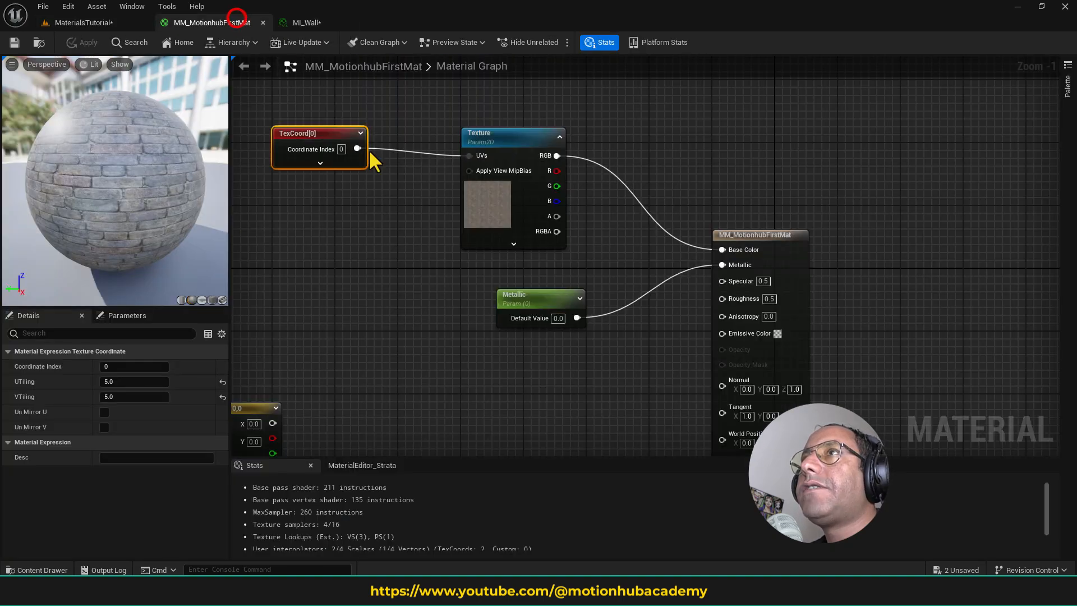
- Move the TexCoord node farther from the Texture node to make room between them in the graph
right_drag(449, 294, 613, 290)
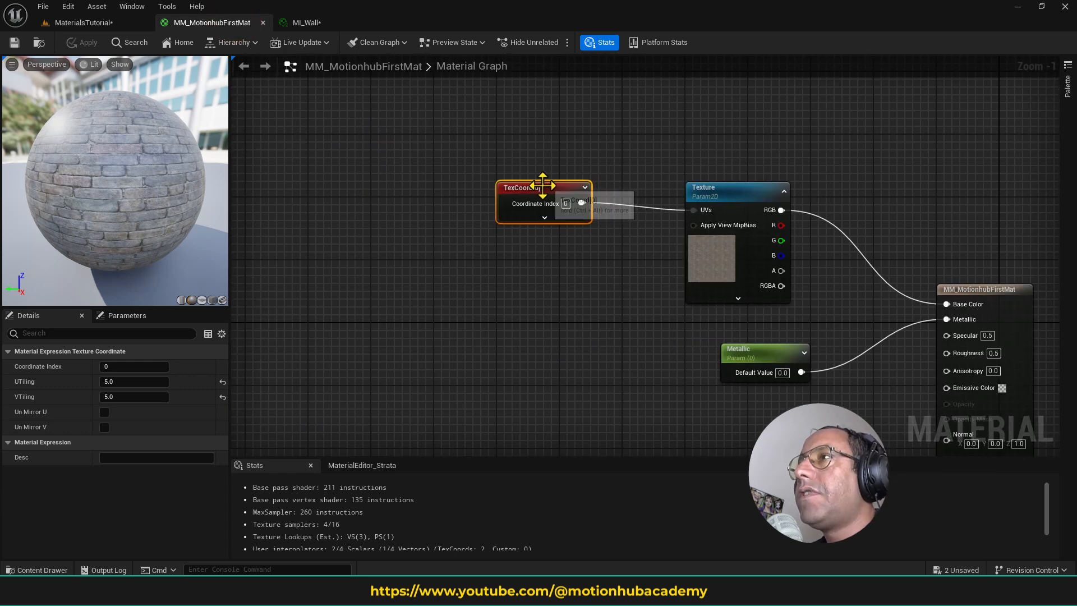
drag(543, 185, 468, 194)
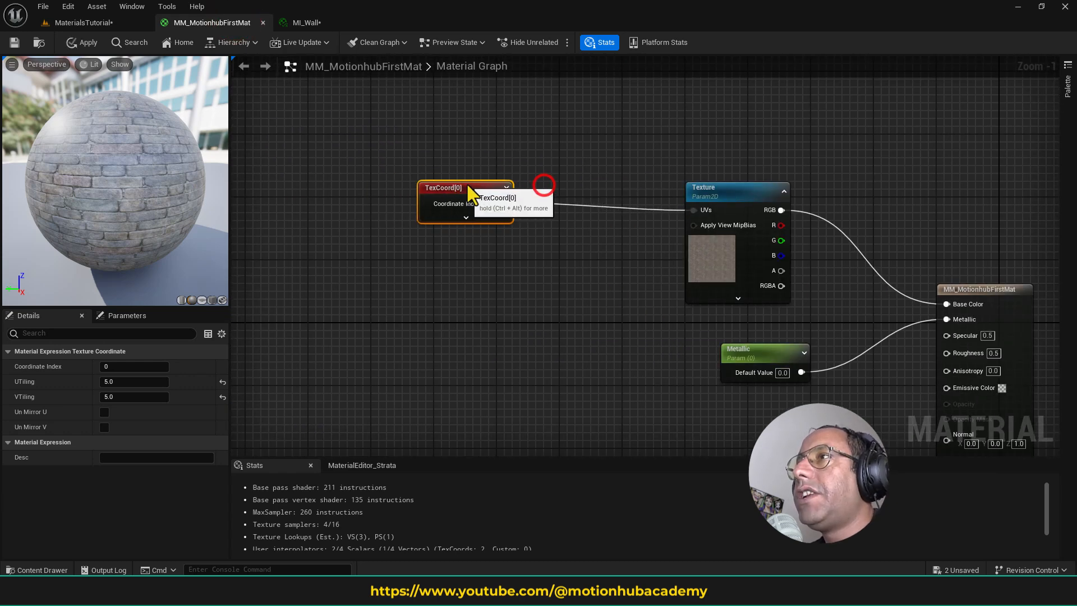
click(421, 280)
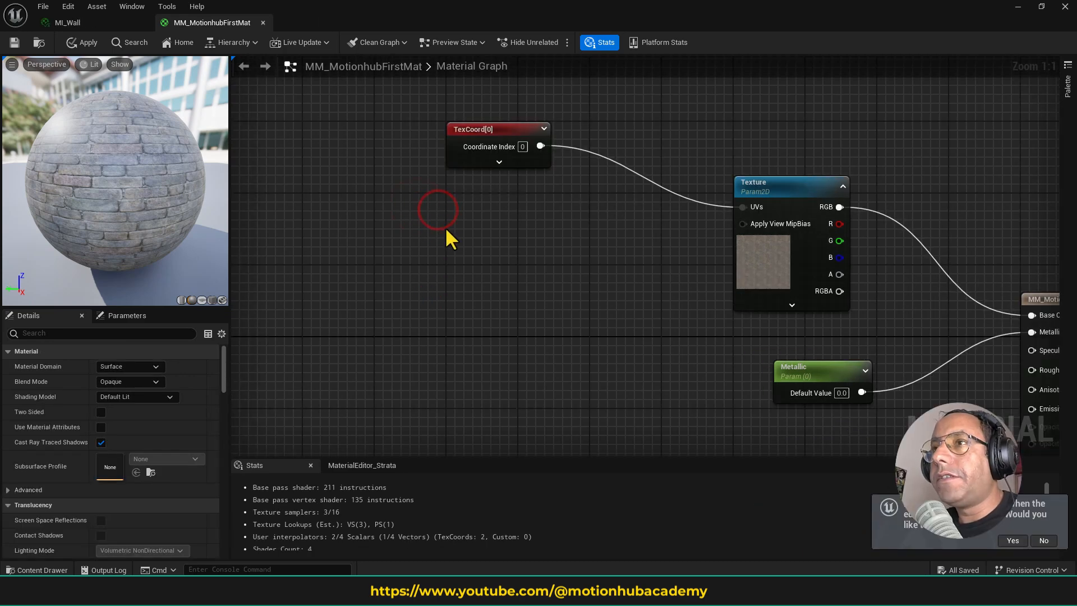
- Add a Constant node below the TexCoord node in the material graph
right_click(446, 226)
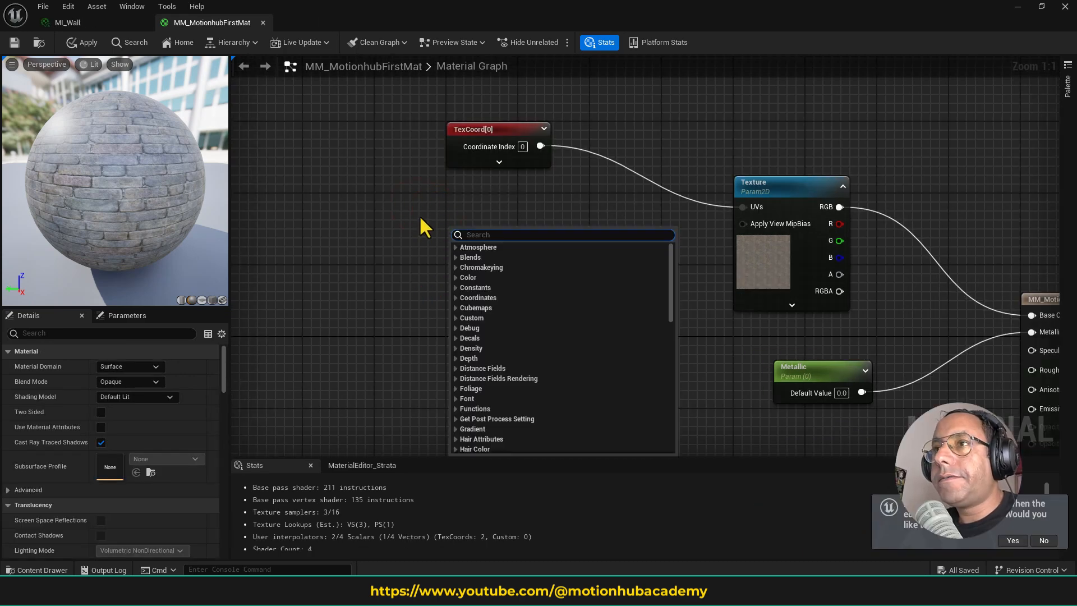
click(421, 216)
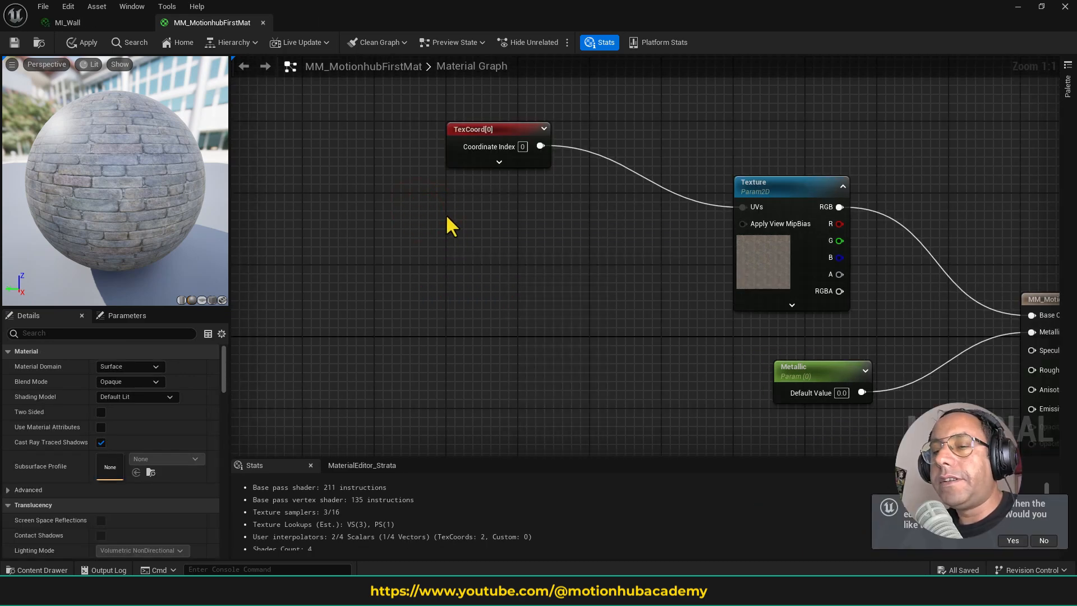
click(439, 220)
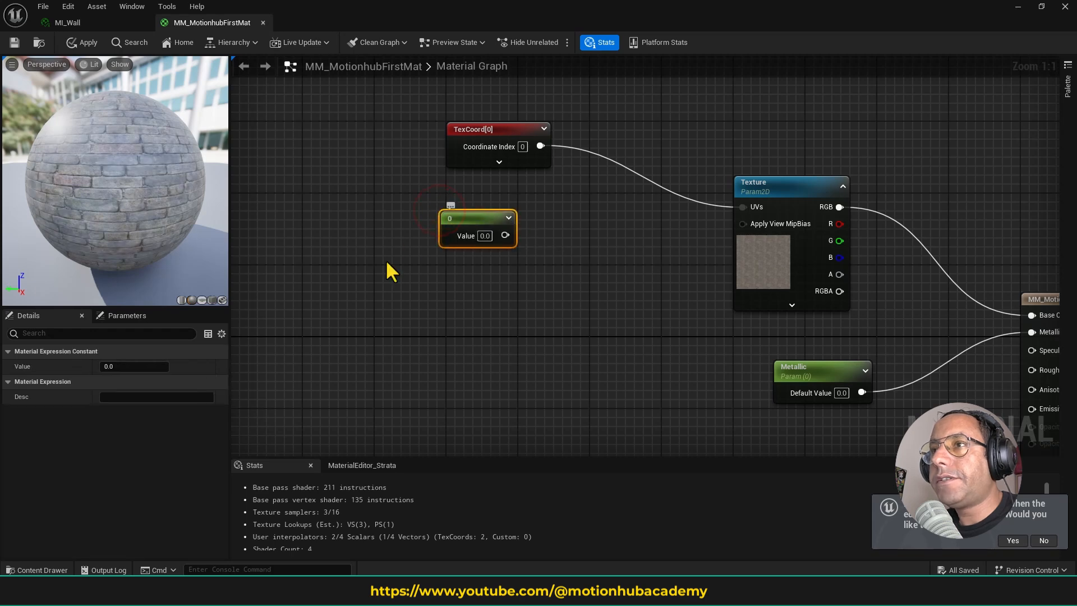
- Look up the Constant node in the graph's node list by searching for "cons", without adding another one
right_click(411, 286)
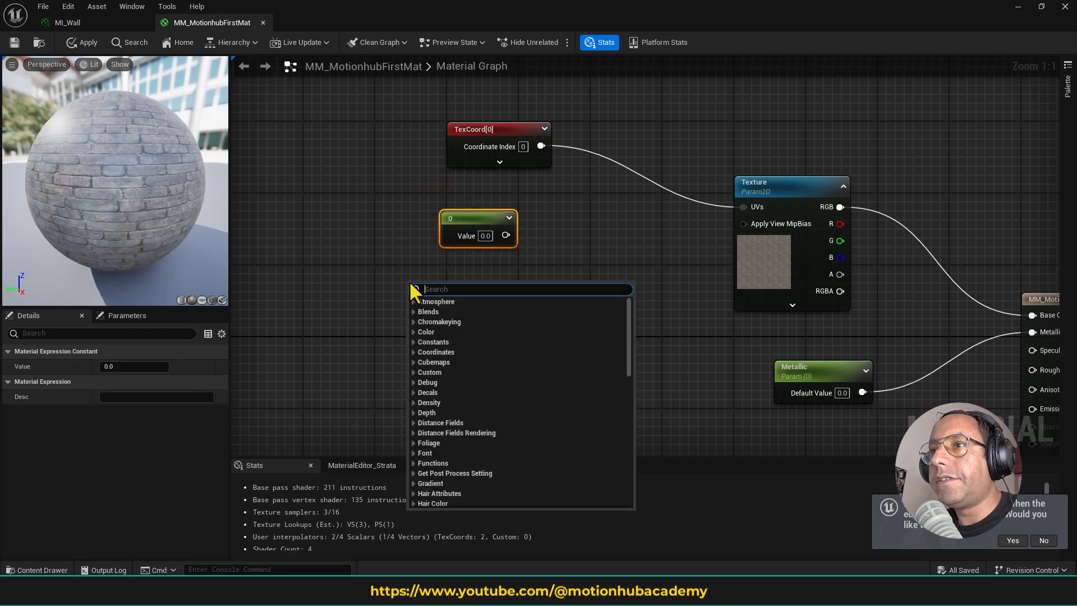
click(414, 342)
click(461, 289)
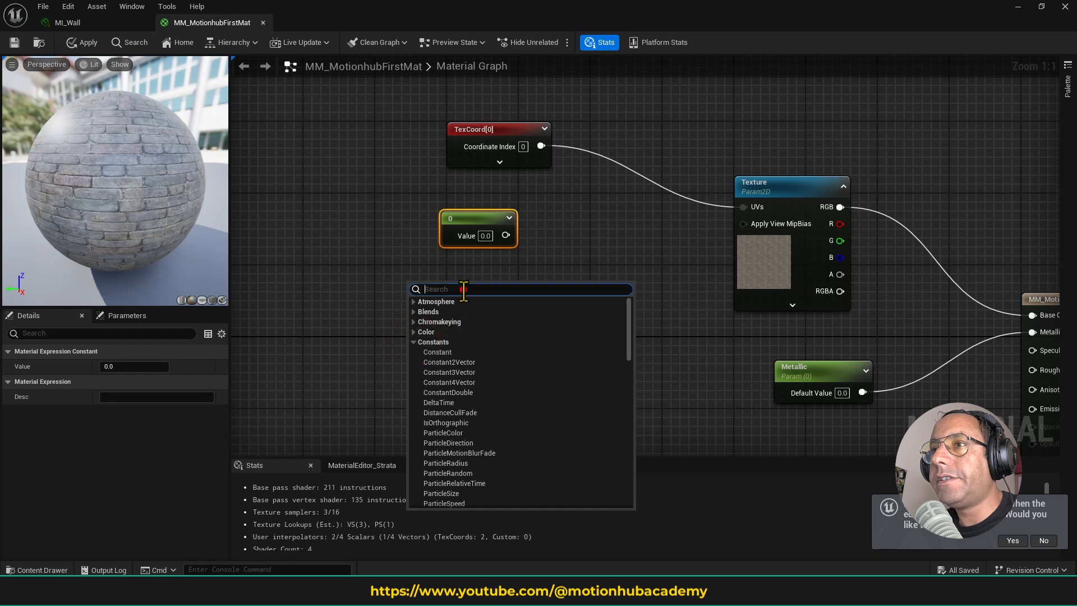
text(cons)
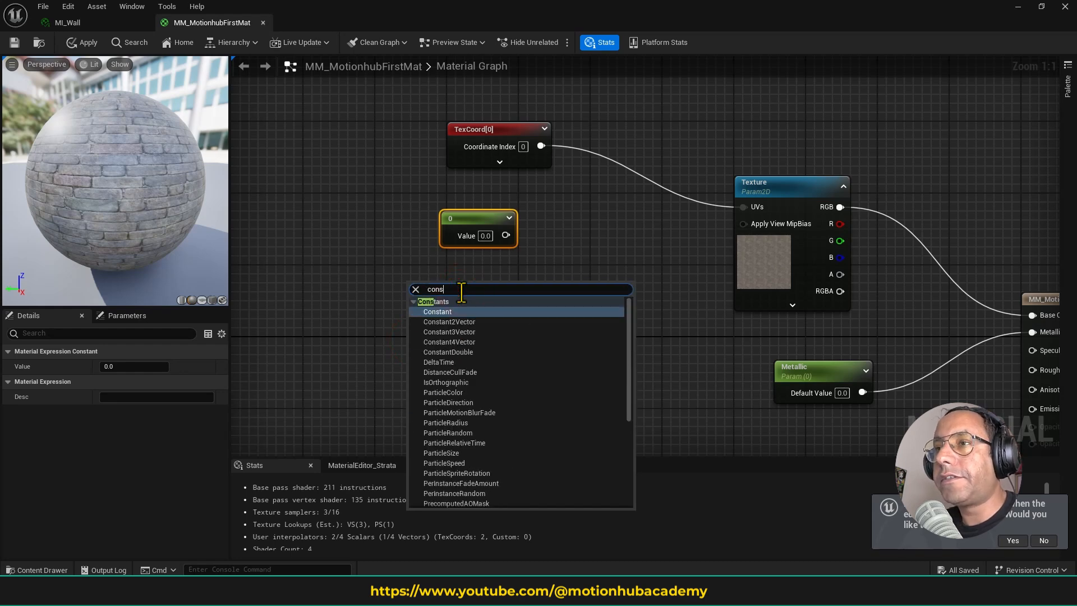
click(624, 214)
- Add a Multiply node with TexCoord connected to input A and the Constant connected to input B
drag(481, 211, 505, 220)
drag(513, 133, 512, 152)
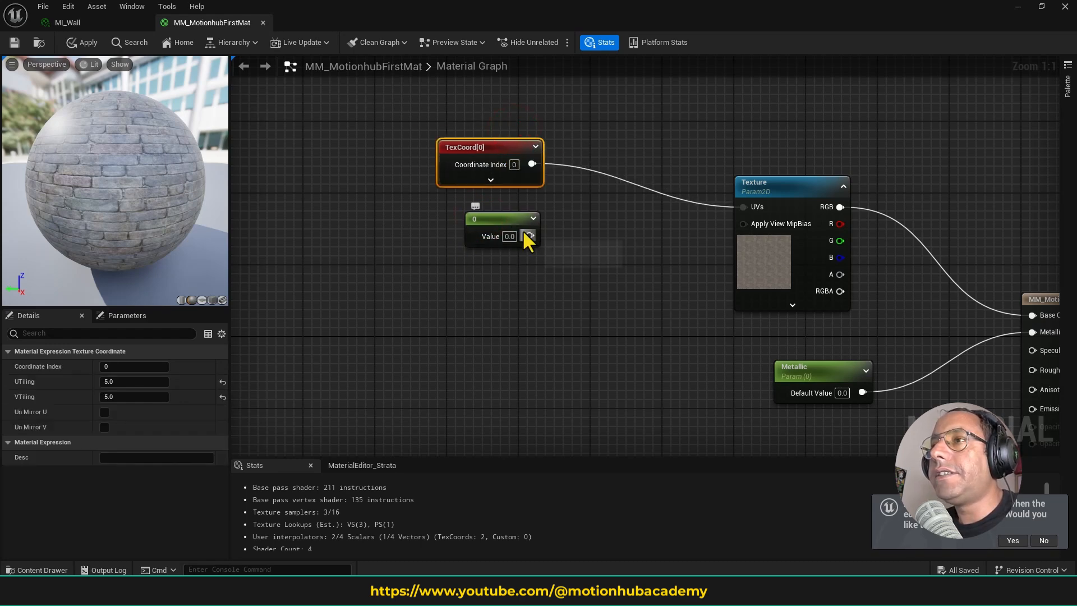
drag(528, 234, 564, 231)
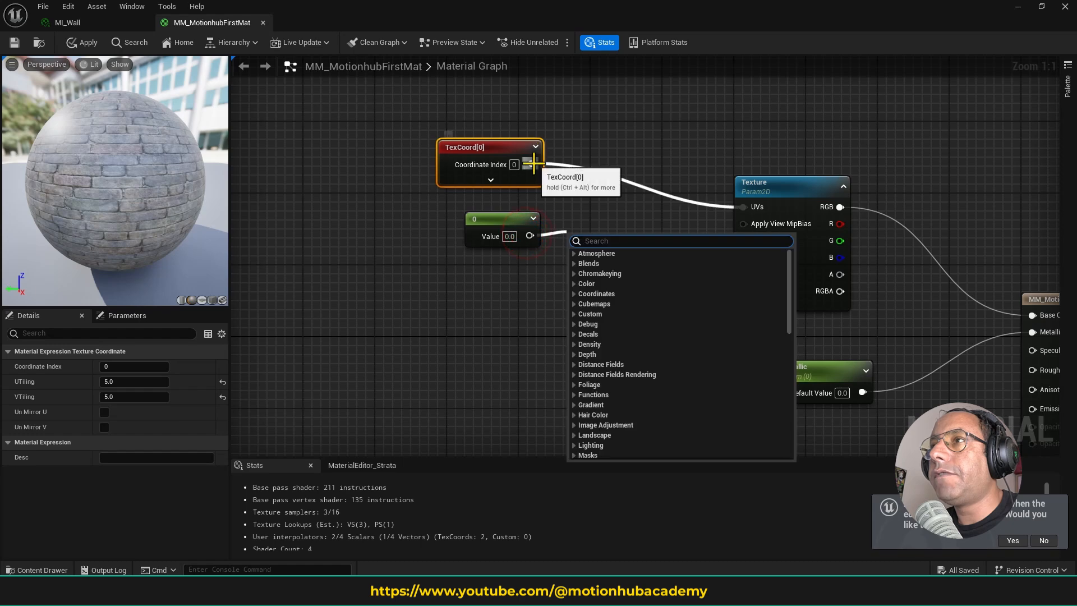
drag(533, 164, 593, 210)
text(multiply)
key(Return)
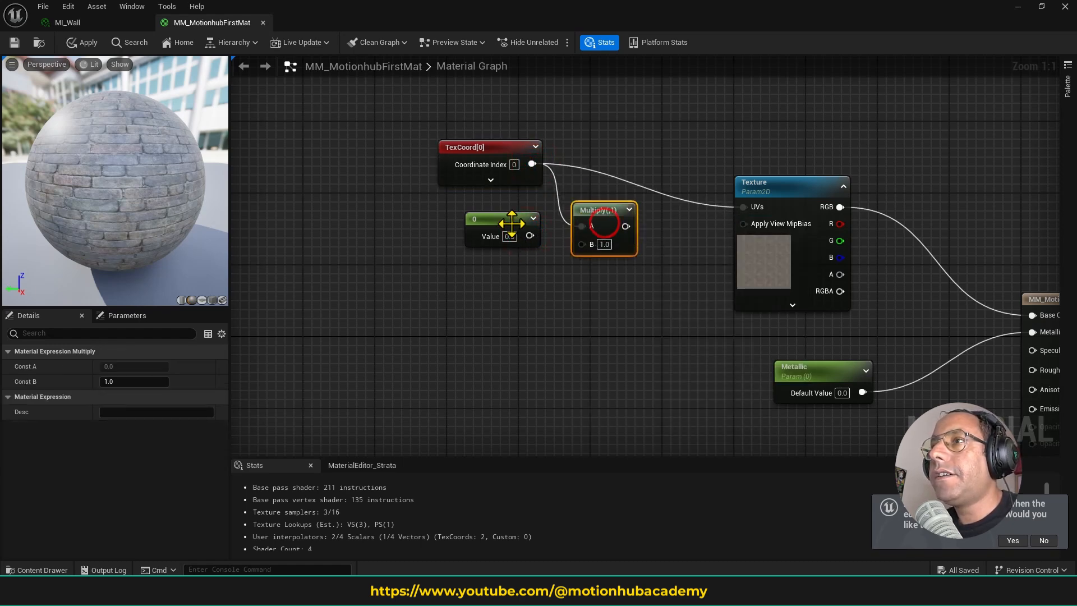
drag(511, 216, 582, 243)
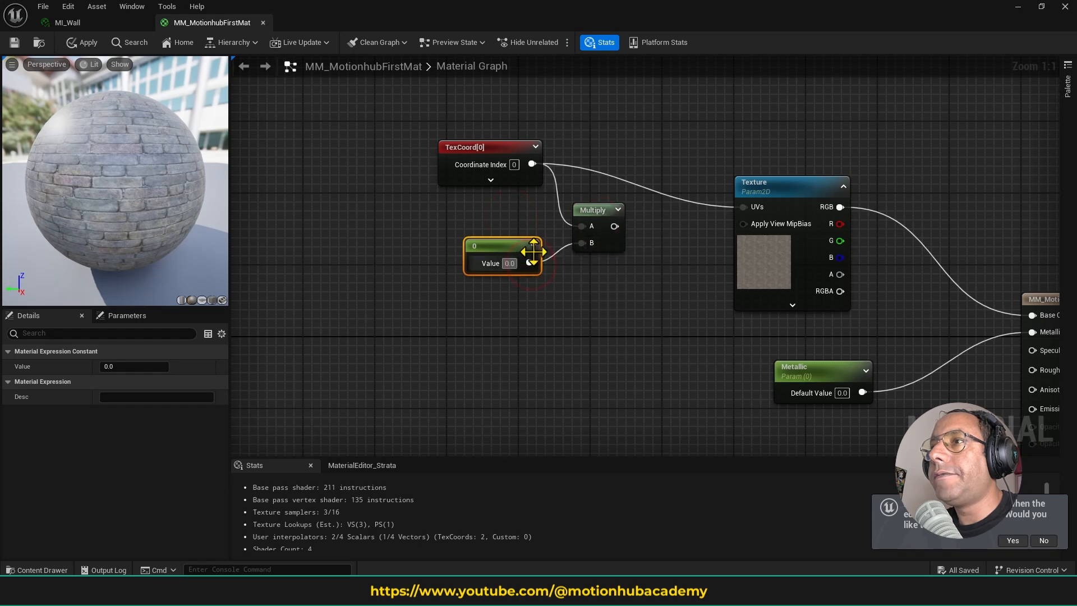
- Convert the Constant node into a parameter named Tiling
right_click(507, 243)
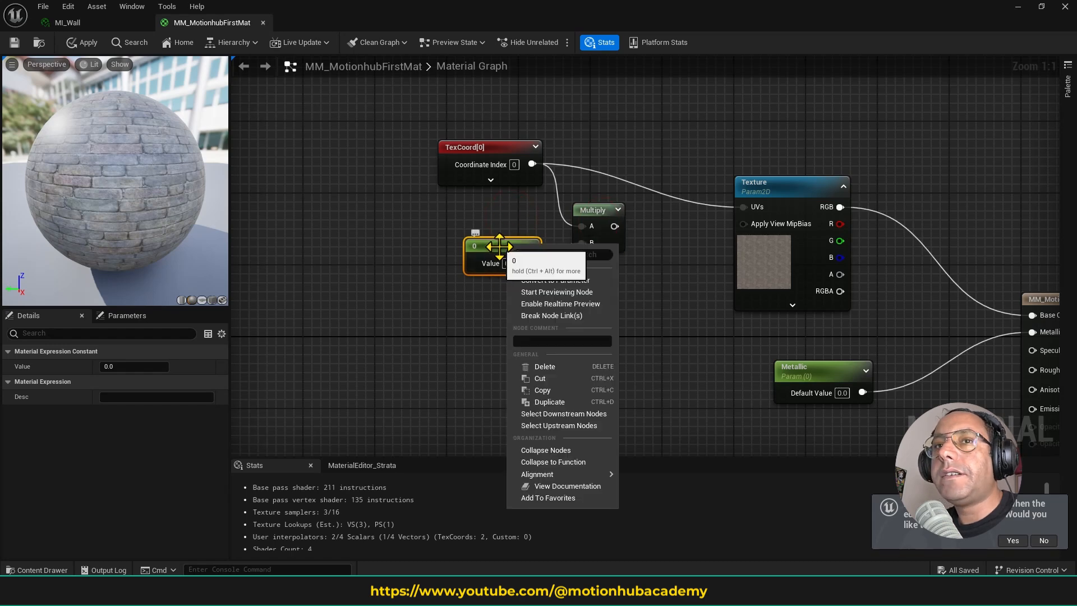
click(564, 281)
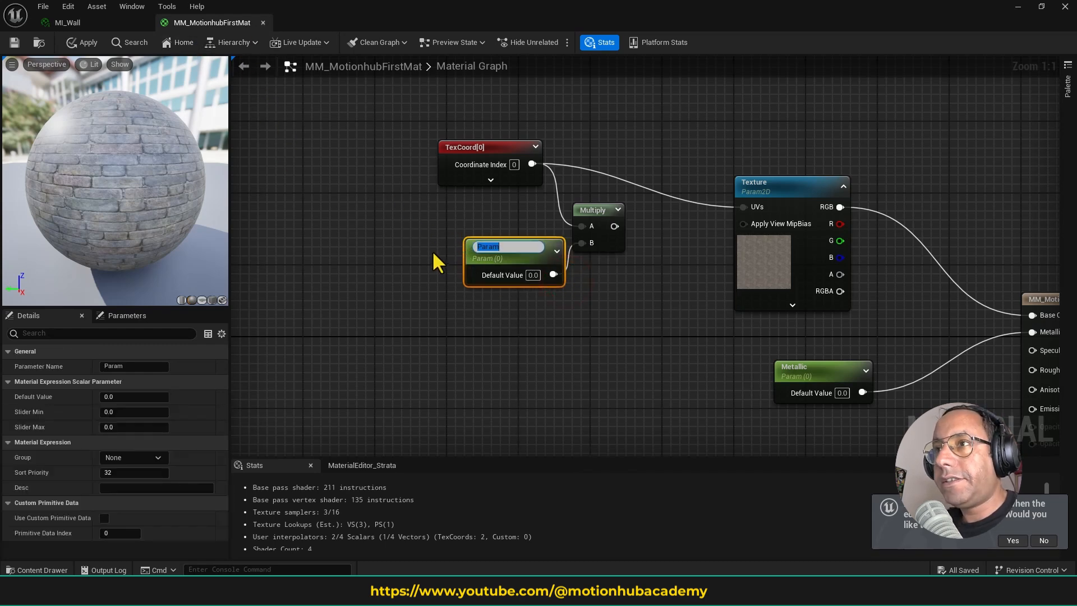
text(T)
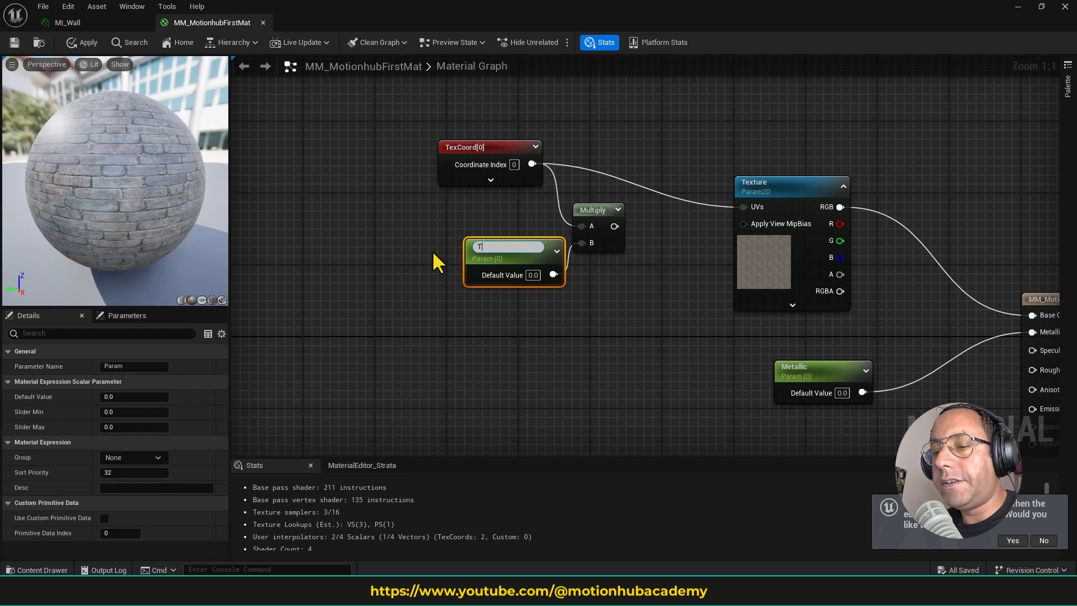
text(iling)
key(Return)
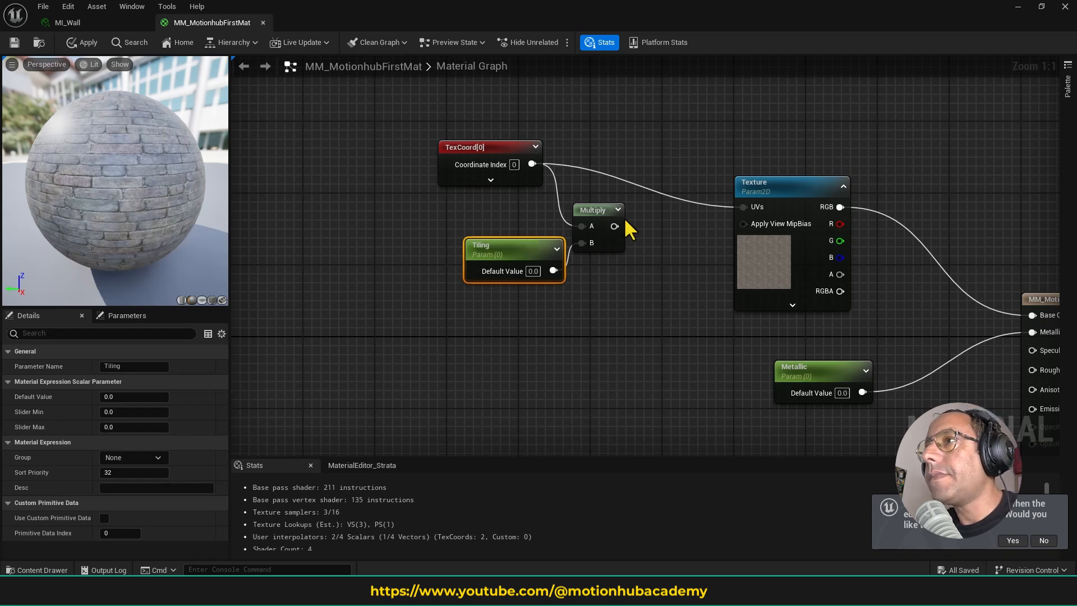
- Connect the Multiply output to the Texture node's UVs input and save the material
drag(614, 226, 745, 207)
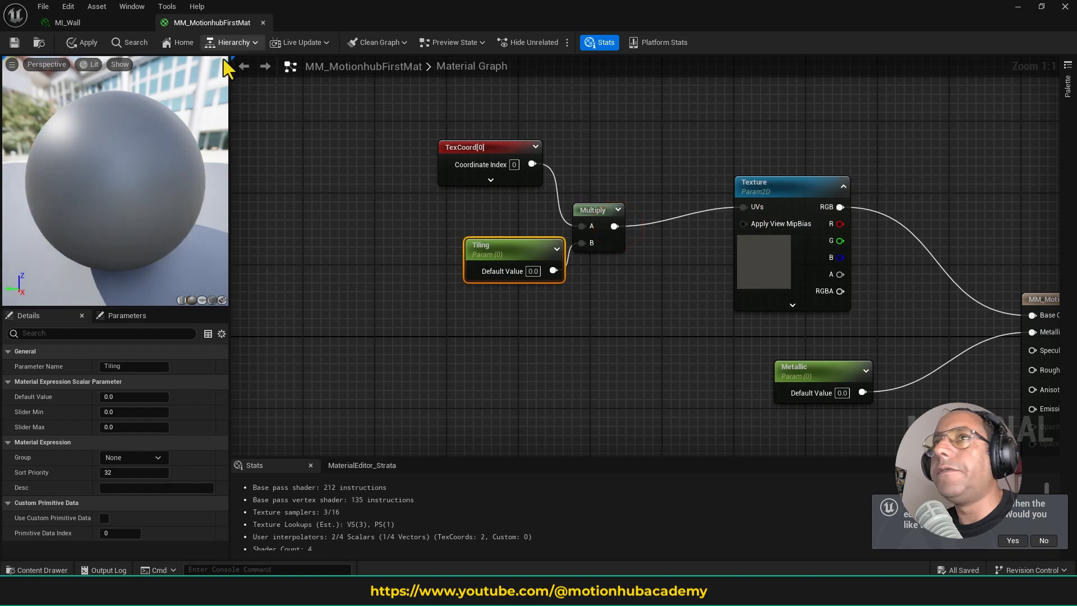
click(14, 43)
- Return to the MaterialsTutorial level and float the MI_Wall editor over it, clear of the wall
click(98, 24)
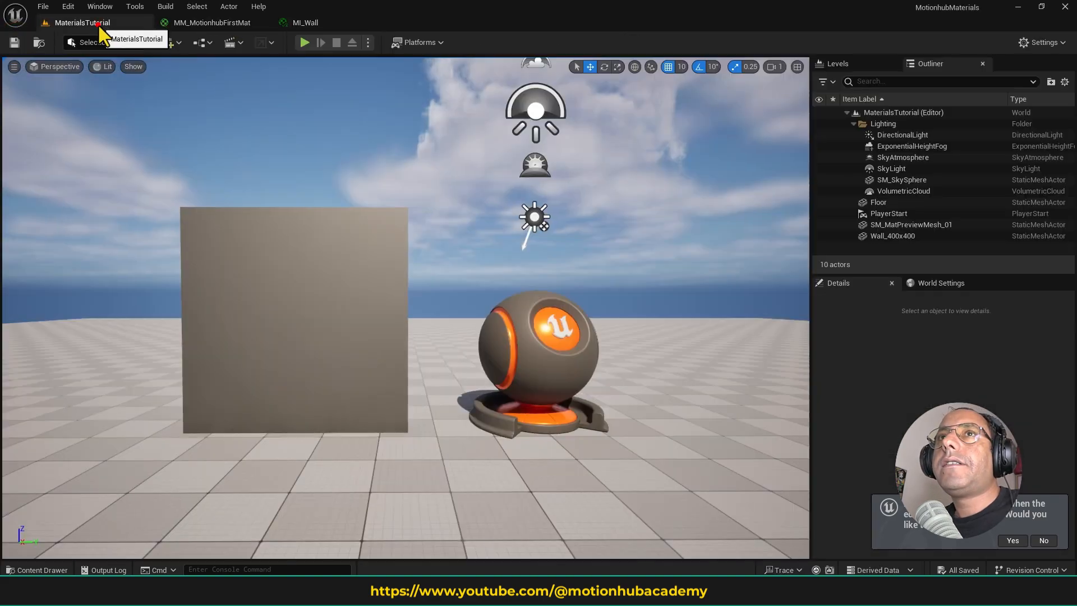
drag(332, 23, 440, 157)
click(95, 24)
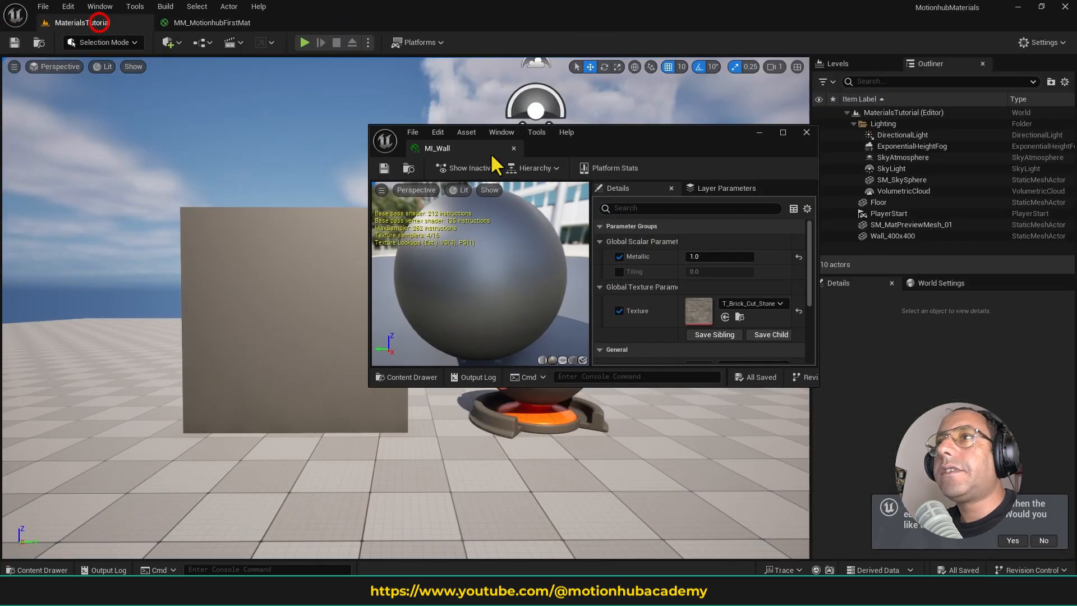
drag(618, 132, 682, 186)
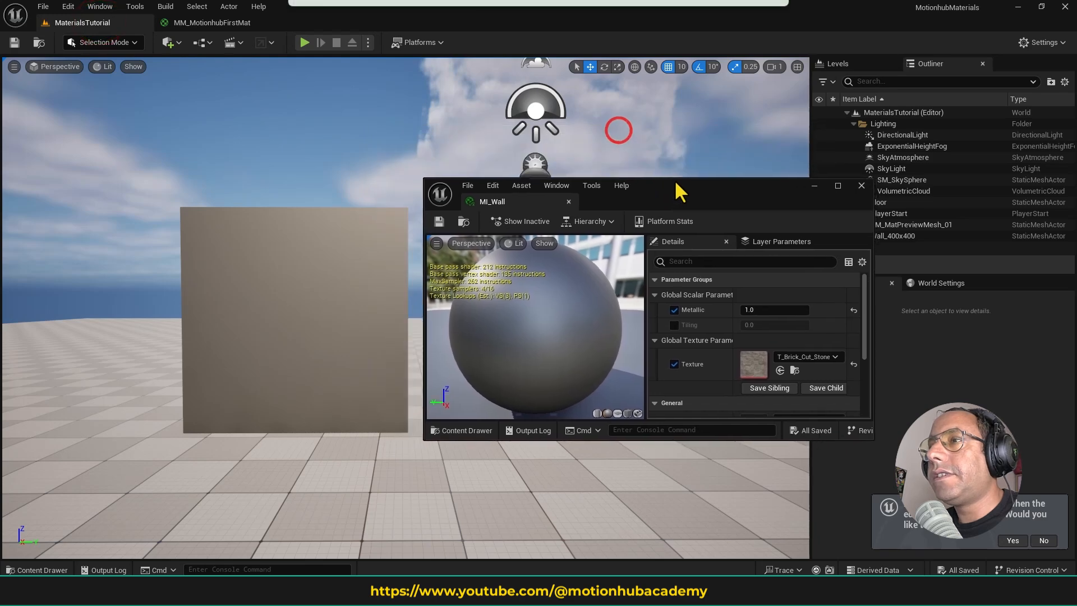
- Enable the Tiling parameter override in MI_Wall and set it to 1
click(684, 326)
click(758, 328)
text(1)
key(Return)
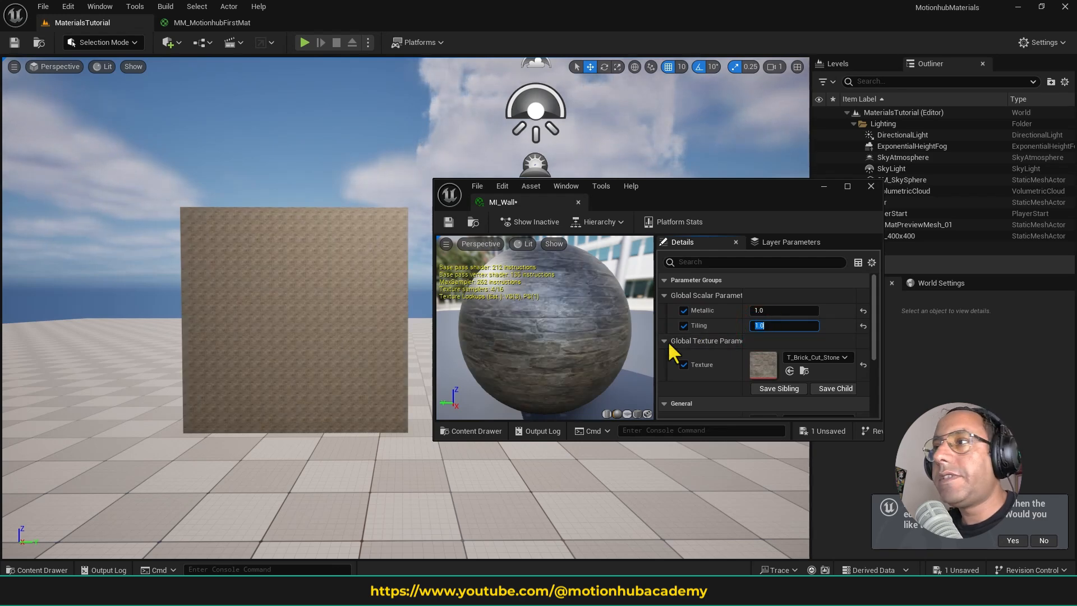
- In the MM_MotionhubFirstMat graph, set the TexCoord node's UTiling and VTiling to 1.0 and save the material
click(212, 23)
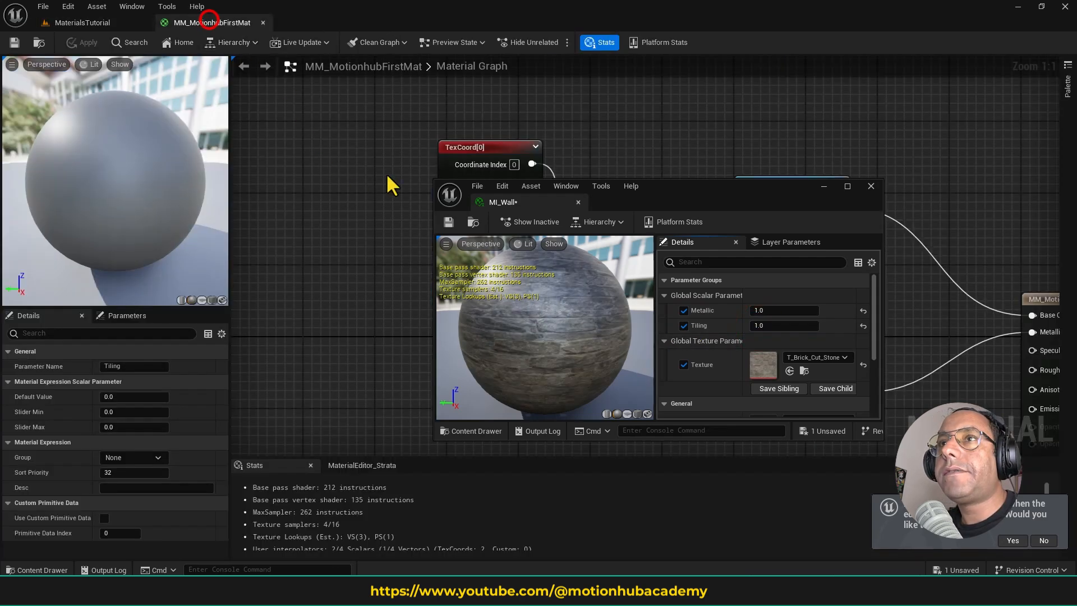
right_click(704, 295)
drag(702, 189, 683, 356)
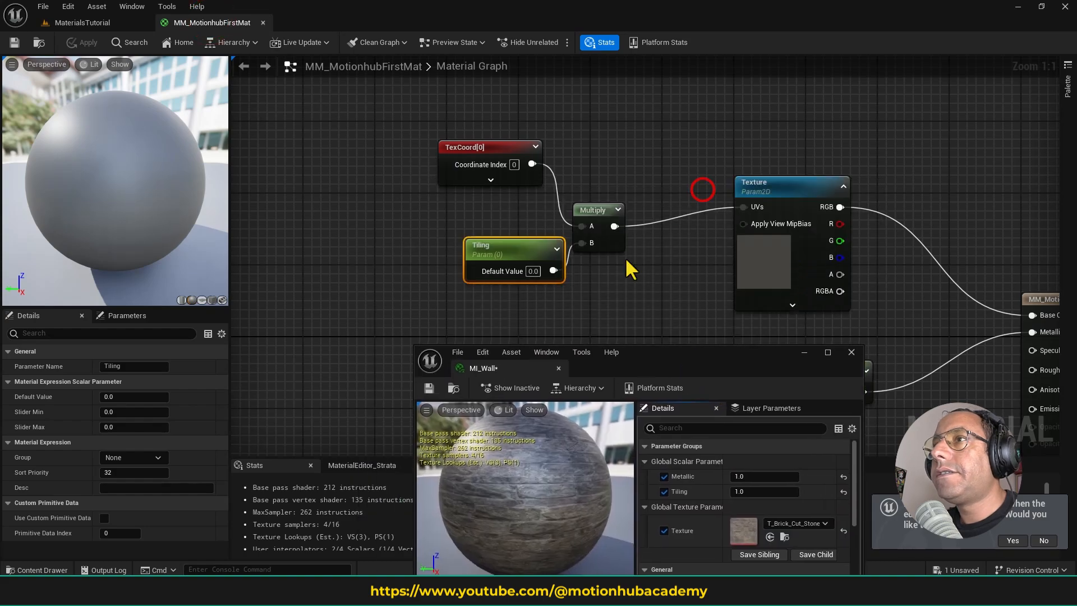
click(508, 147)
click(124, 381)
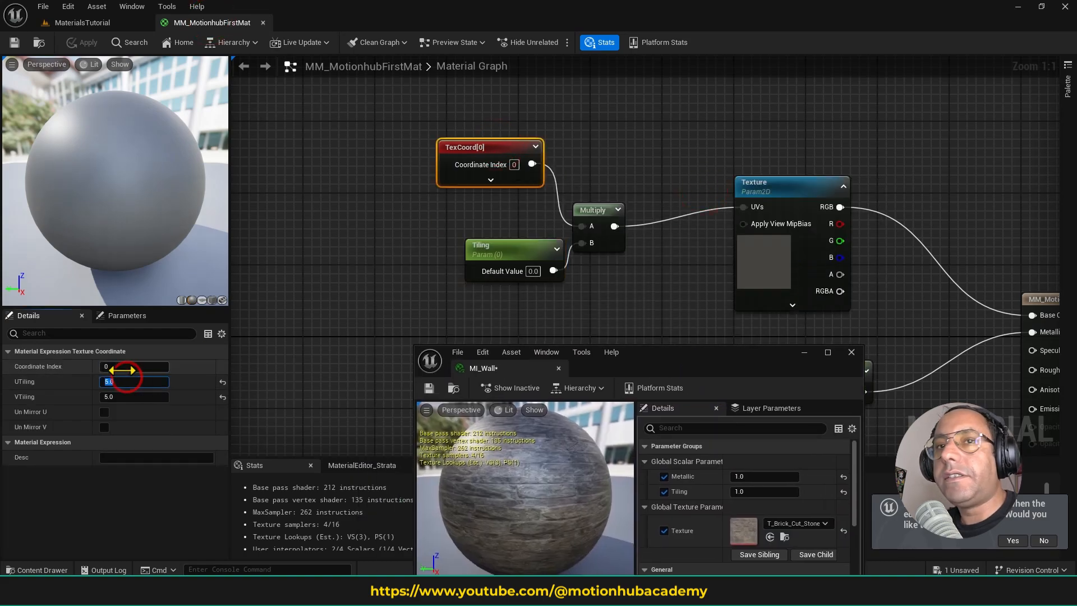
text(1)
key(Tab)
text(1)
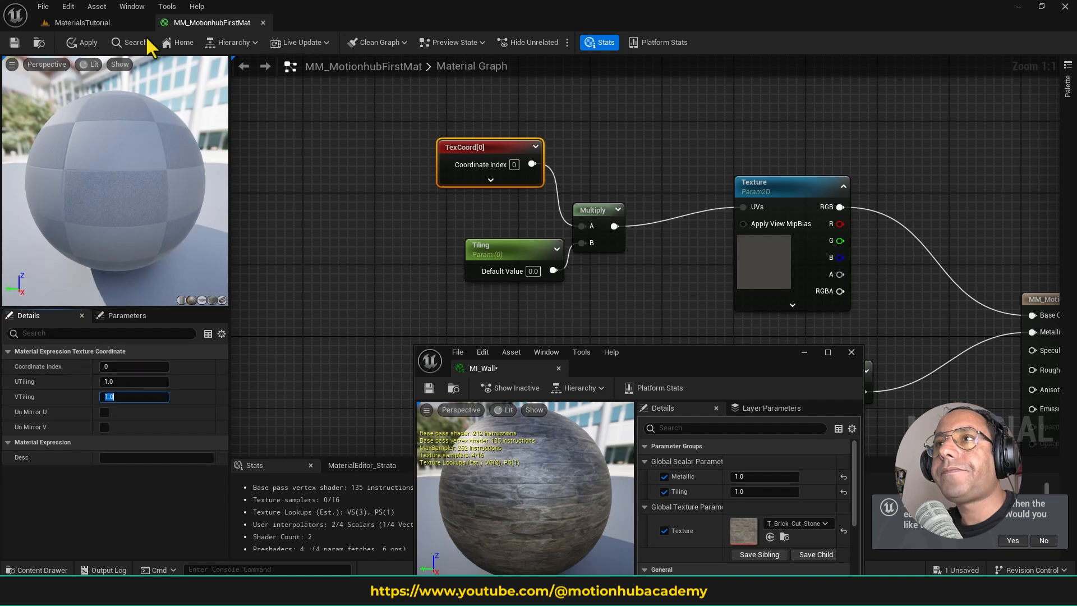
click(15, 42)
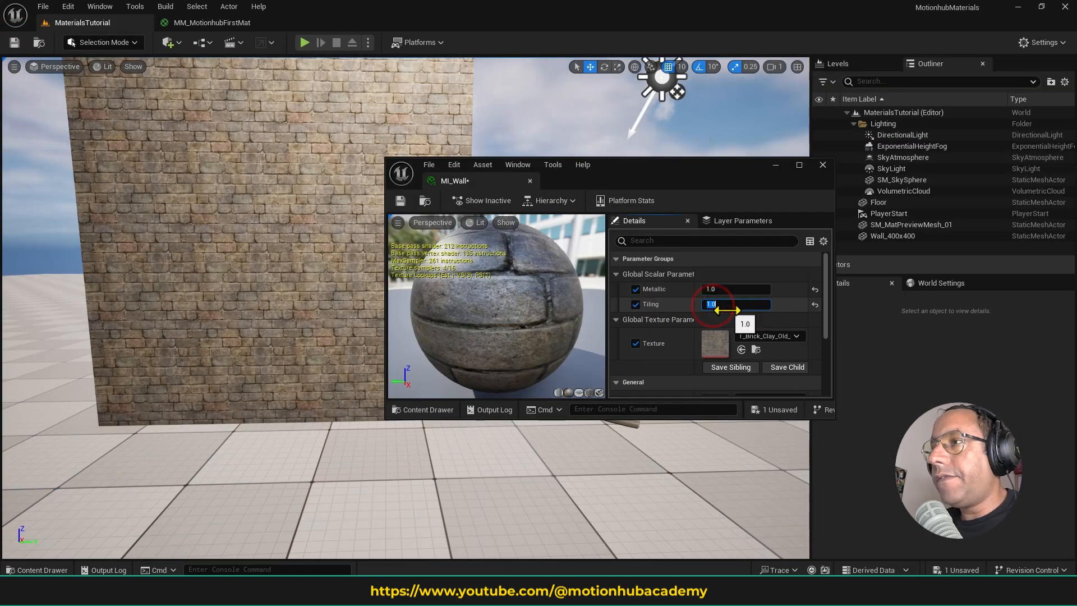
- Try a Tiling value of 2 in MI_Wall on the wall, and set it to 3
key(Return)
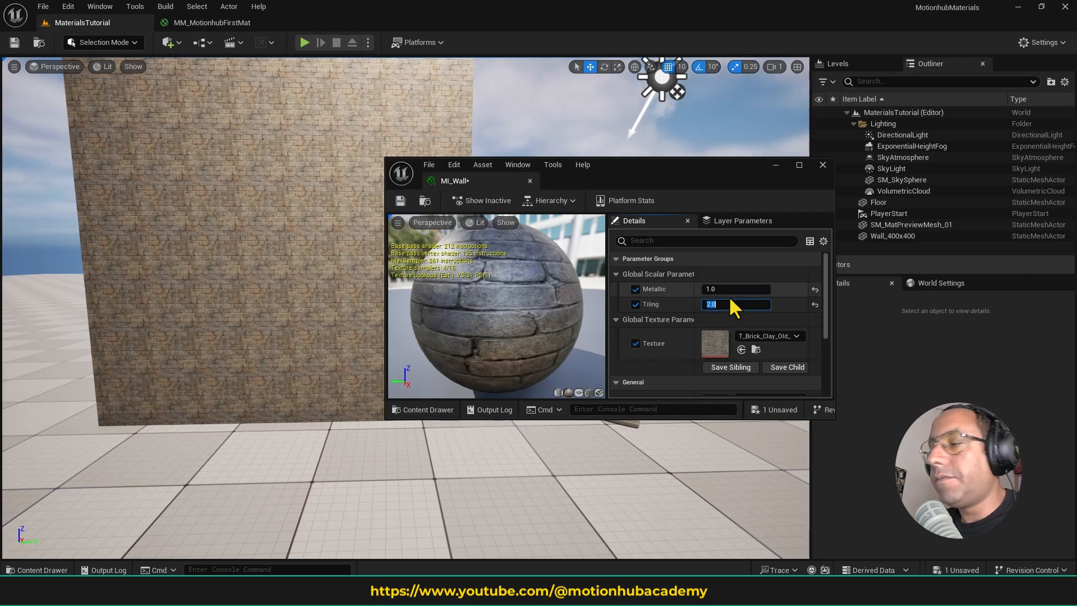
text(3)
key(Return)
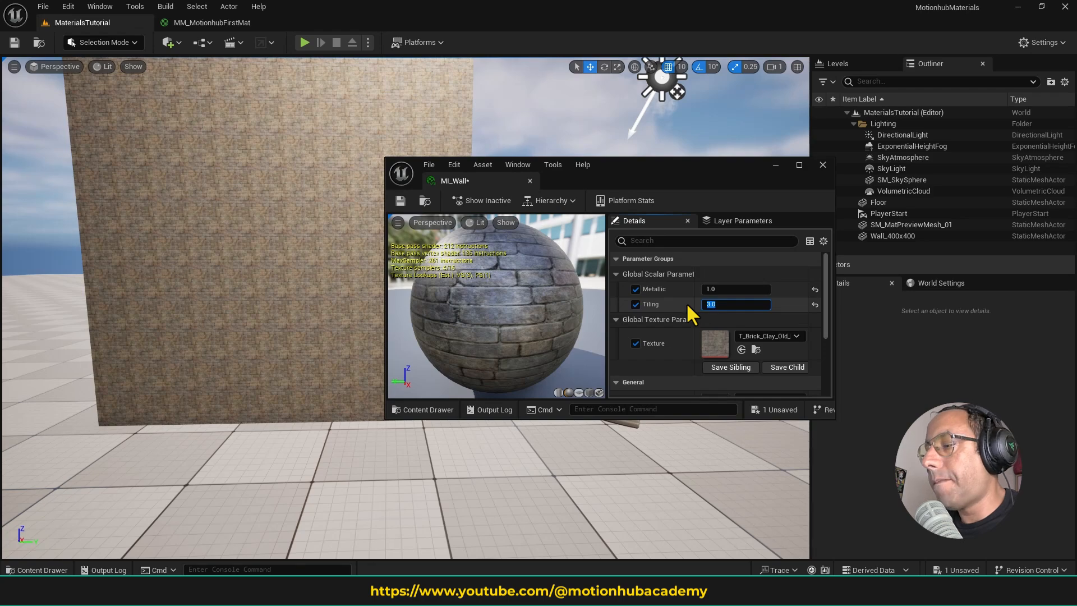
- Set the Tiling parameter to 1 in MI_Wall and dock its editor back into the main window
text(1)
key(Return)
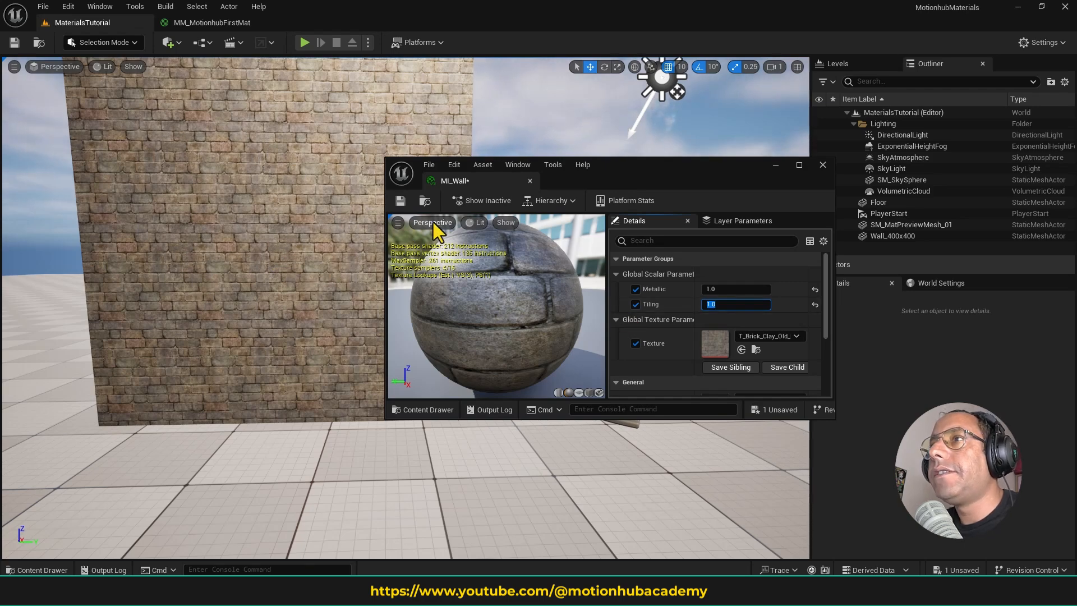
drag(469, 179, 324, 38)
- In the MM_MotionhubFirstMat graph, duplicate the Tiling parameter and place the copy directly below the original
click(220, 18)
scroll(438, 263, up, 2)
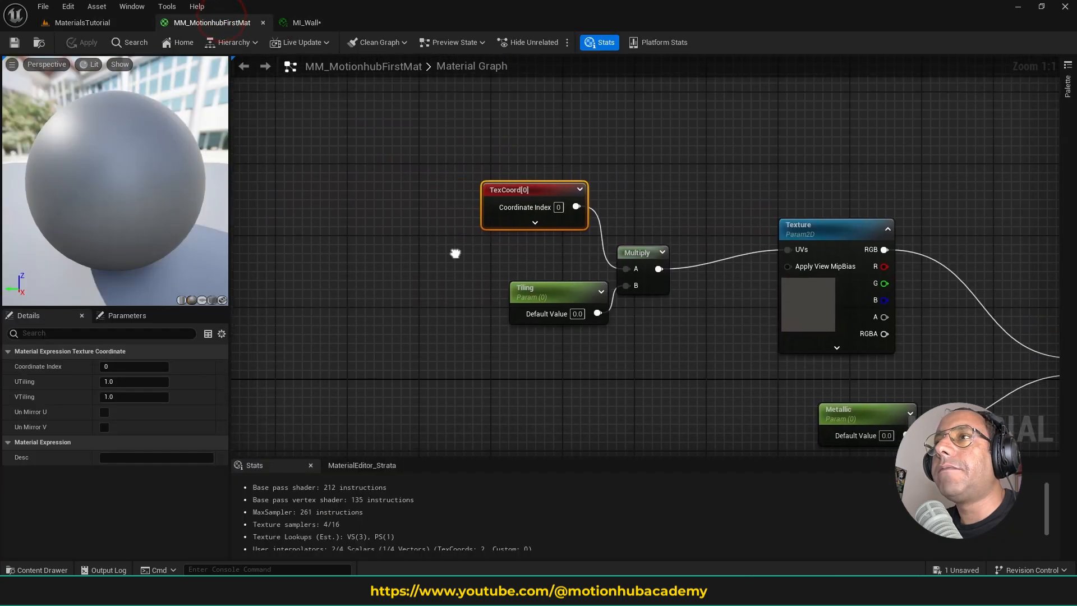
drag(514, 278, 477, 279)
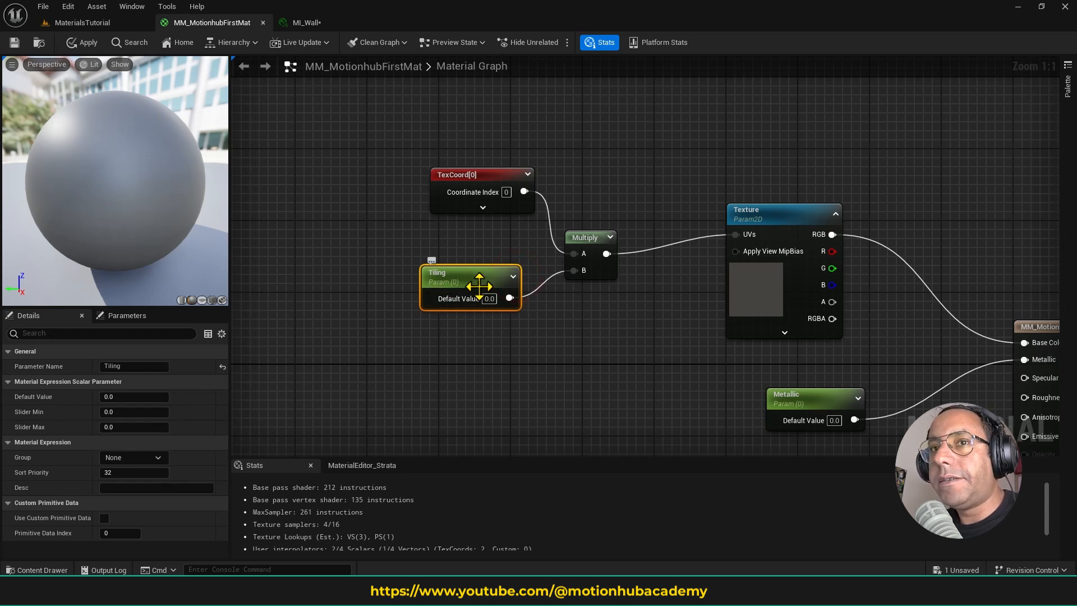
key(ctrl+d)
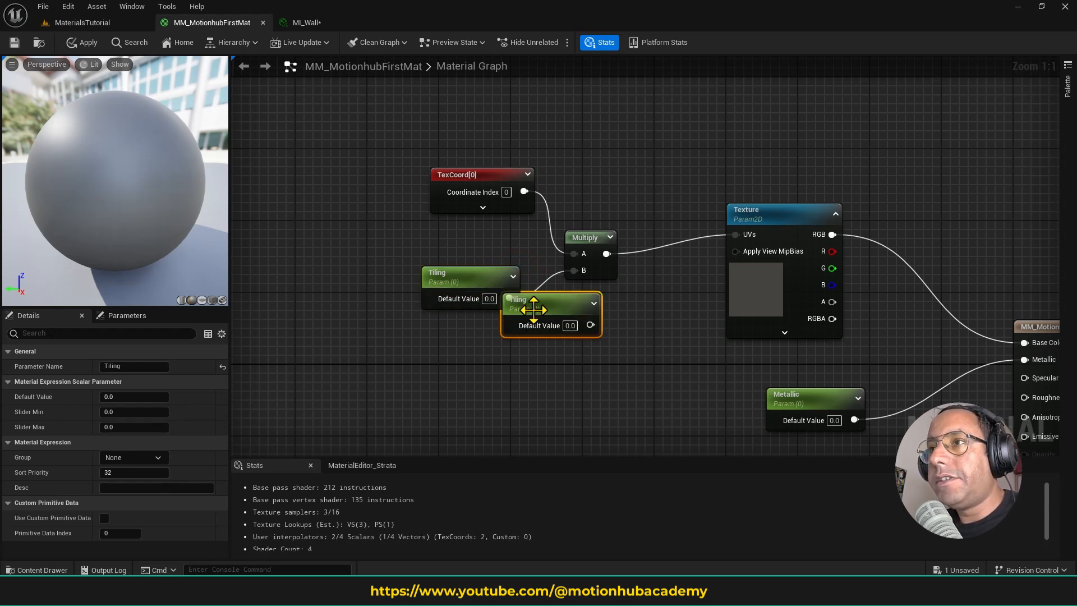
drag(533, 309, 457, 342)
- Rename the connected Tiling parameter to UTiling and its copy below to Vtiling
click(470, 281)
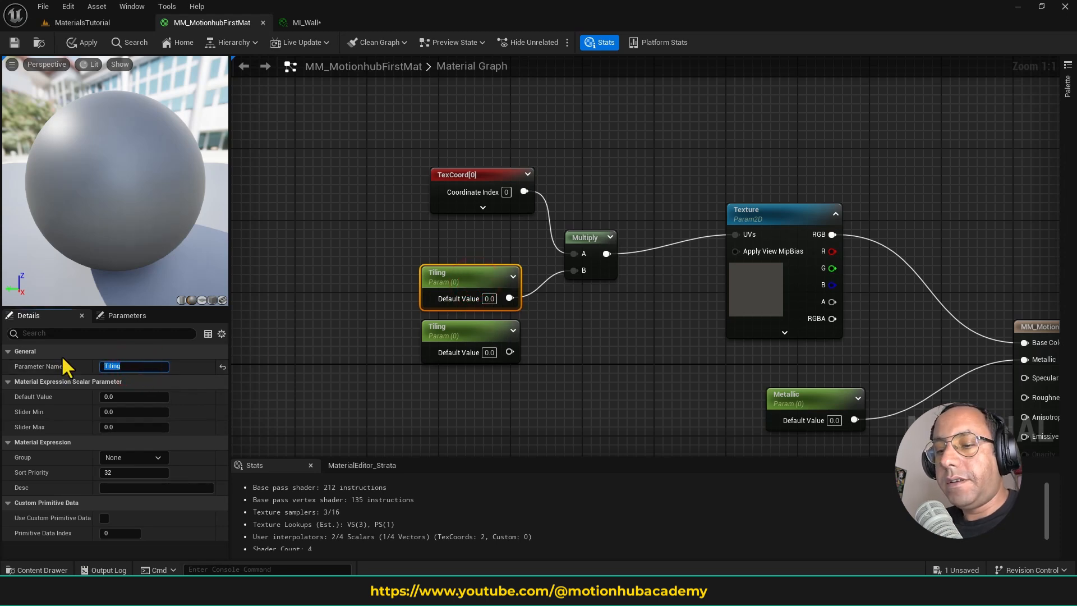
text(UTiling)
key(Return)
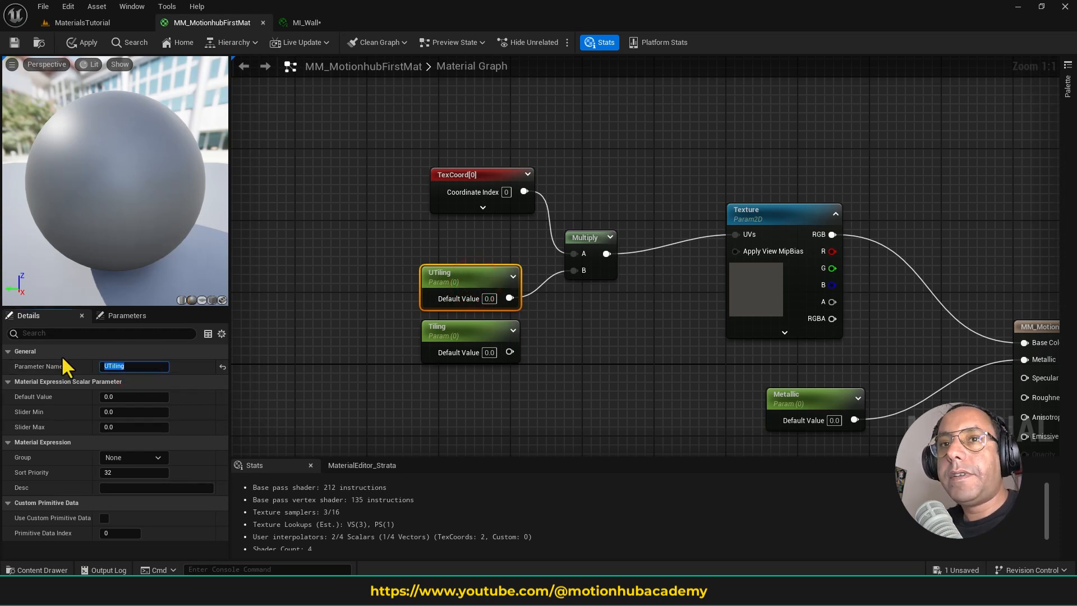
click(466, 339)
click(130, 365)
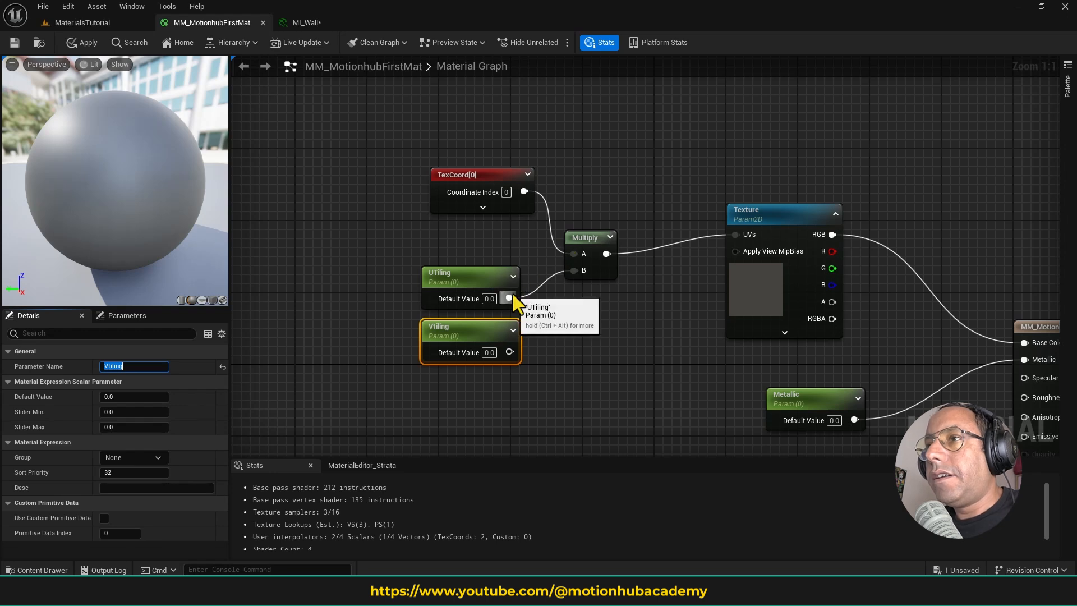
- Combine UTiling and Vtiling through an AppendVector node as A and B, feed it into the Multiply node's B input, and save the material
drag(401, 250, 529, 372)
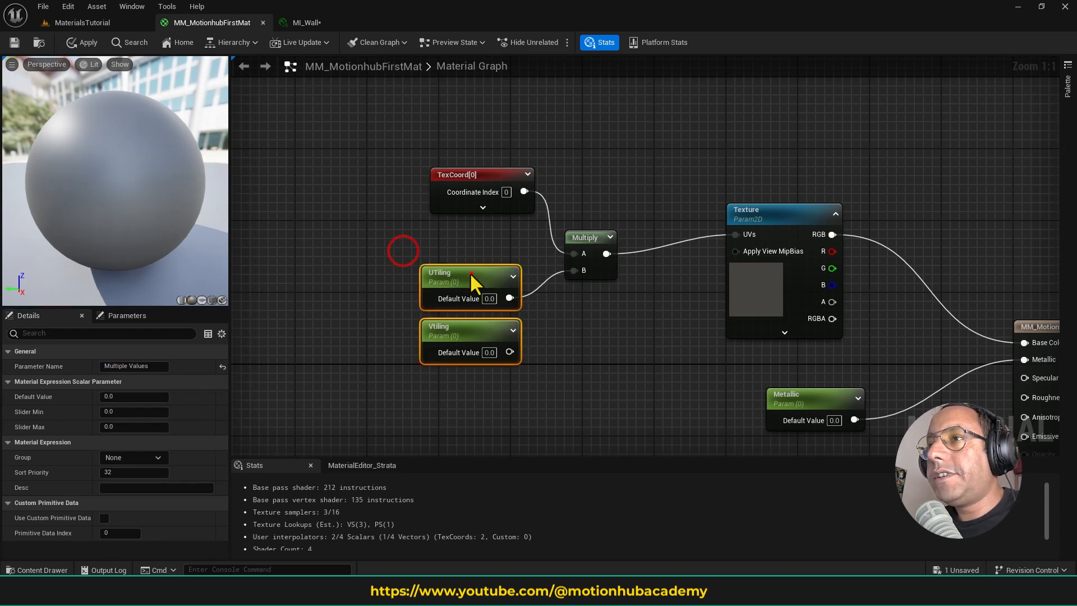
drag(473, 278, 437, 278)
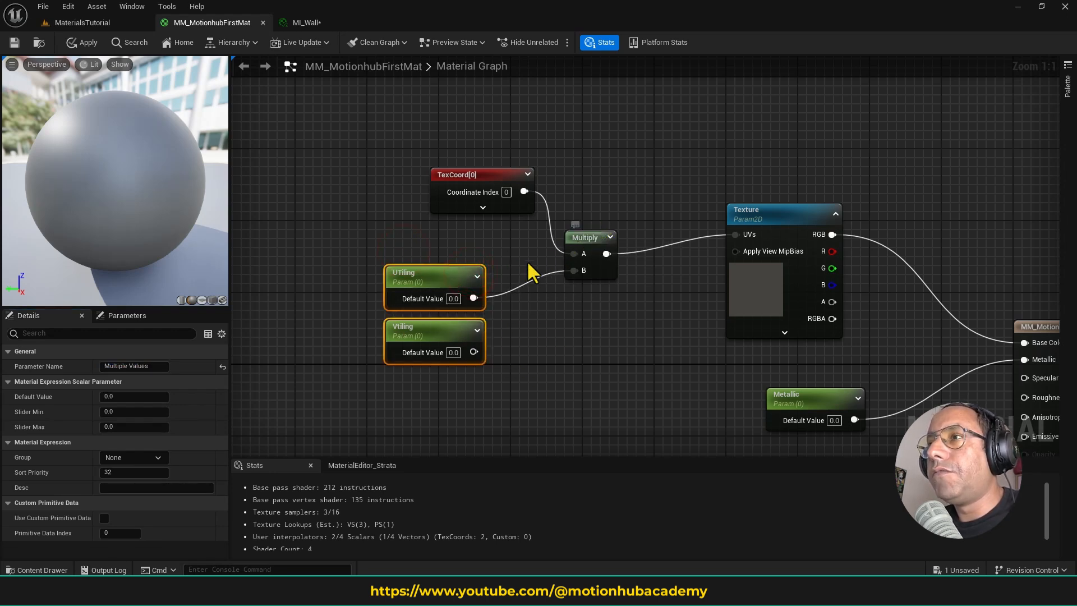
drag(430, 281, 433, 324)
click(466, 318)
text(a)
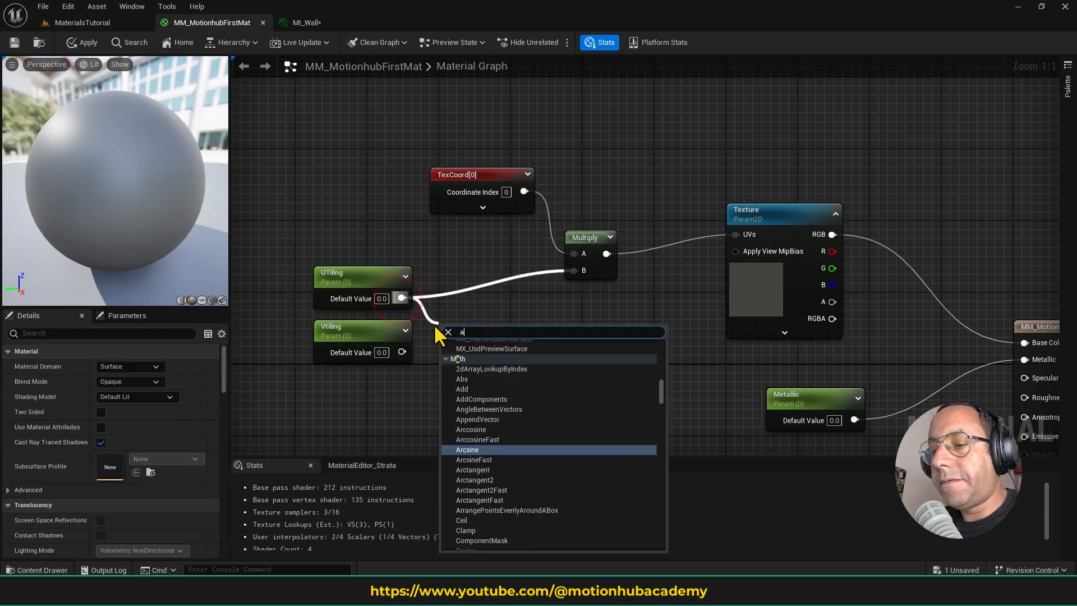
text(ppend)
key(Up)
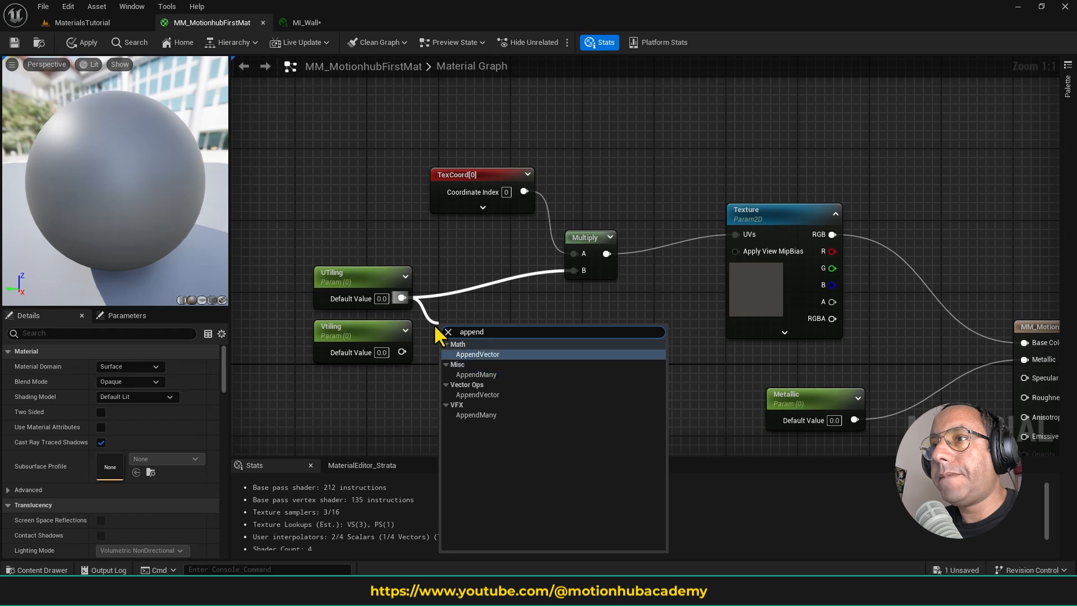
key(Return)
mouse_move(459, 332)
mouse_down()
mouse_move(460, 311)
mouse_move(440, 321)
mouse_move(448, 325)
mouse_up()
drag(401, 351, 578, 270)
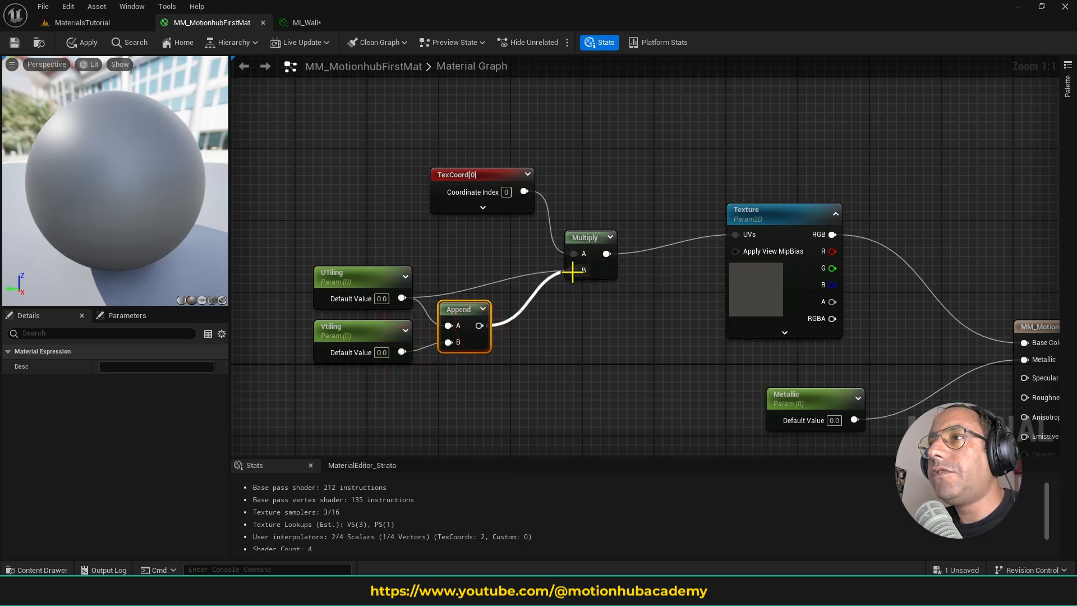
click(16, 43)
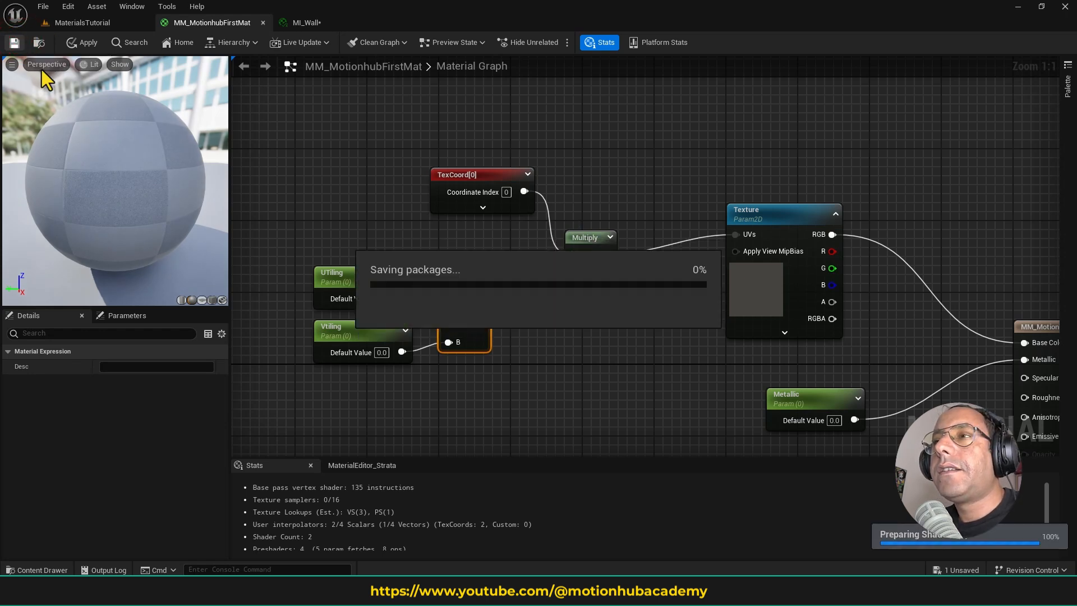
- Set the default values of the UTiling and Vtiling parameters to 1 and save the material
click(357, 278)
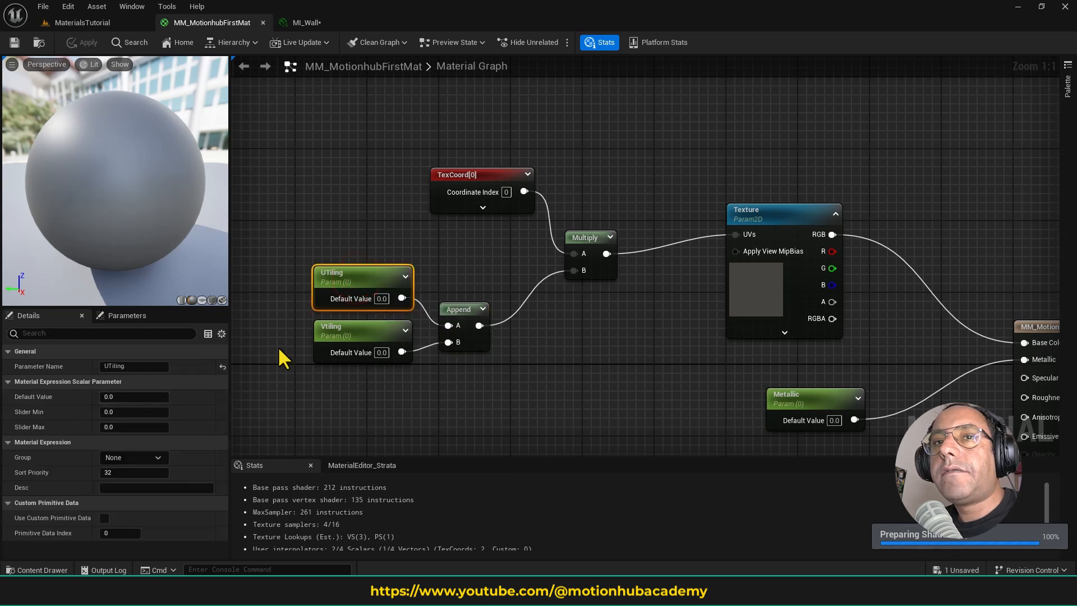
click(125, 395)
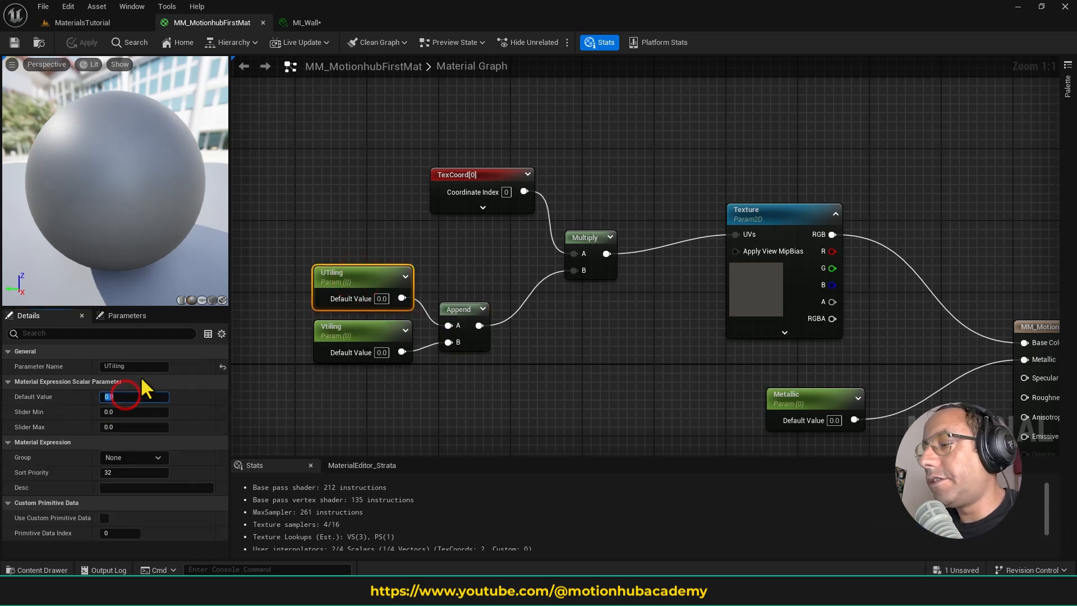
text(1)
key(Return)
click(357, 335)
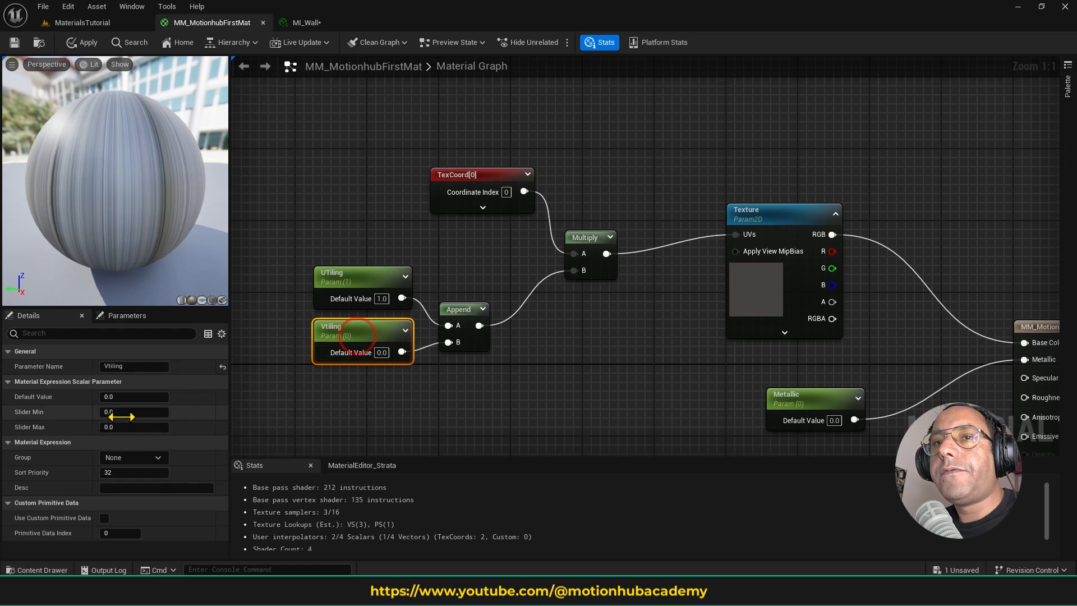
click(133, 396)
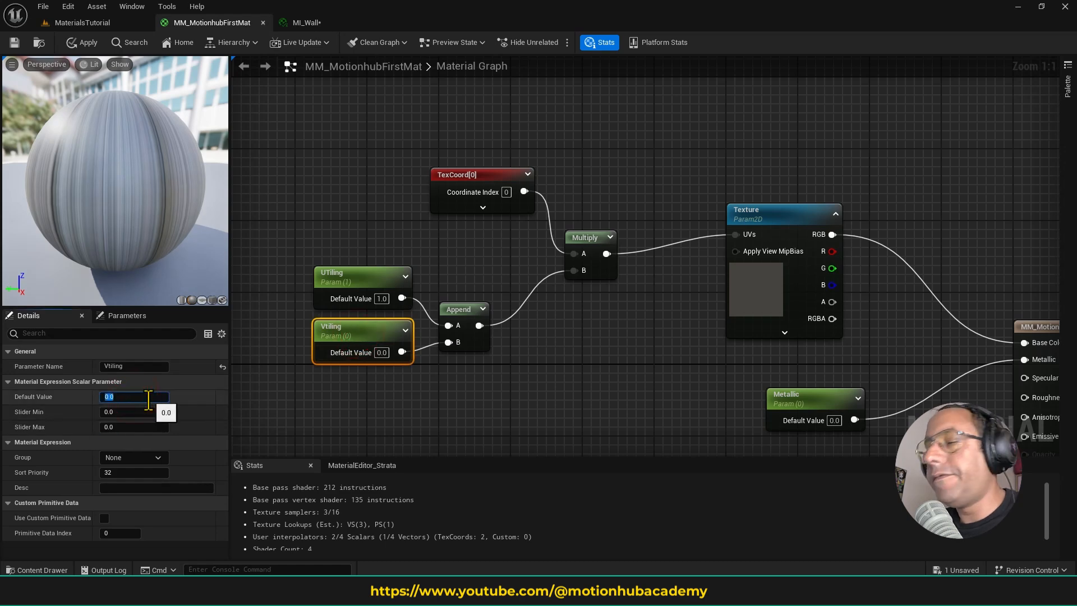
text(1)
key(Return)
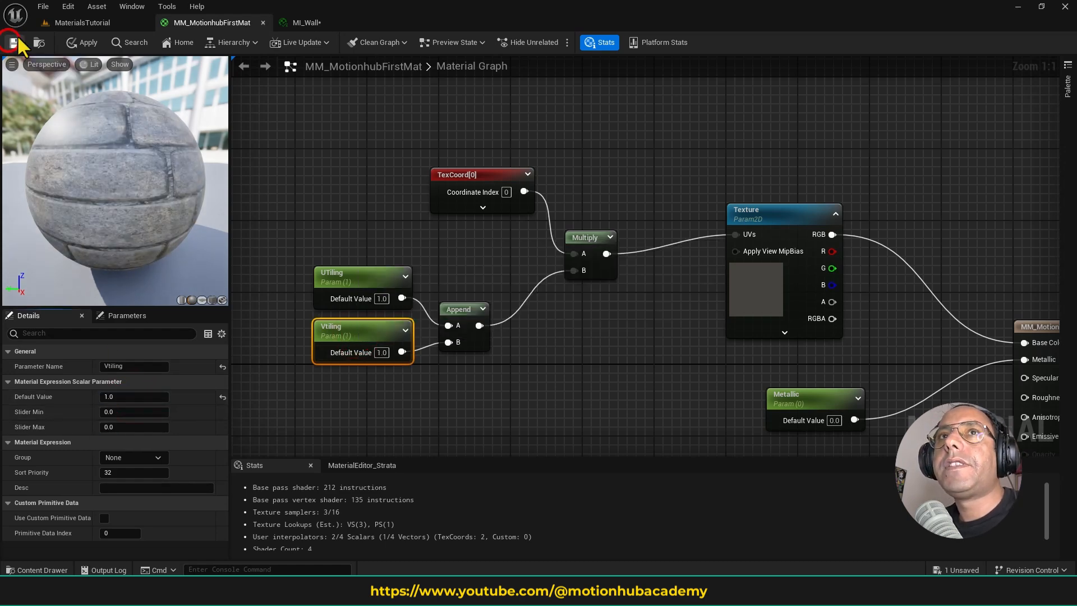
- Float the MI_Wall editor over the MaterialsTutorial level, enable its Vtiling override, and try adjusting the UTiling value
click(83, 22)
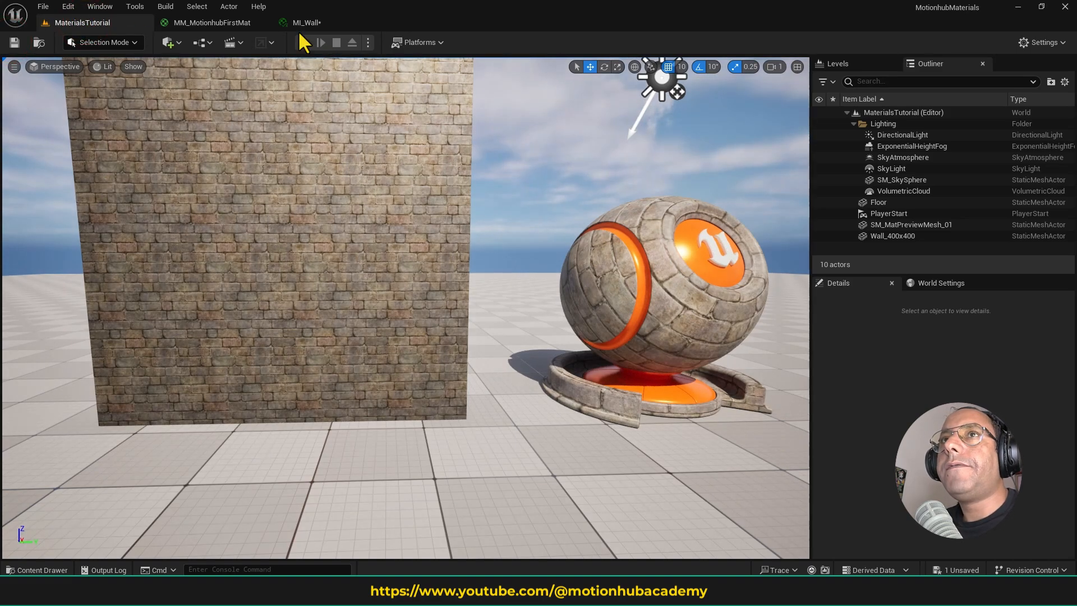
click(312, 21)
drag(331, 19, 237, 99)
click(96, 22)
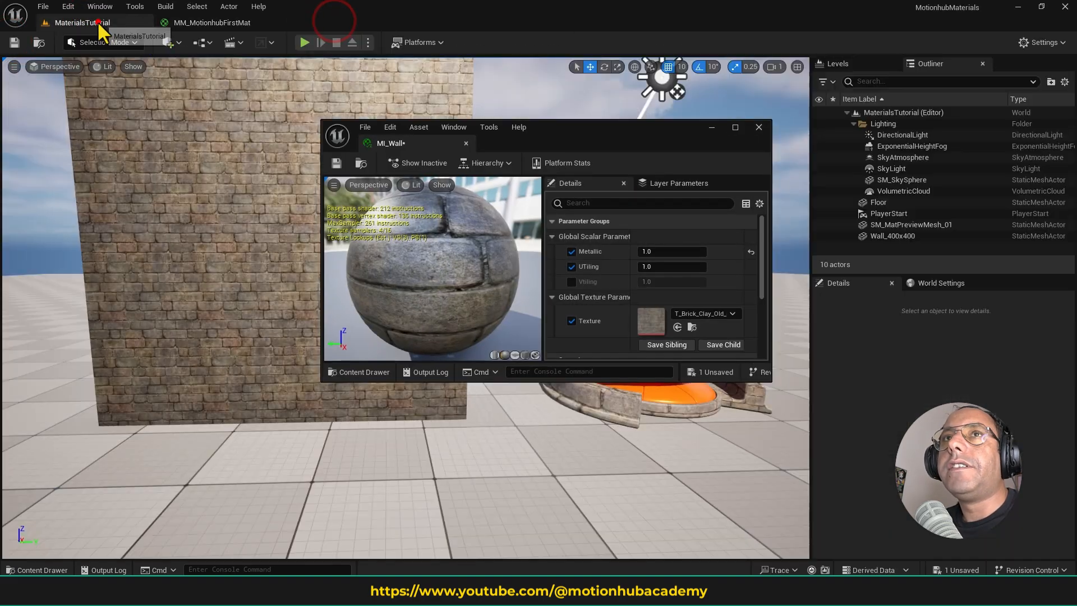
click(572, 281)
mouse_move(645, 267)
mouse_down()
mouse_move(656, 267)
mouse_move(620, 266)
mouse_move(660, 285)
mouse_move(633, 278)
mouse_up()
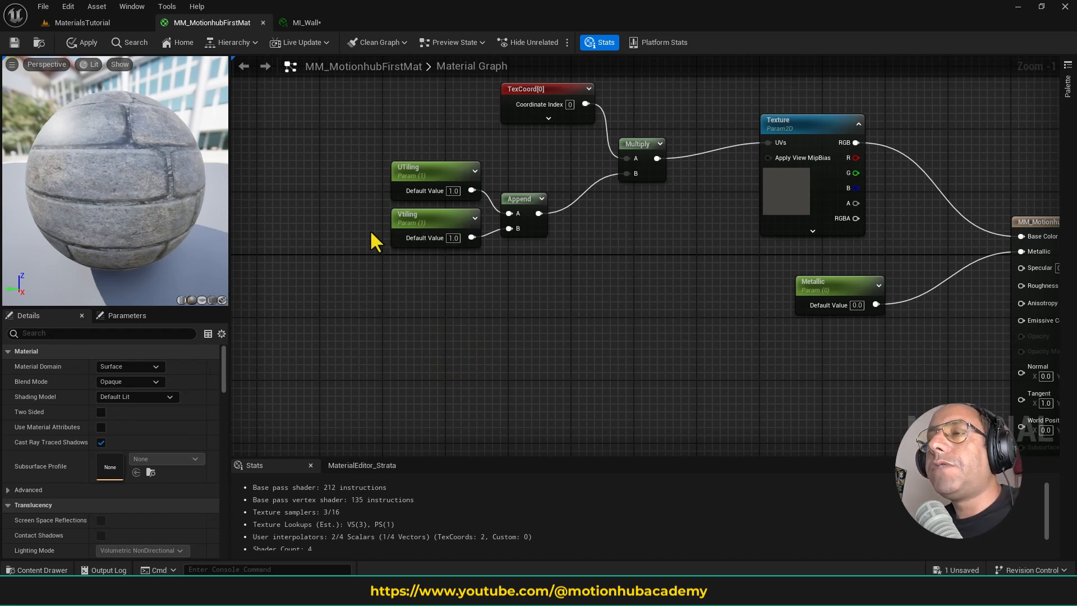
- In the material graph, nudge the UTiling and Vtiling nodes slightly down and switch the preview mesh to a cube
drag(362, 152, 486, 277)
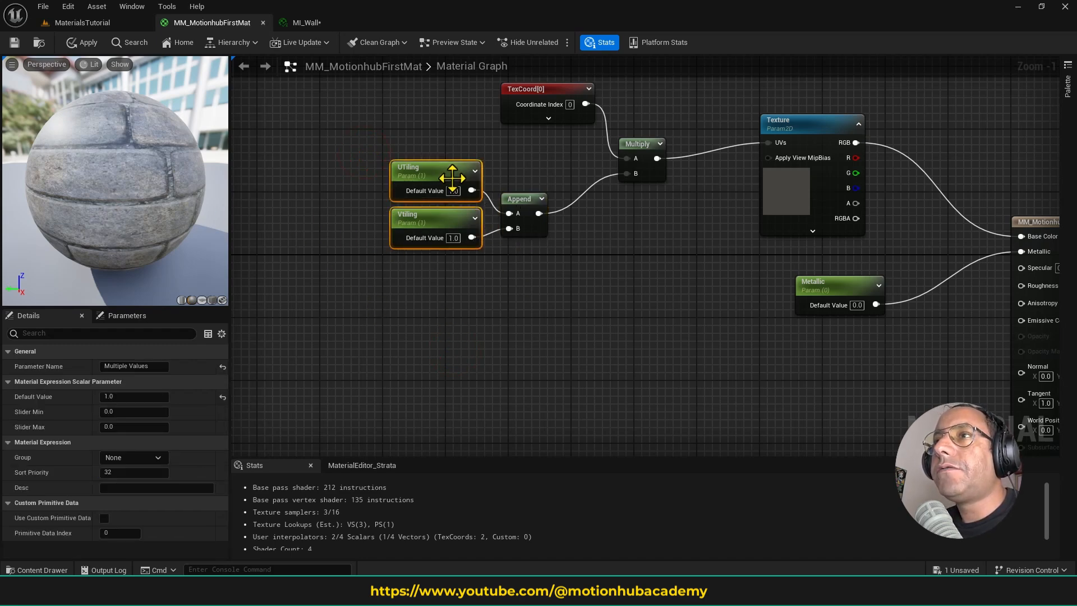
drag(452, 175, 452, 182)
click(212, 299)
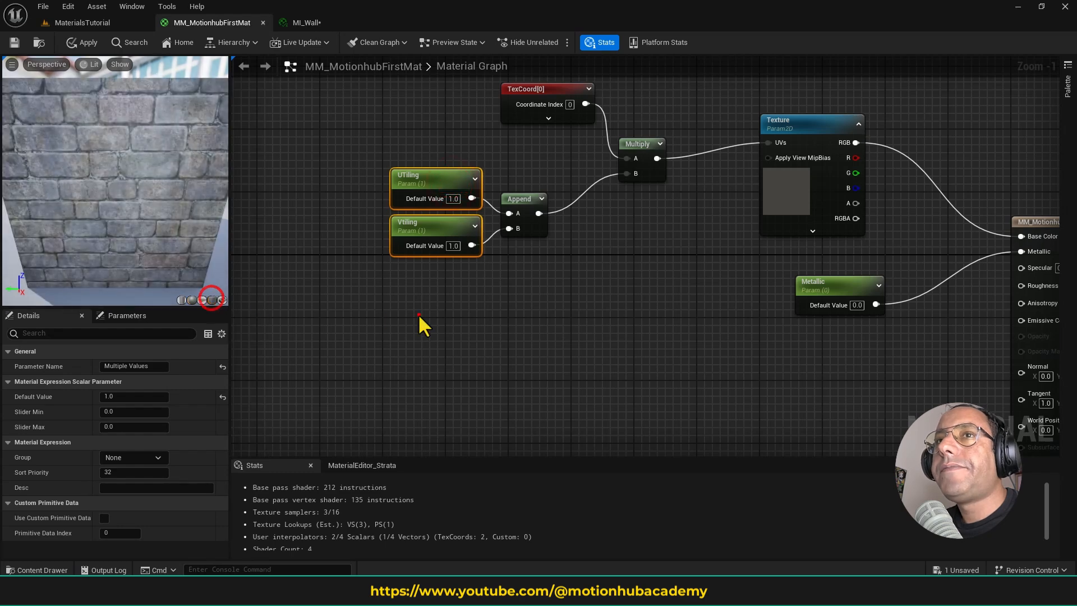
click(419, 314)
- Duplicate the UTiling and Vtiling nodes together and place the copies in the empty space below the originals
drag(432, 228, 464, 276)
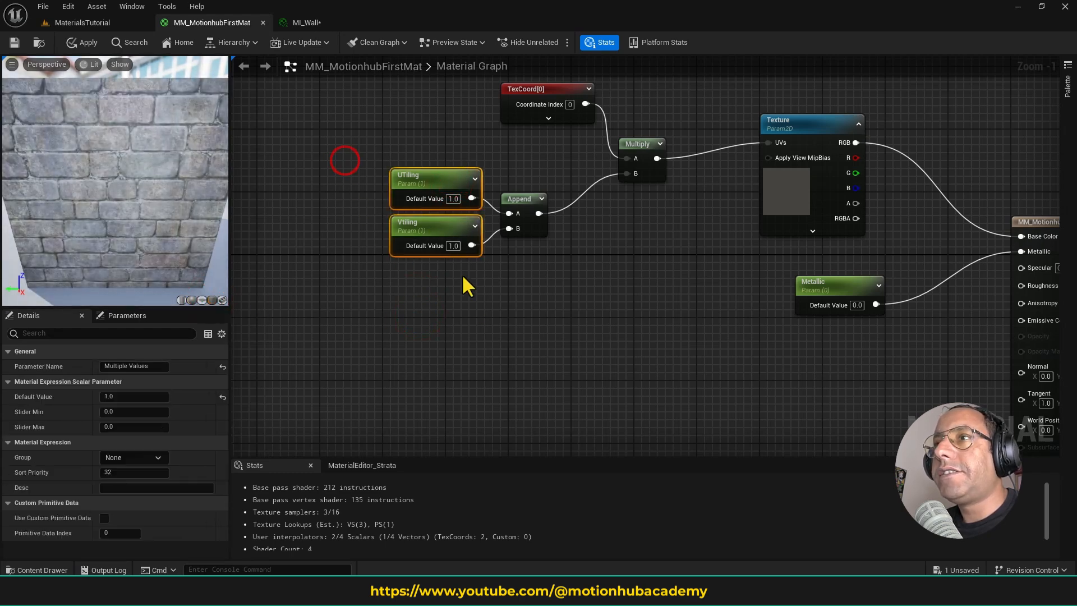
key(ctrl+d)
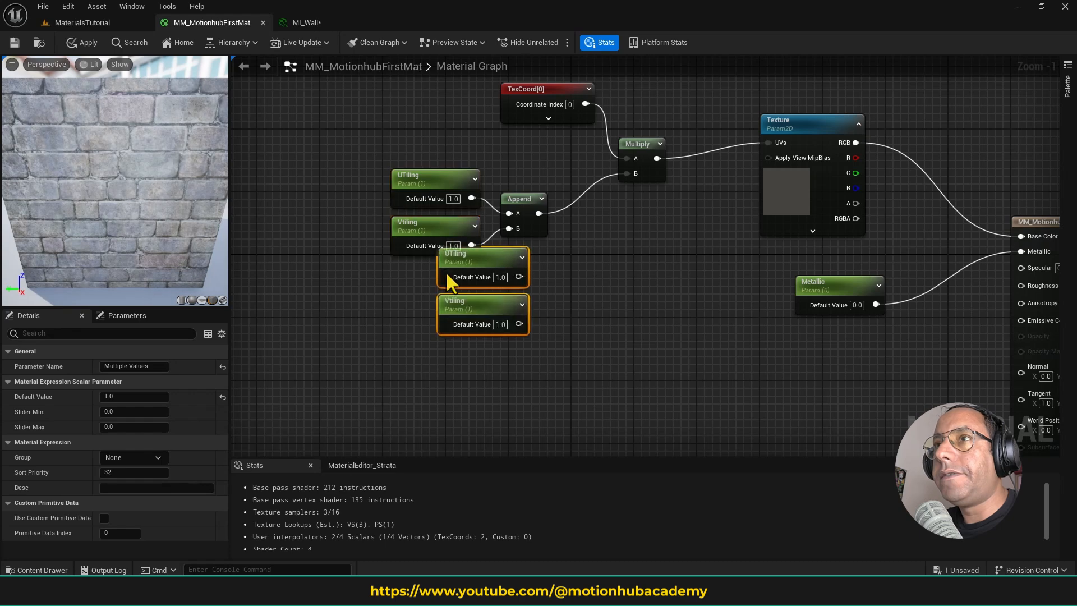
drag(492, 260, 440, 330)
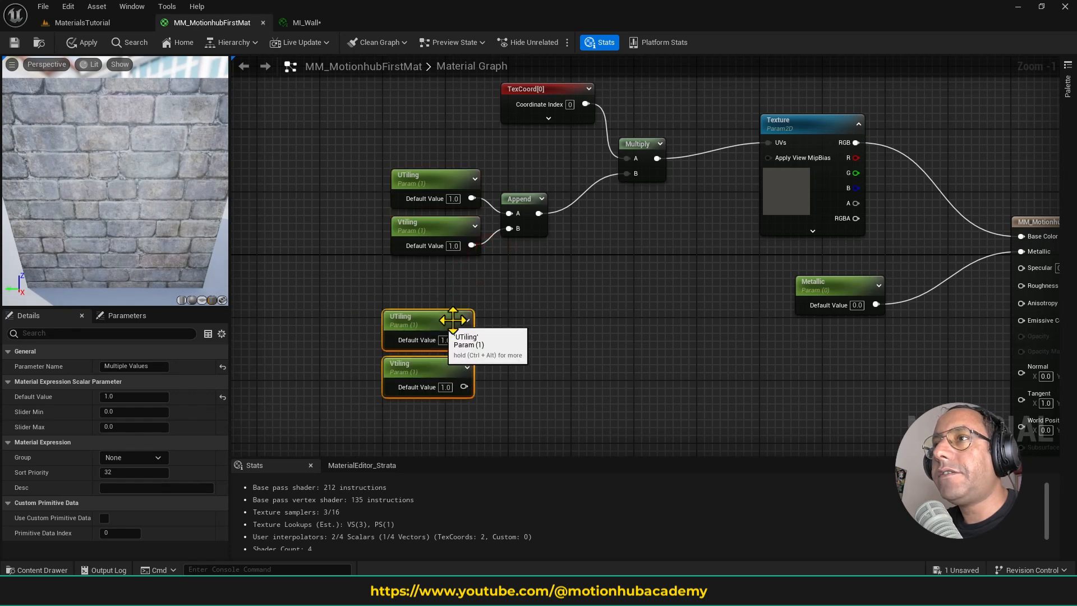
click(541, 285)
- Duplicate the Append node beside the copied parameters and connect the UTiling copy to A and the Vtiling copy to B
click(521, 202)
key(ctrl+d)
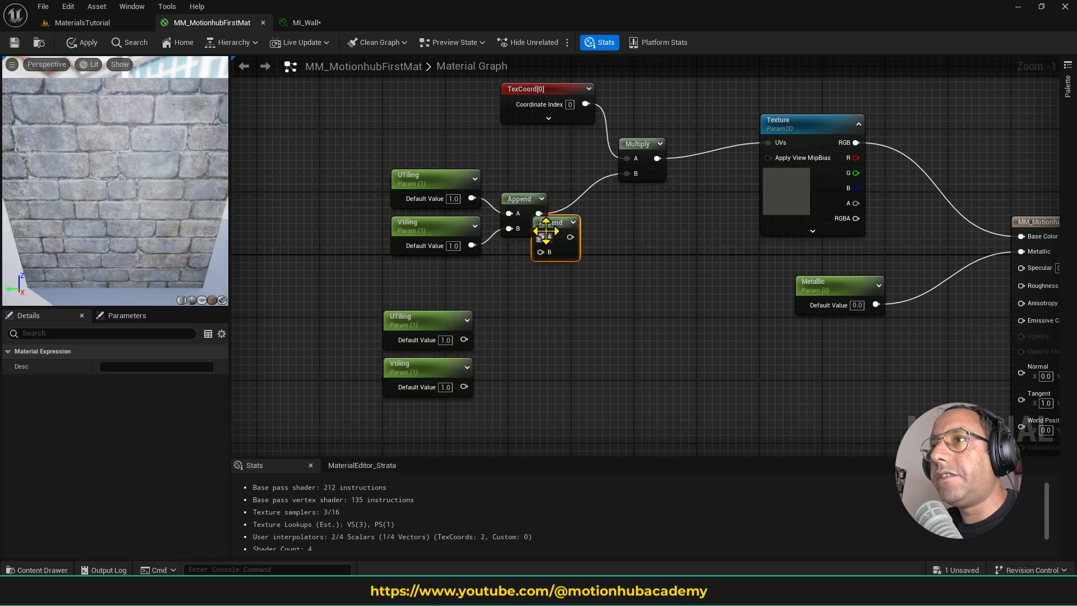
drag(556, 224, 517, 339)
drag(464, 386, 517, 354)
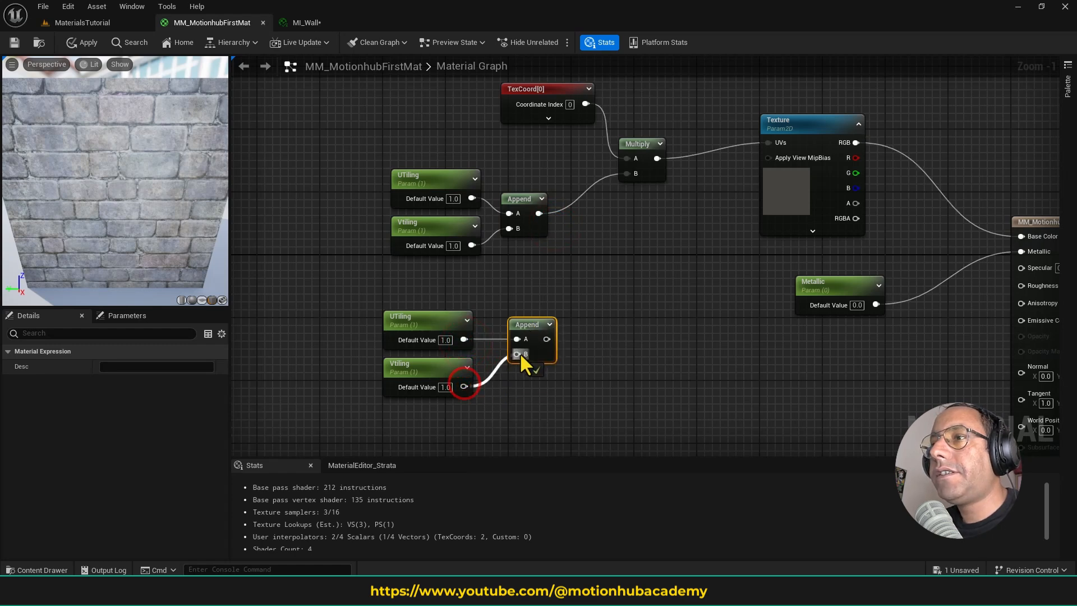
- Rename the copied UTiling parameter to Offset X and the copied Vtiling parameter to Offset Y
click(423, 322)
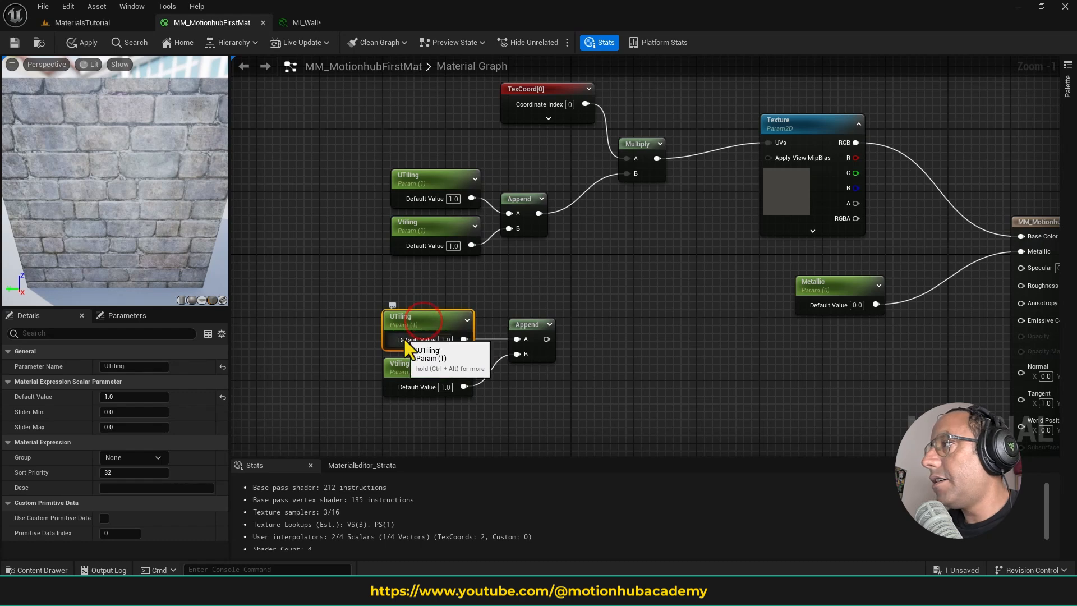
click(140, 365)
text(O)
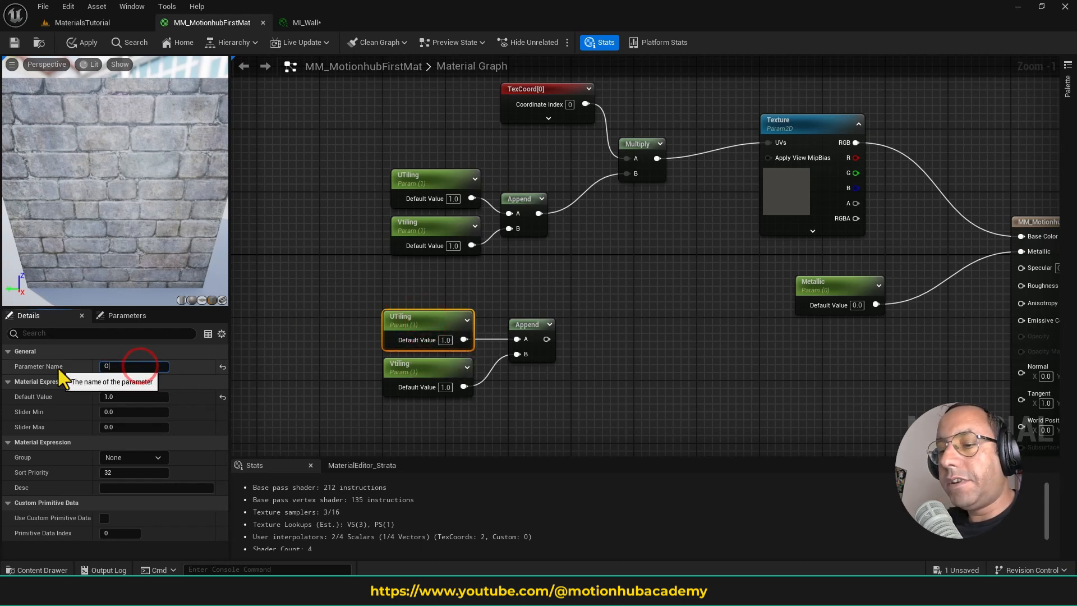
text(ffset X)
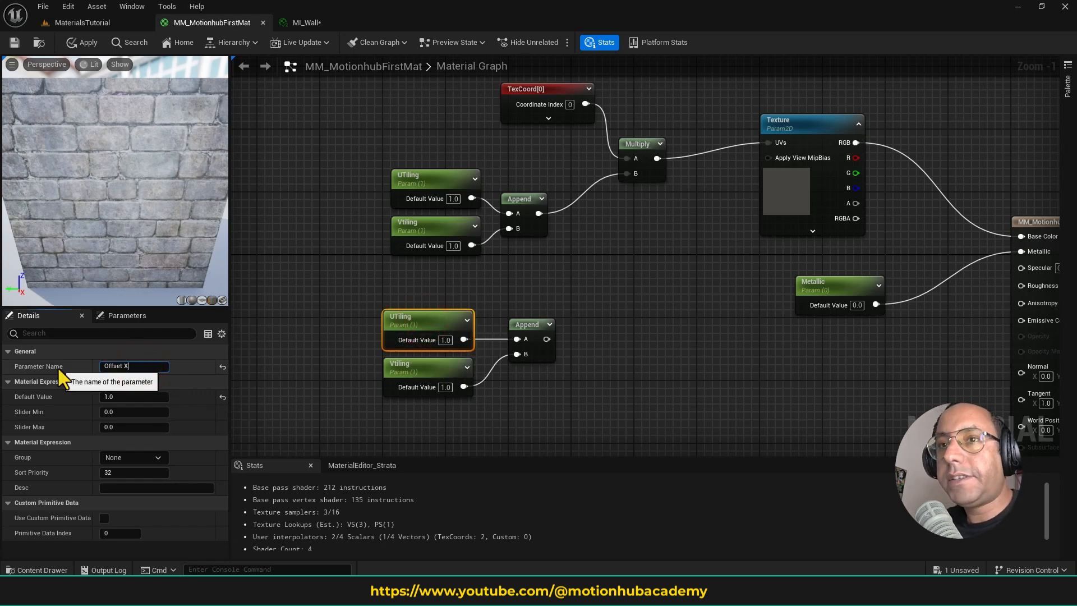
key(Return)
click(402, 370)
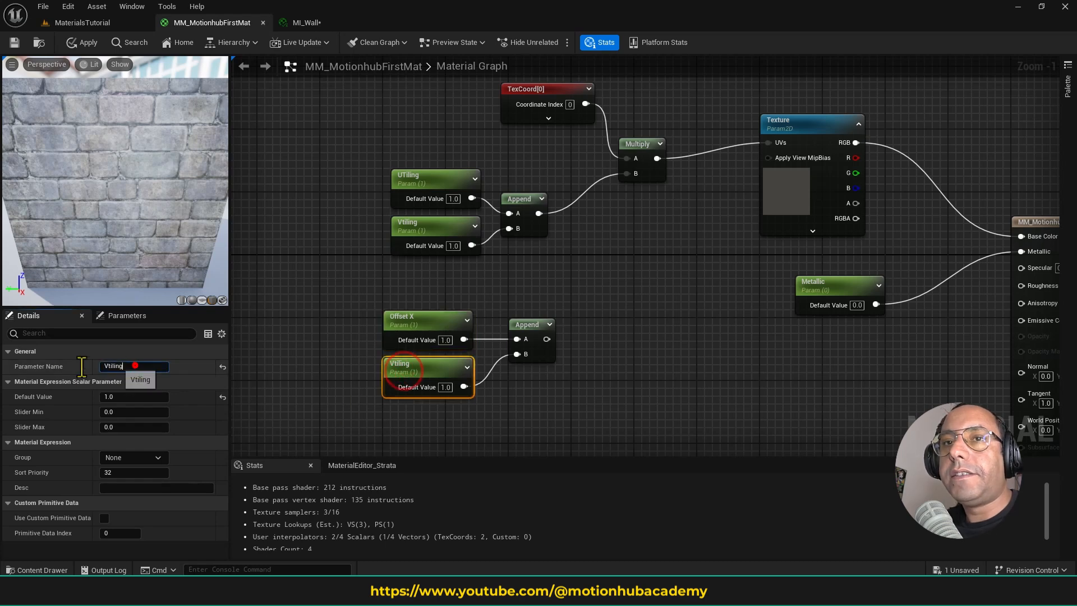
click(135, 365)
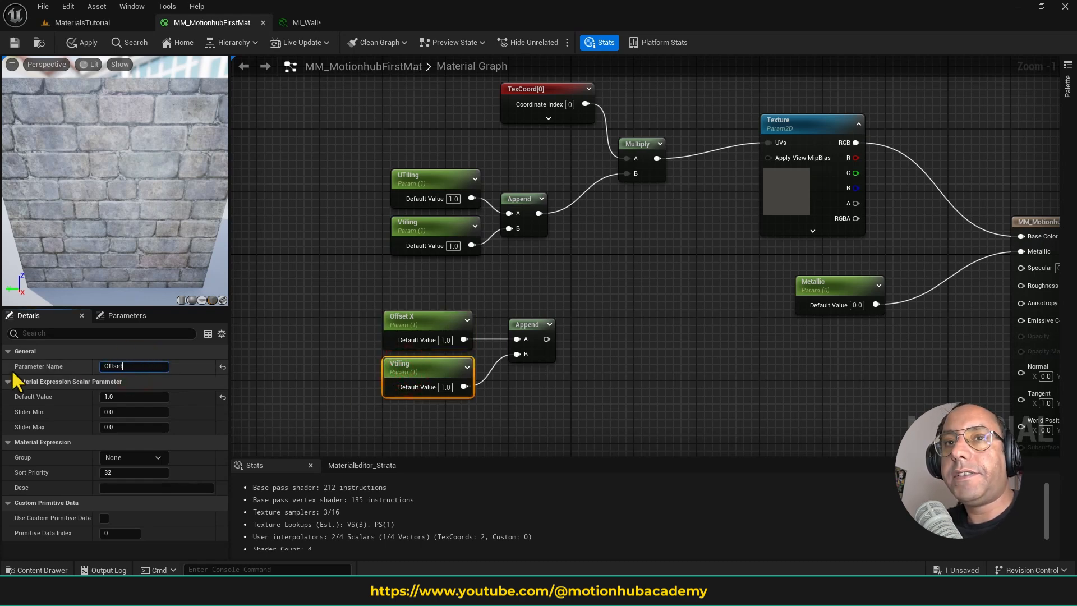
text(Offset Y)
key(Return)
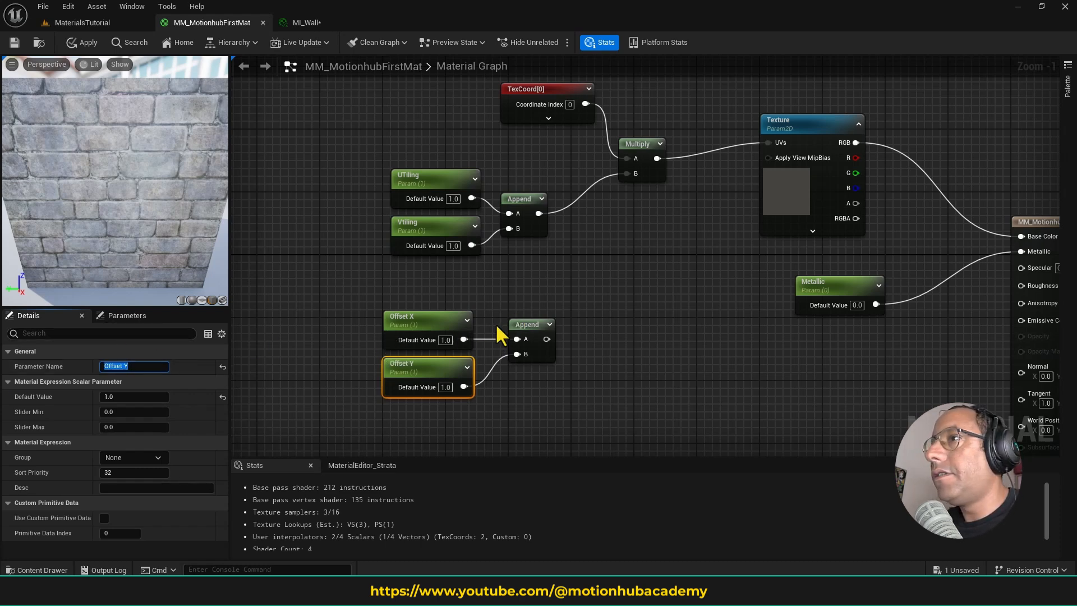
click(596, 302)
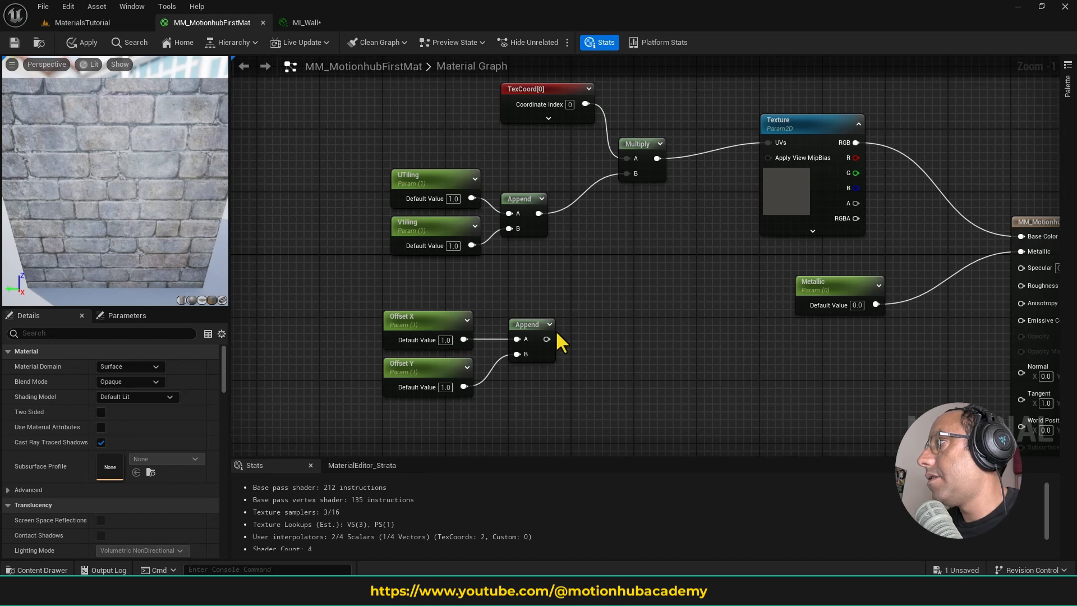
- Move the TexCoord, UTiling, Vtiling, upper Append and Multiply nodes together away from the Texture node to free up space
right_drag(567, 308, 559, 358)
right_drag(611, 302, 613, 293)
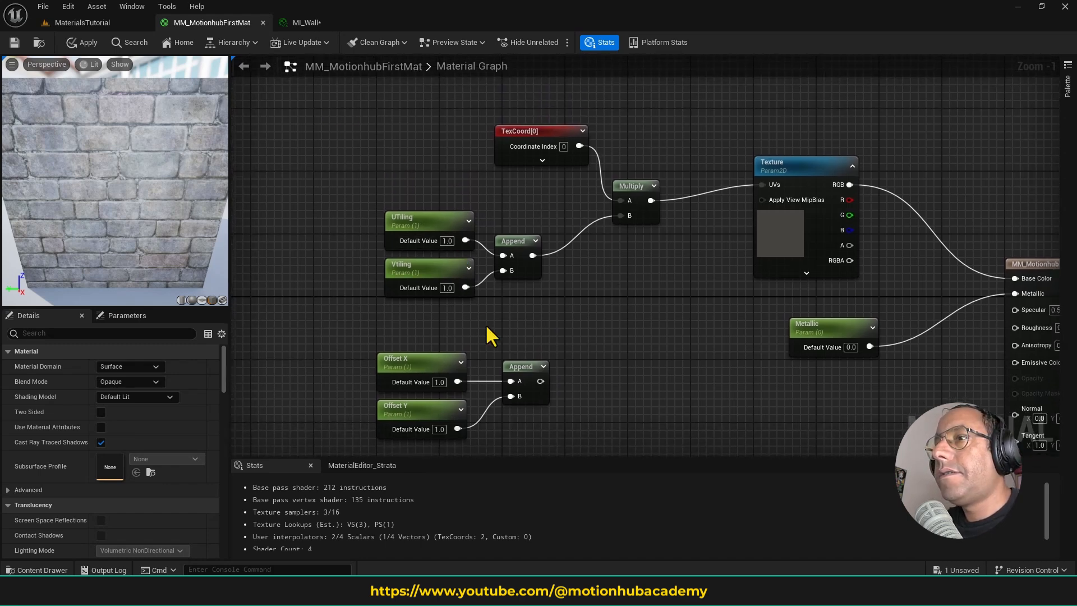
drag(333, 118, 643, 289)
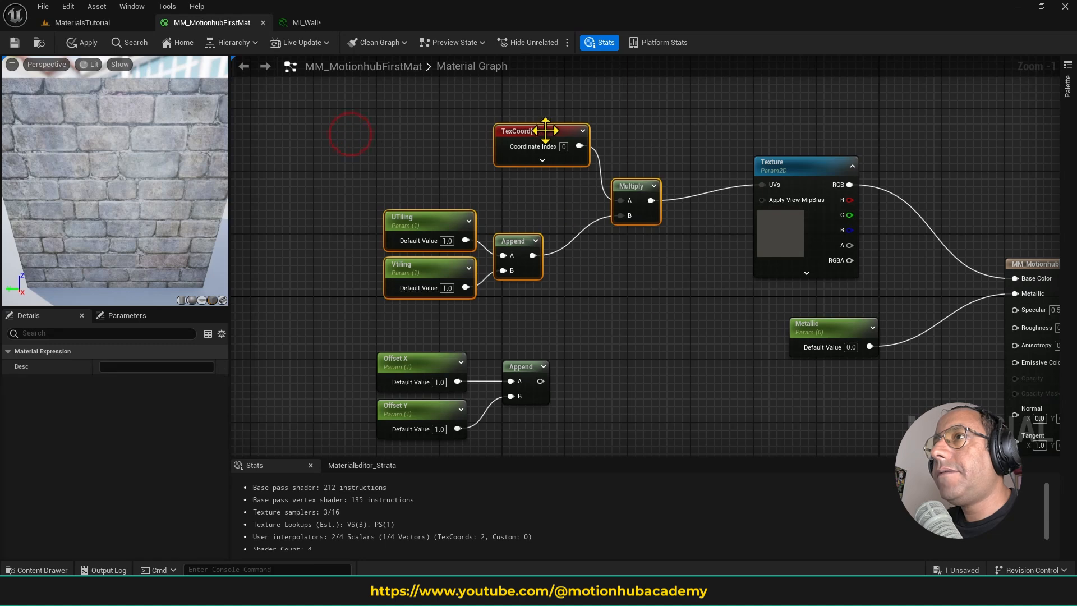
drag(548, 131, 445, 130)
click(552, 269)
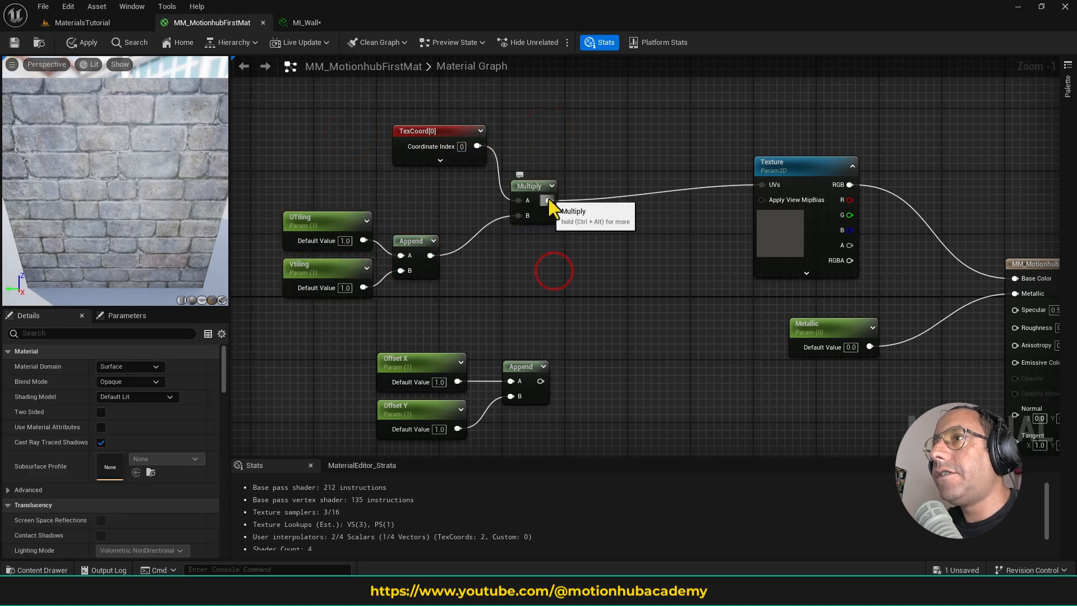
- Create an Add node from the Multiply output, connect the offset Append to B and feed the Add output into the Texture's UVs
drag(549, 200, 598, 296)
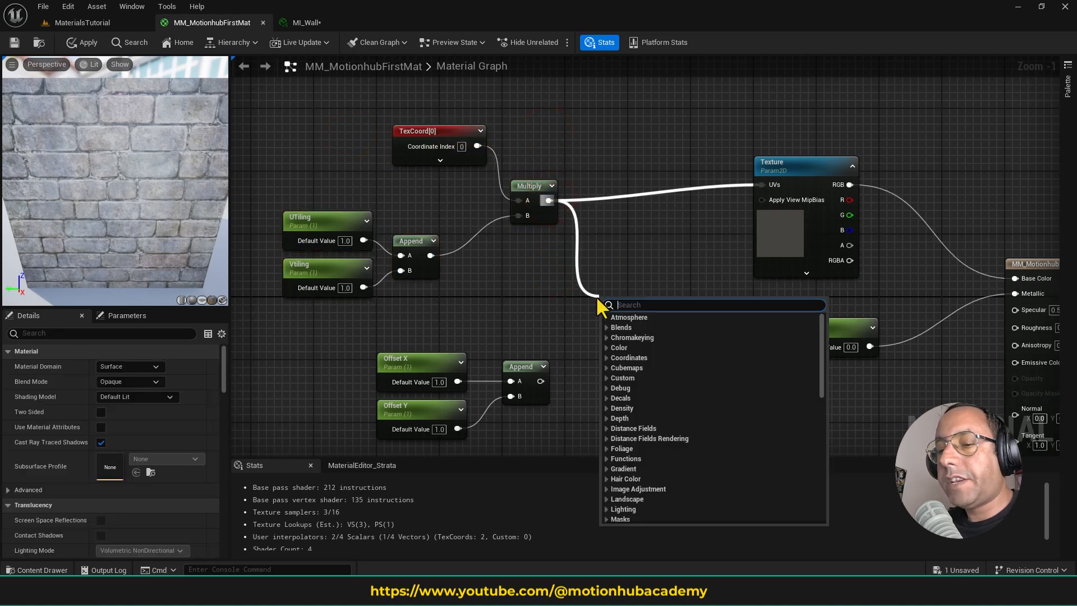
text(add)
key(Return)
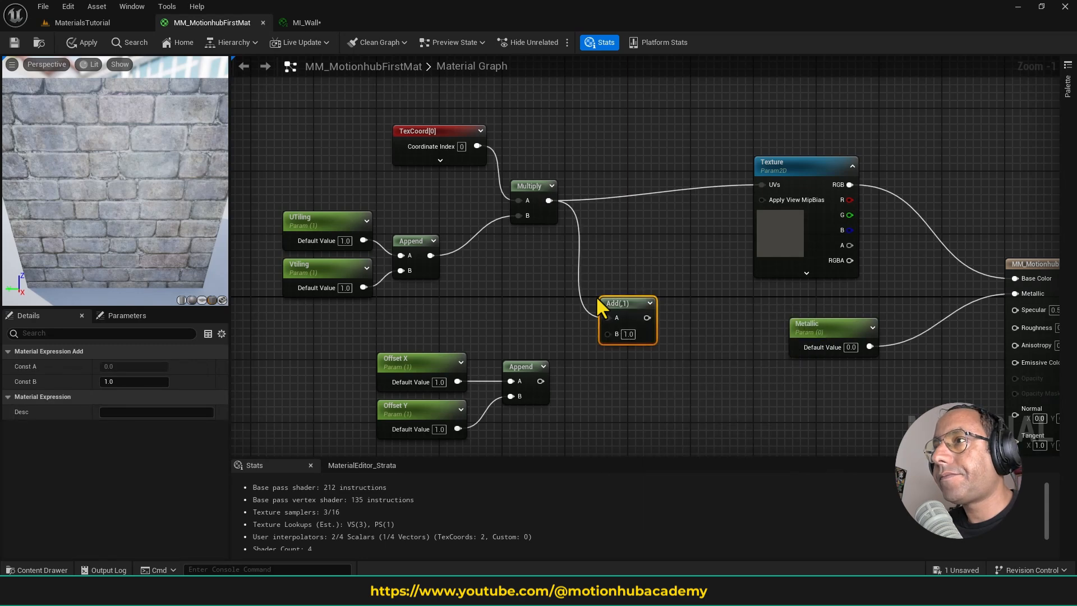
drag(540, 382, 607, 334)
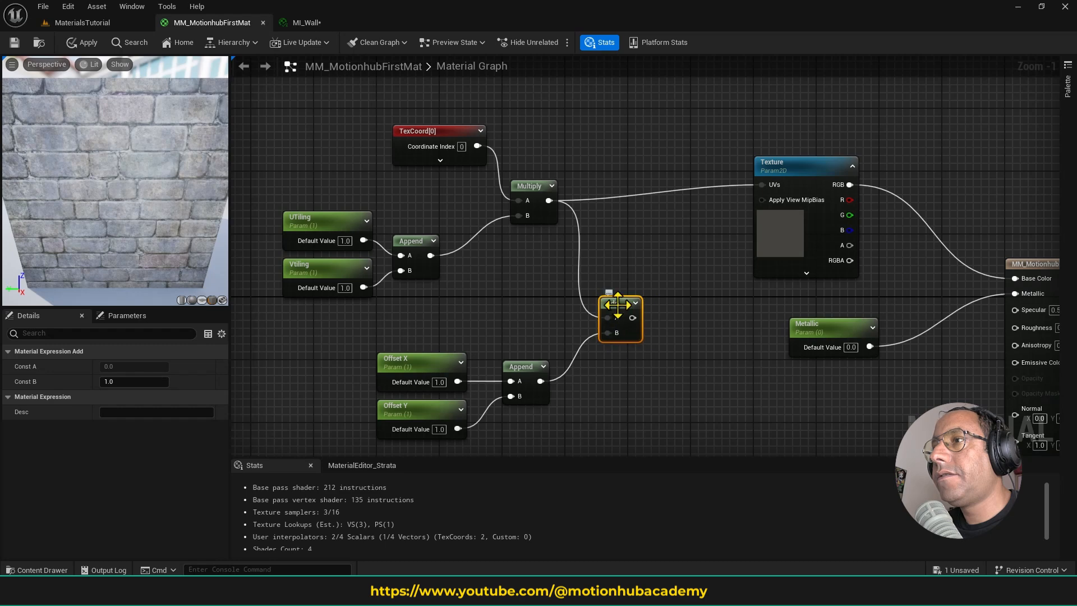
drag(632, 317, 761, 185)
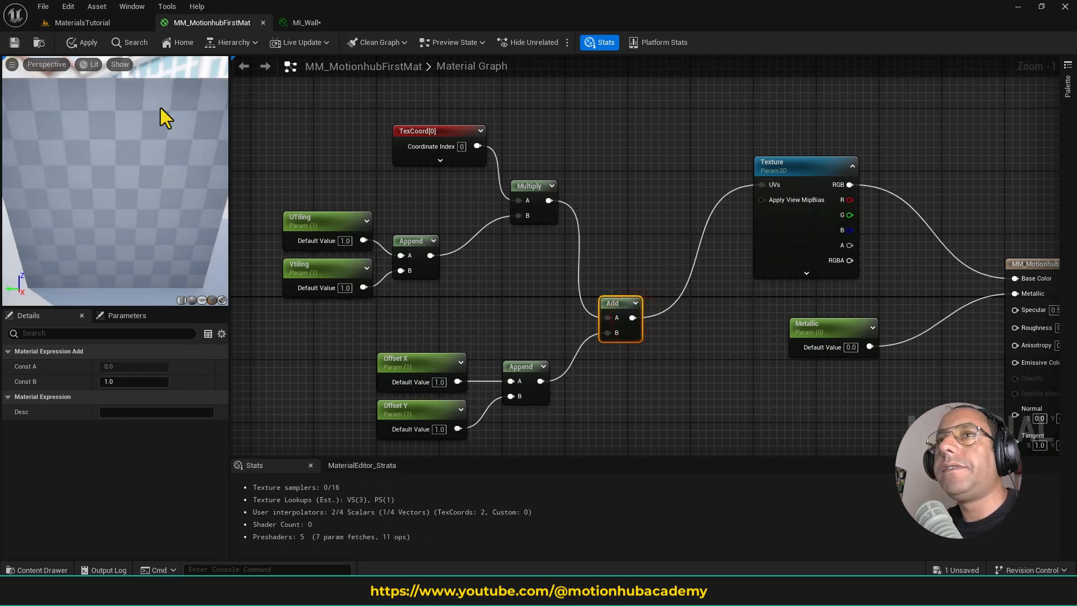
- Save the material and float the MI_Wall editor as a separate window over the MaterialsTutorial level
click(14, 43)
click(103, 23)
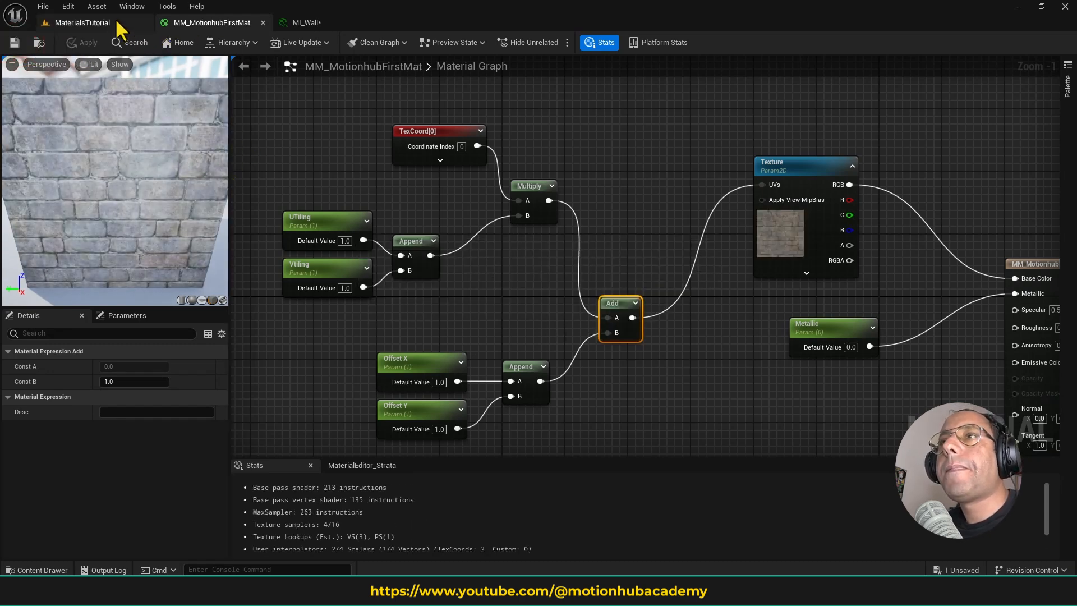
click(307, 23)
drag(307, 21, 316, 93)
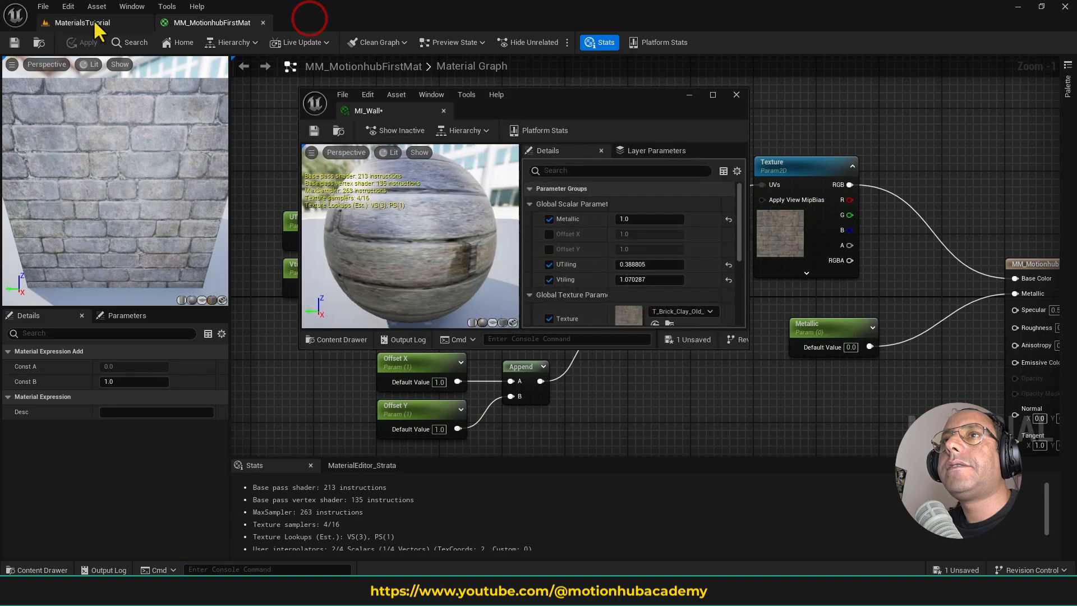
click(83, 22)
drag(568, 115, 691, 151)
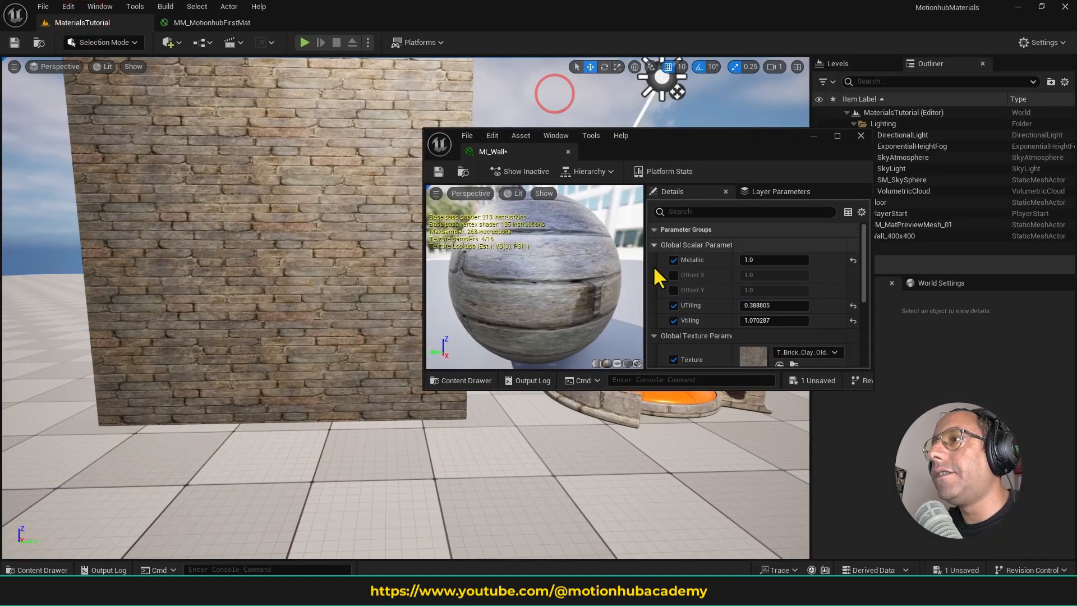
- Enable the Offset X and Offset Y overrides in MI_Wall and set them to about 2.97 and 1.04
click(673, 275)
click(674, 290)
drag(749, 279, 819, 279)
drag(752, 291, 758, 290)
- Set both UTiling and Vtiling to 1 in MI_Wall
click(759, 308)
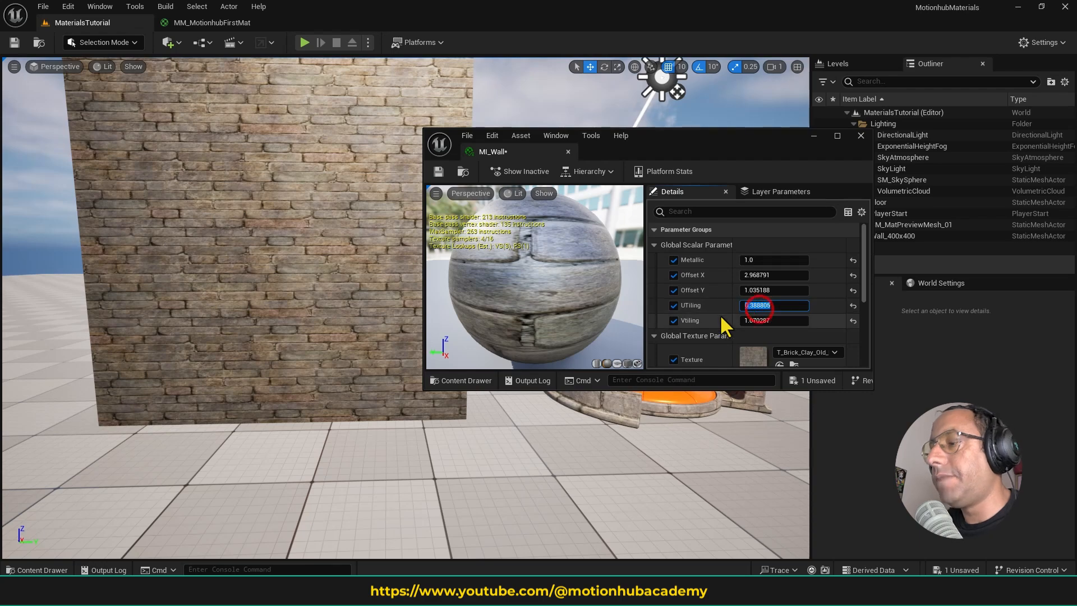
text(1)
key(Return)
key(Tab)
text(1)
key(Return)
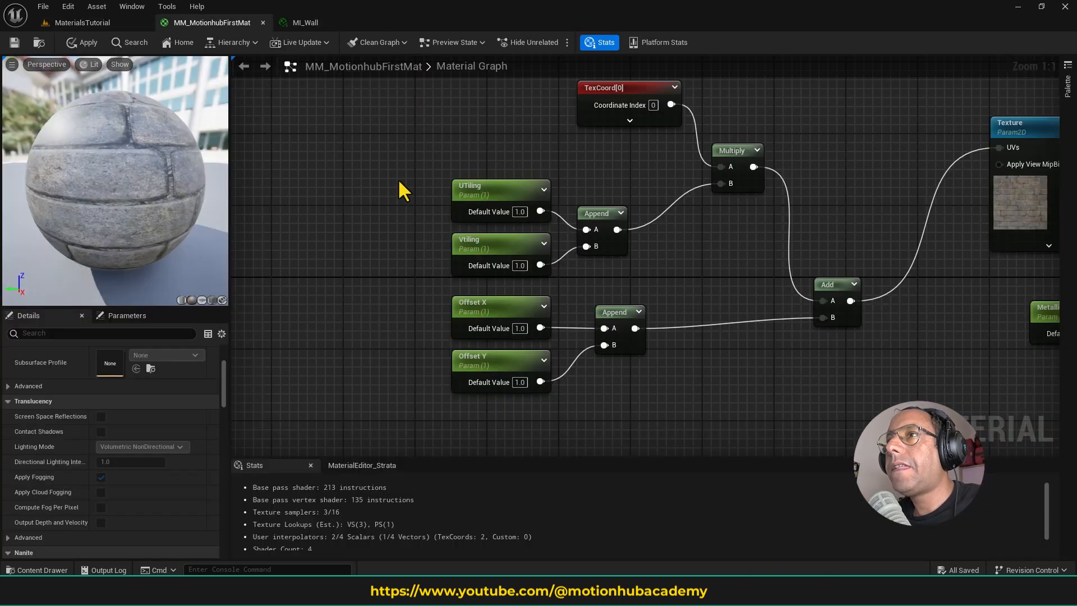
- In the material graph, replace the UTiling, Vtiling, Offset X and Offset Y parameters with one Constant4Vector node
drag(390, 171, 544, 404)
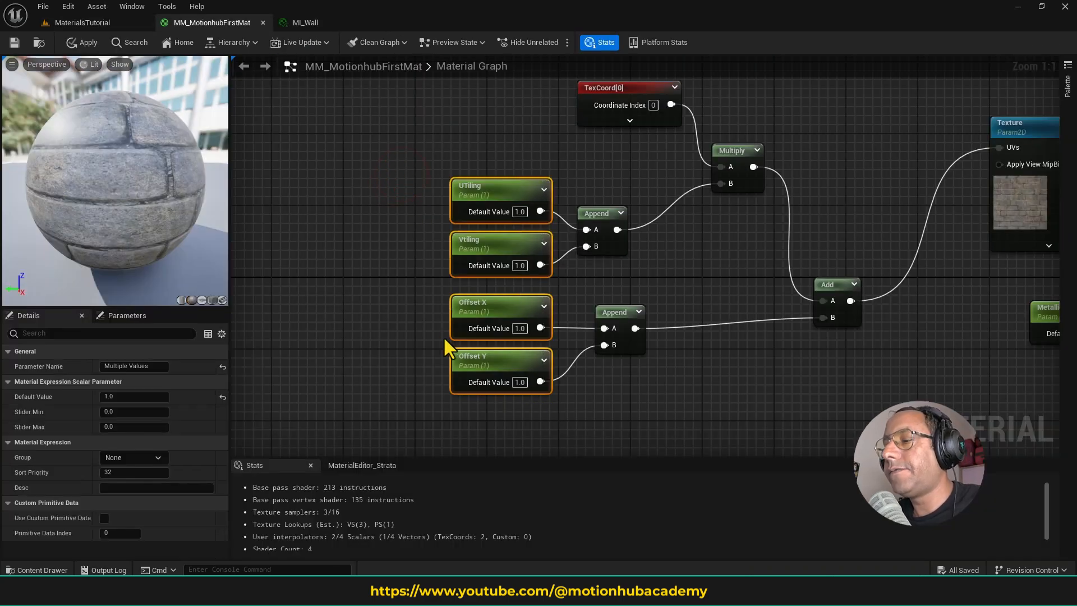
key(Delete)
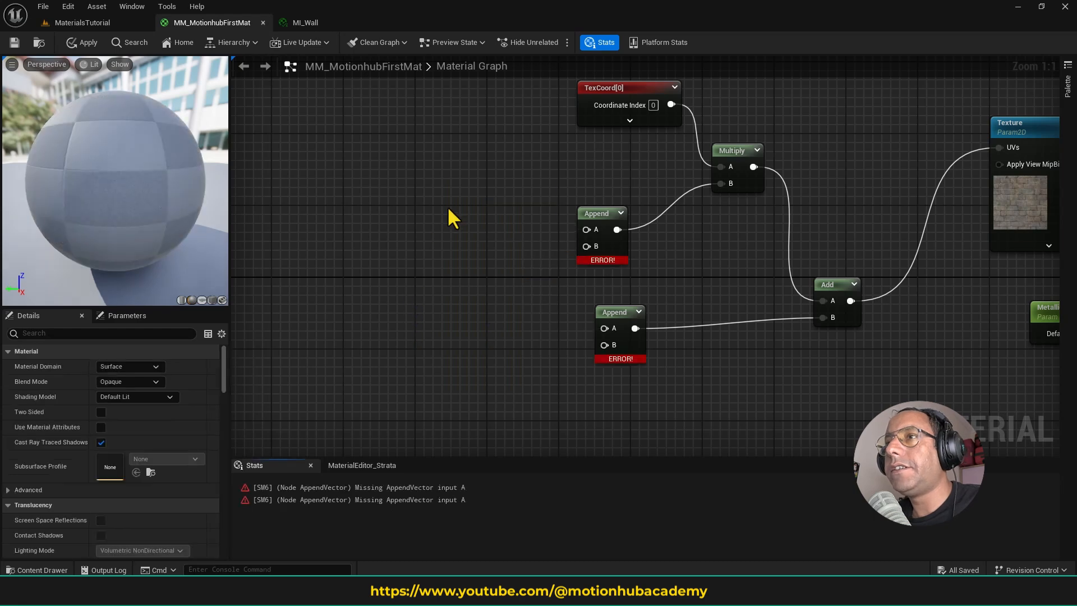
click(436, 238)
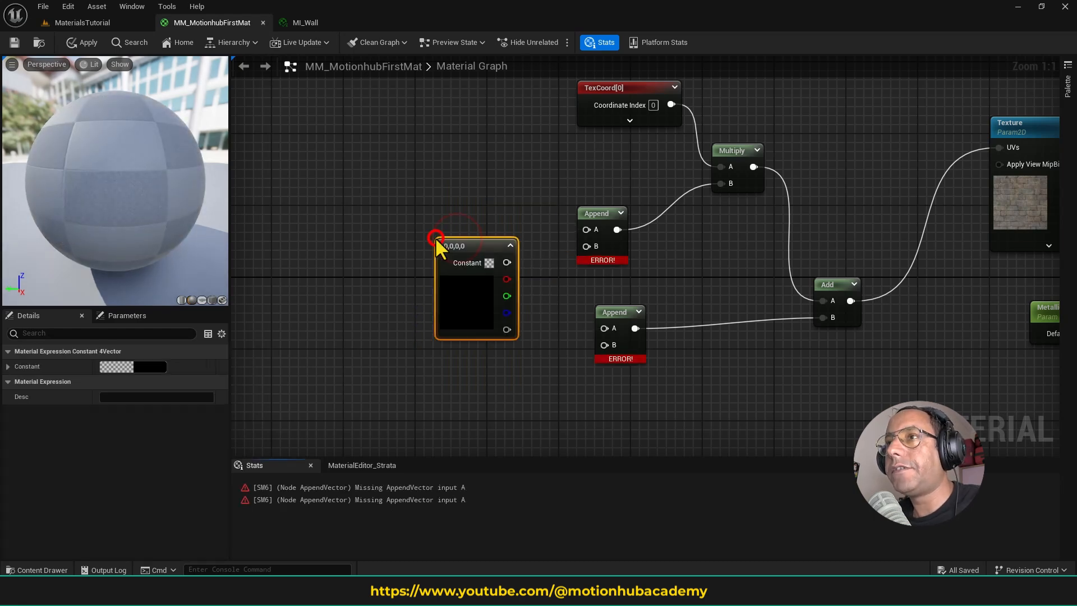
right_click(468, 205)
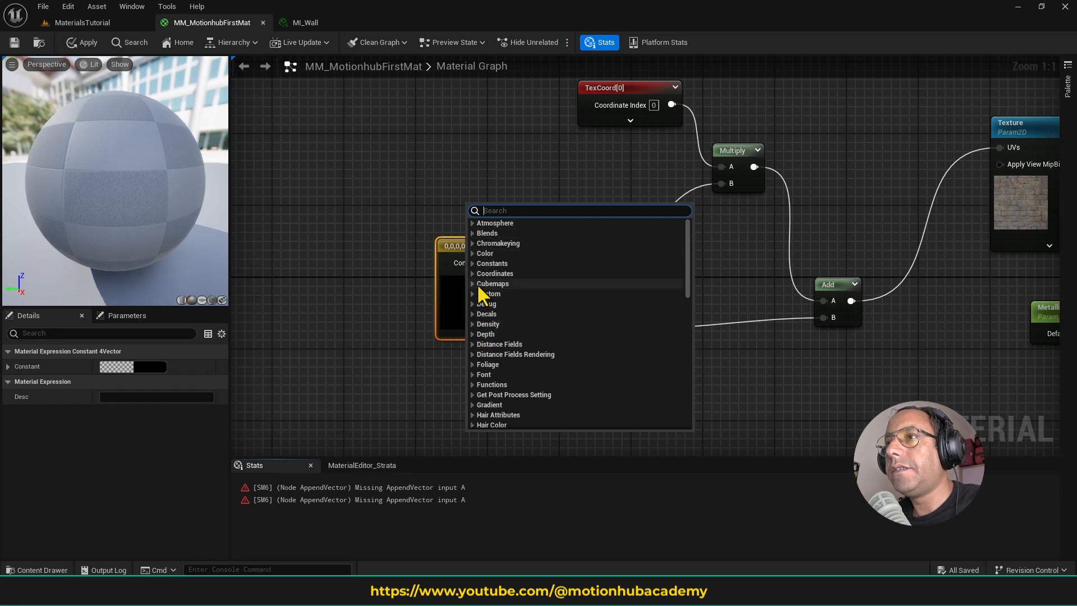
click(471, 264)
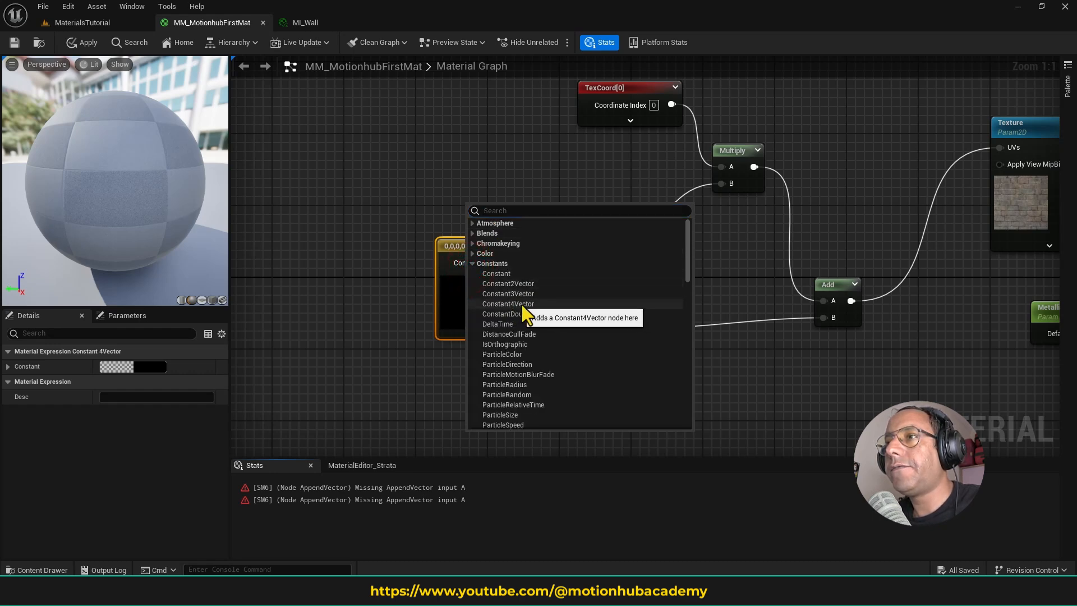
click(395, 252)
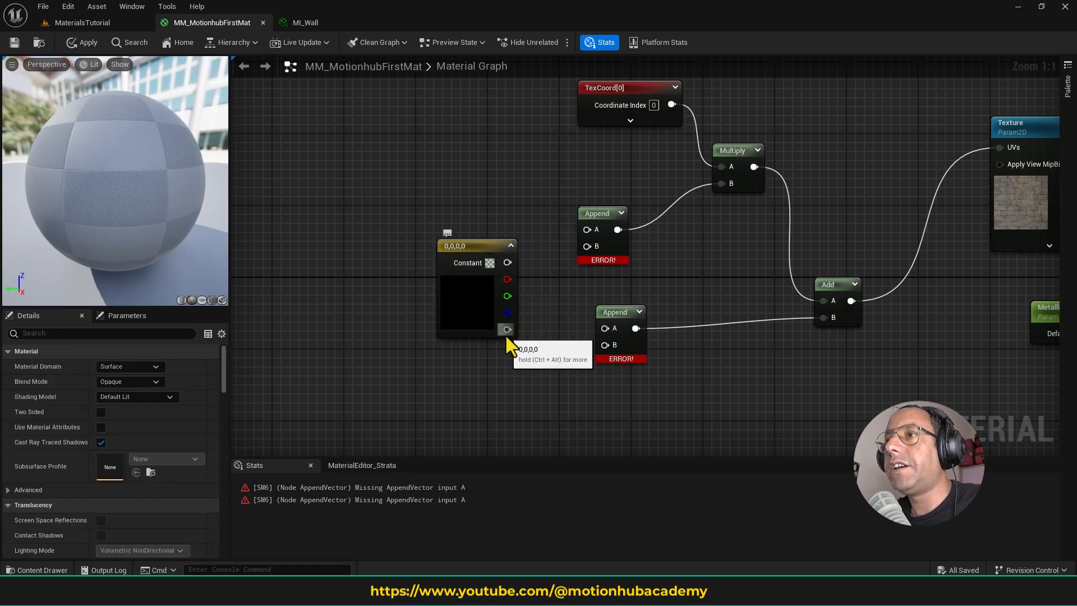
- Convert the four-channel constant to a parameter named Tiling
click(490, 247)
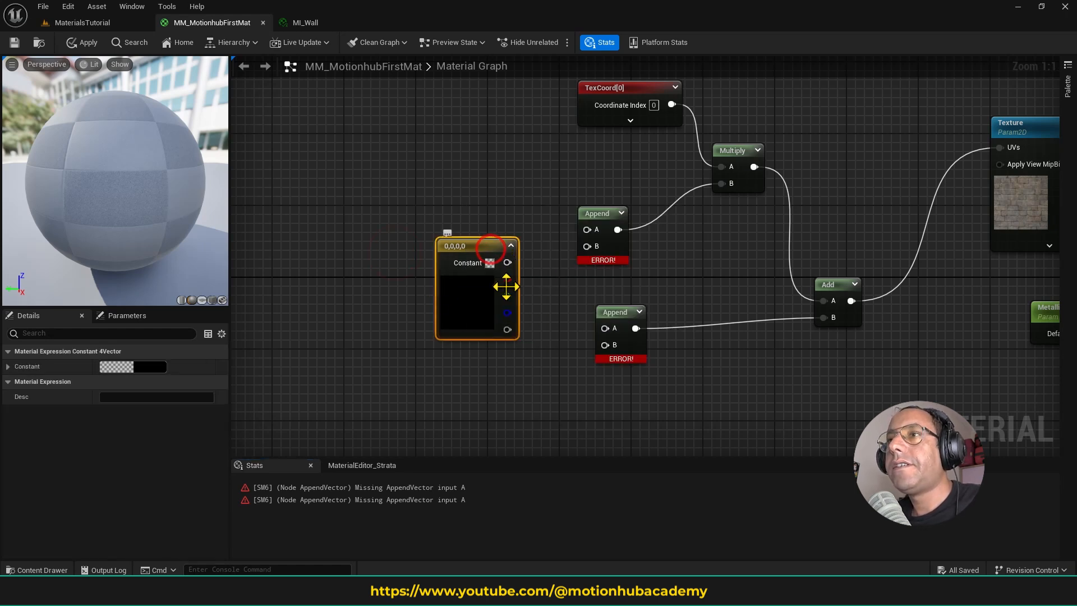
right_click(481, 249)
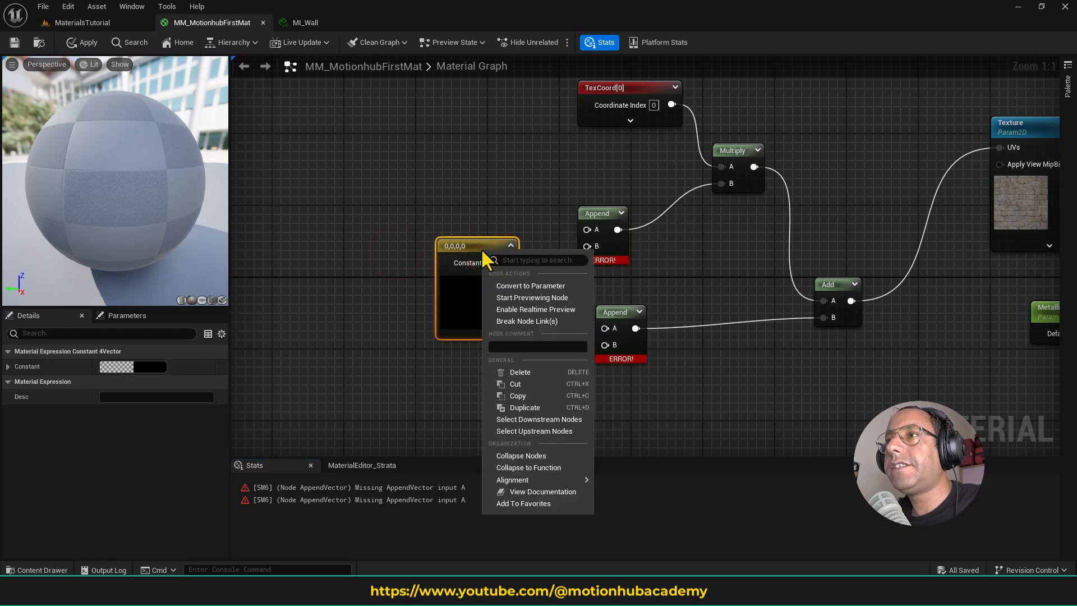
click(537, 288)
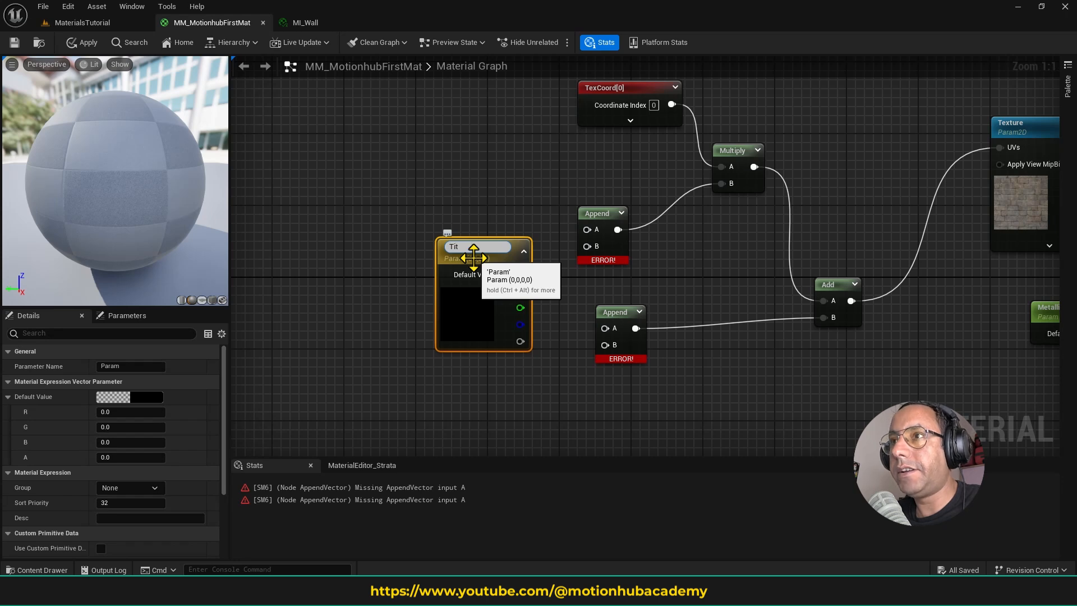
text(Tiling)
key(Return)
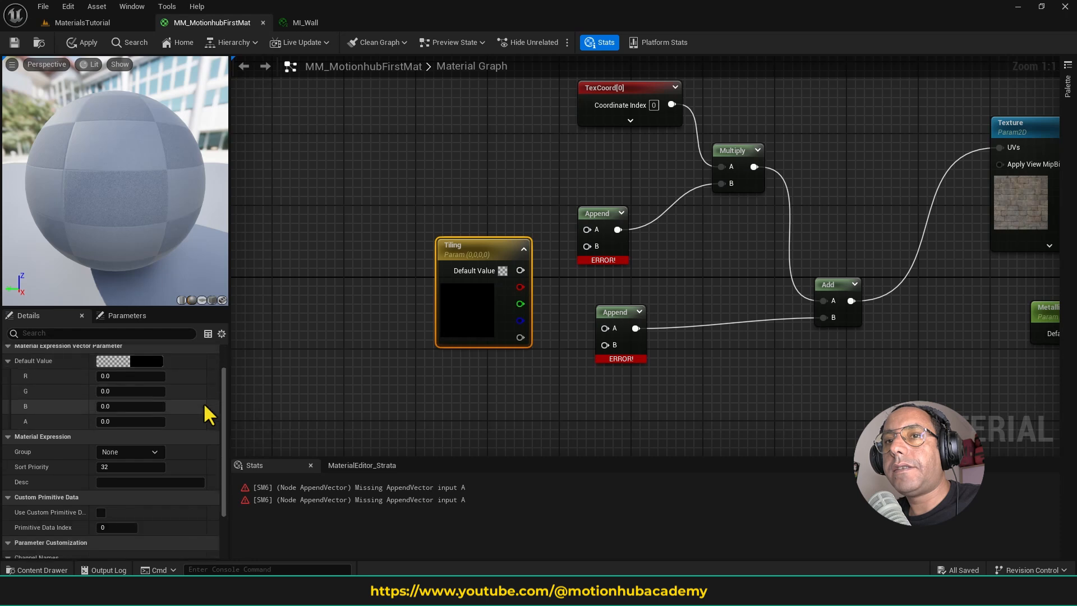
- Name the Tiling parameter's R, G, B and A channels U Tiling, V Tiling, Offset X and Offset Y
scroll(82, 430, down, 4)
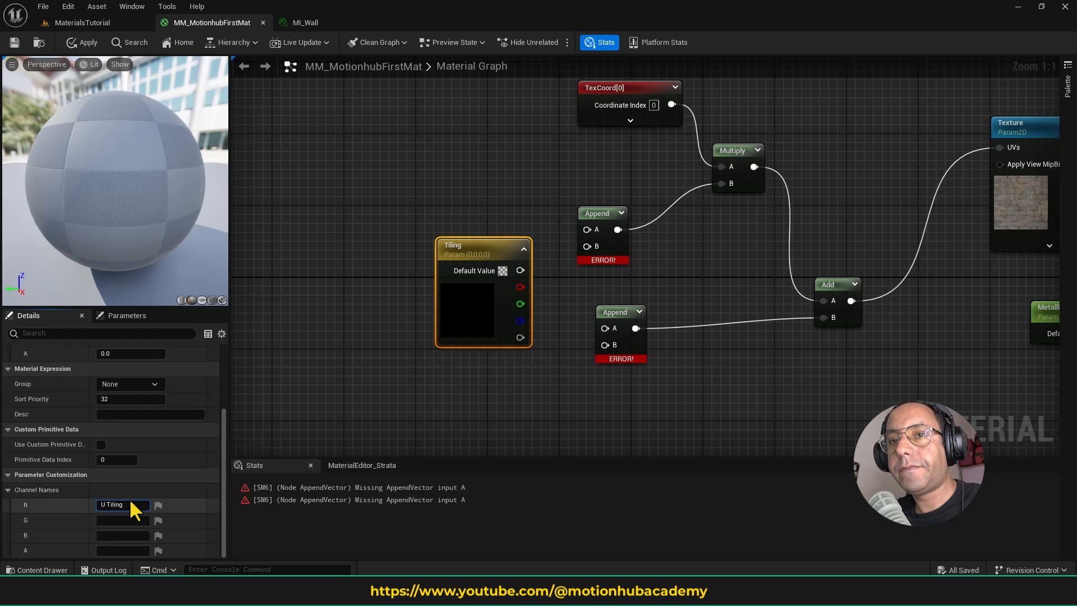
key(Return)
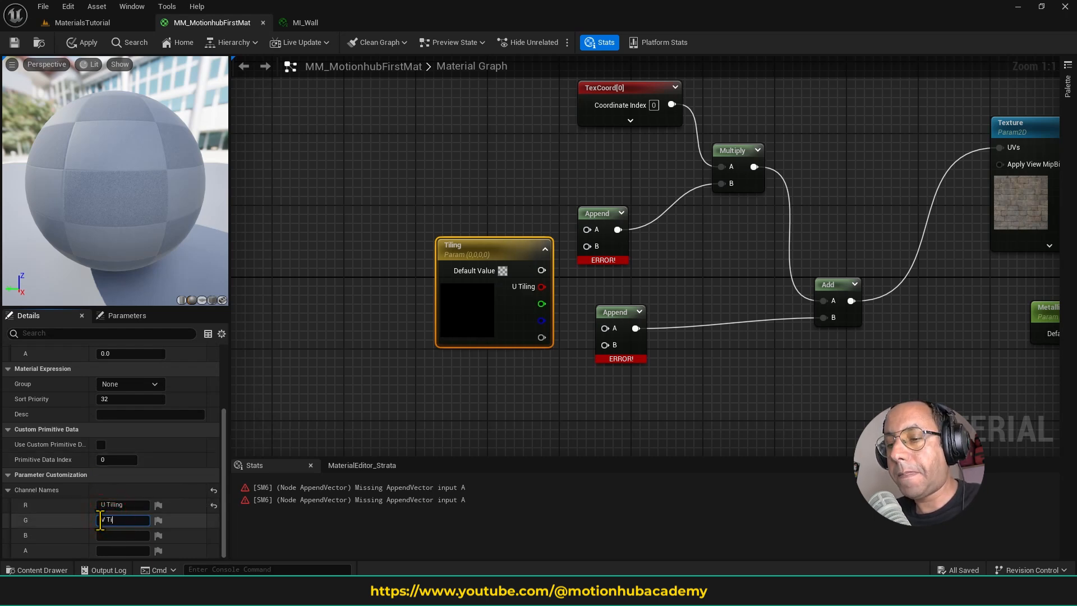
key(Return)
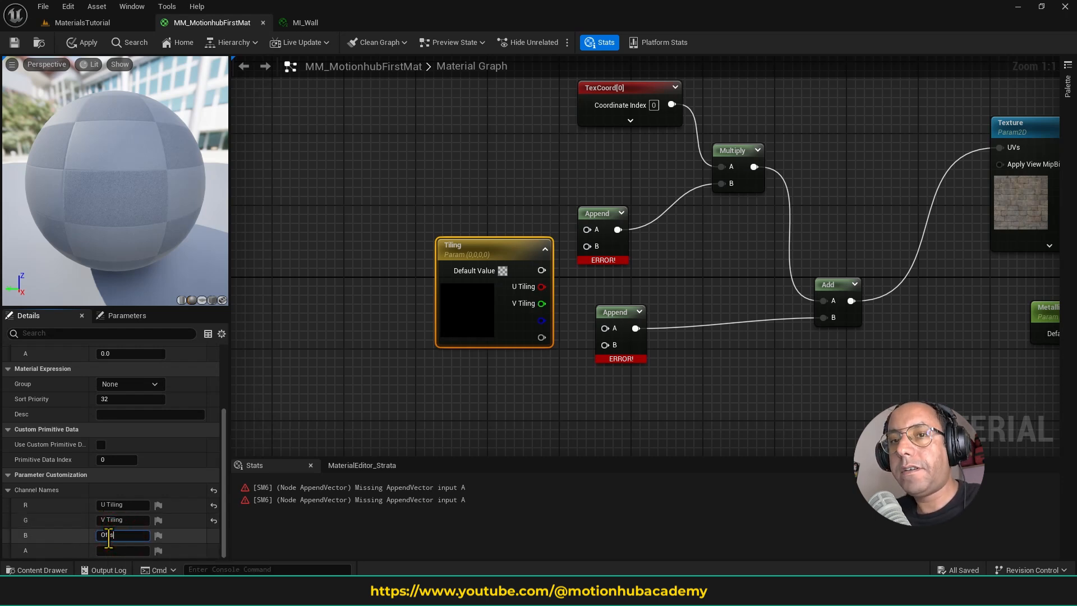
key(Return)
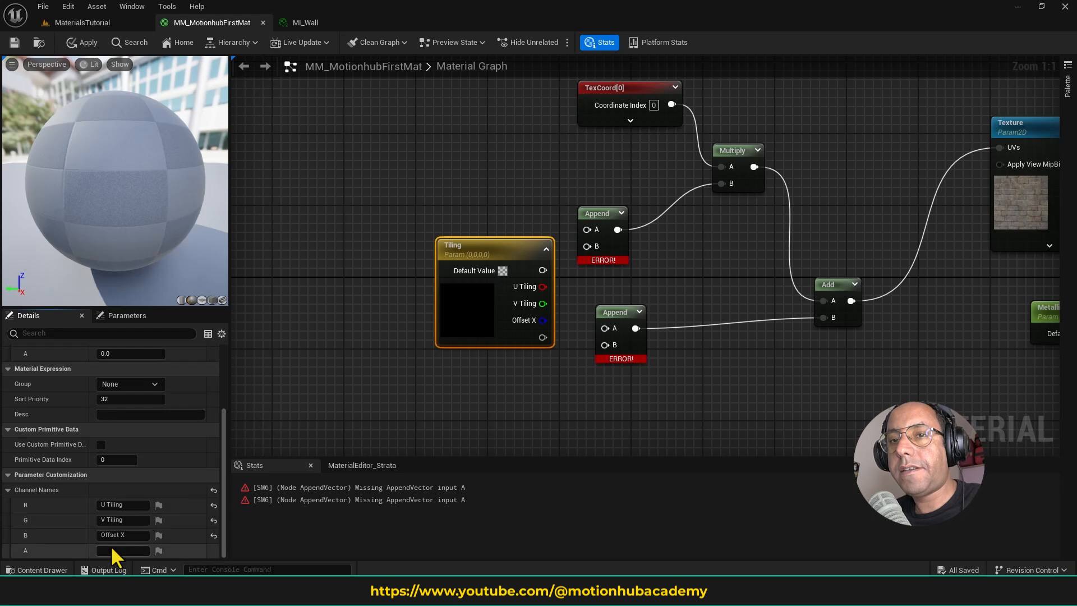
click(112, 547)
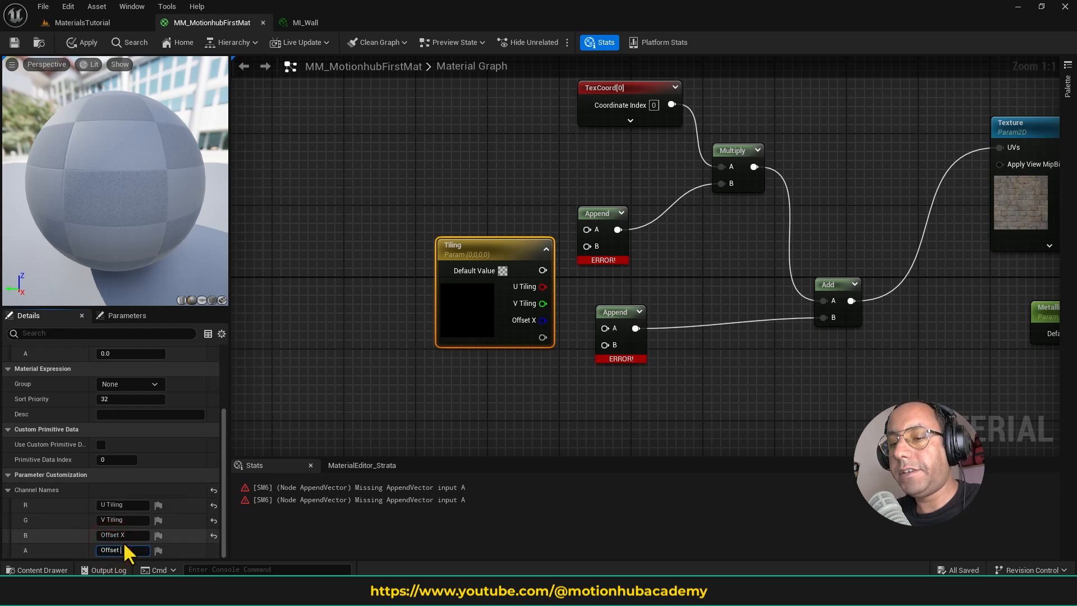
- Set the Tiling parameter's default U Tiling and V Tiling values to 1
scroll(193, 424, up, 5)
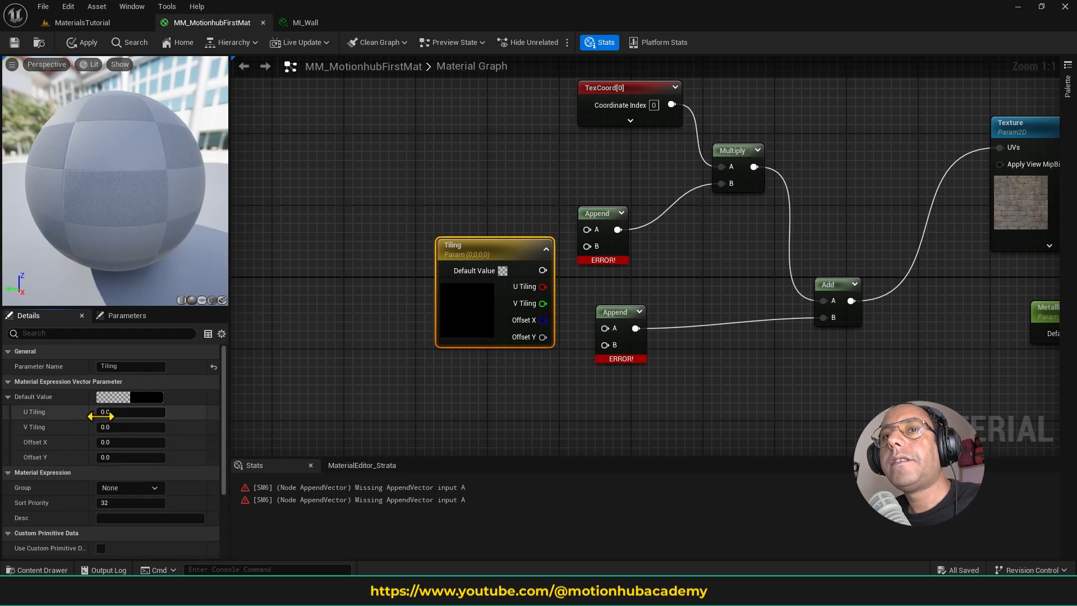
click(99, 416)
text(1)
key(Tab)
text(1)
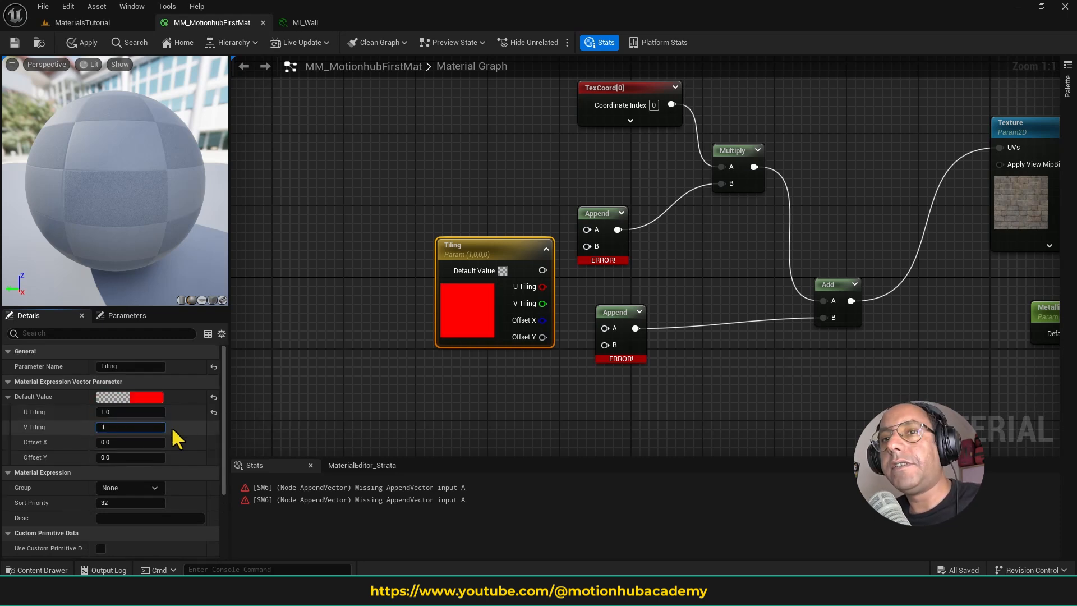
key(Tab)
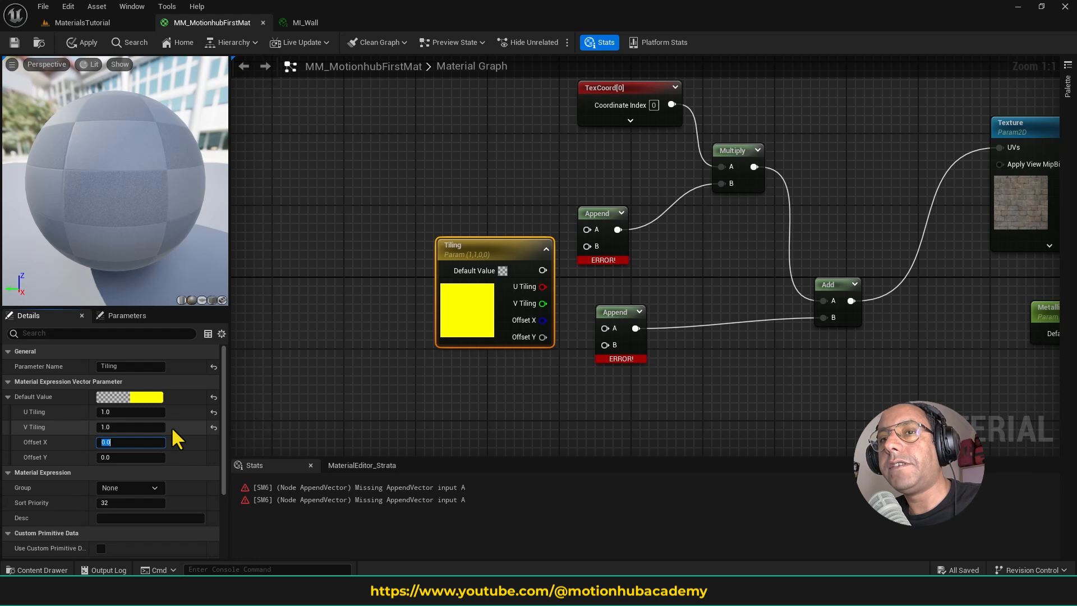
- Move the Tiling node away from the Appends, then wire U and V Tiling into the upper Append and Offset X and Y into the lower
drag(526, 244, 442, 243)
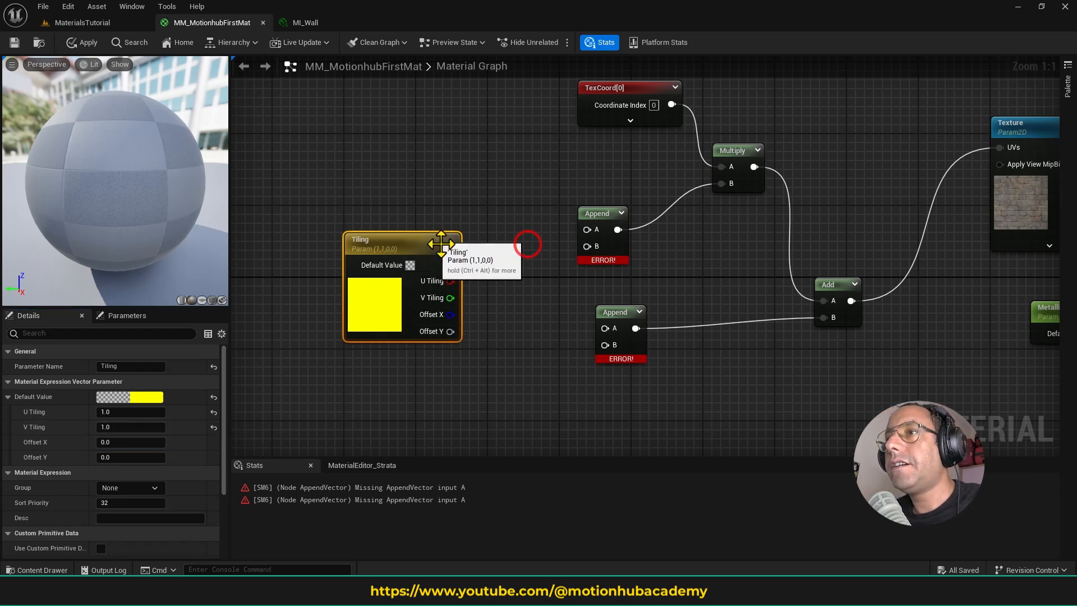
drag(451, 281, 593, 236)
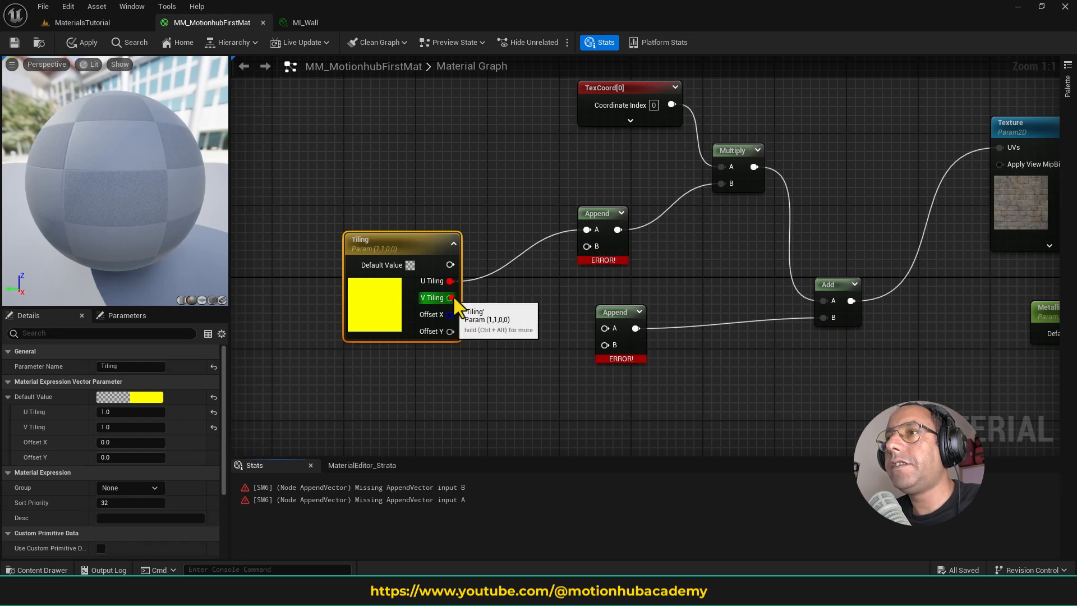
drag(451, 298, 587, 246)
drag(450, 315, 616, 344)
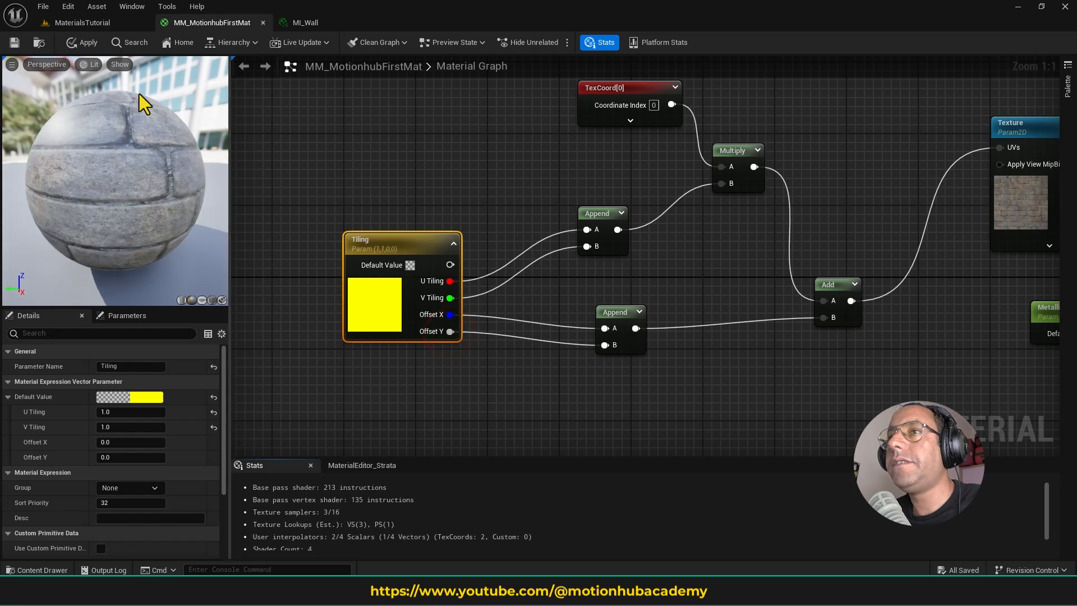
- Save the master material and bring up the MI_Wall instance
click(15, 42)
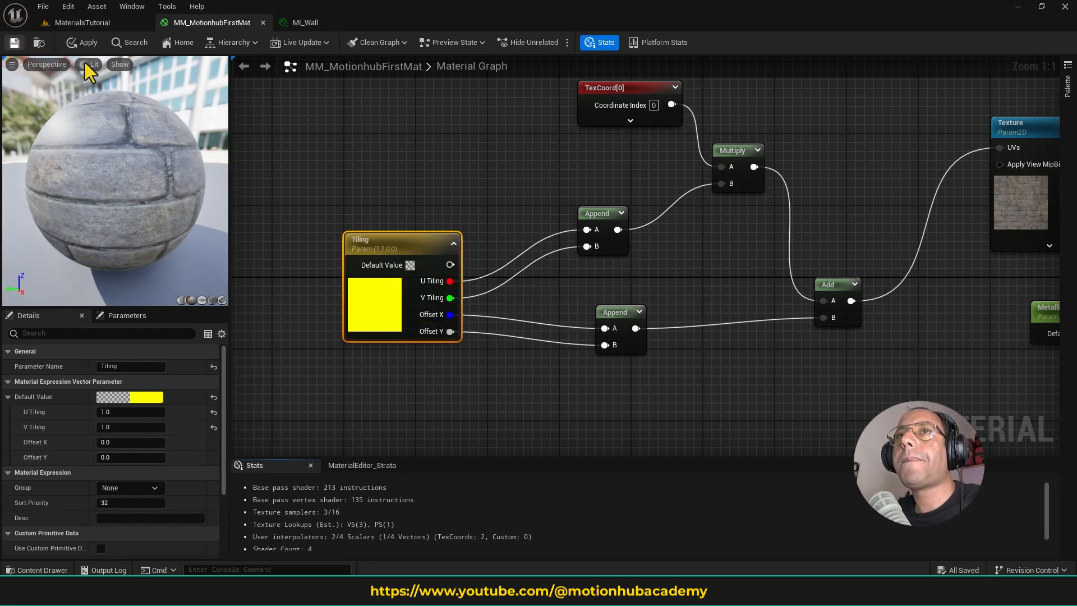
click(110, 21)
click(301, 22)
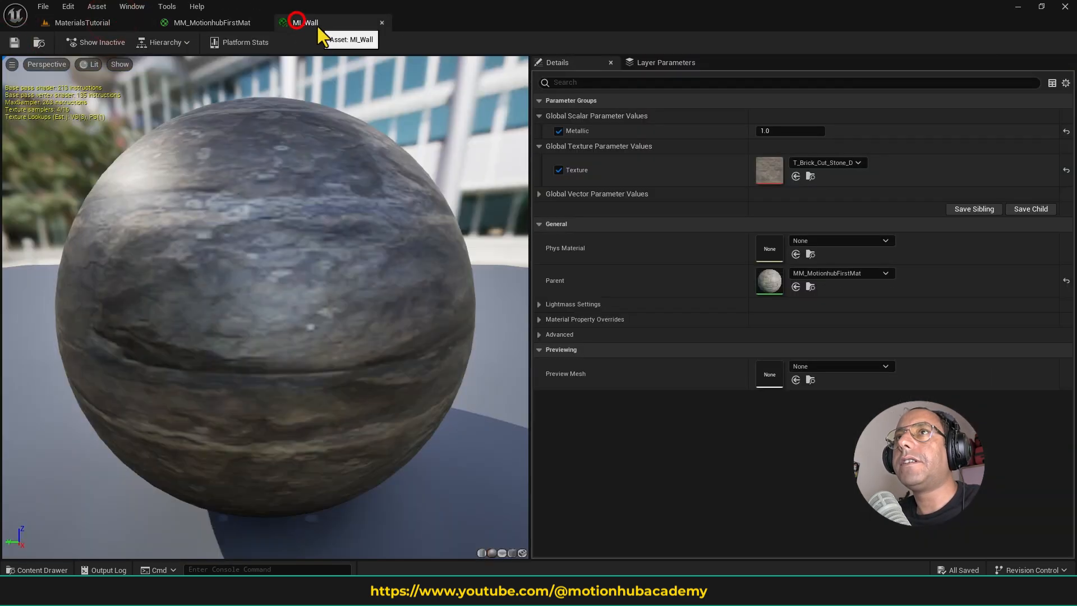
- Undock MI_Wall into a floating window over the MaterialsTutorial level and enable its Tiling parameter override
drag(316, 25, 308, 71)
click(86, 21)
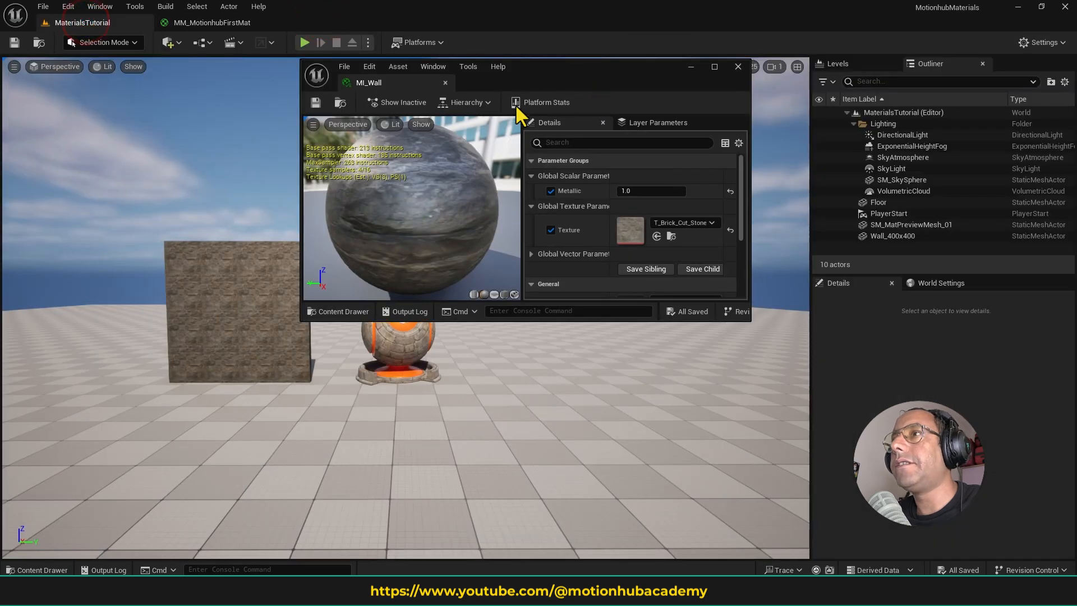
drag(534, 67, 560, 95)
scroll(625, 227, down, 1)
click(557, 245)
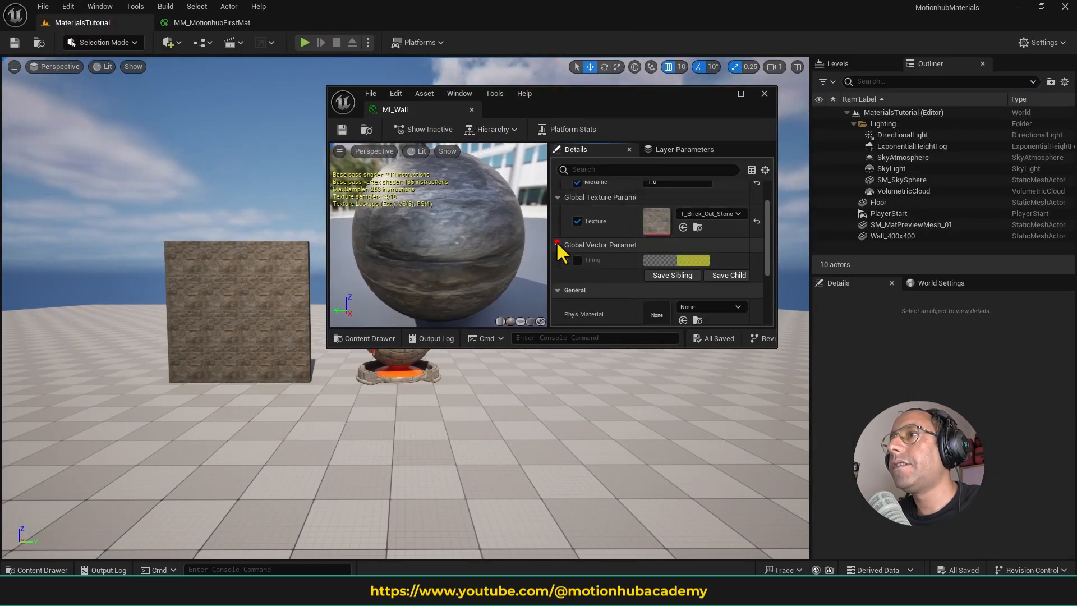
click(577, 260)
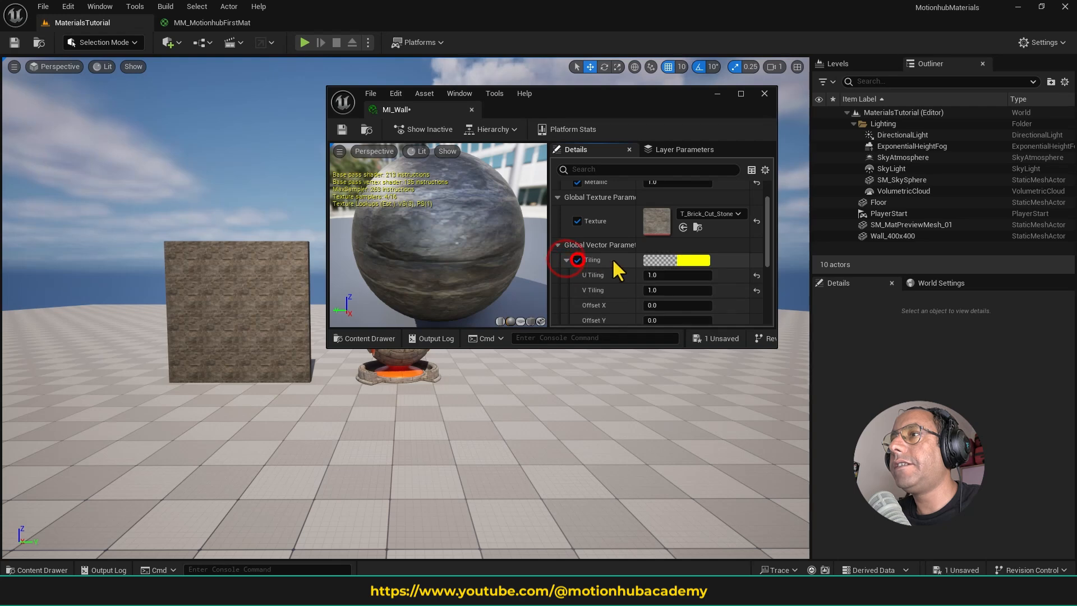
- Set MI_Wall's U and V Tiling to 0.1, Offset X to 0.4 and Offset Y to 0.016, then dock its editor again
scroll(611, 261, down, 1)
drag(662, 270, 657, 300)
click(678, 257)
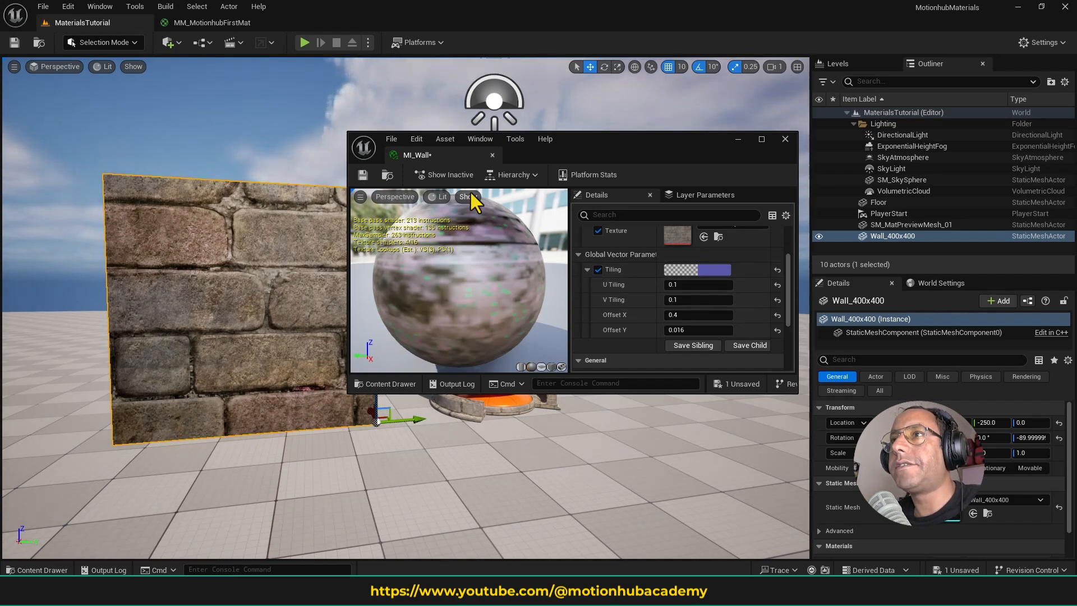
drag(441, 153, 364, 25)
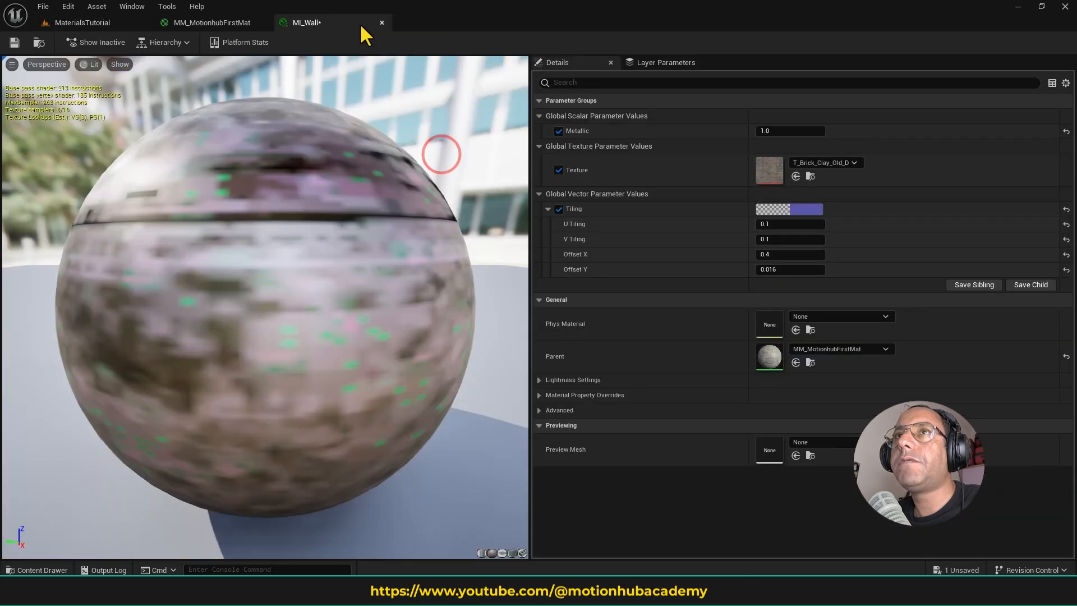
- In the MM_MotionhubFirstMat graph, move the whole group of tiling nodes farther away from the Texture node
click(230, 21)
scroll(413, 175, down, 3)
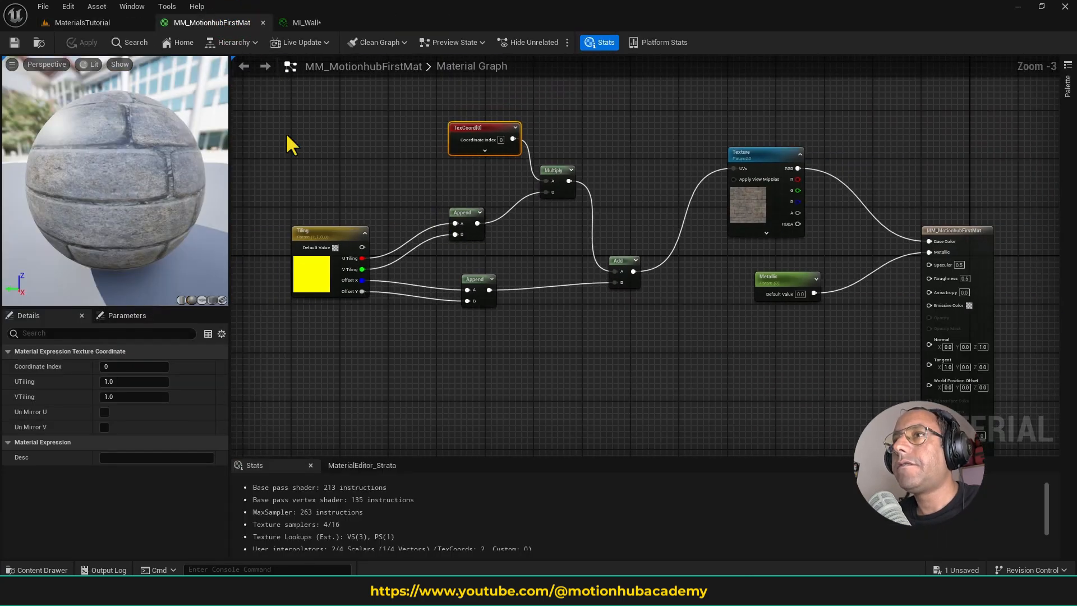
drag(287, 136, 630, 331)
drag(553, 168, 508, 149)
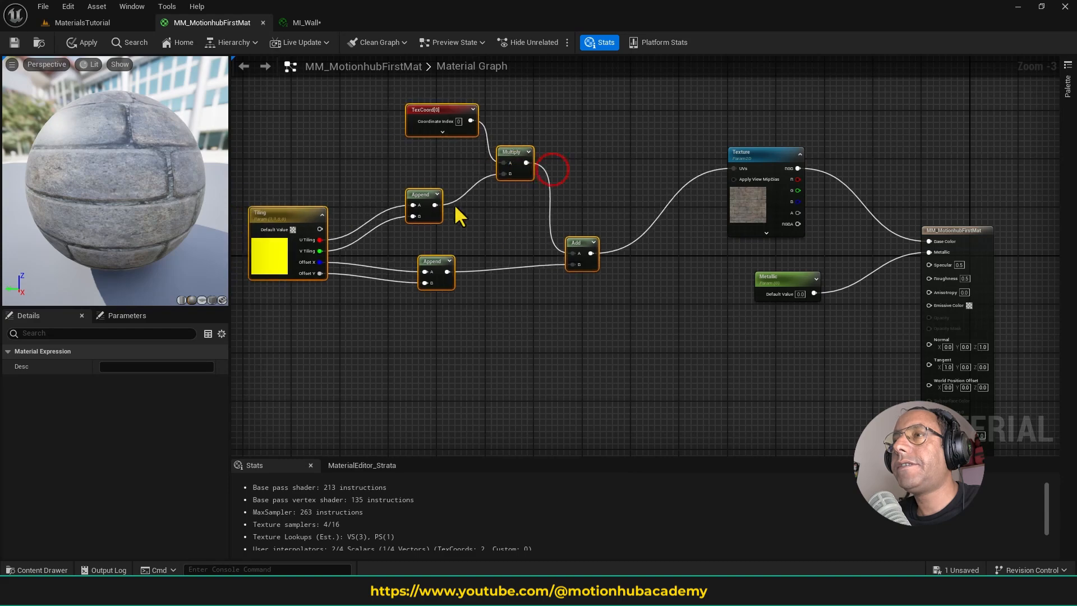
click(507, 224)
right_drag(494, 227, 538, 249)
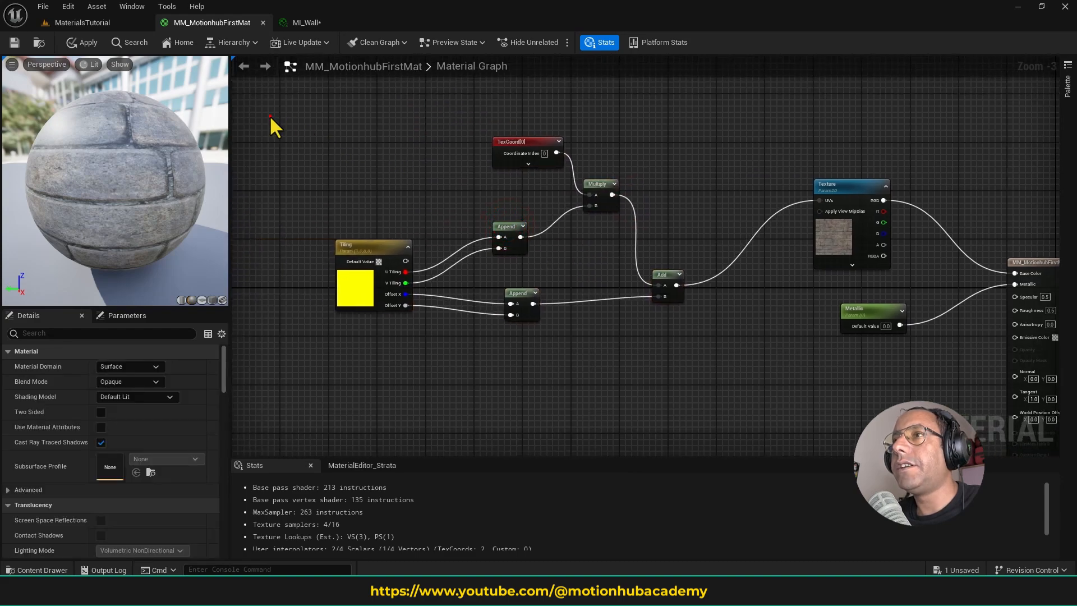
- Enclose the TexCoord, Tiling, Append, Multiply and Add nodes in a comment box titled "Tiling Function"
drag(272, 118, 723, 344)
scroll(730, 319, down, 2)
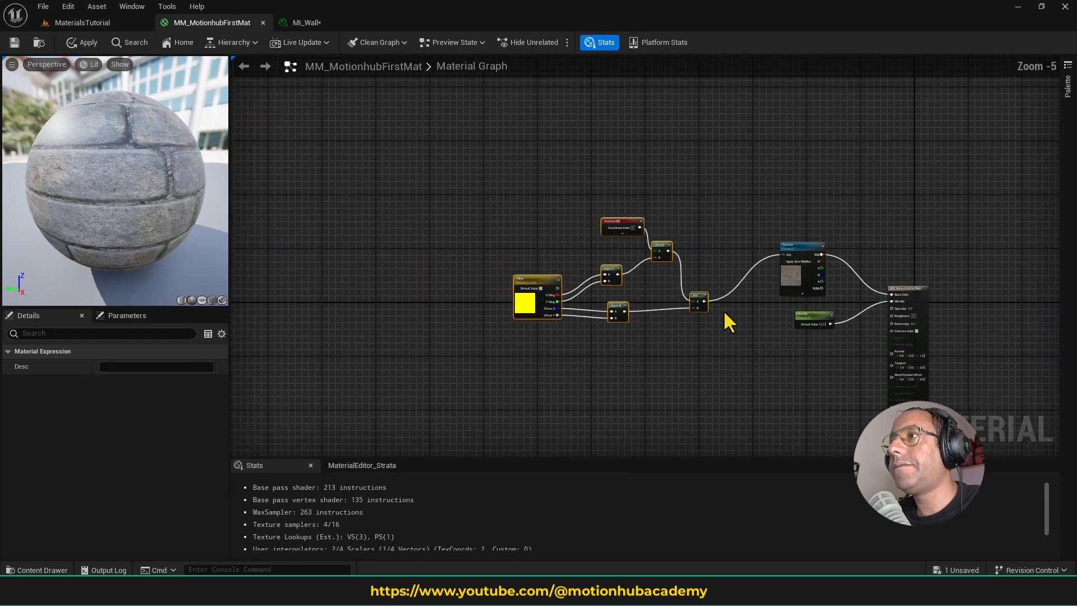
scroll(720, 310, up, 2)
drag(303, 137, 715, 358)
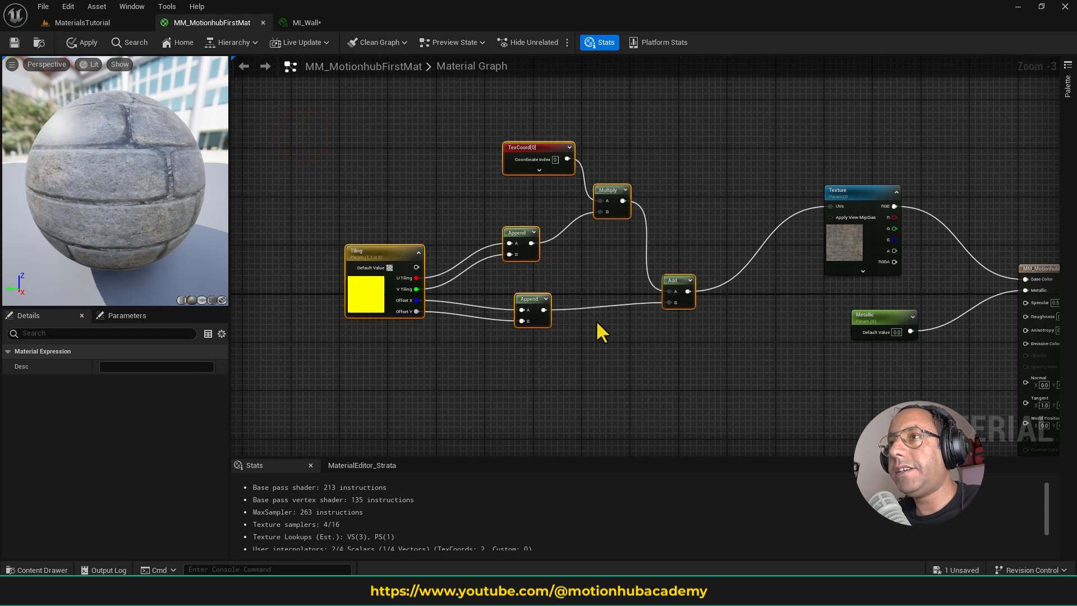
key(c)
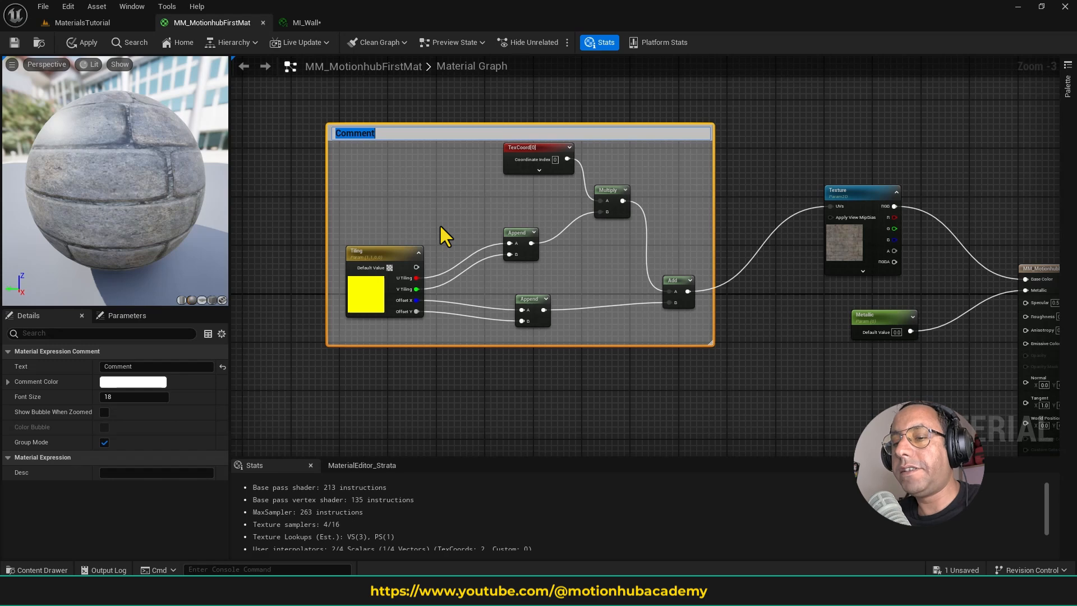
text(Tili)
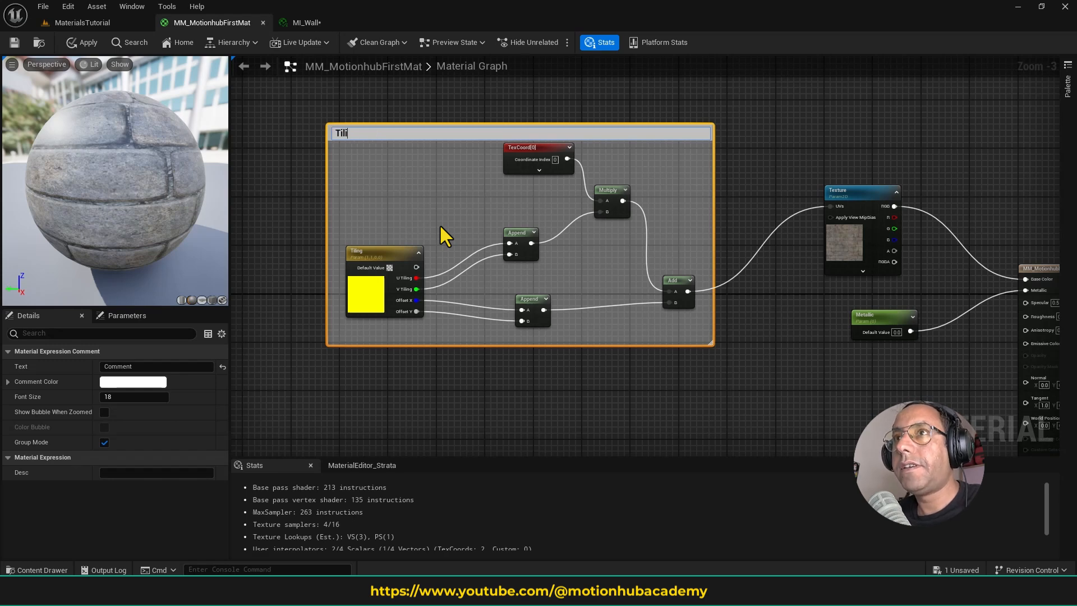
text(ng )
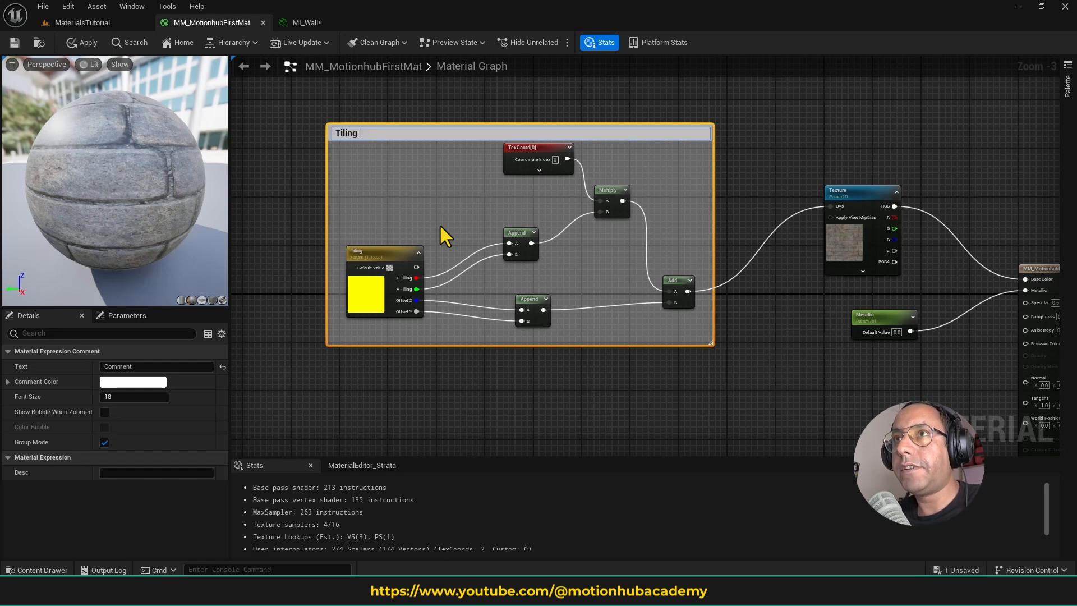
text(Funct)
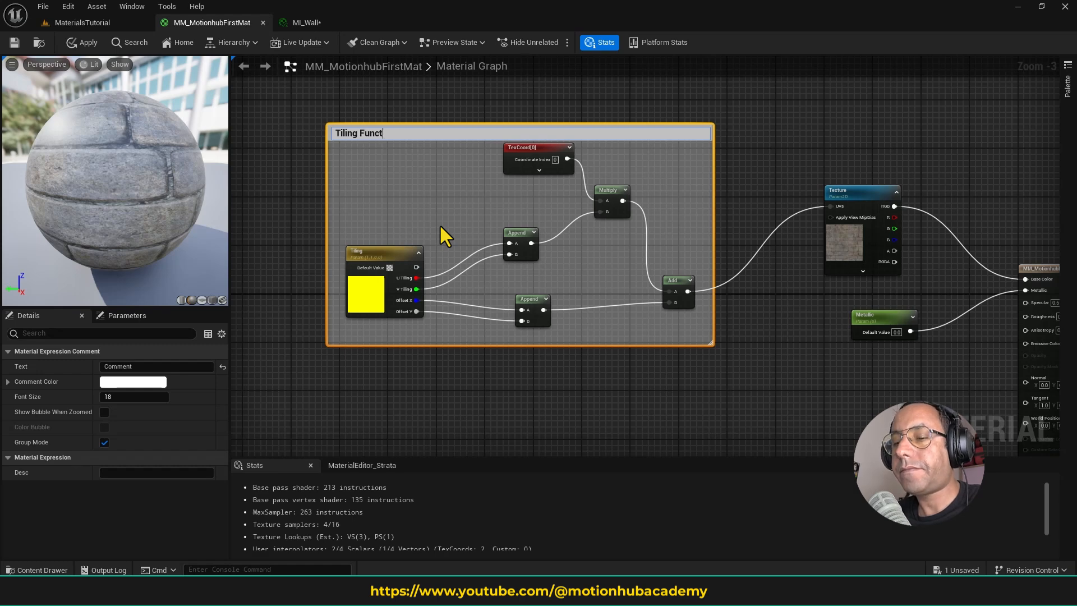
text(ion)
key(Return)
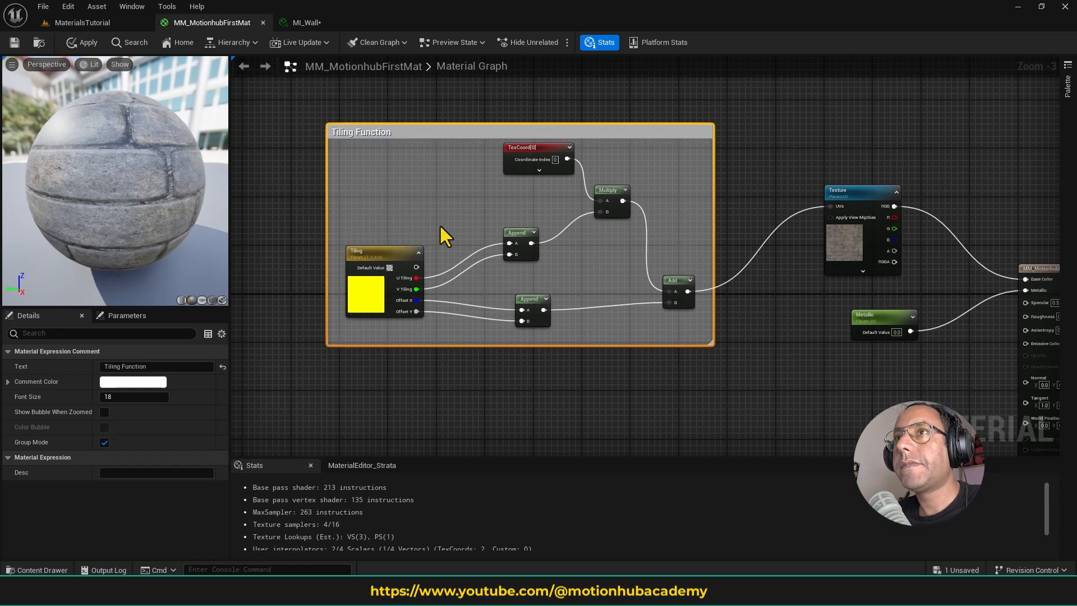
- Change the Tiling Function comment's color to light green, hex sRGB 8EFF91FF
right_click(377, 132)
click(363, 132)
click(143, 381)
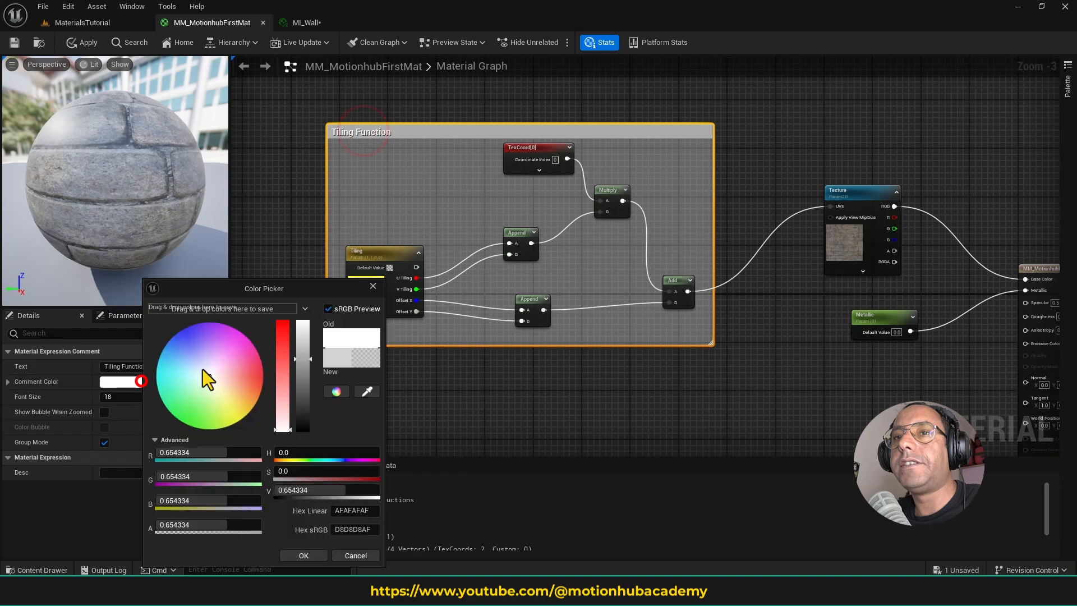
click(206, 386)
drag(188, 426, 200, 409)
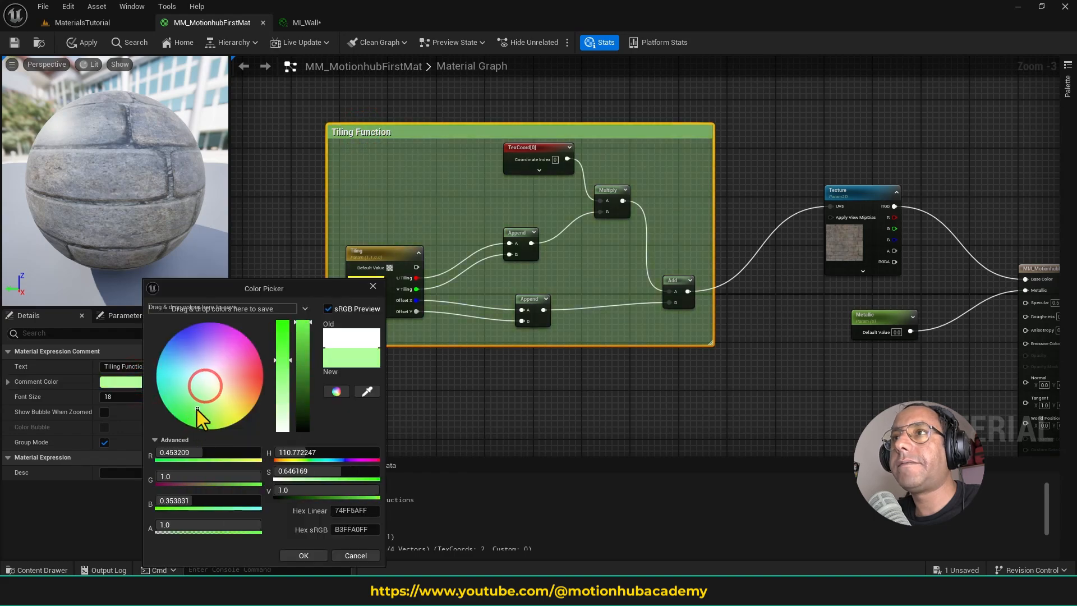
click(304, 555)
click(621, 376)
- Arrange the TexCoord, Multiply, Append, Add and Tiling nodes compactly inside the Tiling Function comment
scroll(622, 370, down, 3)
scroll(577, 344, up, 2)
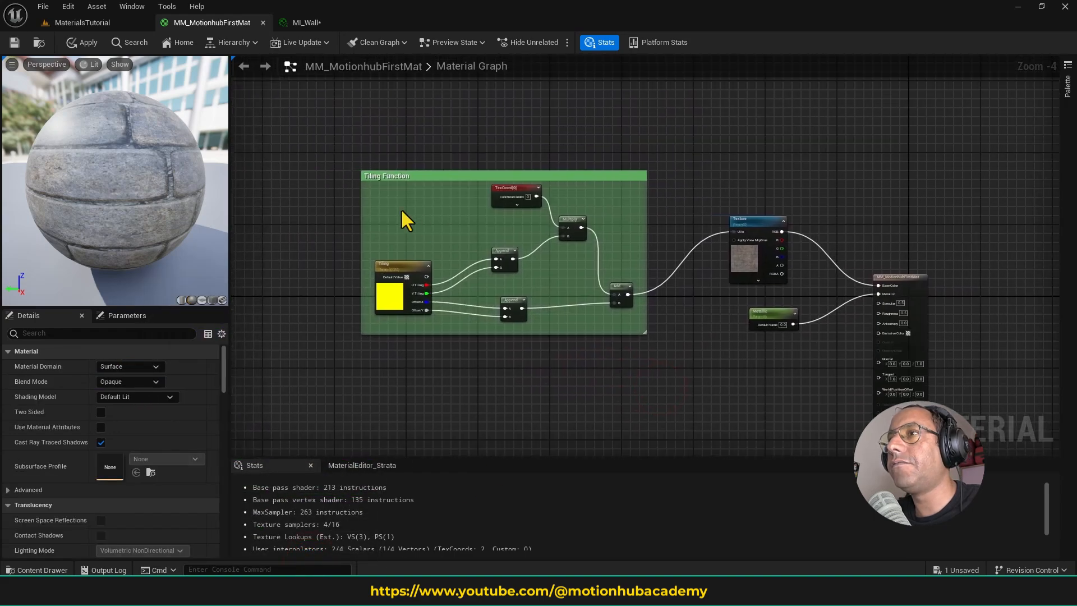
drag(522, 188, 559, 227)
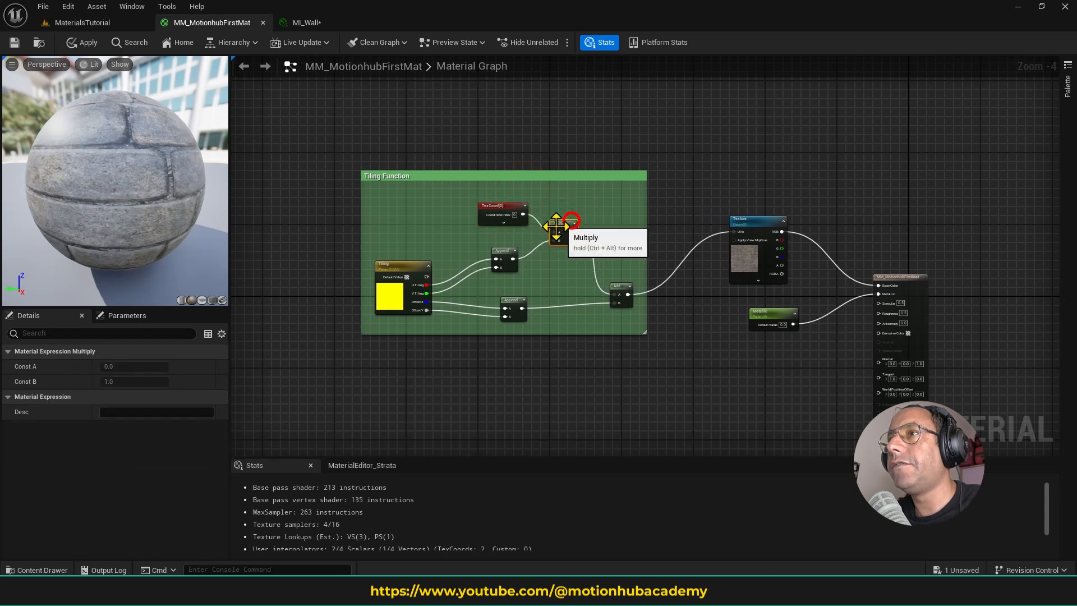
drag(500, 252, 515, 239)
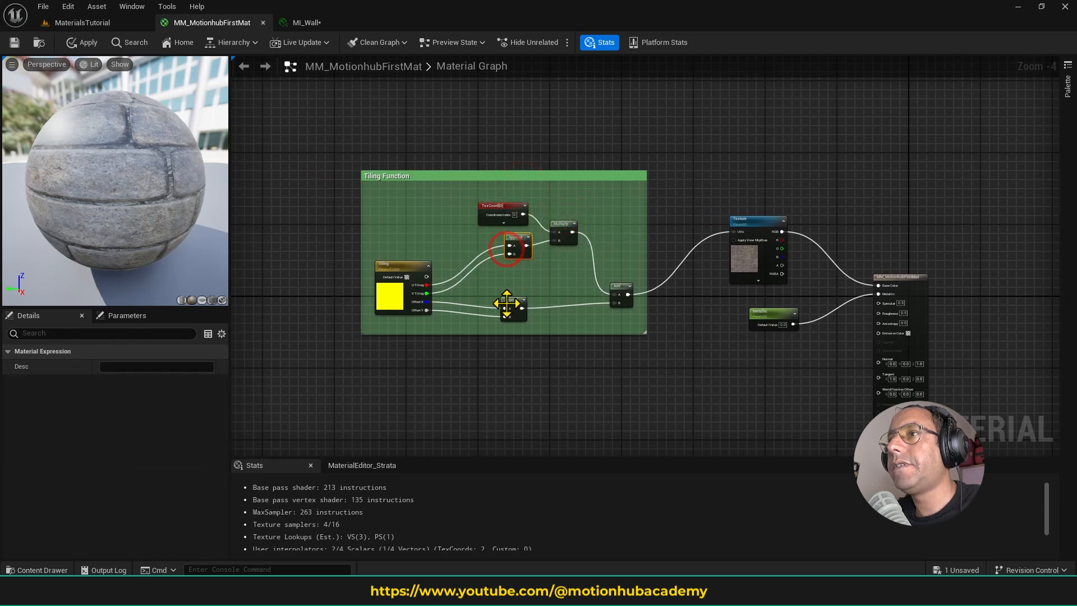
drag(516, 305, 524, 270)
drag(616, 289, 610, 246)
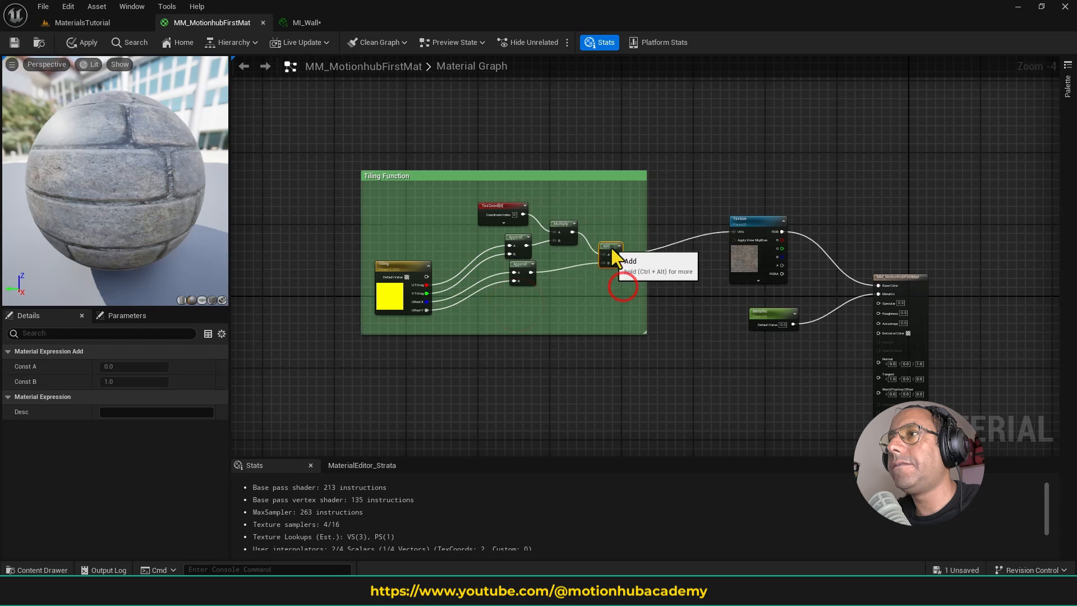
drag(417, 268, 468, 248)
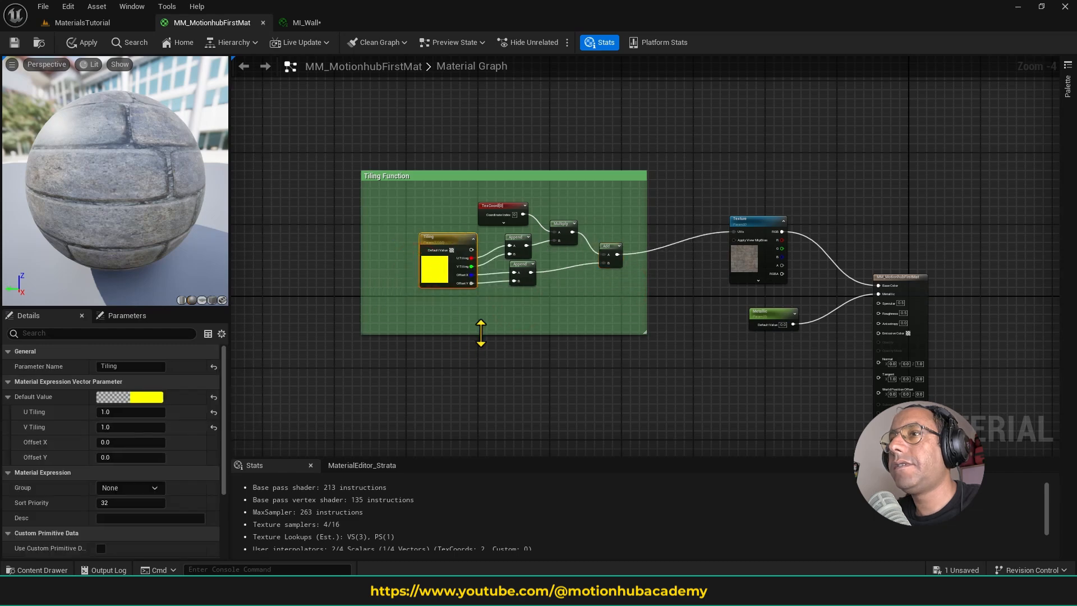
- Shrink the Tiling Function comment to fit its nodes and move the group closer to the Texture node
drag(481, 332, 481, 300)
drag(361, 234, 410, 234)
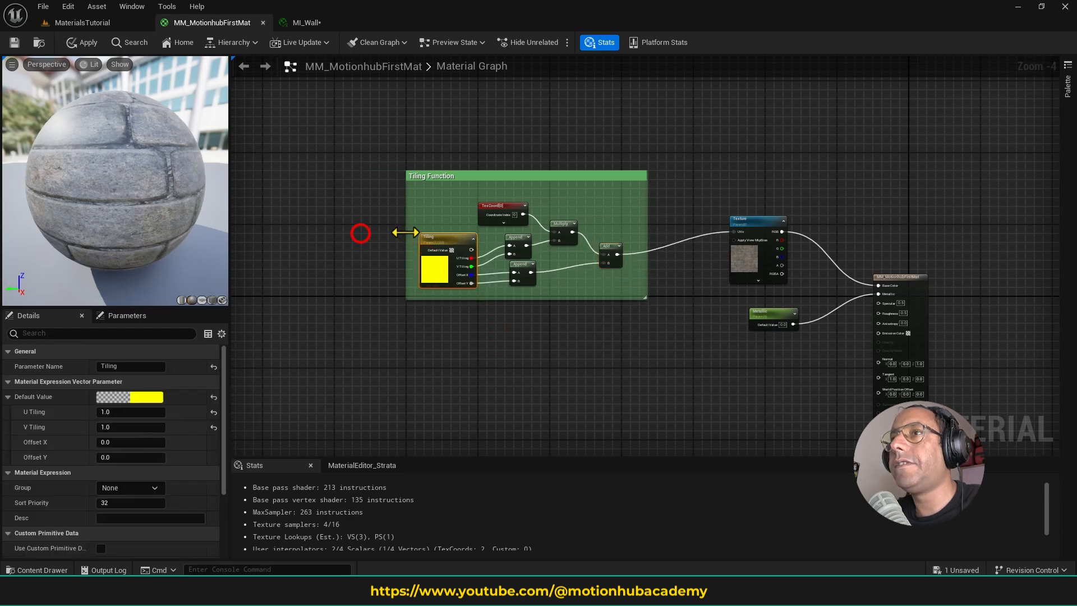
drag(559, 176, 620, 185)
- Move the material output node closer to the Texture node, with Base Color level with the texture's RGB output
right_drag(897, 181, 742, 119)
scroll(719, 173, up, 1)
right_drag(668, 223, 733, 217)
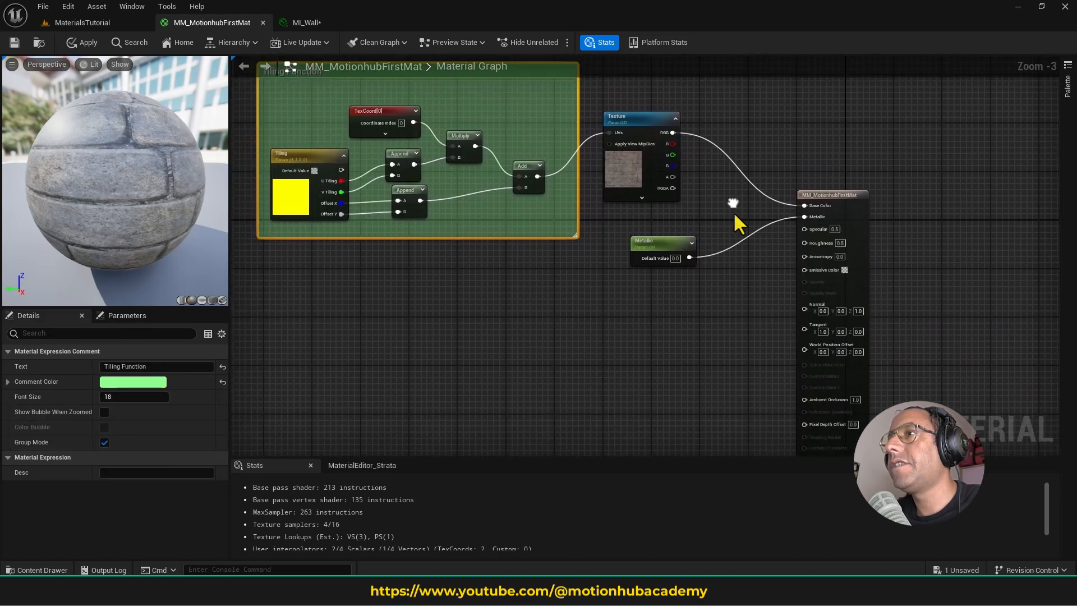
click(825, 205)
drag(789, 134, 779, 133)
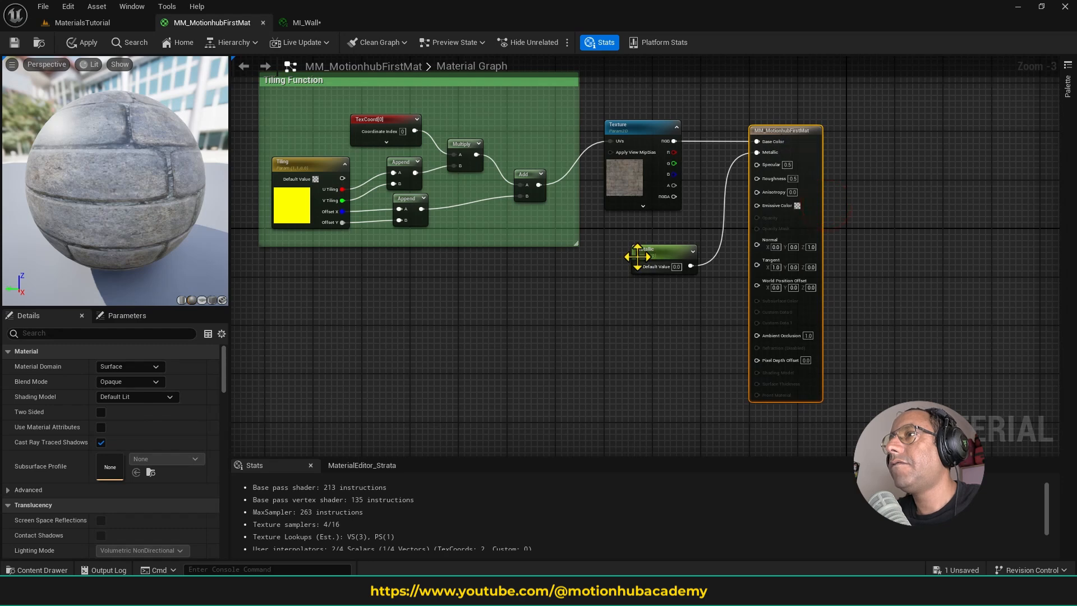
- Delete the Metallic parameter node from the graph and save the master material
drag(600, 231, 662, 272)
key(Delete)
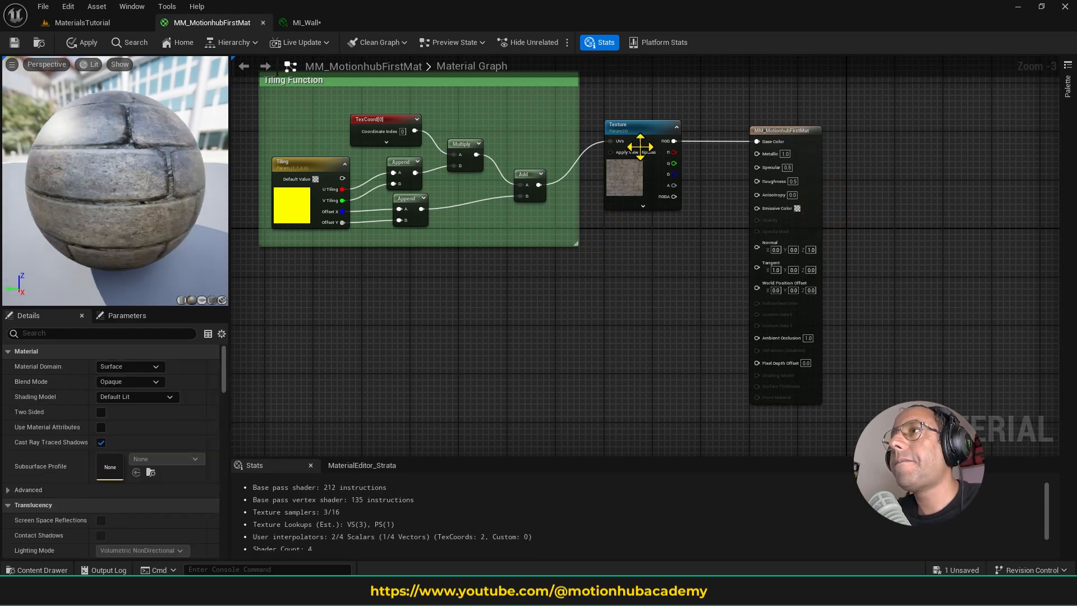
right_drag(746, 183, 754, 232)
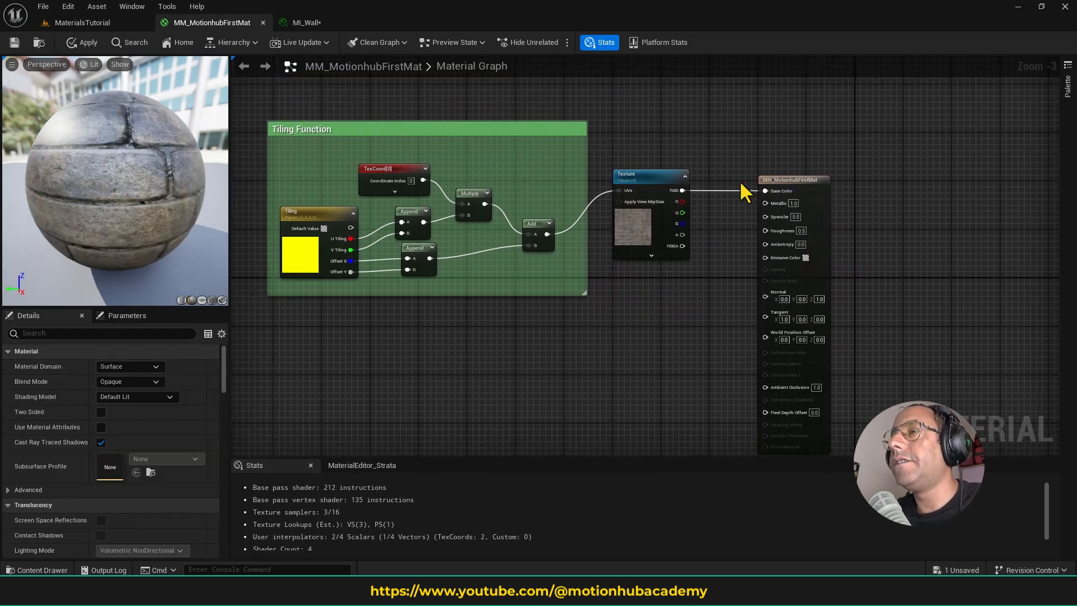
click(15, 42)
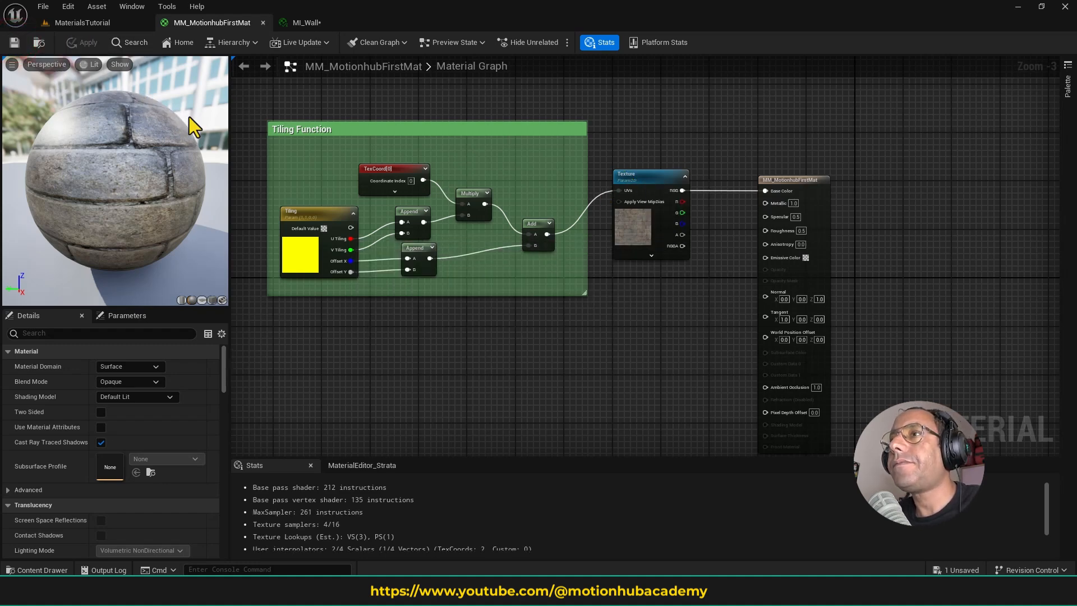
- Make room beside the Tiling Function group and insert a CustomRotator between the Add node and the Texture's UVs
click(316, 139)
right_drag(526, 211, 644, 187)
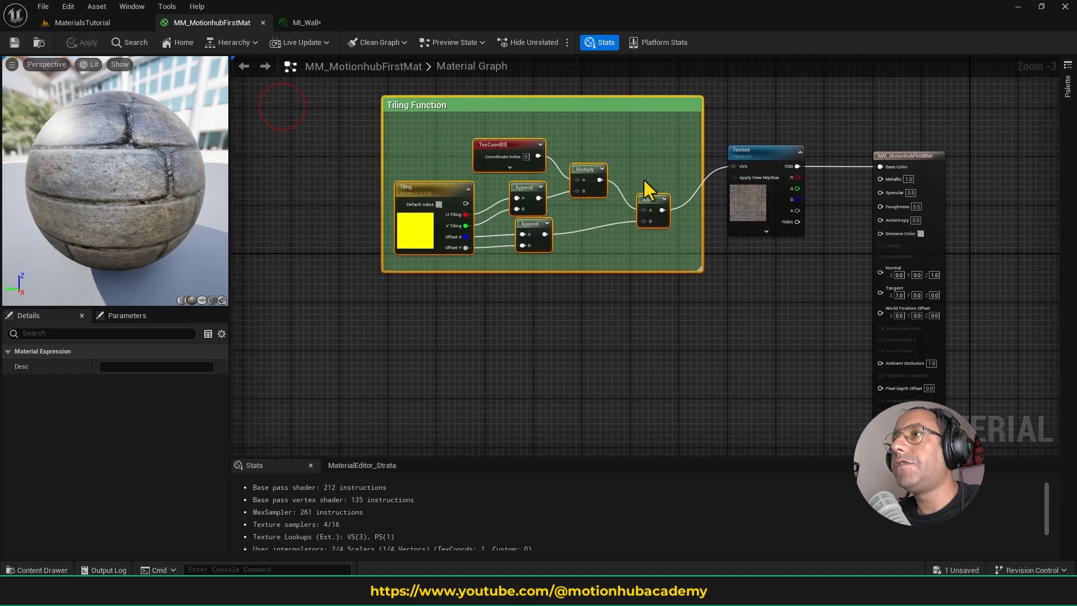
drag(625, 107, 503, 174)
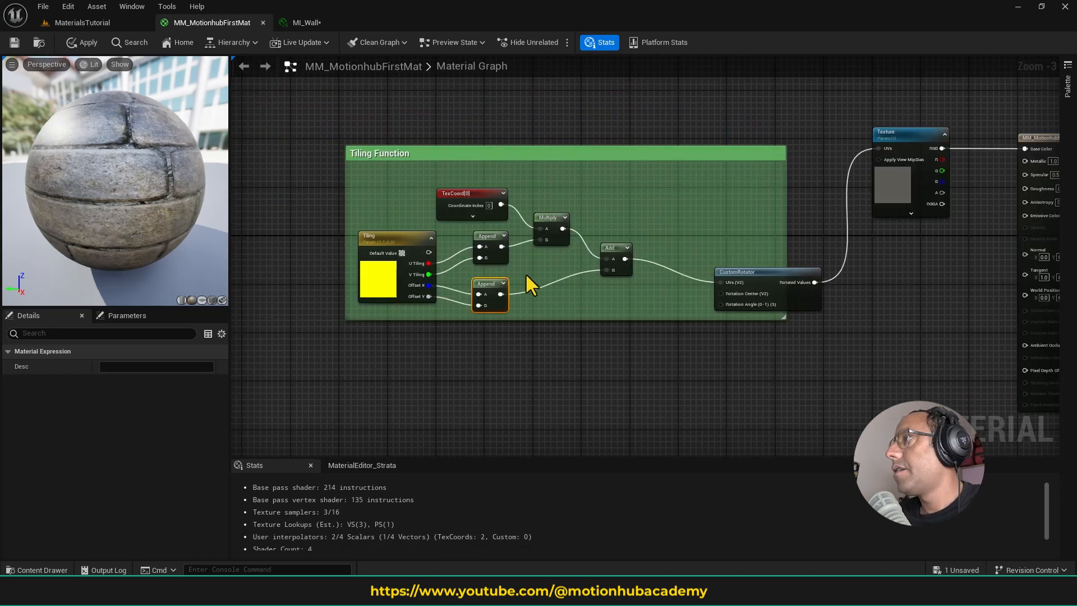
- Feed the tiling Append node's output into a new Divide node with a divisor of 2
click(486, 241)
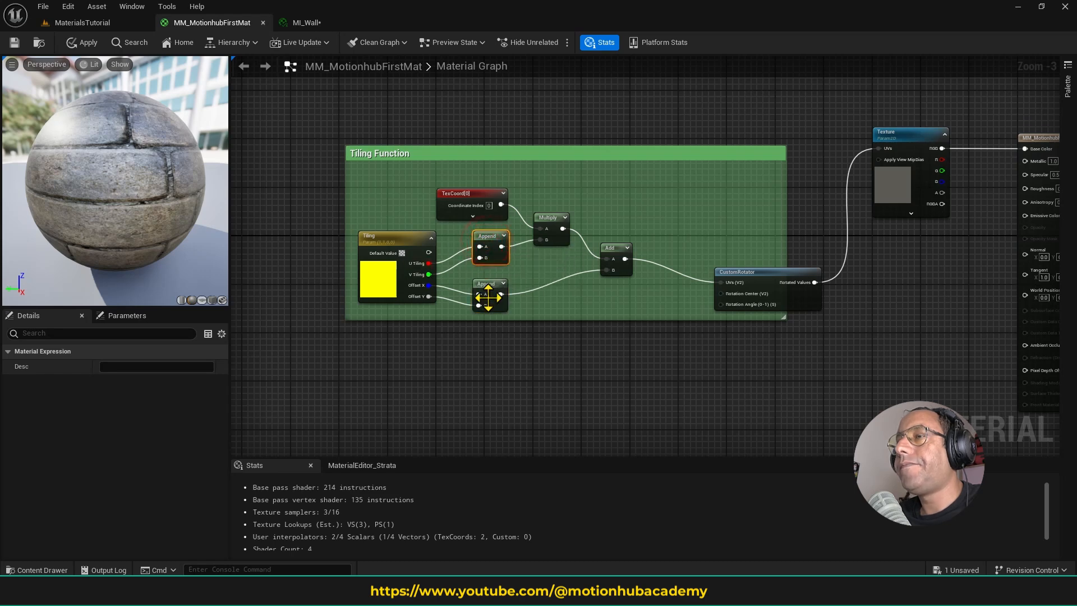
drag(502, 247, 545, 273)
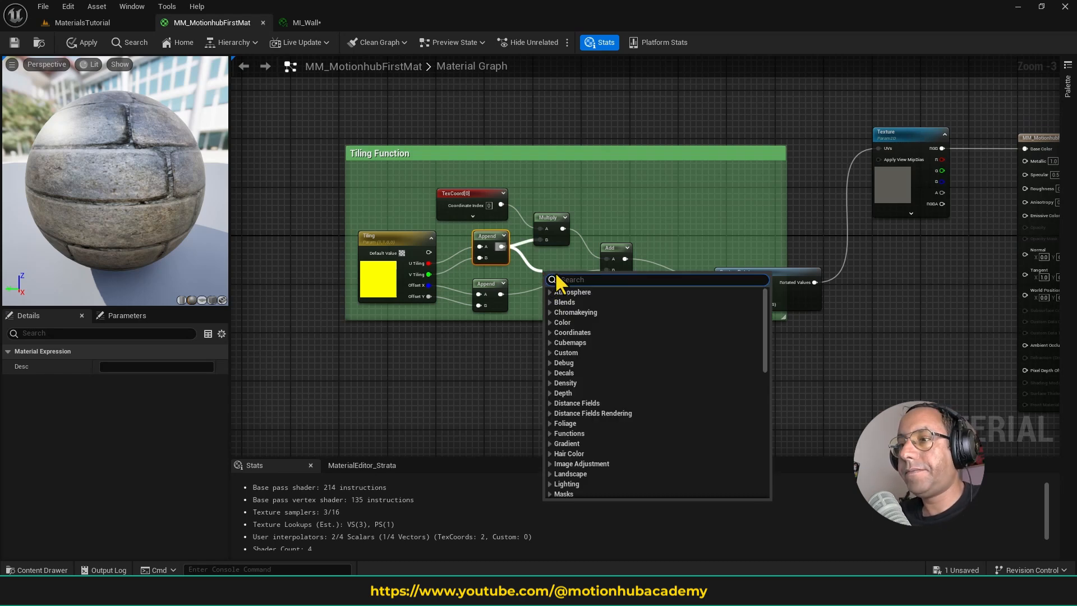
text(div)
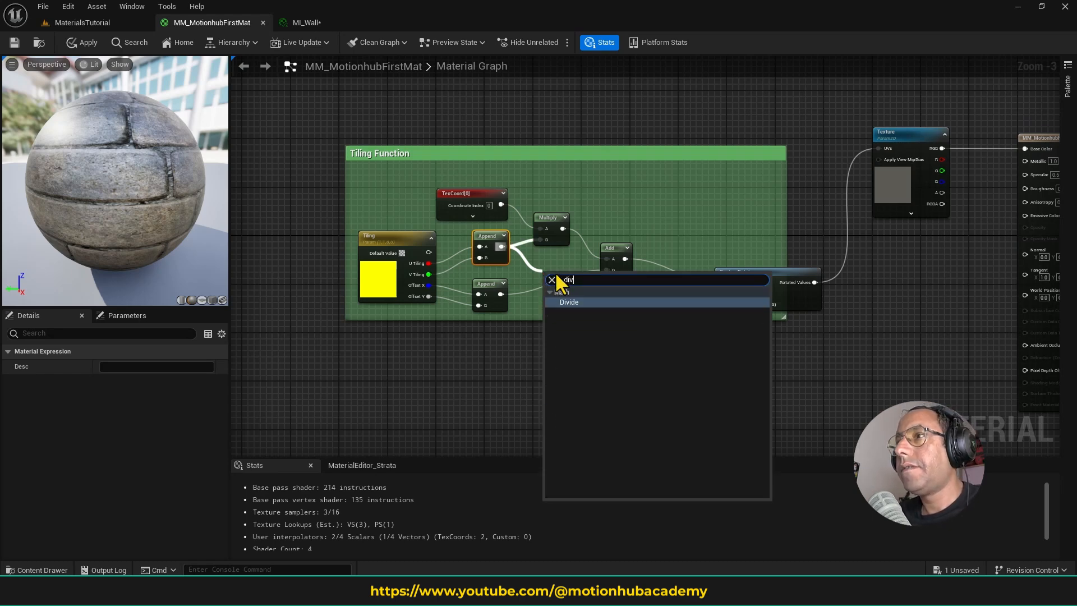
key(Return)
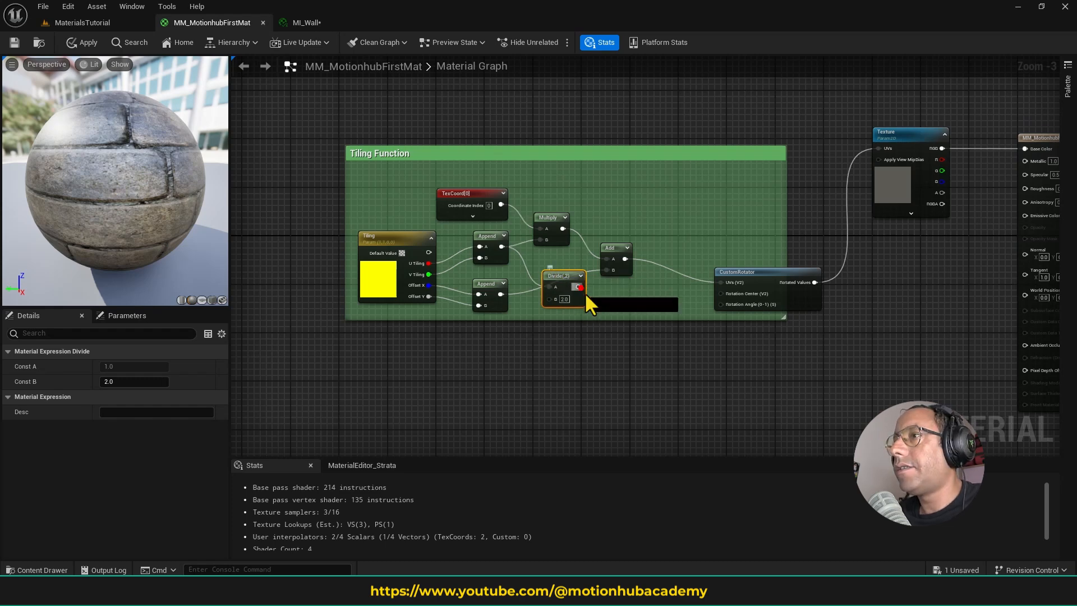
- Sum the Divide result and the offset Append in a new Add node, and connect it to the CustomRotator's Rotation Center
drag(584, 290, 651, 304)
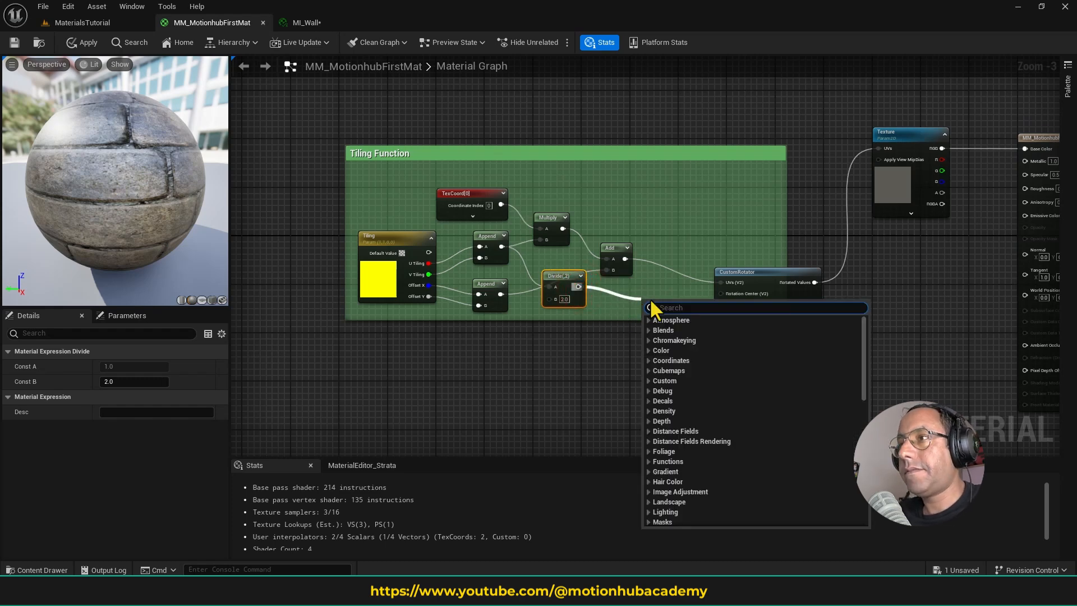
text(add)
key(Return)
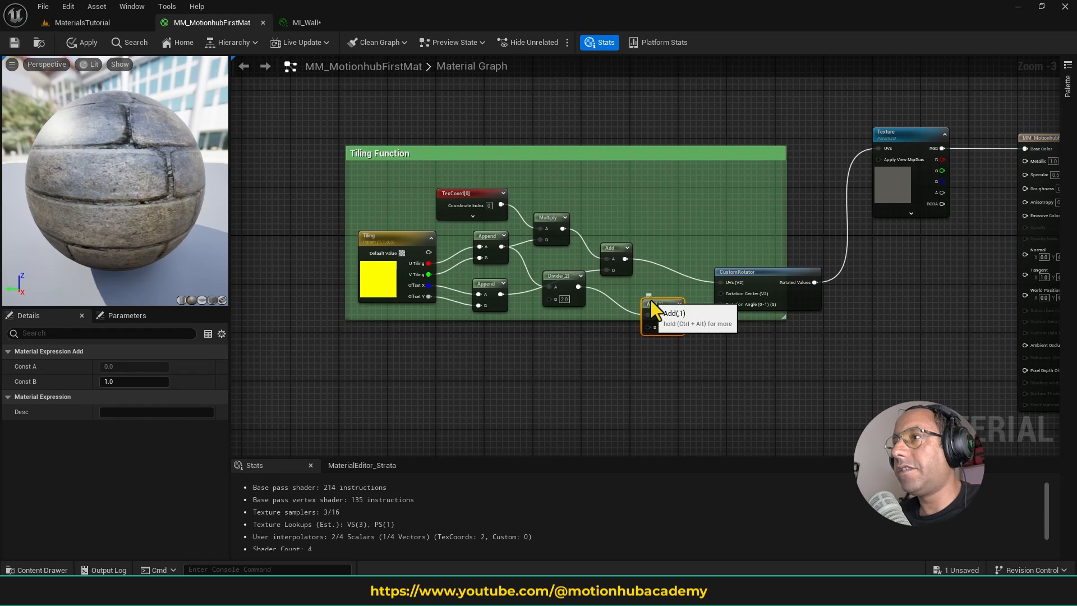
drag(649, 286, 721, 294)
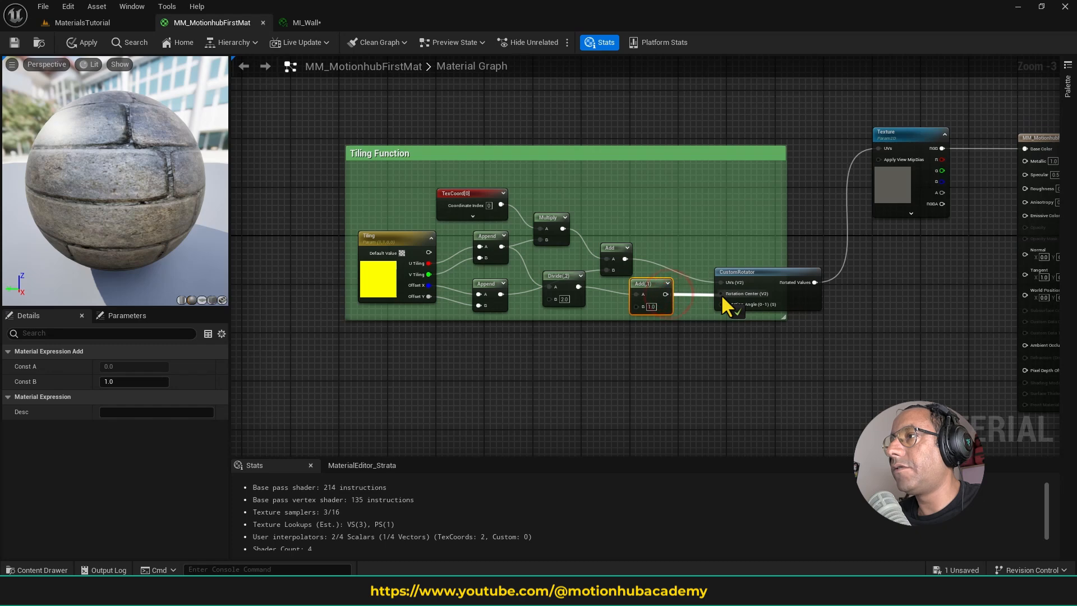
click(494, 295)
drag(501, 294, 645, 302)
click(646, 292)
- Rearrange the Multiply, Add, Divide and Append nodes into a cleaner layout, and switch the material preview to a cube
drag(607, 252, 558, 195)
drag(570, 284, 577, 266)
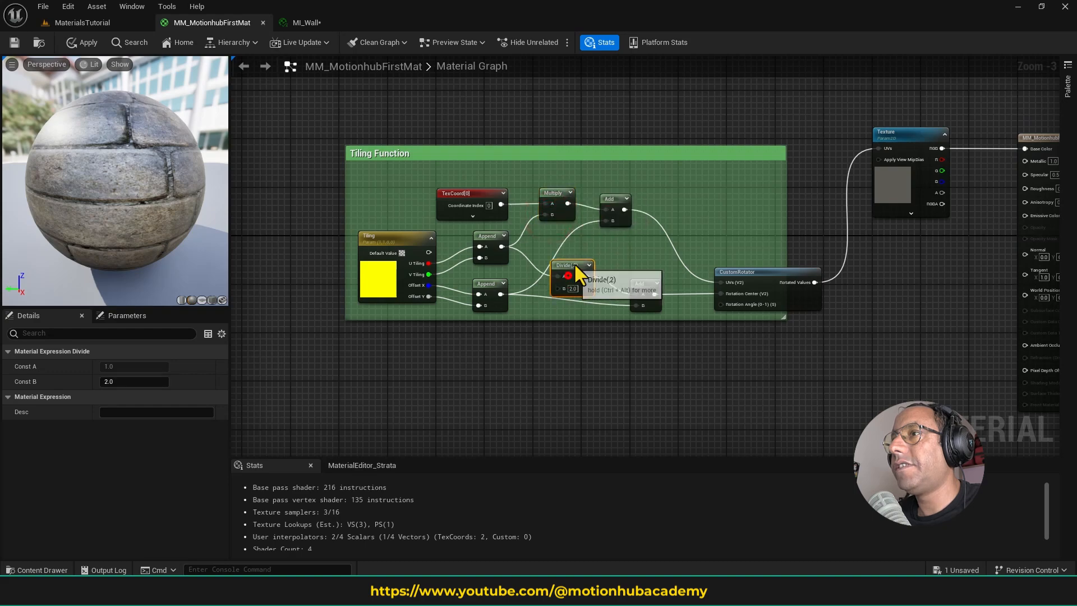
scroll(575, 305, up, 3)
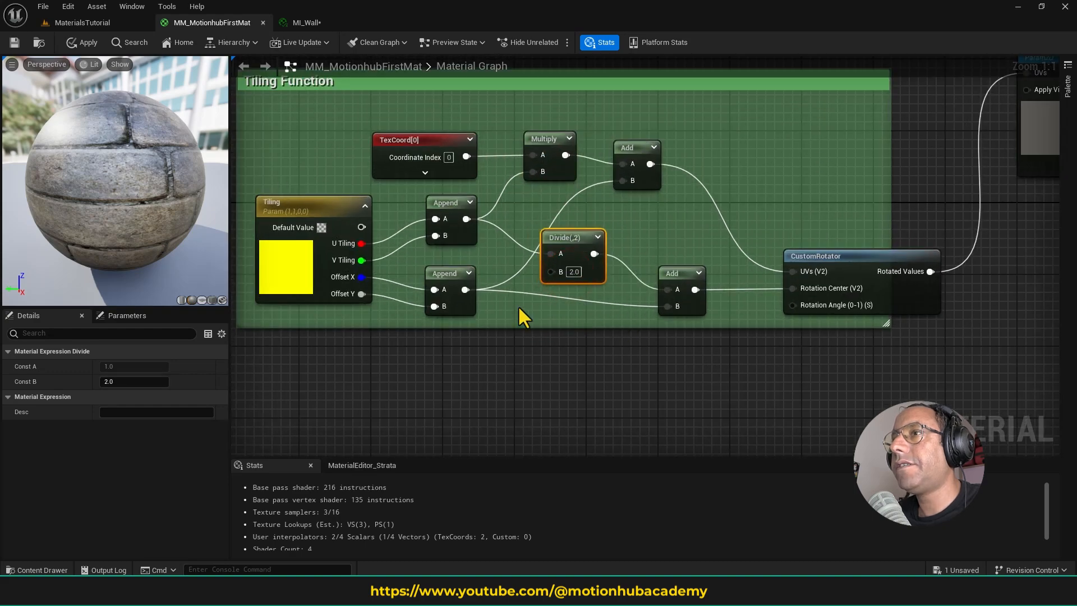
right_drag(541, 314, 574, 336)
drag(601, 261, 609, 252)
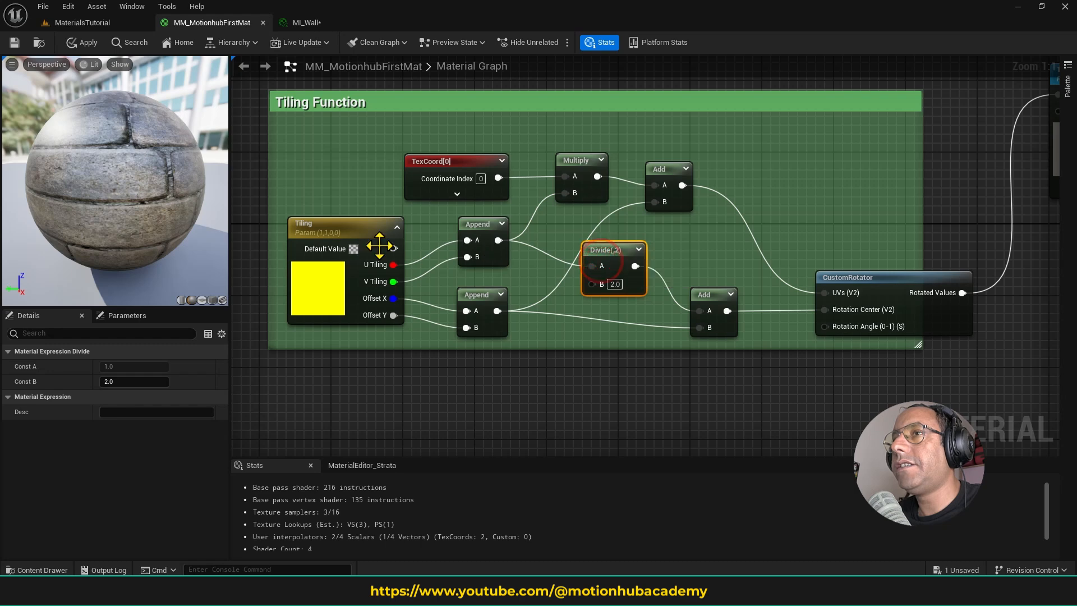
drag(468, 238, 457, 237)
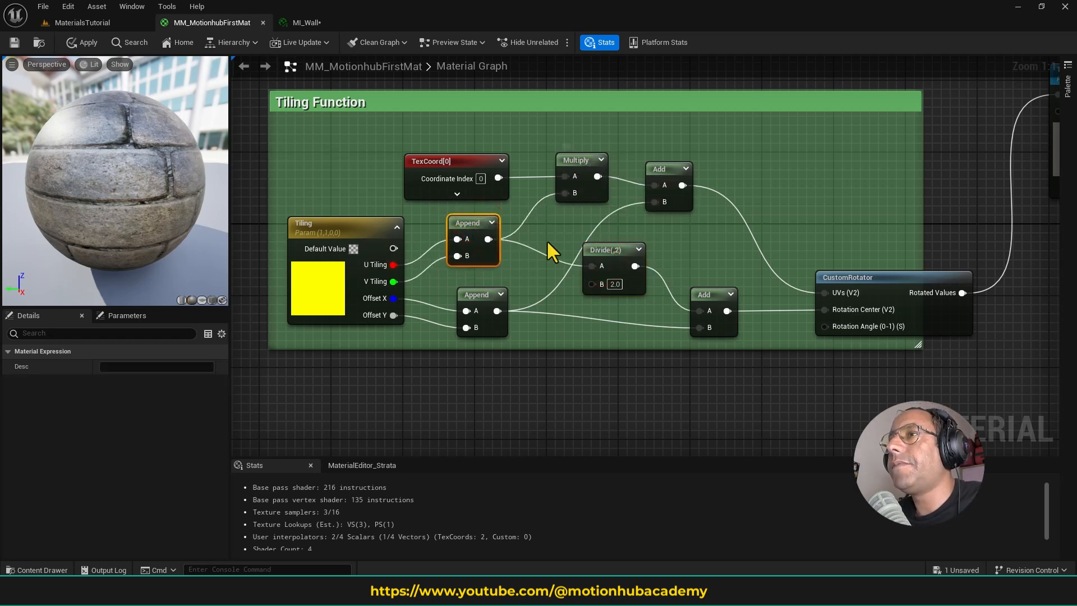
drag(606, 250, 579, 241)
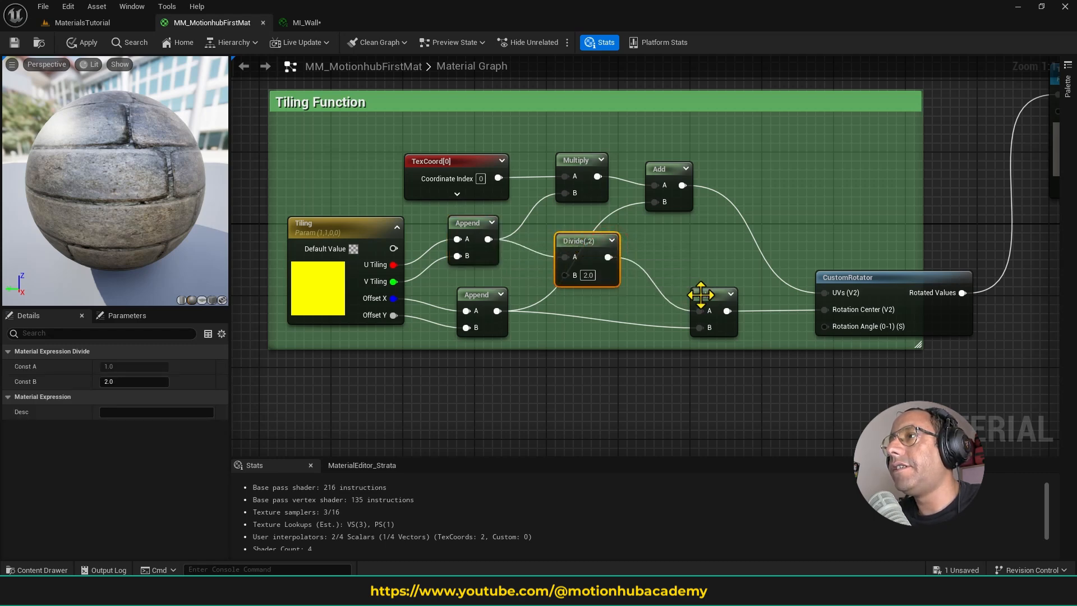
drag(707, 298, 688, 277)
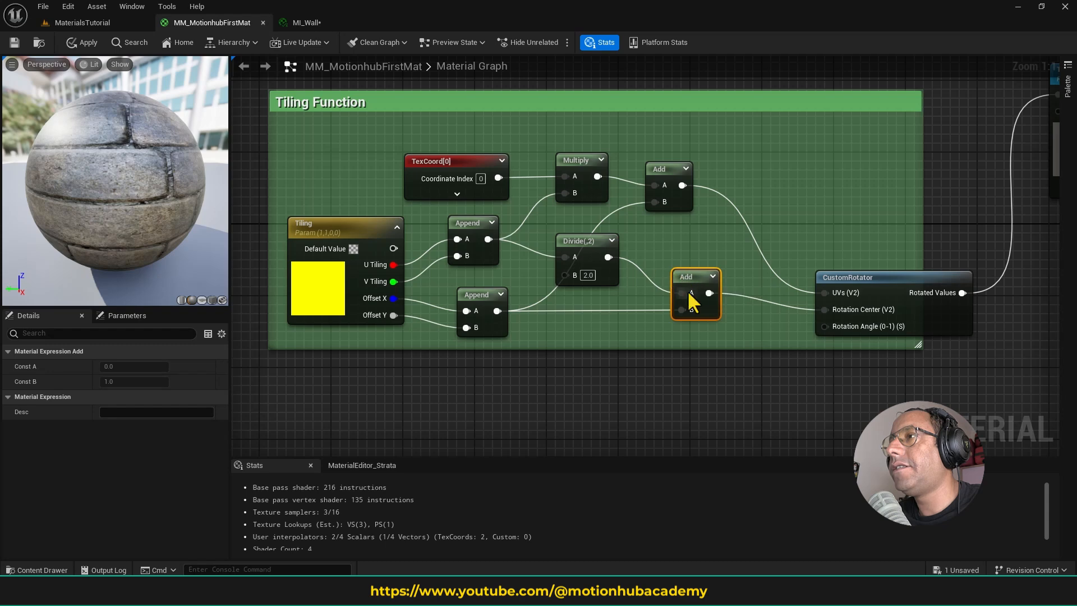
drag(486, 297, 476, 288)
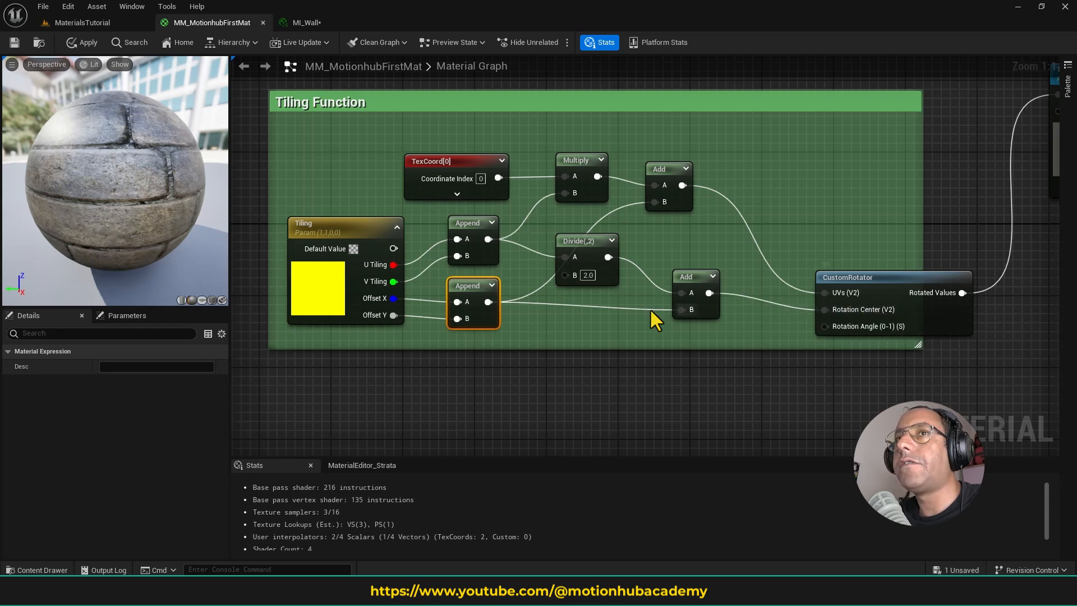
click(212, 300)
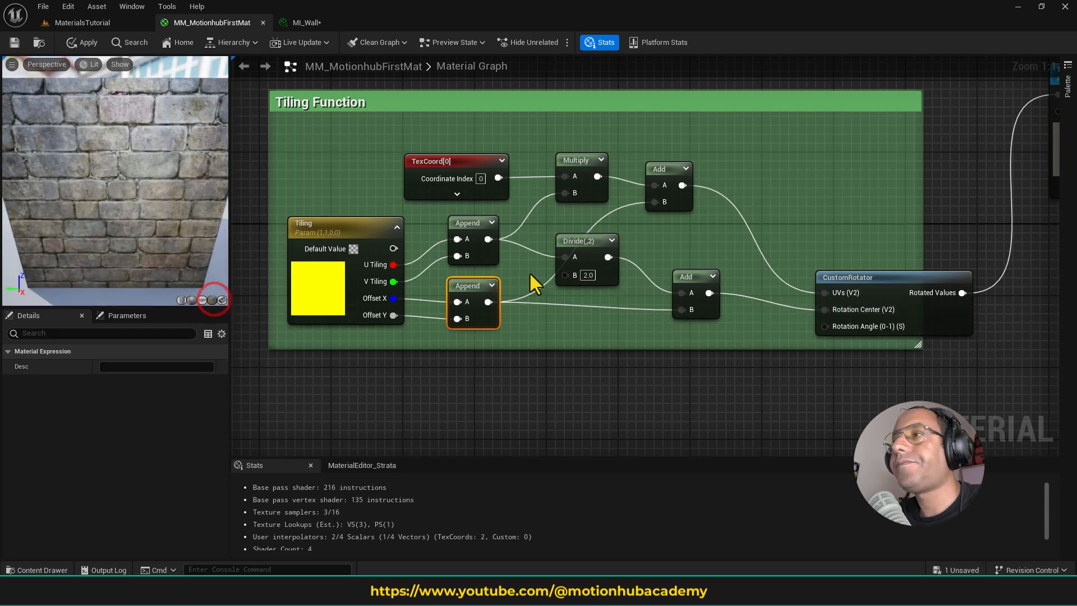
- Extend the Tiling Function comment downward and create a scalar parameter named Rotation Angle in the new space
drag(717, 349, 721, 449)
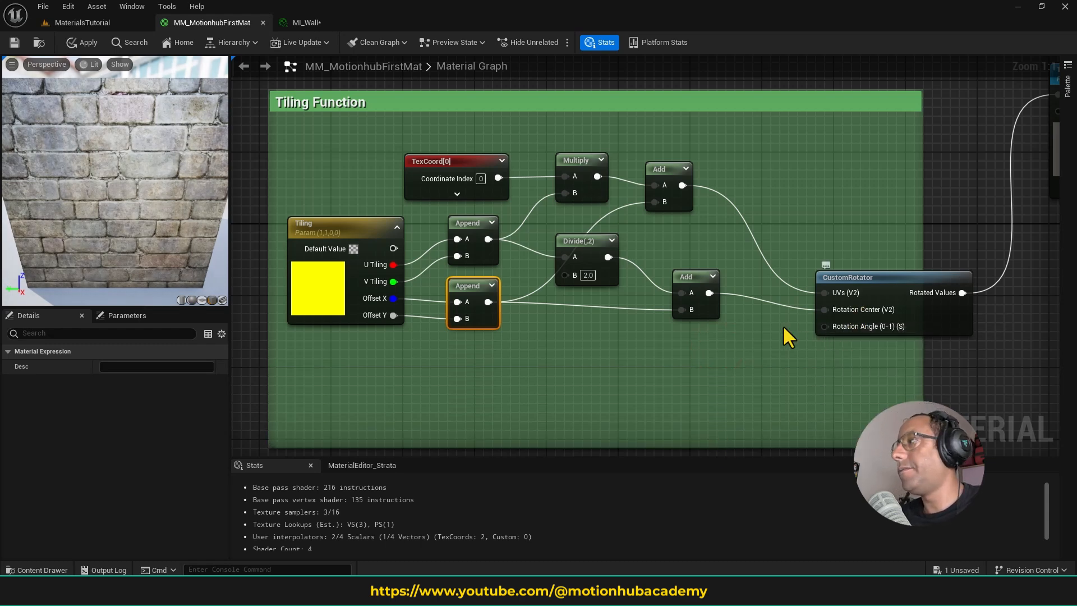
click(658, 354)
click(689, 356)
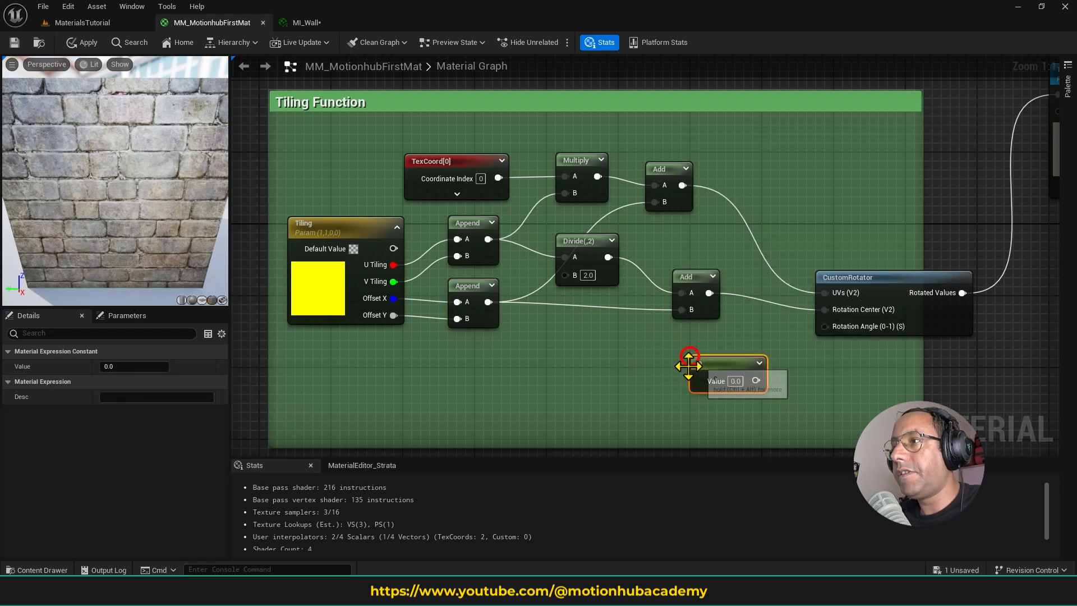
click(734, 363)
right_click(725, 361)
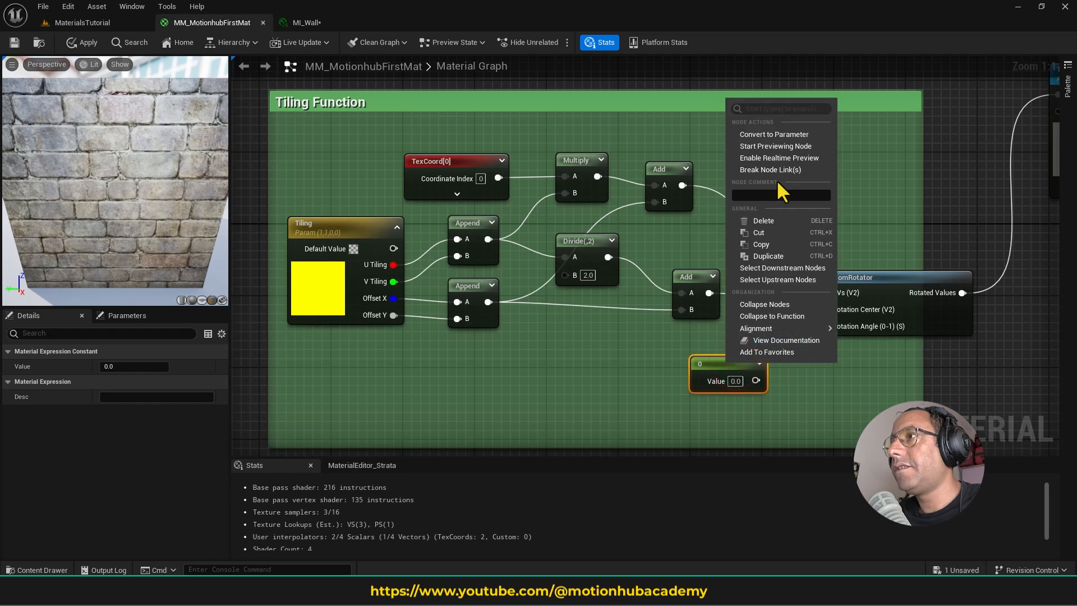
click(801, 132)
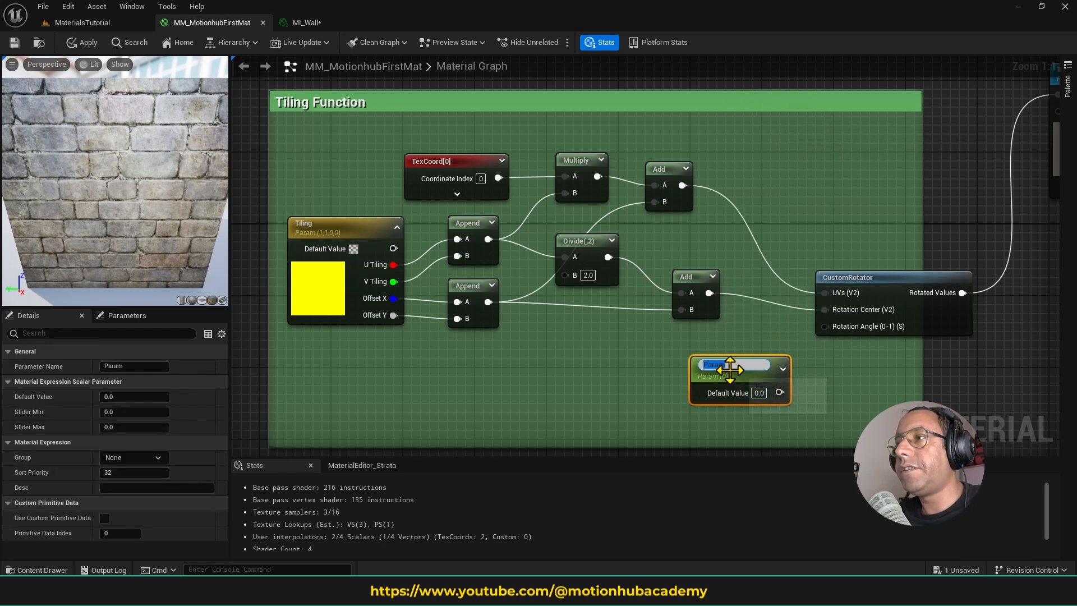
drag(733, 363, 690, 359)
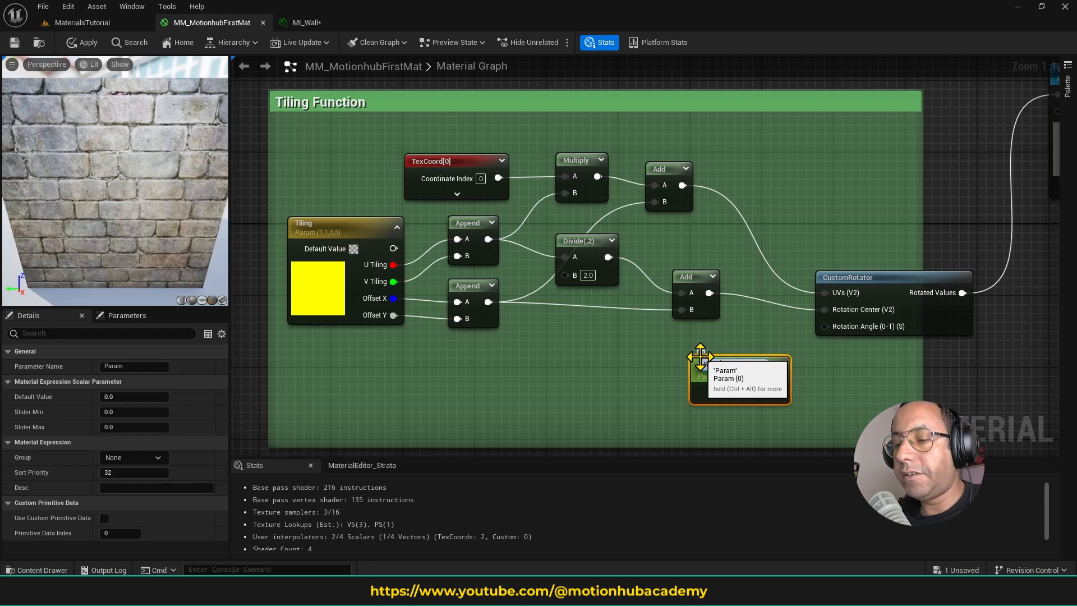
key(Return)
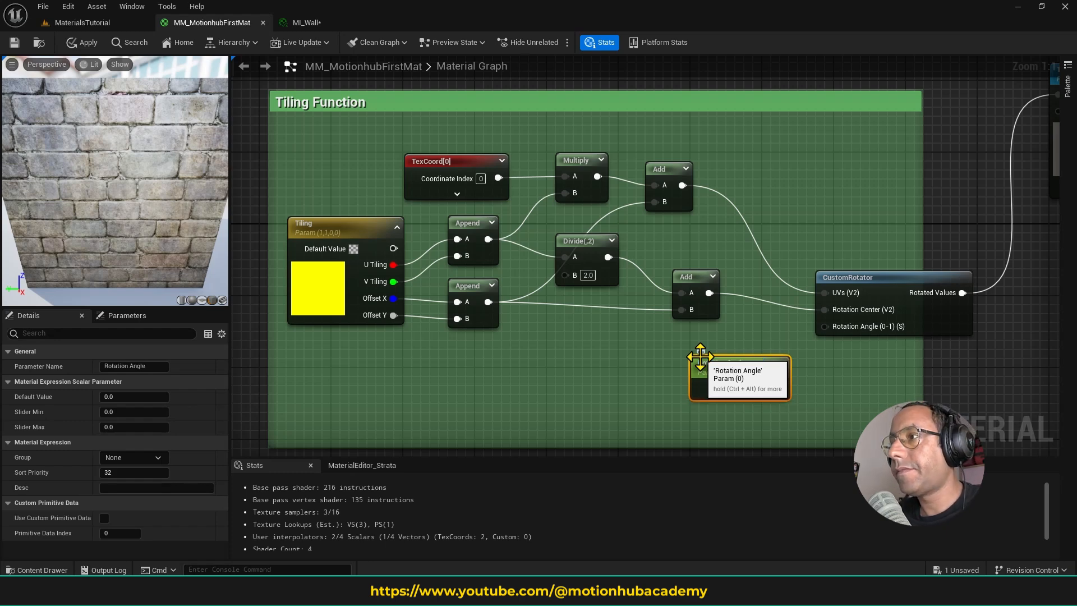
- Connect the Rotation Angle parameter to the CustomRotator's Rotation Angle input and position it just below the lower Add node
drag(782, 388, 835, 326)
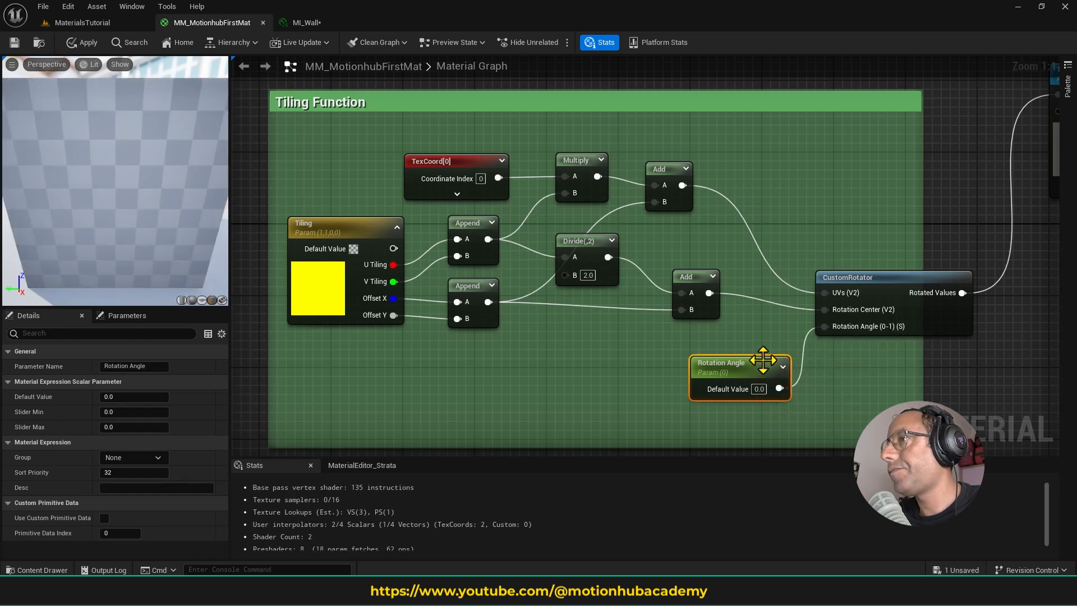
drag(772, 361, 754, 354)
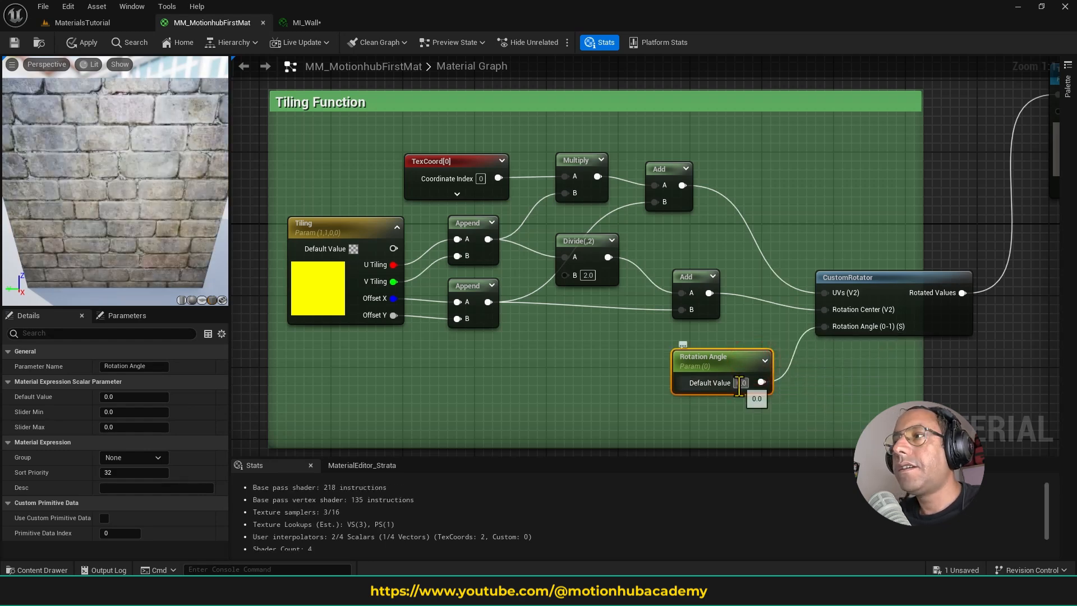
click(742, 383)
text(1)
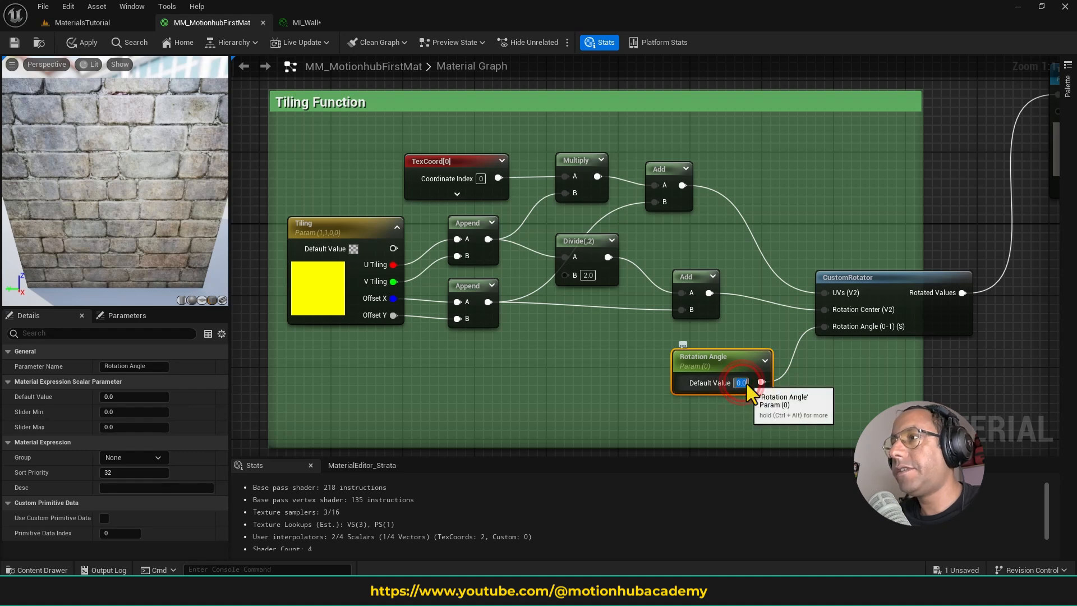
key(Return)
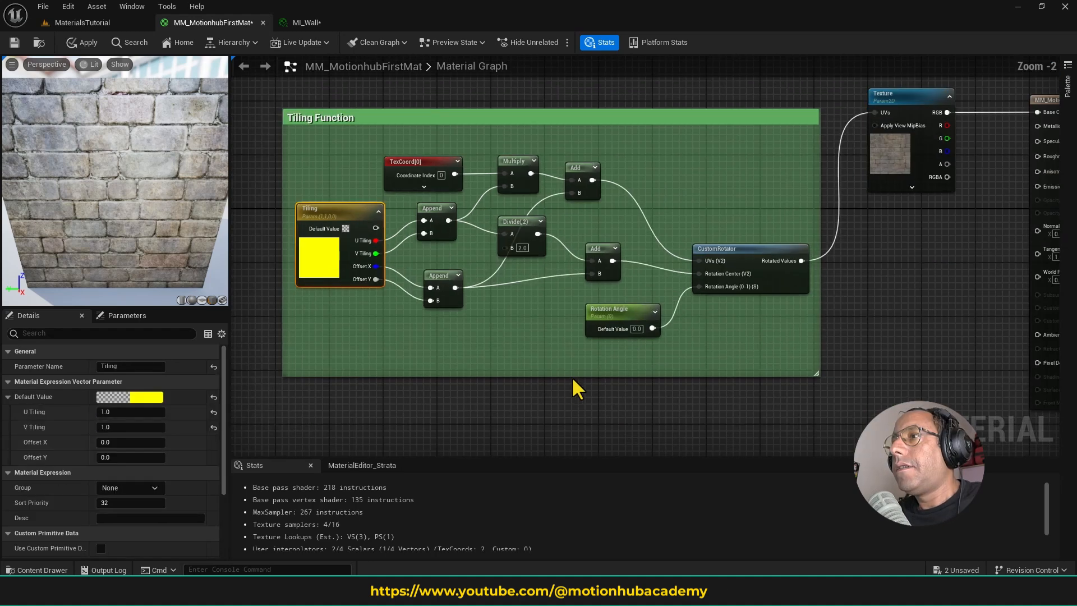
- Apply the master material and place MI_Wall as a floating window beside the brick wall in the MaterialsTutorial level
mouse_move(593, 349)
right_down()
mouse_move(608, 372)
mouse_move(602, 364)
right_up()
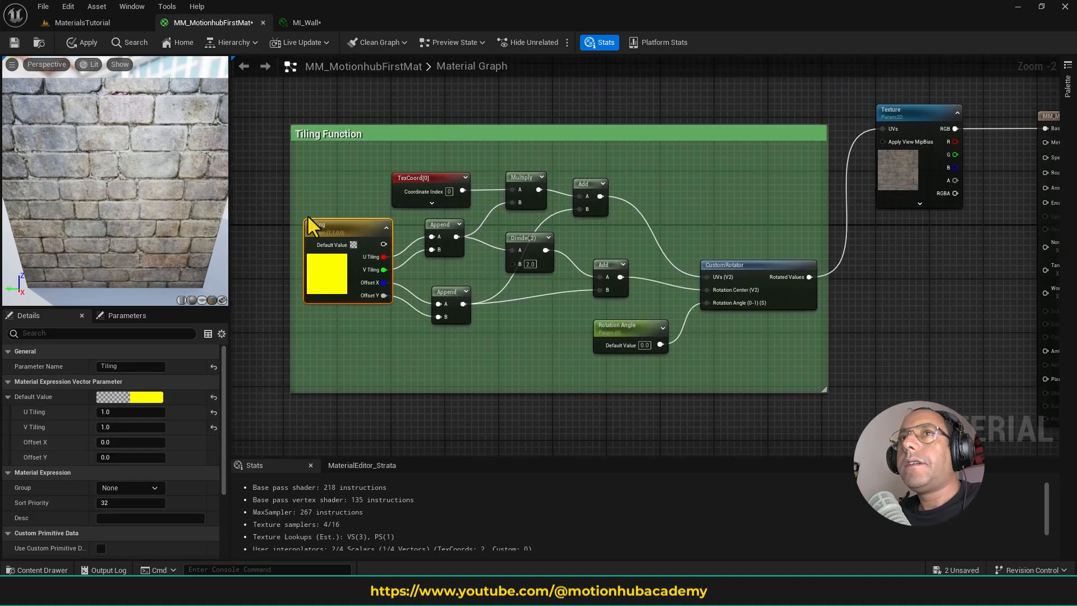
click(82, 43)
click(101, 21)
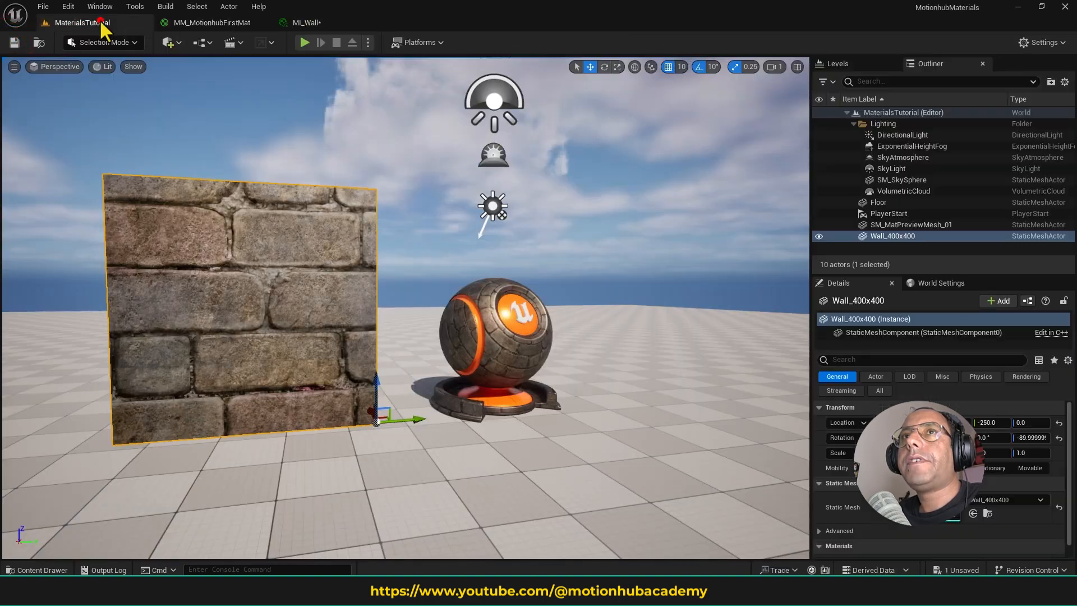
click(327, 25)
click(95, 21)
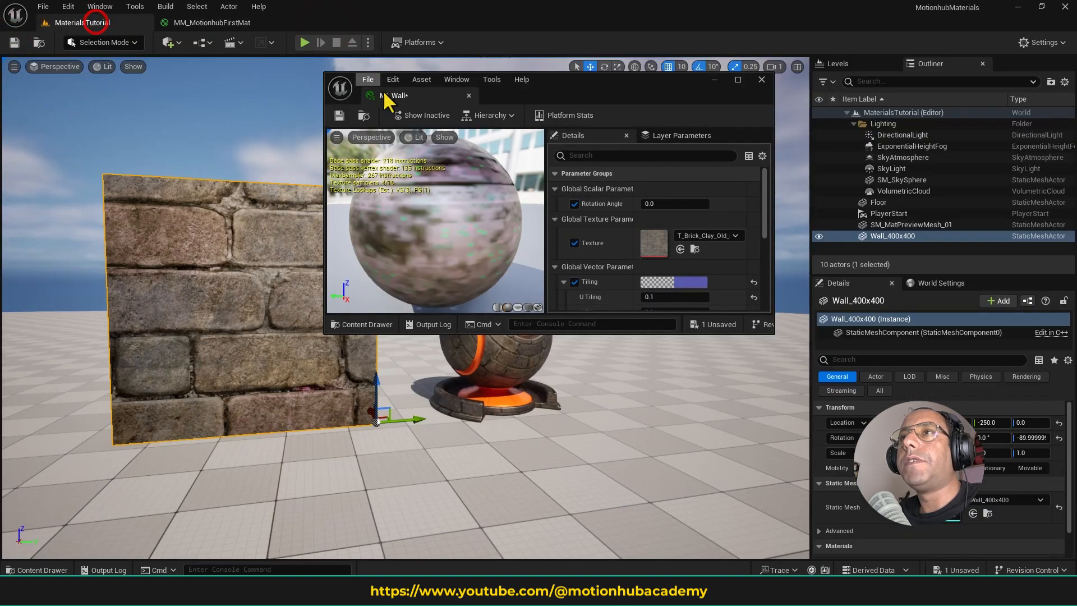
drag(614, 104, 706, 165)
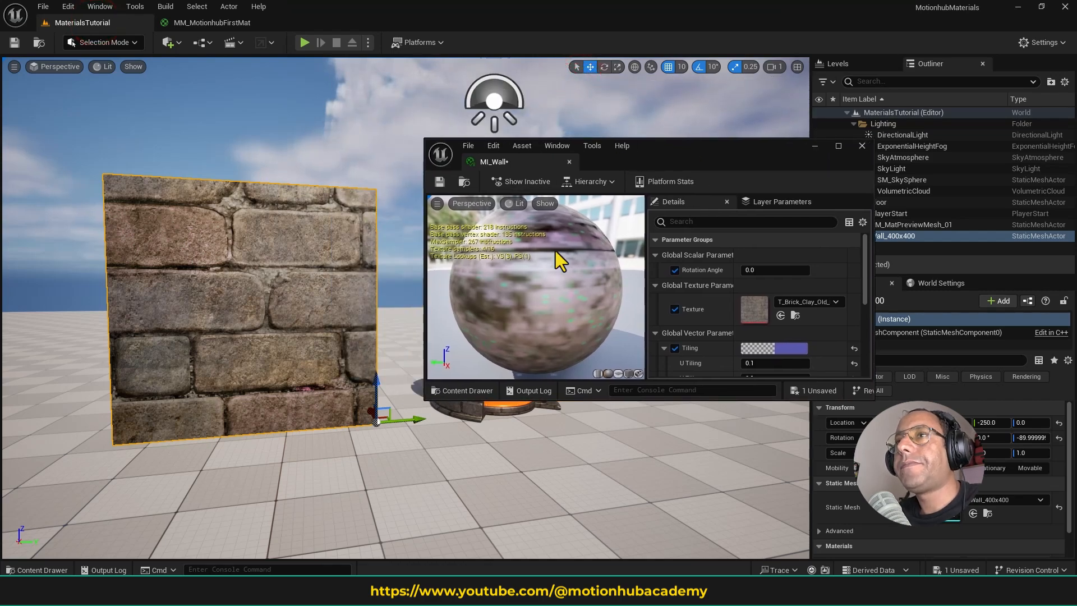
- Enable the Rotation Angle override in MI_Wall and set it to about 0.312
click(675, 270)
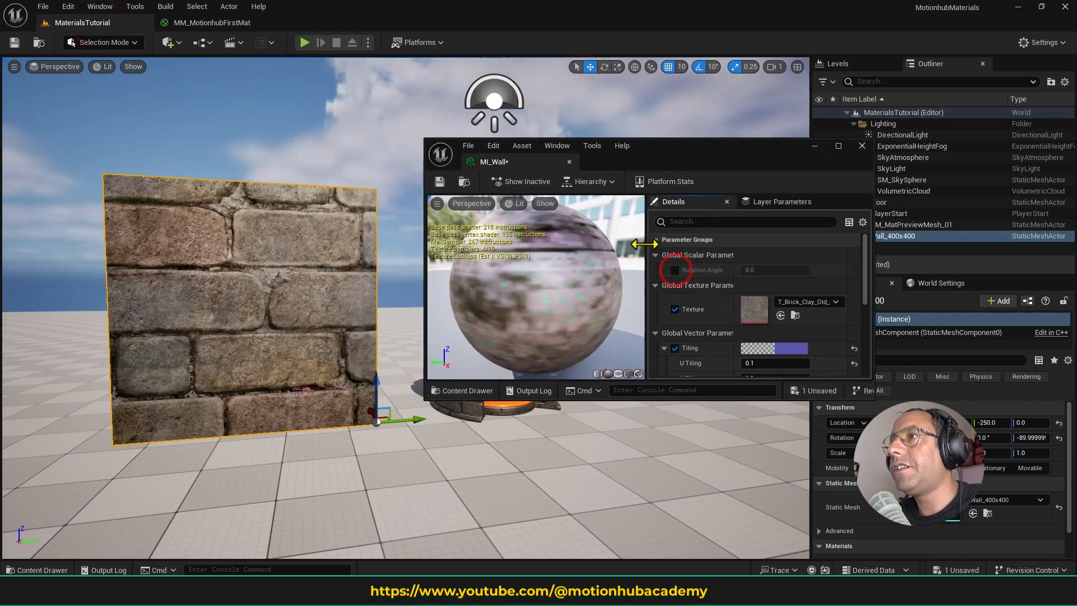
click(676, 268)
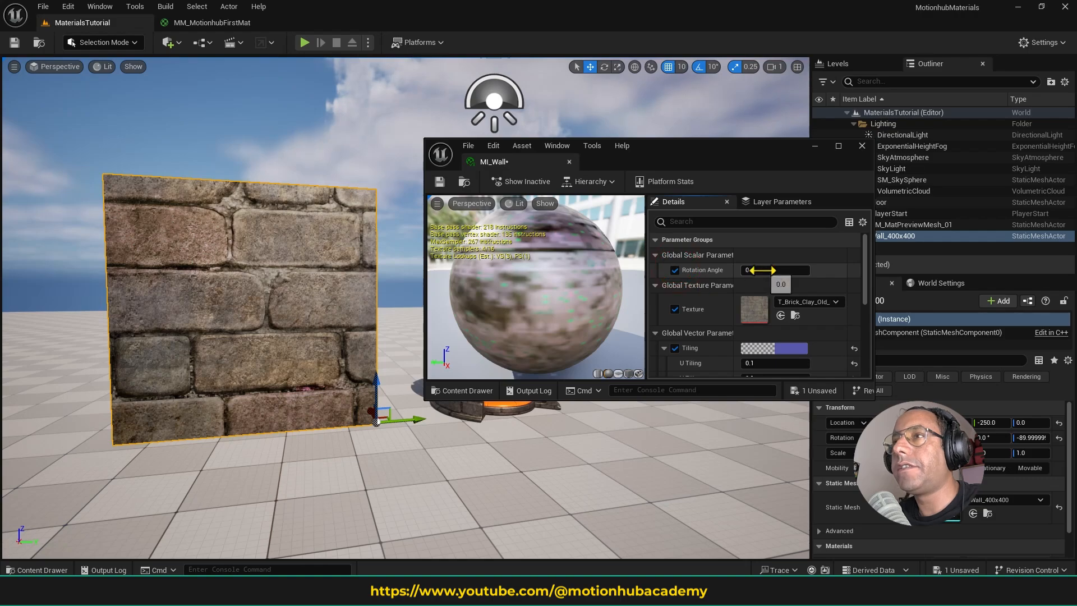
mouse_move(762, 270)
mouse_down()
mouse_move(778, 270)
mouse_move(769, 270)
mouse_up()
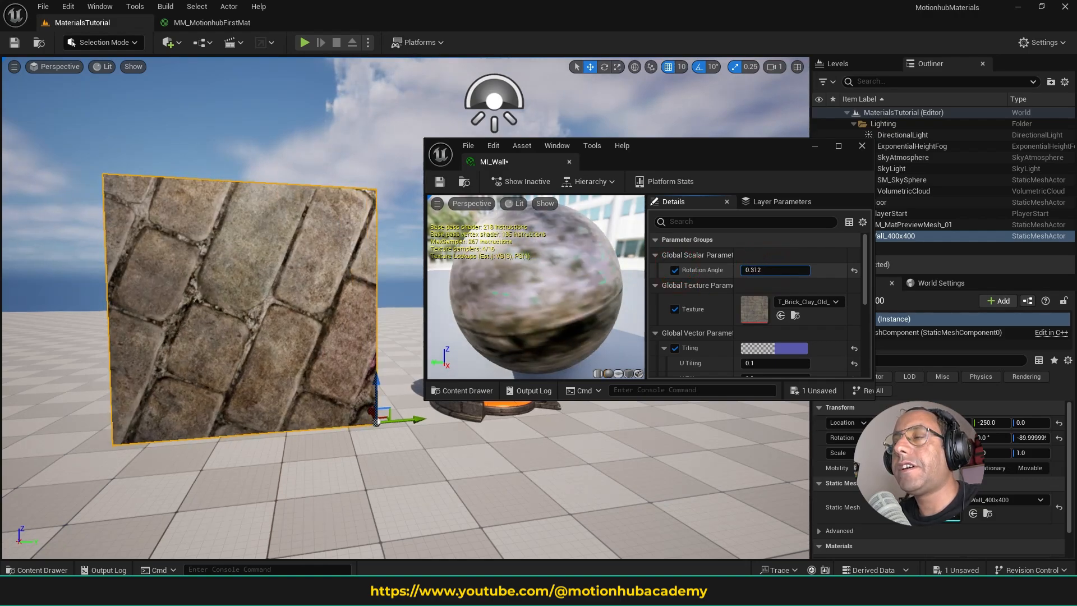
- Set MI_Wall's Tiling to about U -0.444, V 0.492, Offset X 1.069 and Offset Y 0.456
scroll(722, 293, down, 4)
drag(746, 304, 749, 274)
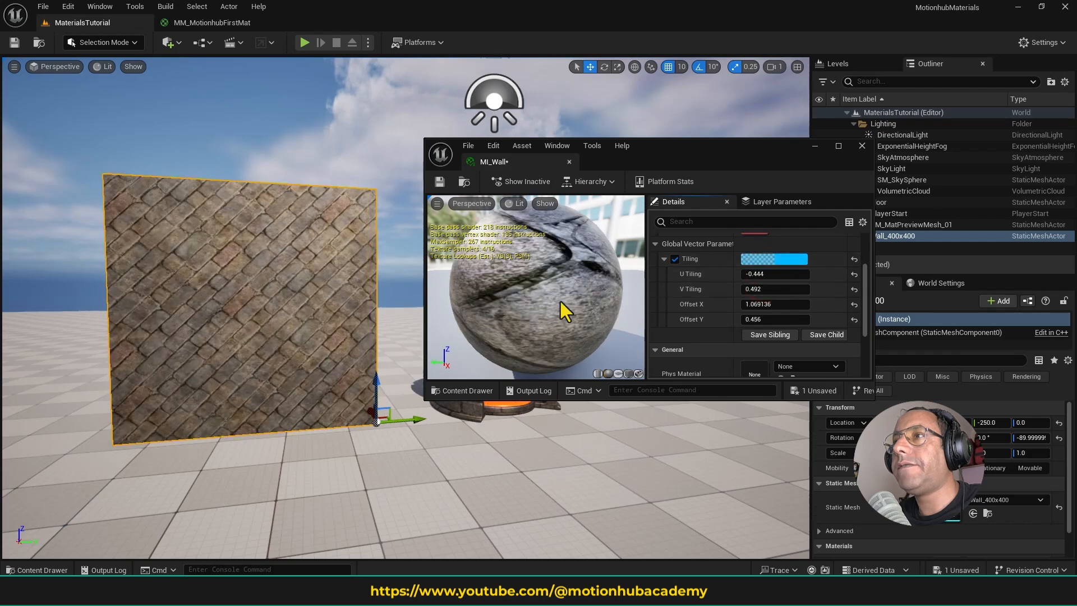
scroll(699, 291, up, 1)
- Dock MI_Wall back beside the master material and return to the MM_MotionhubFirstMat graph
click(212, 21)
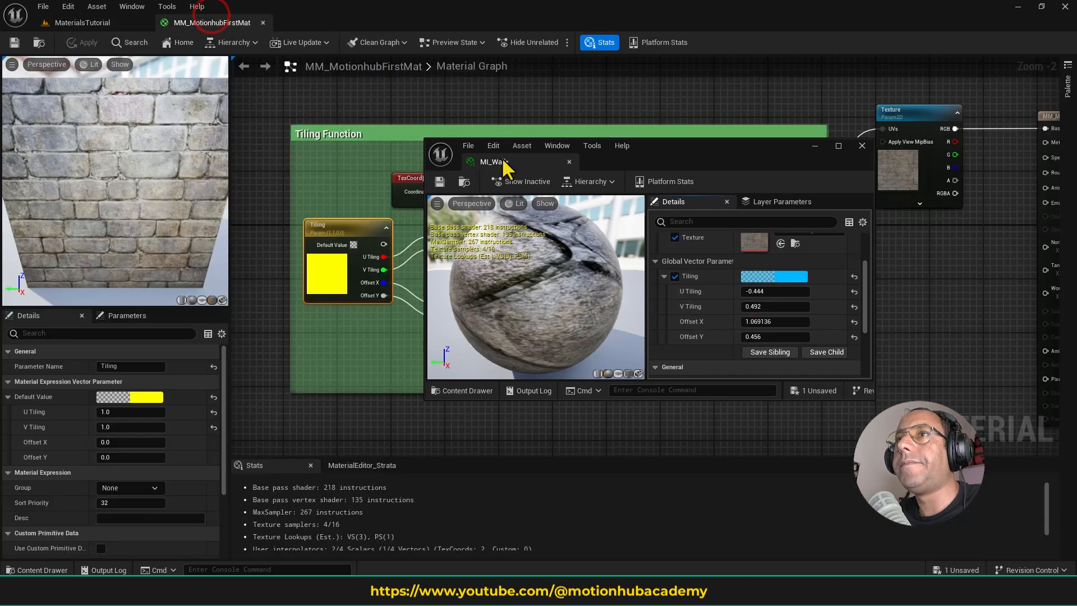
drag(504, 162, 255, 23)
click(235, 22)
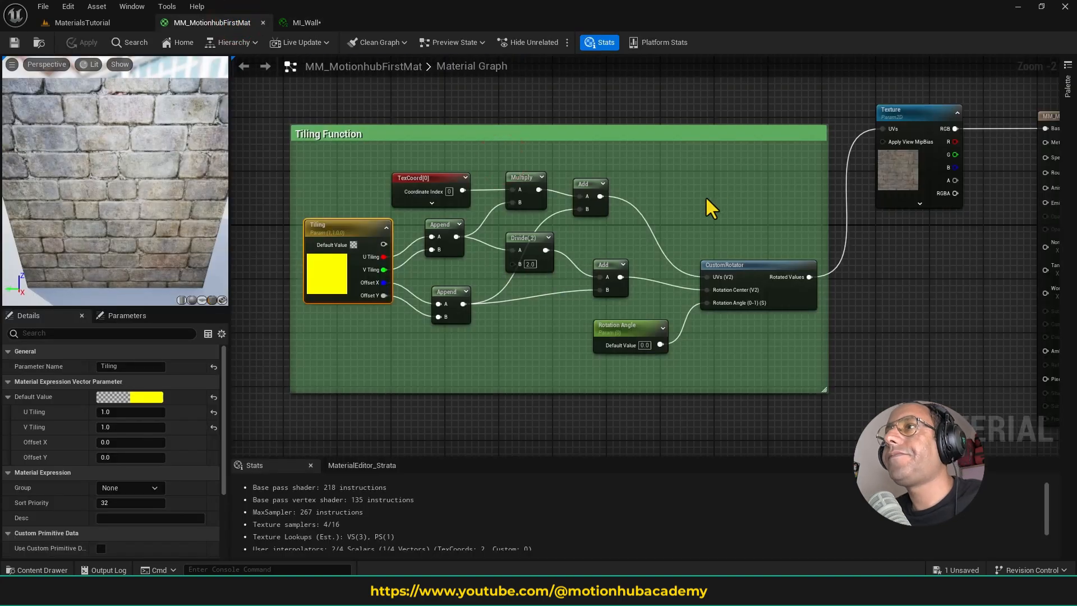
- Move the Tiling Function comment group with its nodes slightly higher and farther from the Texture node in the material graph
scroll(709, 211, down, 2)
scroll(714, 219, up, 1)
scroll(841, 178, down, 2)
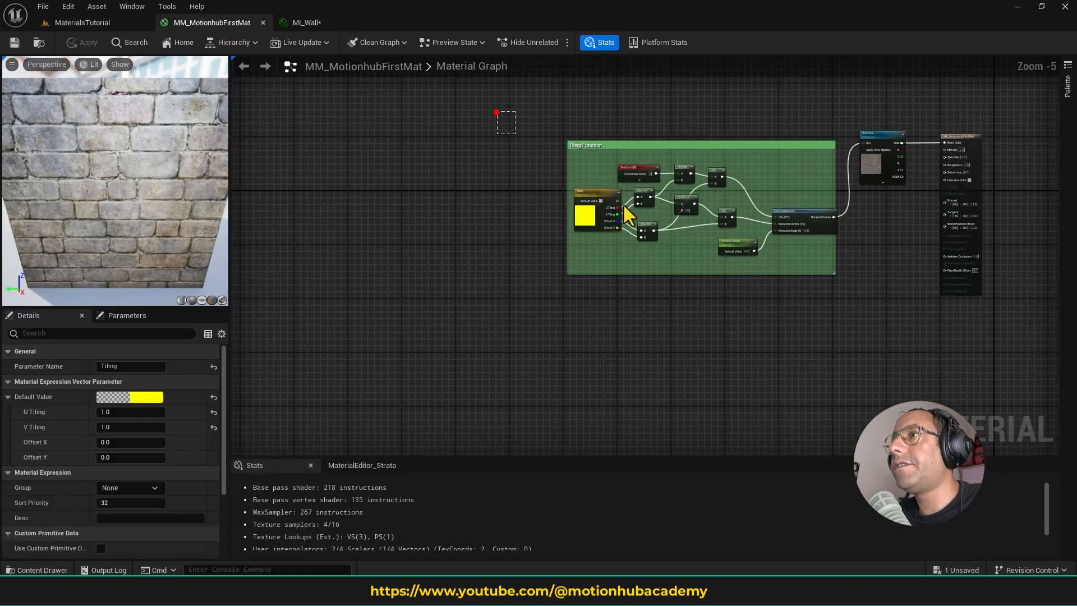
drag(628, 216, 802, 197)
drag(804, 145, 777, 102)
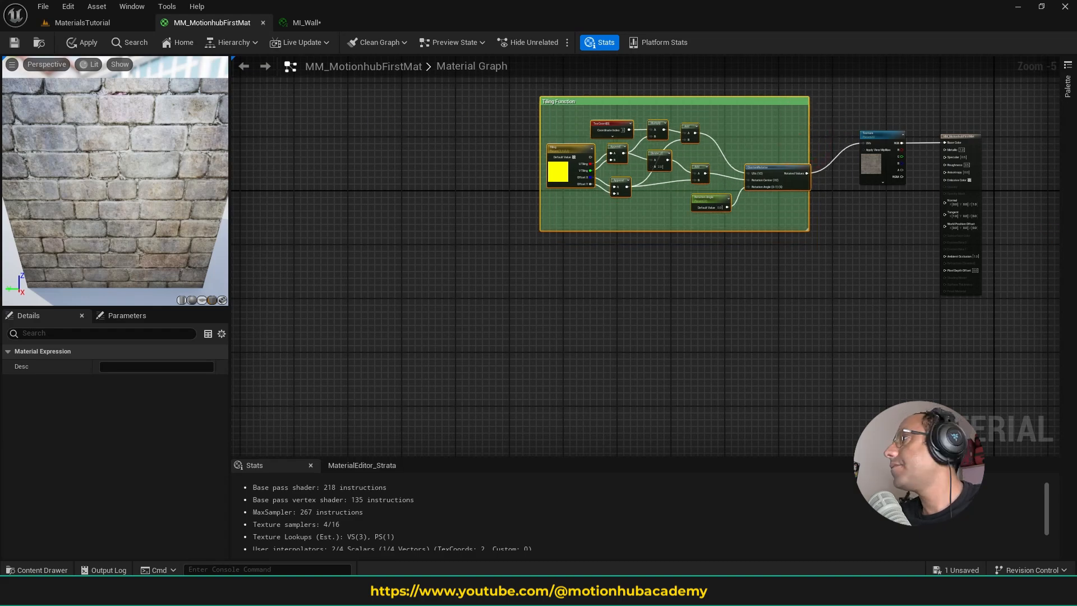
right_drag(881, 157, 857, 130)
click(321, 131)
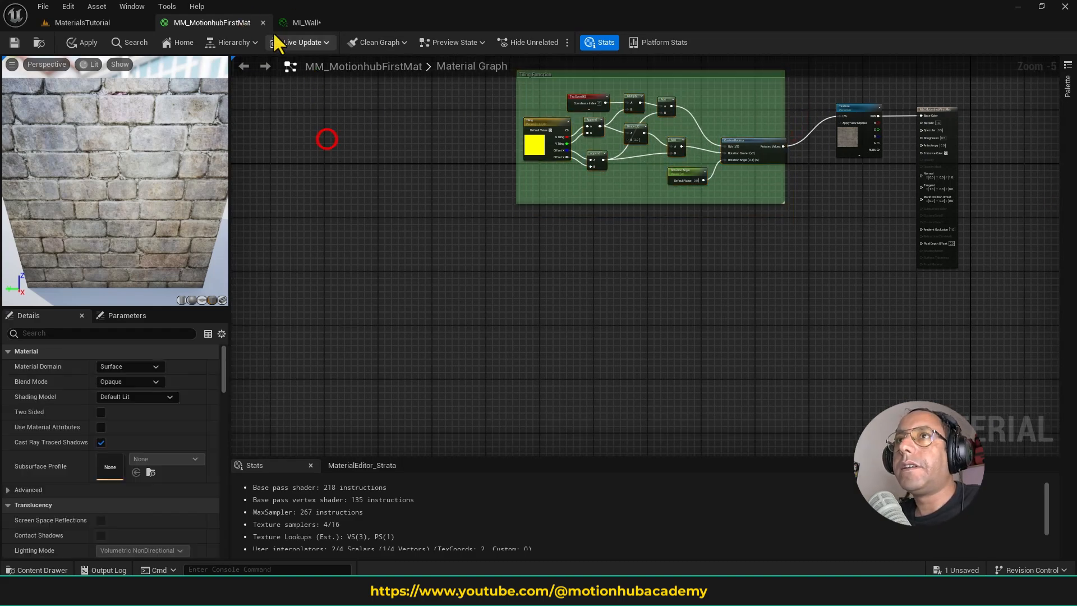
- Close the MI_Wall and MM_MotionhubFirstMat editors and save both modified assets
click(312, 23)
click(383, 22)
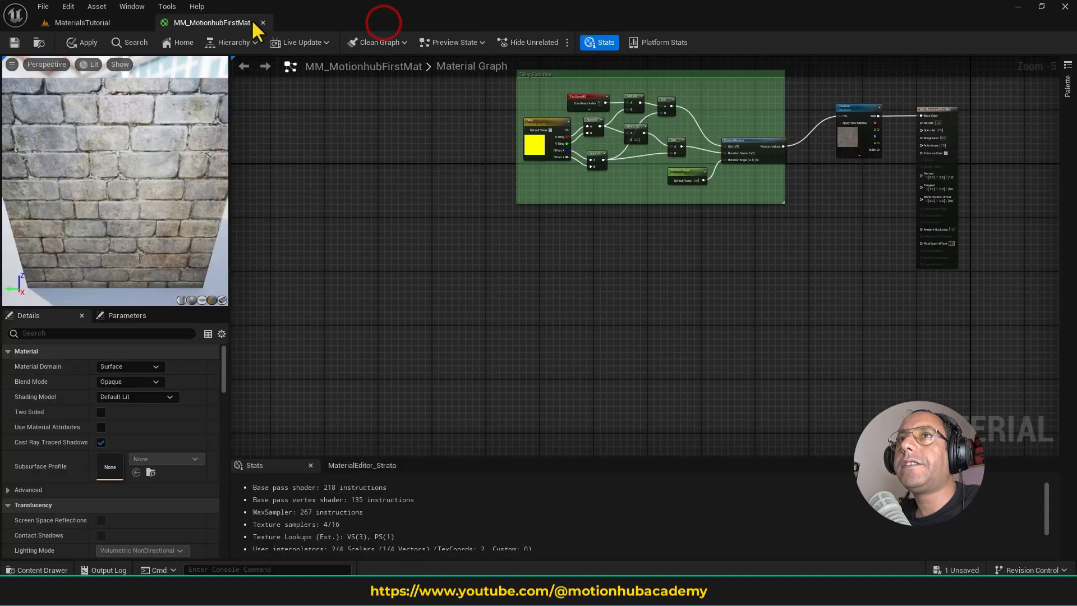
click(263, 23)
click(573, 320)
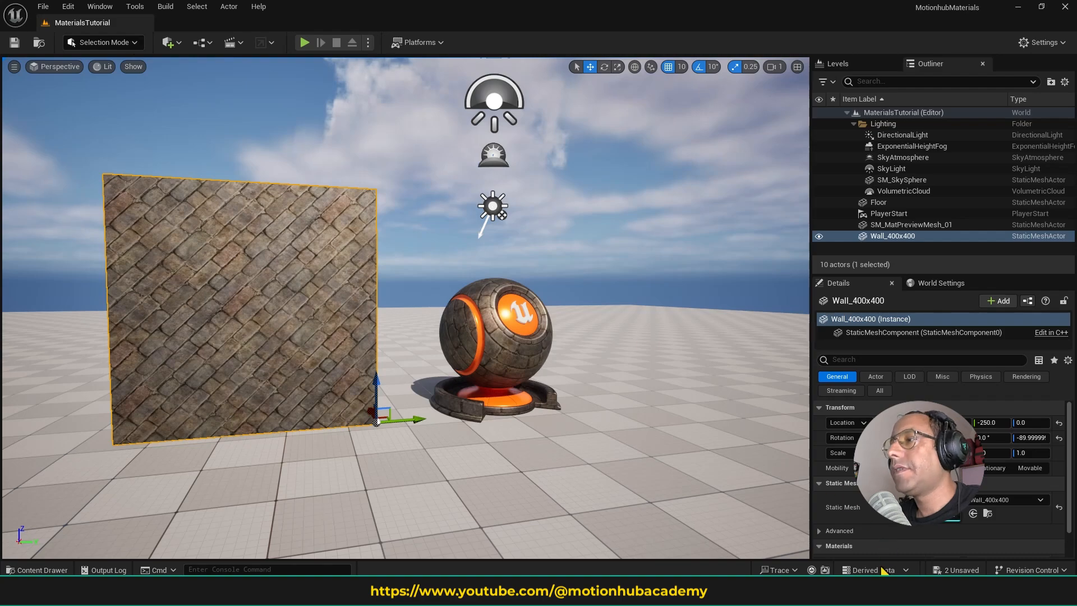
click(964, 570)
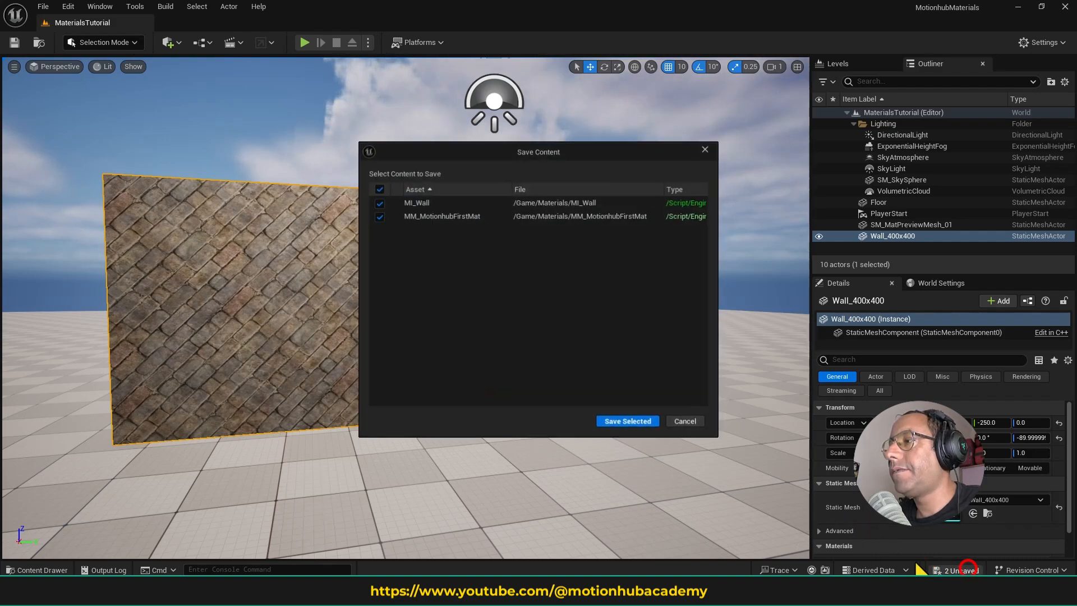
click(622, 422)
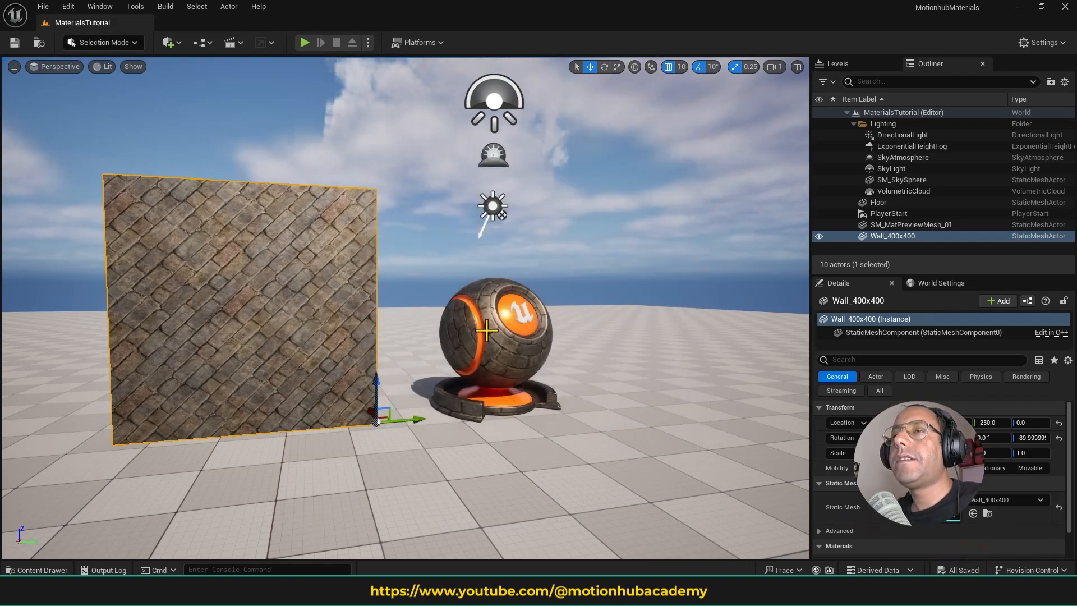
- Create a new material asset in the Content/Materials folder
right_drag(486, 331, 486, 357)
scroll(486, 331, down, 4)
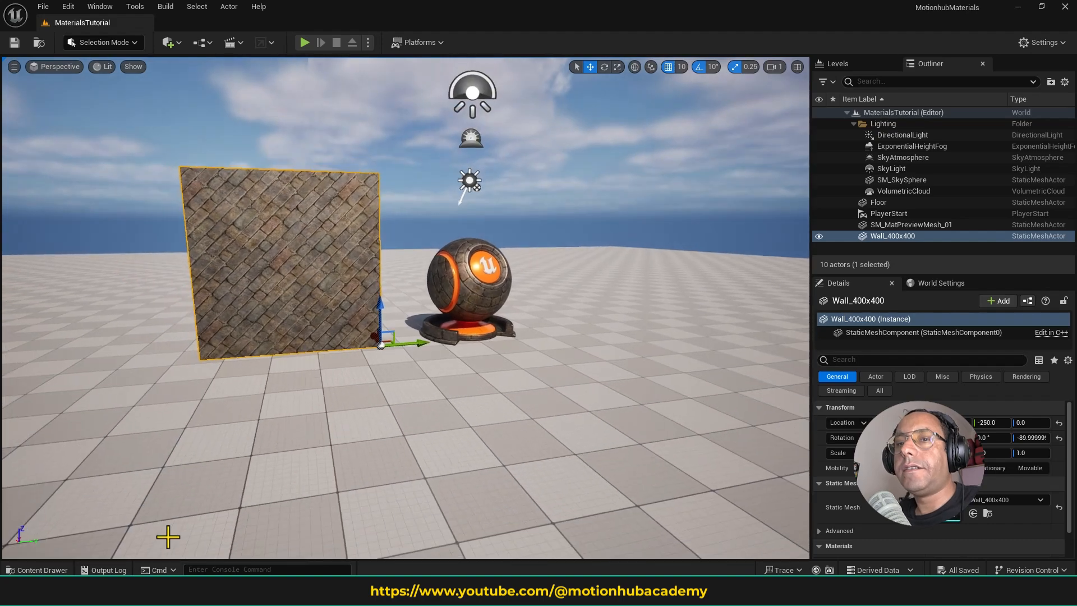
click(58, 568)
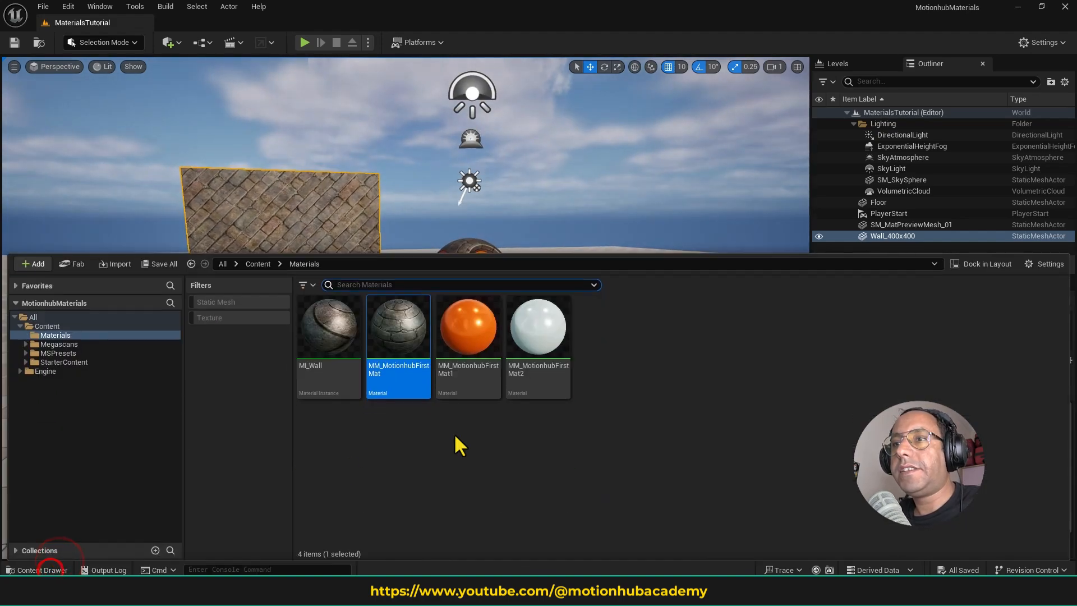
right_click(614, 324)
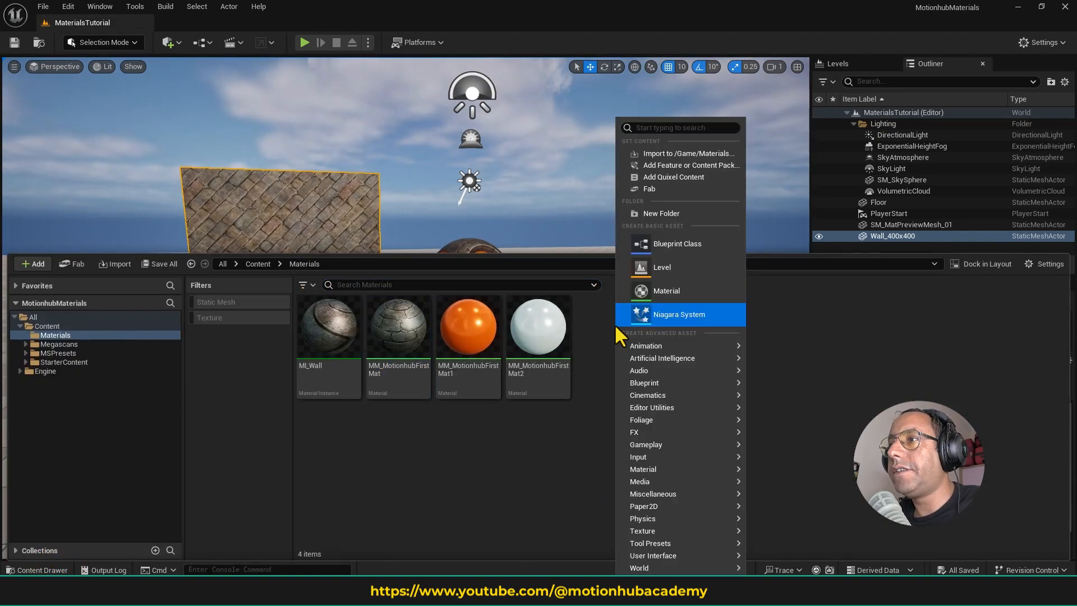
click(673, 290)
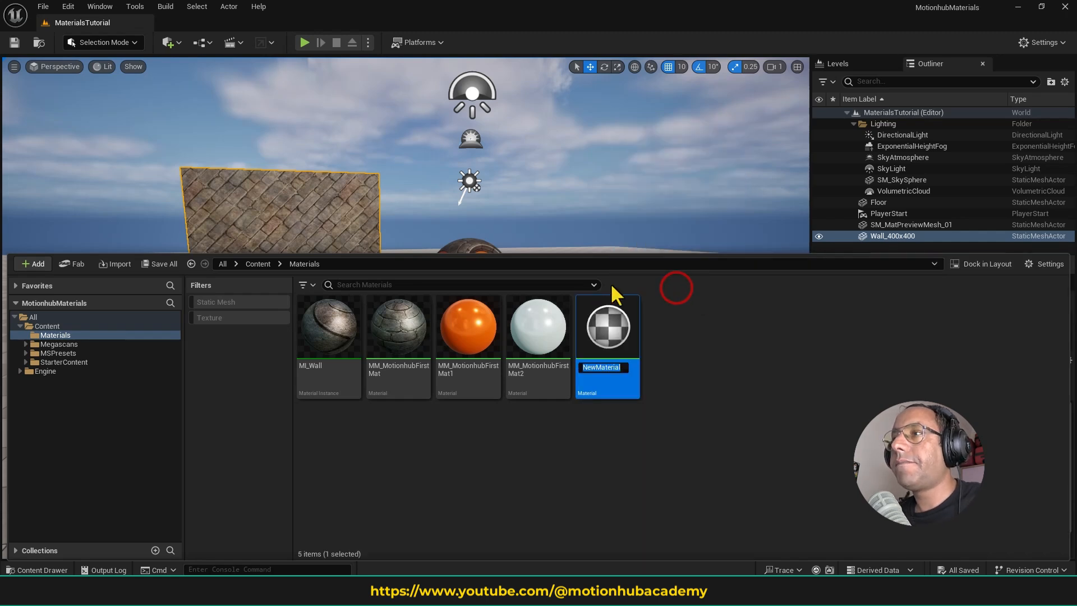
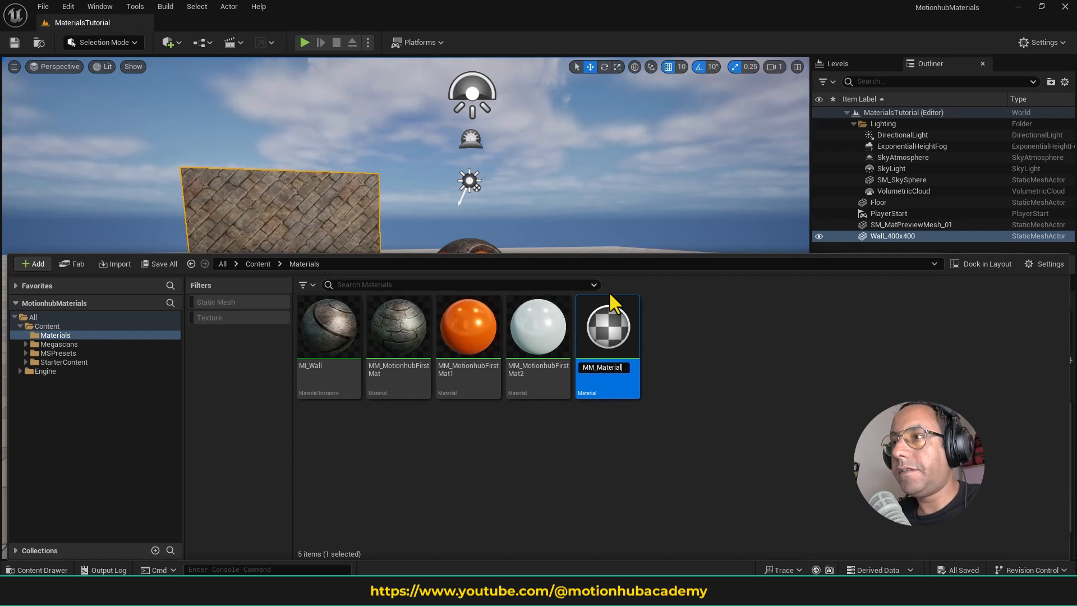
- Name the new material MM_Material02 and open it in the material editor
key(Return)
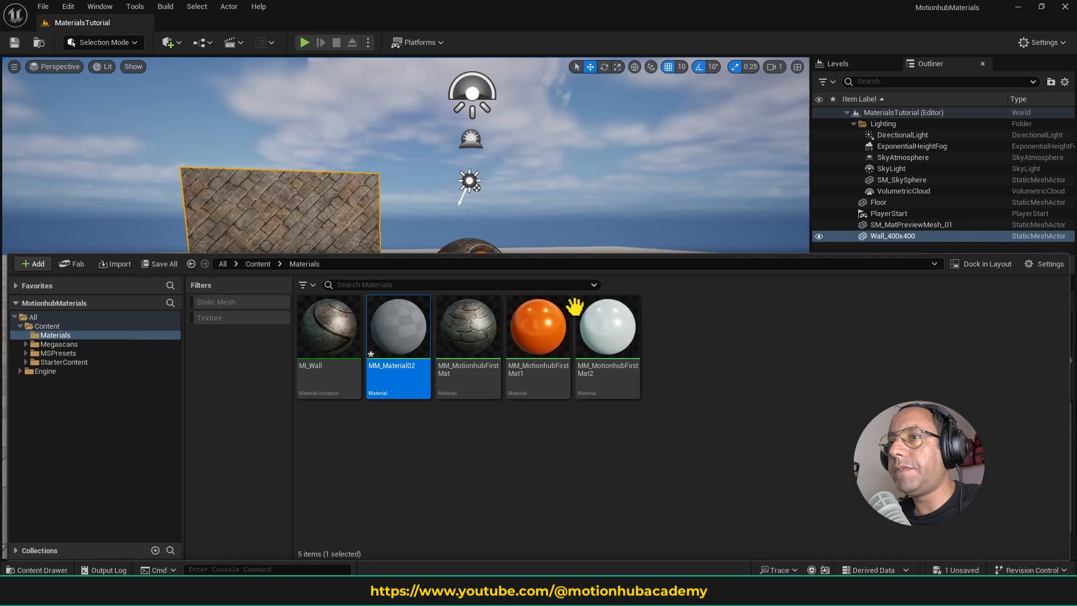
click(413, 340)
double_click(414, 338)
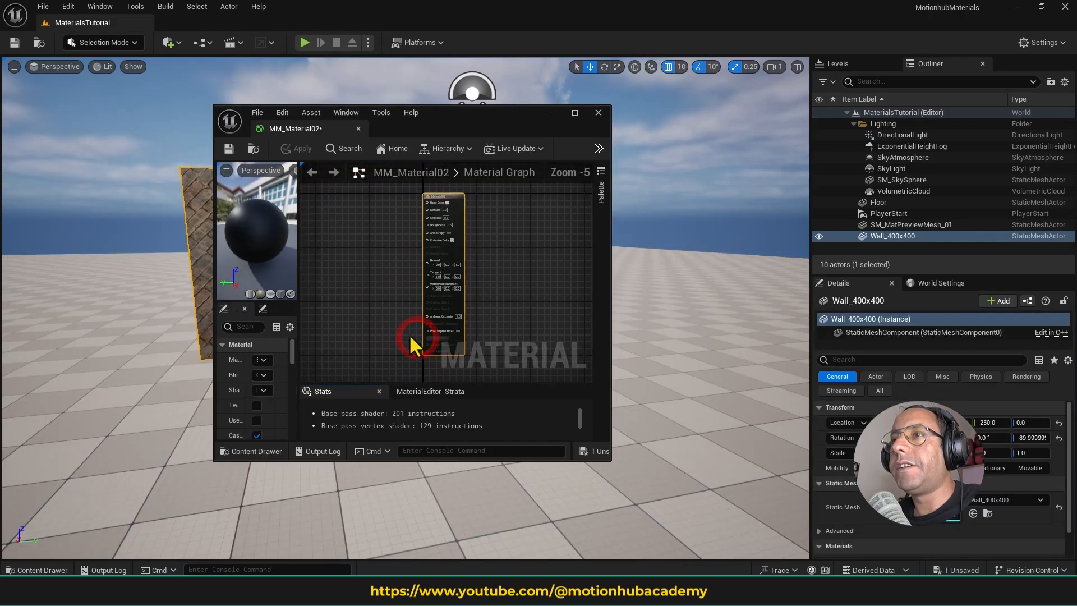
- Dock the MM_Material02 editor beside the MaterialsTutorial level and frame its result node in the graph
click(578, 114)
drag(301, 6, 298, 79)
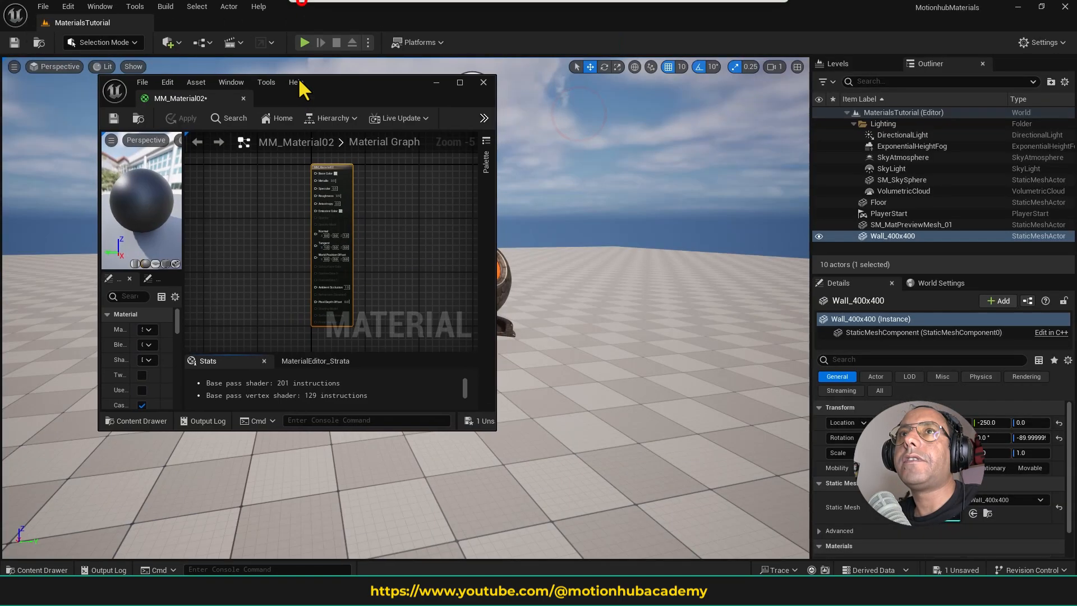
drag(190, 100, 209, 27)
right_drag(479, 141, 671, 241)
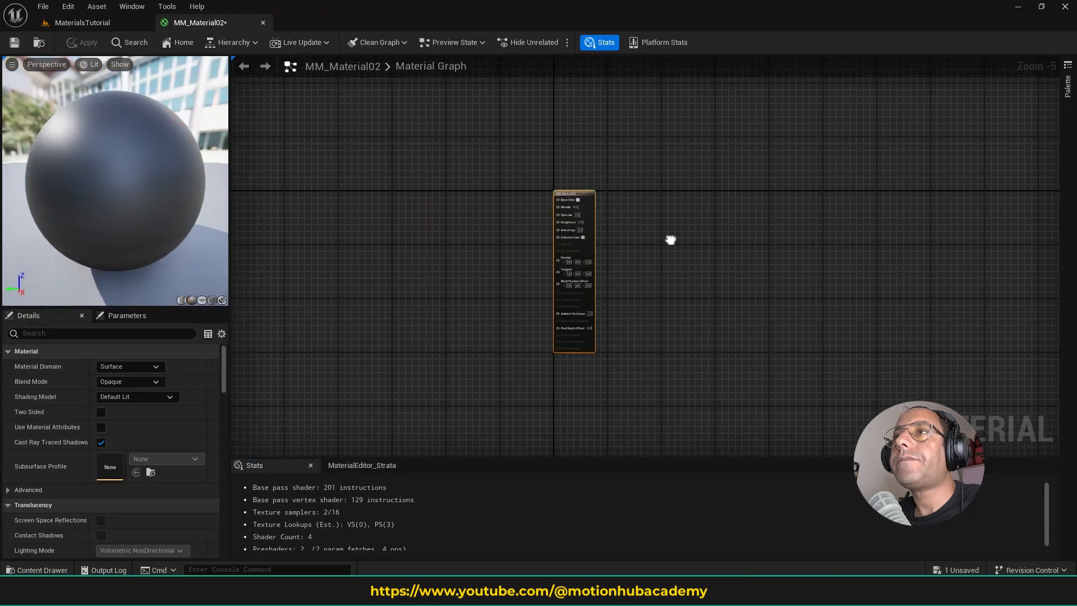
scroll(624, 246, up, 4)
right_drag(575, 243, 772, 253)
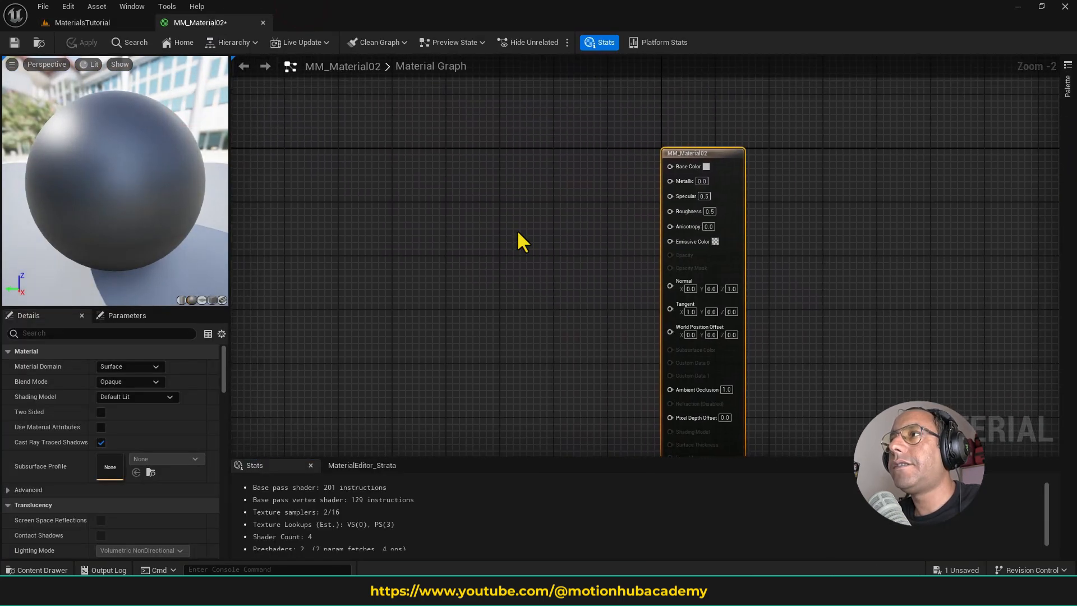
- Add a Constant3Vector node to the material graph, connect it to Base Color and align it near that input
click(478, 221)
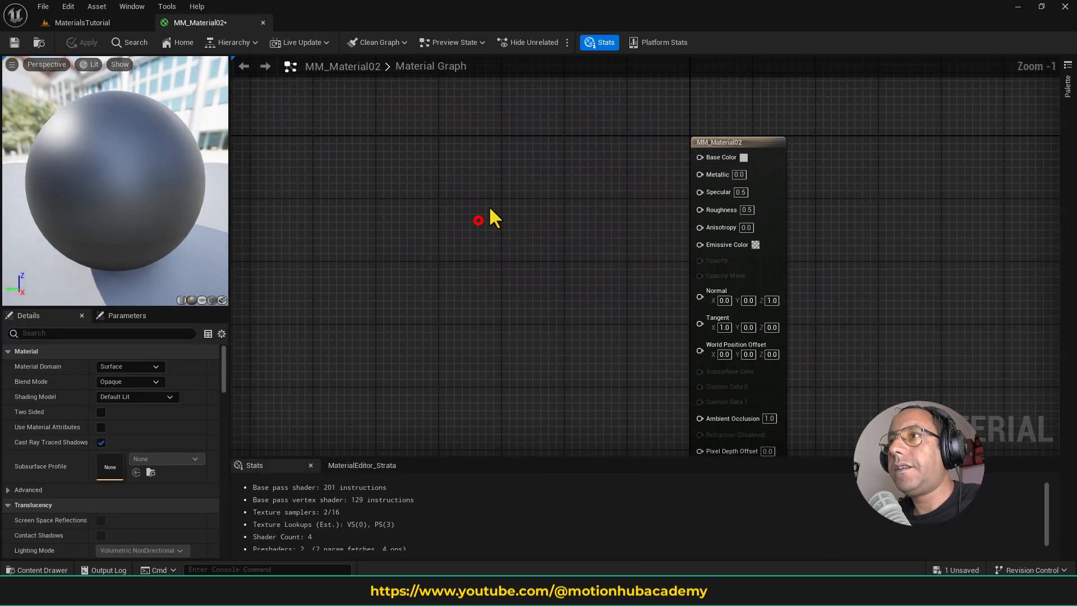
click(484, 177)
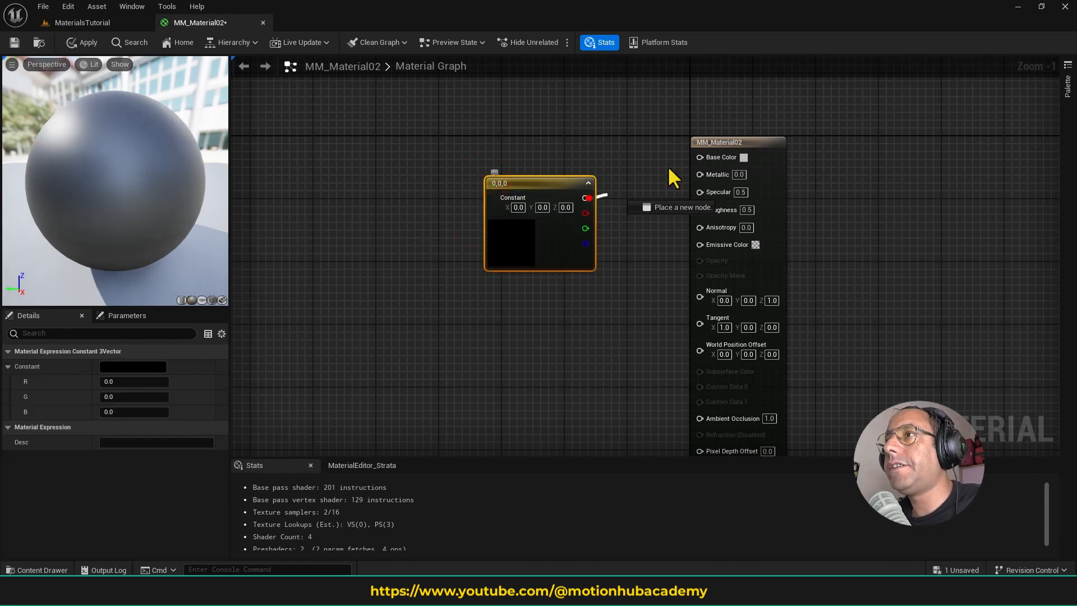
drag(585, 198, 718, 165)
drag(522, 234, 521, 210)
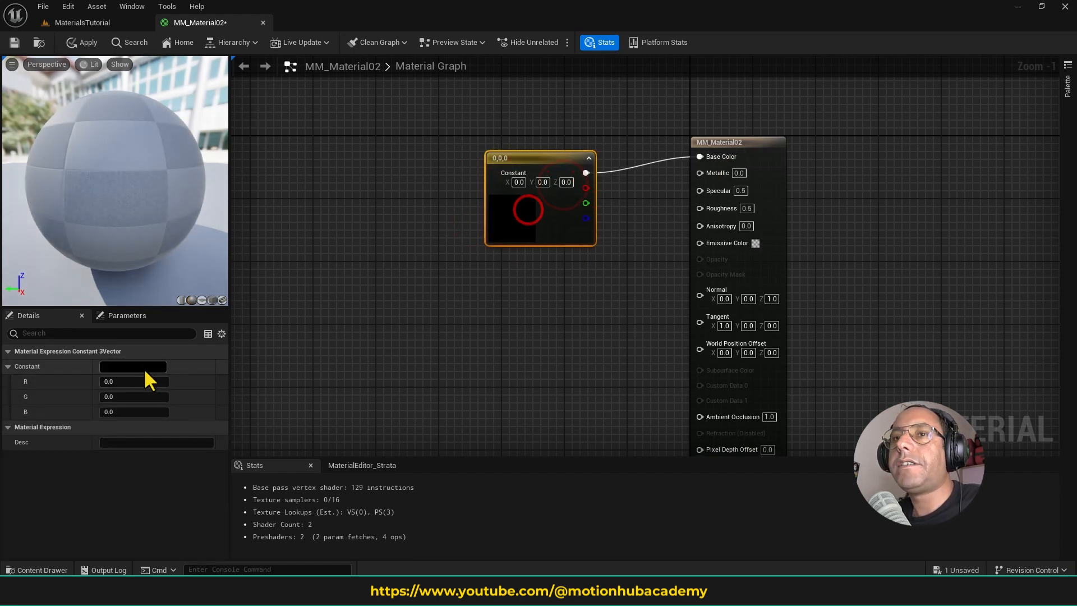
- Set the Constant3Vector colour to light blue with R 0.179725, G 0.321421 and B 1.0
click(144, 368)
mouse_move(227, 386)
mouse_down()
mouse_move(252, 392)
mouse_move(179, 414)
mouse_up()
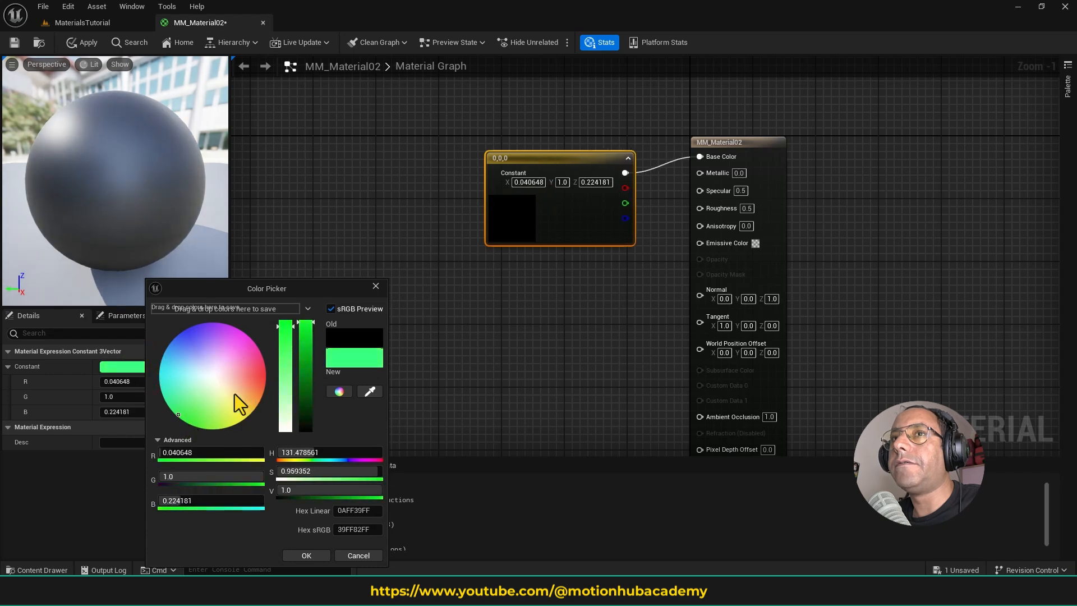
drag(195, 370, 188, 346)
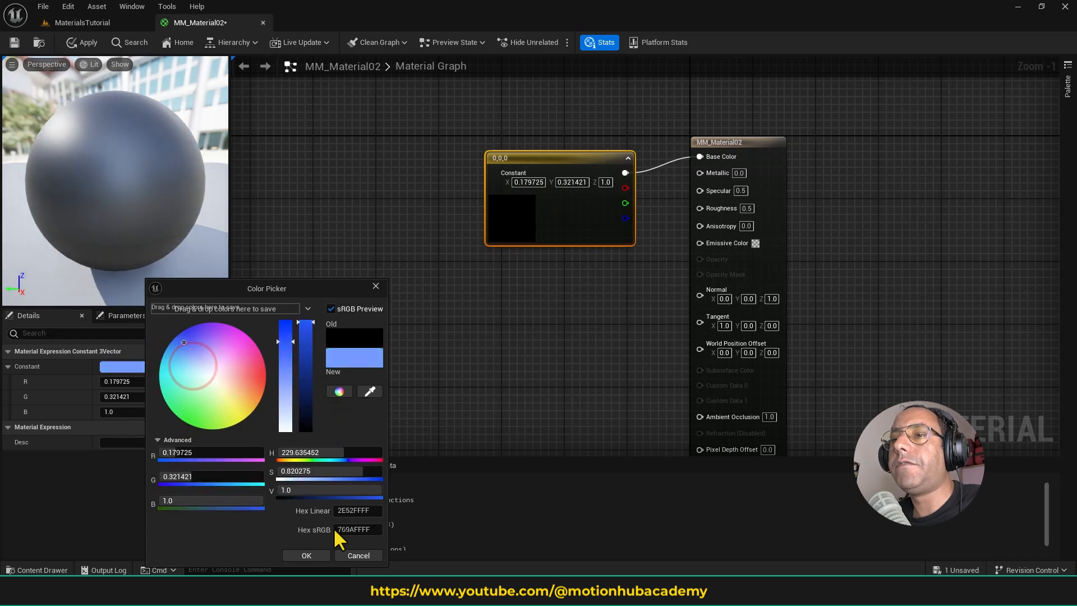
click(312, 555)
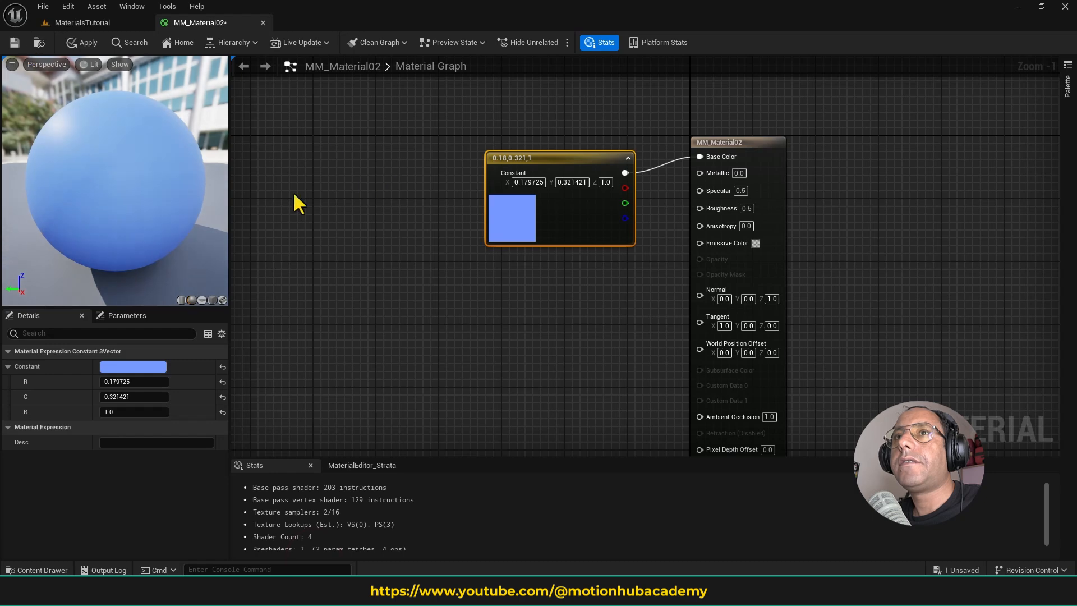
- Select the material result node and examine its general material properties, both with the node selected and with nothing selected
mouse_move(370, 284)
right_down()
mouse_move(420, 256)
mouse_move(364, 275)
right_up()
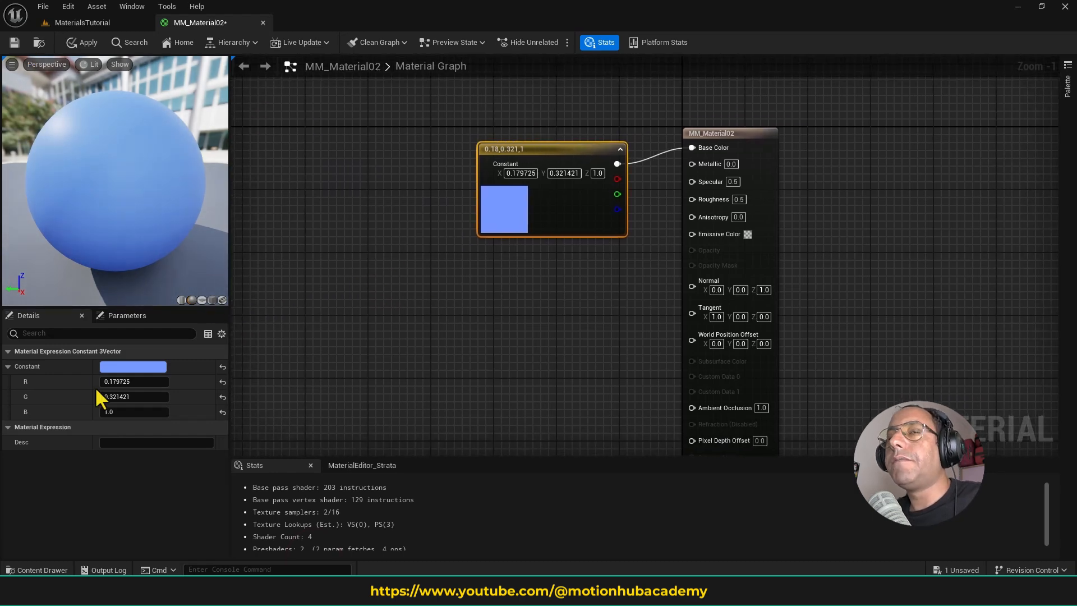
click(733, 137)
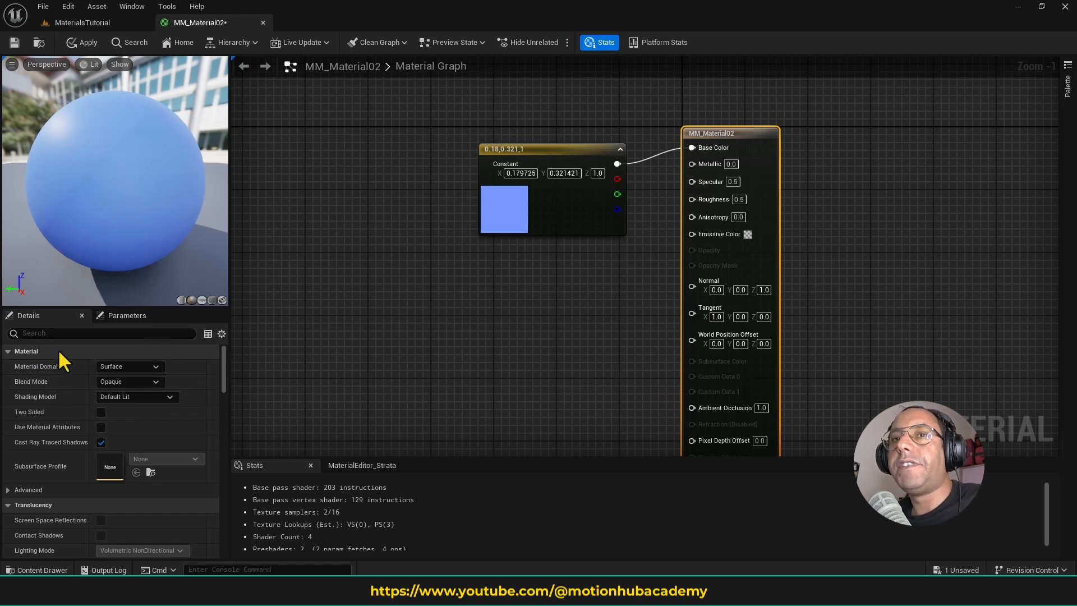
click(601, 280)
click(362, 265)
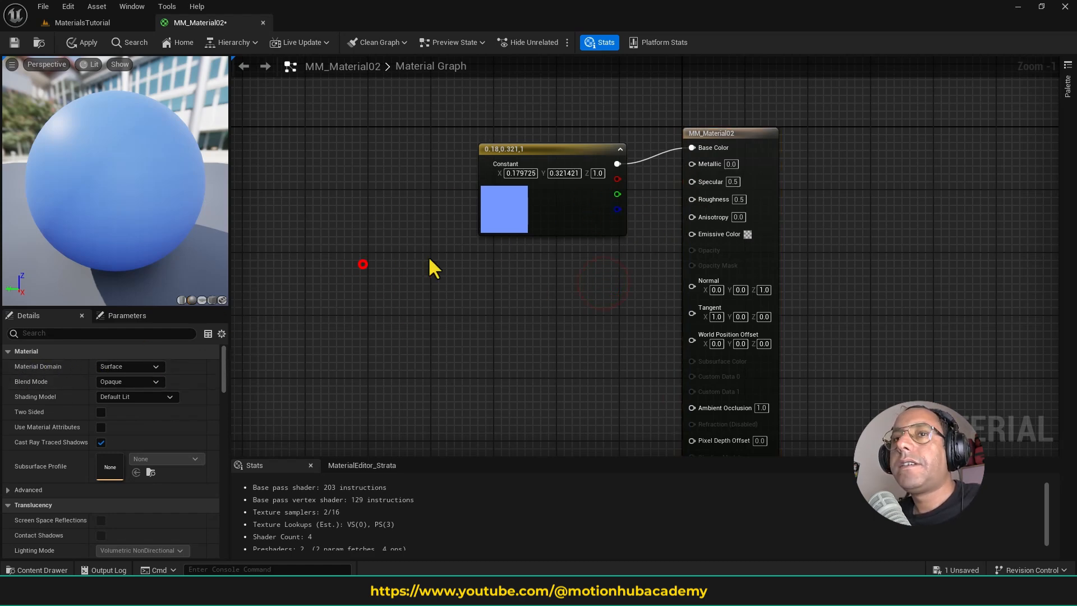
click(738, 140)
click(592, 283)
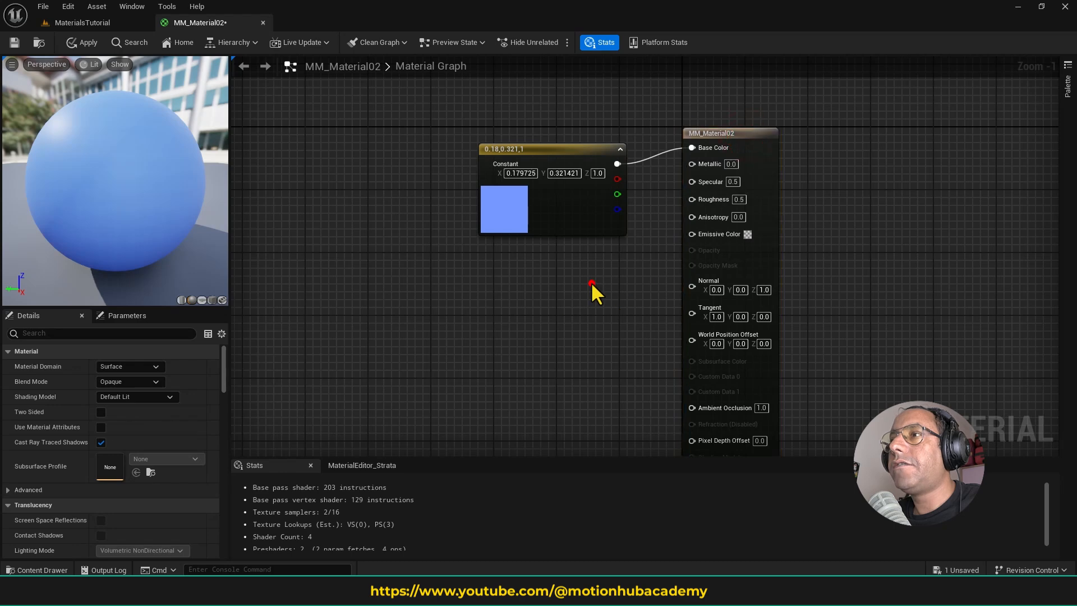
right_drag(883, 205, 864, 150)
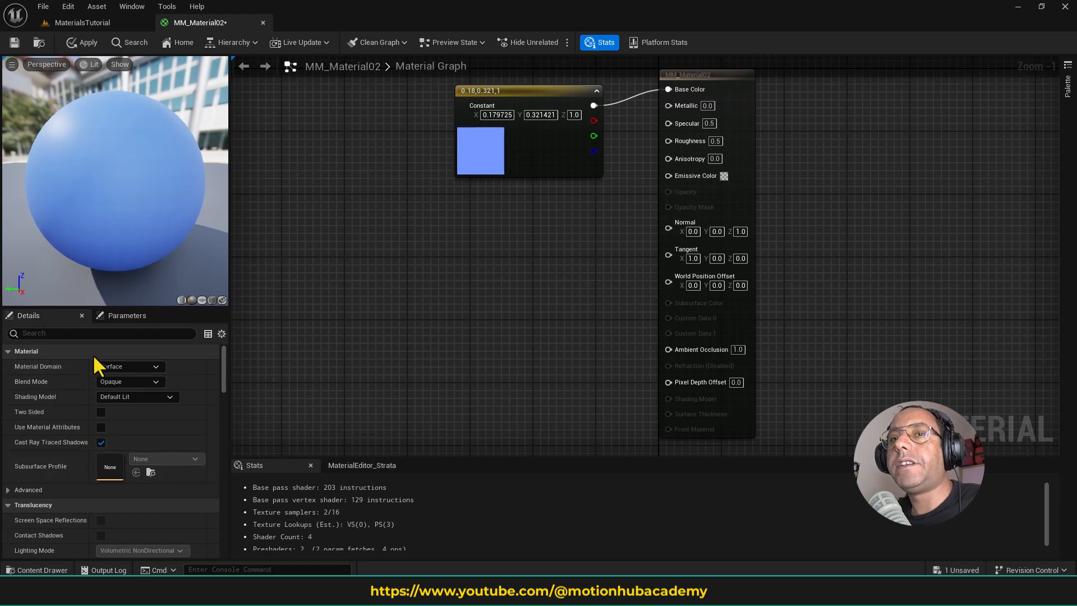
mouse_move(223, 372)
mouse_down()
mouse_move(215, 523)
mouse_move(227, 352)
mouse_up()
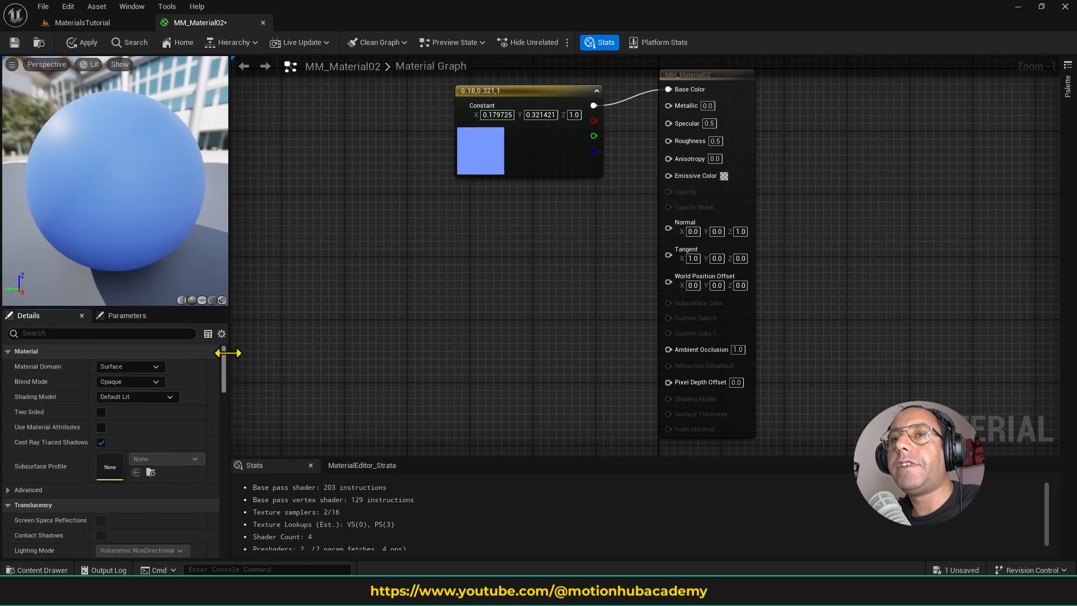
right_drag(544, 234, 644, 310)
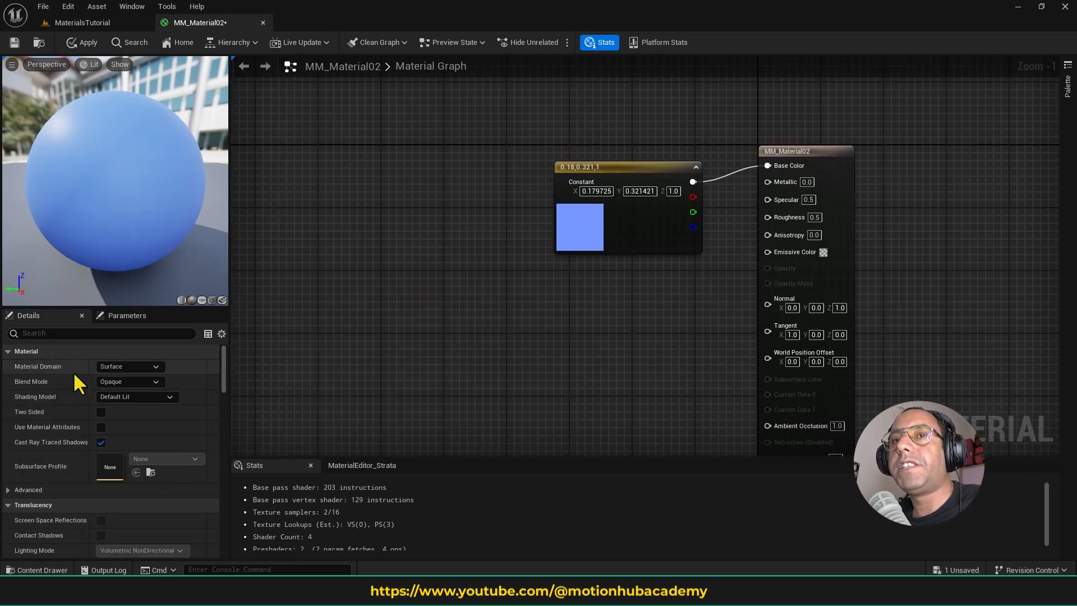
- Review the available Material Domain and Blend Mode options without changing either setting
click(147, 366)
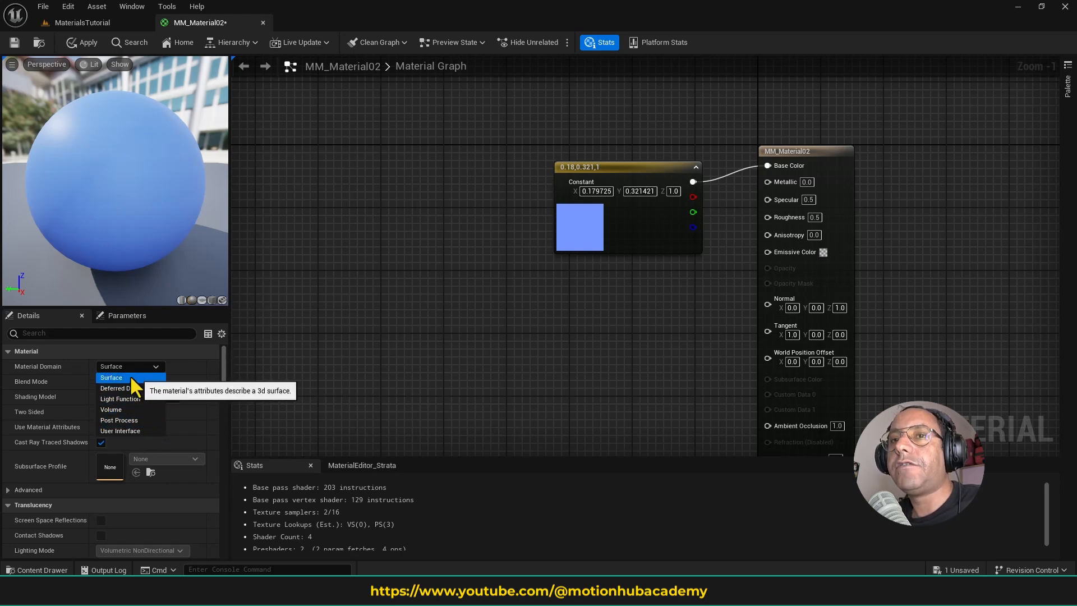
click(80, 365)
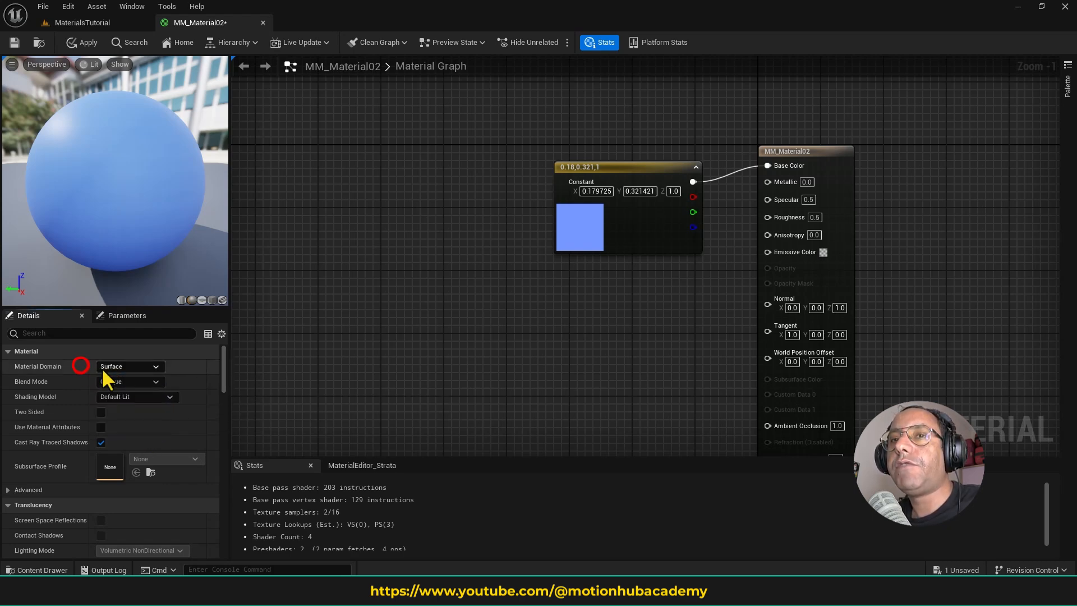
click(137, 365)
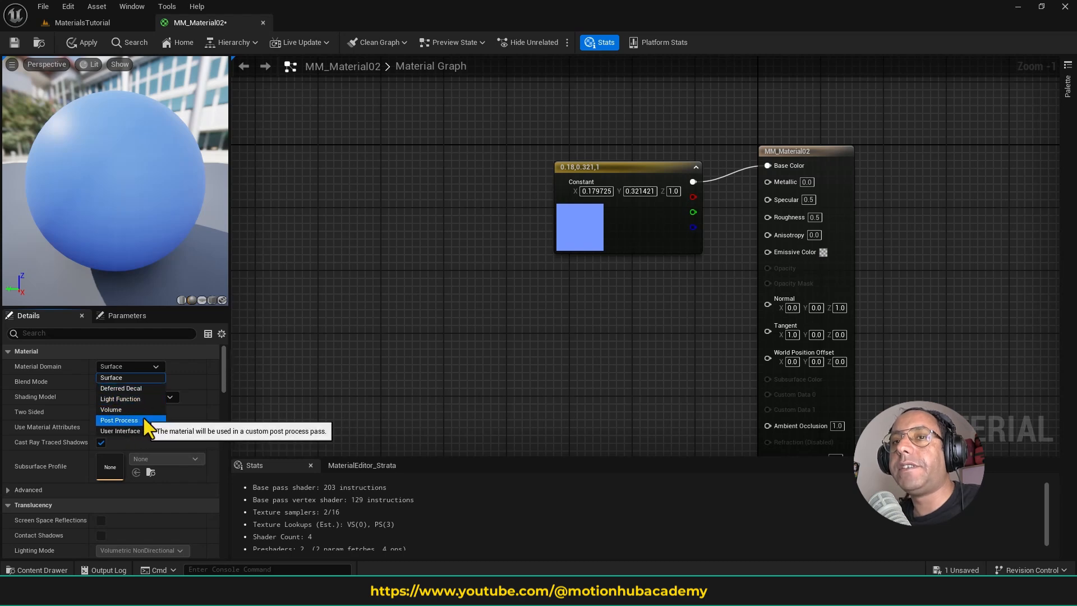
click(173, 365)
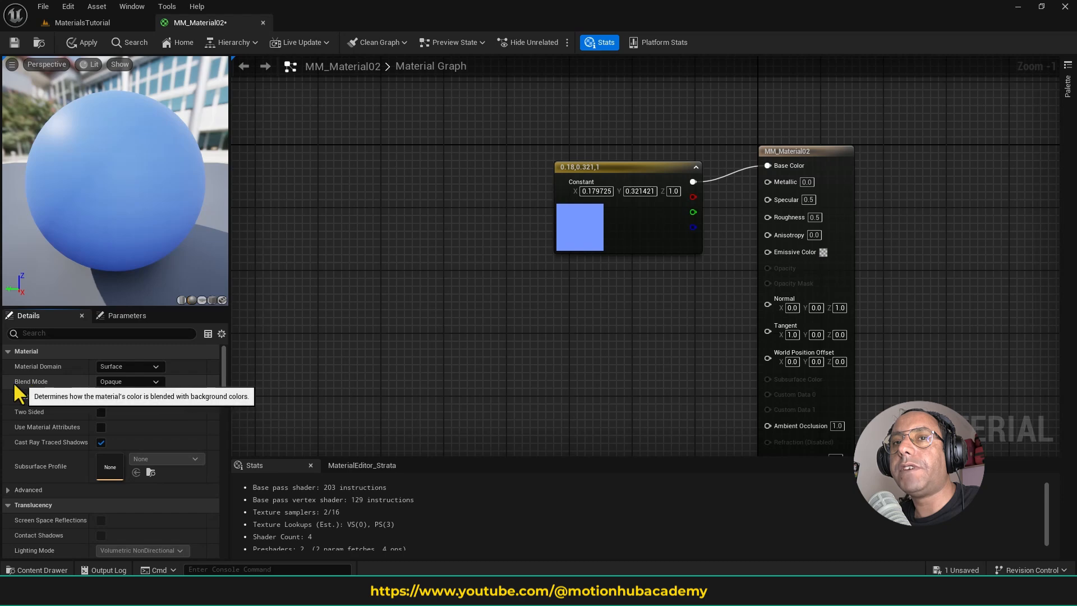
click(124, 382)
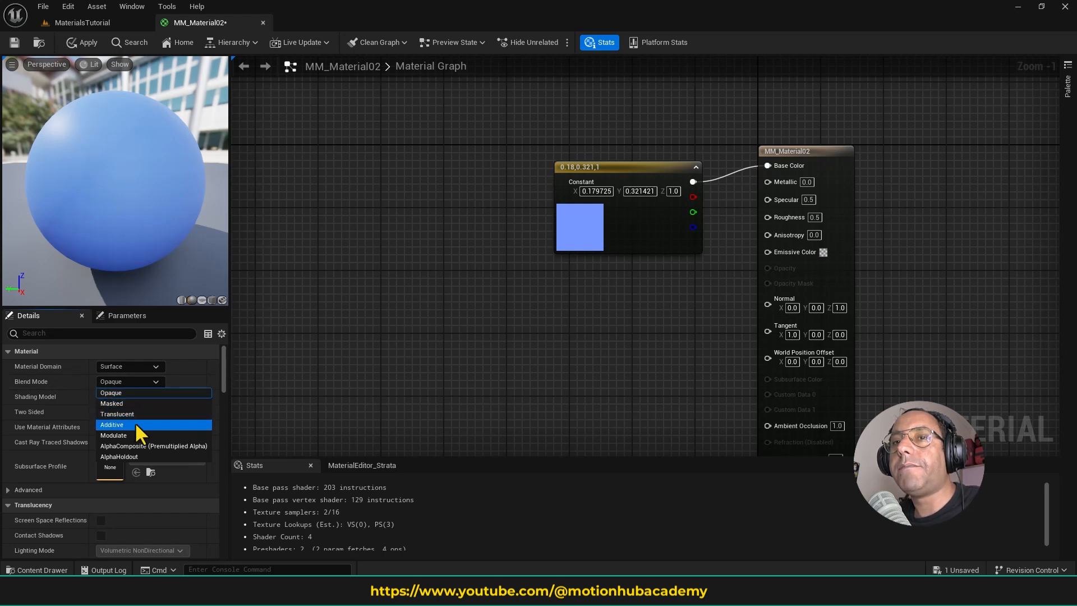
click(397, 315)
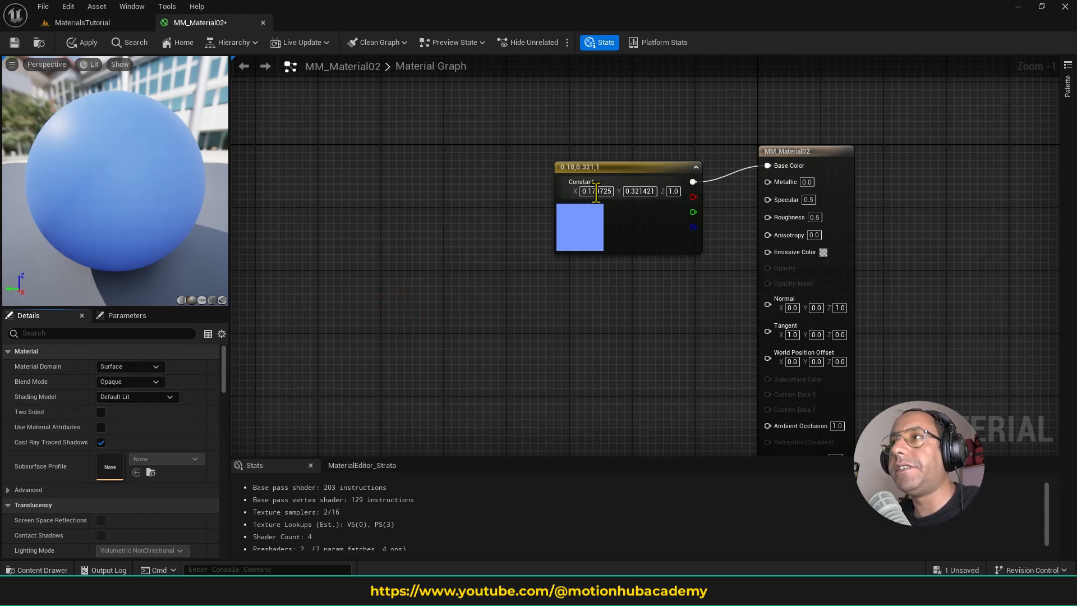
- Move the blue constant node slightly higher and farther from the material result node
drag(645, 168, 582, 145)
click(459, 275)
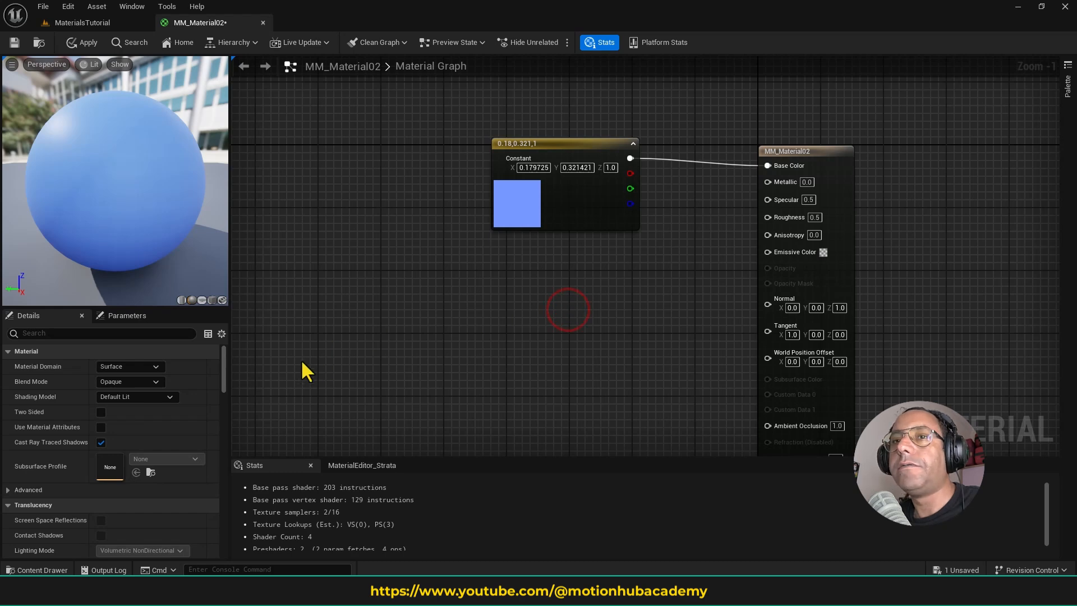
- Try the Masked blend mode on the material and set its Blend Mode to Translucent
click(144, 381)
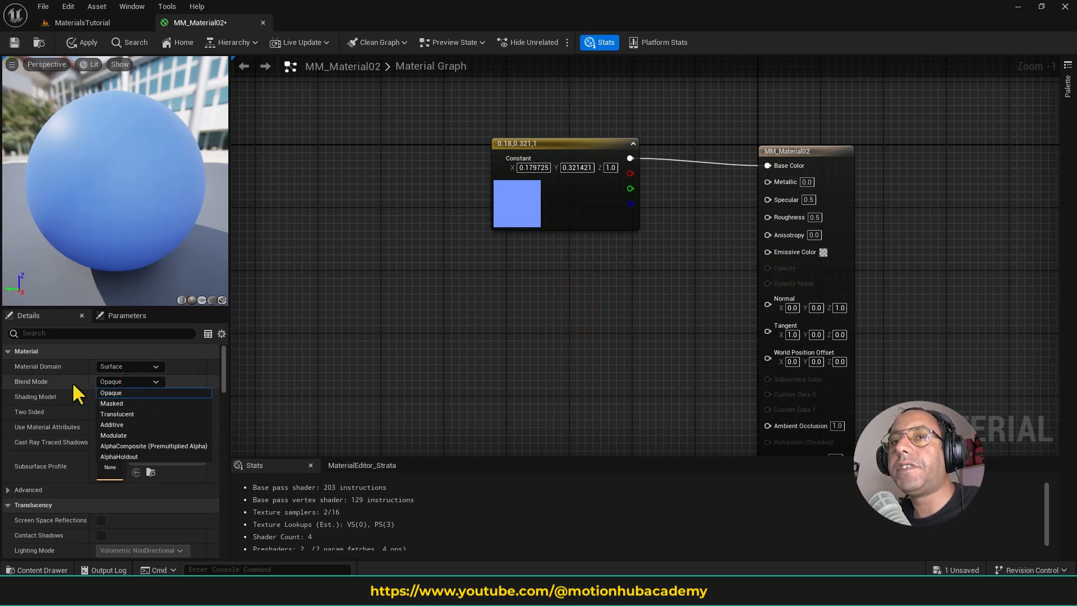
click(146, 404)
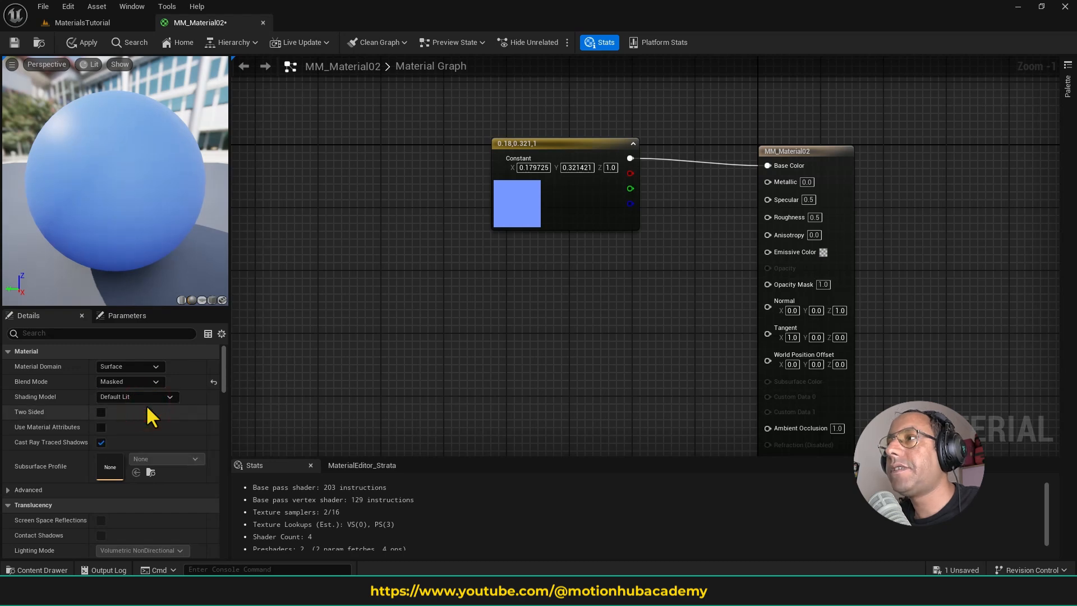
click(145, 380)
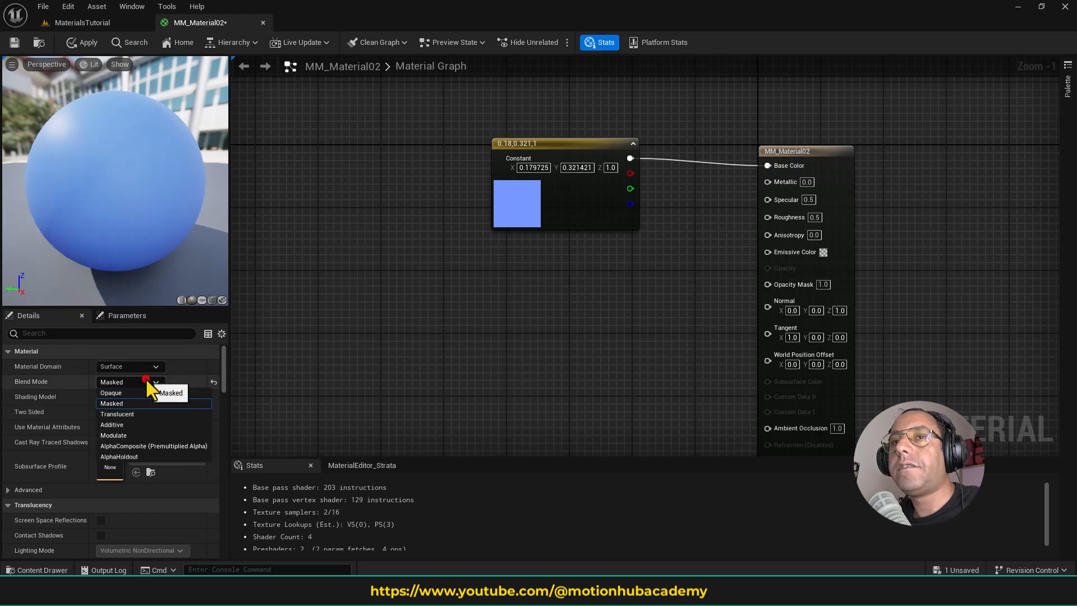
click(146, 413)
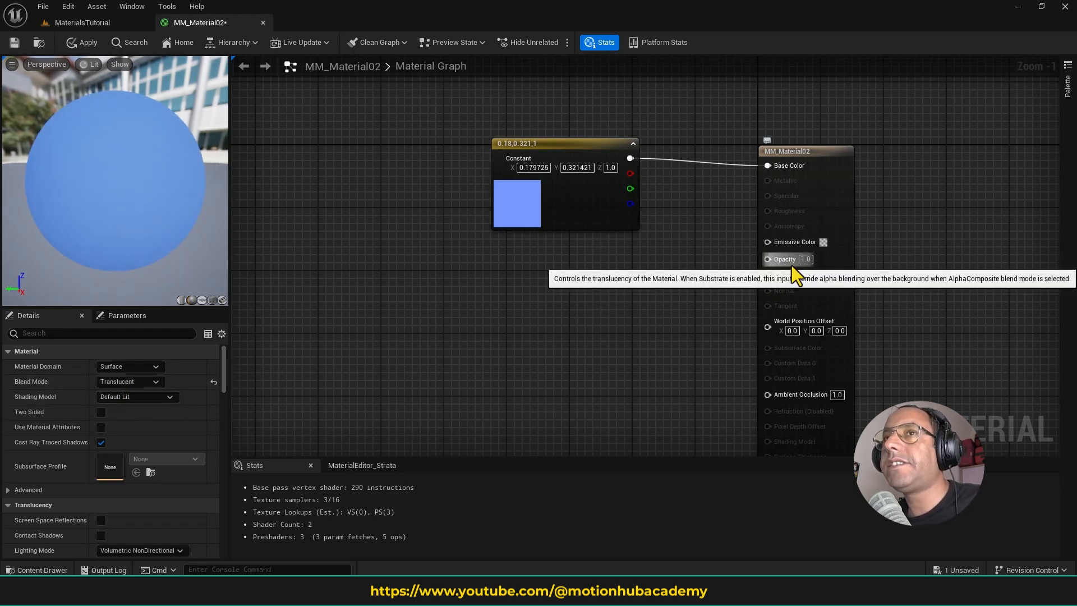
- Test the material's Opacity input at 0.1 and set it back to 1
click(806, 259)
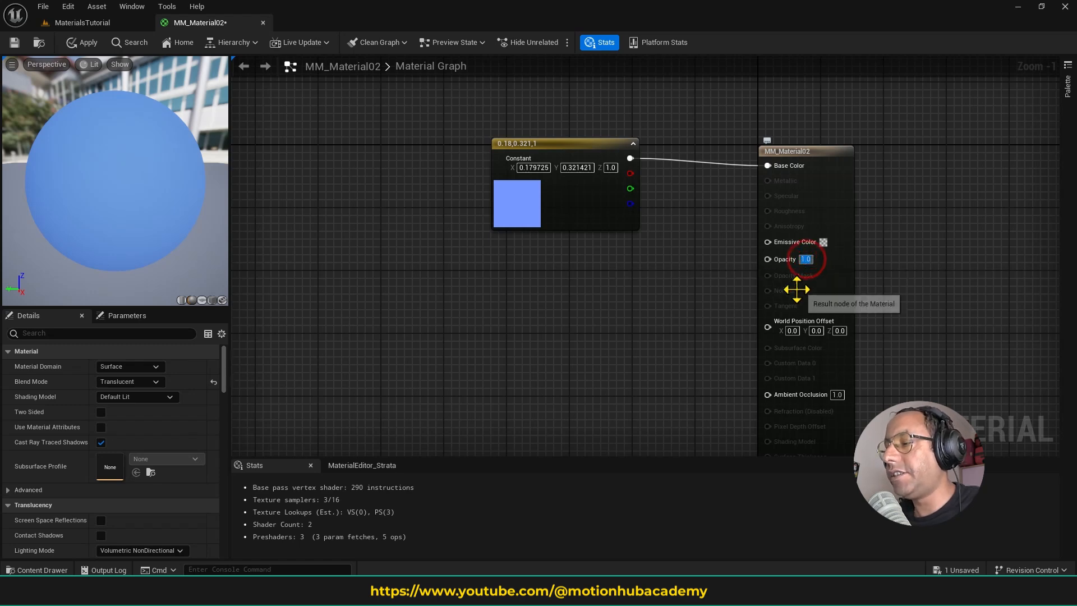
text(0.1)
key(Return)
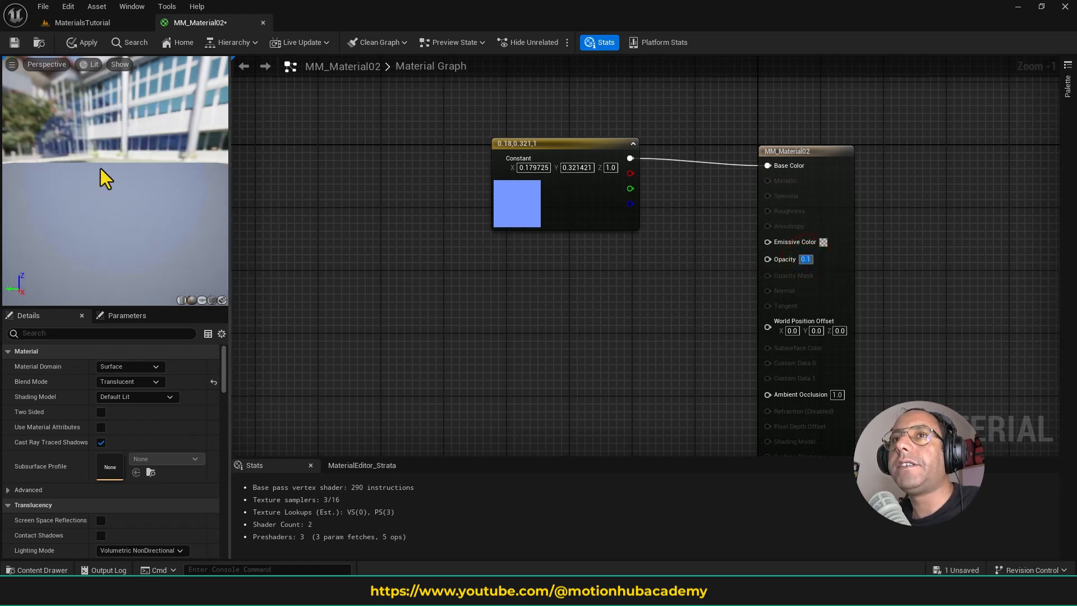
click(806, 259)
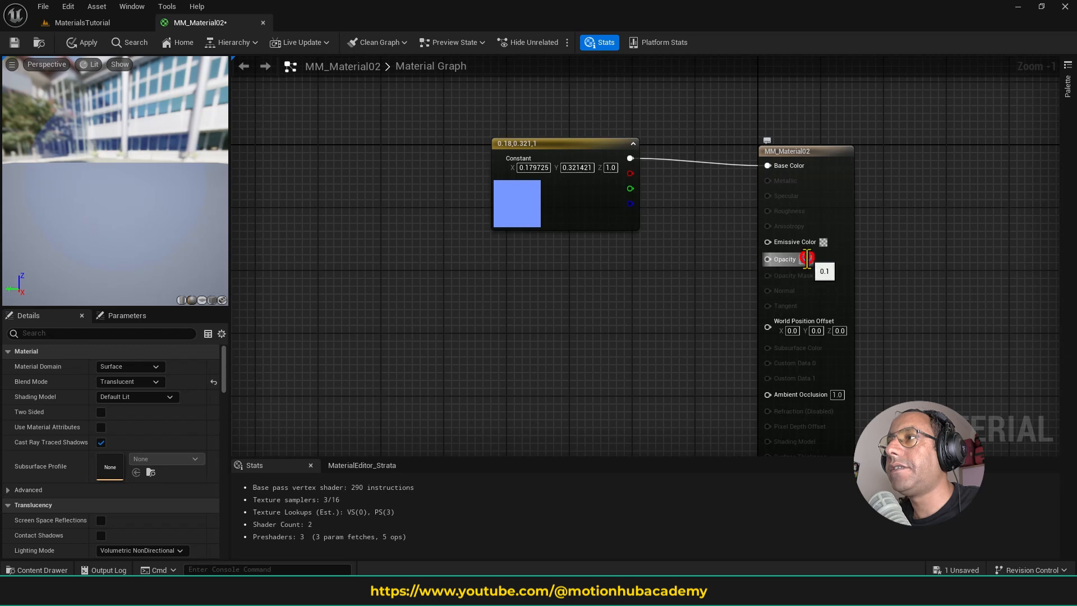
text(1)
key(Return)
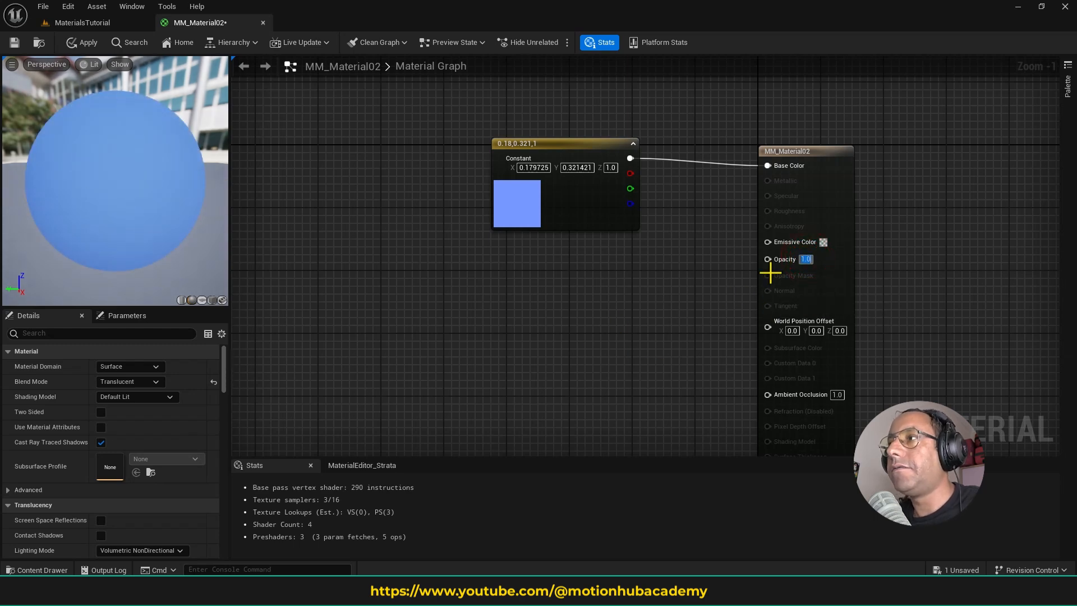
- Promote the Opacity input to a parameter and place its node below the blue constant node
right_click(768, 261)
click(819, 300)
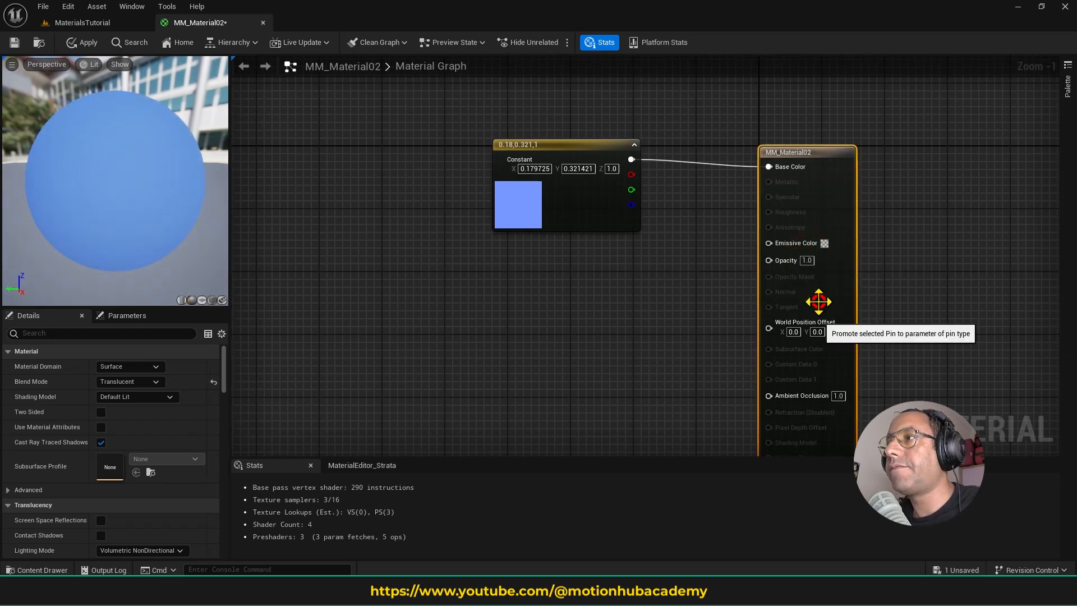
drag(739, 165, 565, 299)
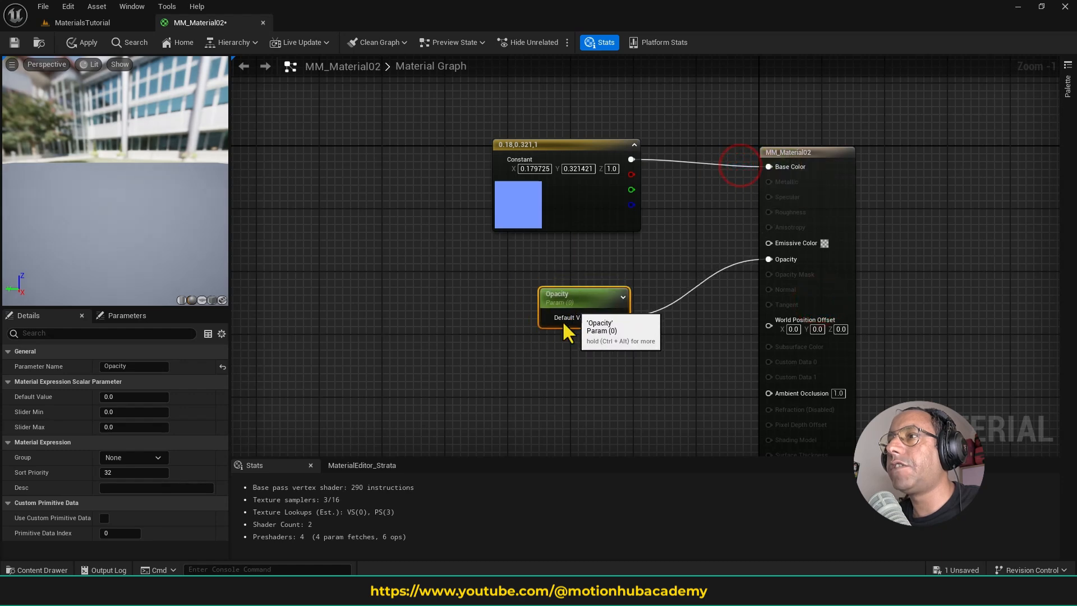
- Save MM_Material02 and float the MM_Material02_Inst editor as a separate window over the MaterialsTutorial level
click(16, 45)
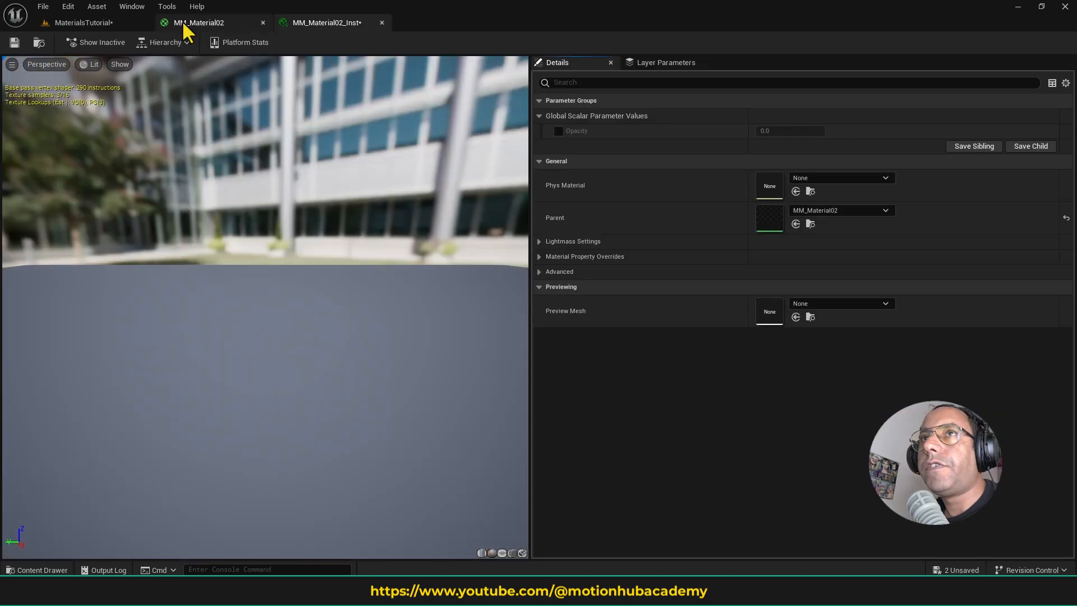
click(101, 22)
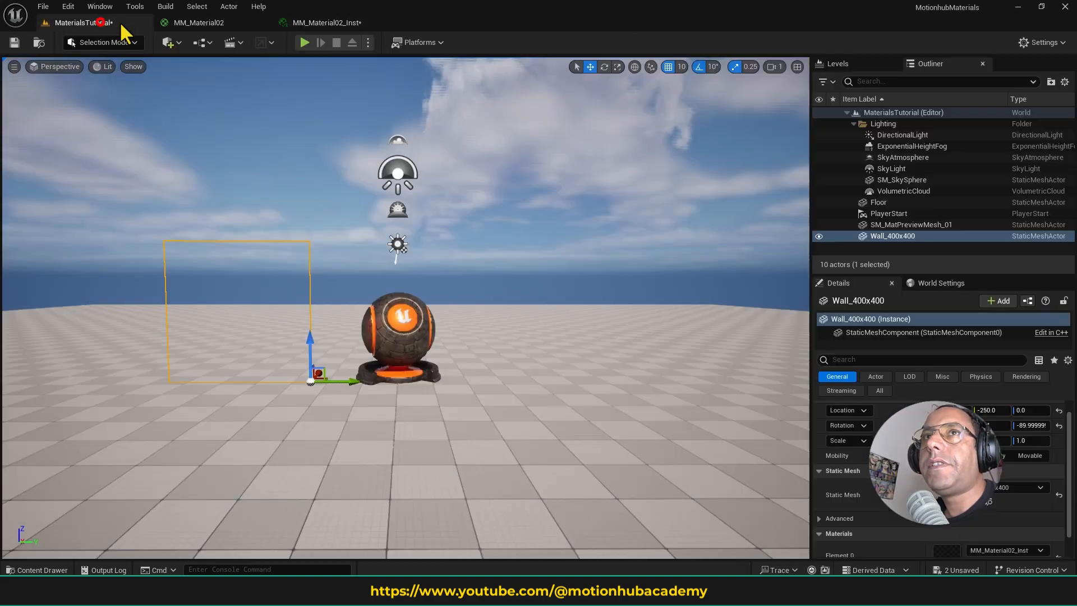
drag(327, 22, 358, 75)
click(101, 22)
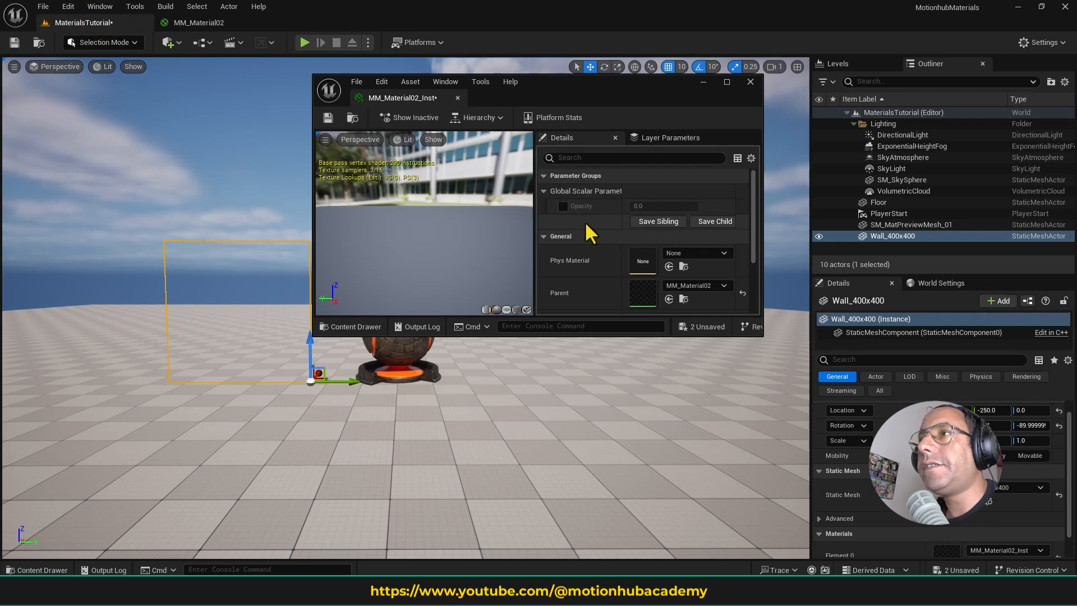
- Override the Opacity parameter in MM_Material02_Inst, try it at 1 and set it to 0.5
click(563, 206)
mouse_move(634, 207)
mouse_down()
mouse_move(662, 208)
mouse_move(645, 207)
mouse_up()
click(643, 208)
text(1)
key(Return)
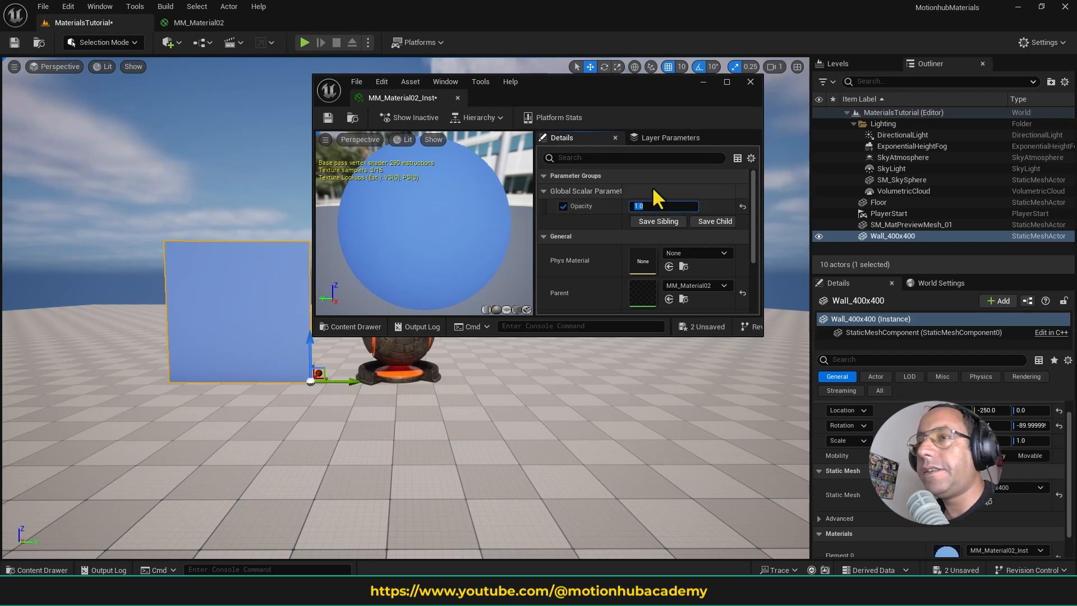
text(.5)
key(Return)
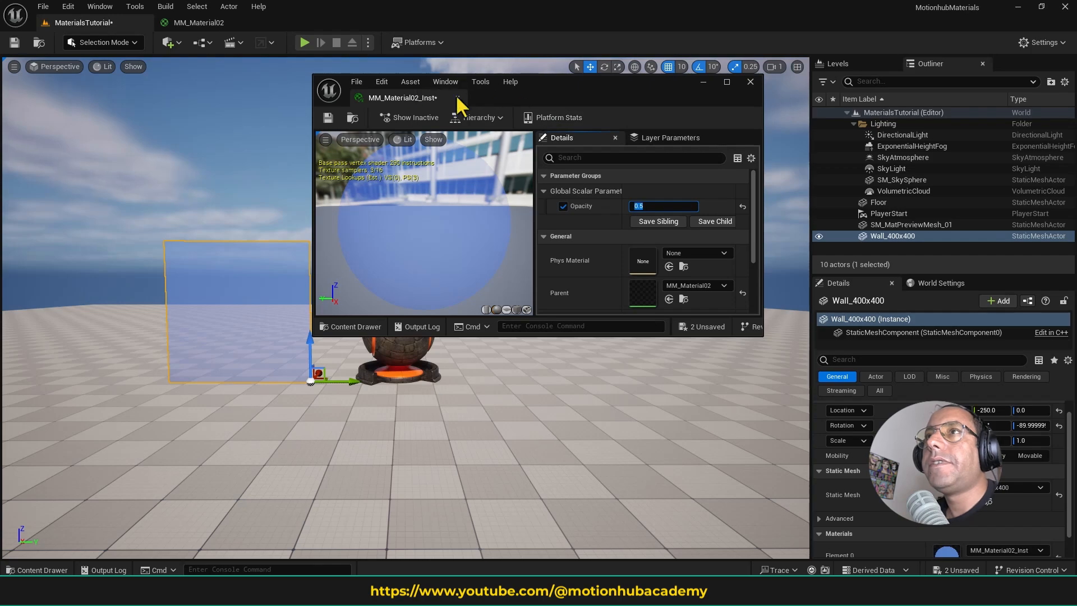
- Dock the material instance editor back and delete the Opacity parameter node from the MM_Material02 graph
drag(400, 98, 285, 19)
click(221, 24)
right_drag(288, 314, 372, 295)
right_drag(514, 272, 441, 276)
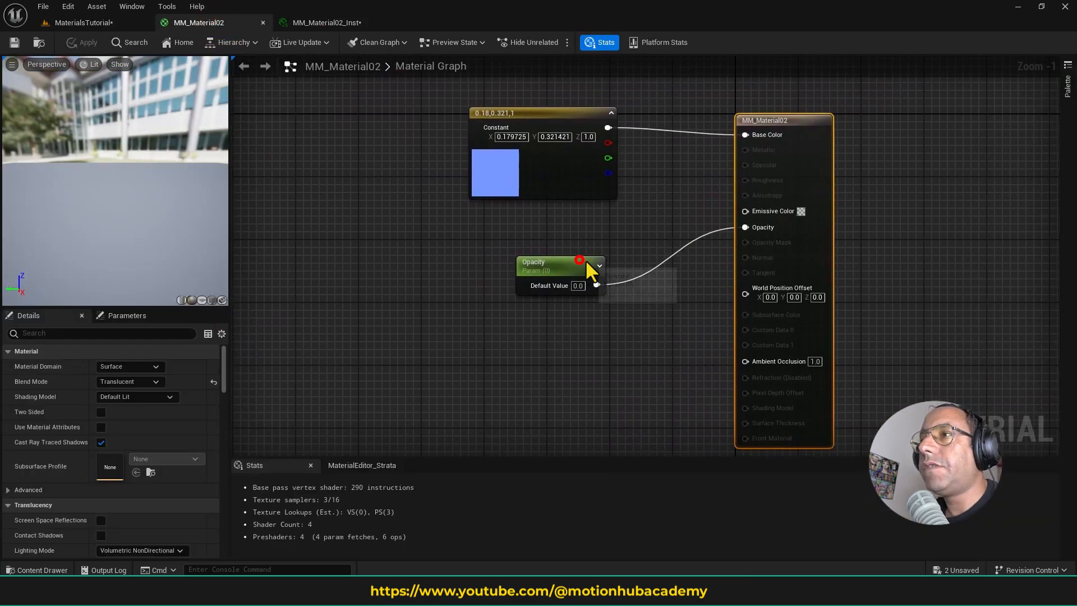
drag(585, 259, 591, 251)
click(471, 312)
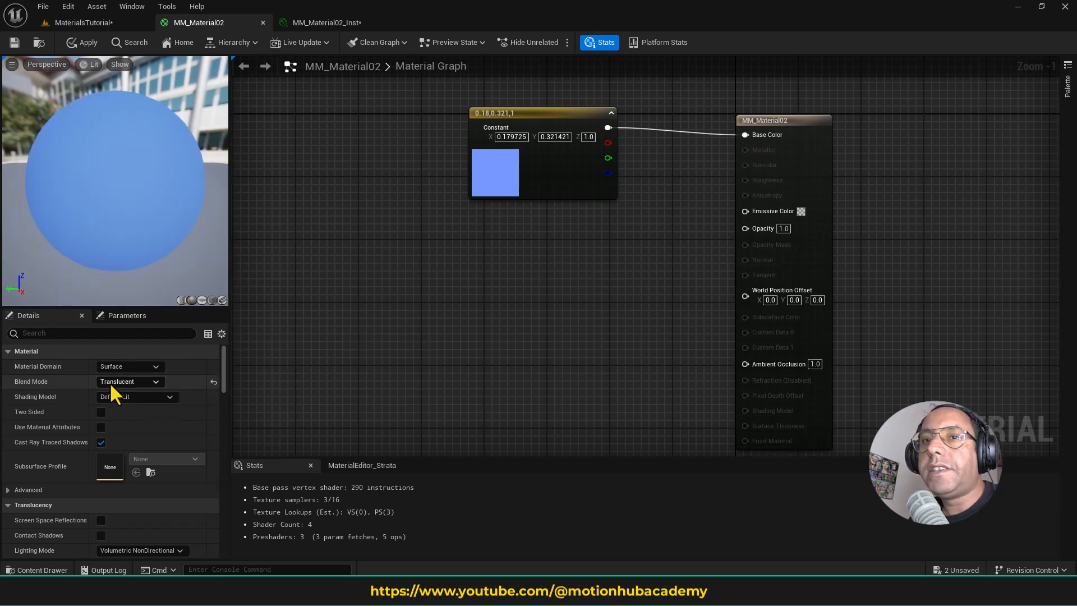
- Set the Blend Mode of MM_Material02 to Masked
click(136, 381)
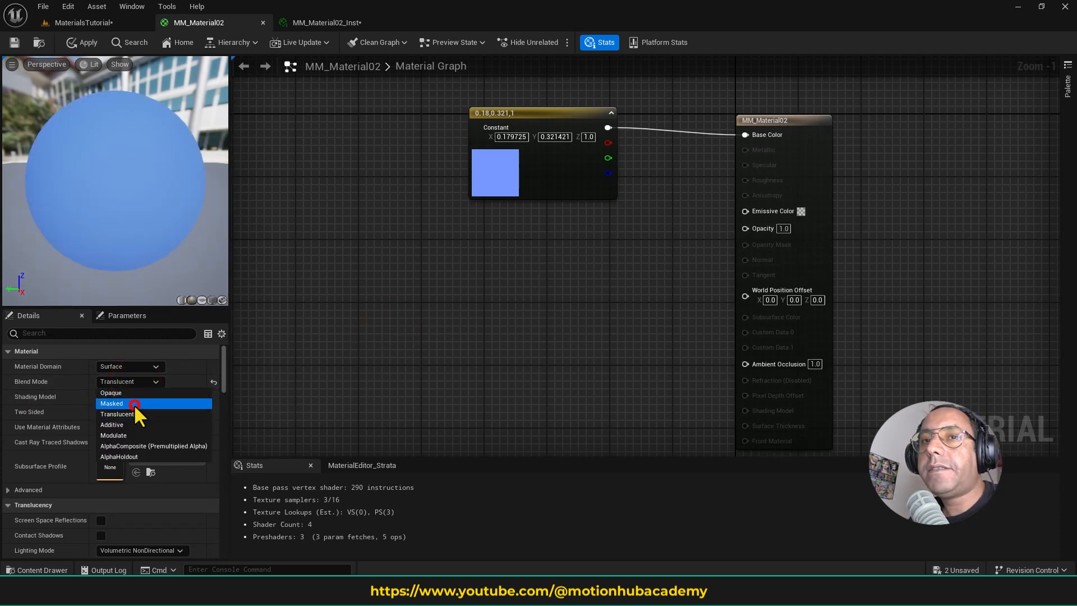
click(134, 404)
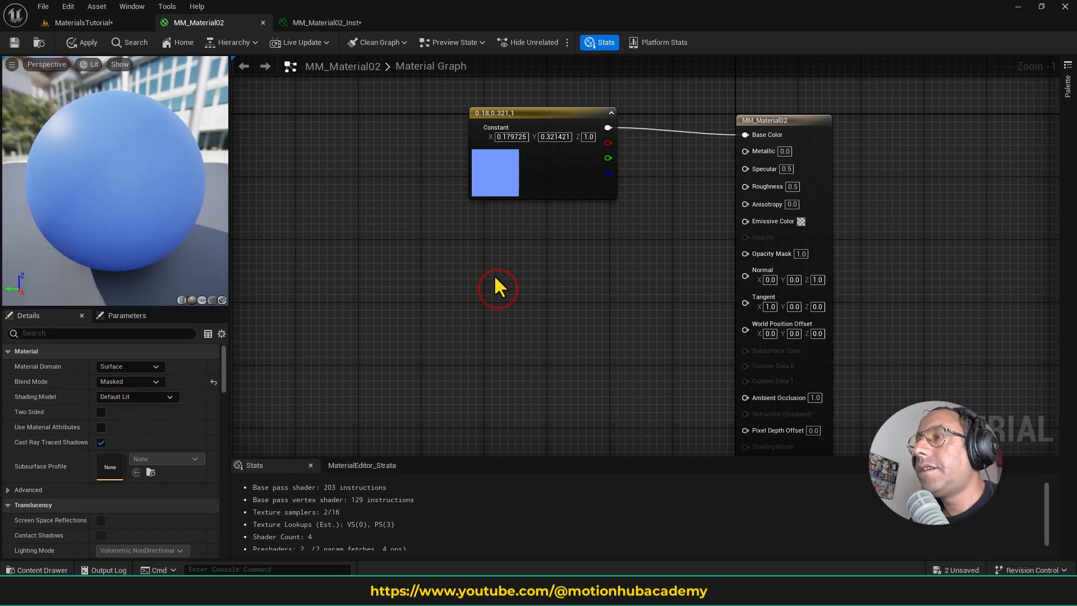
right_drag(498, 287, 481, 273)
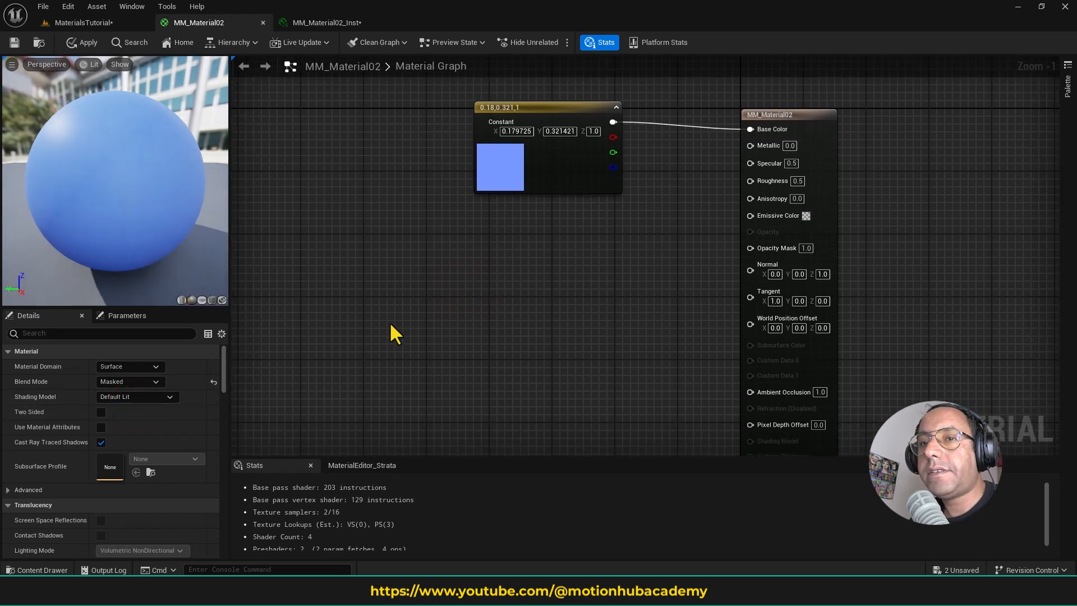
right_click(432, 284)
text(tex)
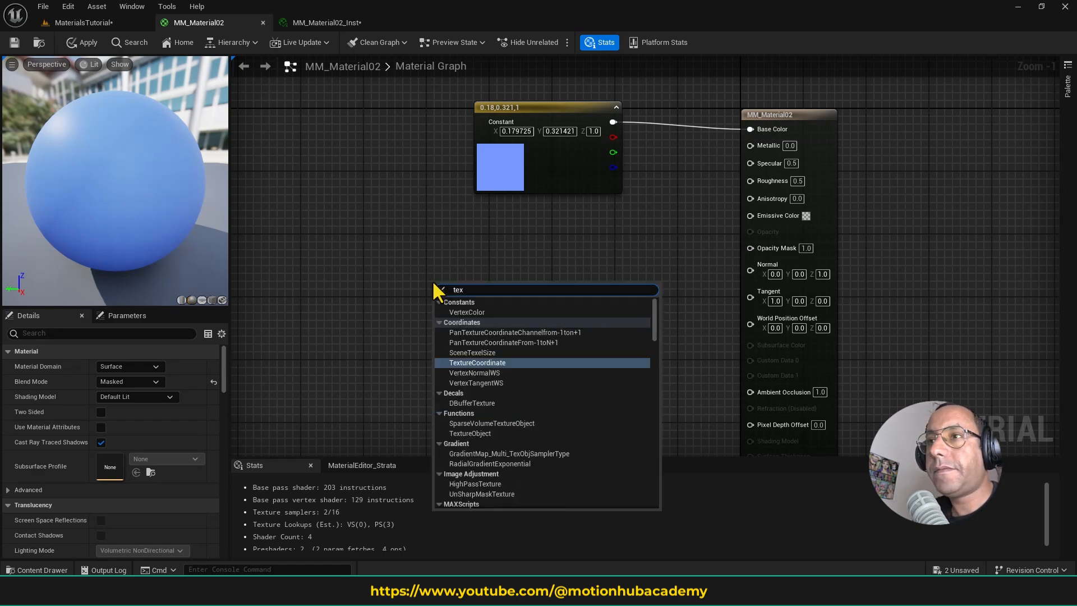
key(Escape)
- Browse the project's whole Content folder with only Texture assets shown
click(41, 570)
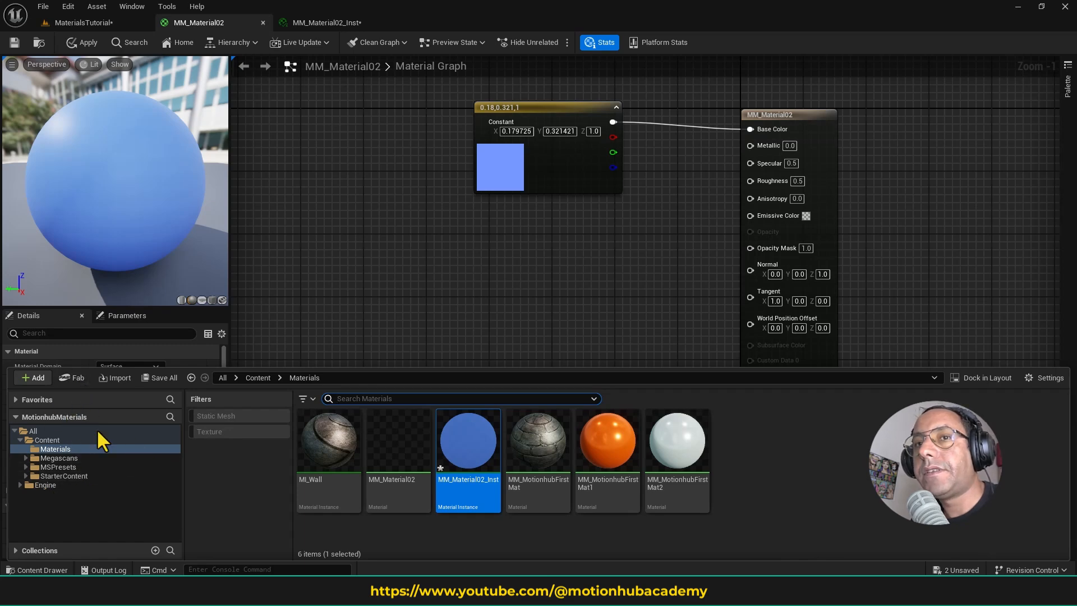
click(79, 442)
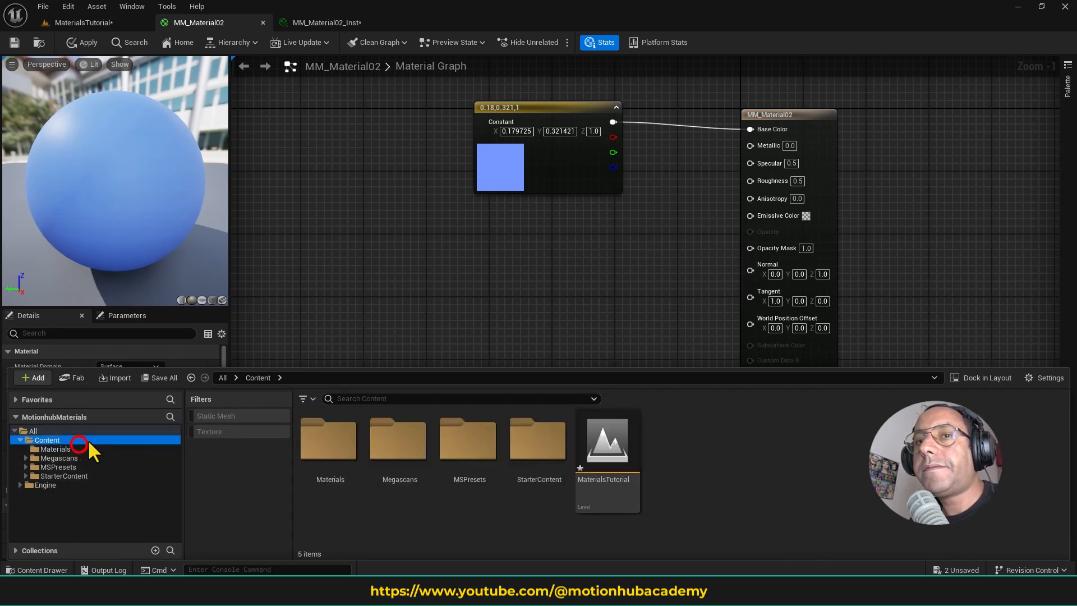
click(303, 398)
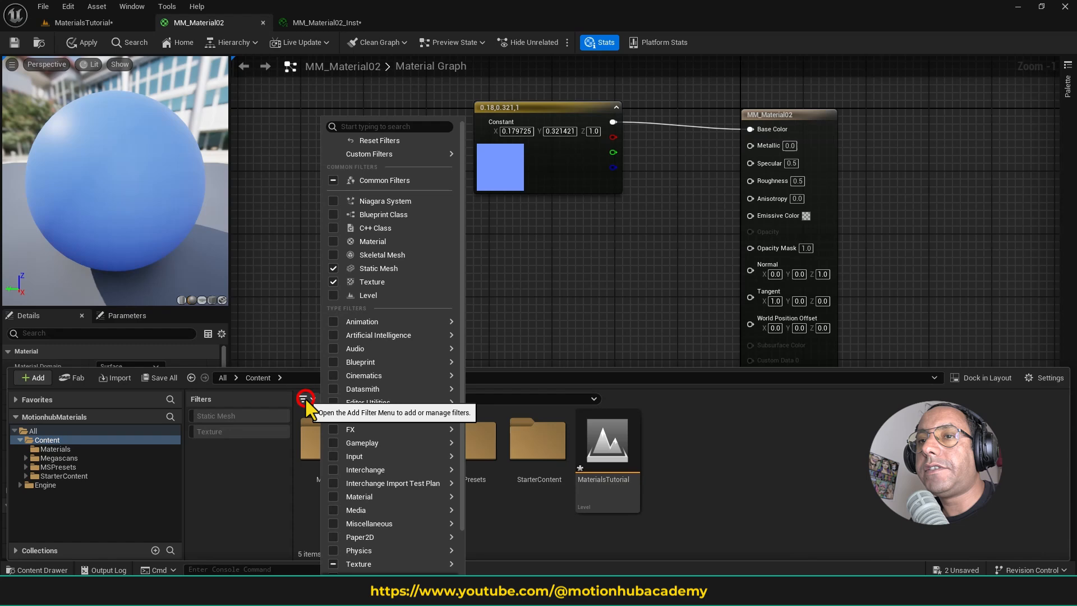
click(205, 432)
- Add the T_Ceramic_Tile_M texture to the material graph as a Texture Sample below the blue constant node
scroll(713, 452, down, 3)
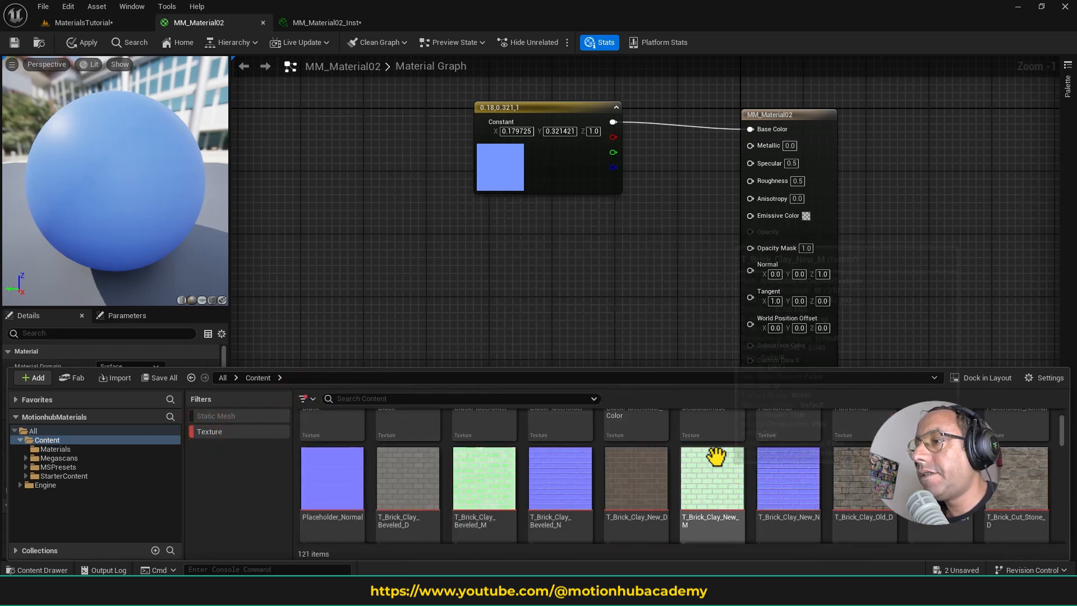
scroll(785, 460, down, 1)
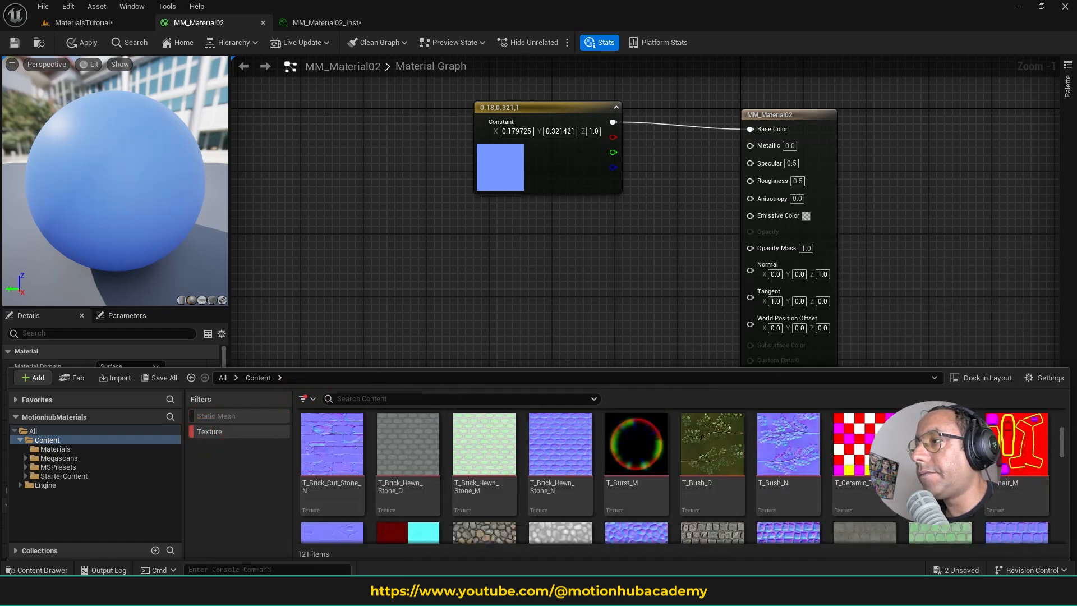
scroll(813, 439, down, 3)
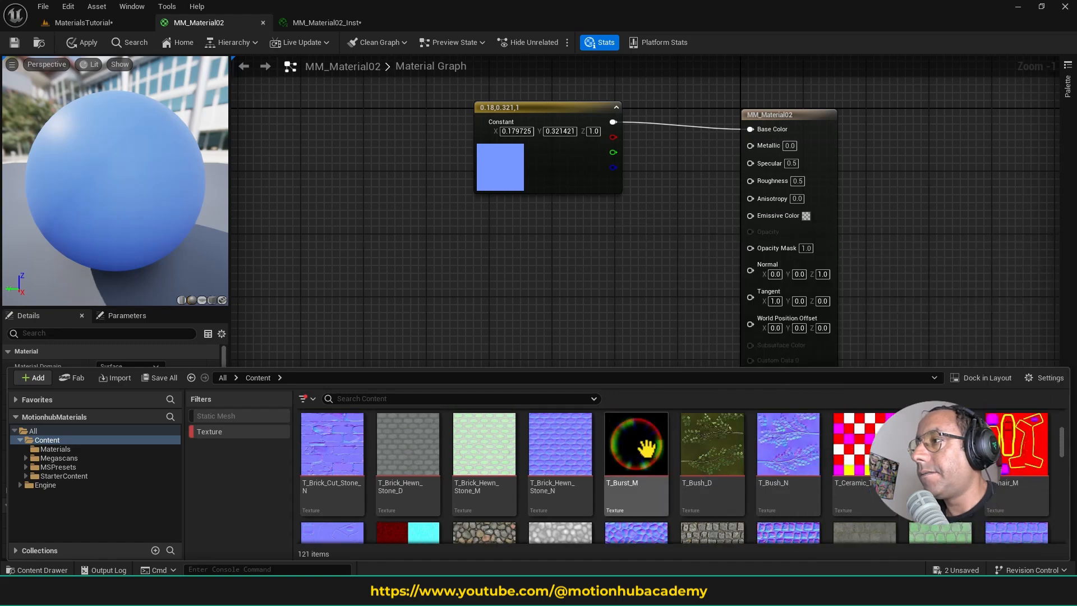
scroll(812, 442, down, 2)
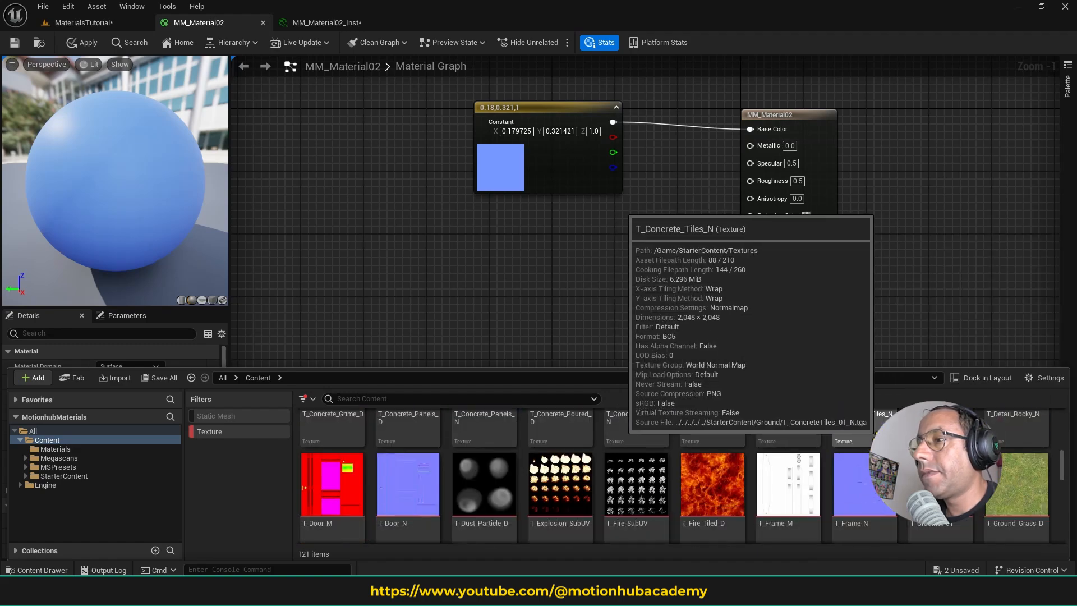
scroll(842, 449, up, 3)
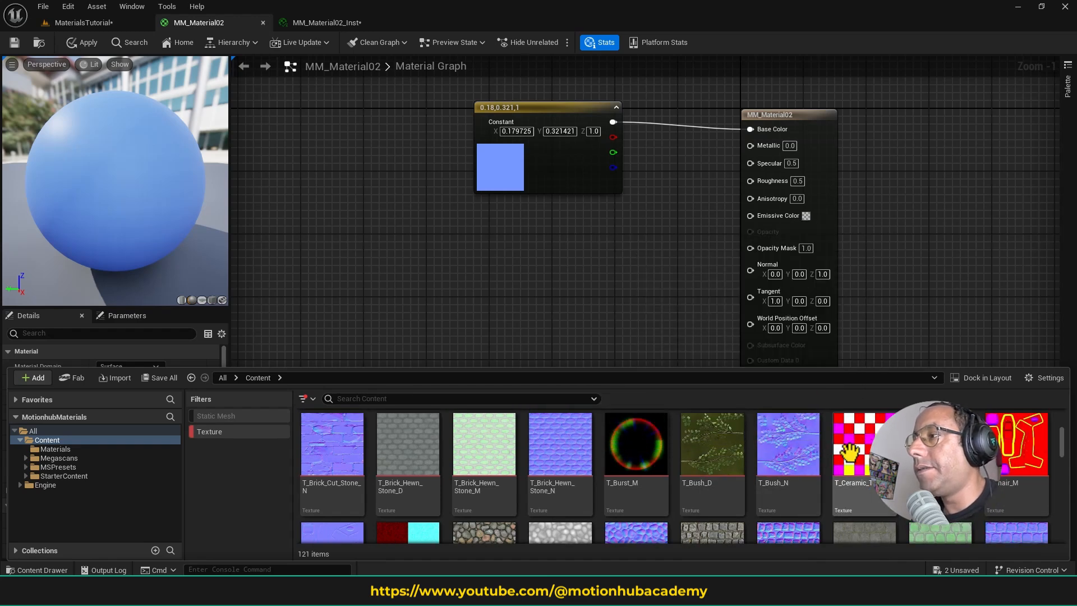
mouse_move(864, 447)
drag(864, 447, 505, 240)
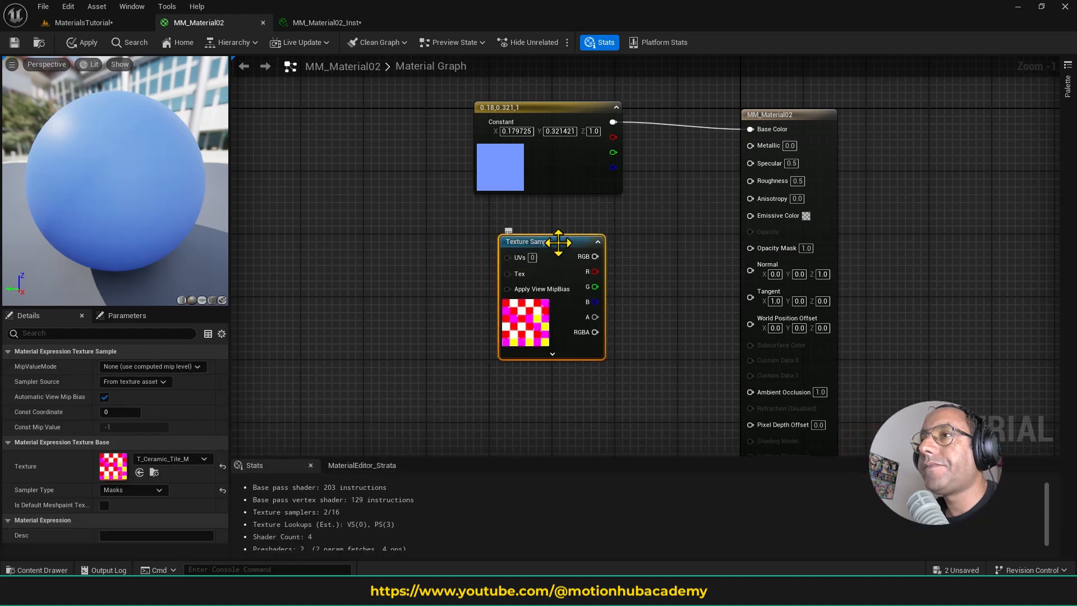
- Open the T_Ceramic_Tile_M texture and examine its green and blue channels separately, leaving only green displayed
double_click(119, 465)
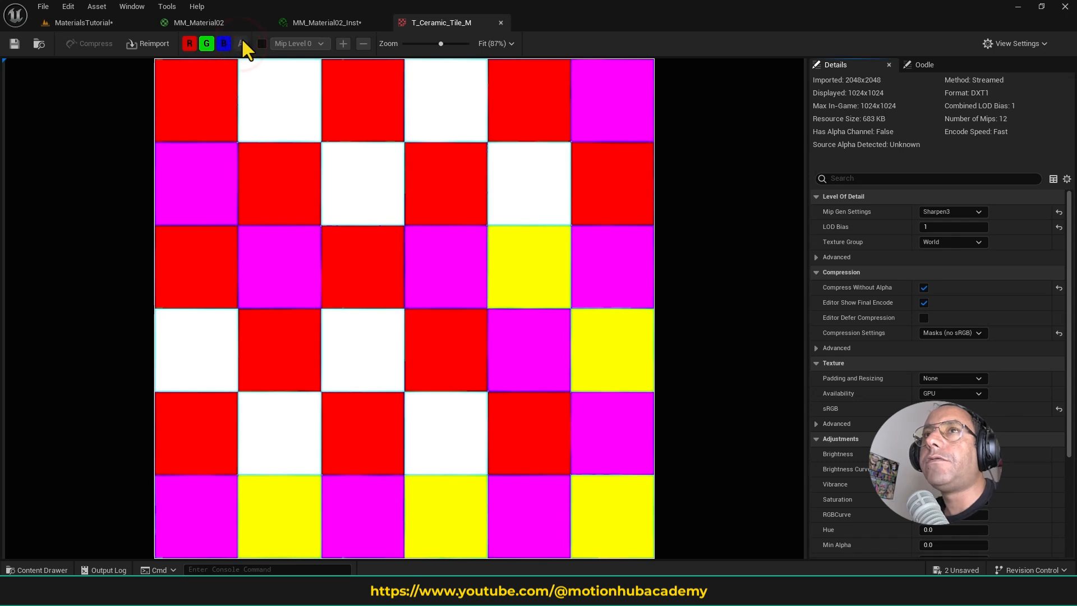
click(190, 44)
click(205, 44)
click(224, 43)
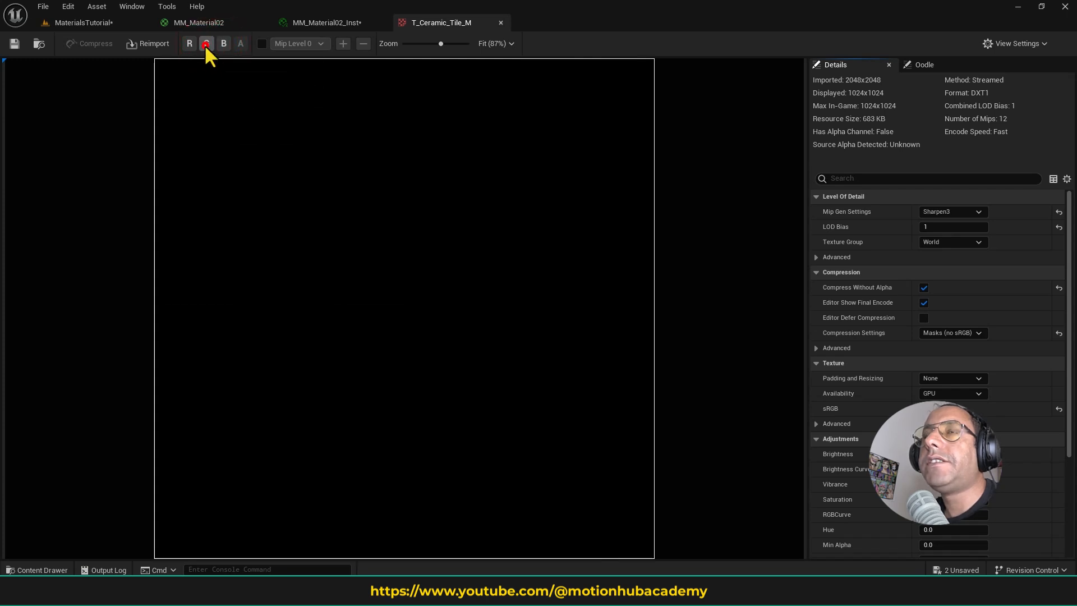
click(206, 44)
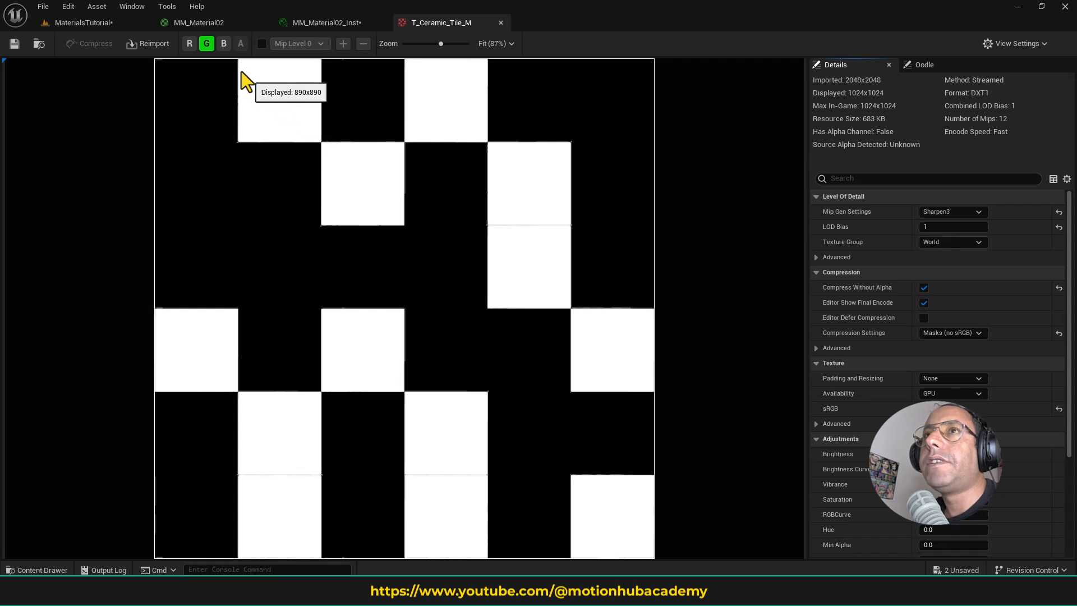
click(224, 45)
click(205, 43)
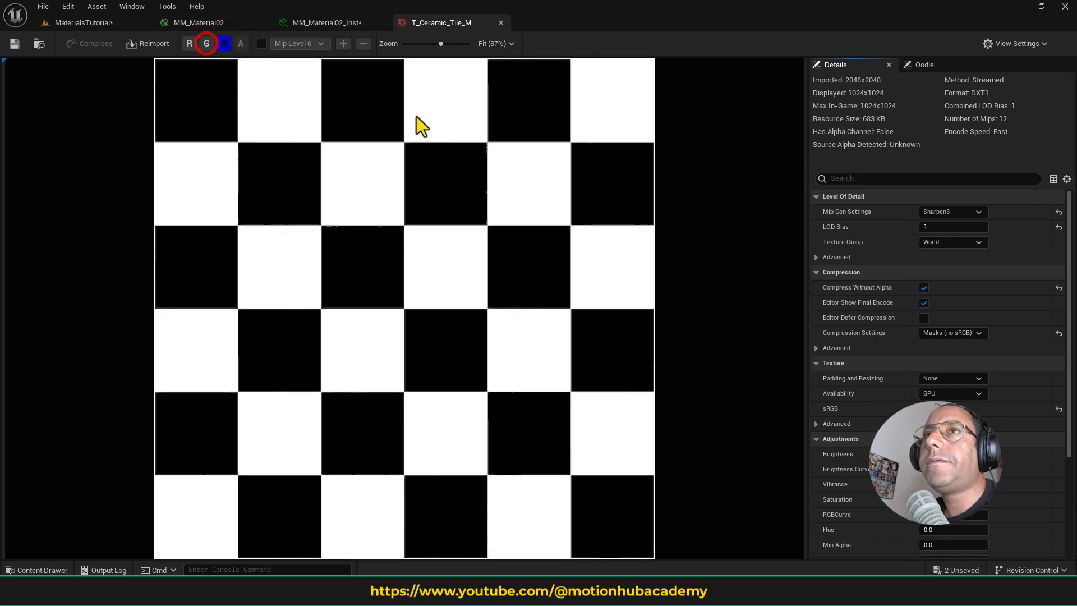
click(224, 45)
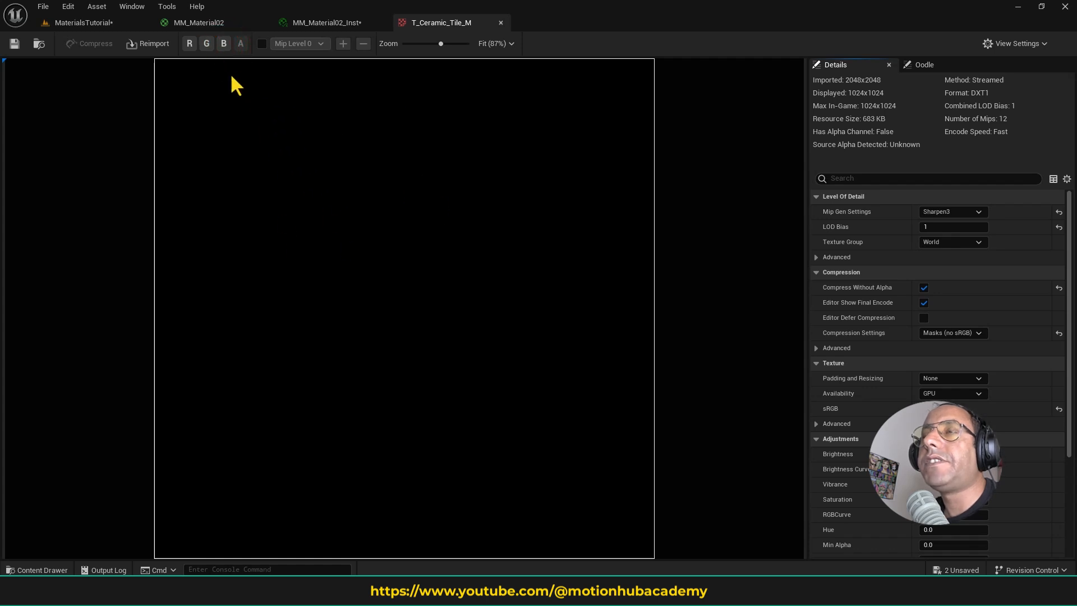
click(207, 44)
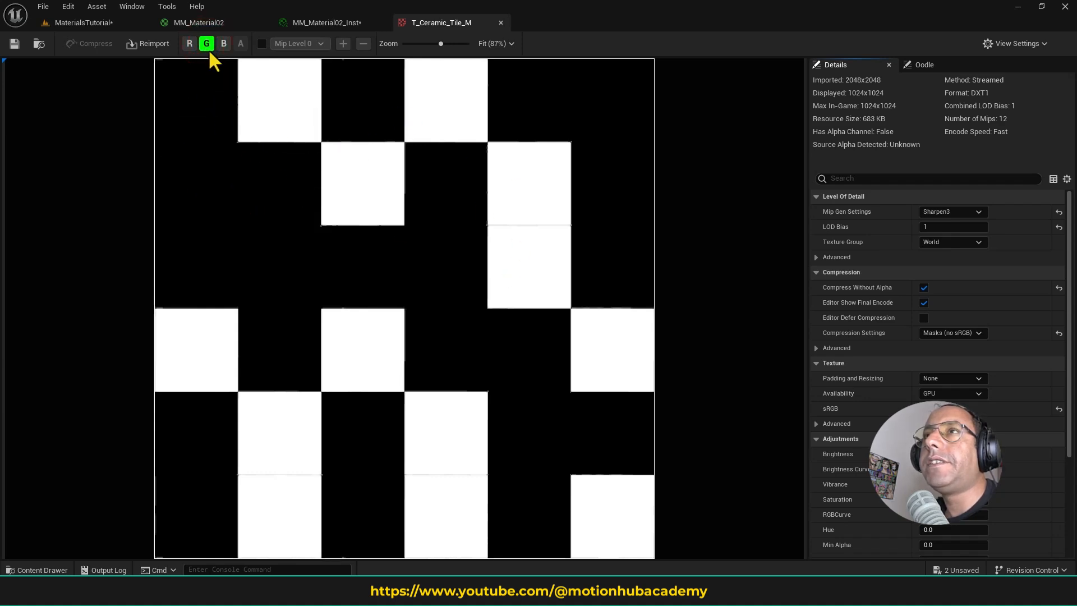
- Connect the Texture Sample's green channel to MM_Material02's Opacity Mask and preview the material on a plane
click(222, 25)
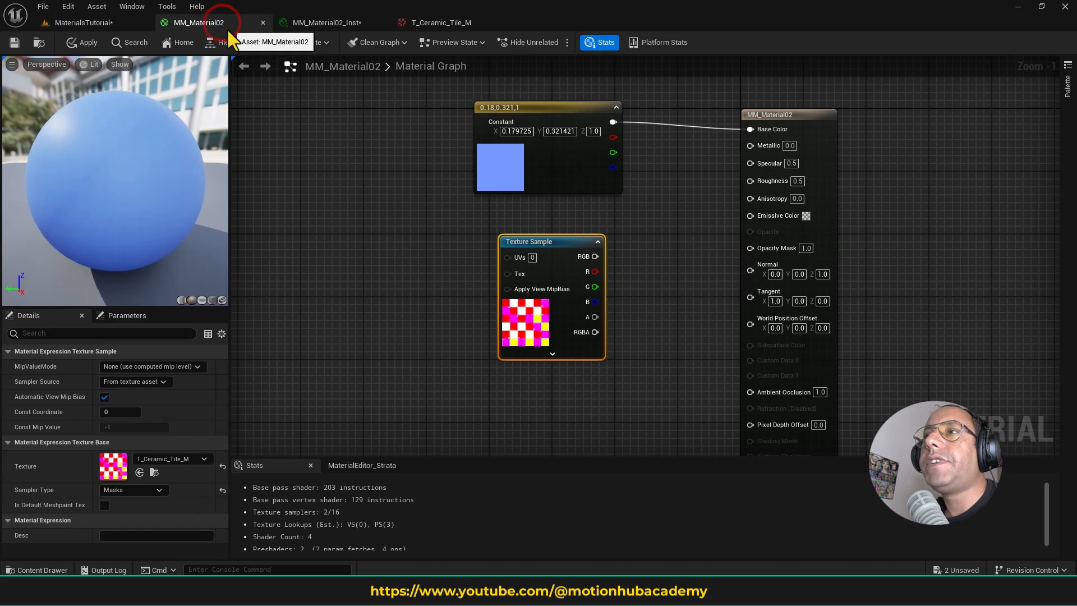
drag(594, 286, 759, 250)
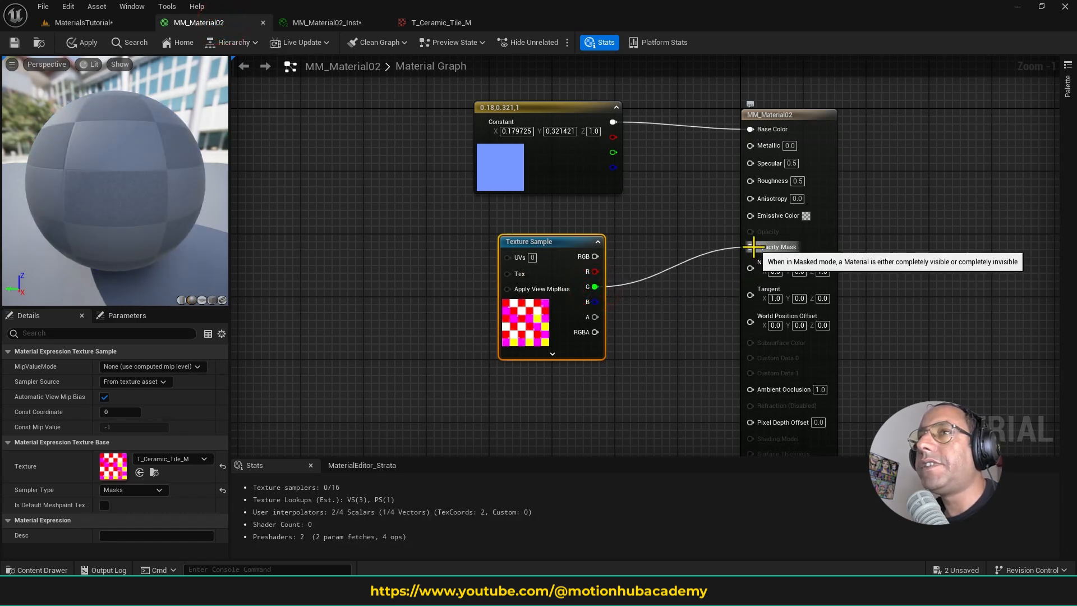
click(207, 301)
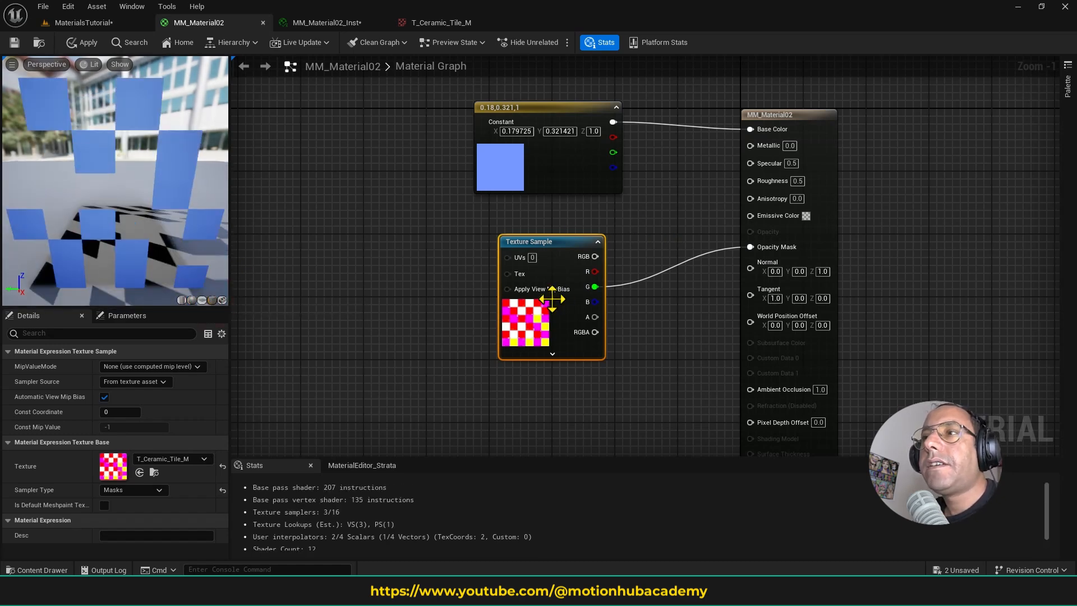
- Compare the green channel of T_Ceramic_Tile_M with the masked pattern on the material's preview plane
click(432, 23)
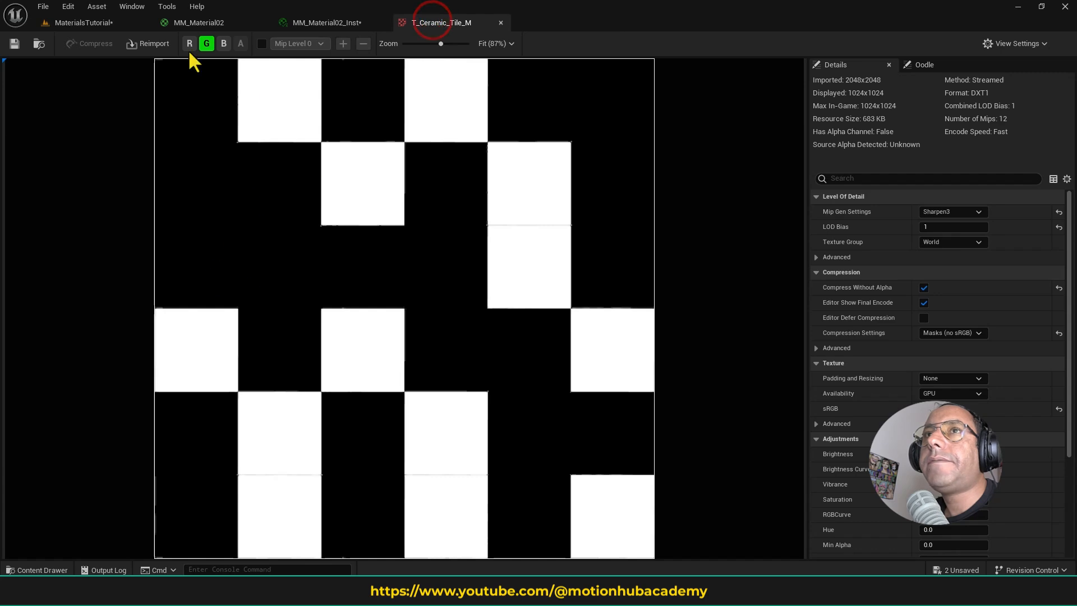
click(206, 22)
click(435, 23)
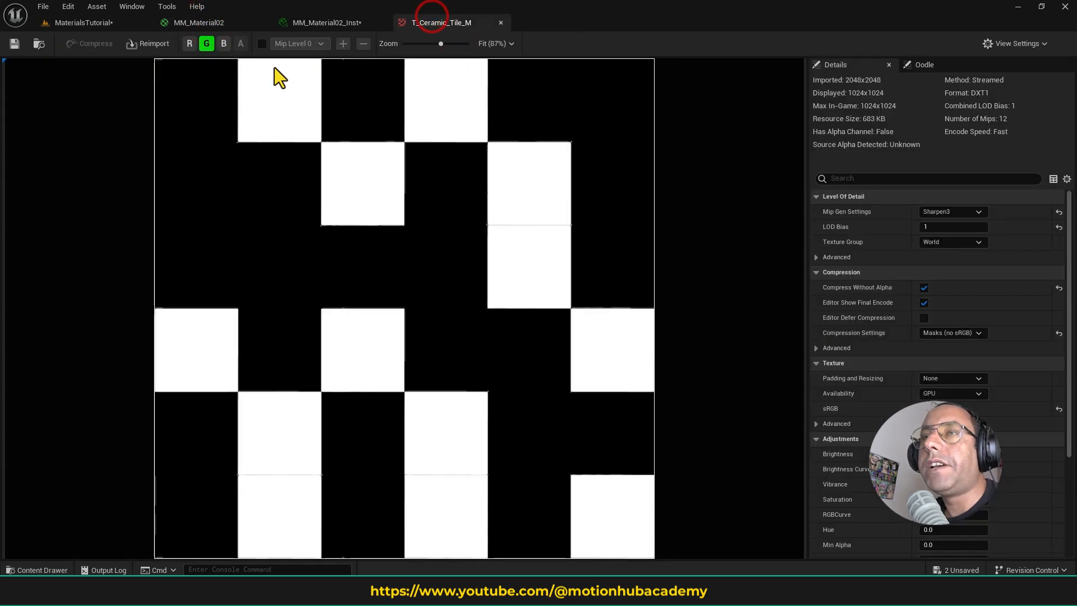
click(220, 23)
scroll(133, 201, down, 5)
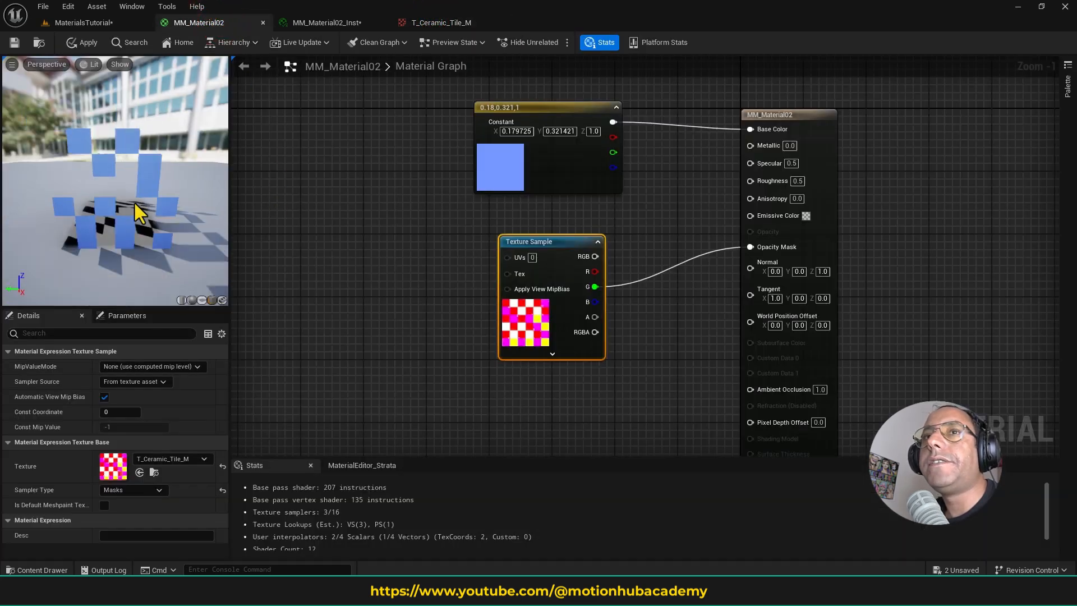
scroll(134, 203, up, 5)
scroll(136, 208, down, 6)
scroll(140, 210, up, 1)
scroll(140, 210, up, 3)
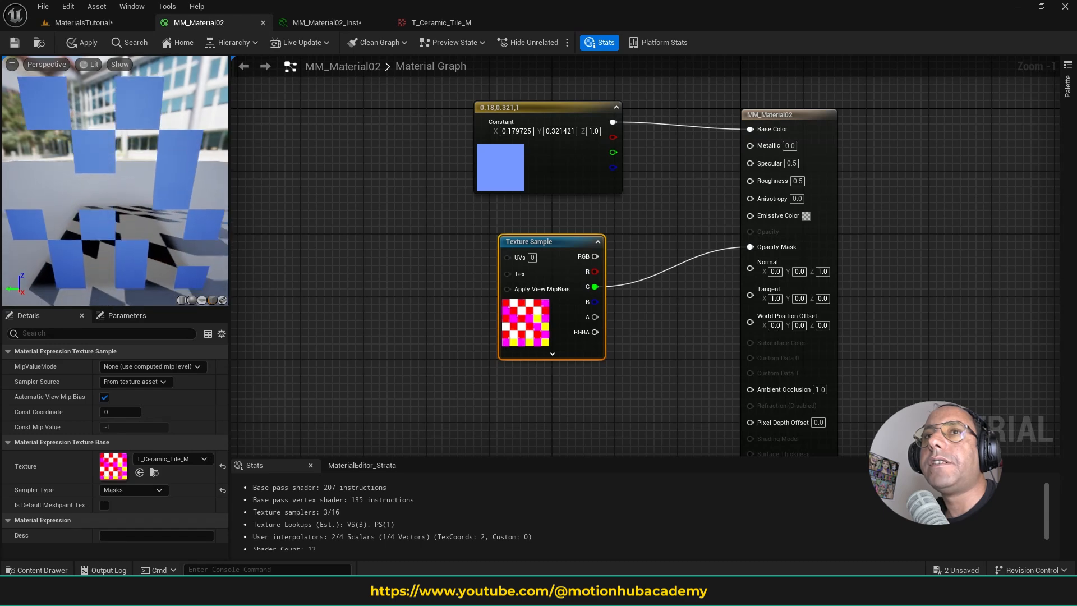
scroll(155, 205, down, 2)
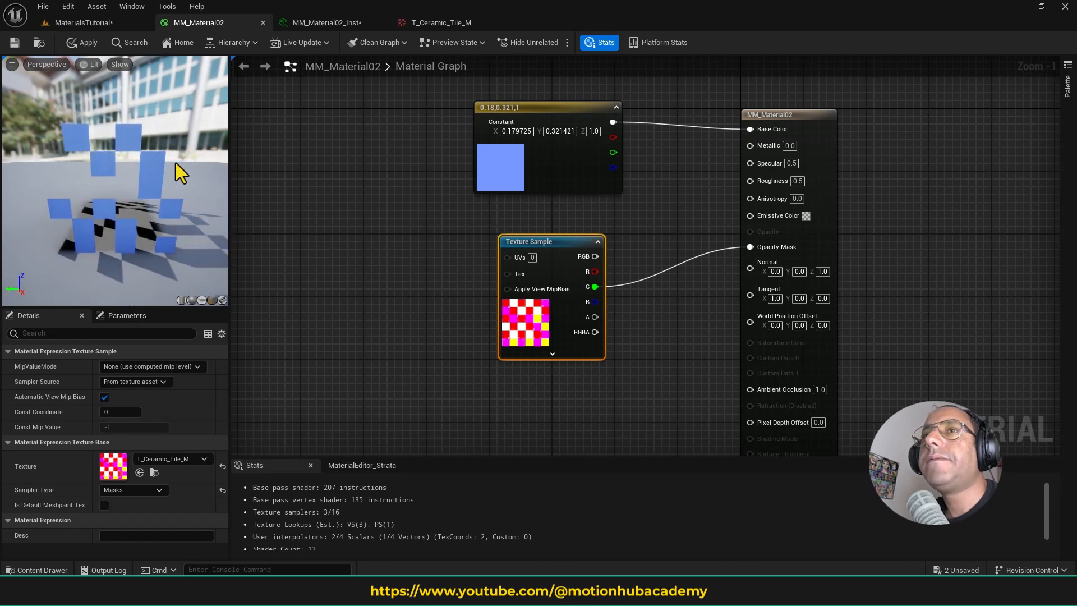
click(550, 245)
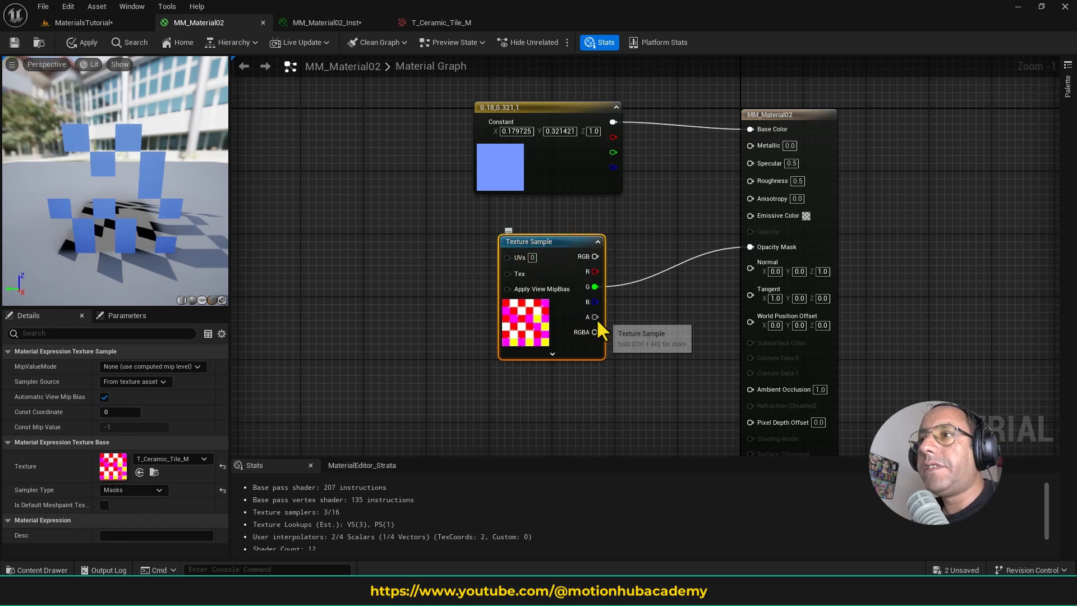
- Replace the ceramic tile Texture Sample with the ue-logotype-2023 texture and connect its RGB output to MM_Material02's Base Color
click(562, 241)
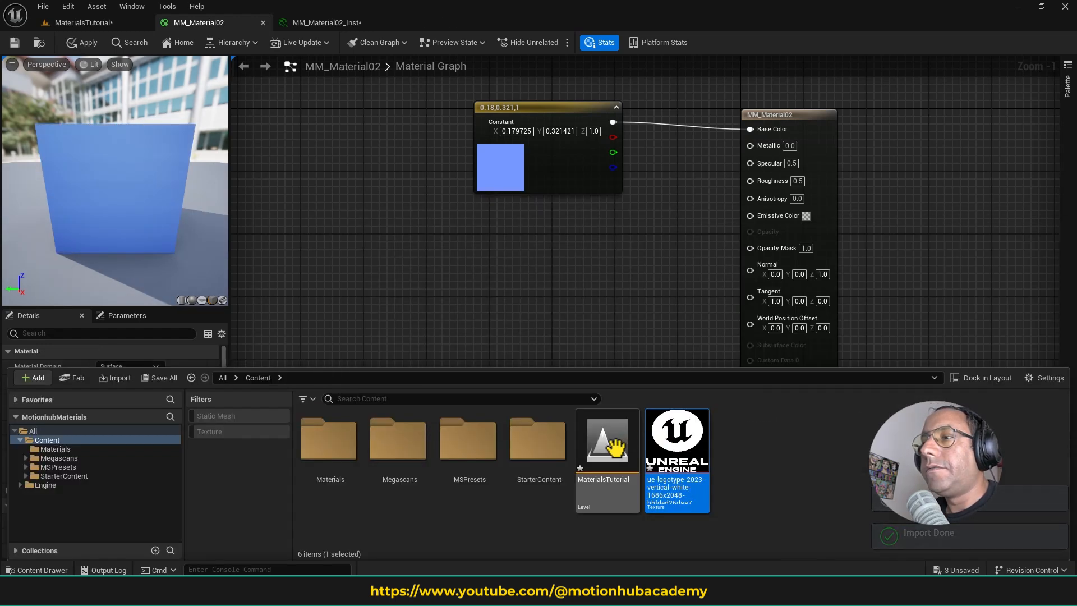
drag(677, 443, 545, 244)
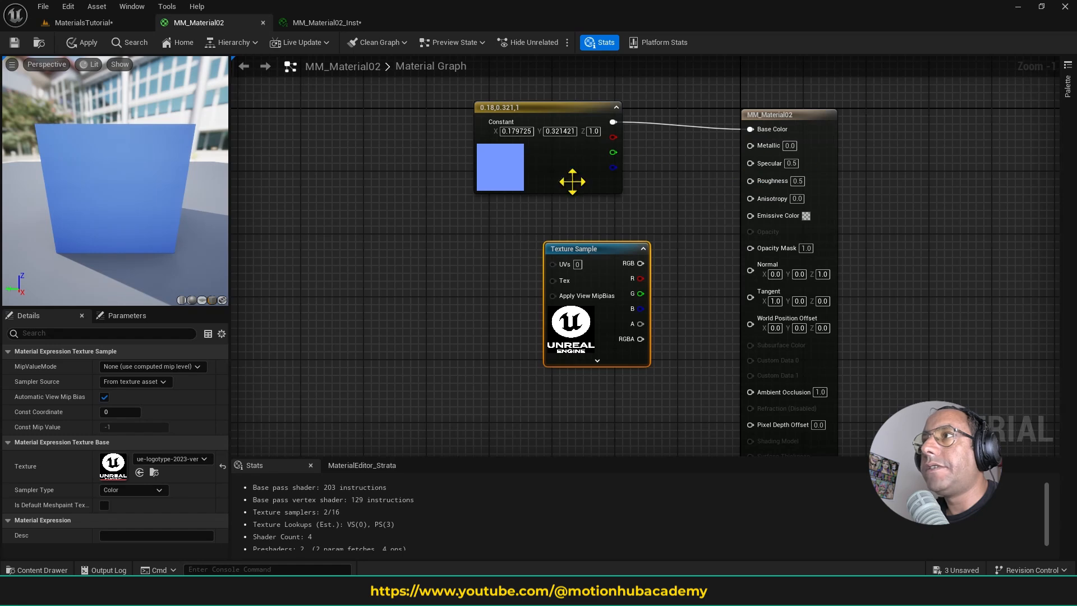
right_drag(615, 198, 550, 190)
drag(514, 239, 461, 223)
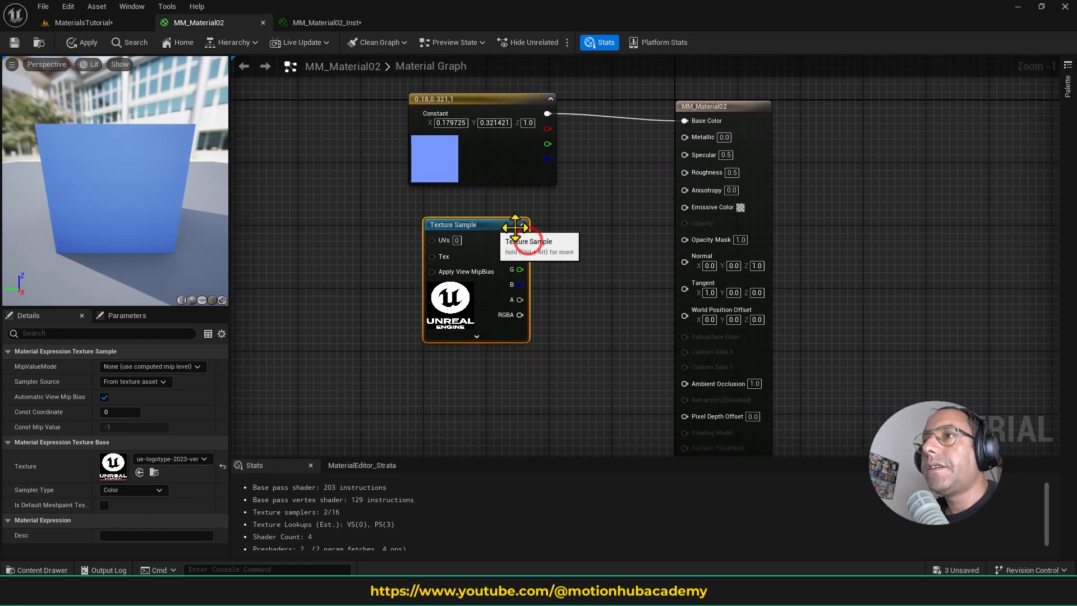
drag(522, 239, 697, 124)
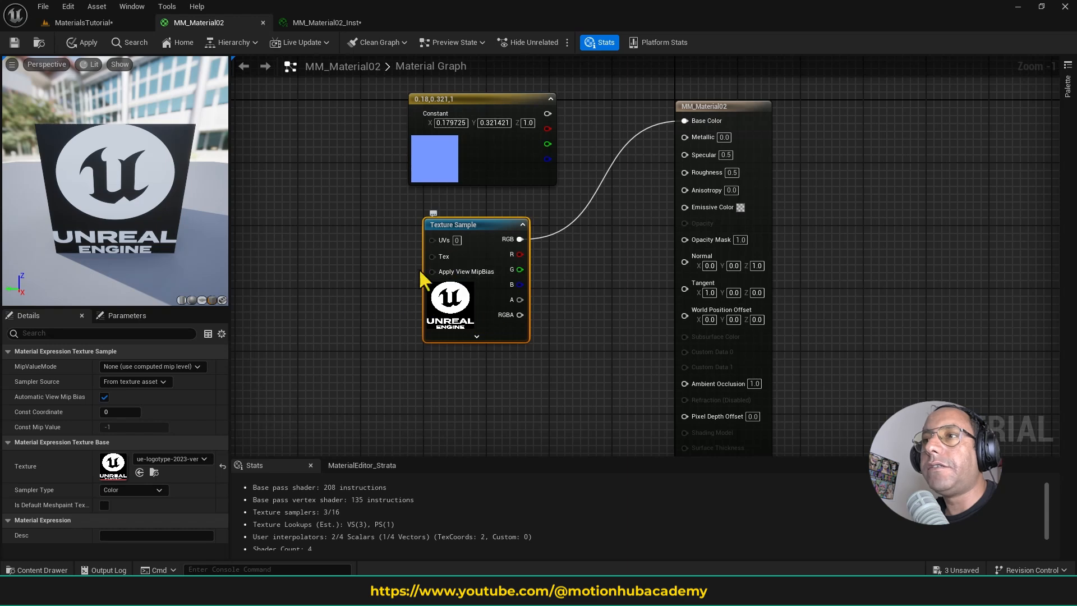
- Open the Unreal Engine logo texture and examine it with its alpha channel switched off and on
double_click(113, 464)
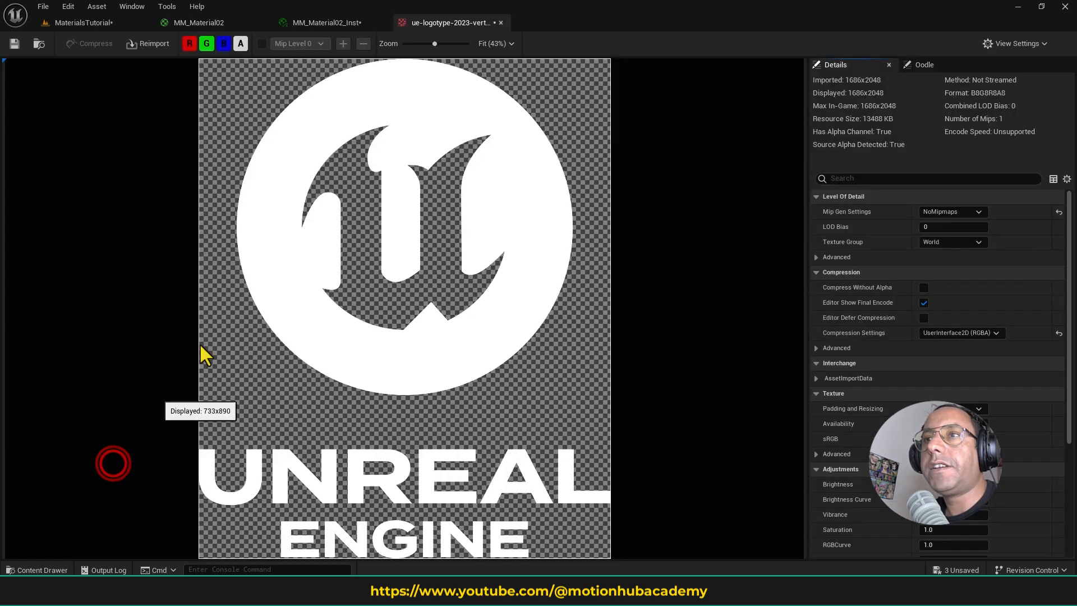
click(241, 44)
click(238, 43)
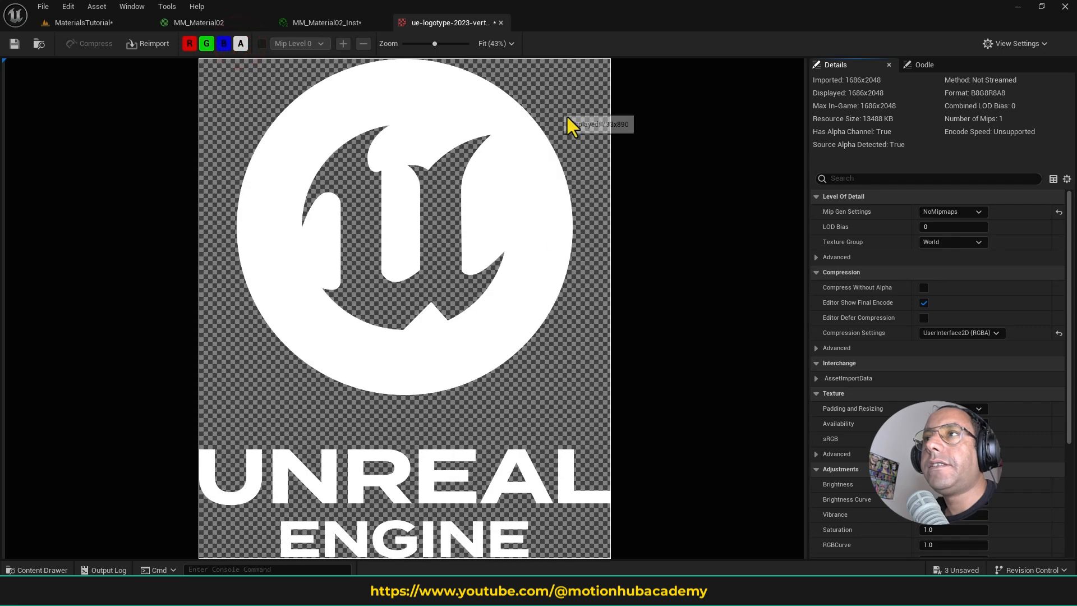
- Connect the logo Texture Sample's alpha channel to MM_Material02's Opacity Mask and save the material
click(200, 22)
drag(484, 229, 476, 221)
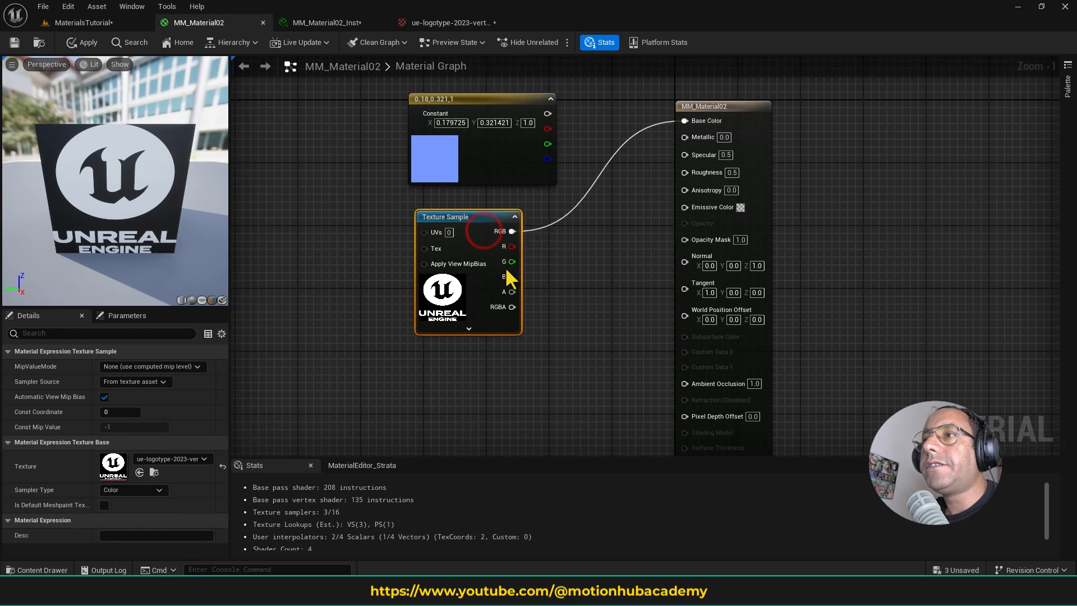
drag(512, 291, 701, 243)
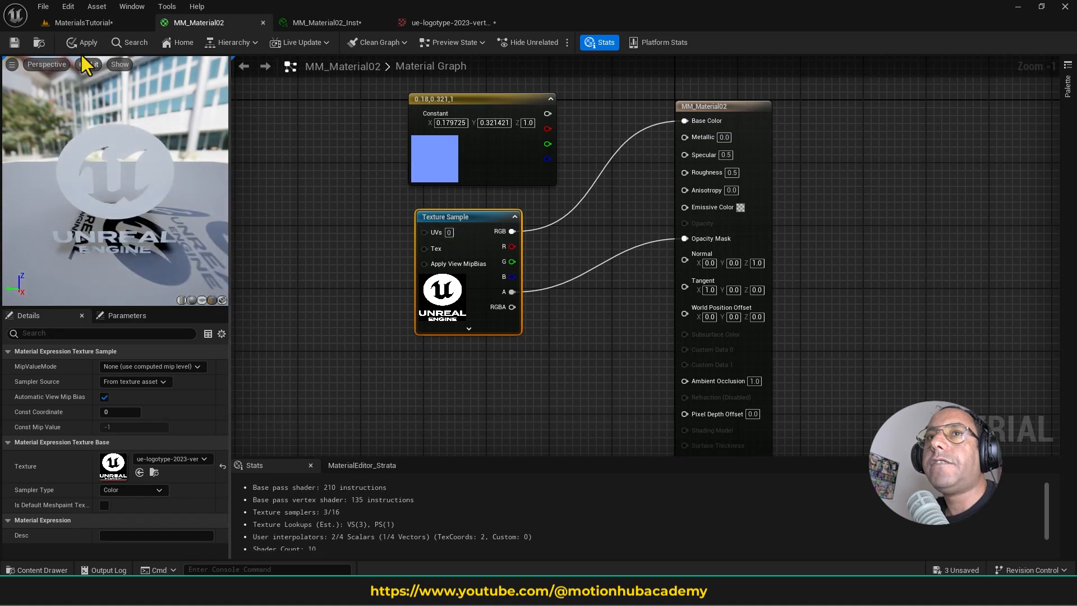
click(16, 45)
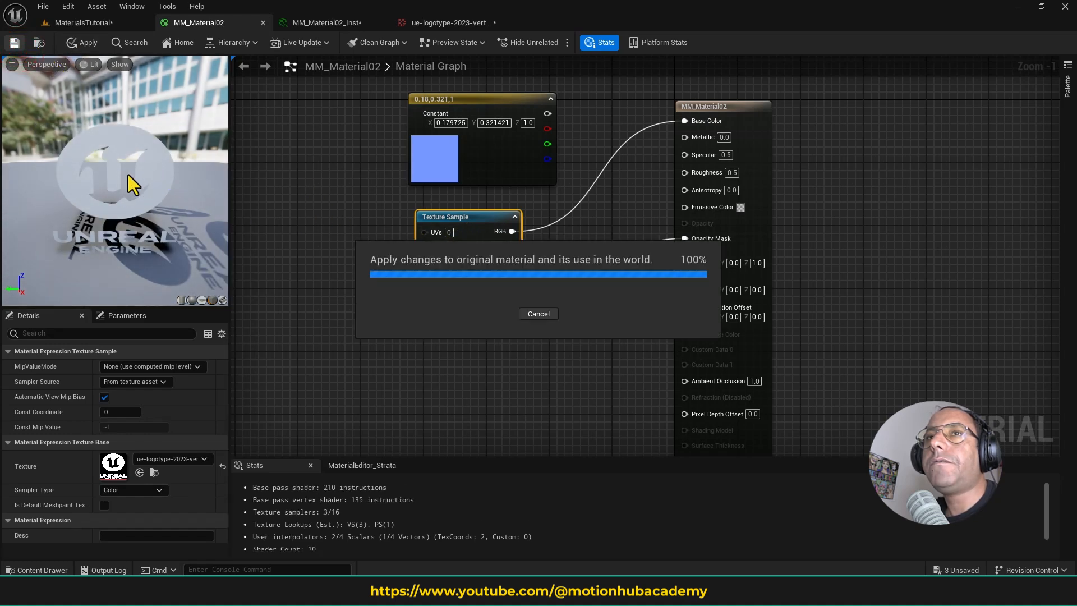
- Examine the masked logo material on the wall in the MaterialsTutorial level from closer up
click(113, 20)
click(325, 298)
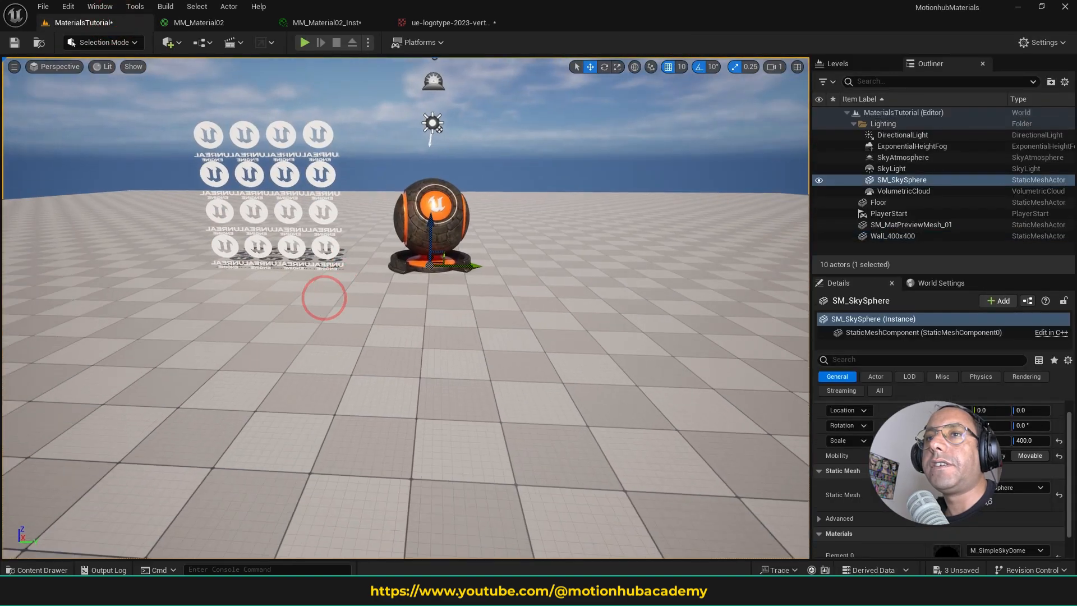
key(w)
right_drag(324, 298, 350, 256)
key(a)
key(w)
key(s)
key(a)
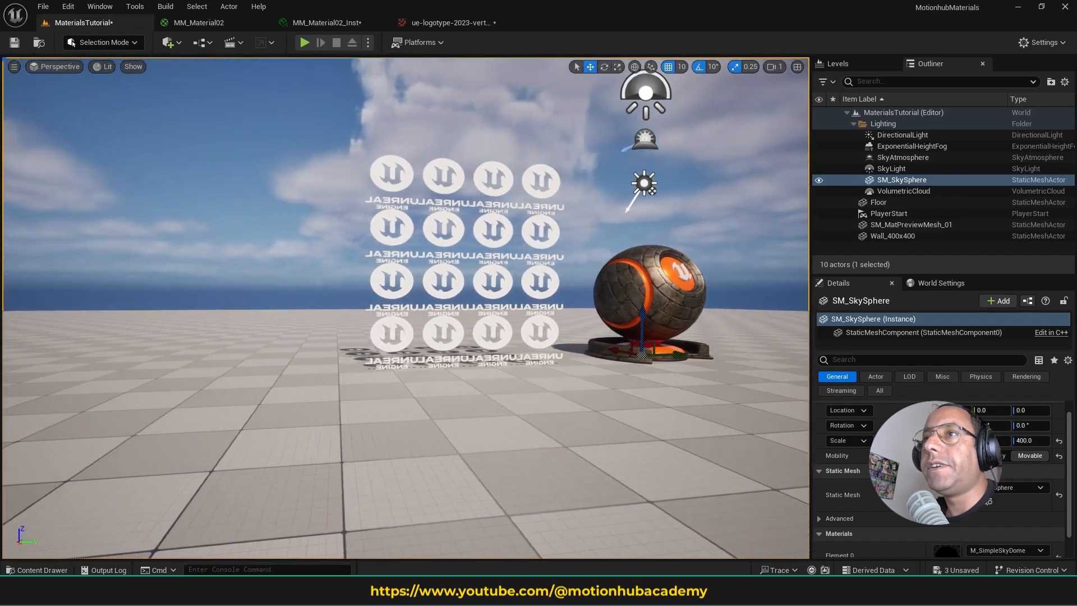
key(a)
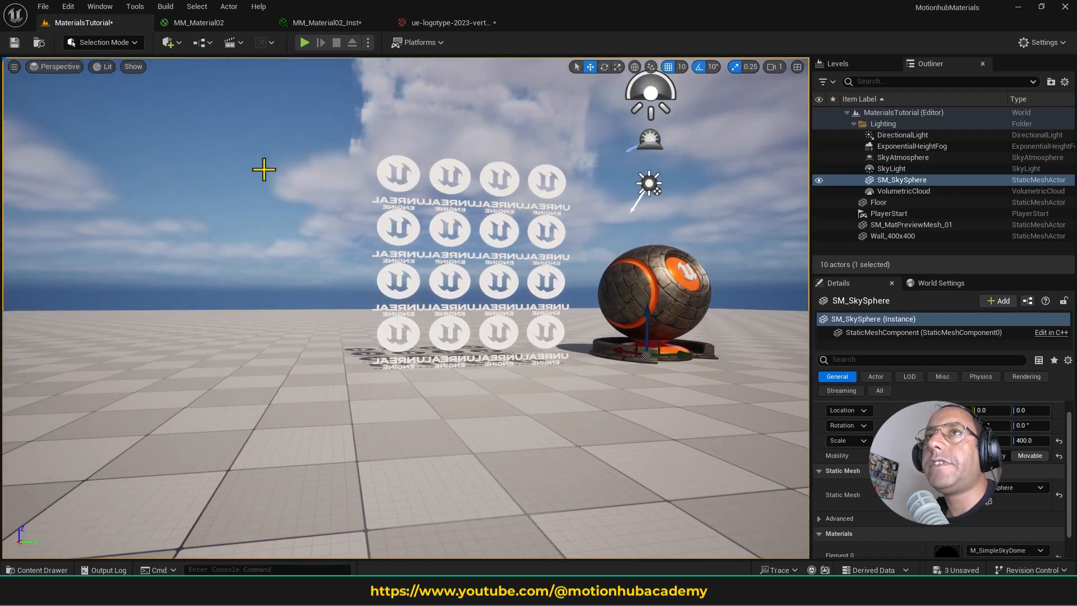
- Close the logo texture and material instance editors, and set MM_Material02's Blend Mode to Opaque
click(442, 25)
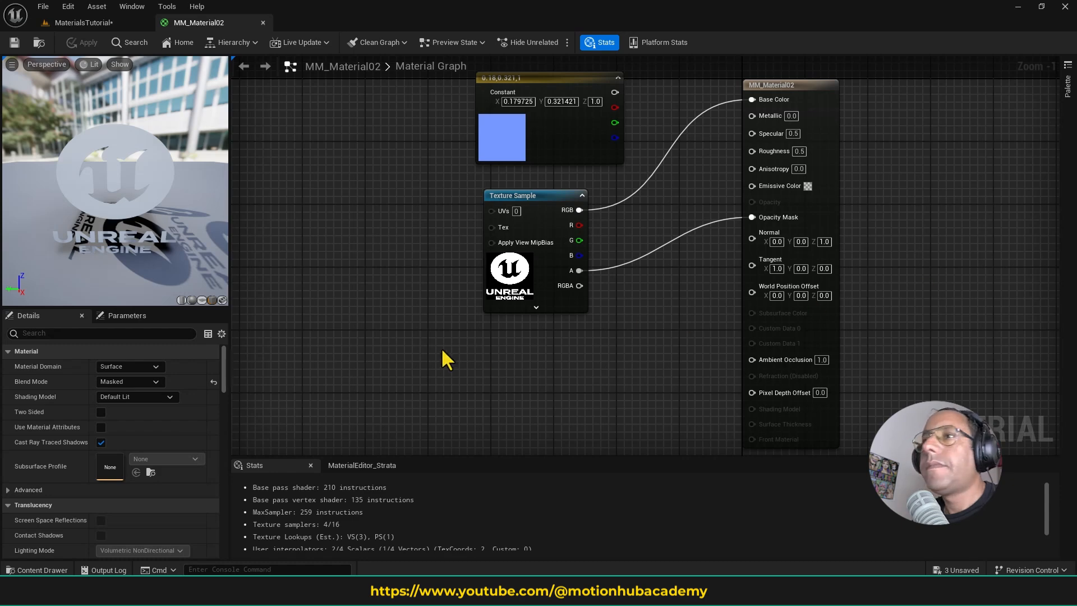
right_drag(442, 350, 461, 342)
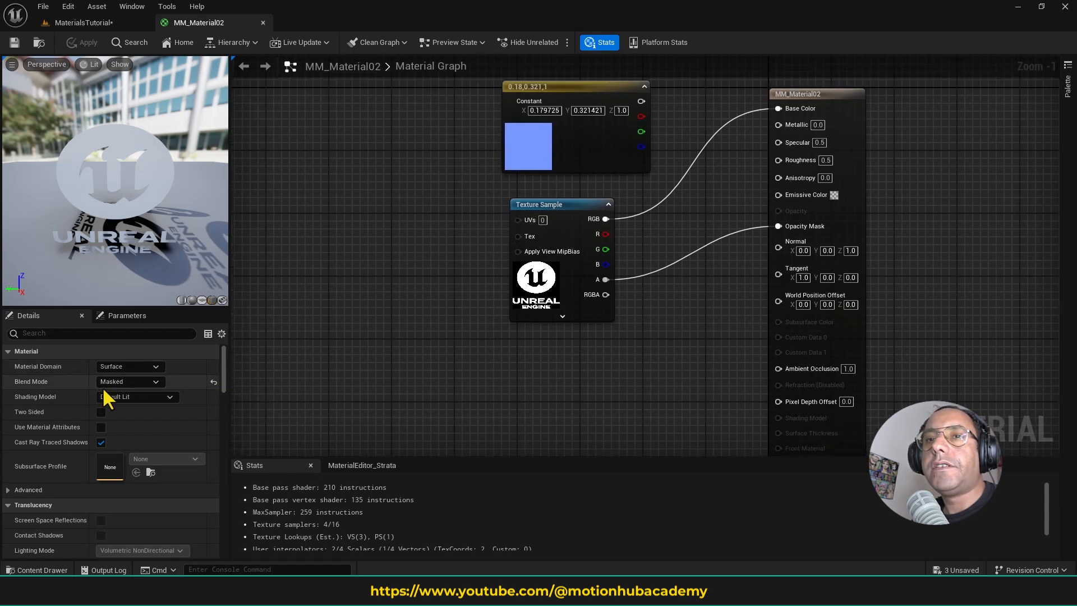
click(142, 382)
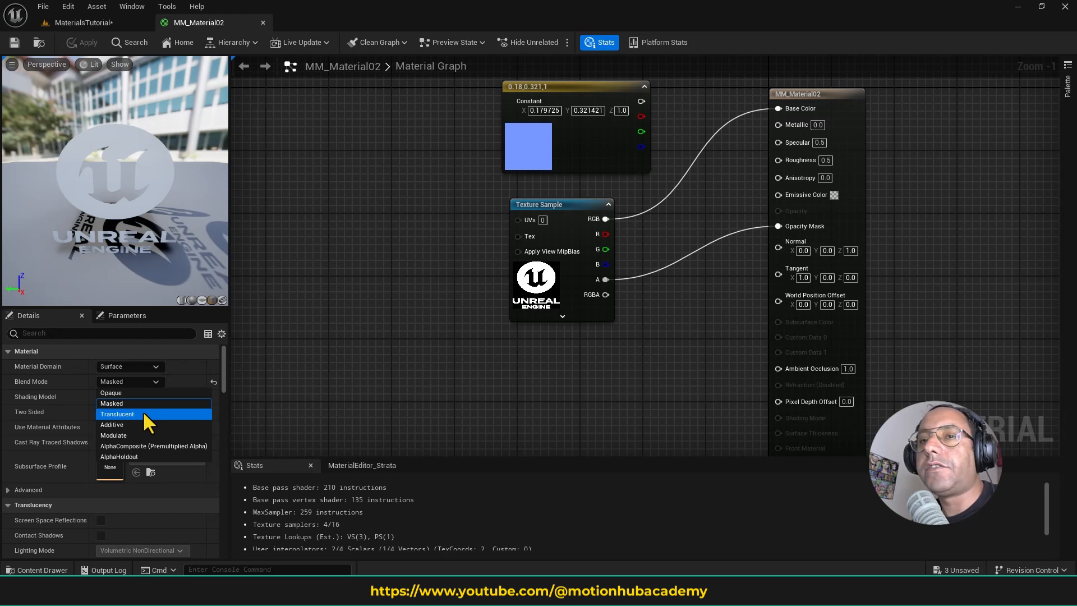
click(146, 412)
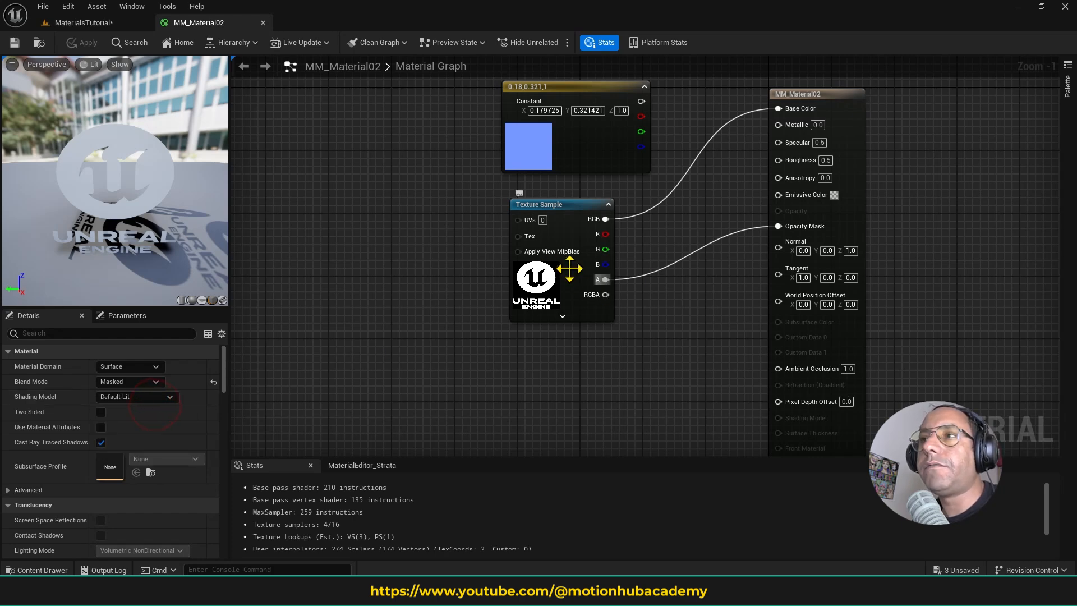
click(153, 382)
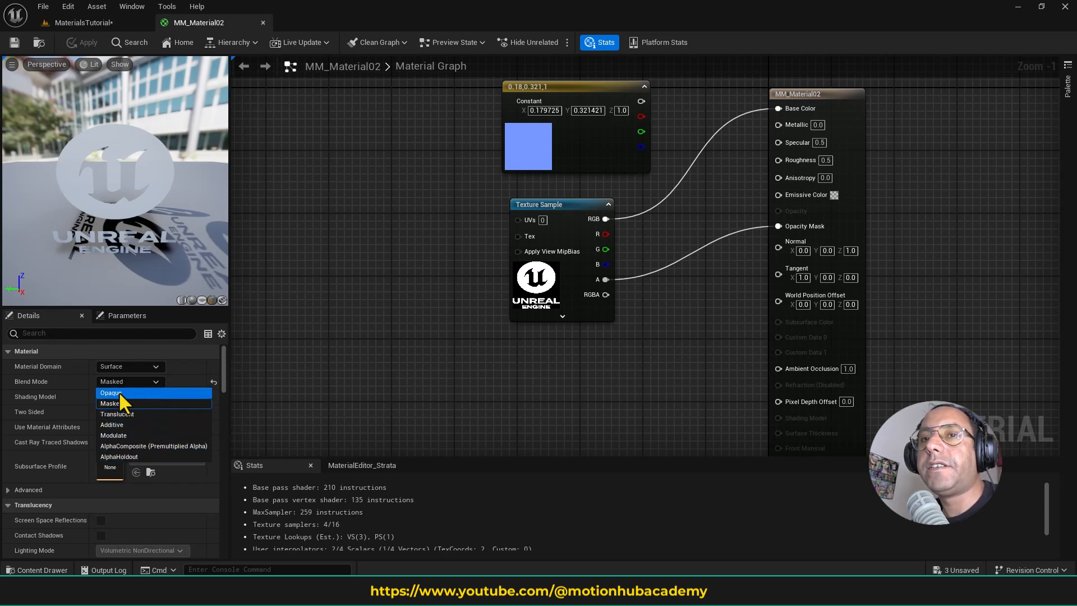
click(149, 393)
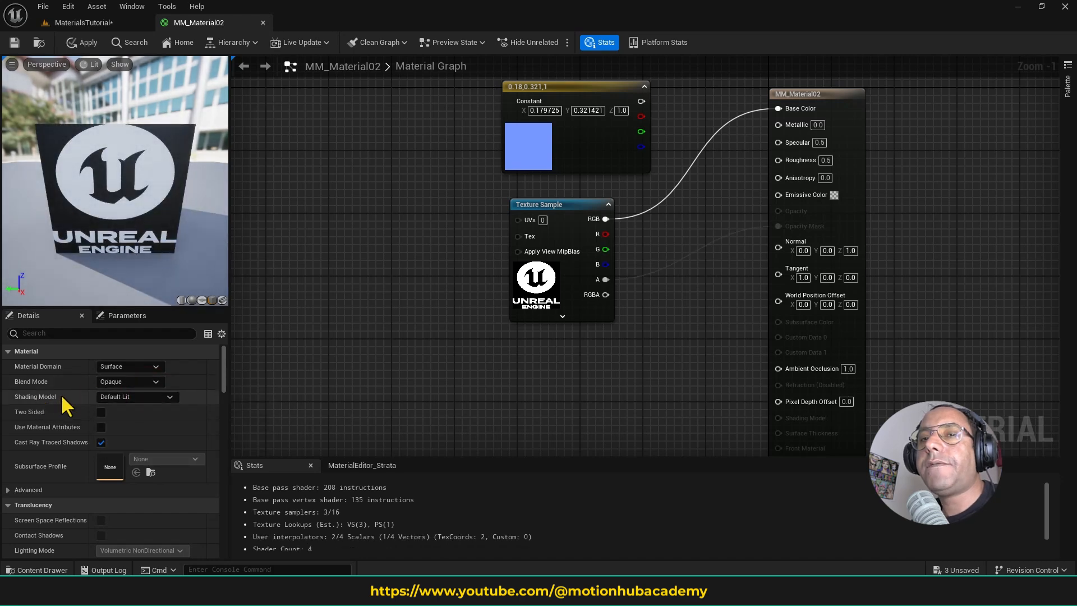
- Set MM_Material02's Shading Model to Unlit and check which inputs the material output node still offers
click(143, 396)
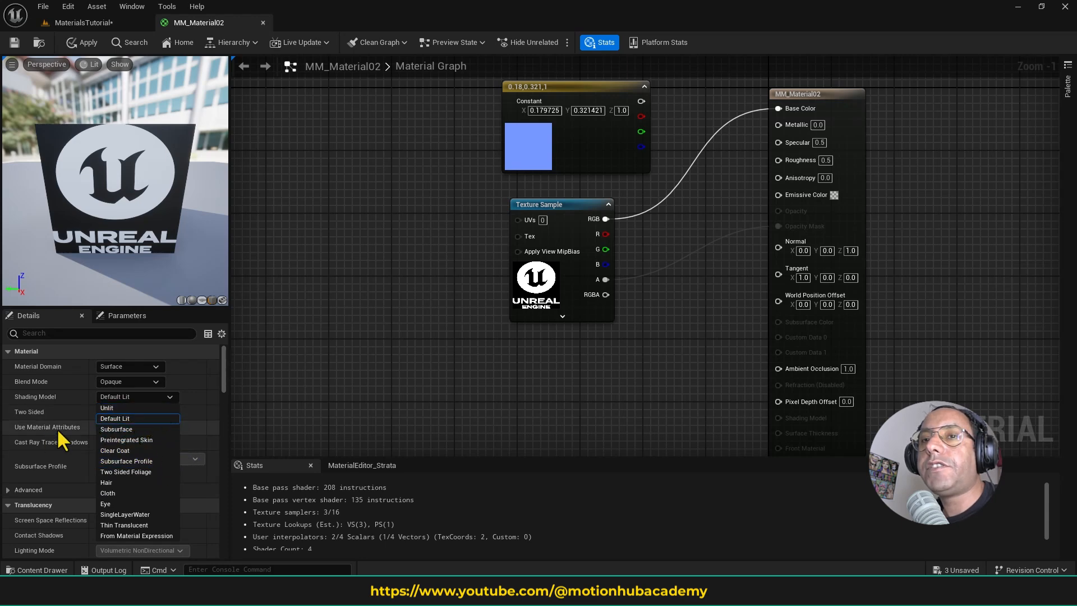
click(84, 395)
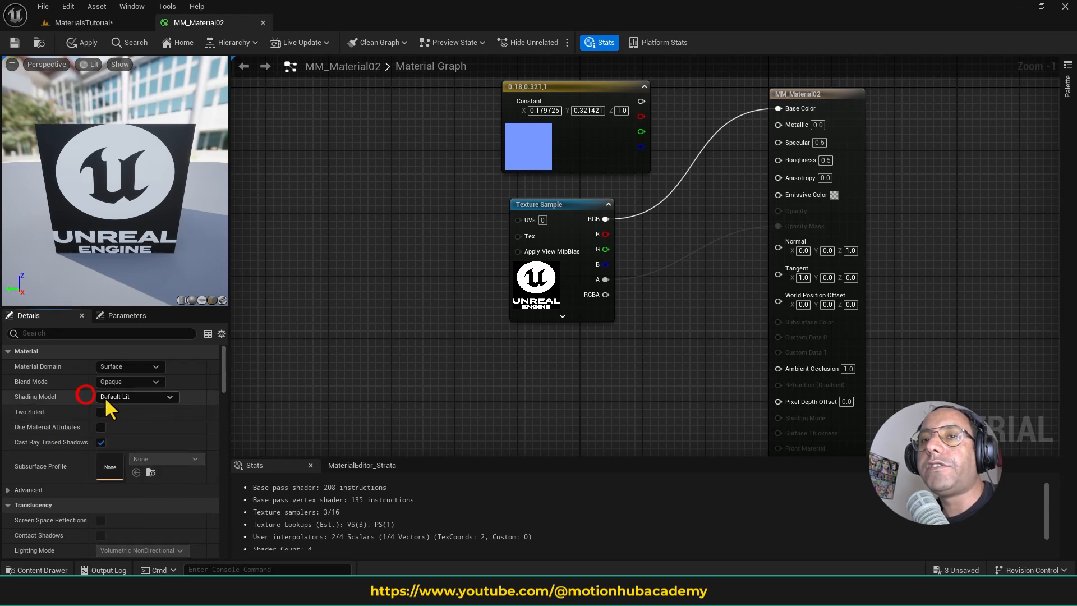
click(151, 398)
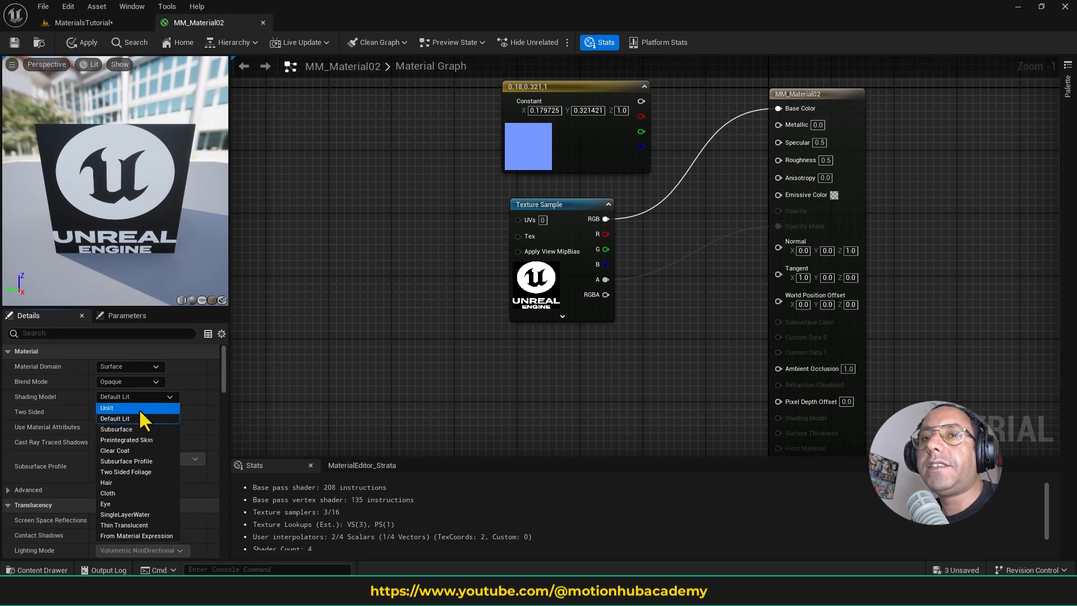
click(140, 408)
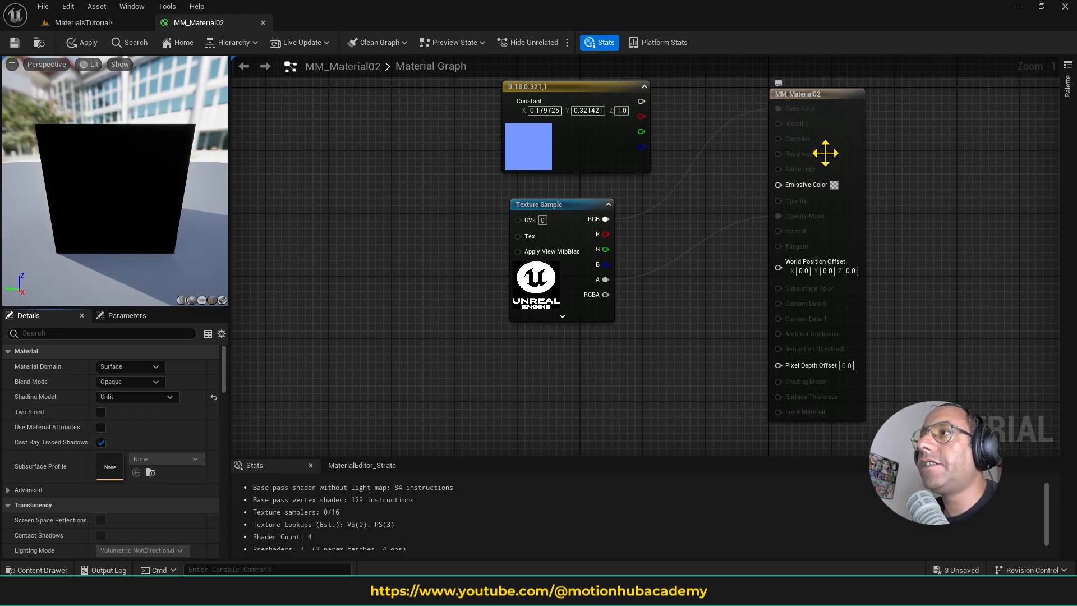
right_drag(711, 203, 611, 231)
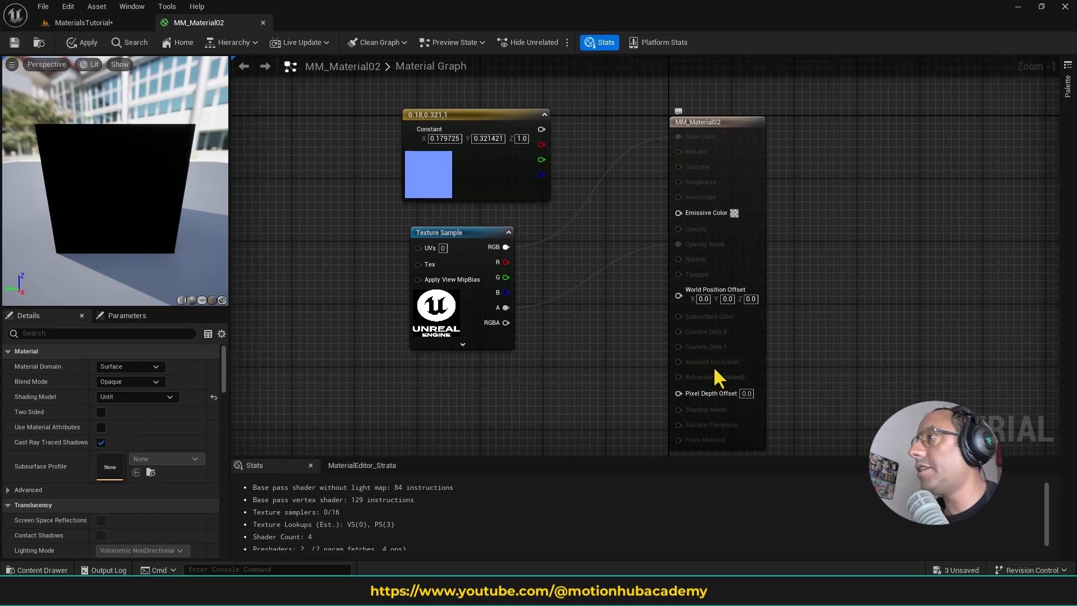
right_drag(595, 325, 671, 311)
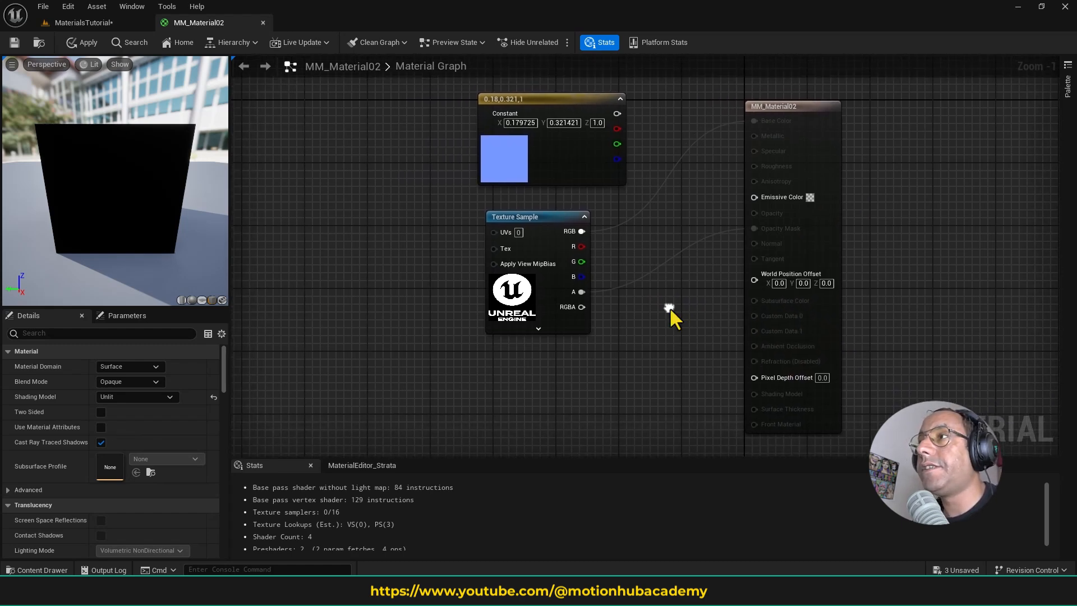
- Rearrange the graph so the logo Texture Sample sits above the blue constant, leaving space before the material output node
drag(409, 108, 621, 315)
drag(552, 216, 521, 171)
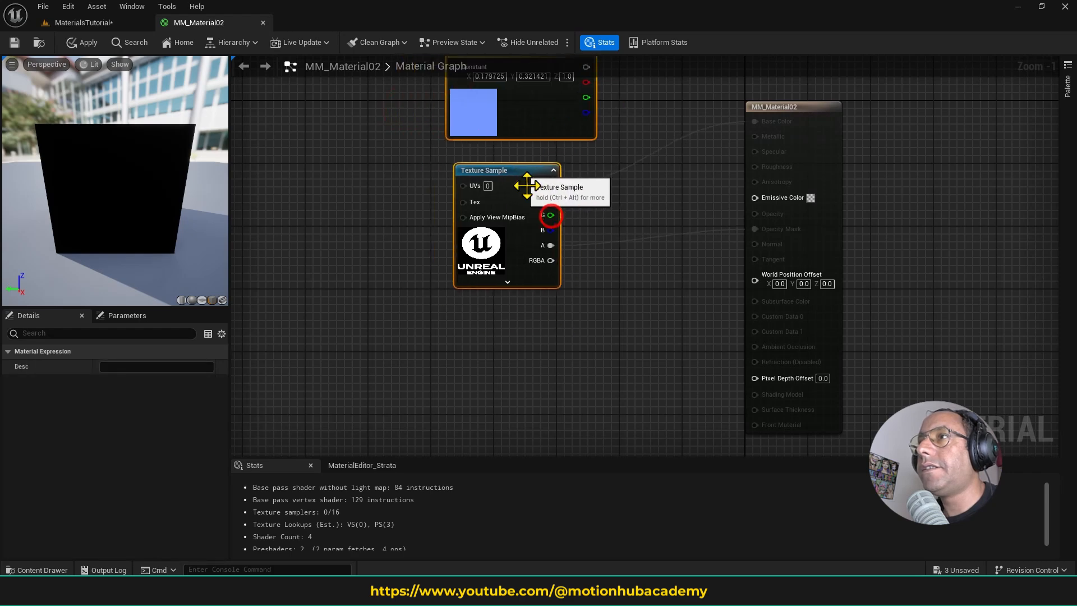
right_drag(586, 240, 560, 297)
scroll(560, 300, down, 2)
click(526, 324)
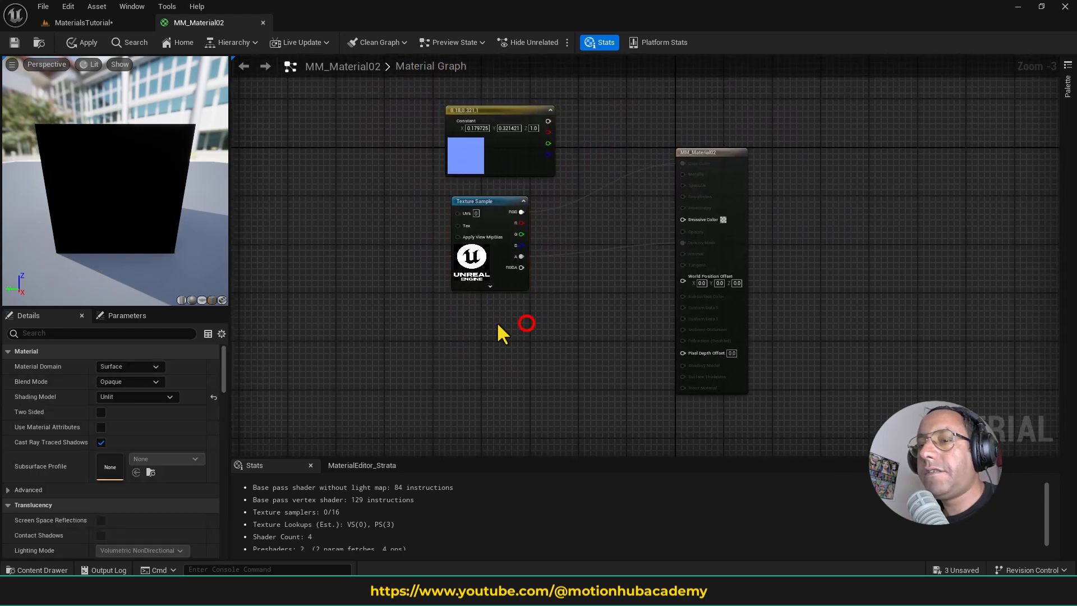
drag(504, 111, 511, 292)
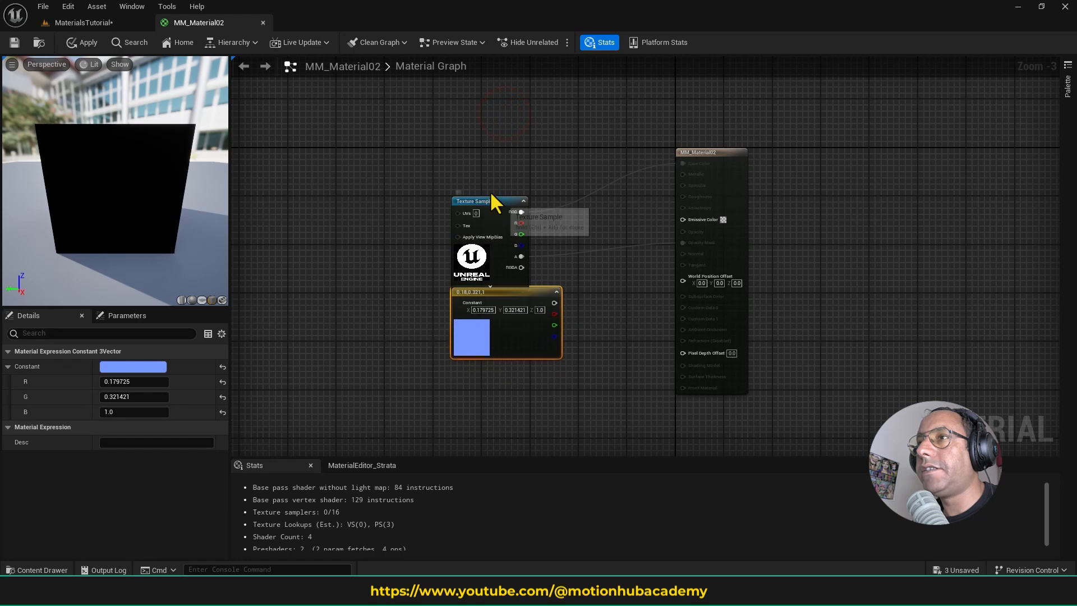
drag(493, 198, 388, 119)
drag(512, 291, 491, 238)
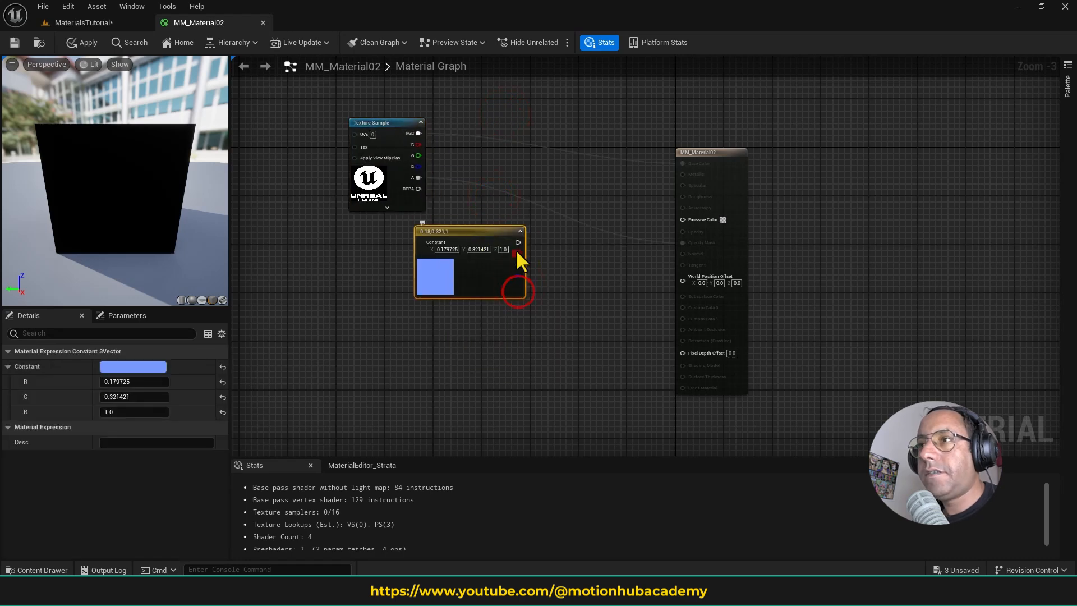
- Add a Multiply node fed by the blue constant and set its B value to 50
drag(587, 312, 586, 312)
text(multiply)
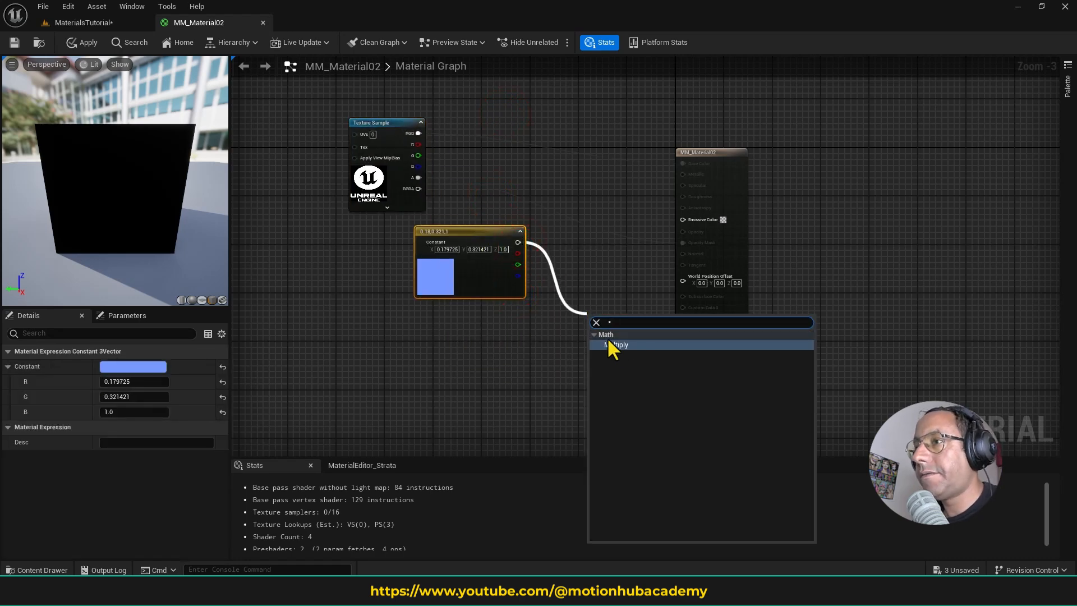
click(607, 338)
click(510, 347)
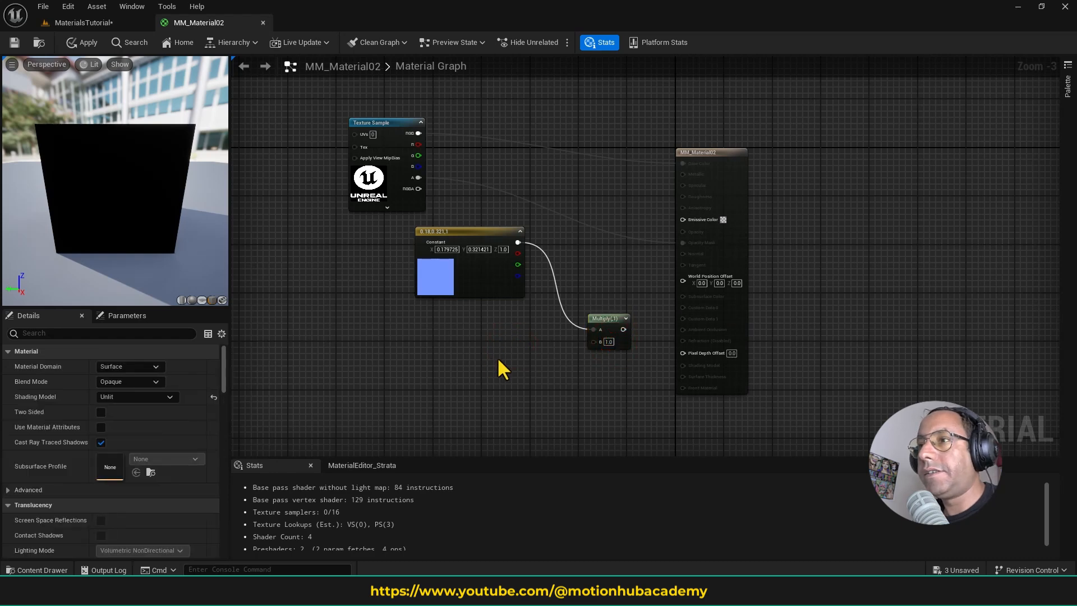
click(608, 342)
text(50)
key(Return)
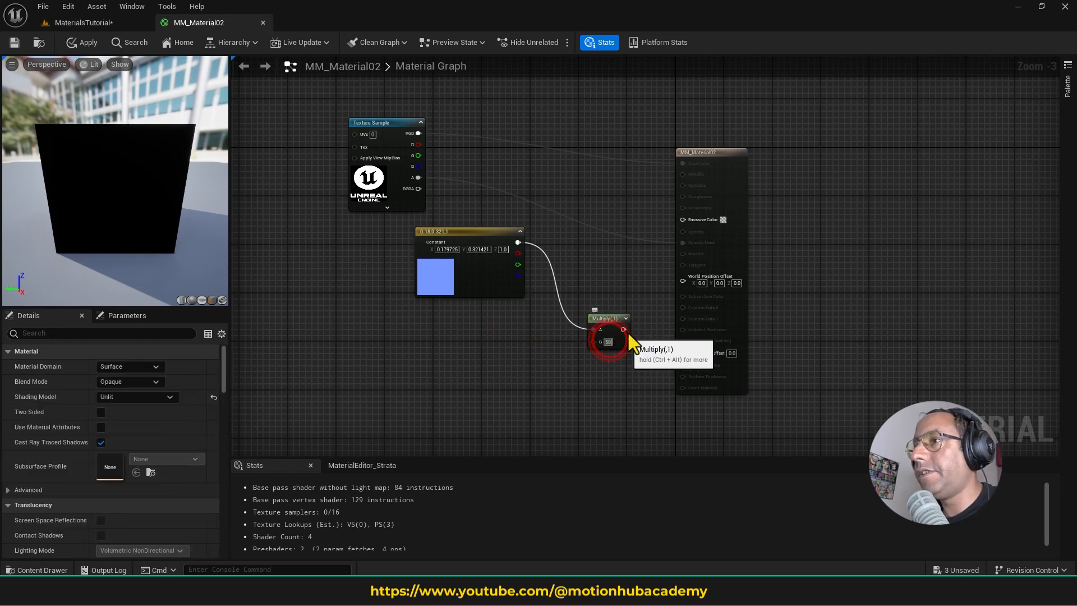
- Connect the Multiply output to Emissive Color, check the glow on the preview plane, and place the Multiply node beside the blue constant
drag(625, 329, 683, 220)
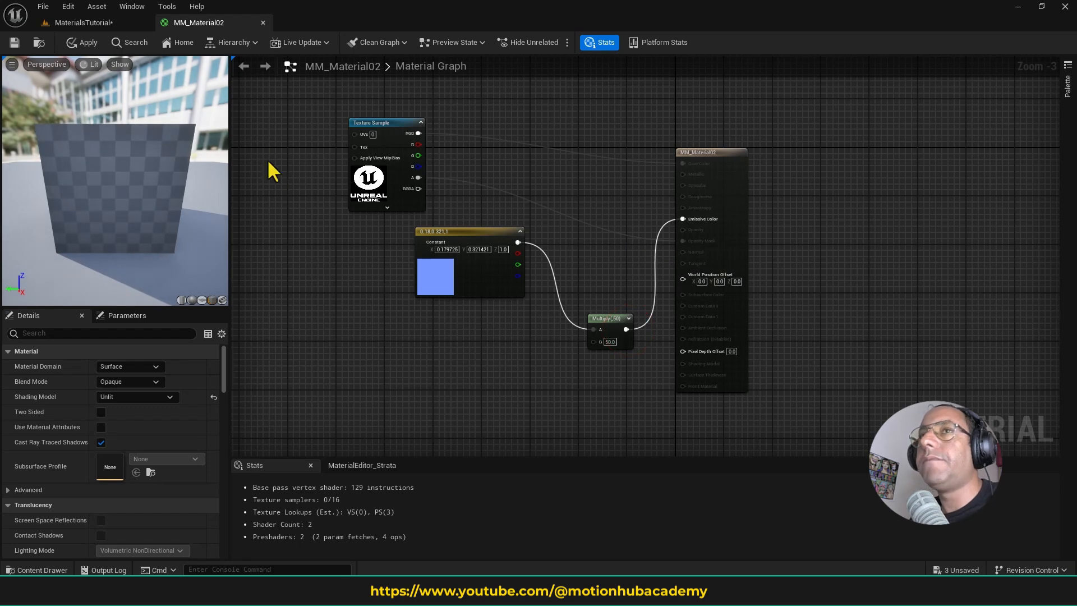
drag(105, 194, 79, 192)
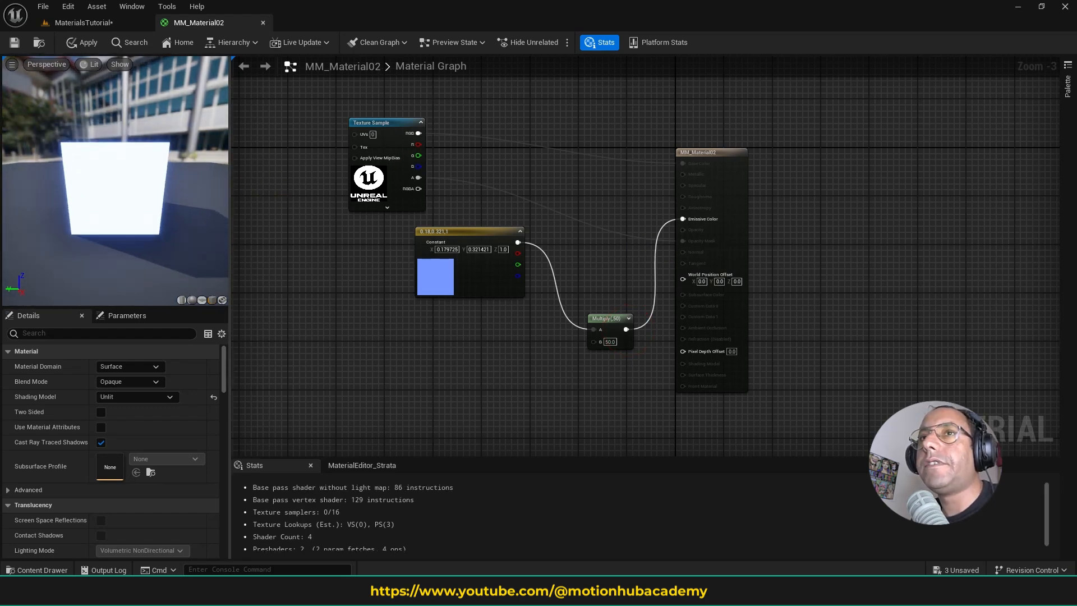
mouse_move(172, 200)
right_down()
mouse_move(172, 191)
mouse_move(171, 201)
right_up()
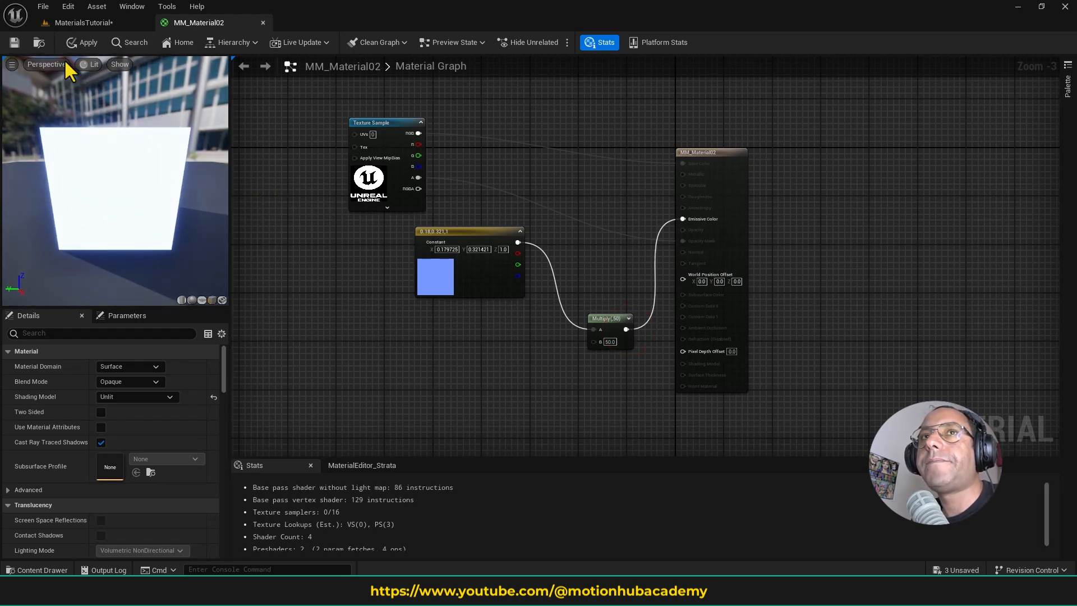
click(464, 340)
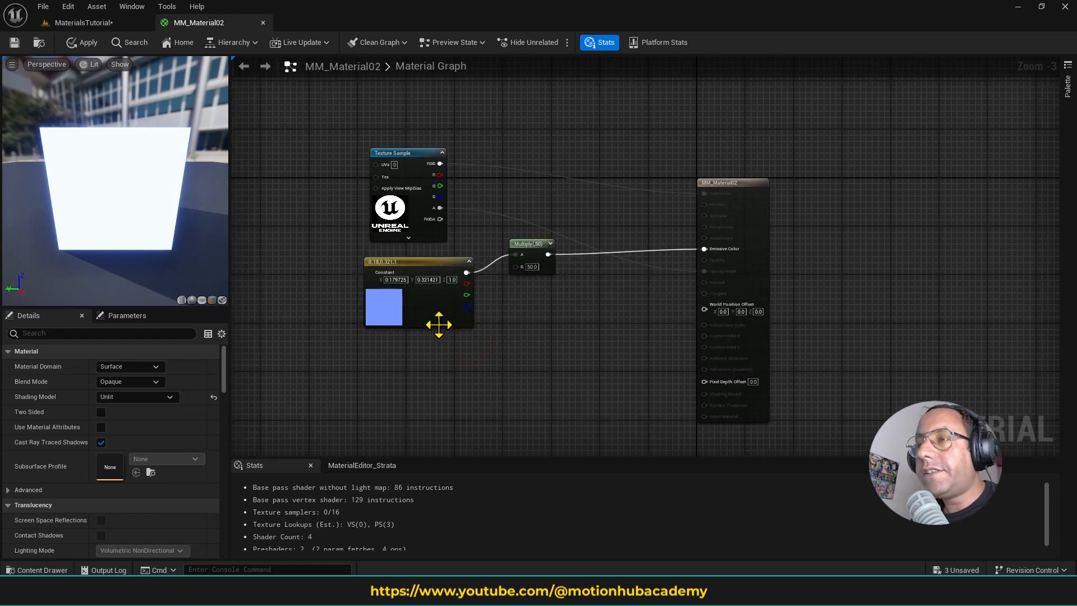
- Choose Opaque as MM_Material02's Blend Mode and set its Shading Model to Default Lit
right_drag(438, 325, 495, 336)
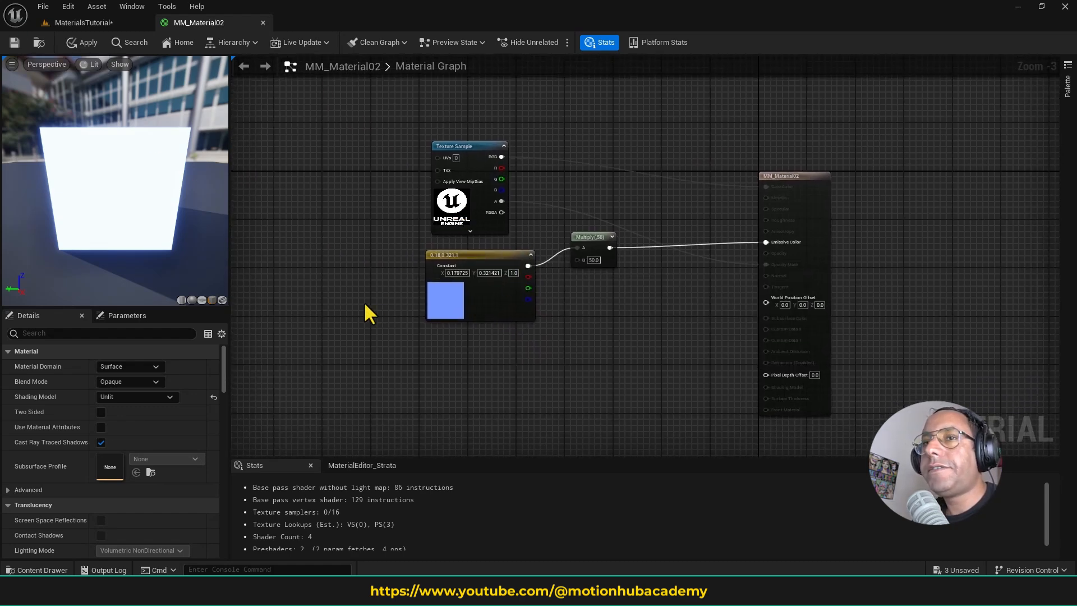
right_drag(363, 301, 434, 273)
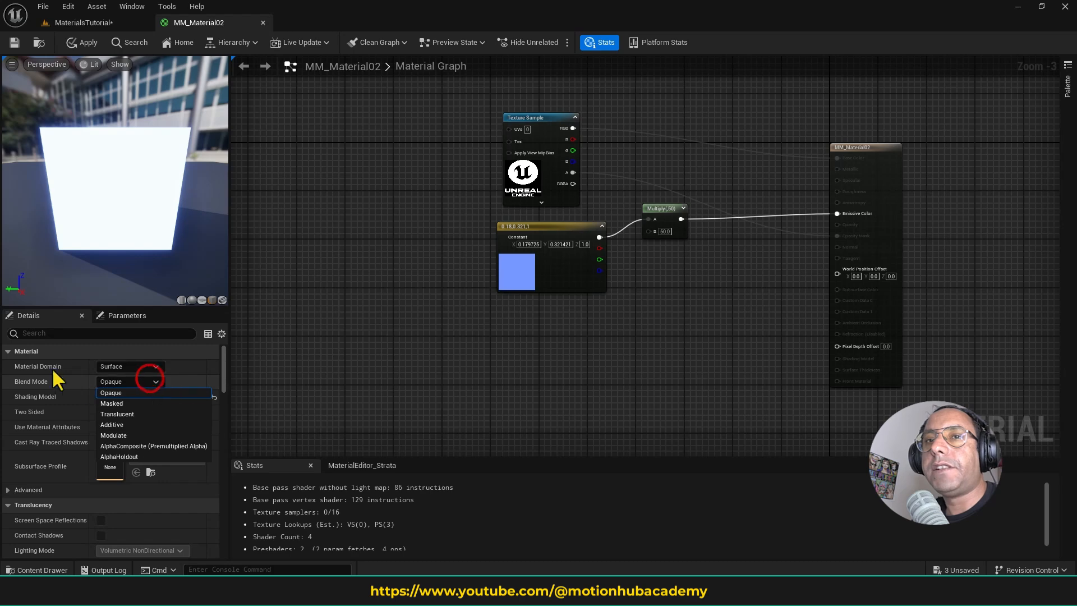
click(142, 392)
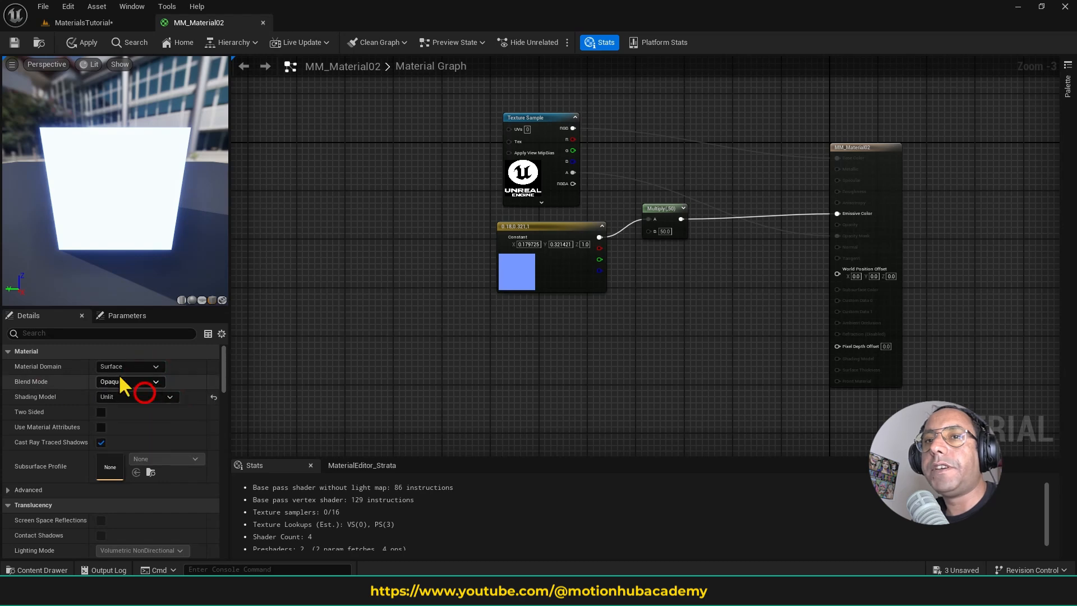
click(127, 395)
click(134, 418)
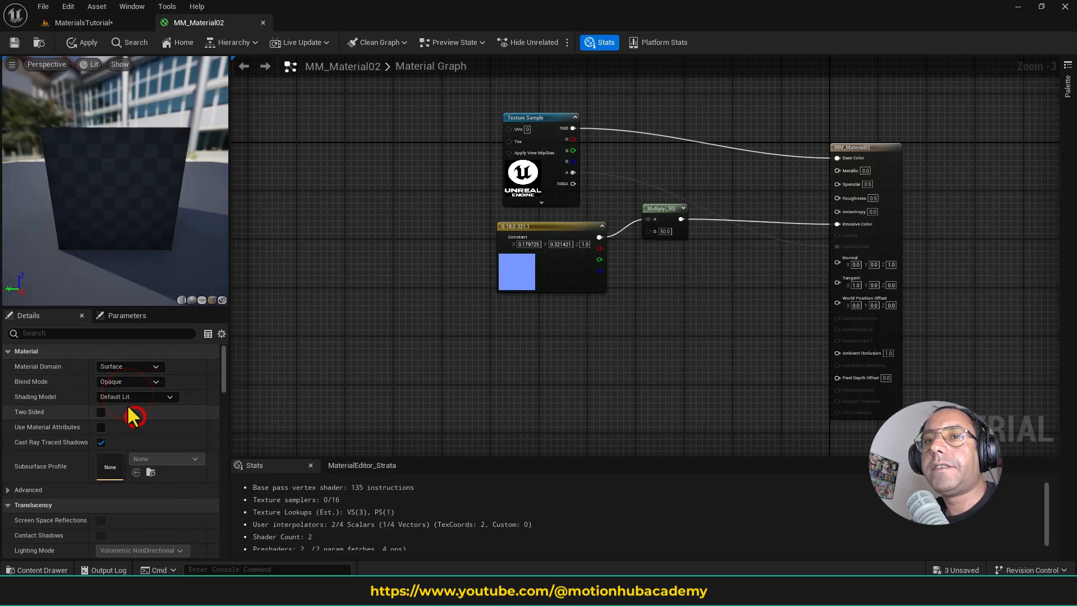
- Delete the Multiply, blue constant and logo Texture Sample nodes, leaving only the material output node in the graph
right_drag(622, 274, 592, 313)
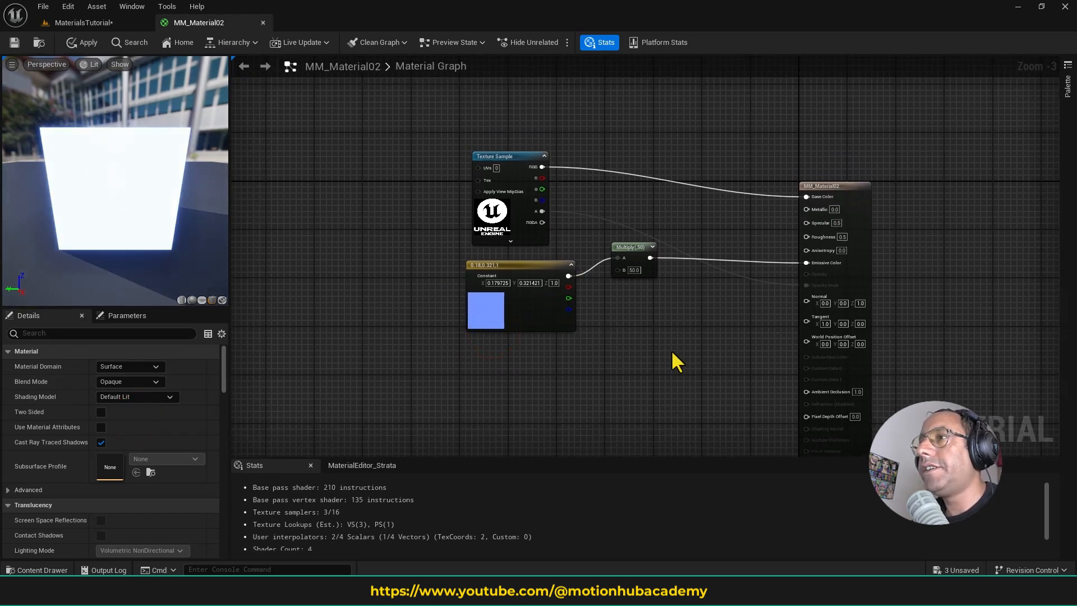
drag(674, 353, 610, 278)
key(Delete)
right_drag(607, 271, 556, 307)
drag(407, 150, 539, 285)
key(Delete)
right_click(463, 253)
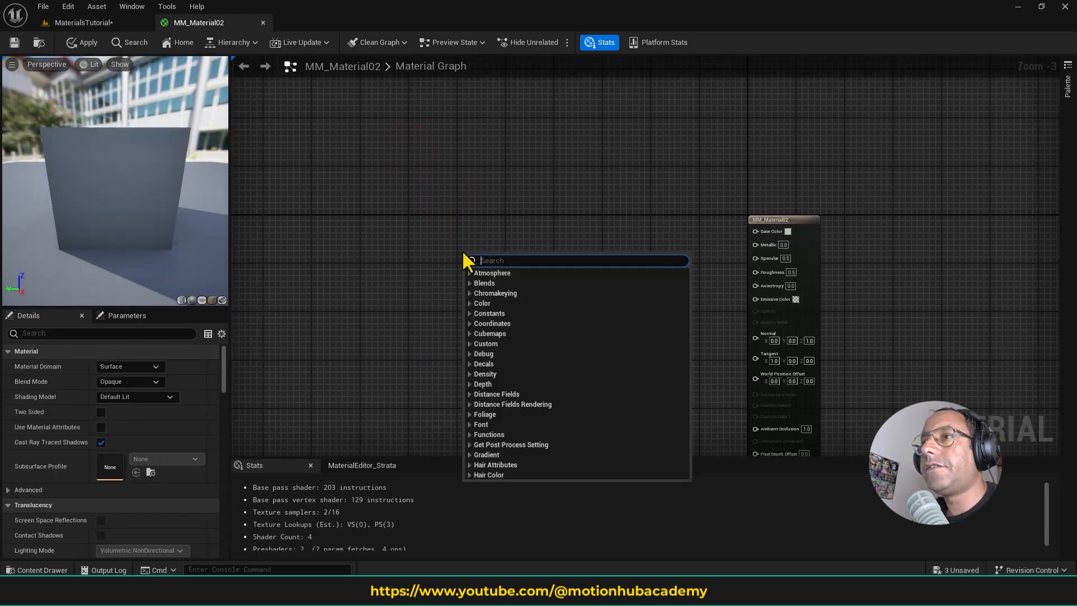
click(463, 216)
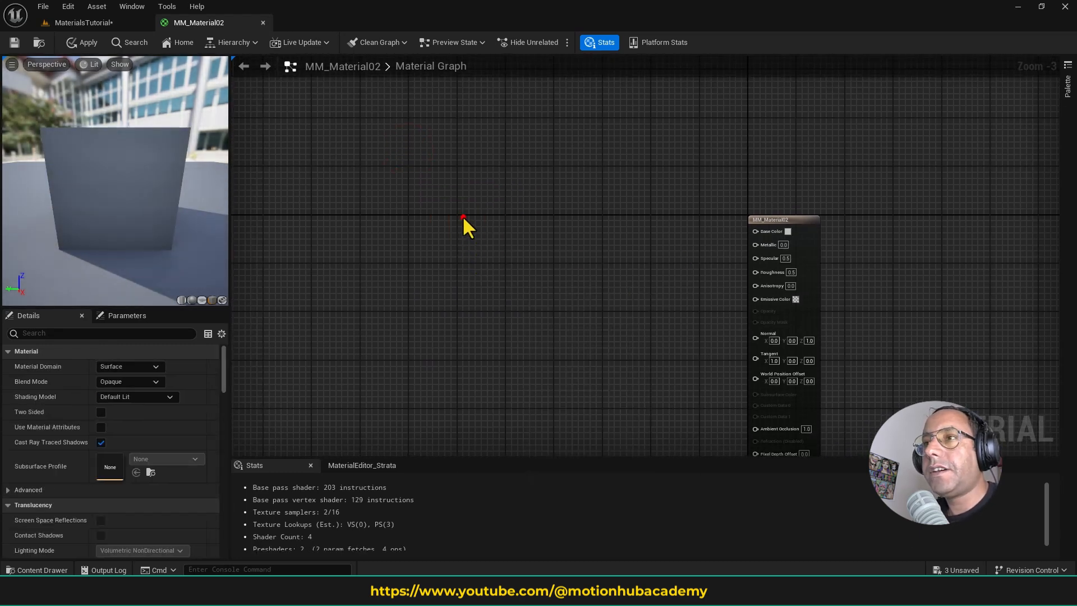
- Add two Constant3Vector nodes stacked one above the other and move the pair closer to the material output node
click(434, 216)
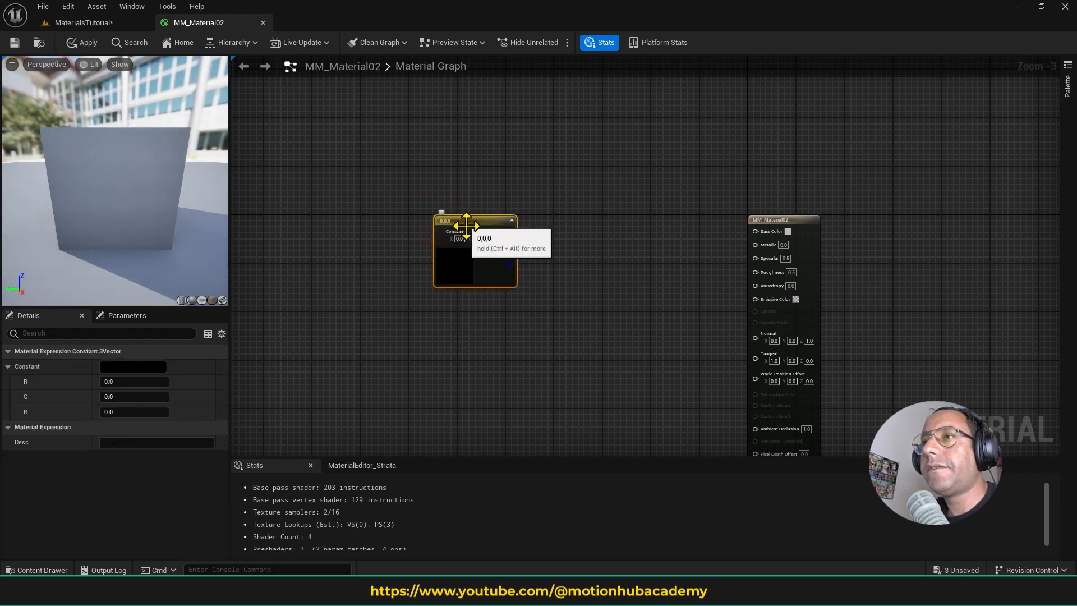
click(451, 320)
drag(453, 322, 471, 315)
drag(434, 222, 538, 344)
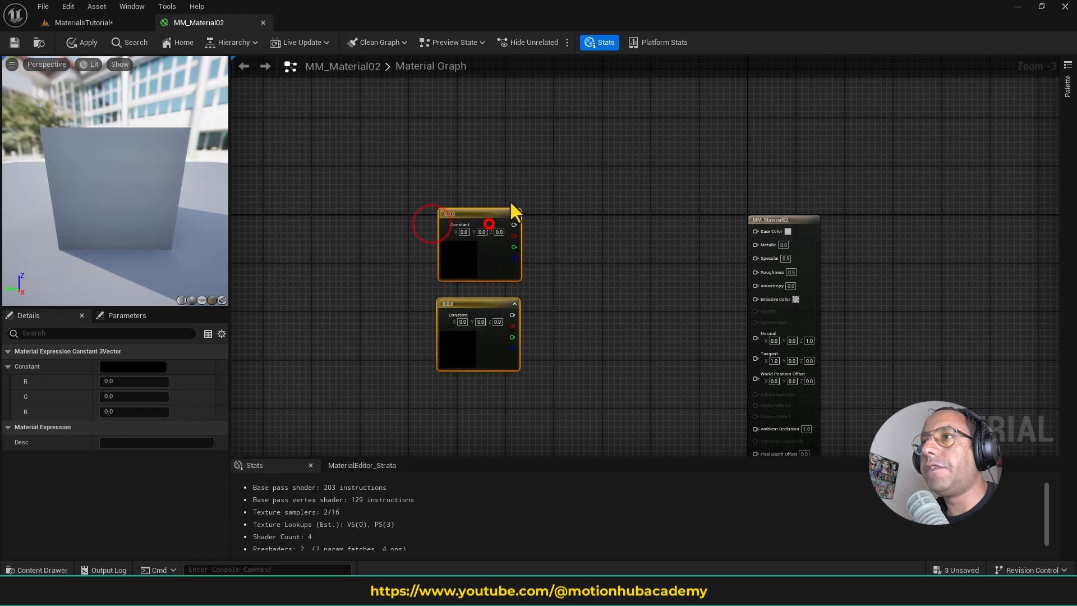
drag(513, 218, 560, 192)
click(617, 230)
- Set the upper constant's color to yellow, with R 1.0, G 0.857892 and B 0.036923
click(511, 243)
click(157, 366)
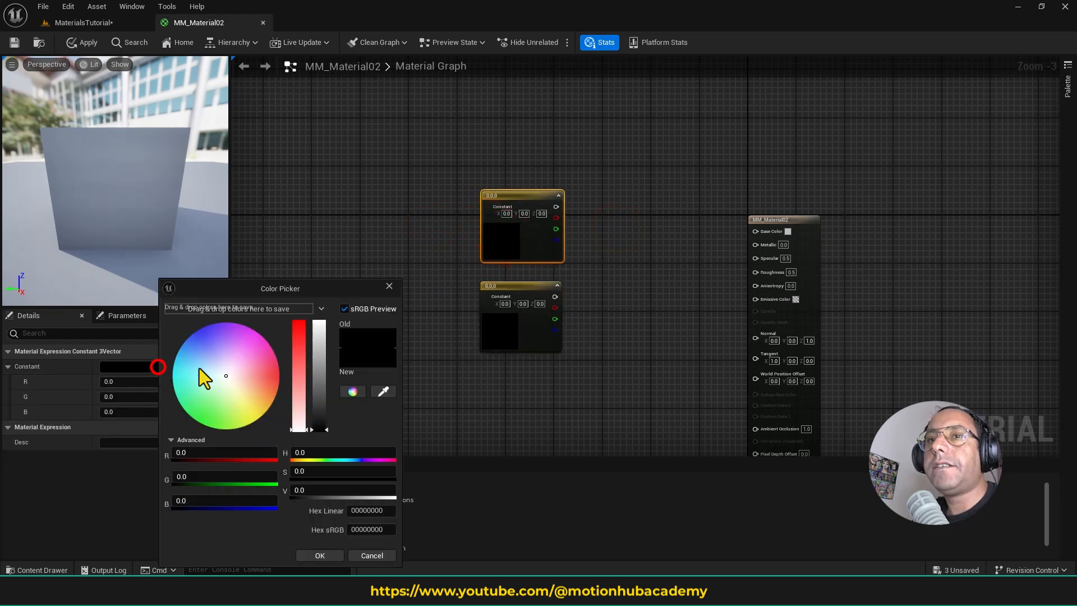
click(258, 418)
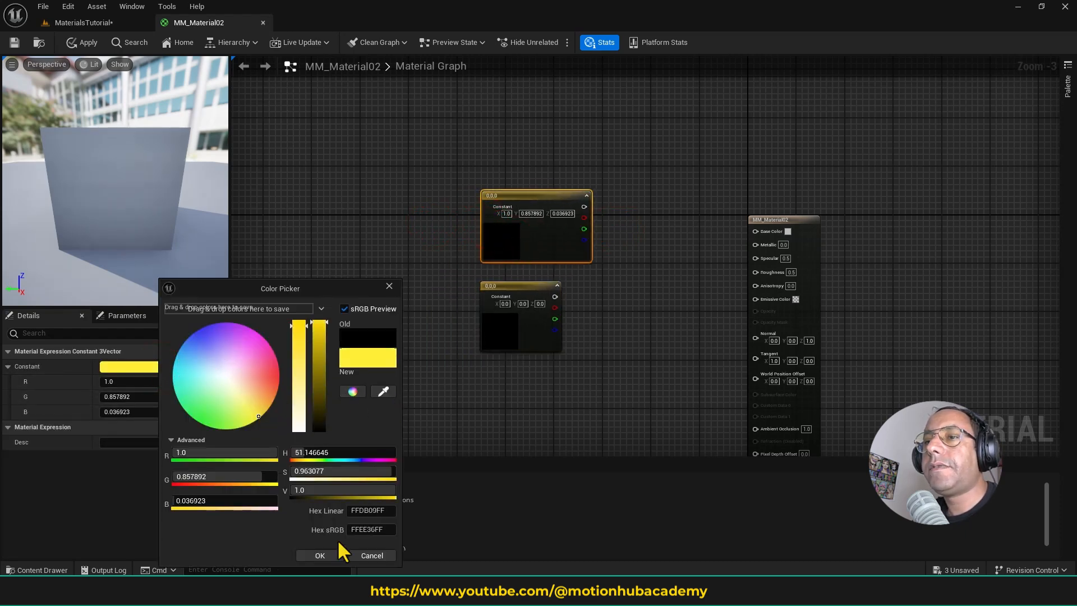
click(328, 557)
- Set the lower constant's color to orange-red, with R 1.0, G 0.060141 and B 0.0
click(509, 332)
click(149, 367)
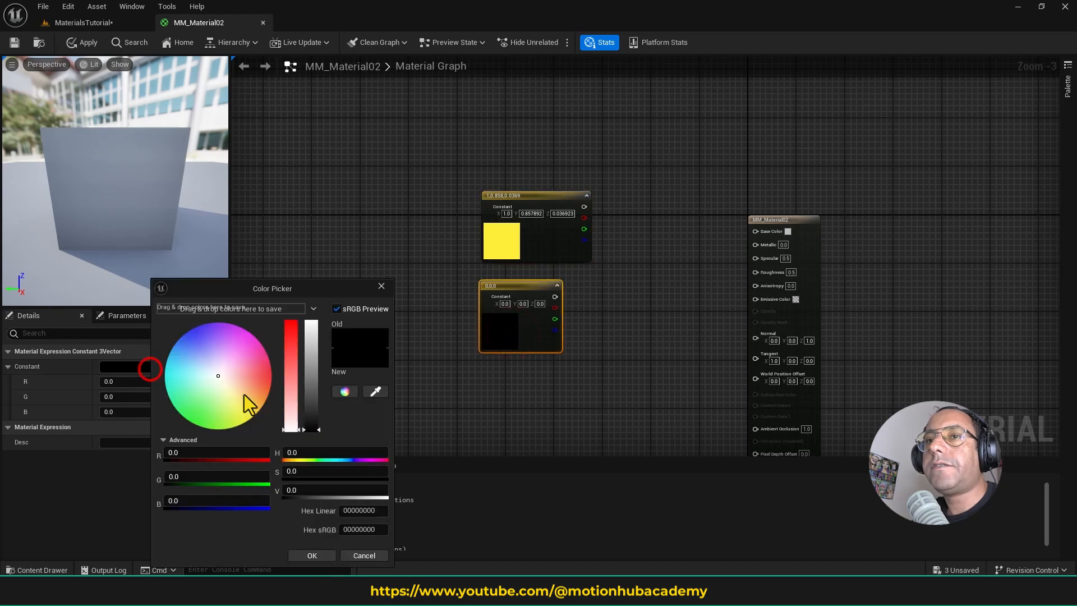
drag(244, 375, 281, 378)
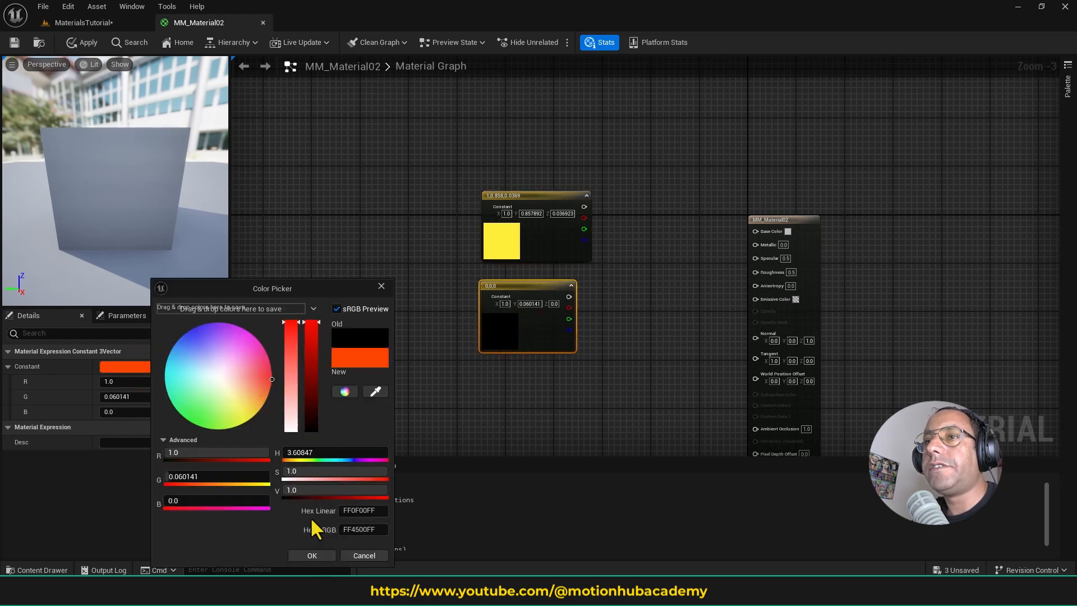
click(319, 555)
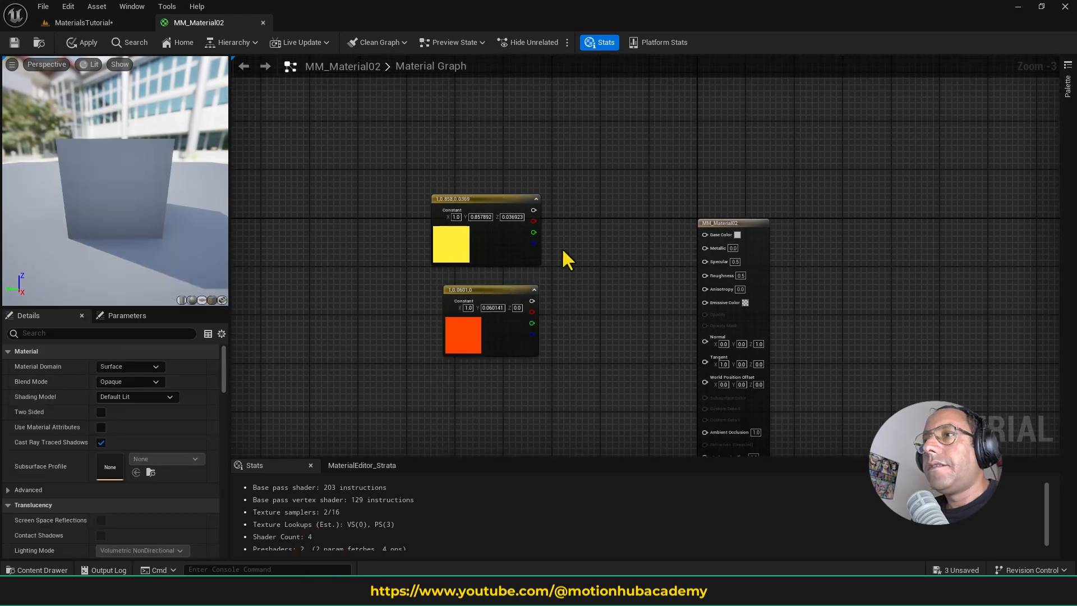
- Add a LinearInterpolate (Lerp) node between the two color constants and the material output node
right_click(575, 244)
text(l)
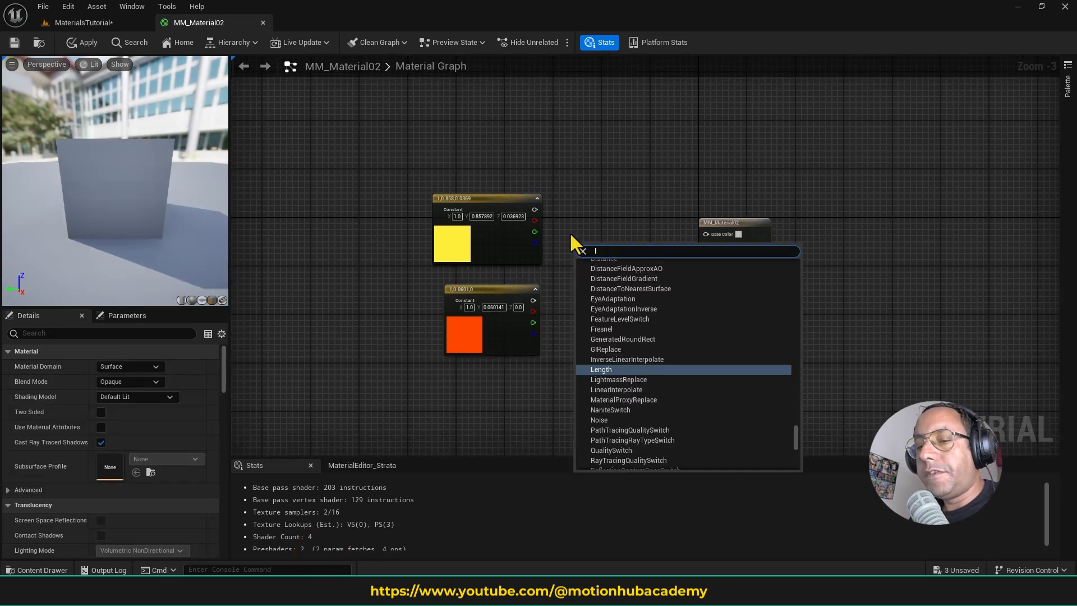
text(erp)
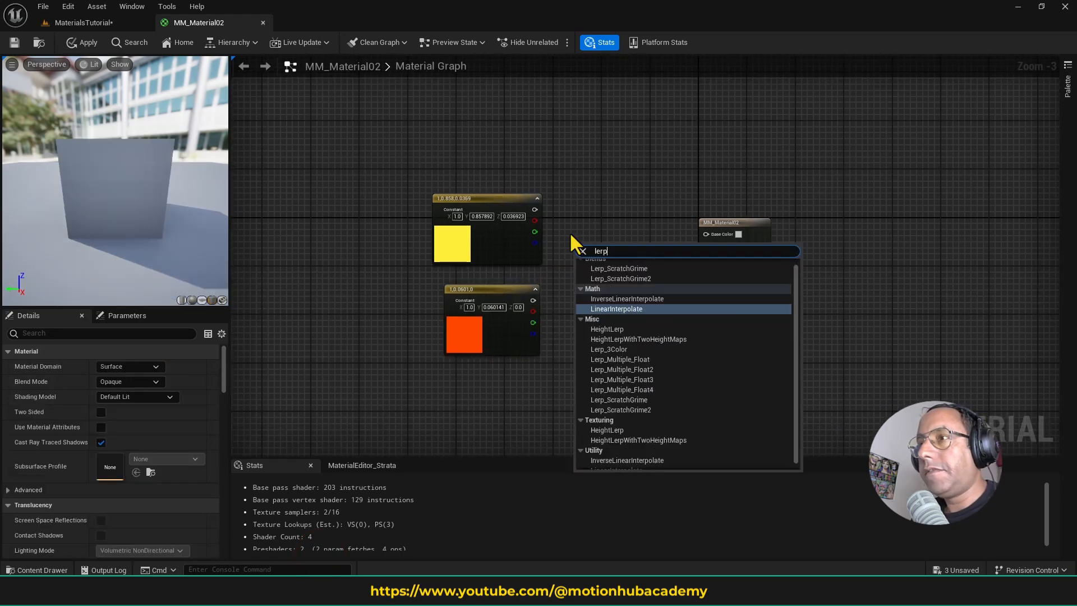
click(634, 309)
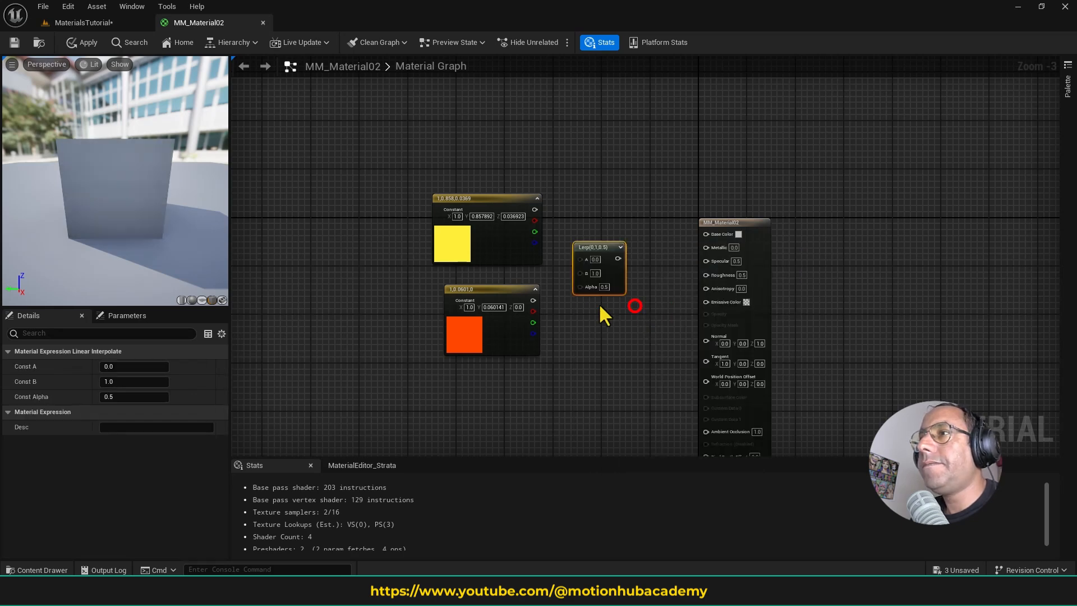
click(589, 244)
- Connect the yellow constant to the Lerp's A, the orange-red constant to B, and the Lerp output to Base Color
drag(537, 213, 575, 241)
drag(533, 301, 574, 252)
click(516, 286)
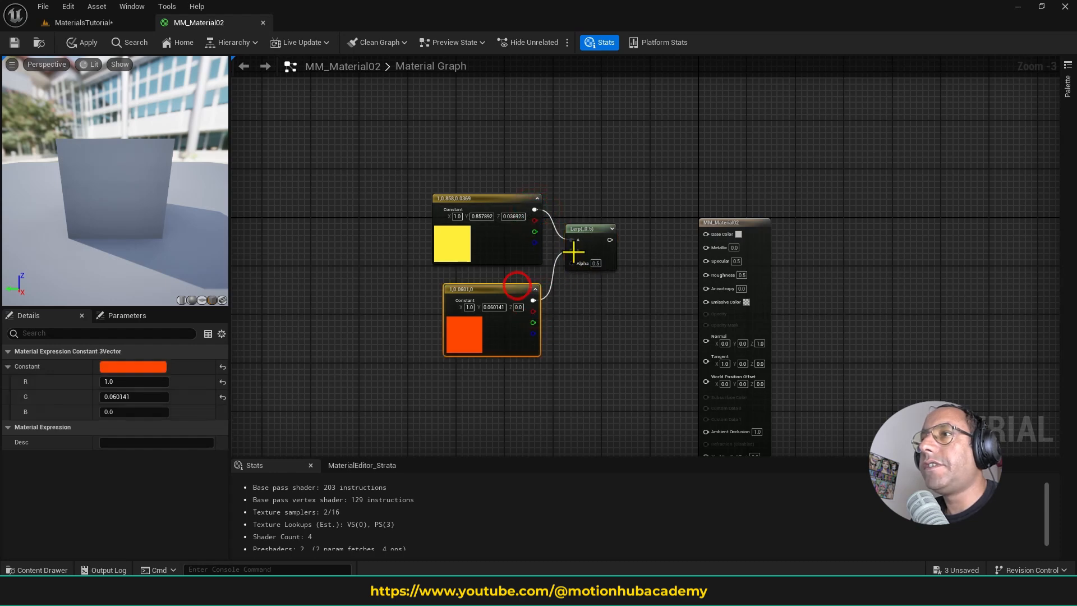
drag(712, 232, 705, 235)
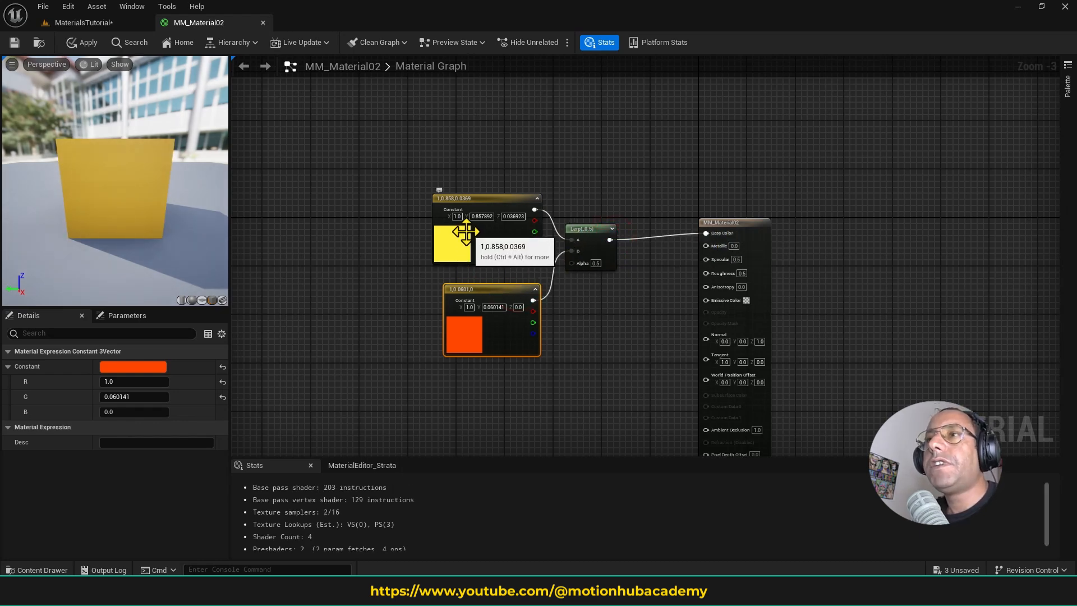
- Align the yellow constant node above the orange-red one beside the Lerp node
click(597, 263)
scroll(595, 261, up, 3)
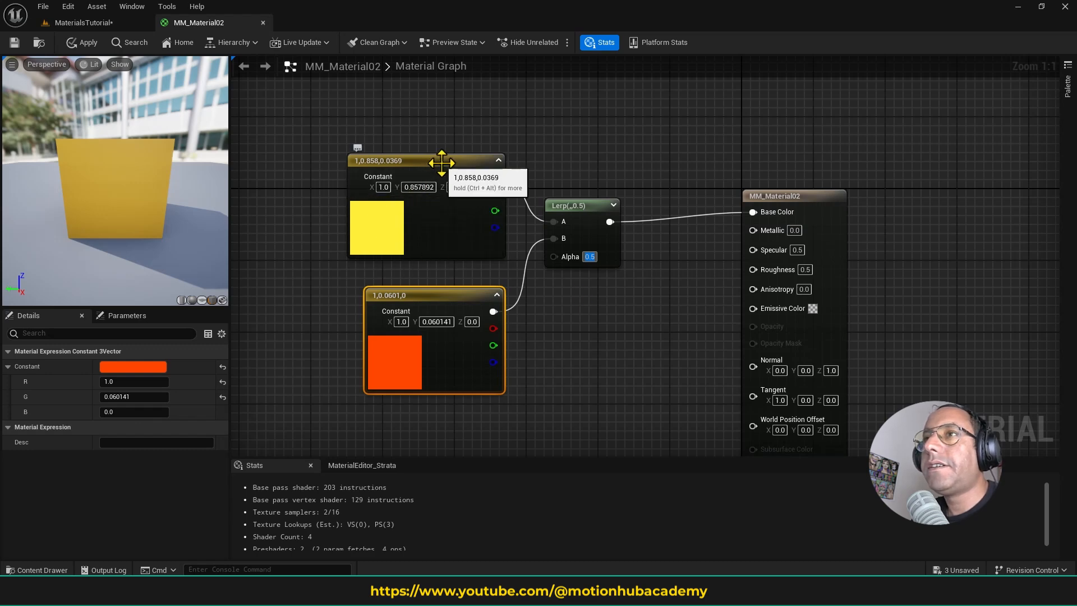
drag(443, 163, 461, 172)
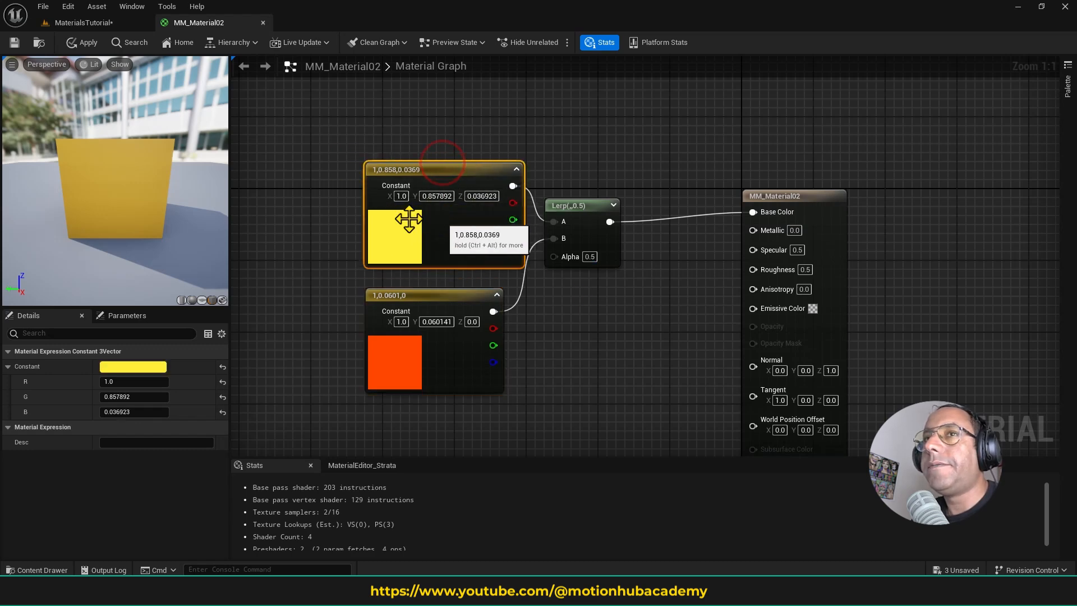
click(448, 223)
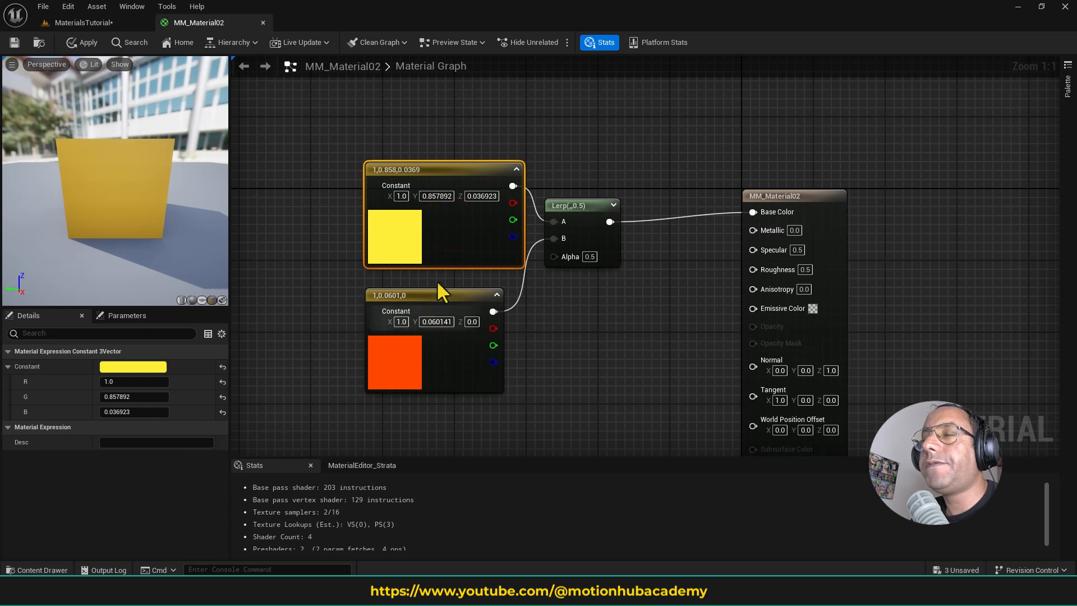
- Compare the Lerp's result on the preview plane with Alpha at 0 and at 1, ending with Alpha set to 1
click(589, 257)
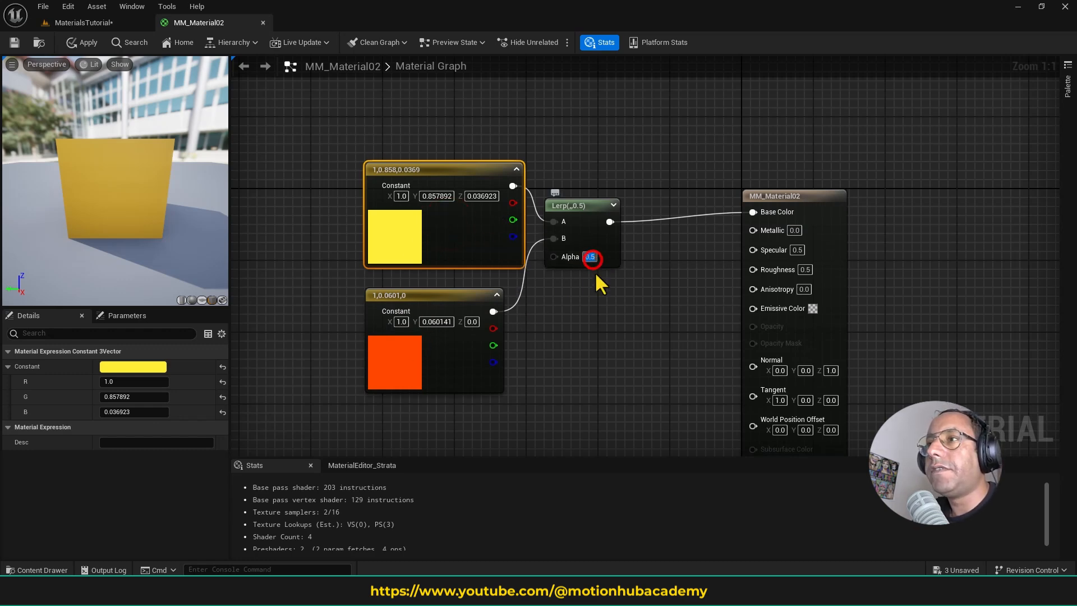
text(0)
key(Return)
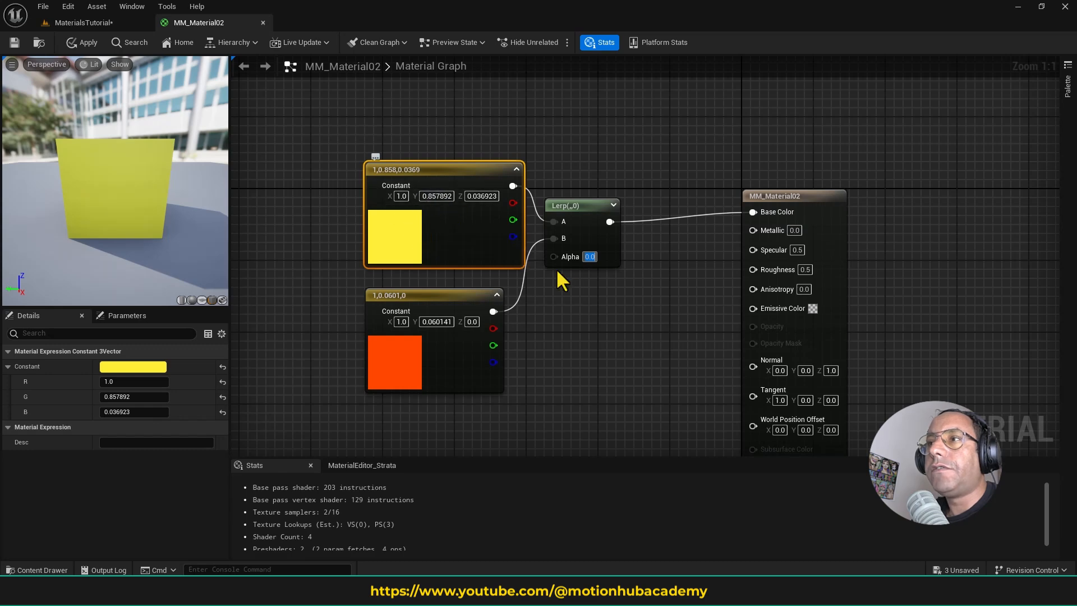
click(589, 257)
text(1)
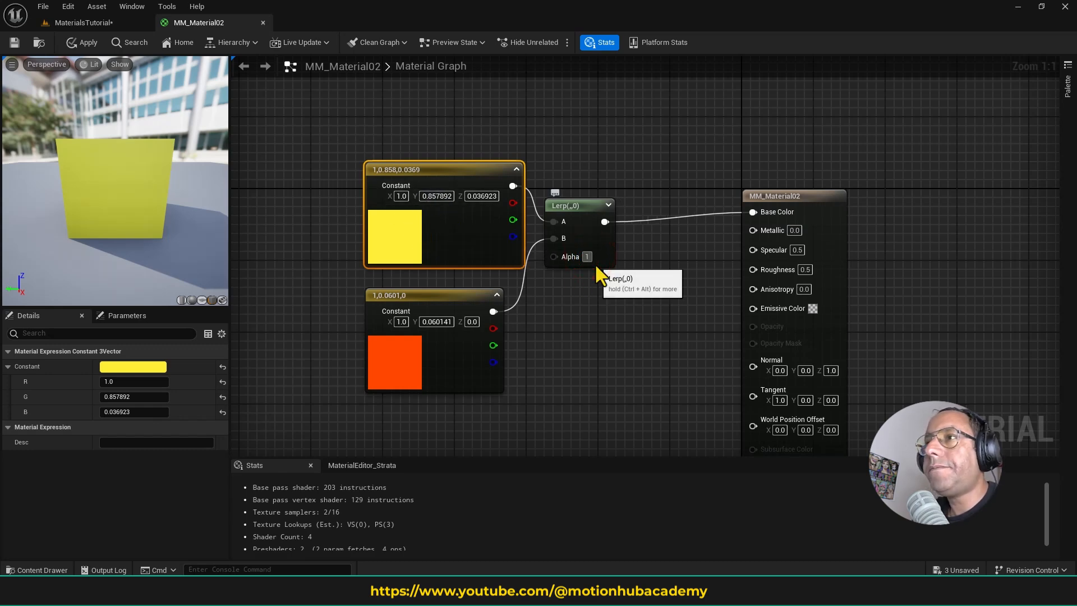
key(Return)
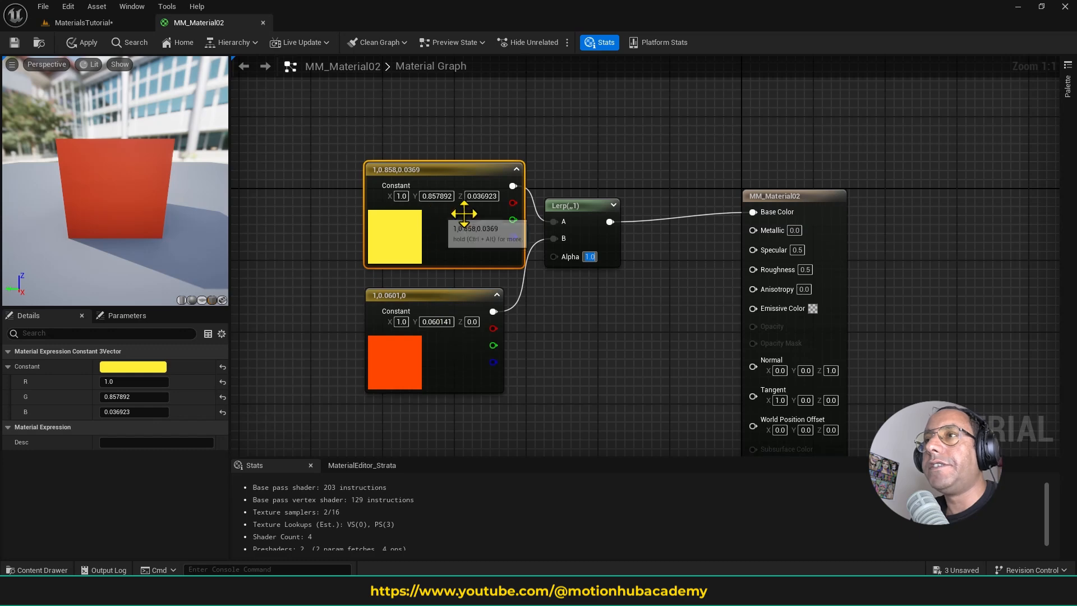
- Move the two color constants up in the graph to free space below them for another node
drag(263, 138, 493, 337)
drag(471, 172, 450, 100)
click(497, 225)
drag(399, 237, 417, 229)
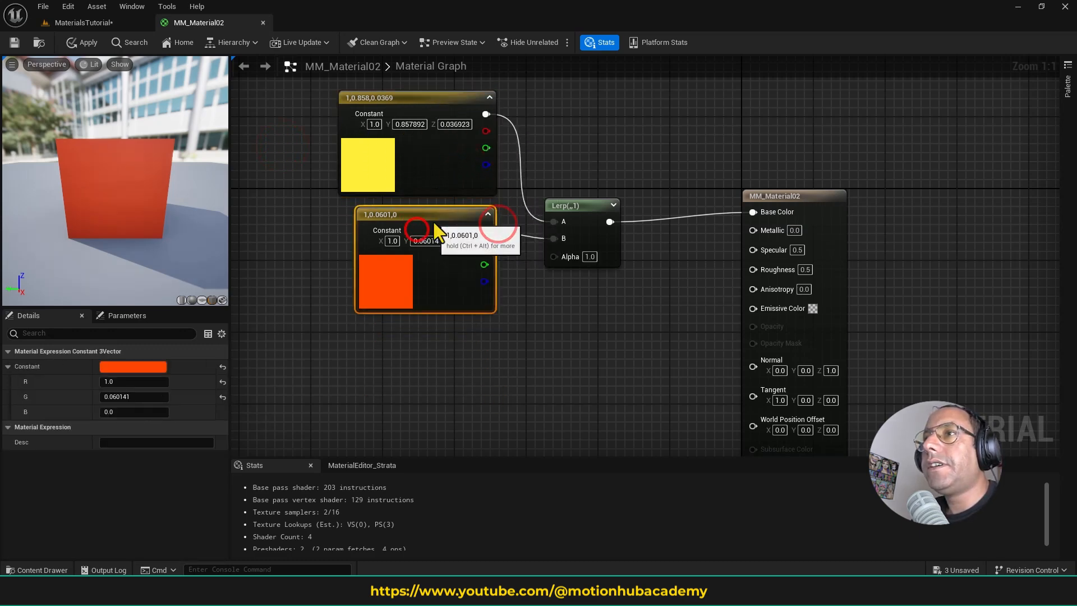
right_drag(557, 292, 580, 322)
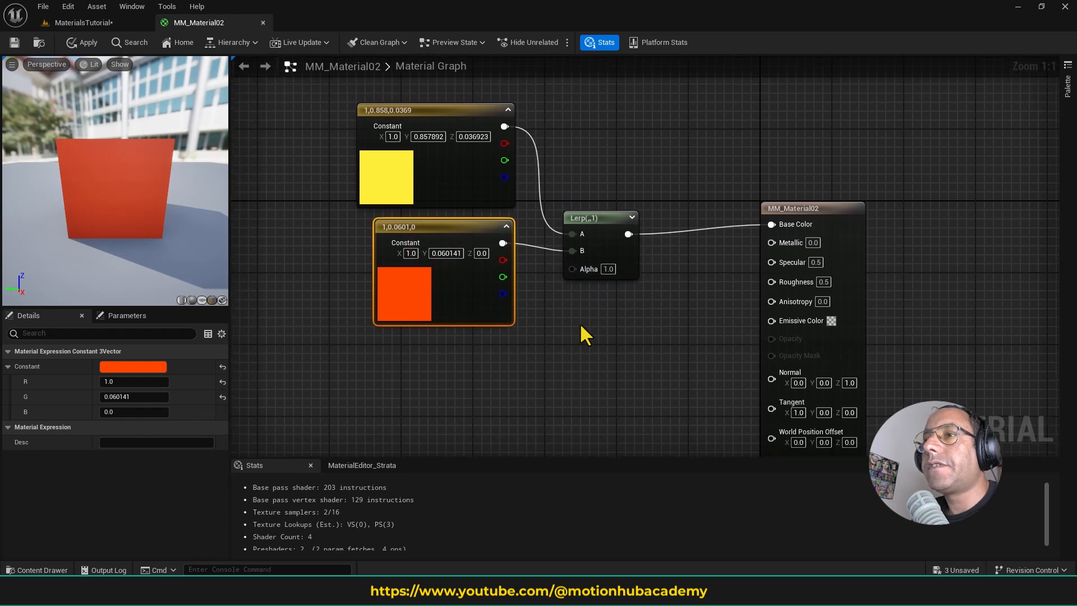
- Try the logo texture's A output as the Lerp's Alpha, check the preview plane, and delete that Texture Sample
click(49, 570)
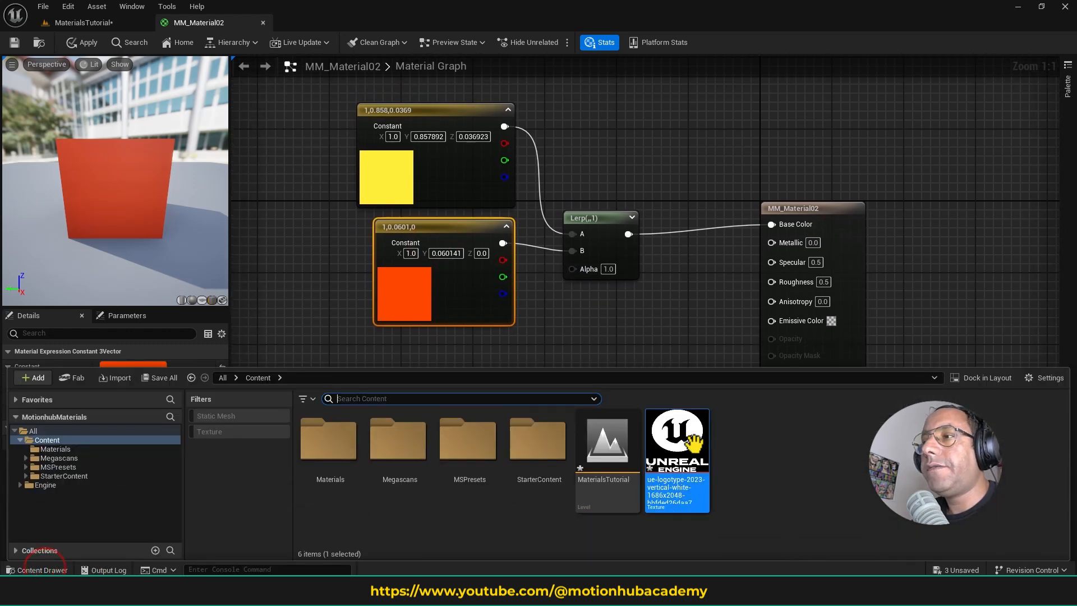
drag(679, 449, 415, 357)
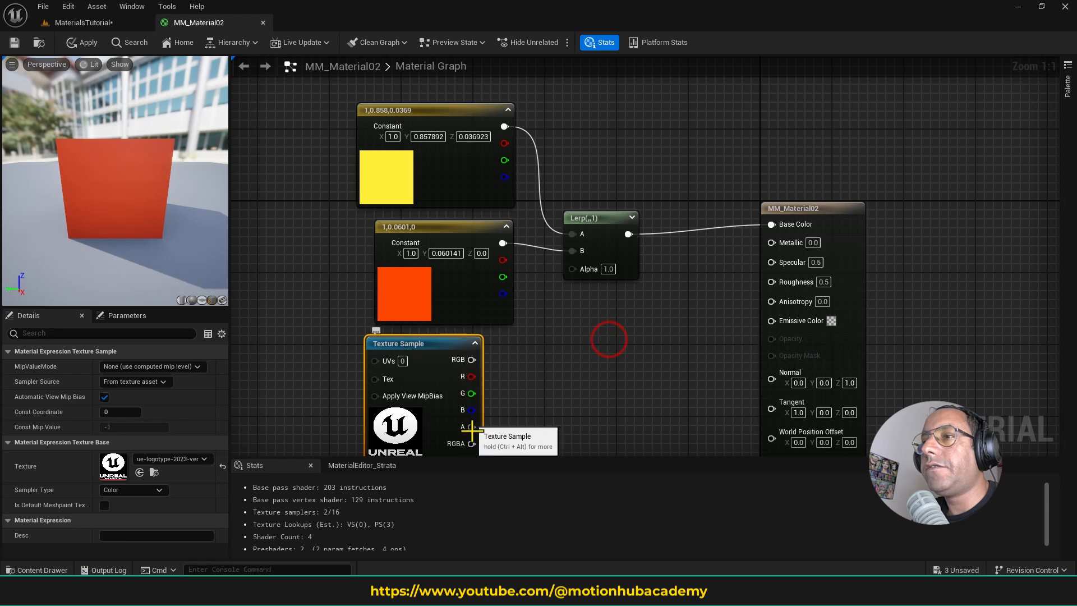
drag(473, 427, 577, 268)
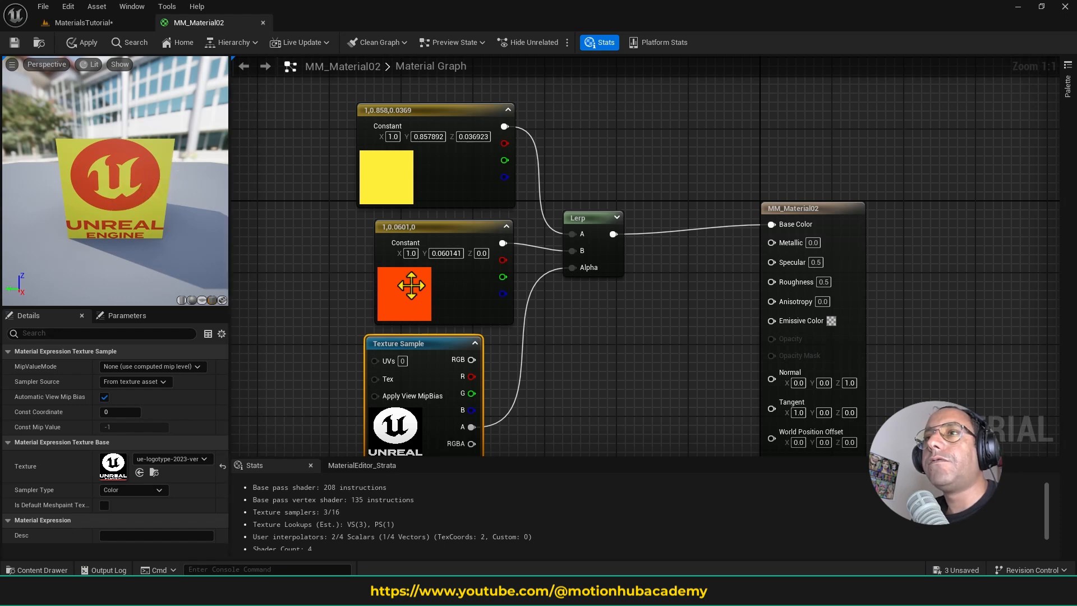
right_drag(589, 312, 608, 229)
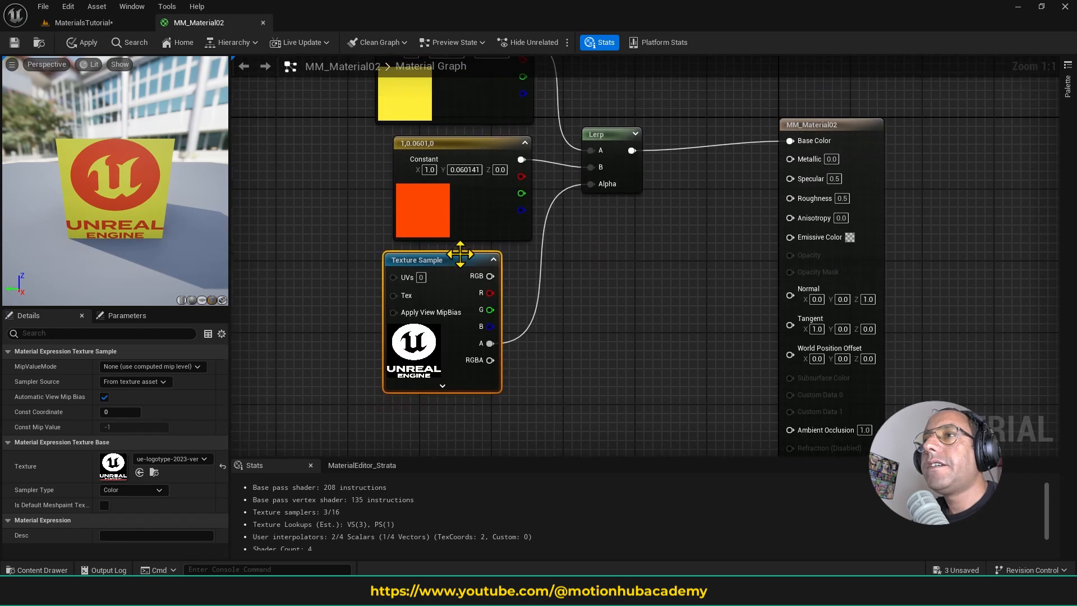
key(Delete)
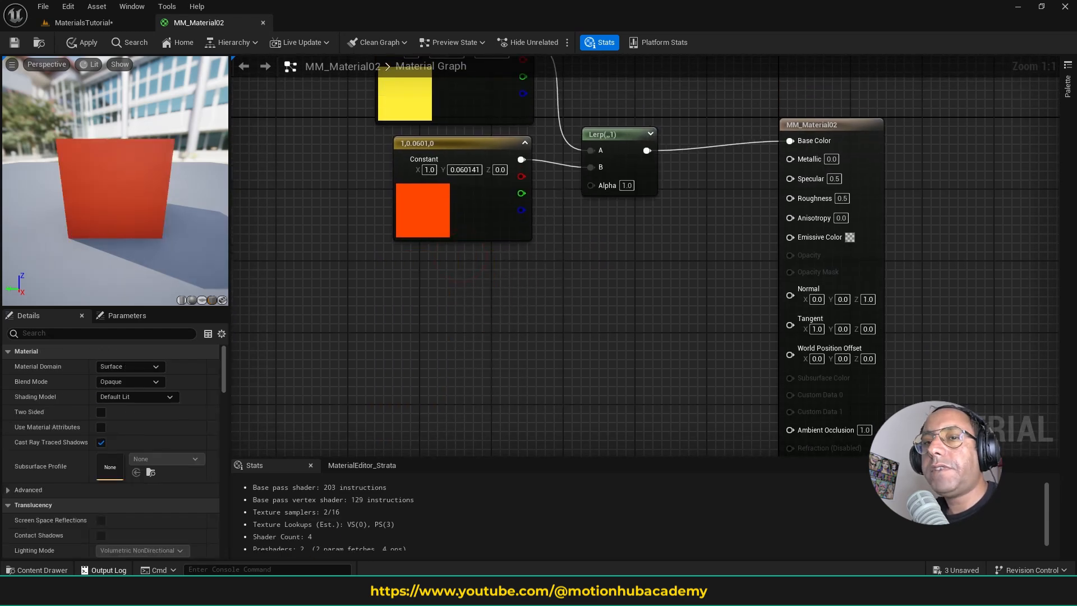
- Filter the project content to textures and add T_Tech_Hex_Tile_M as a Texture Sample below the orange-red constant
click(37, 569)
click(227, 431)
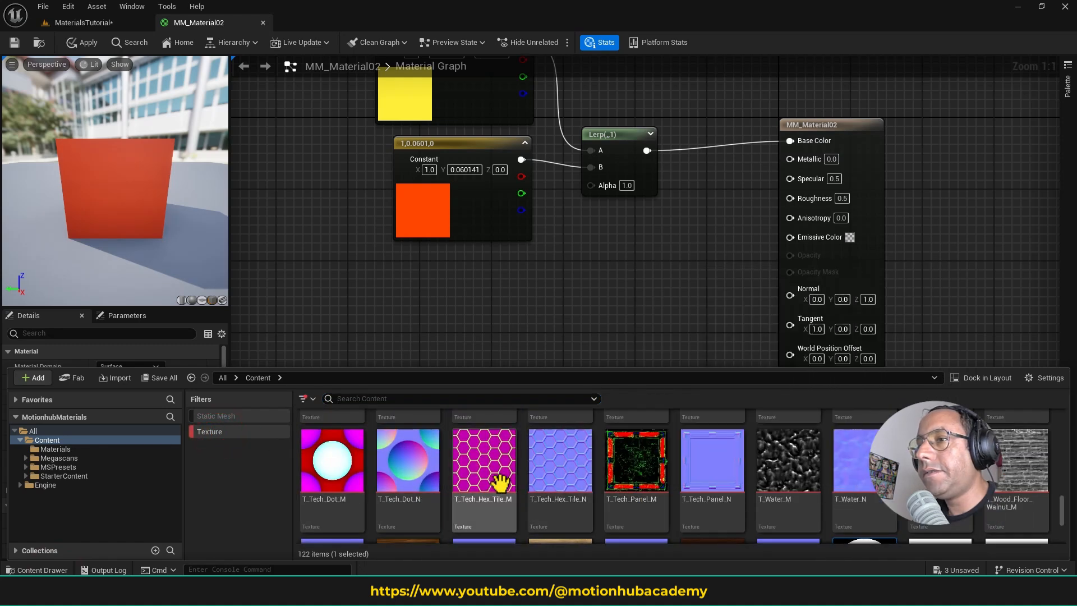
drag(499, 471, 474, 272)
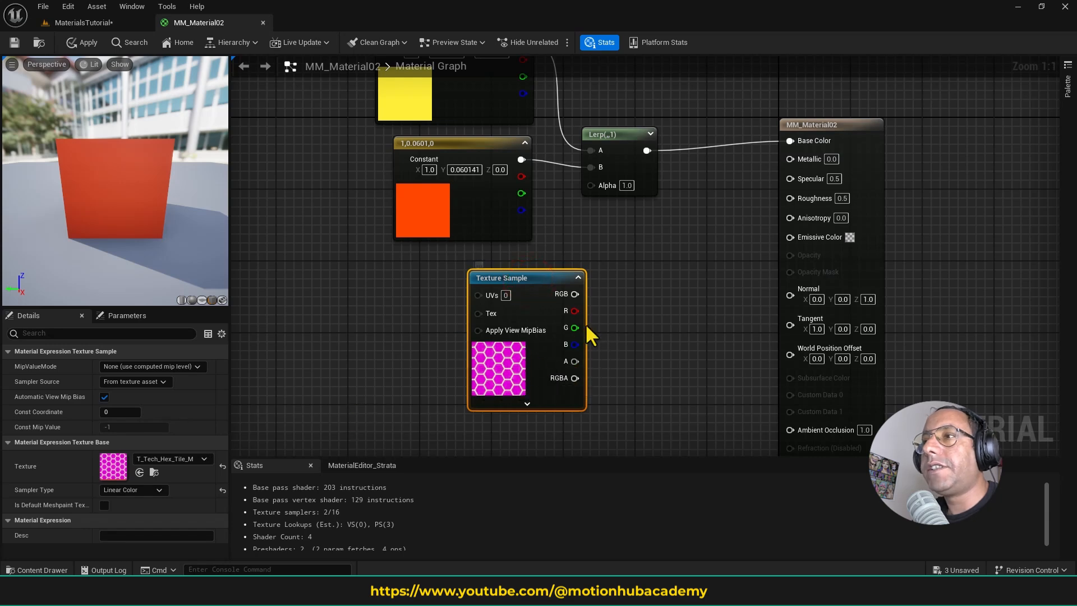
- Open the T_Tech_Hex_Tile_M texture and examine its red and green channels separately
double_click(112, 466)
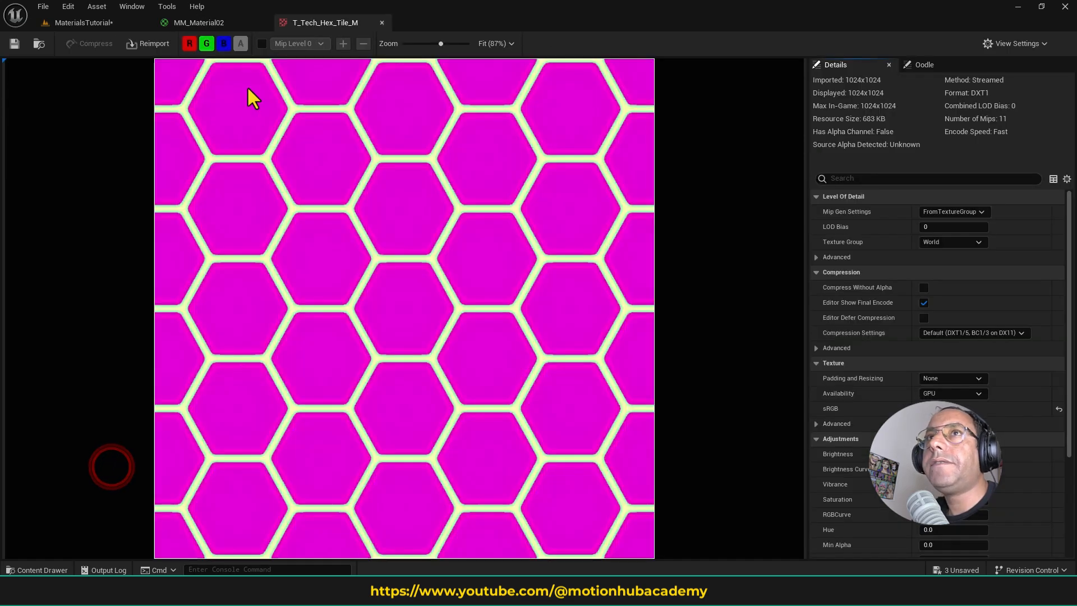
click(207, 43)
click(223, 43)
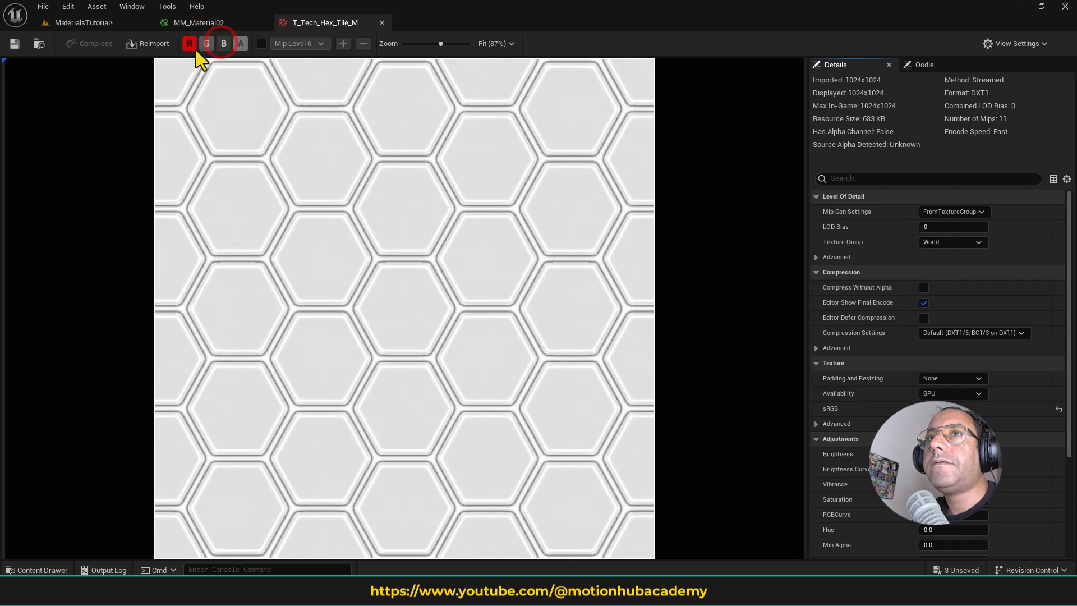
click(191, 45)
click(206, 43)
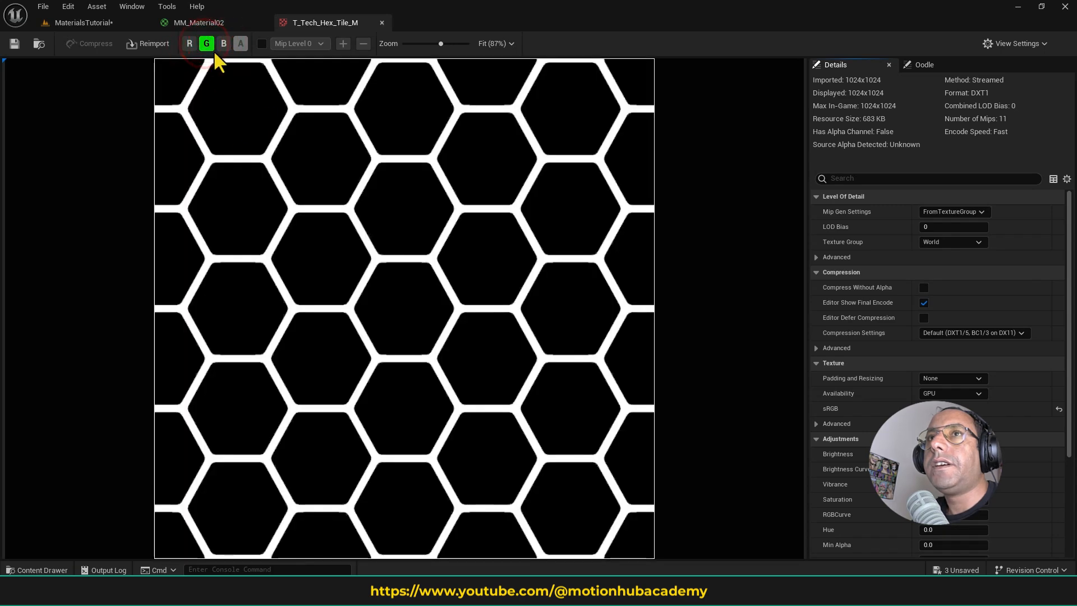
- Return to MM_Material02, connect the hex tile texture's G output to the Lerp's Alpha, and inspect the preview plane up close
click(208, 25)
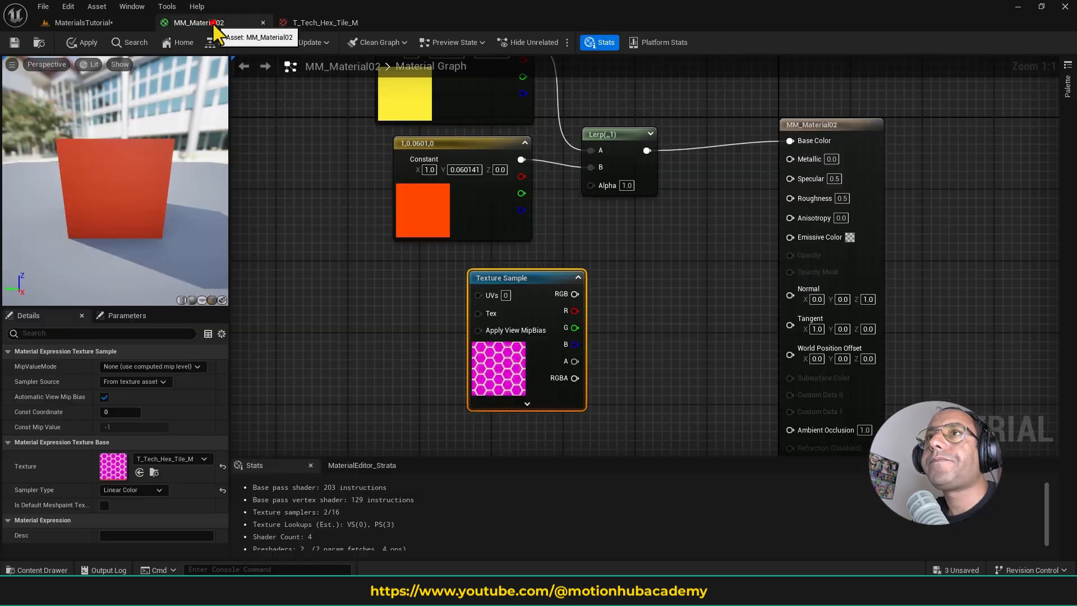
drag(578, 326, 591, 185)
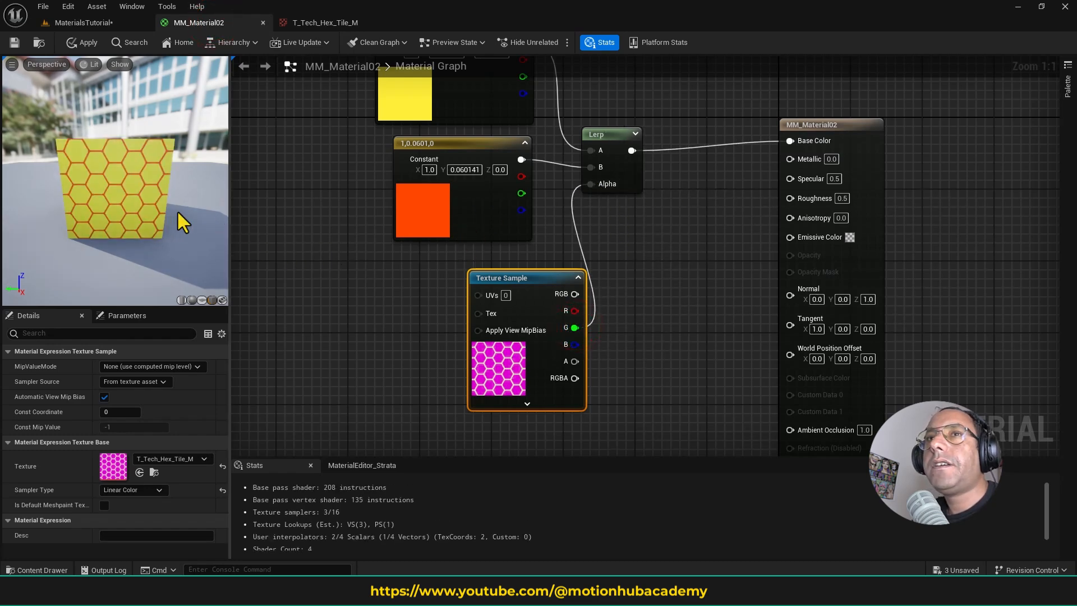
right_drag(136, 203, 160, 214)
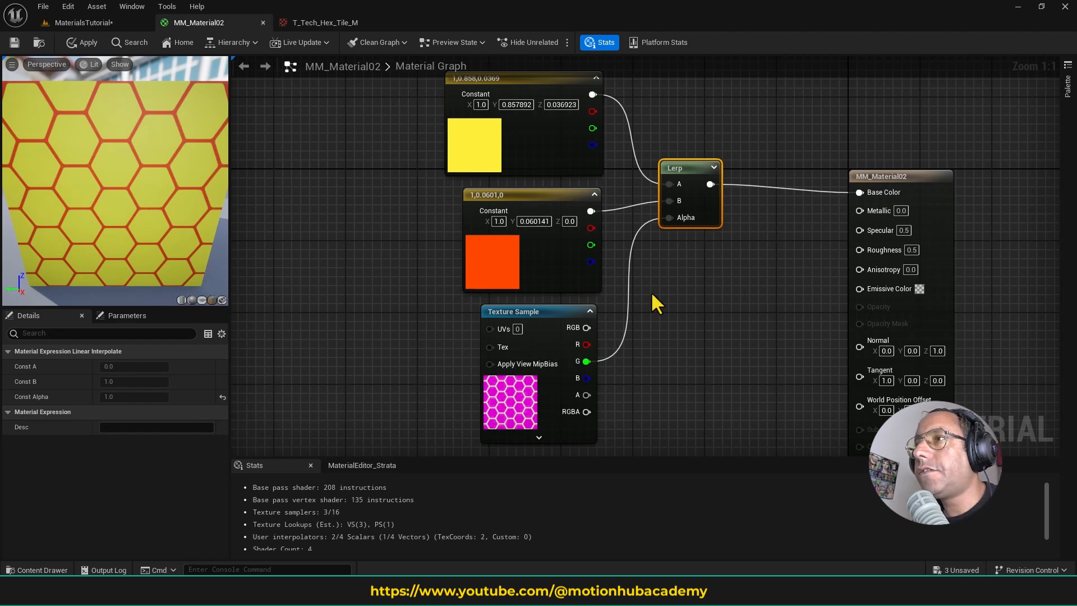
right_drag(675, 288, 617, 288)
scroll(617, 287, down, 2)
scroll(618, 287, up, 2)
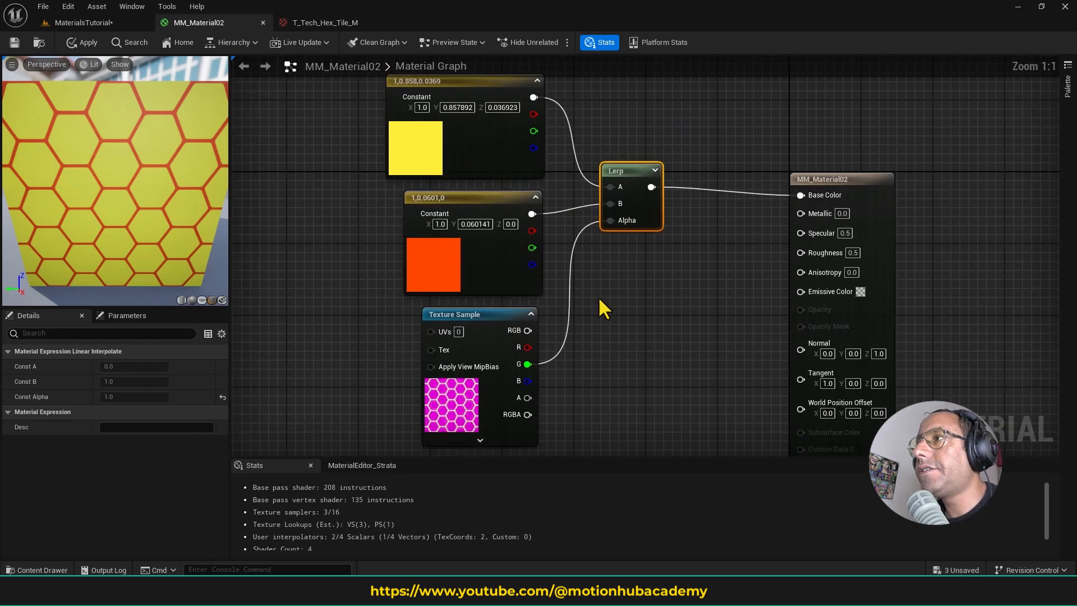
scroll(619, 264, down, 3)
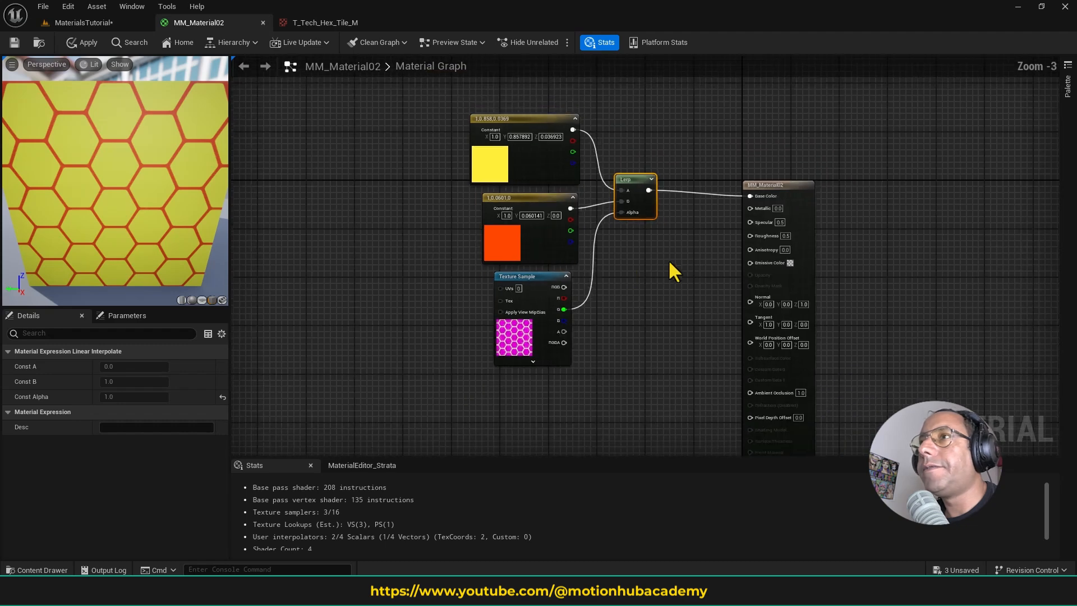
scroll(663, 249, up, 2)
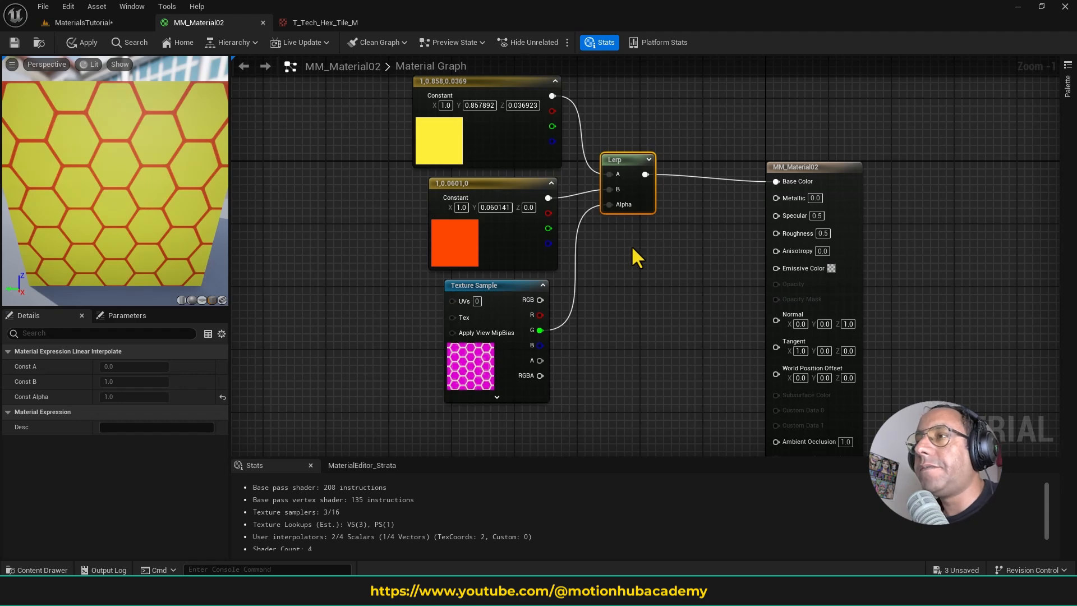
right_drag(676, 272, 708, 256)
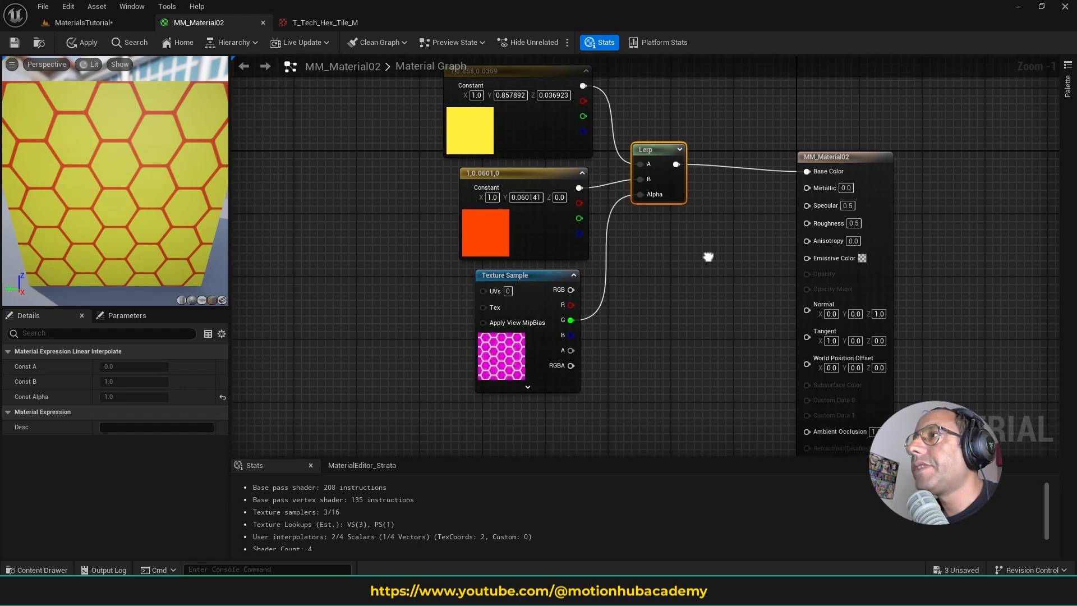
scroll(654, 267, down, 2)
scroll(540, 382, up, 2)
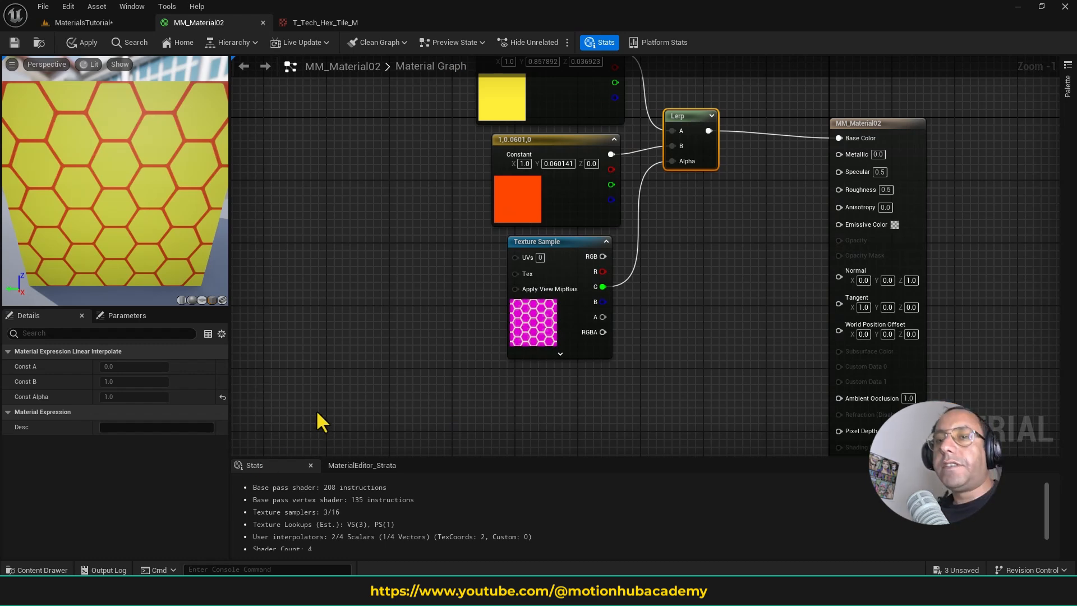
right_drag(487, 312, 504, 353)
scroll(559, 317, down, 1)
scroll(501, 351, up, 1)
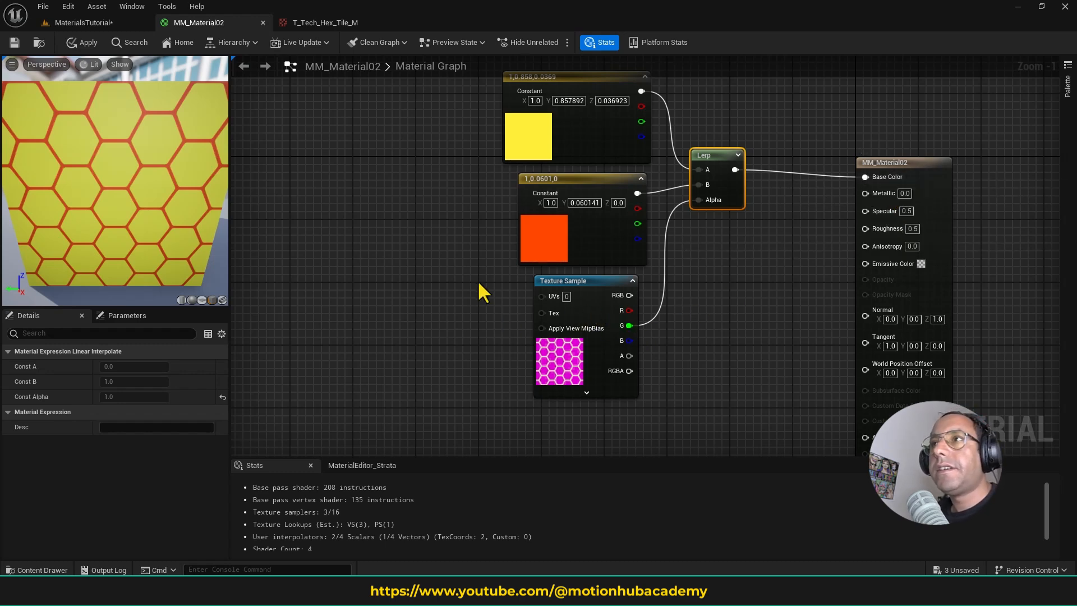
- Delete the two color constants, the Lerp and the hex tile Texture Sample, leaving only the material output node
scroll(449, 300, down, 1)
drag(361, 137, 639, 395)
key(Delete)
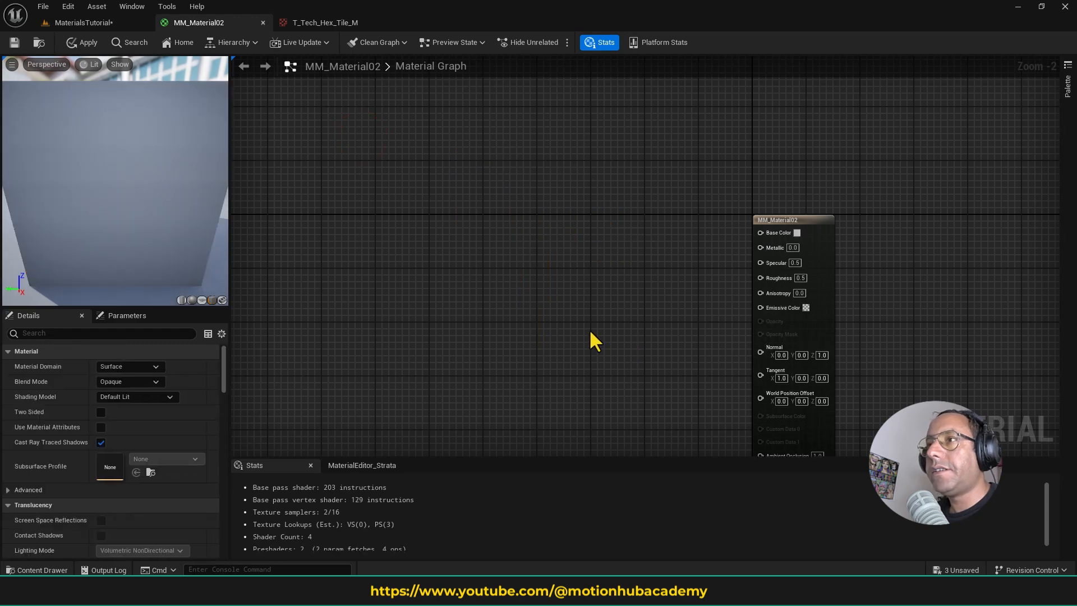
- Turn off the Texture filter in the project content and open the Megascans/Surfaces/Quarry_Gravel_Ground_tmthaf1g folder
click(40, 570)
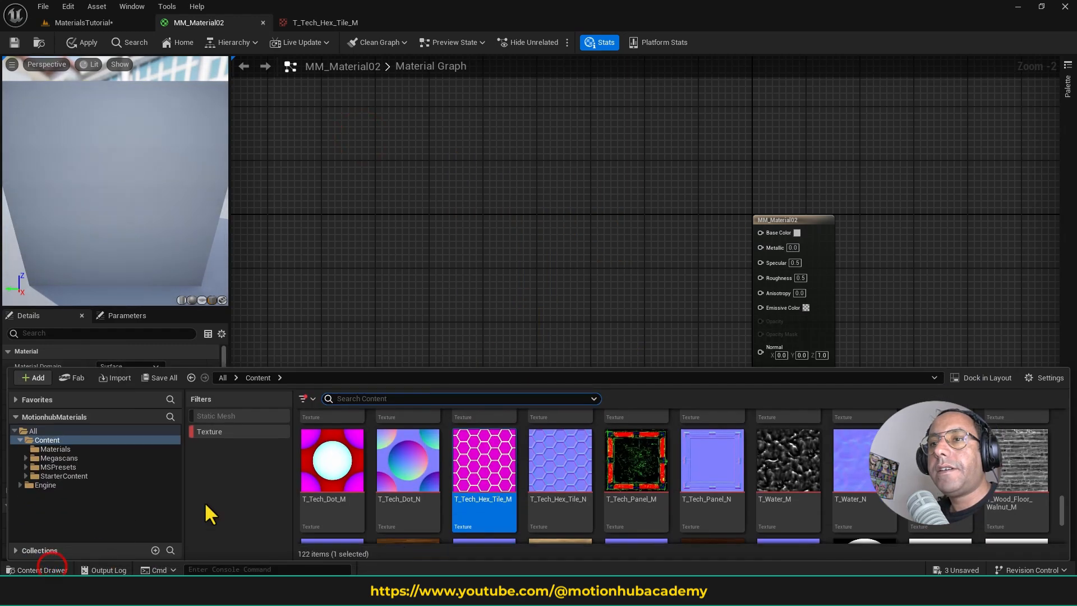
click(210, 432)
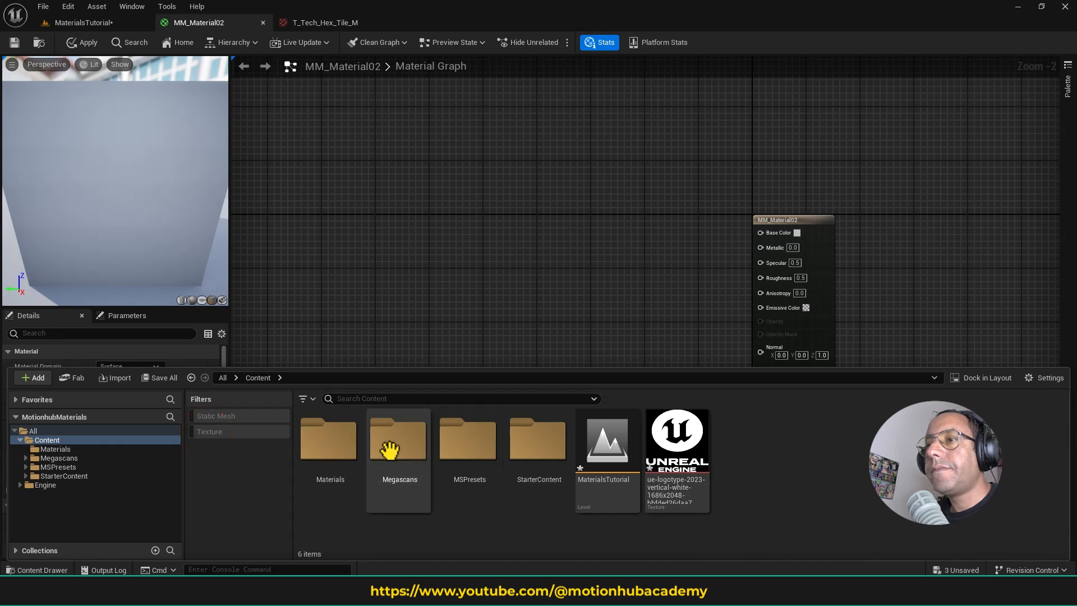
right_click(756, 433)
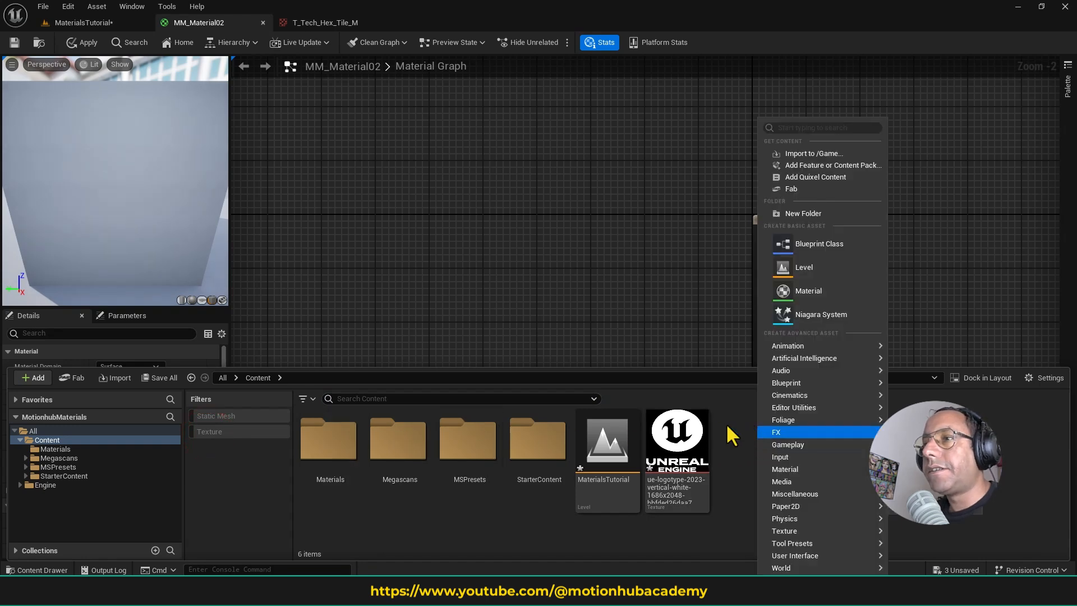
click(93, 450)
click(103, 467)
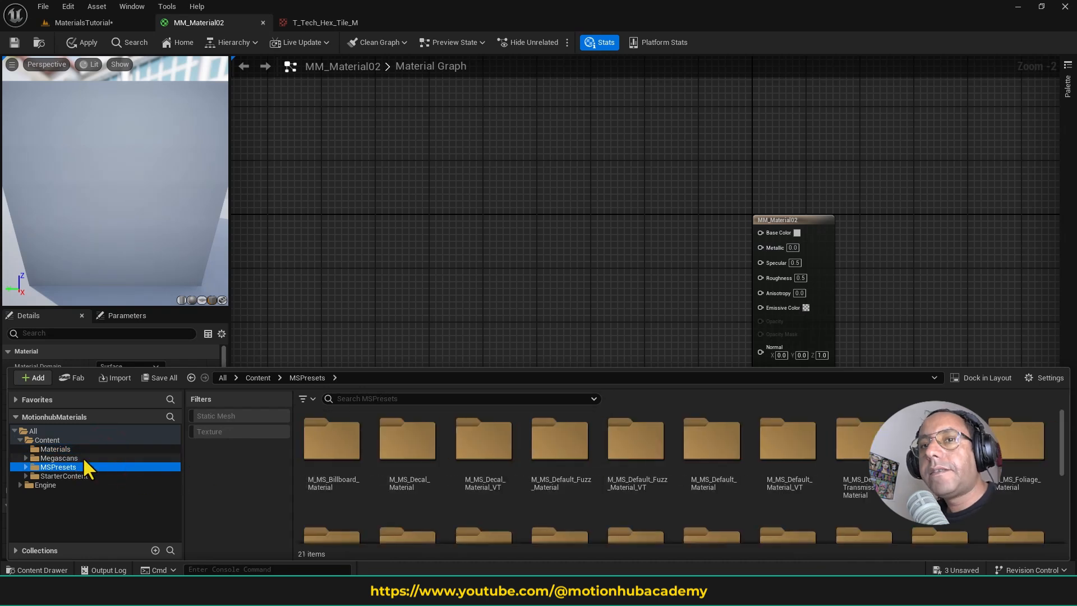
click(91, 450)
click(90, 457)
click(318, 434)
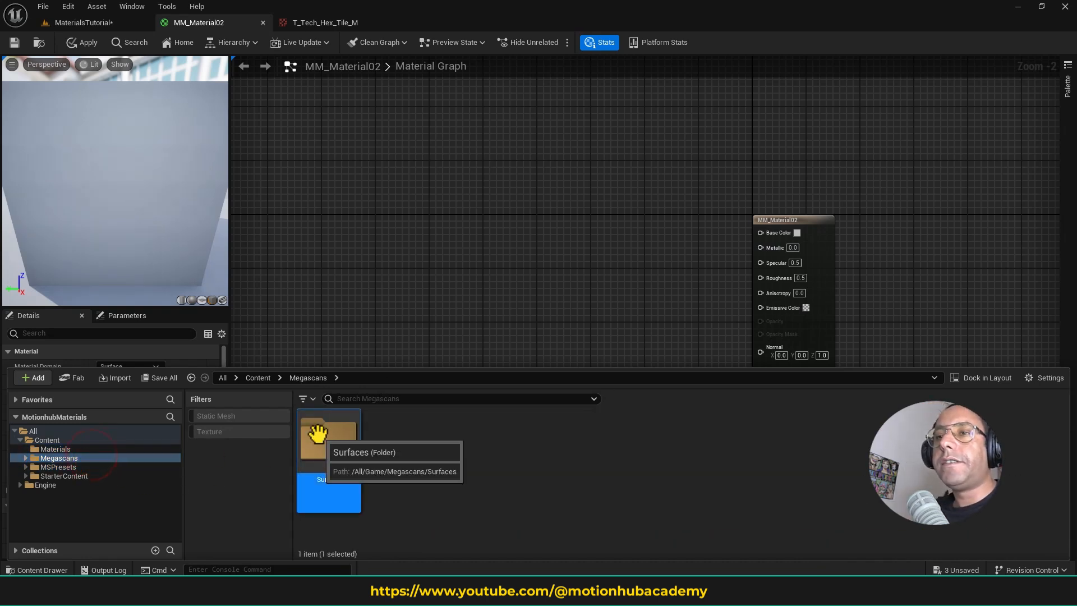
double_click(317, 434)
double_click(331, 436)
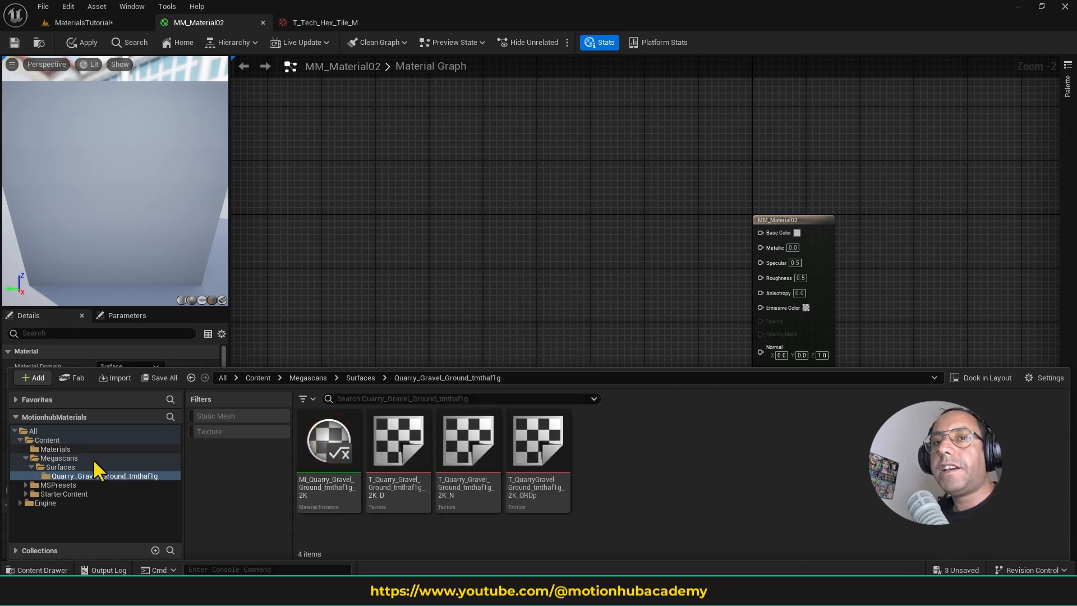
- Open Quixel Bridge through Add Quixel Content and dismiss the Megascans announcement
click(36, 378)
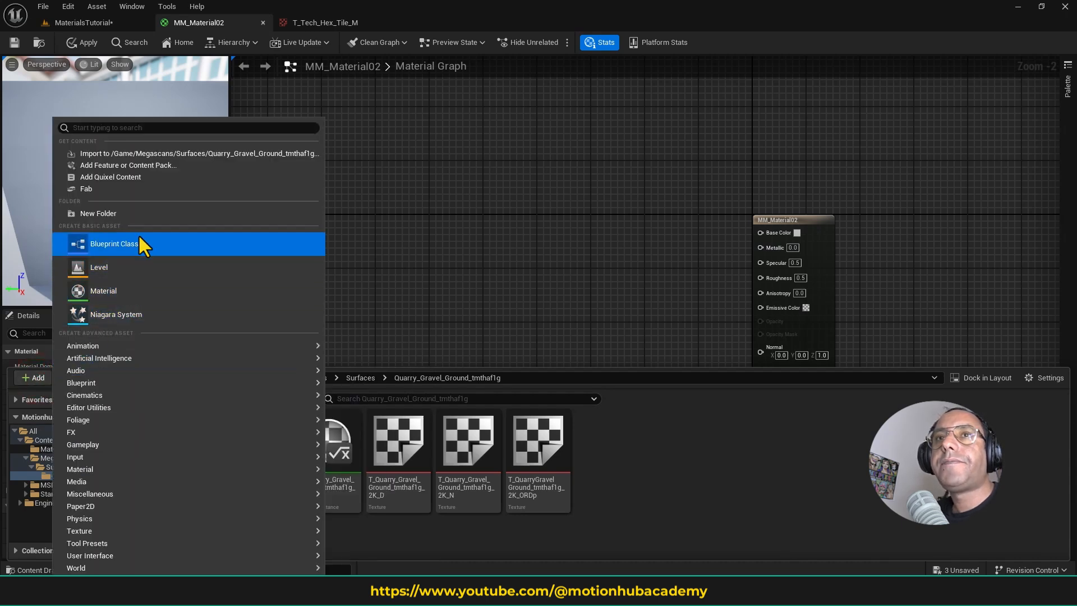
click(200, 172)
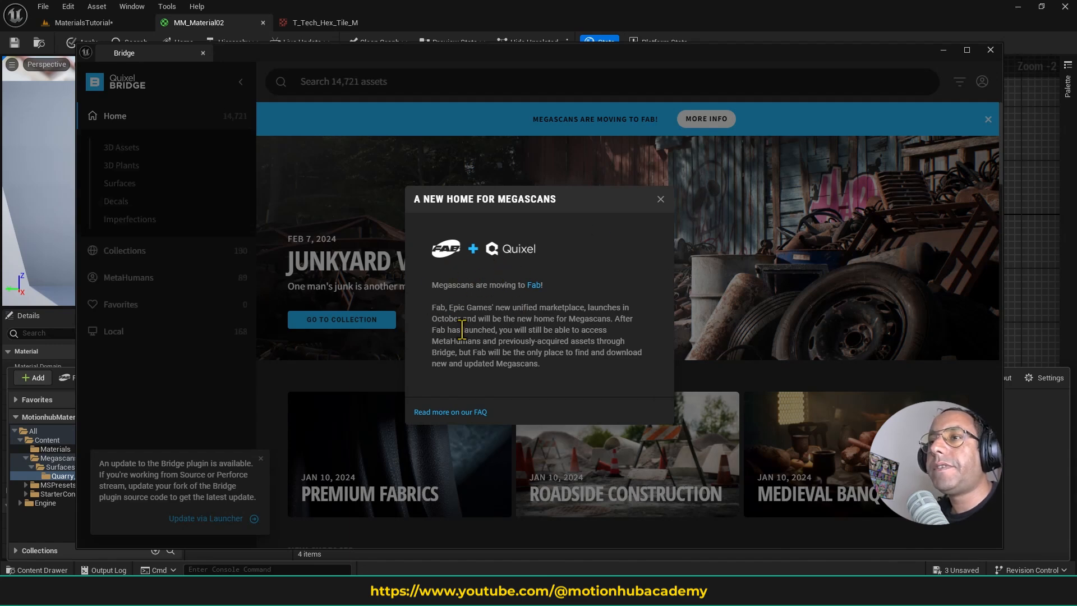
click(660, 198)
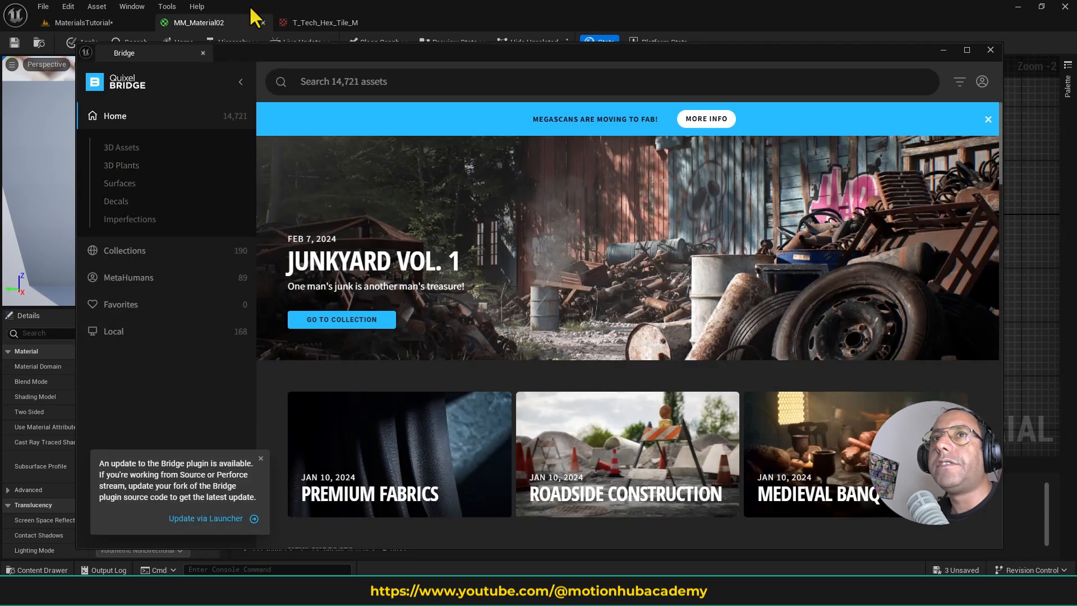
- Browse the Surfaces categories to Bark, view the Detailed Pine Bark Texture's details, and close Bridge
click(129, 183)
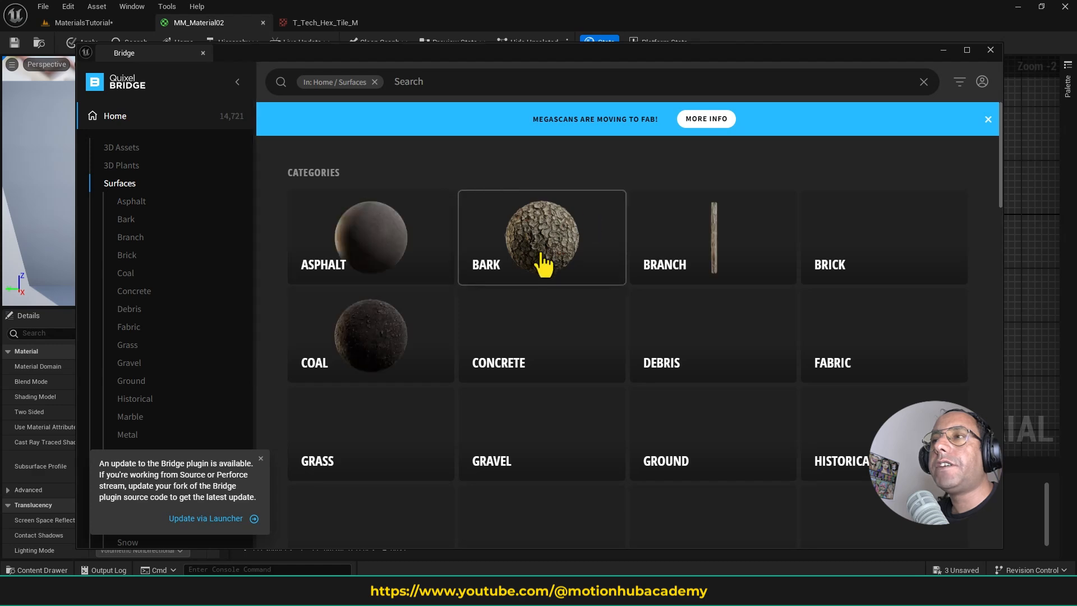
scroll(555, 334, down, 3)
scroll(551, 317, up, 3)
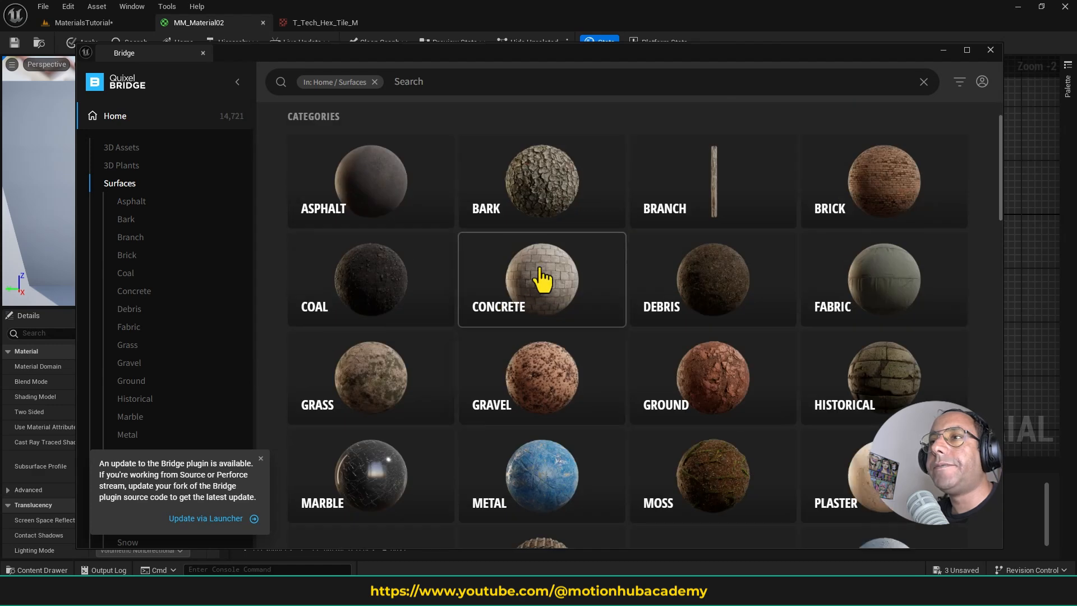
click(556, 230)
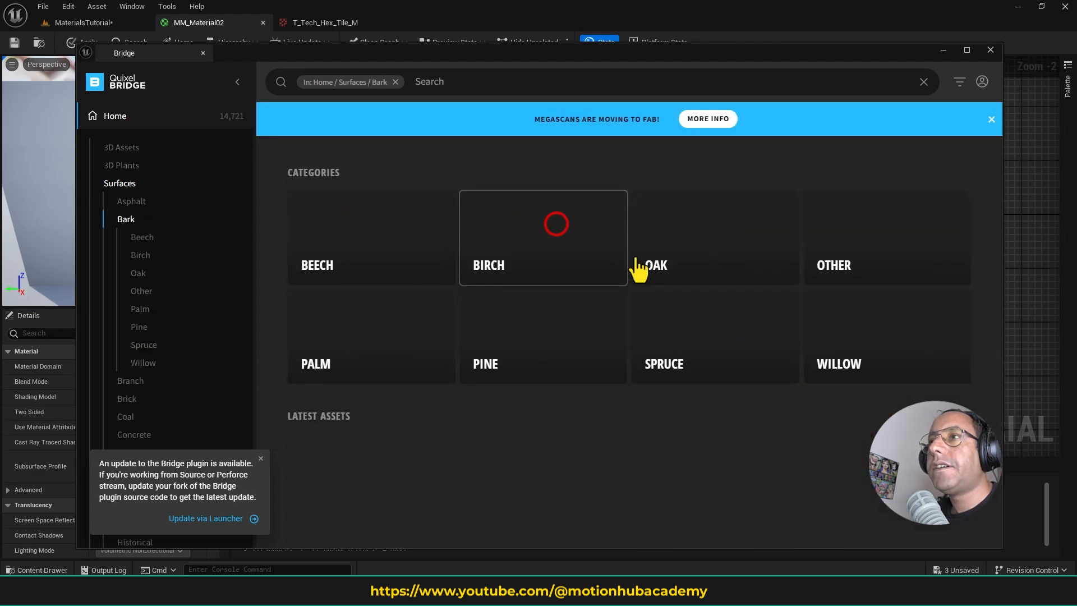
click(668, 471)
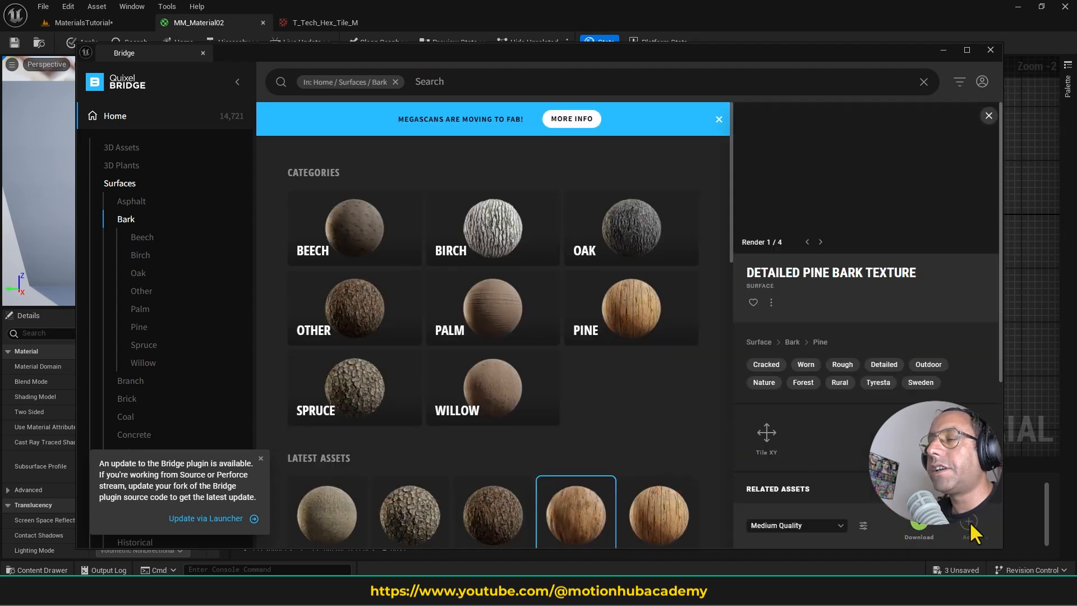
click(990, 50)
- Add the quarry gravel ground's D, N and ORDp textures together to the material graph as Texture Samples
click(54, 569)
click(318, 451)
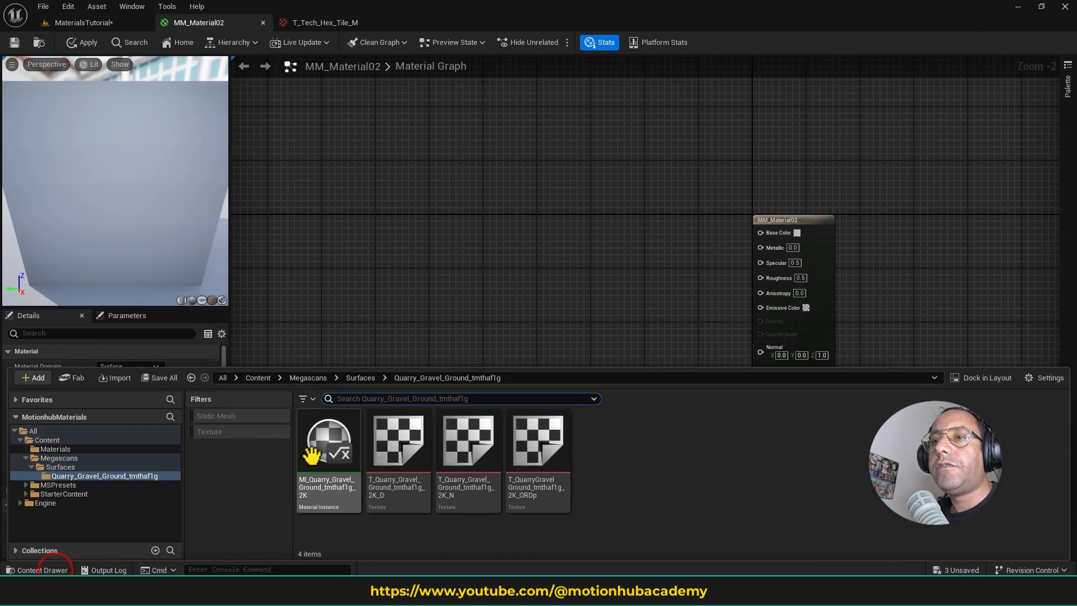
click(408, 451)
click(545, 444)
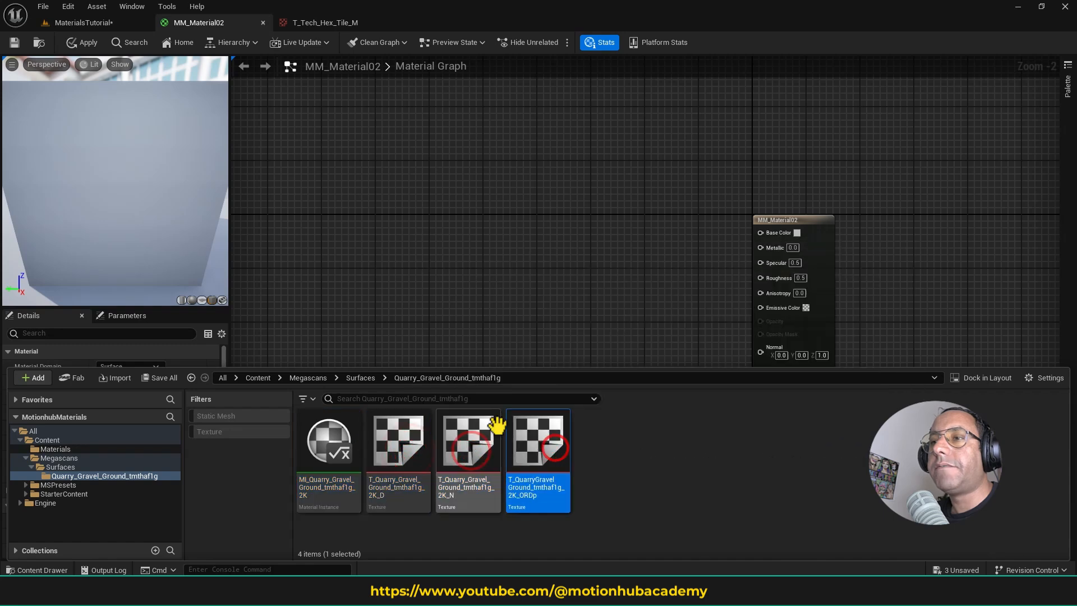
click(646, 478)
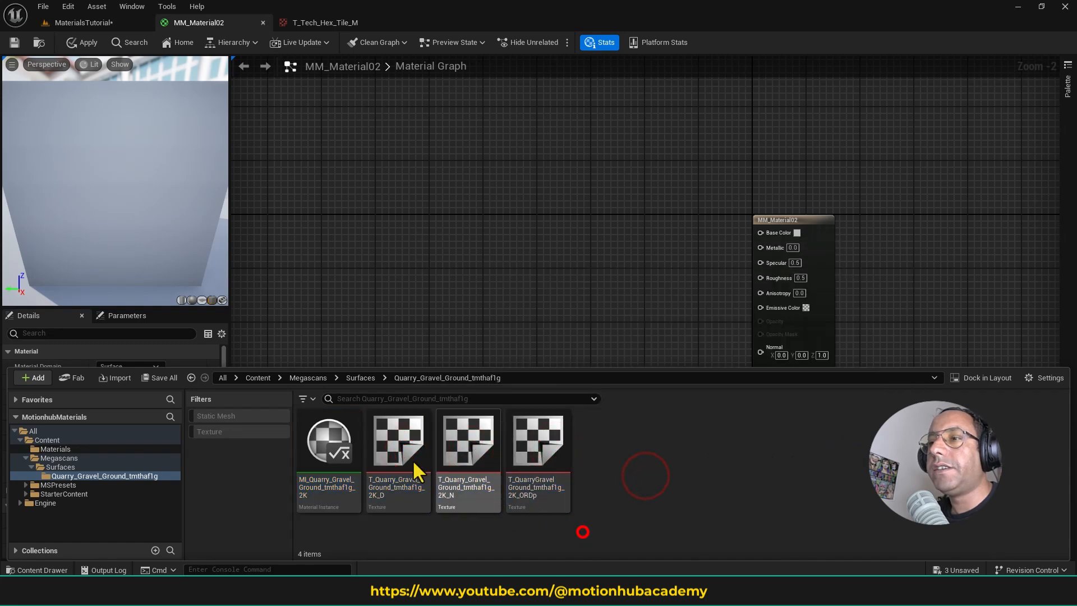
click(395, 448)
shift+click(538, 443)
drag(392, 435, 529, 208)
scroll(651, 224, up, 3)
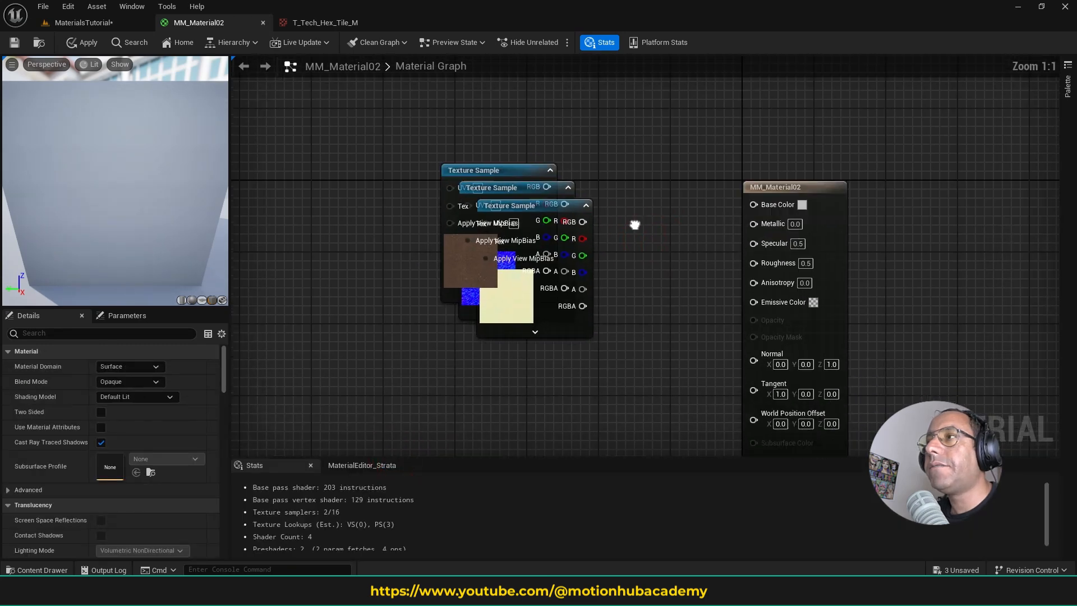
- Move the gravel color Texture Sample clear of the other two and connect its RGB output to Base Color
drag(505, 202, 573, 113)
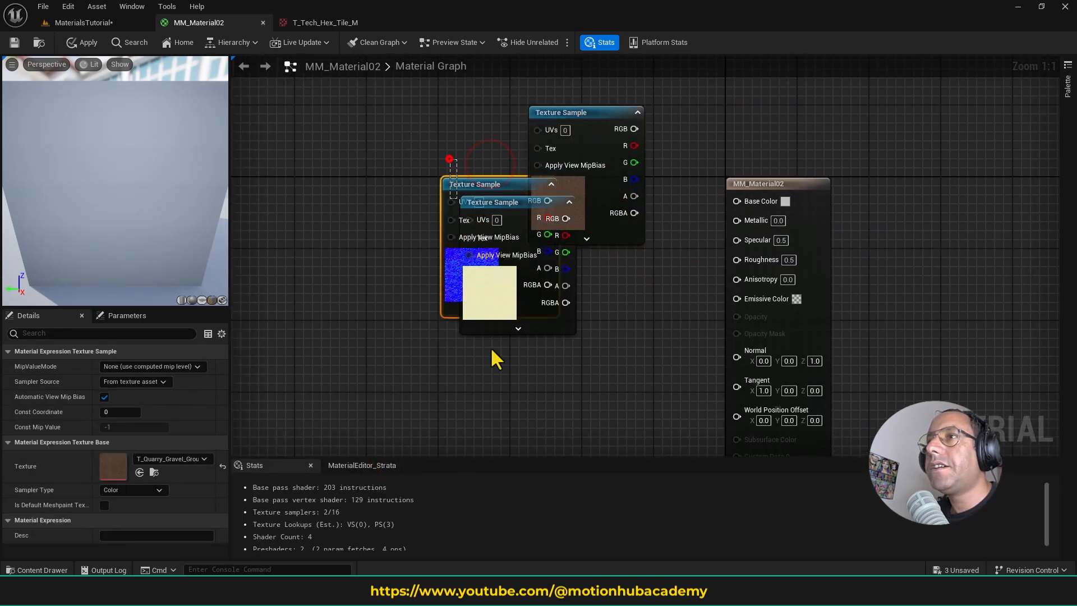
drag(492, 356, 447, 161)
drag(501, 189, 528, 362)
click(596, 126)
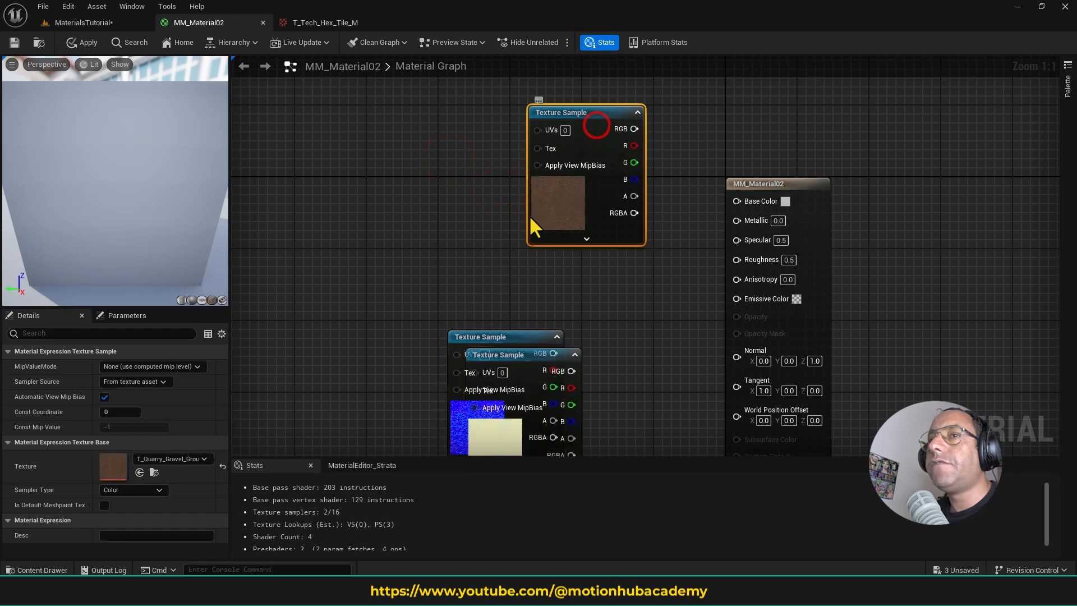
drag(633, 134, 737, 200)
- Place the gravel normal map's Texture Sample below the color one and connect its RGB output to Normal
drag(507, 336, 533, 319)
drag(592, 283, 597, 261)
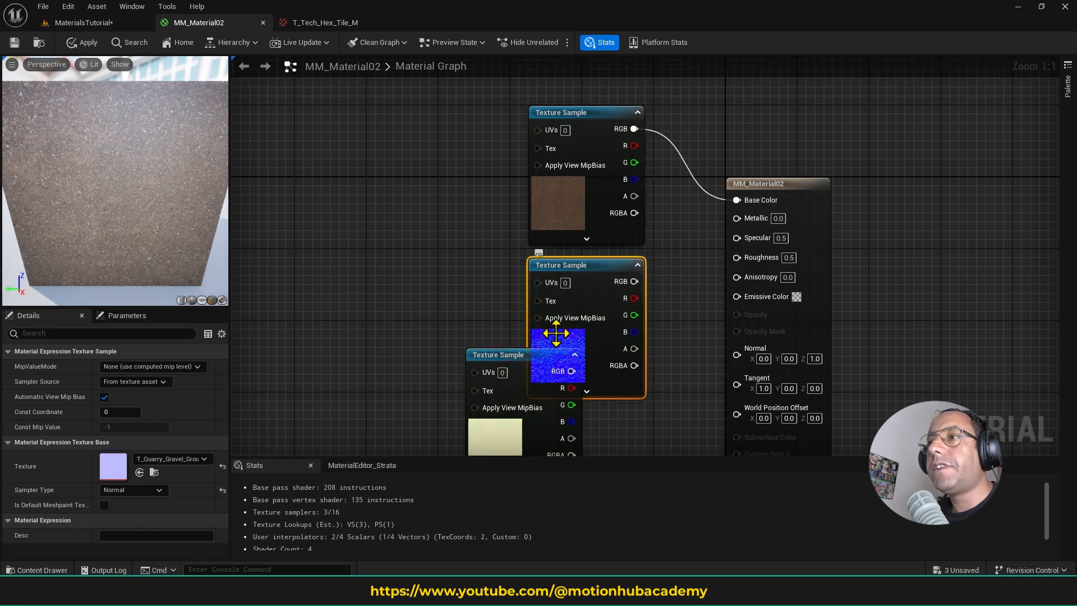
drag(638, 282, 738, 352)
drag(739, 352, 738, 353)
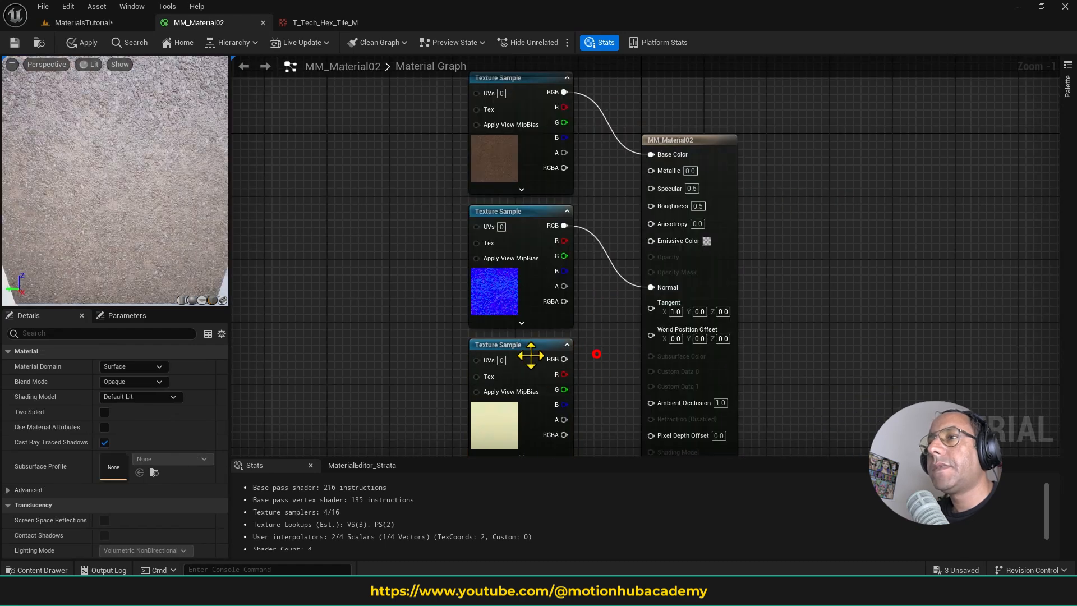
- Place the gravel ORDp Texture Sample below the normal one and open its texture in the texture editor
click(533, 346)
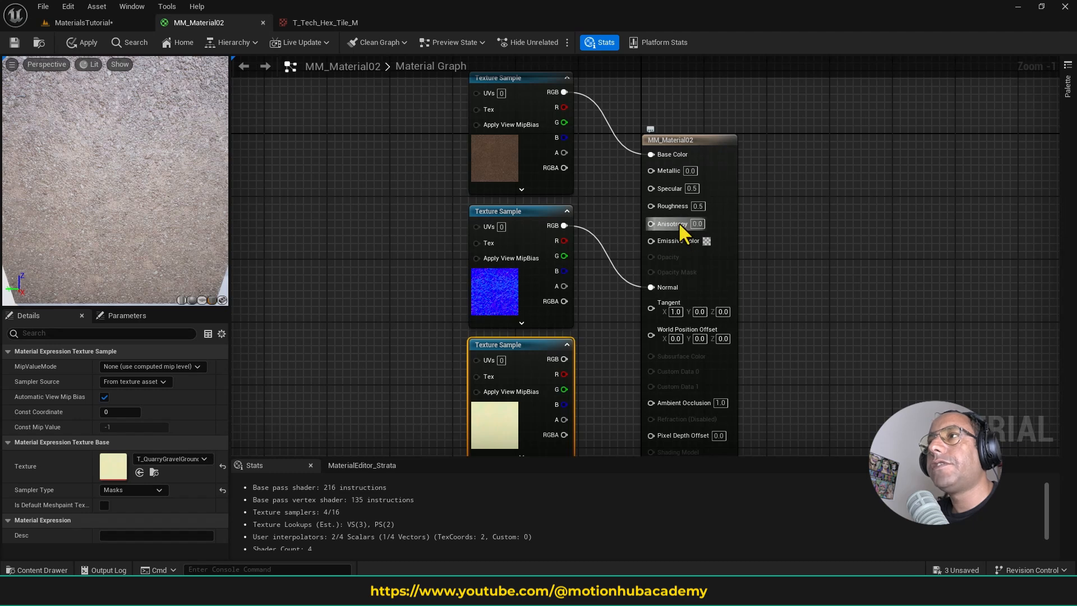
click(503, 411)
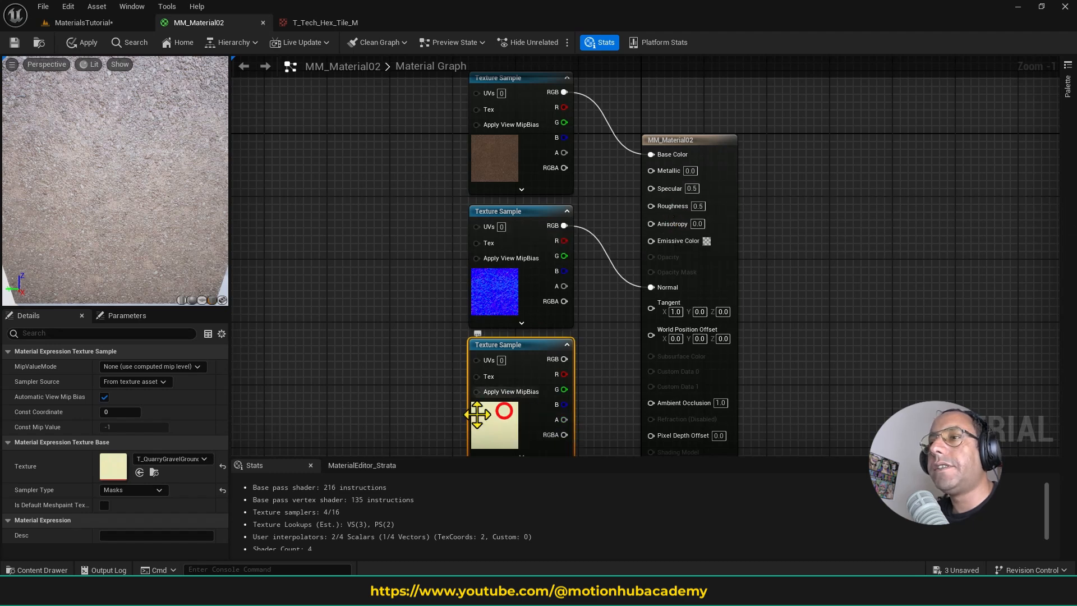
double_click(113, 466)
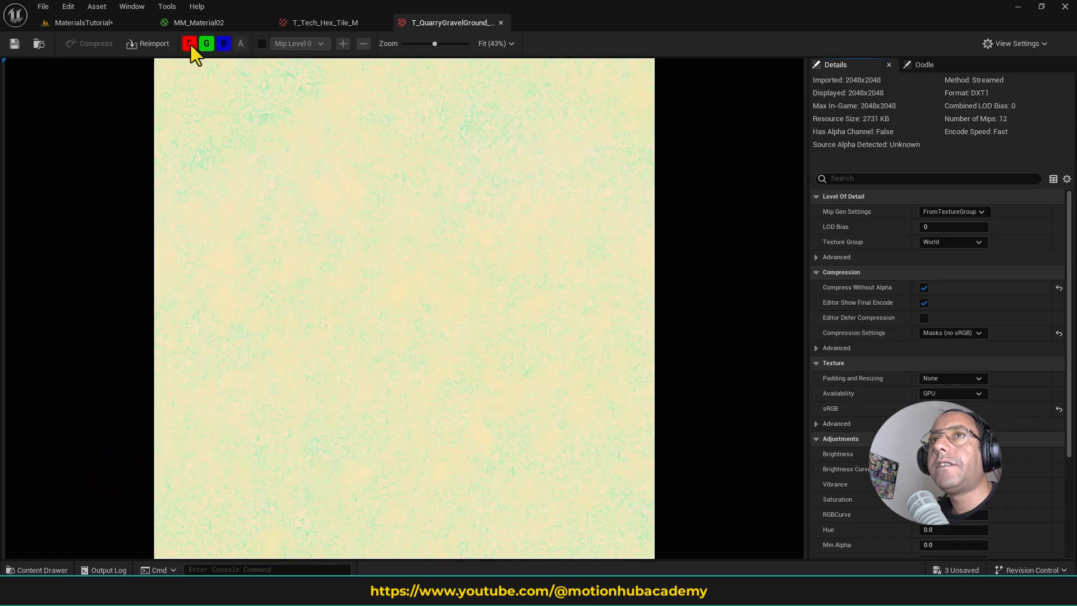
- Examine the red, green and blue channels of the gravel ORDp texture by isolating them one at a time
click(190, 44)
click(205, 44)
click(222, 42)
click(207, 43)
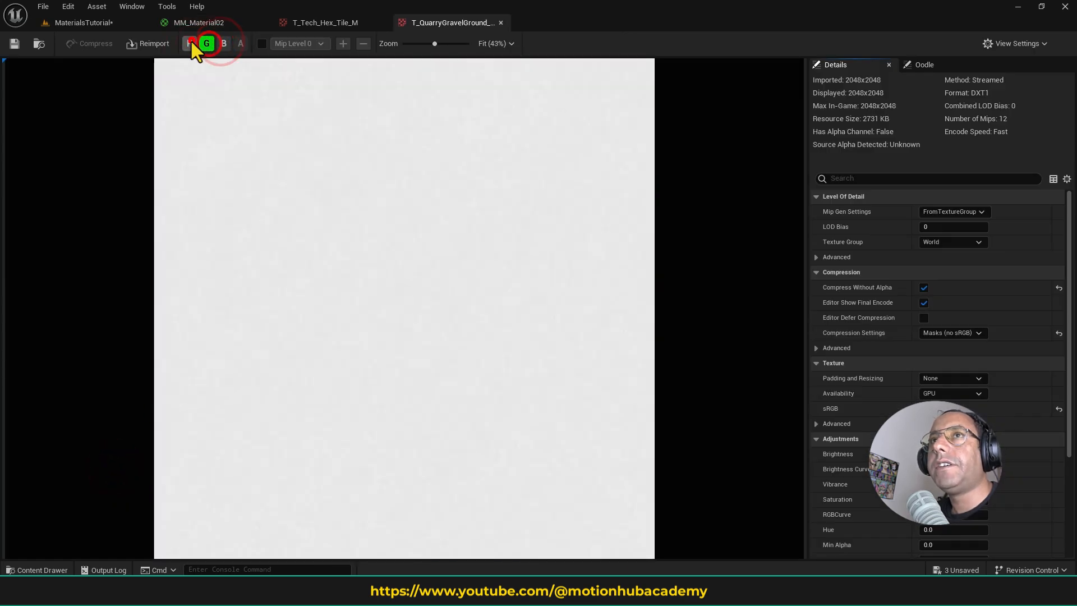
click(190, 44)
click(223, 43)
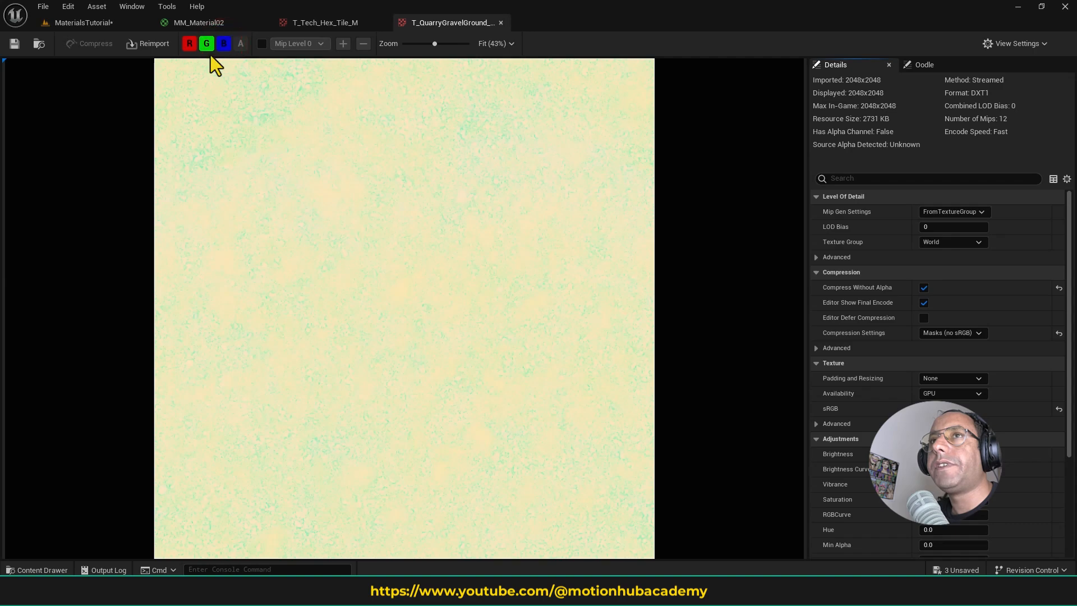
click(207, 46)
click(191, 44)
click(208, 45)
click(221, 44)
click(205, 43)
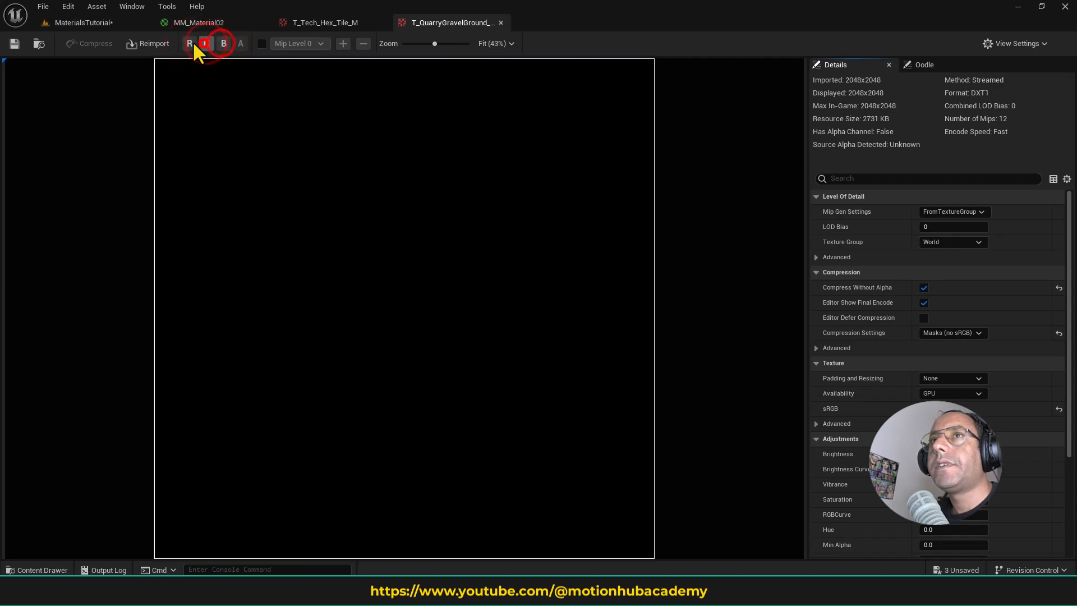
click(191, 43)
click(206, 44)
click(224, 43)
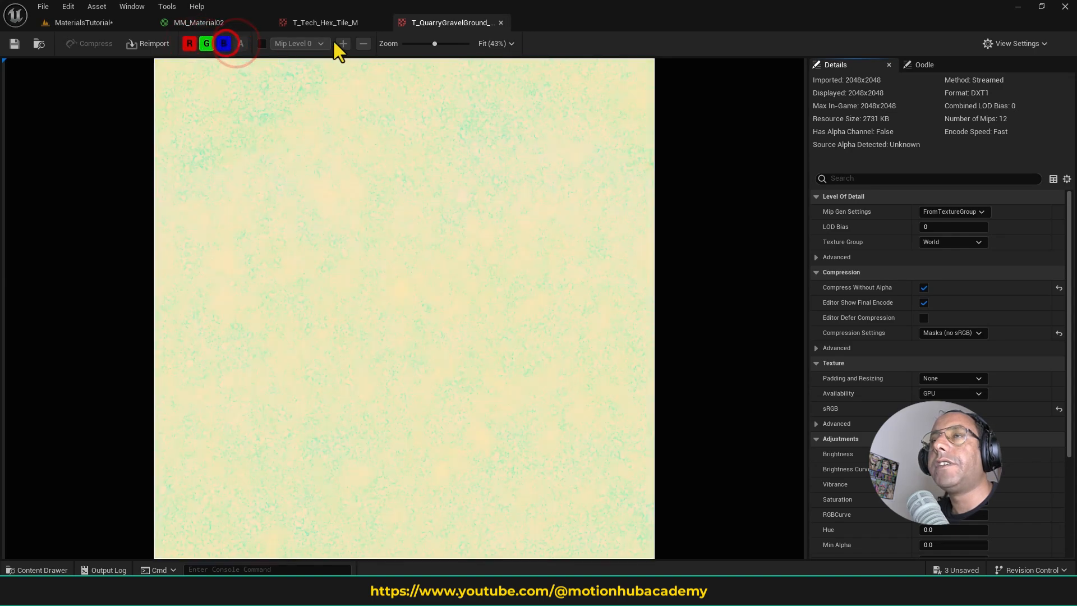
- Return to MM_Material02 and connect the ORDp Texture Sample's R output to Ambient Occlusion
click(190, 21)
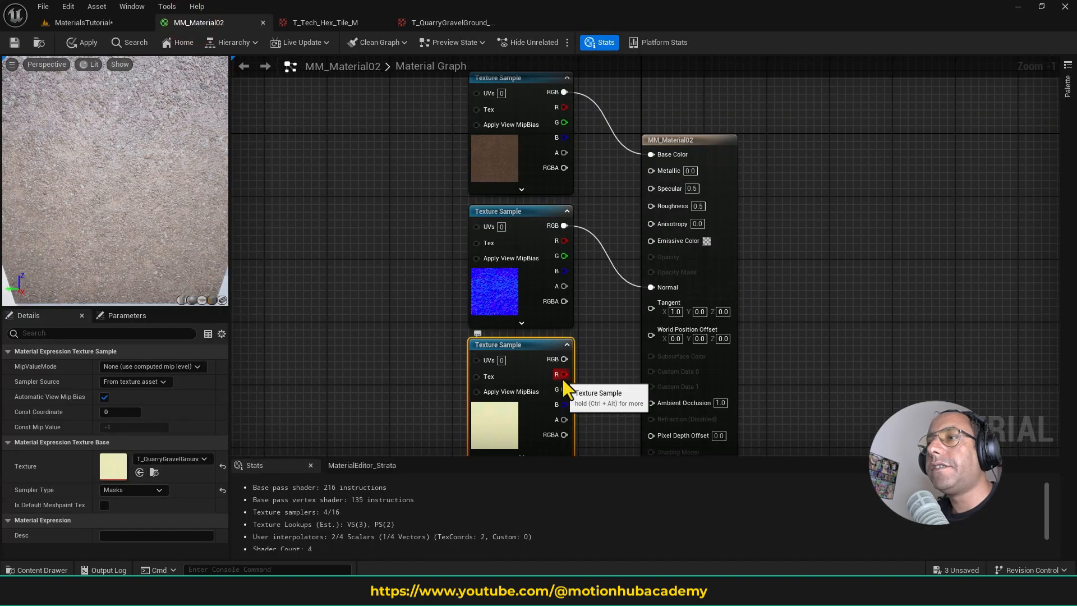
drag(563, 379, 569, 381)
drag(634, 406, 607, 378)
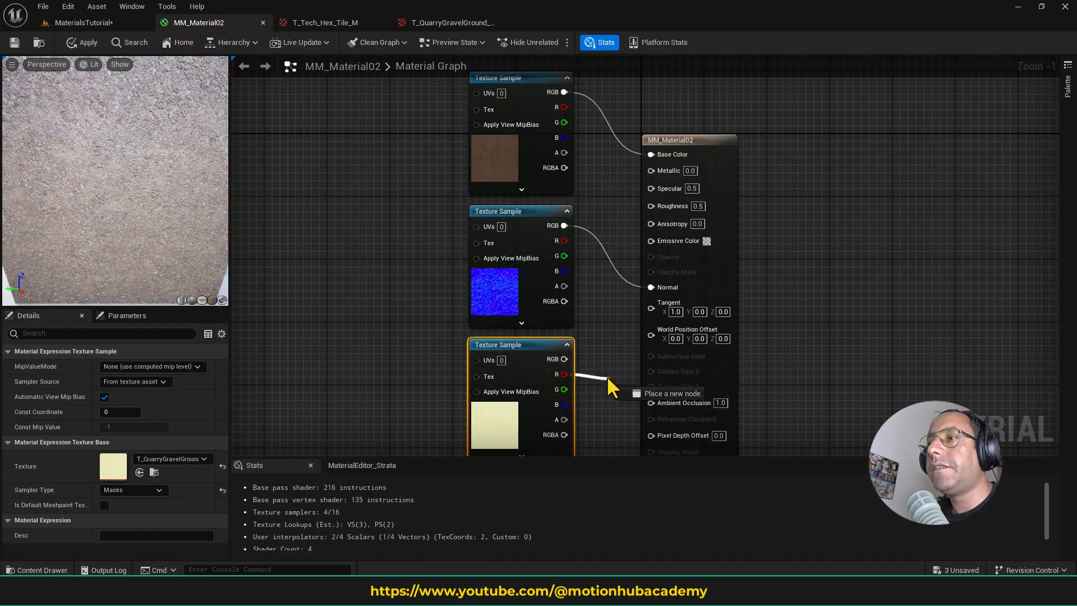
drag(658, 402, 664, 404)
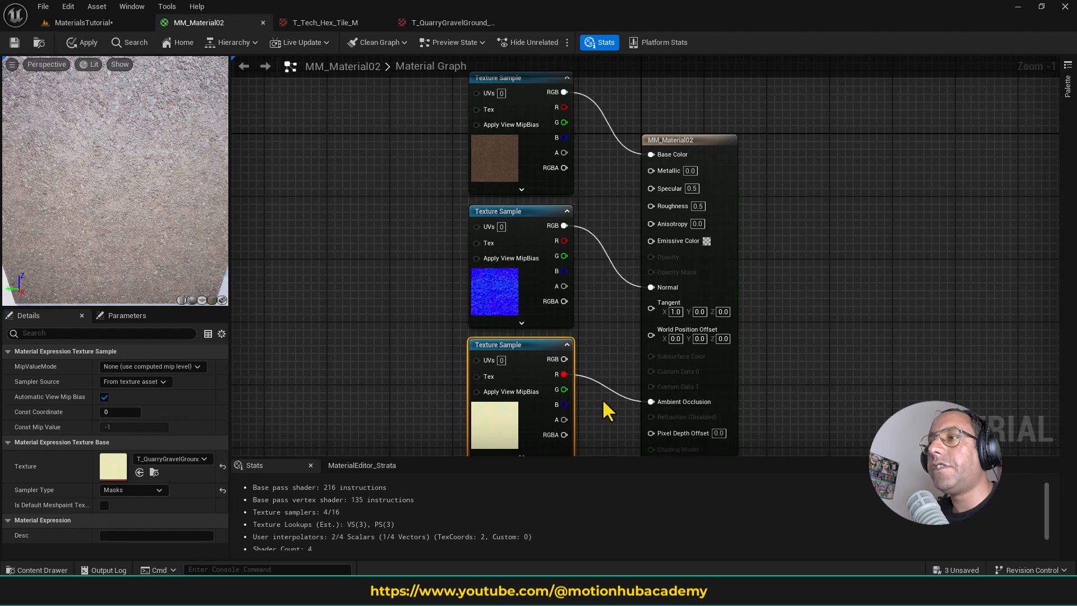
- Connect the ORDp Texture Sample's B output to Metallic and its G output to Roughness, and save the material
drag(563, 404, 662, 171)
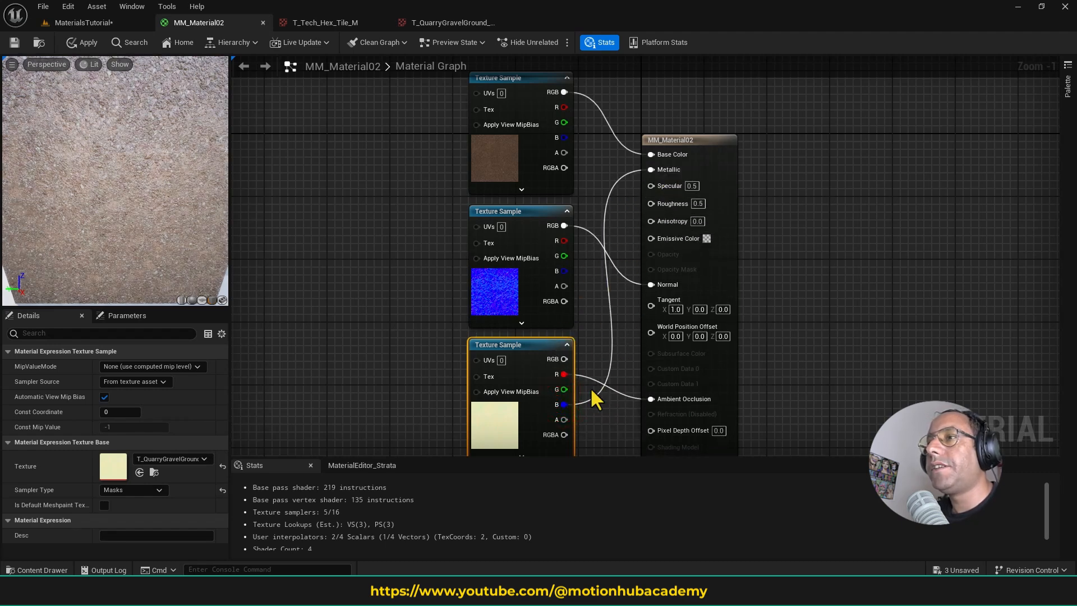
drag(563, 389, 678, 202)
scroll(150, 168, down, 5)
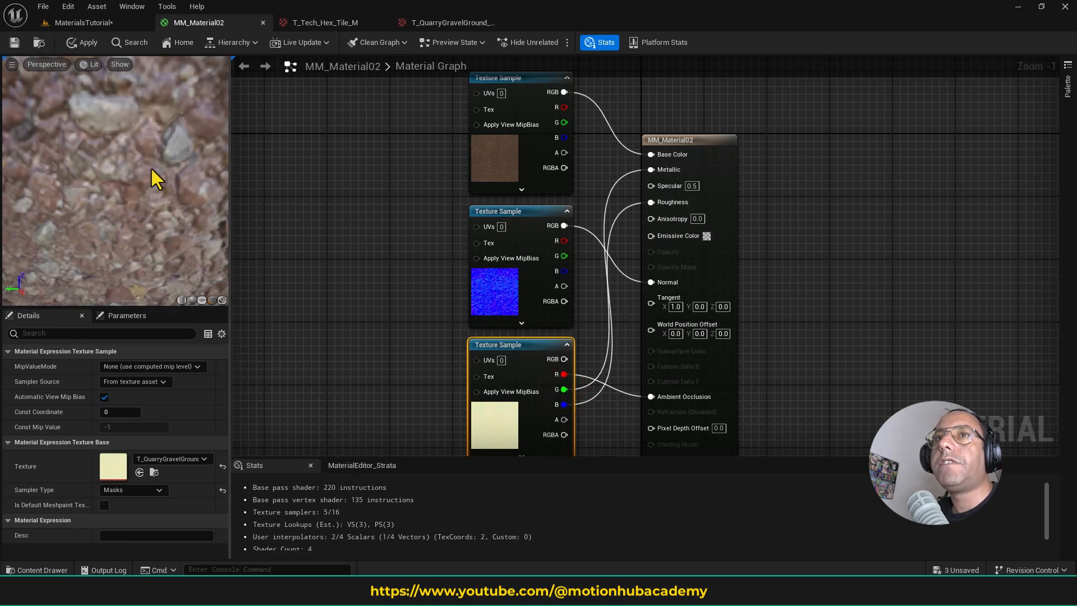
scroll(151, 170, up, 5)
click(15, 42)
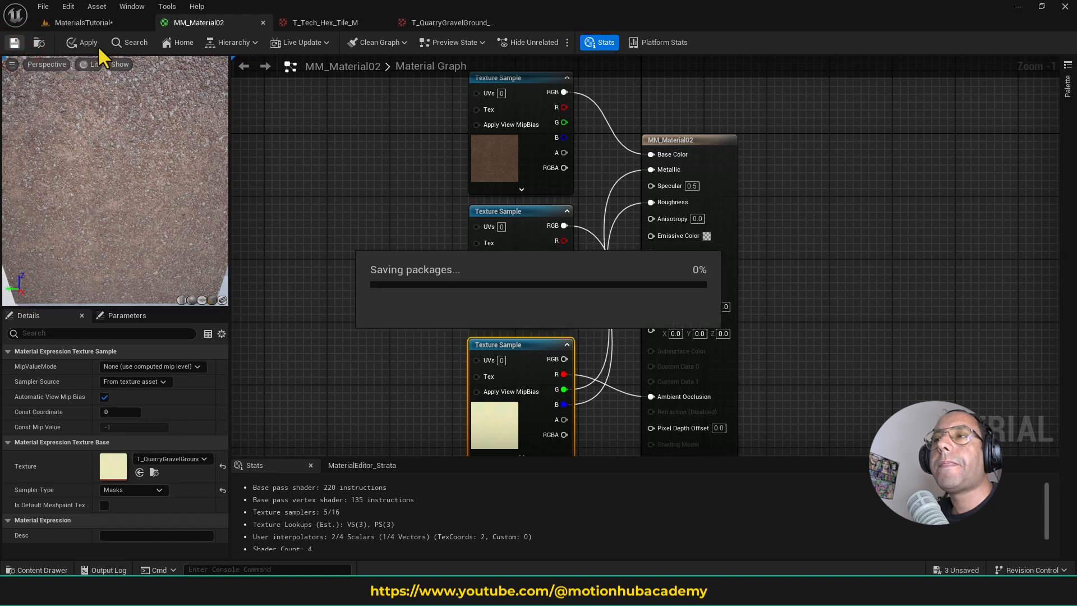
- In the MaterialsTutorial level, apply MM_Material02 from the Materials folder to the material preview mesh
click(104, 24)
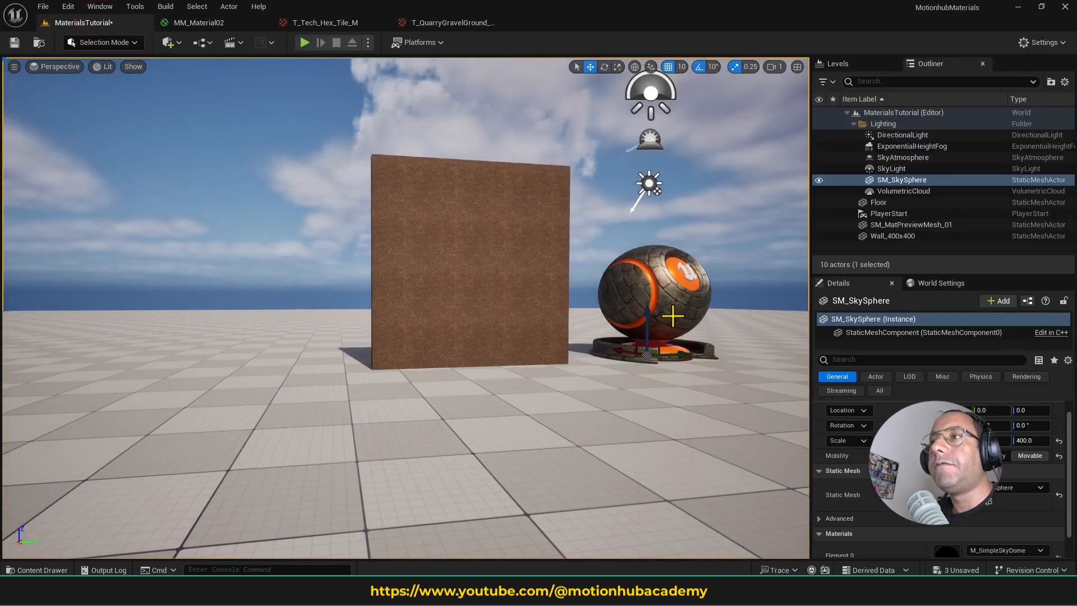
right_drag(672, 315, 599, 378)
click(41, 569)
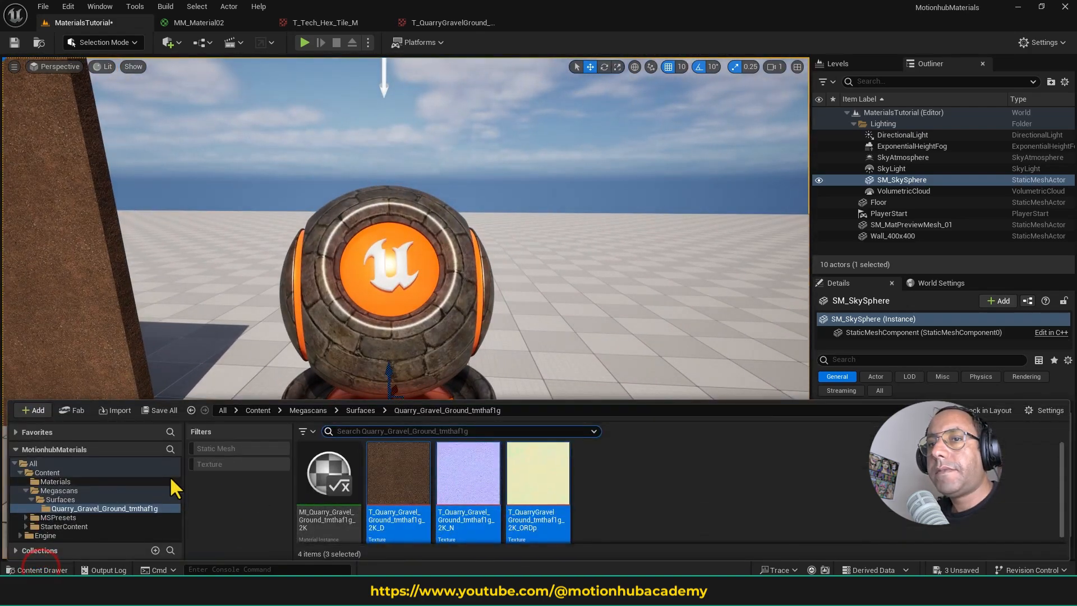
click(90, 481)
drag(402, 488, 446, 348)
right_drag(446, 349, 492, 338)
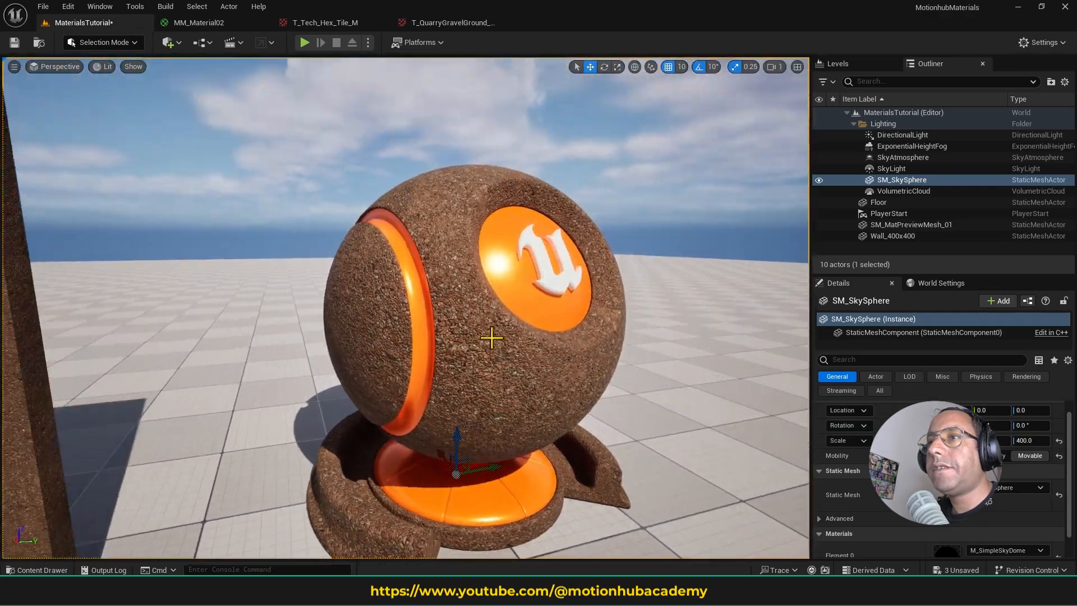
- Delete the Wall_400x400 actor from the level and select the material preview mesh
right_drag(359, 314, 332, 288)
click(312, 275)
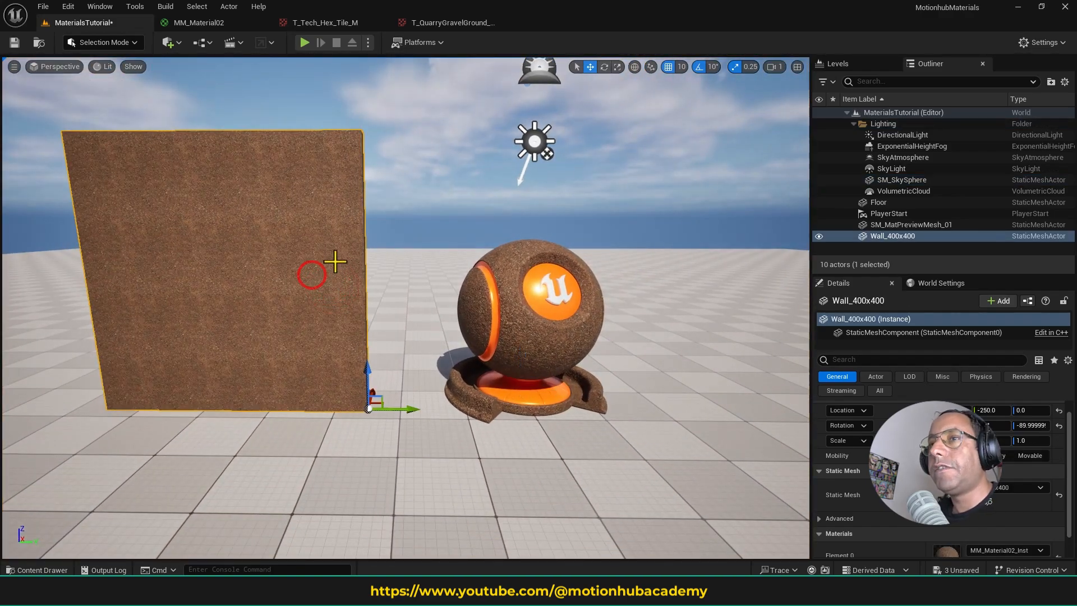
key(Delete)
right_drag(437, 299, 601, 310)
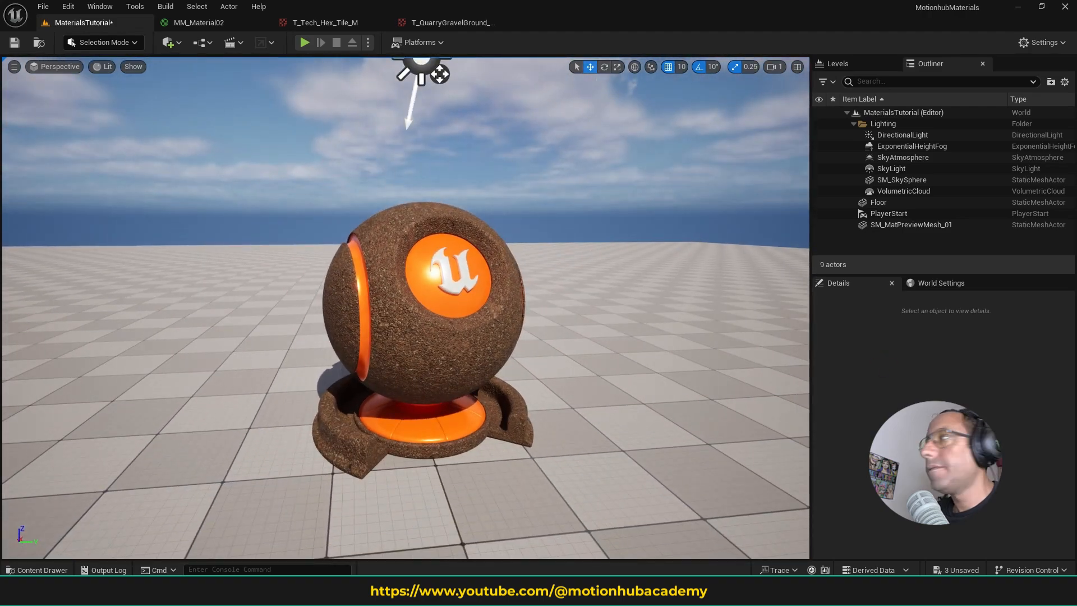
click(472, 359)
right_drag(472, 359, 447, 362)
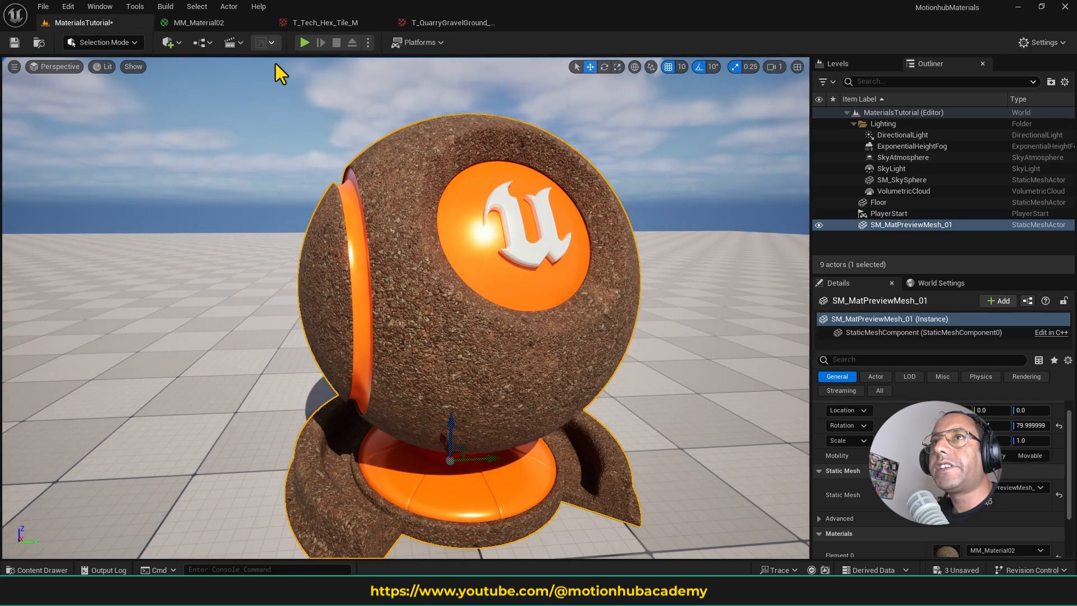
- Add a TextureCoordinate node to the MM_Material02 graph, ahead of the three Texture Samples
click(233, 22)
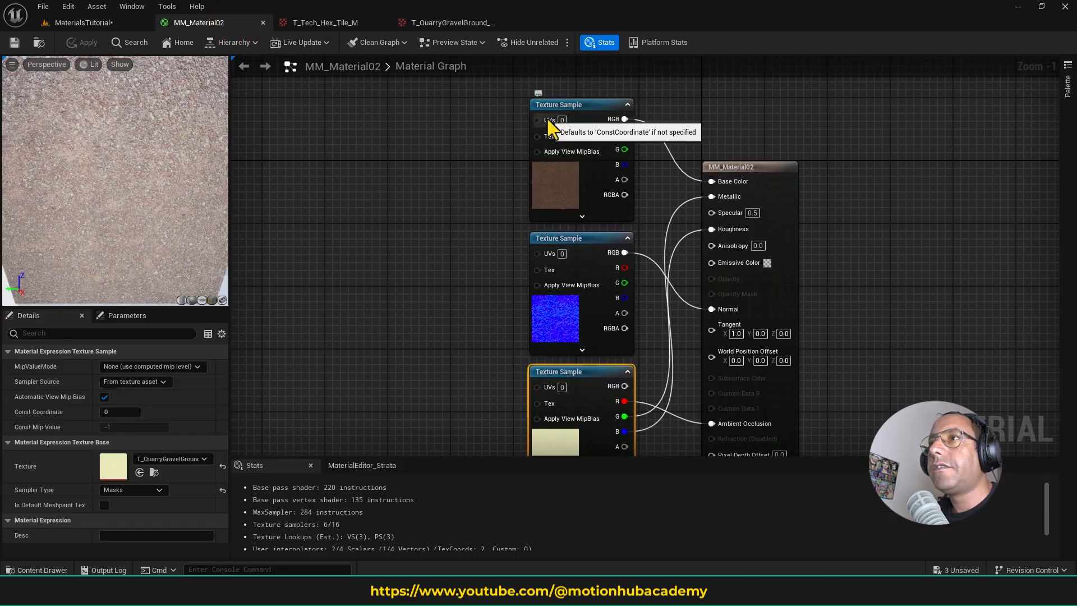
right_click(361, 232)
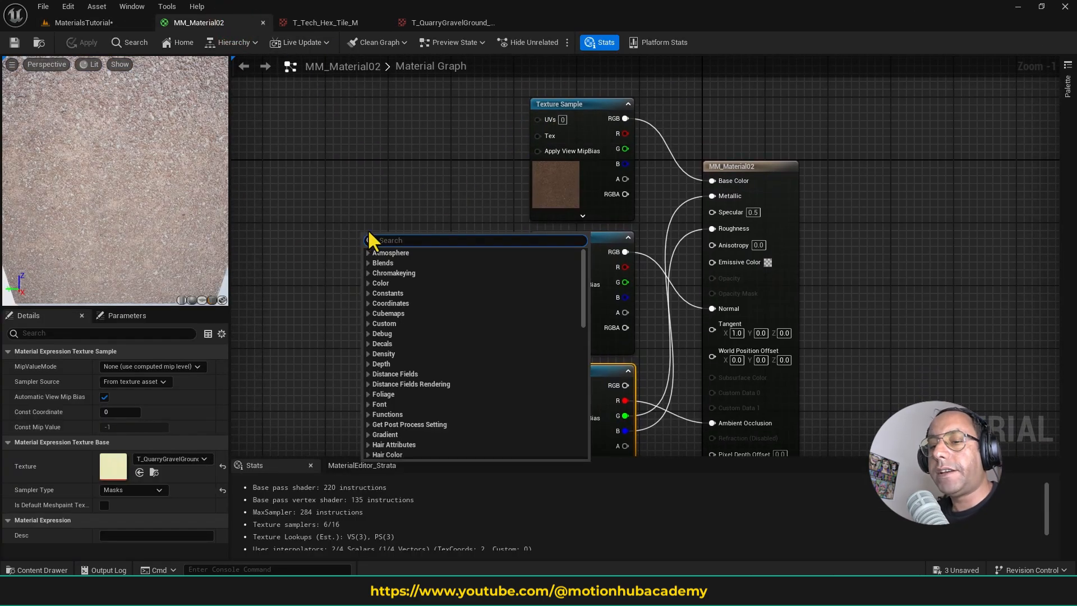
text(texturec)
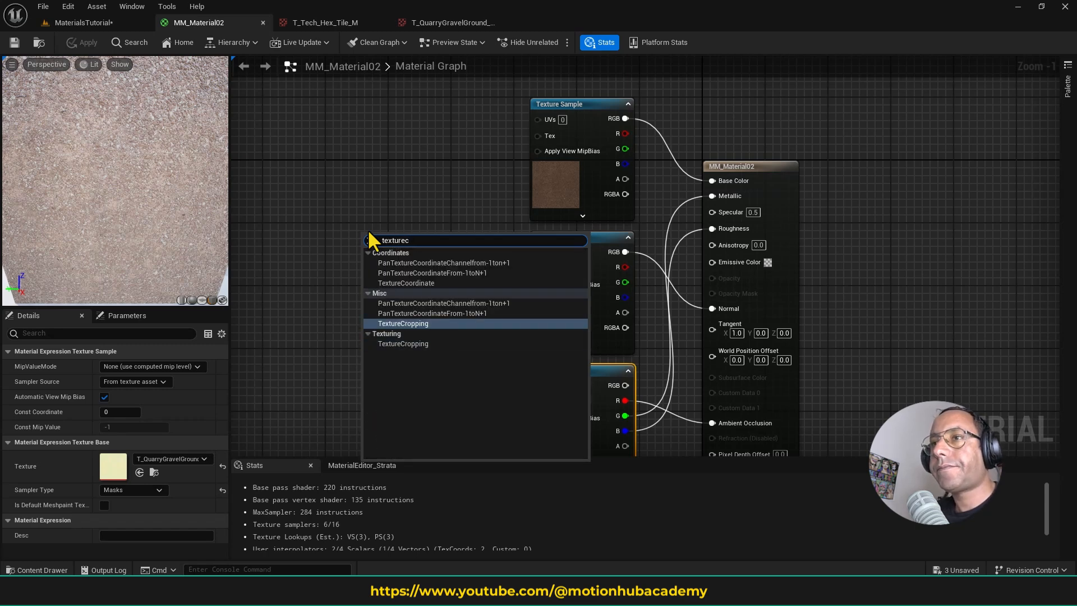
key(Up)
key(Up)
key(Up)
key(Return)
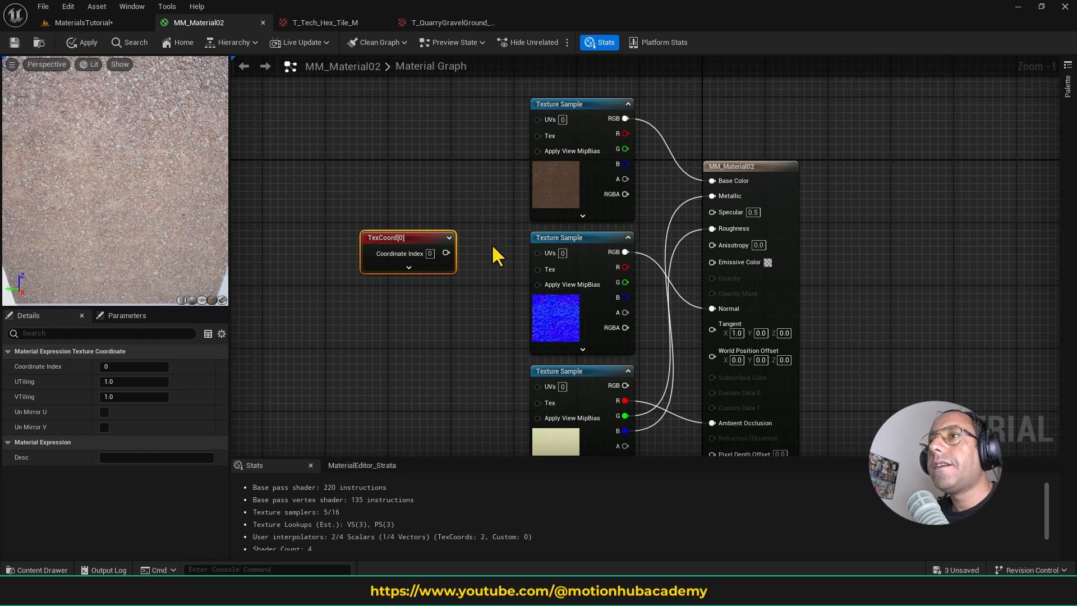
- Connect the TexCoord node's output to the UVs of all three Texture Samples and place the node level with the middle one
drag(446, 253, 537, 120)
right_drag(439, 200, 495, 155)
drag(477, 207, 388, 243)
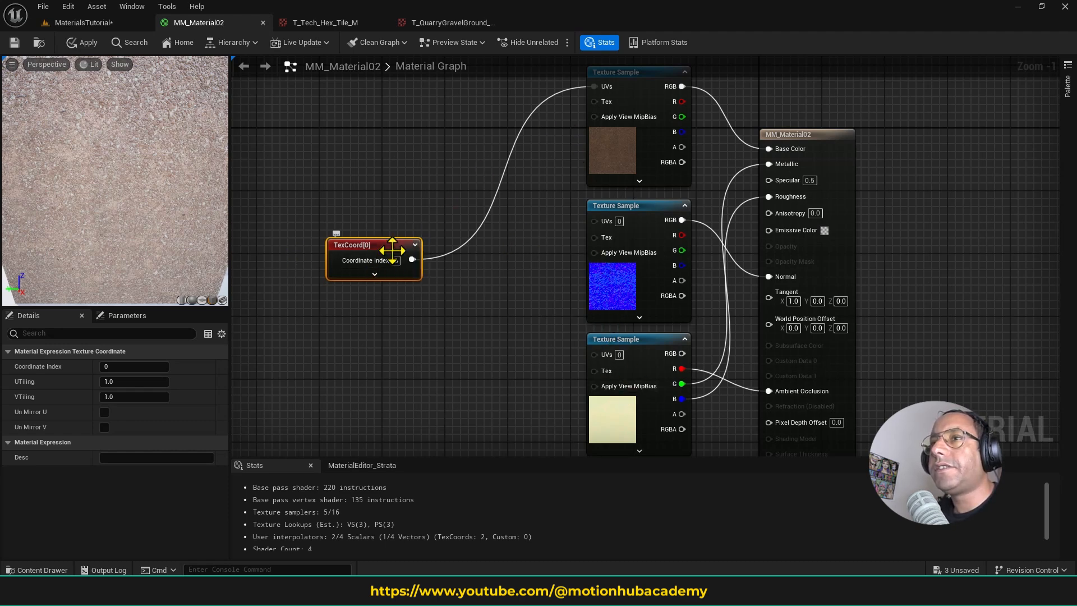
mouse_move(413, 259)
mouse_down()
mouse_move(493, 264)
mouse_move(599, 223)
mouse_up()
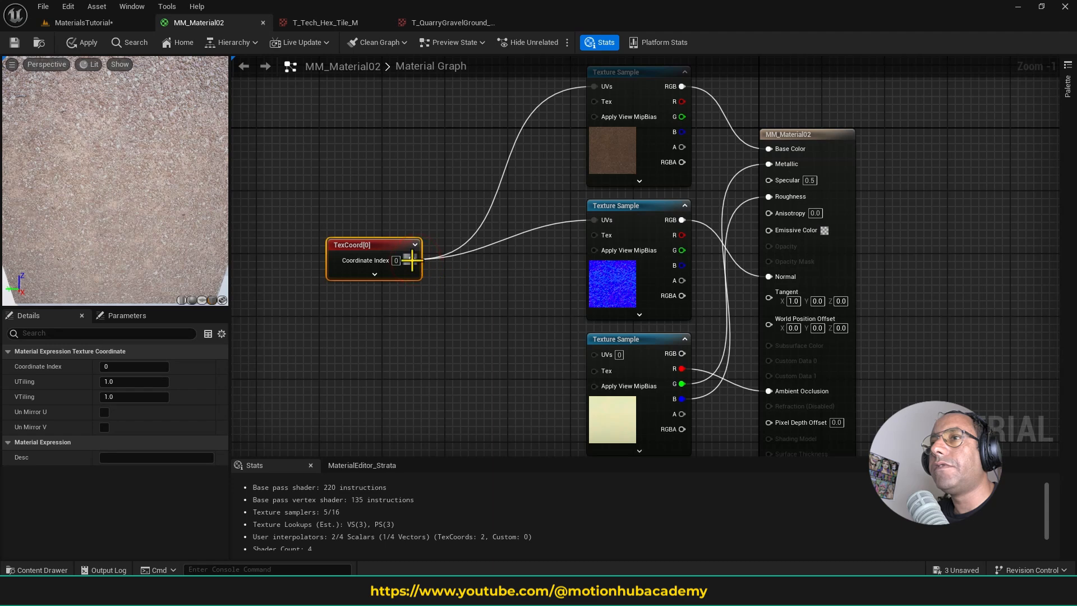
drag(412, 259, 598, 355)
scroll(627, 315, down, 2)
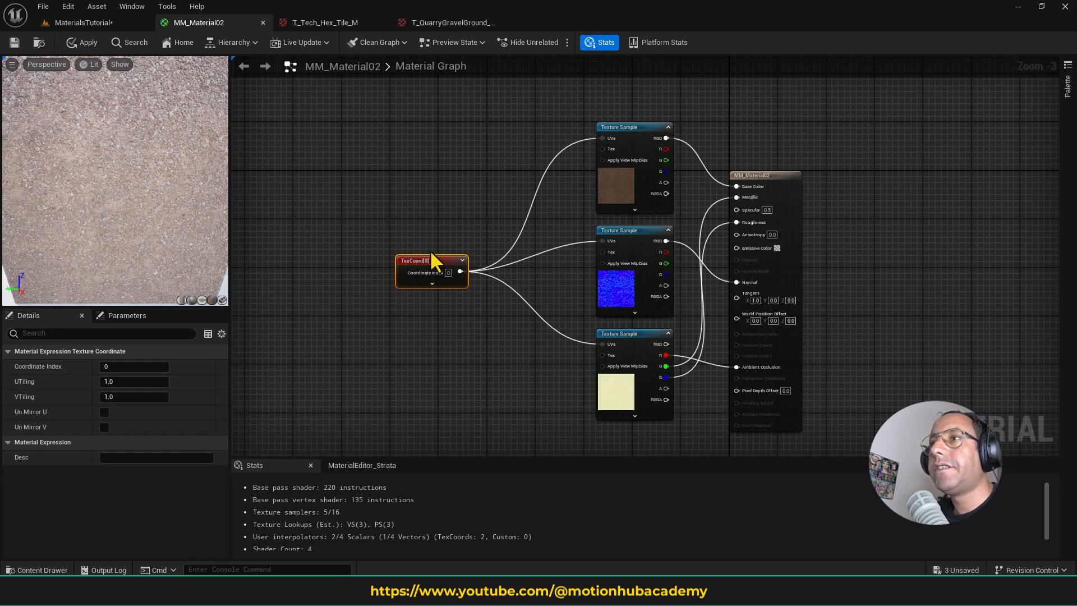
drag(434, 259, 417, 175)
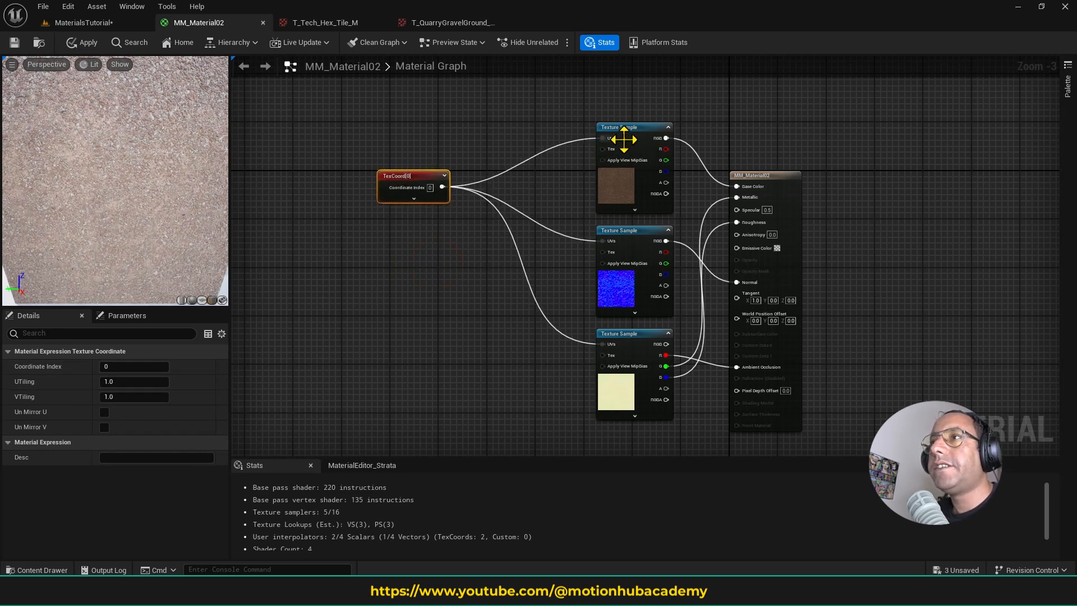
drag(426, 186, 463, 277)
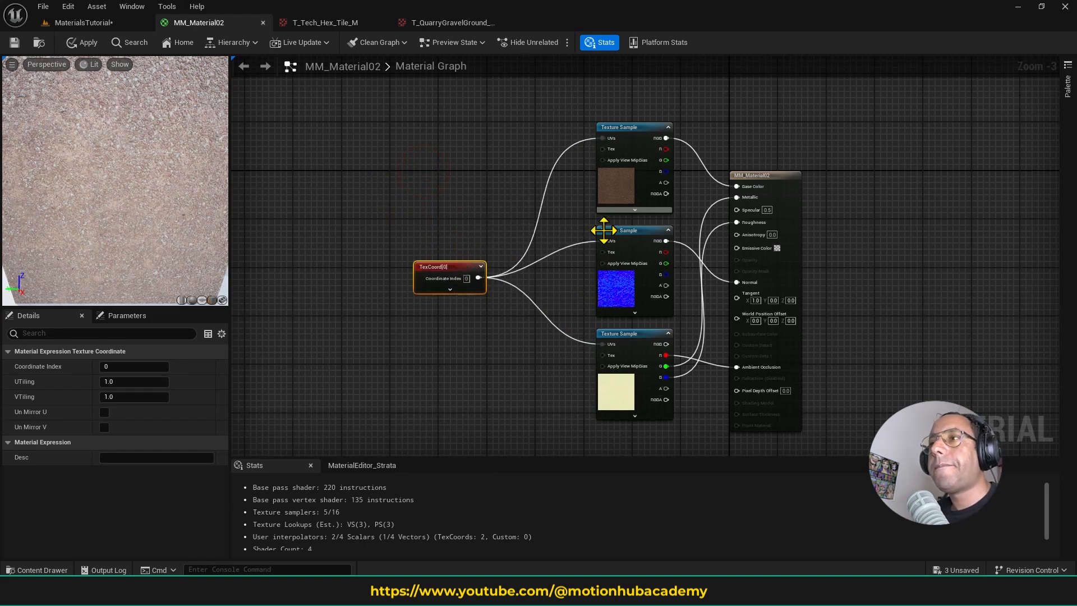
- Set the TexCoord node's UTiling and VTiling to 0.1 and save the material
scroll(543, 298, up, 2)
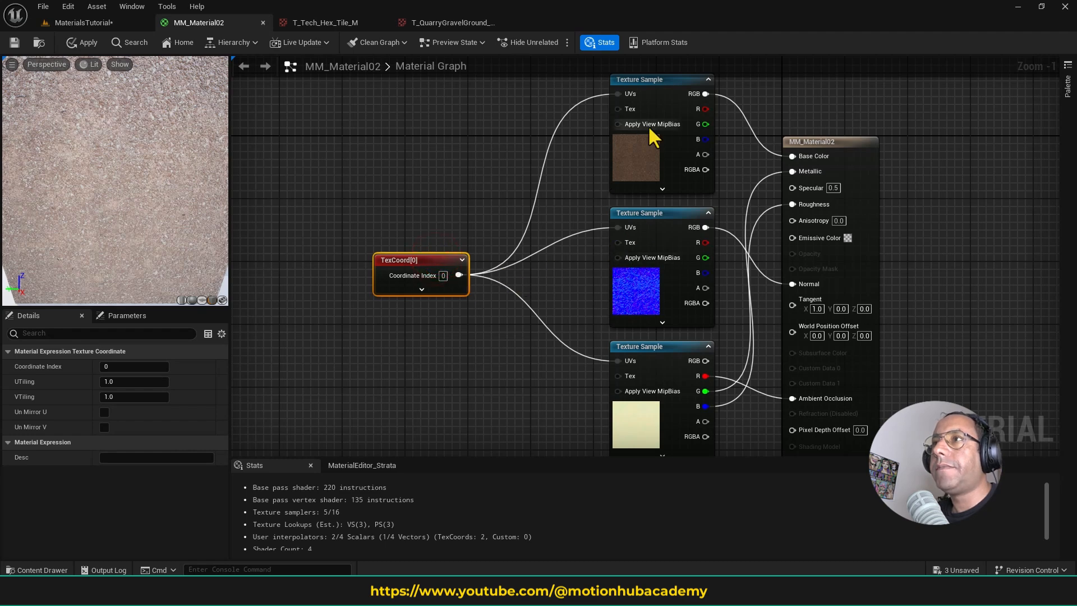
click(152, 381)
text(0)
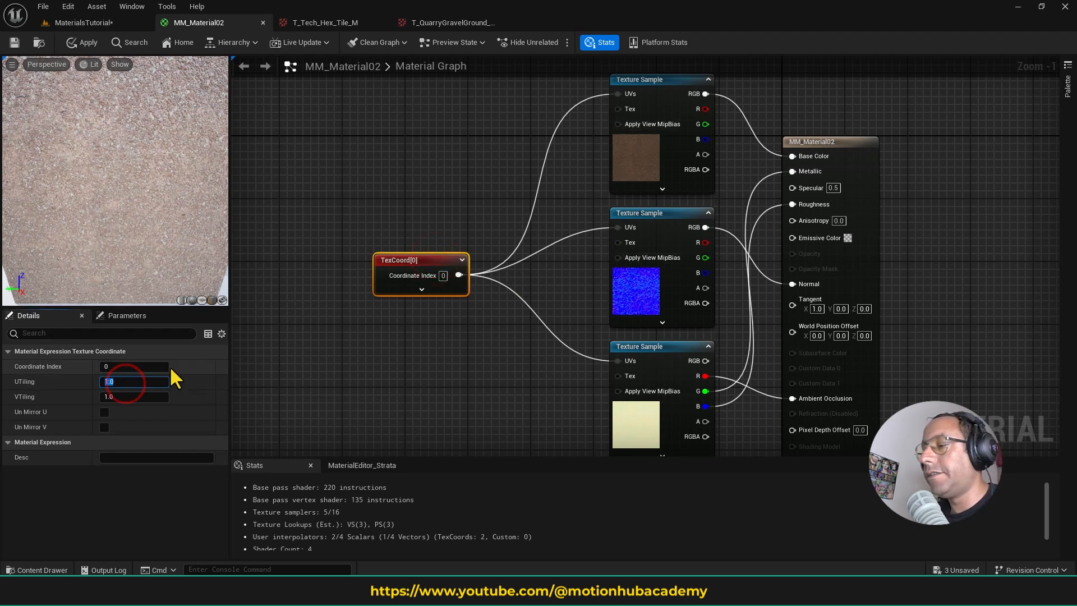
text(.12)
drag(123, 382, 86, 382)
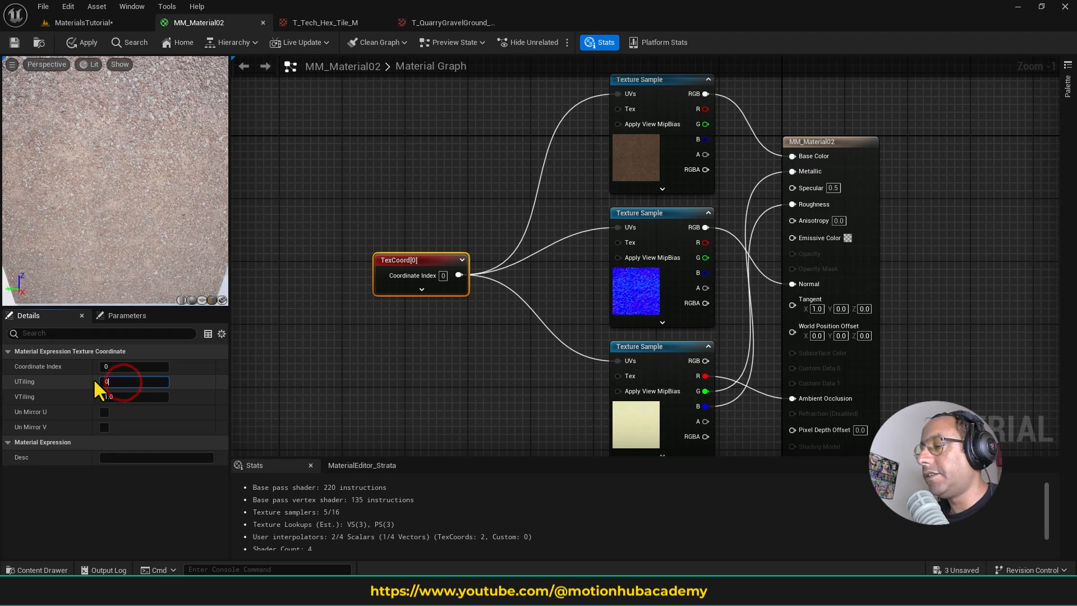
text(.1)
key(Tab)
text(0.1)
key(Return)
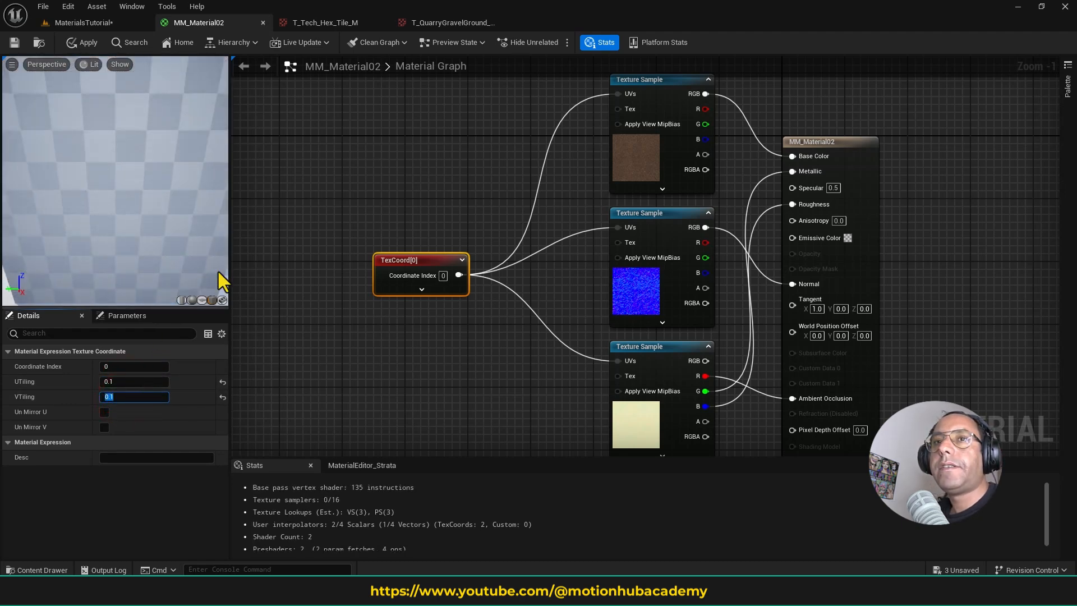
click(14, 43)
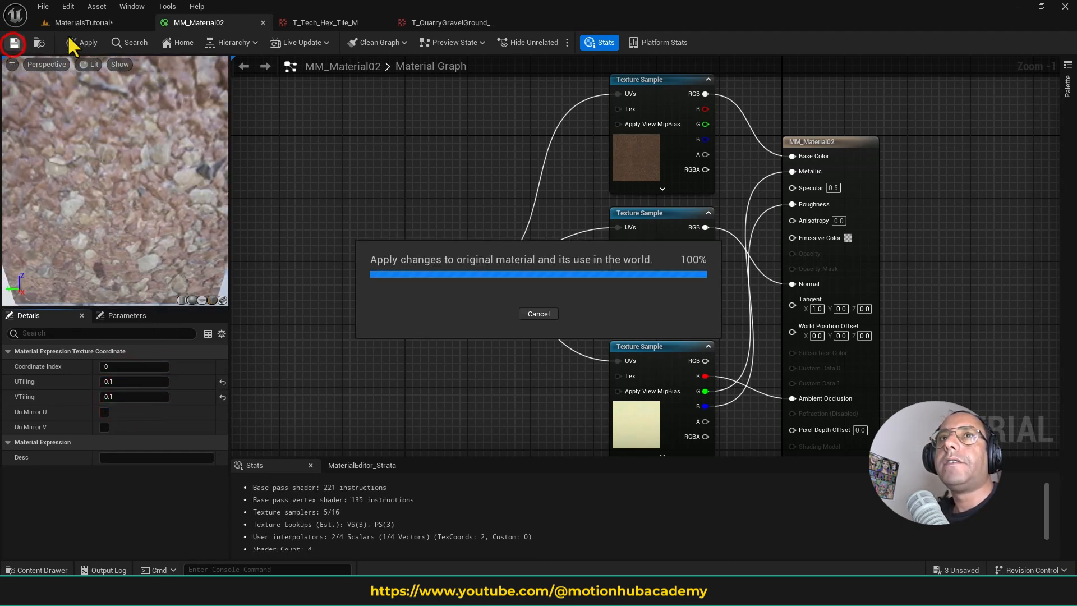
- Inspect the gravel texture's scale on the preview mesh up close in the MaterialsTutorial level
click(79, 22)
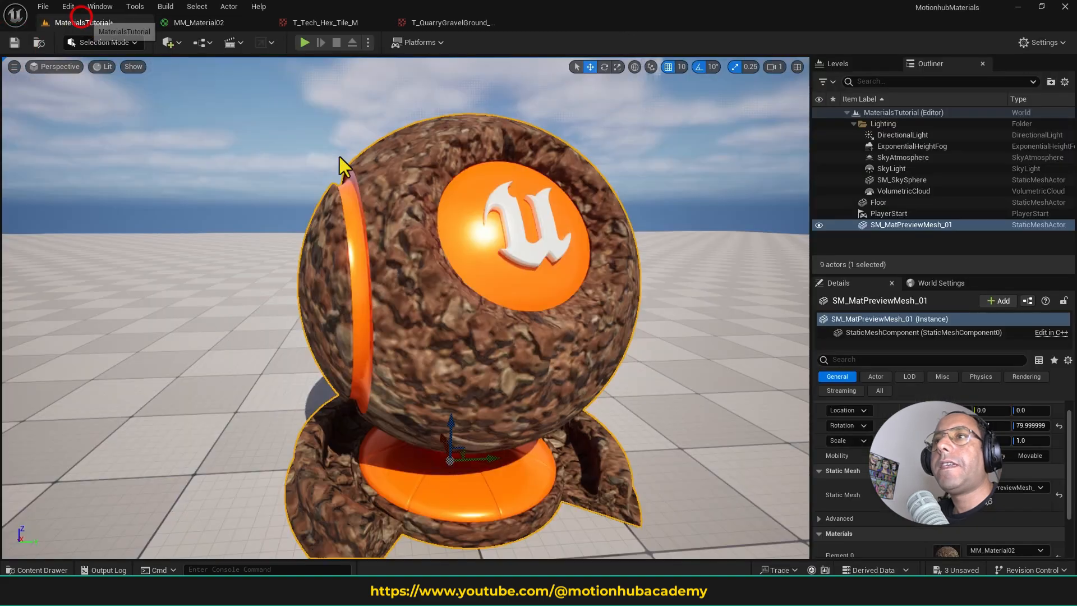
right_drag(339, 157, 345, 169)
key(w)
right_drag(427, 292, 425, 306)
key(s)
key(w)
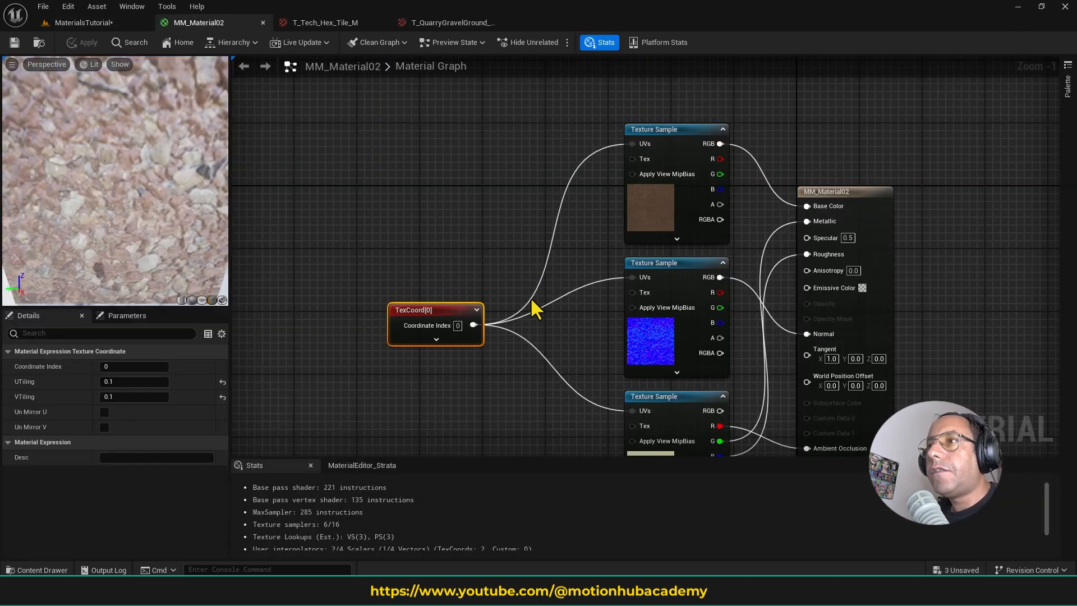
- Move the normal and ORDp Texture Samples down together to make room beneath the gravel color Texture Sample
scroll(590, 279, down, 2)
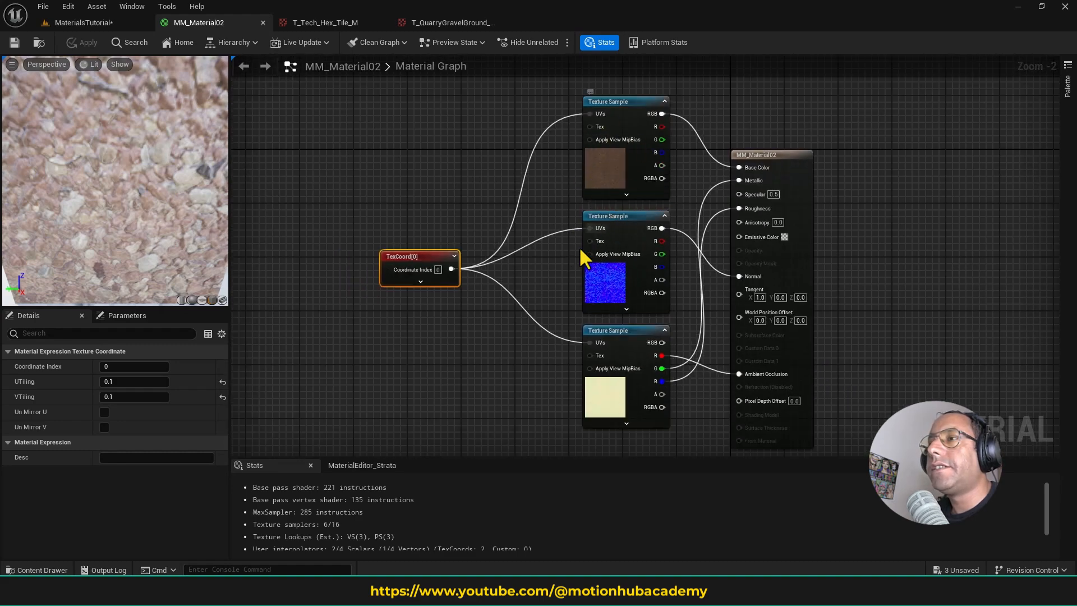
scroll(561, 281, down, 3)
scroll(561, 282, up, 2)
drag(543, 274, 639, 375)
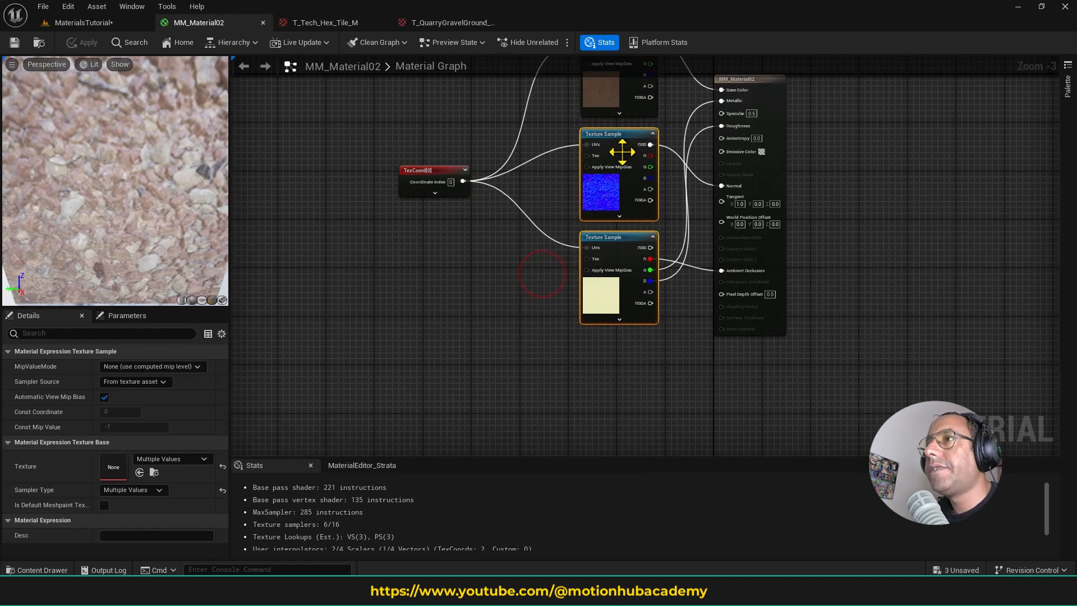
drag(624, 140, 621, 220)
right_drag(637, 169, 648, 385)
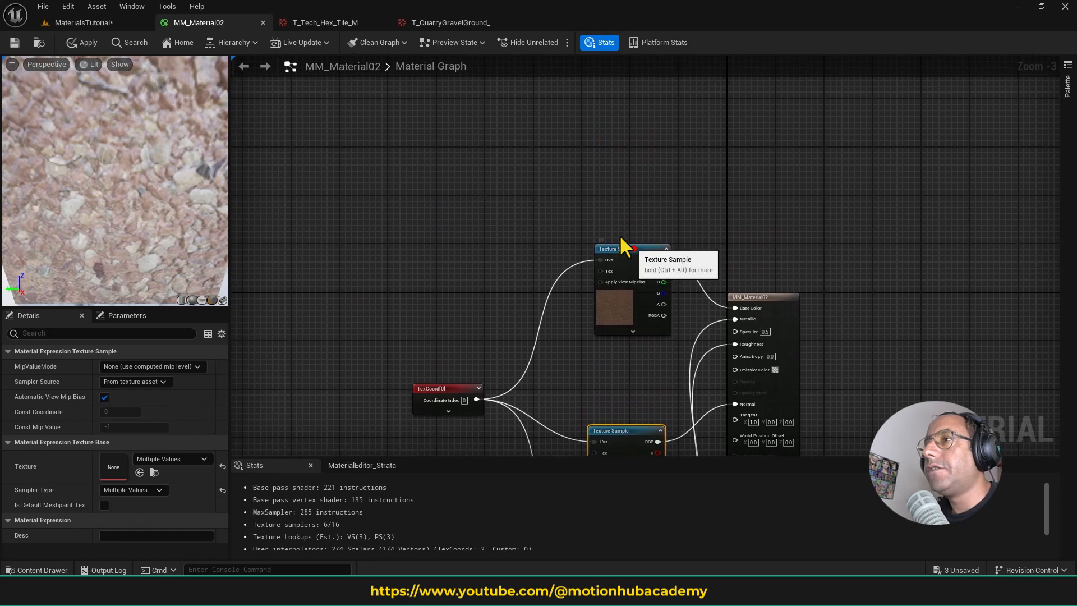
- Shift the gravel color Texture Sample away from the material node and insert a Multiply node between its RGB output and Base Color
drag(623, 247, 641, 281)
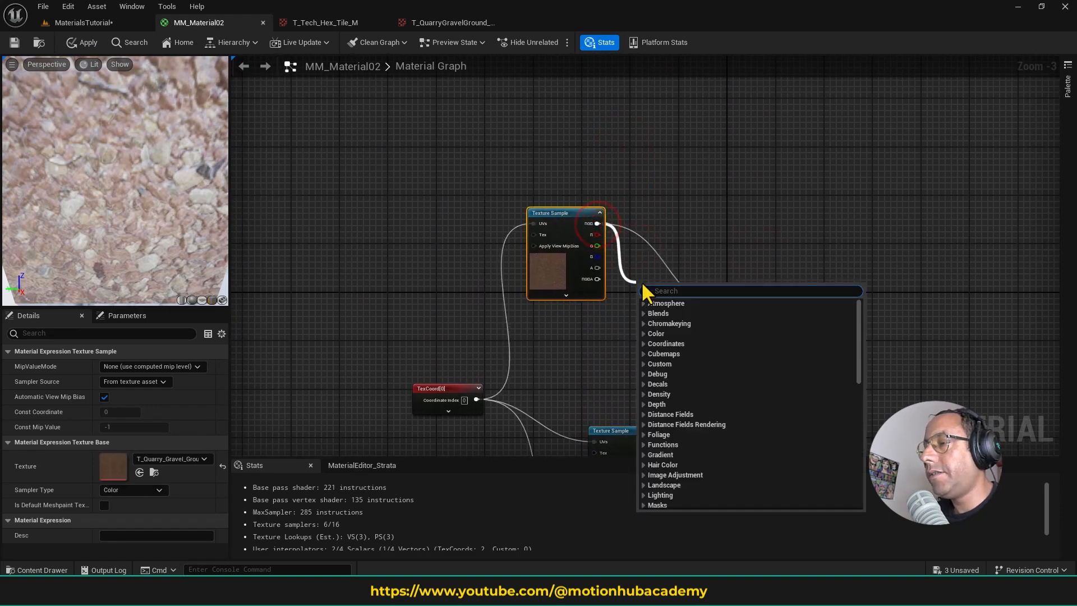
text(multiply)
key(Return)
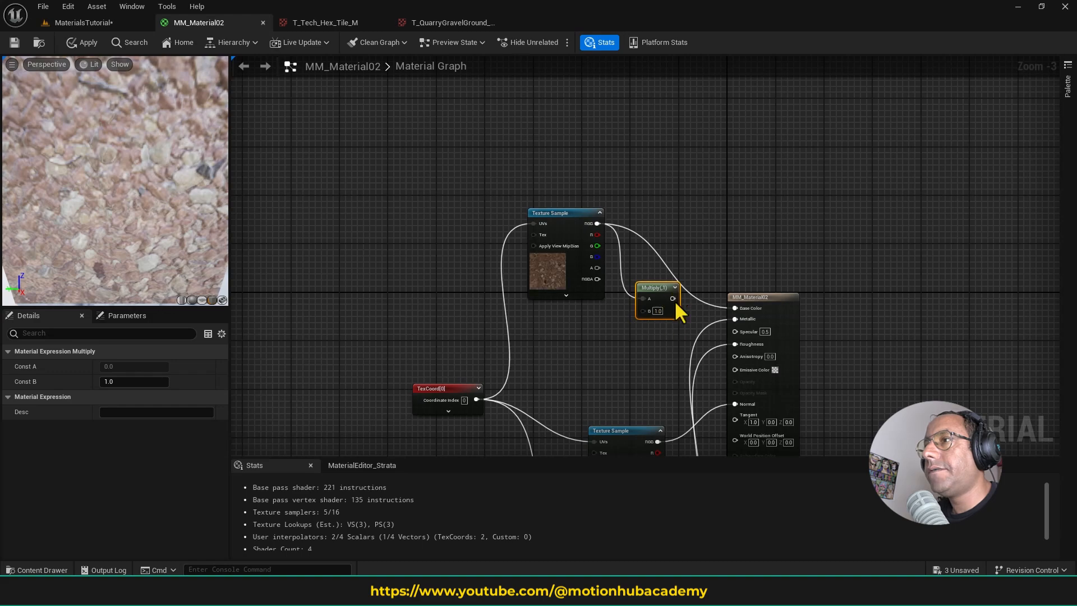
drag(673, 298, 735, 307)
scroll(676, 312, up, 3)
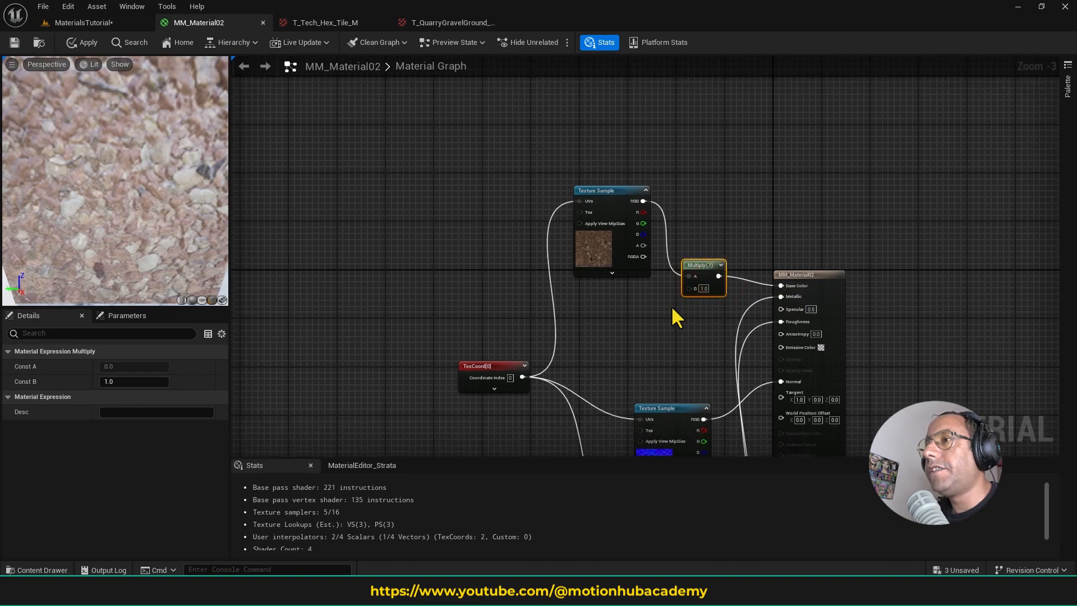
right_click(701, 283)
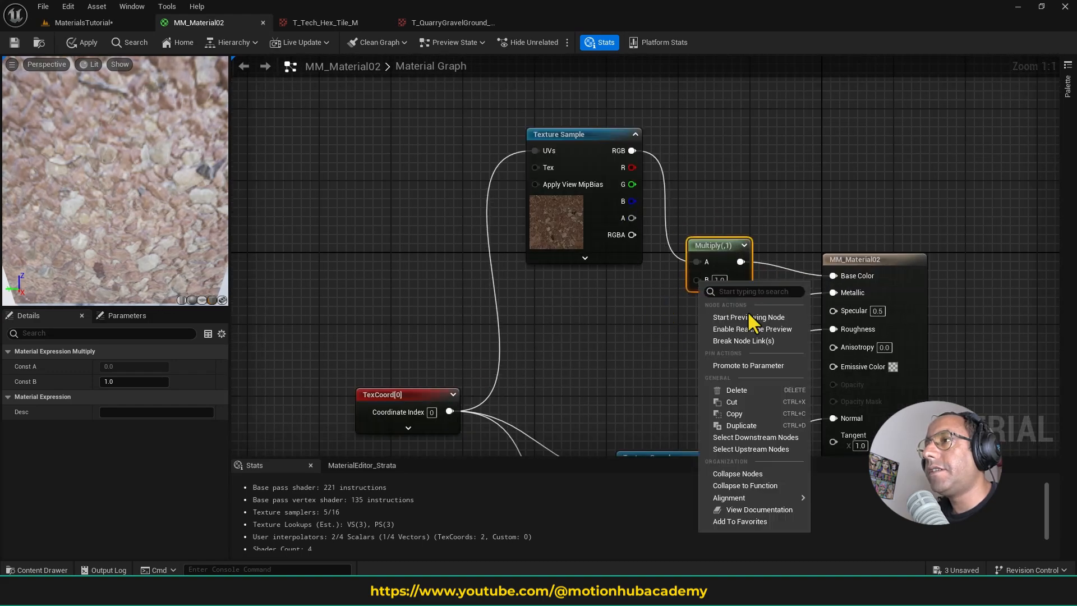
click(654, 302)
click(573, 330)
drag(637, 350, 696, 278)
click(579, 304)
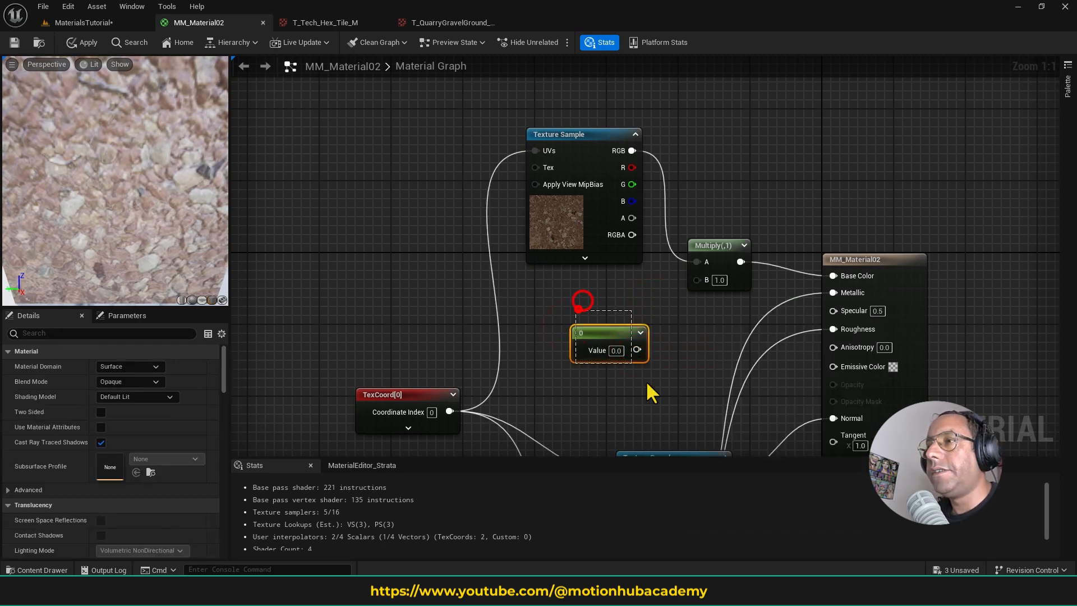
key(ctrl+z)
key(ctrl+z)
- Add a Constant3Vector node below the gravel color Texture Sample and connect its output to the Multiply node's B input
click(589, 312)
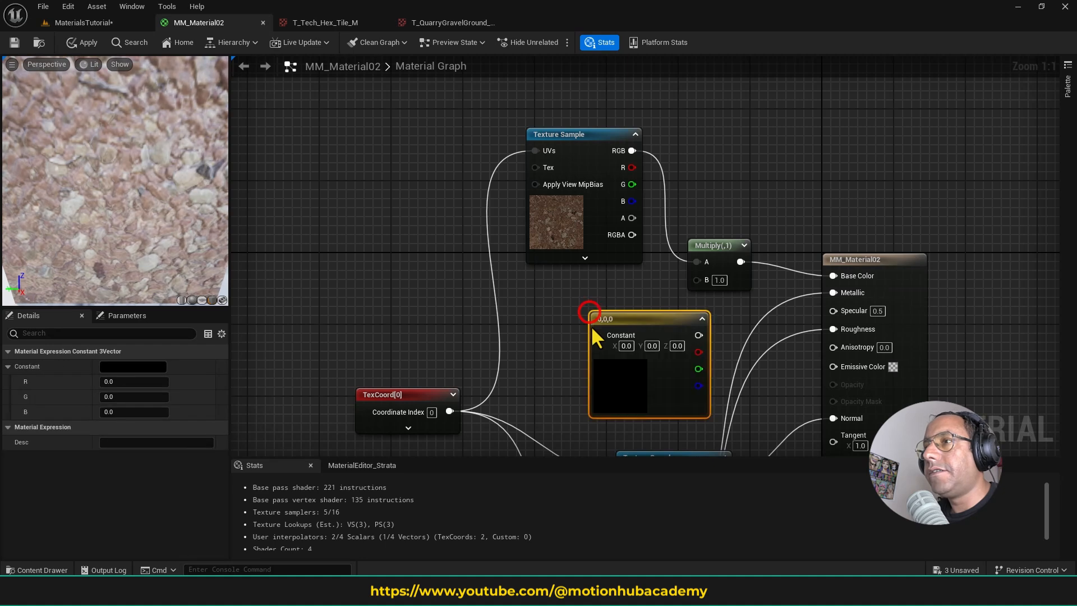
drag(595, 315, 550, 302)
drag(646, 334, 697, 280)
click(581, 365)
- Set the Constant3Vector color to a light red with R 1.0, G 0.110816 and B 0.061054
scroll(180, 212, down, 3)
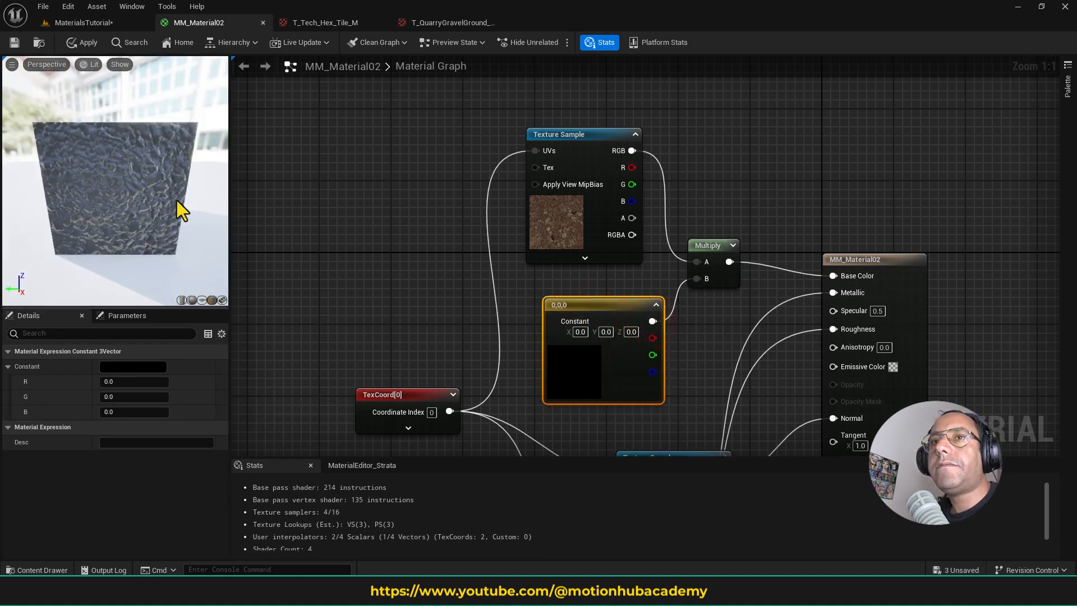
scroll(144, 221, up, 3)
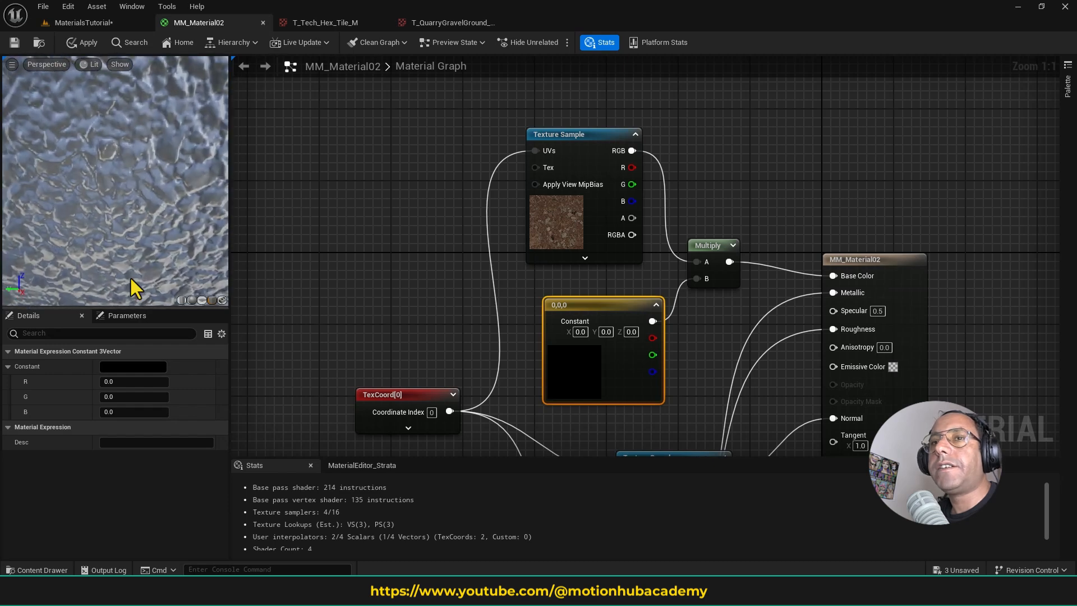
click(148, 366)
click(267, 376)
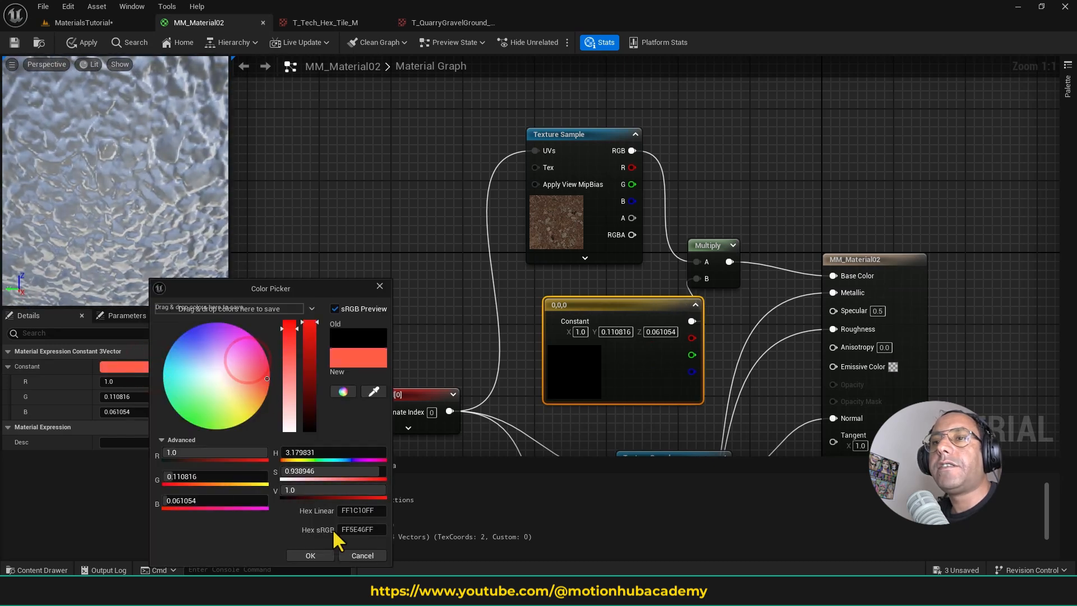
click(311, 555)
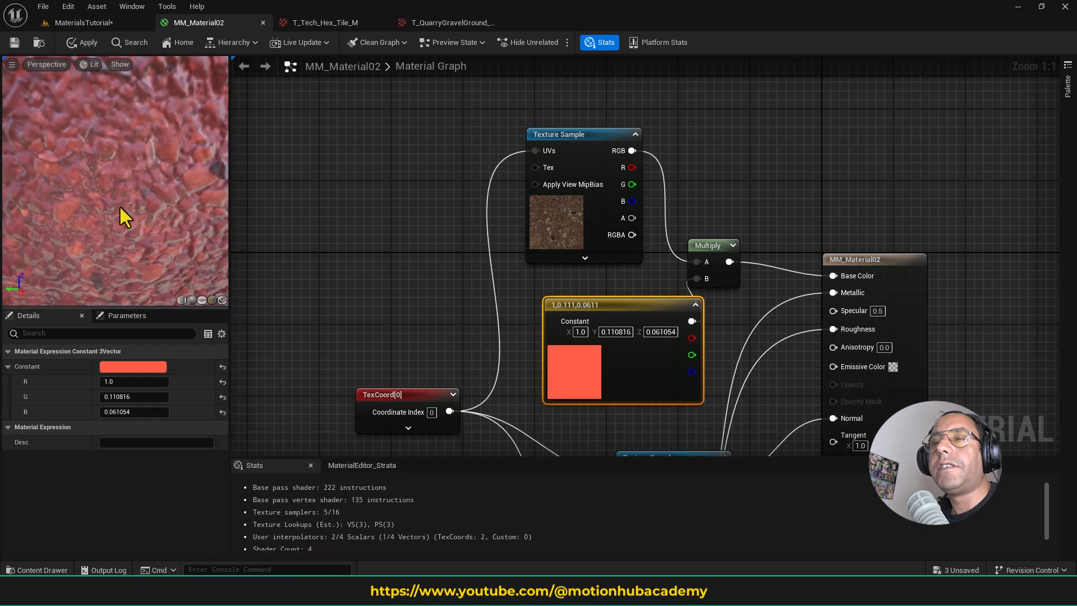
- Set the Constant3Vector tint to blue with R 0.008418, G 0.0 and B 1.0
scroll(142, 213, down, 3)
scroll(141, 241, up, 3)
click(142, 367)
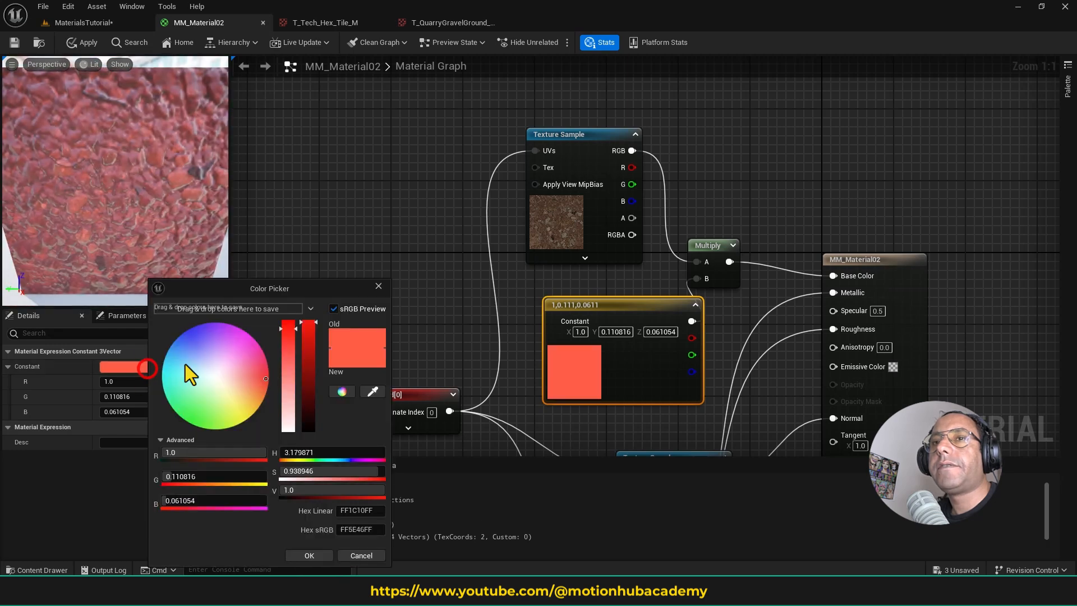
click(189, 329)
click(315, 556)
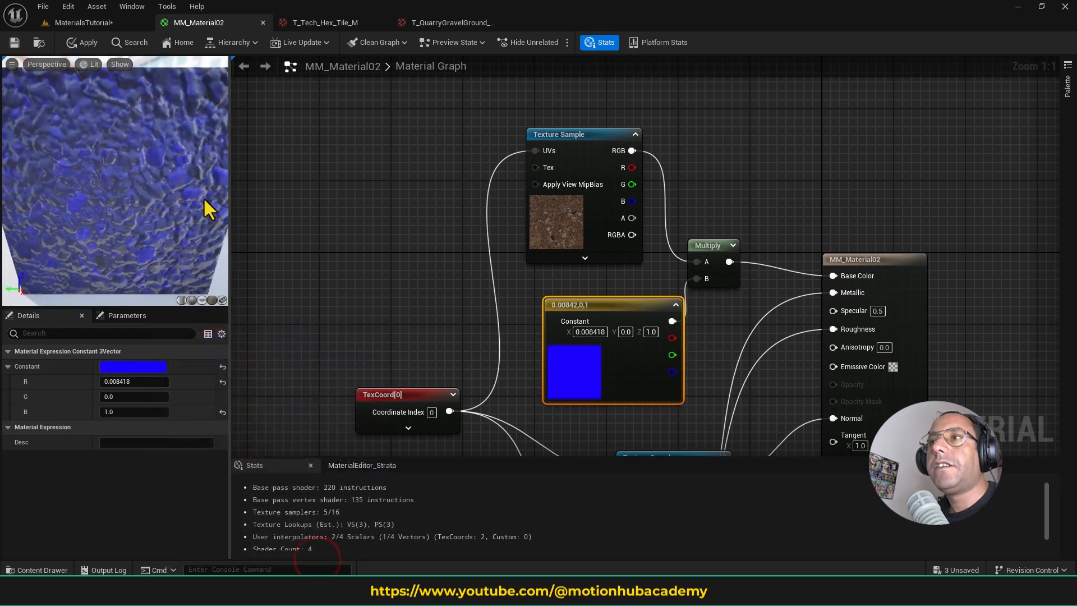